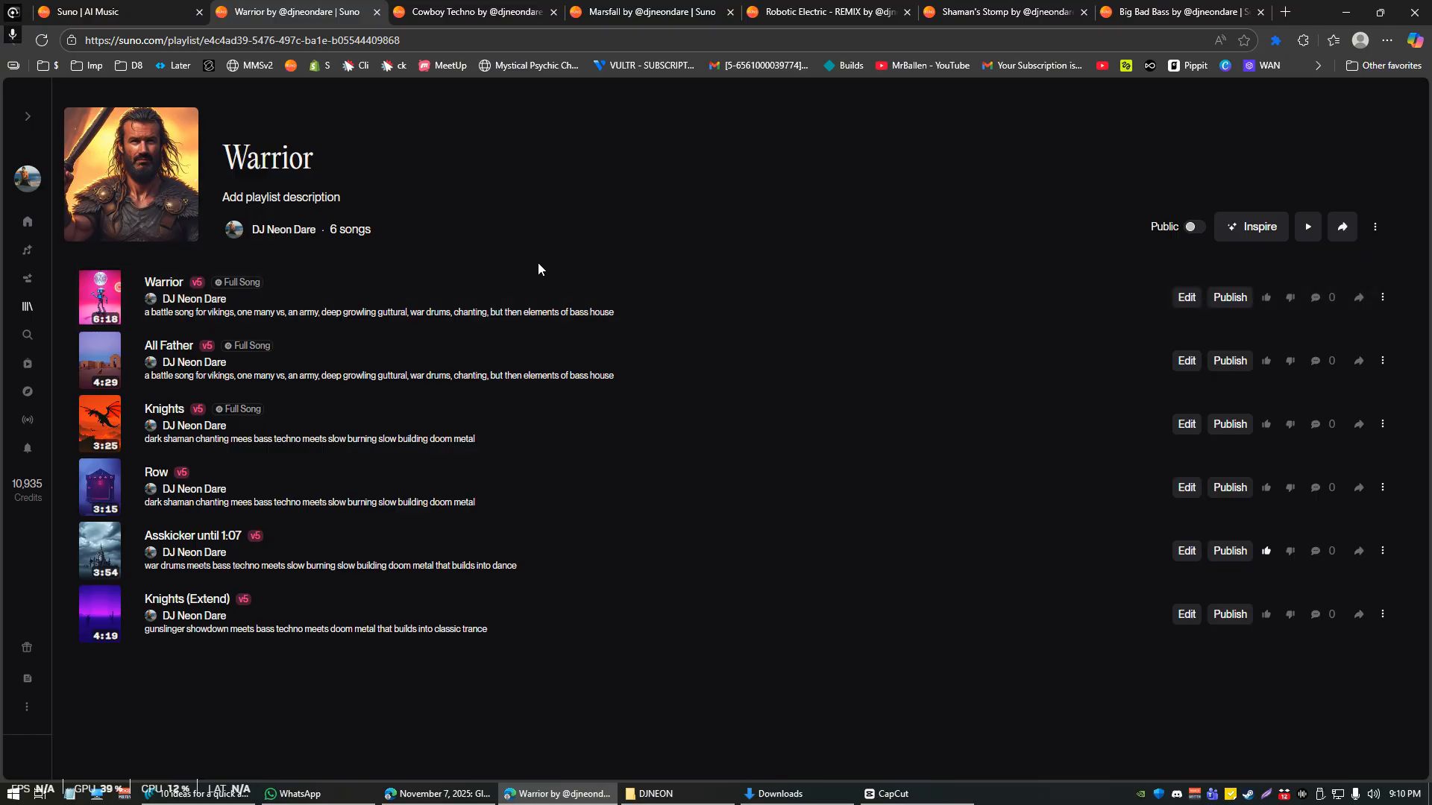
Preview the track Warrior in the Warrior playlist and Way of the Gun in the Cowboy Techno playlist, pausing each.
click(101, 301)
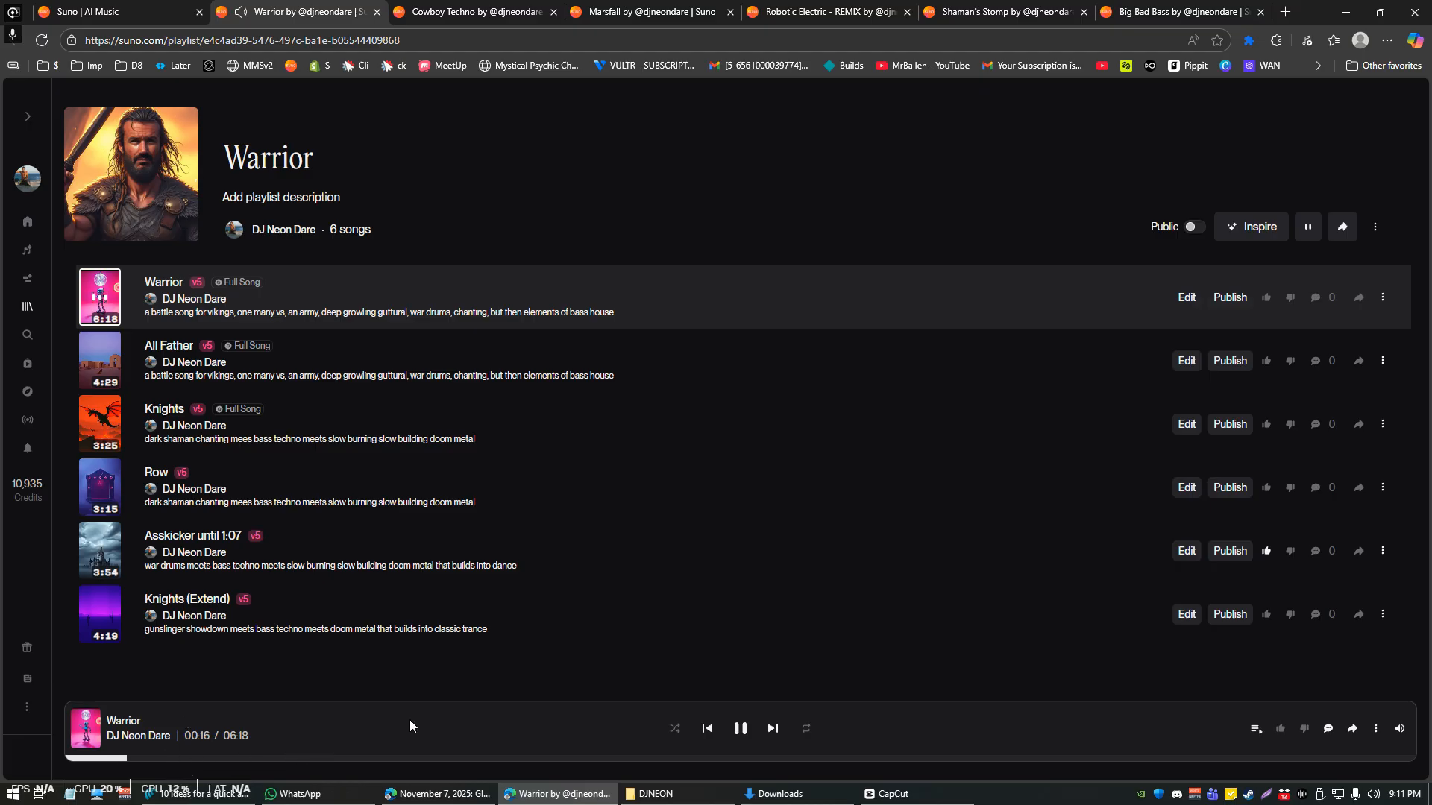
click(741, 730)
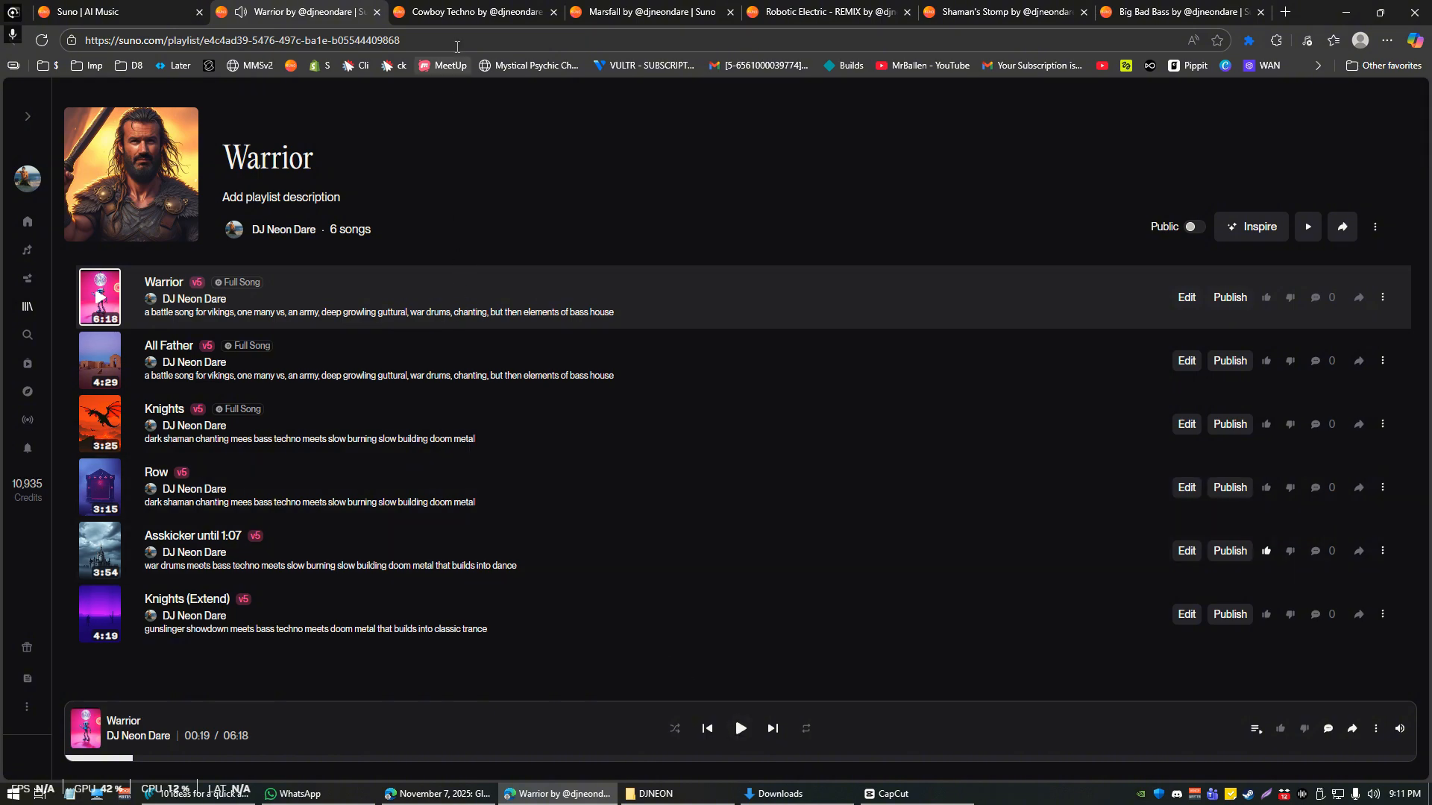
click(468, 7)
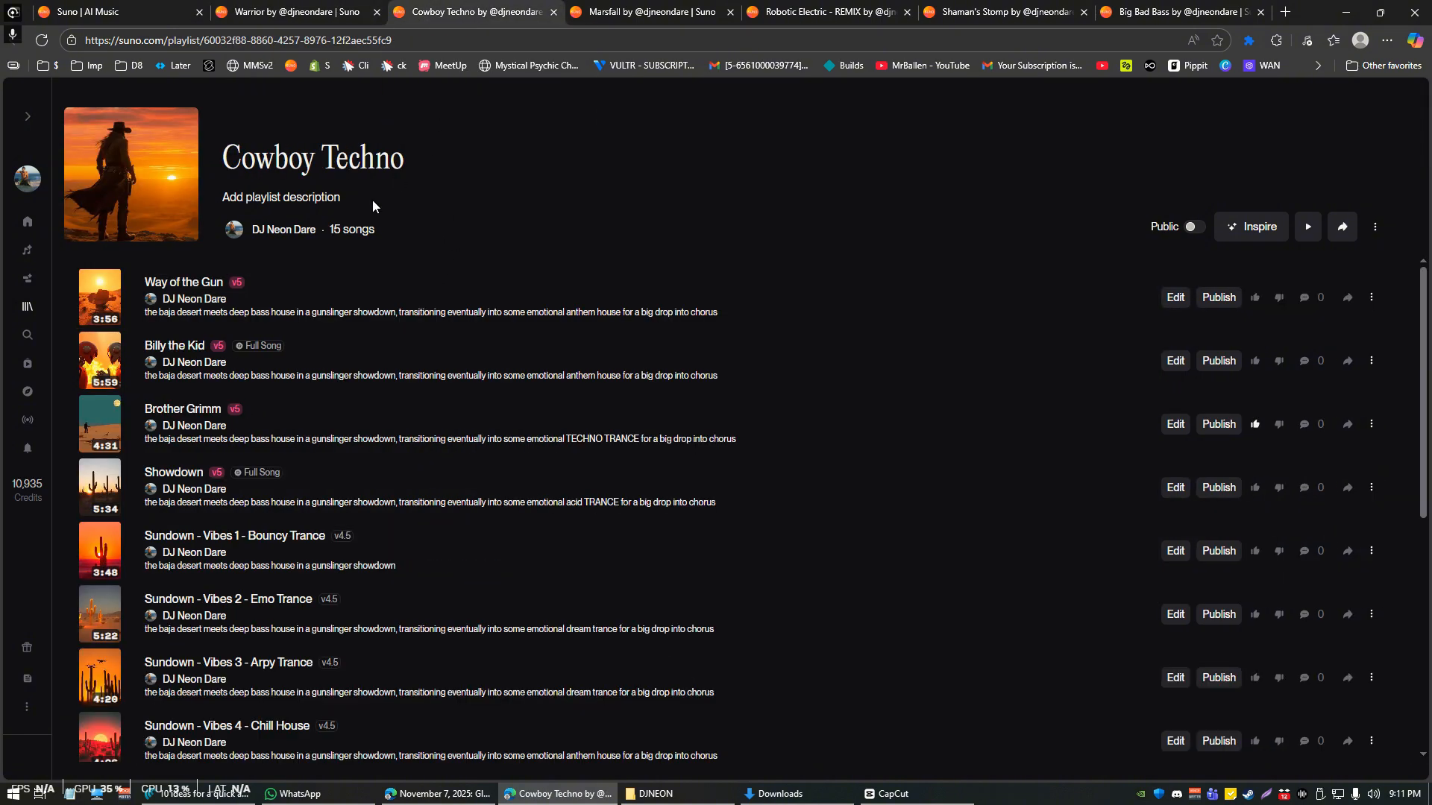
mouse_move(105, 300)
click(103, 298)
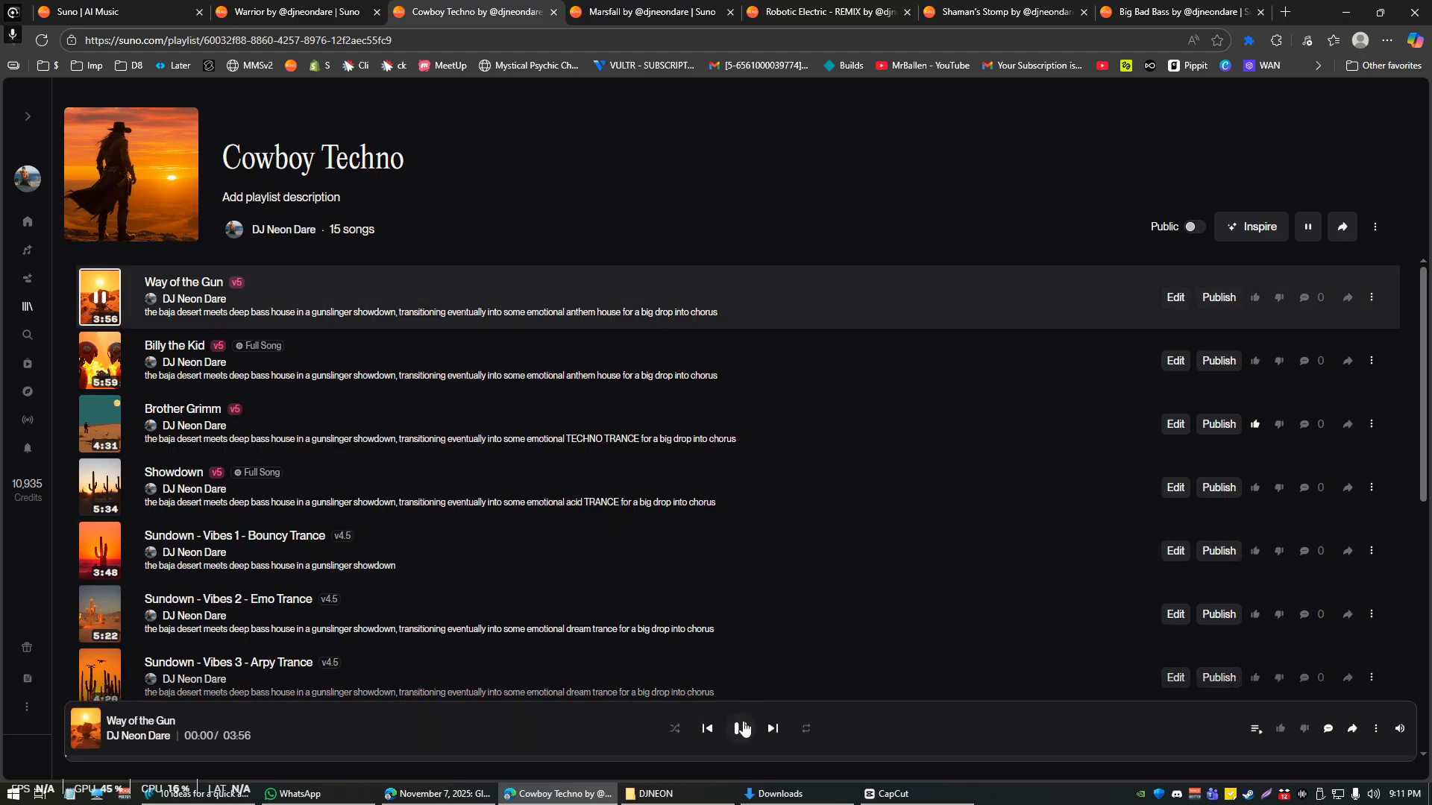
click(742, 732)
click(752, 731)
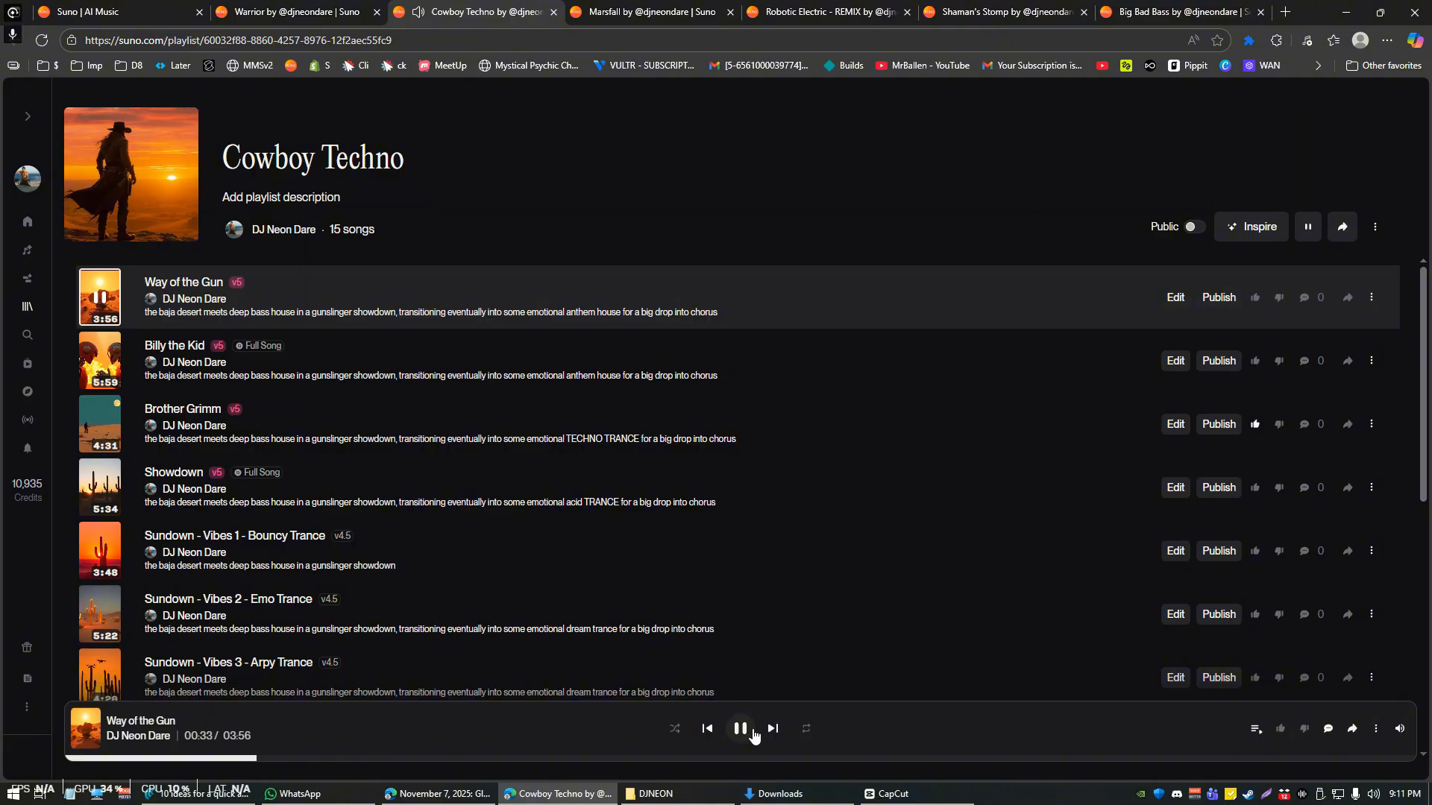
click(752, 732)
Look at the Marsfall playlist and preview High Beams - Groovy Techno Remix in the Robotic Electric - REMIX playlist.
click(716, 11)
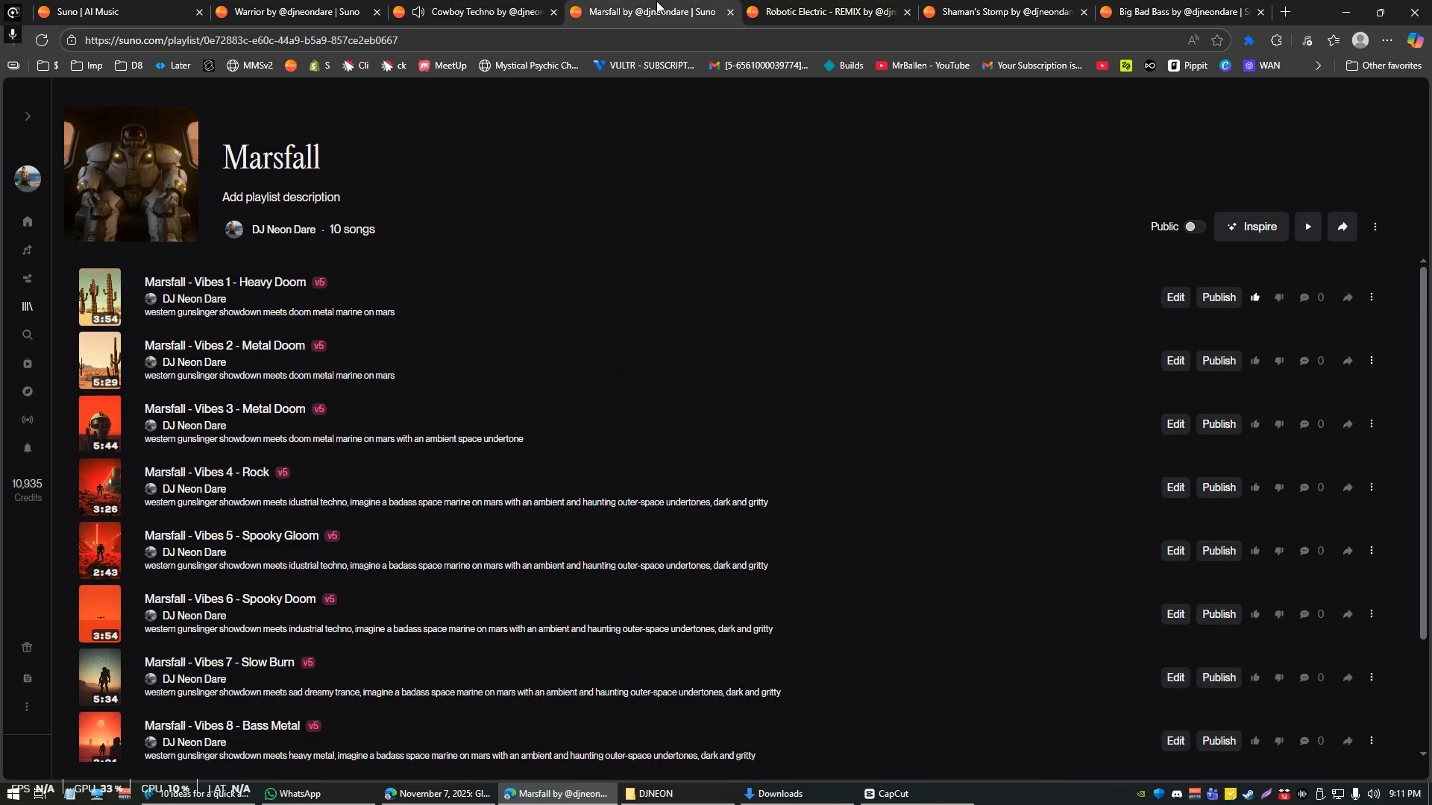
click(749, 9)
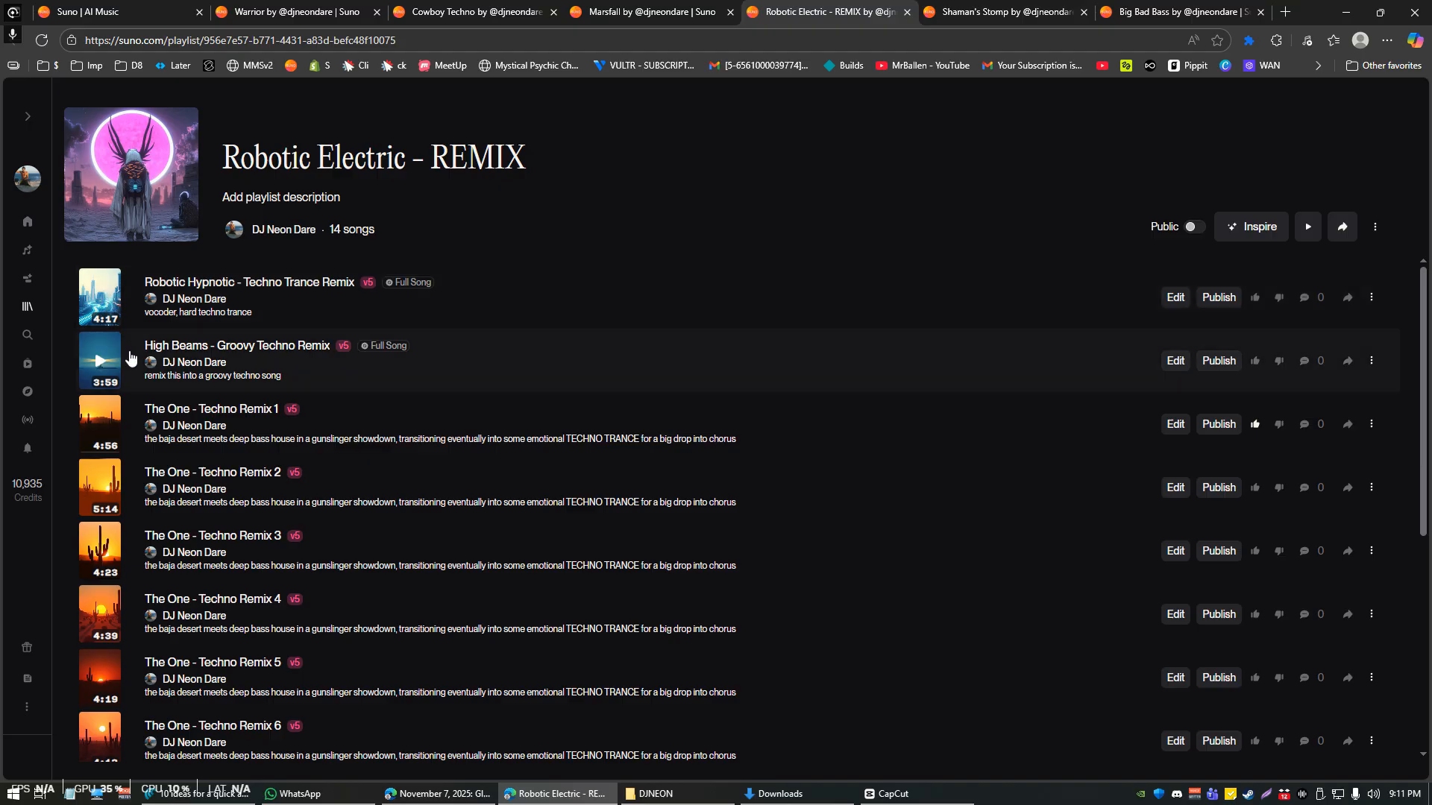
click(99, 364)
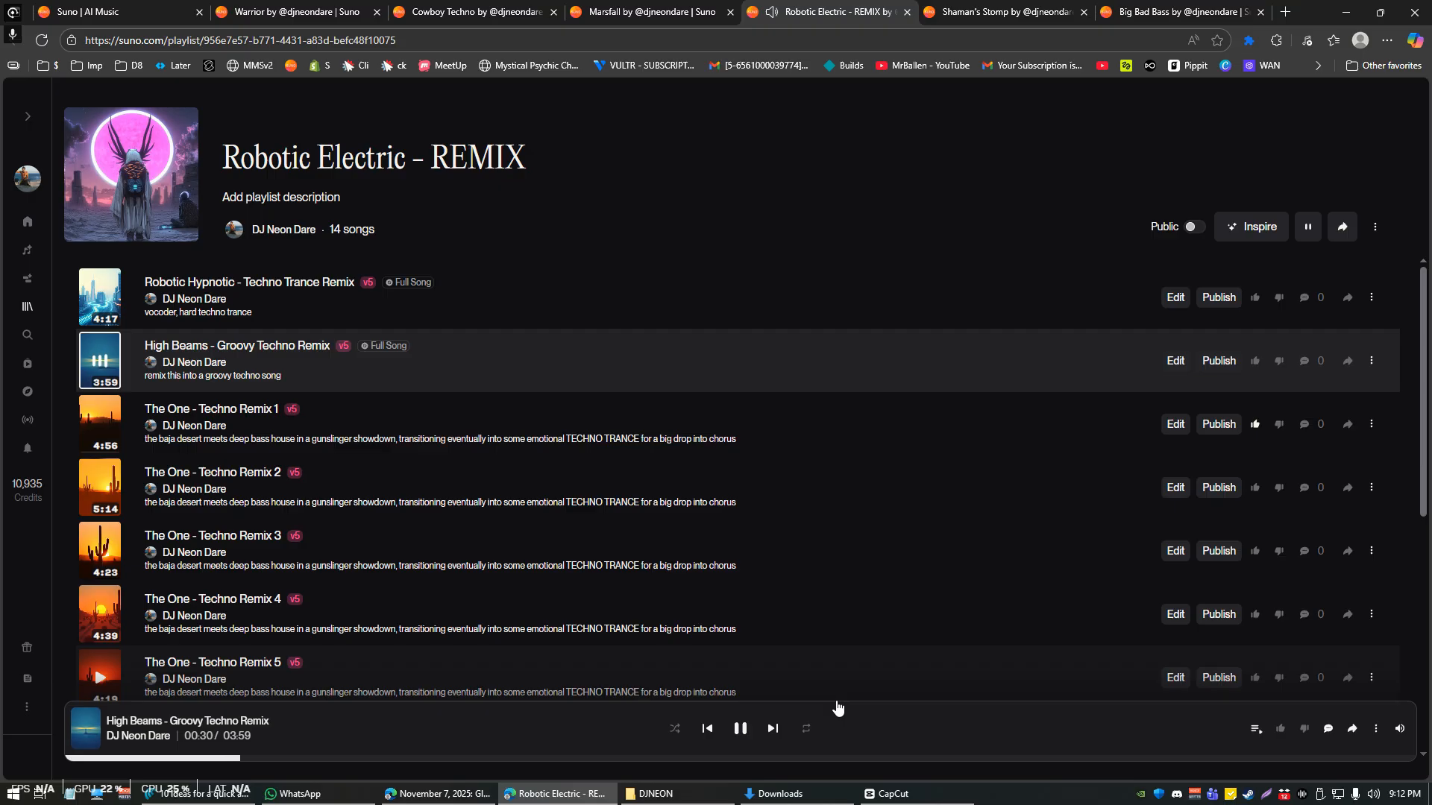
click(739, 729)
Preview the track Ashwagandha in the Shaman's Stomp playlist and pause it.
click(1006, 7)
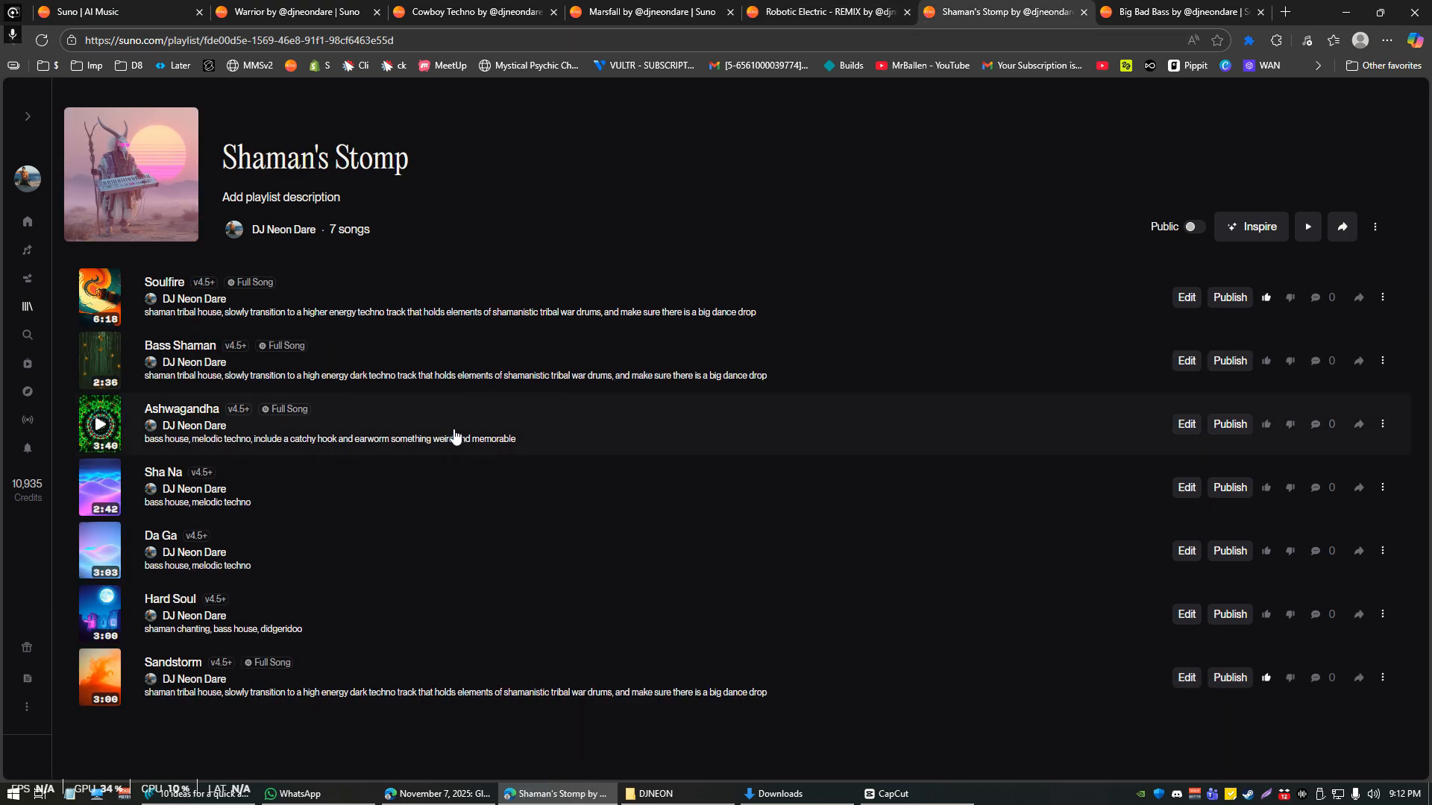
click(99, 425)
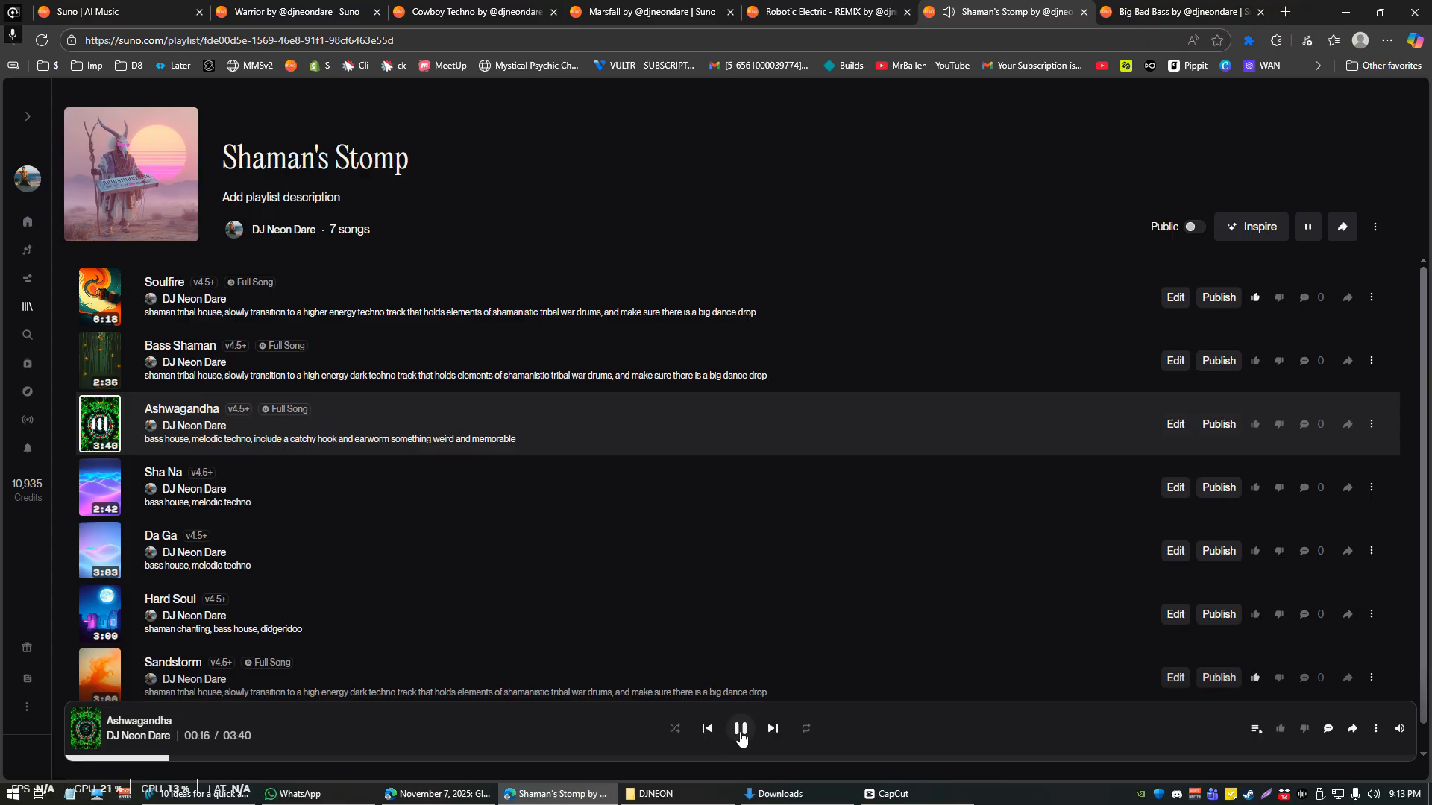
click(740, 730)
Return to the Suno home page and close all the playlist pages opened after it.
click(149, 6)
right_click(149, 6)
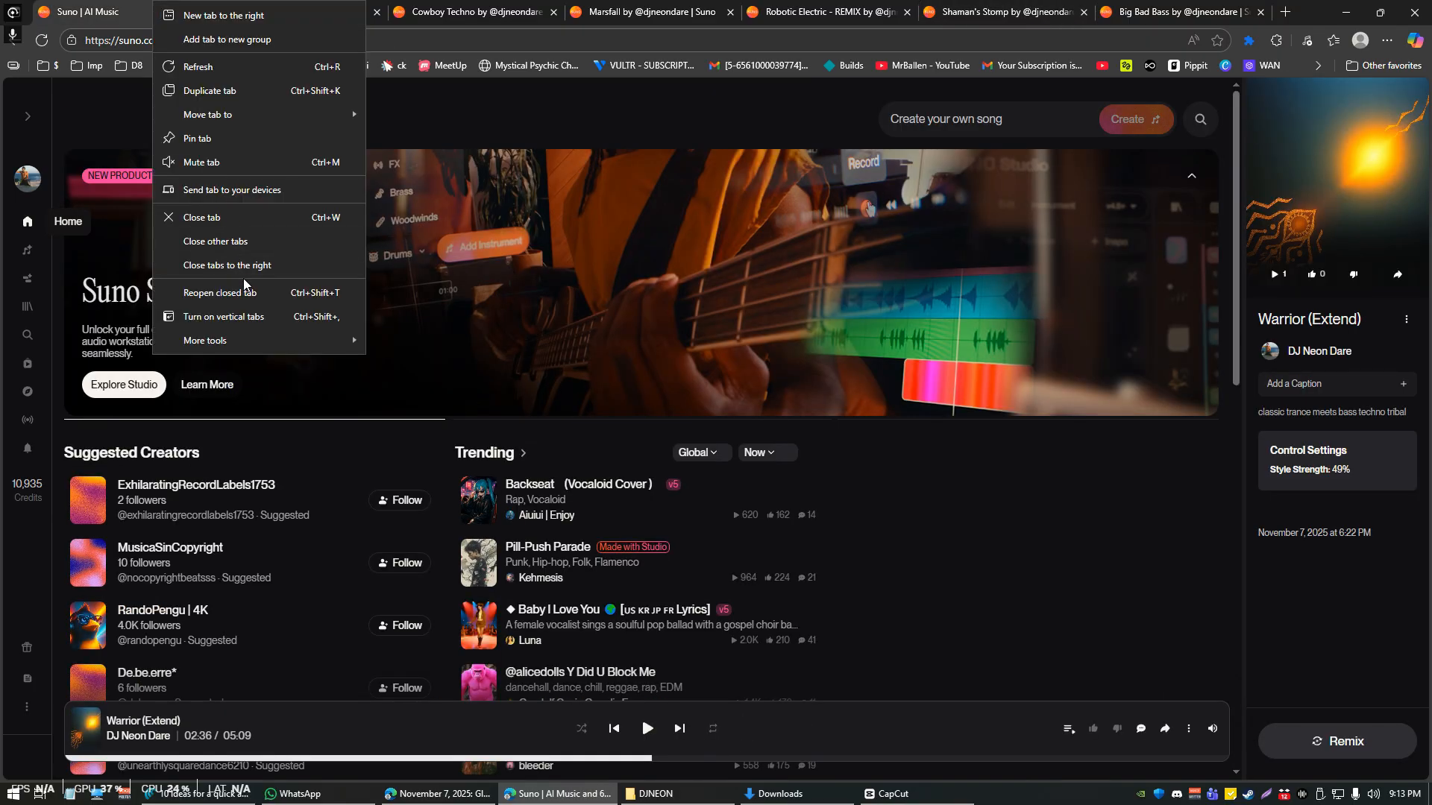
click(227, 265)
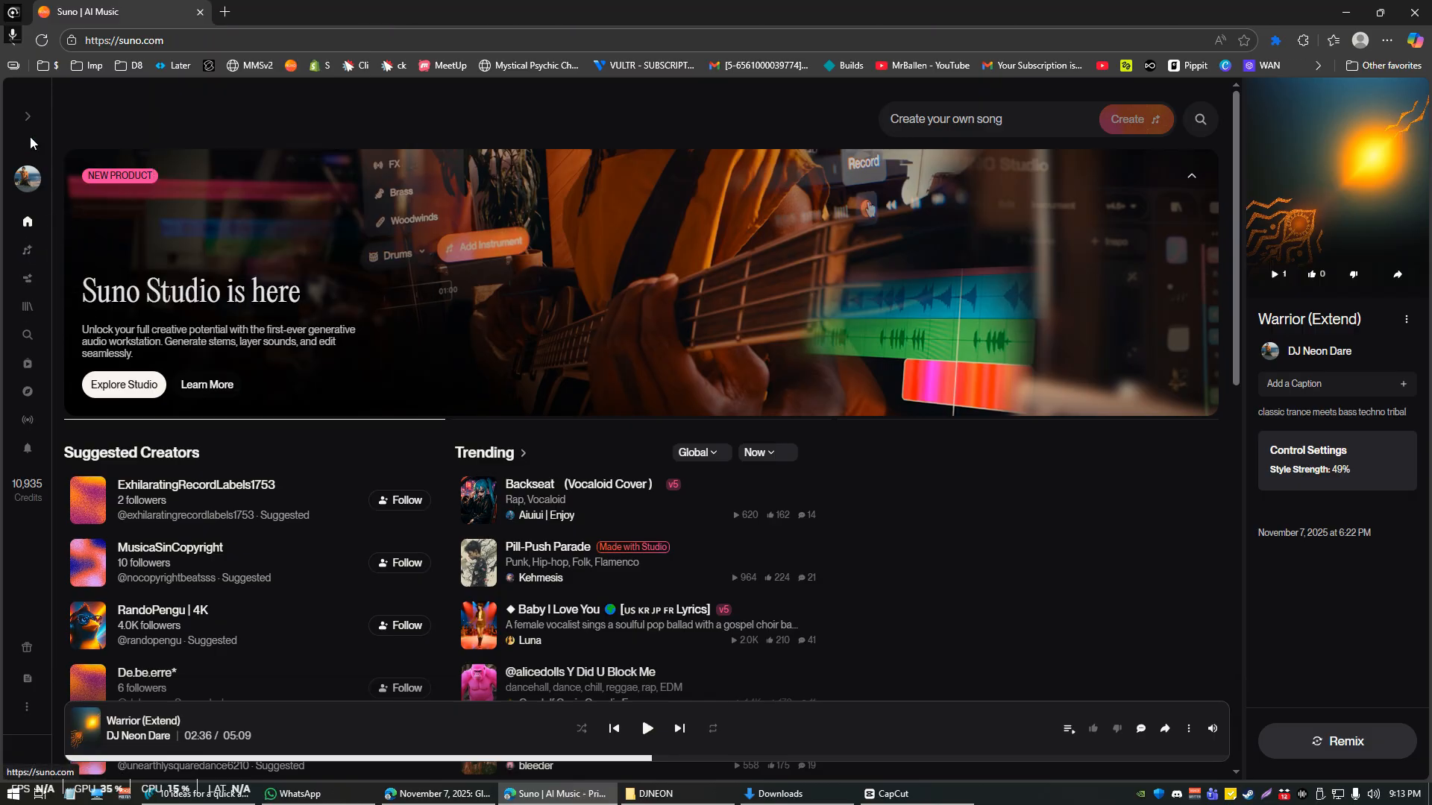
Expand the site navigation and review the prices and features of the Pro and Premier plans in the account settings.
click(28, 117)
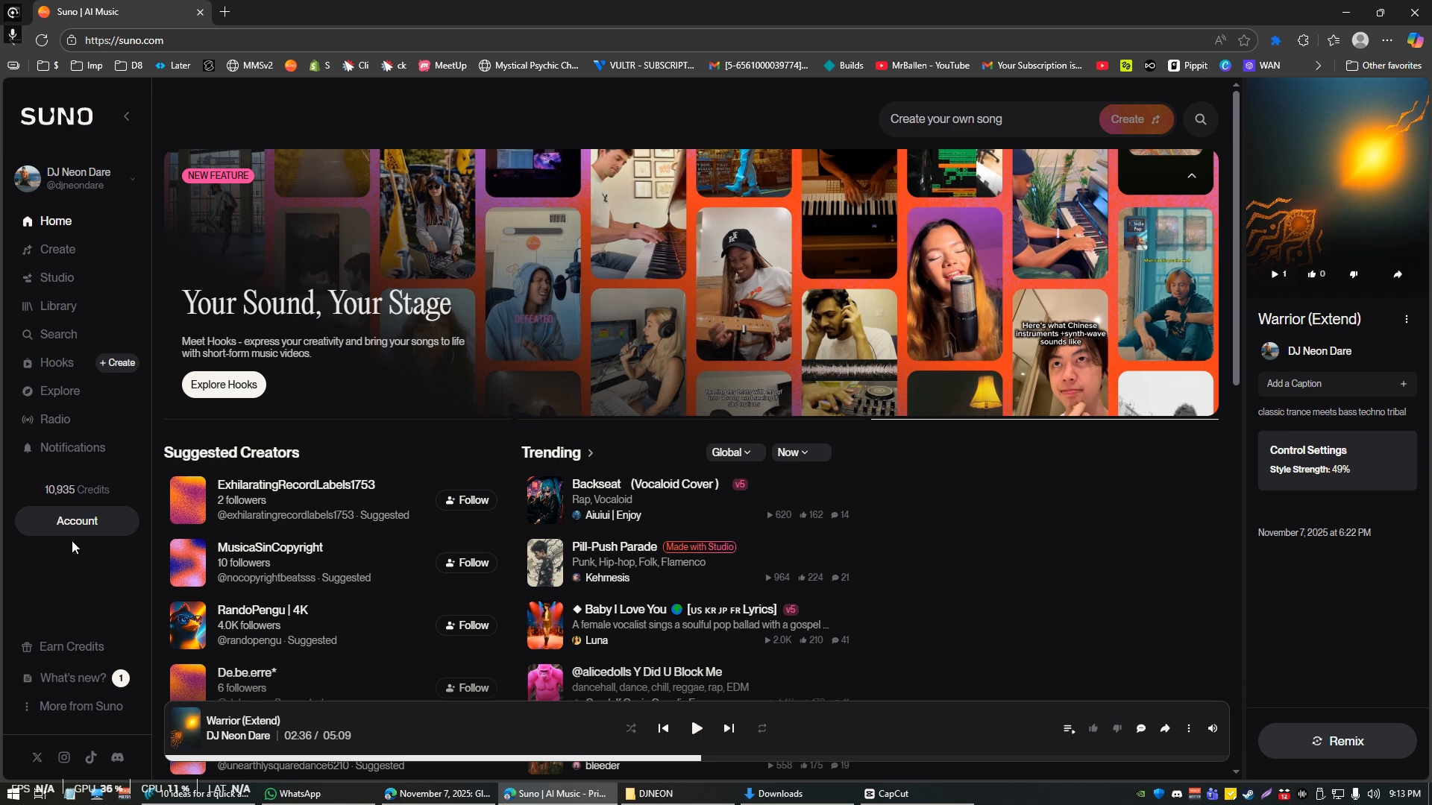
click(82, 536)
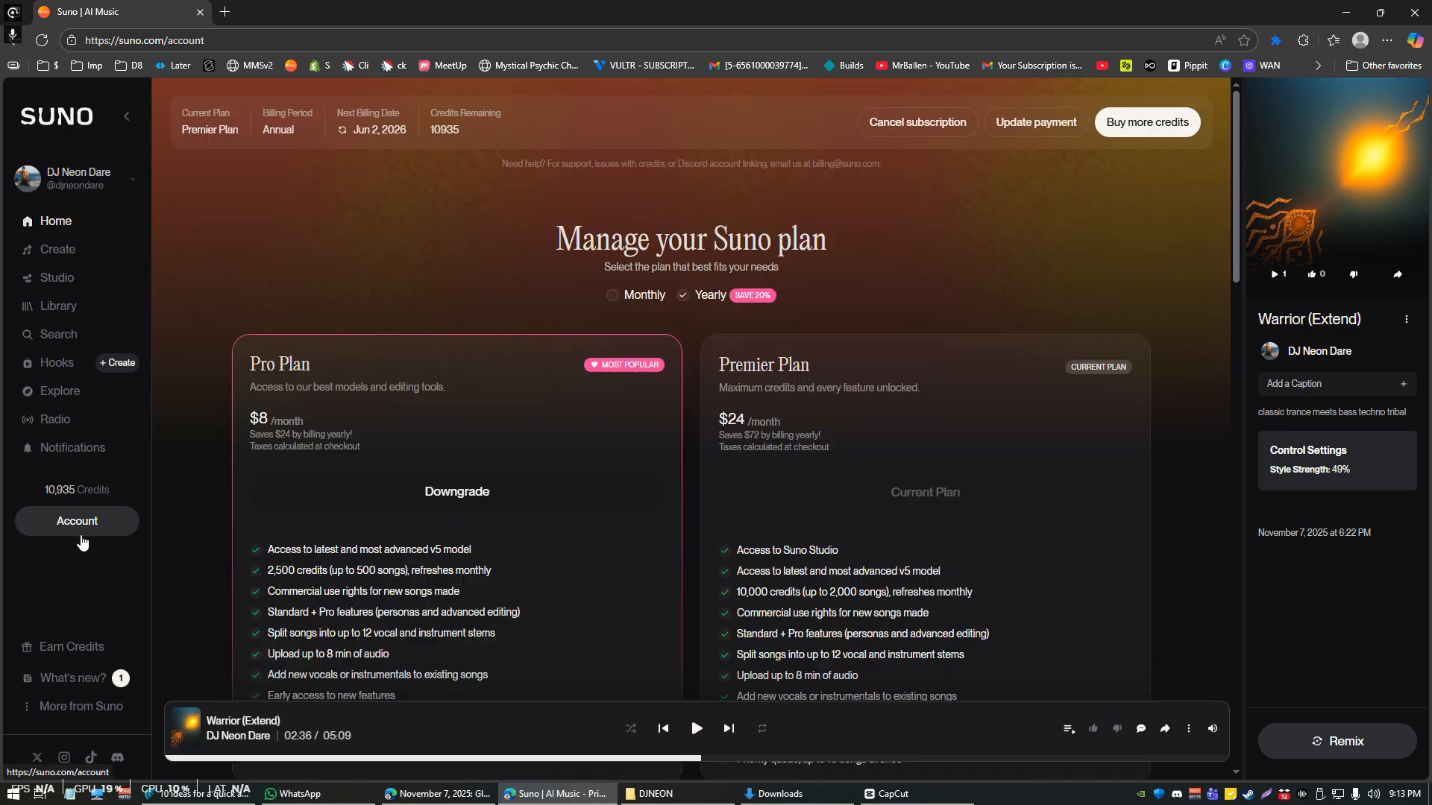
scroll(525, 446, down, 1)
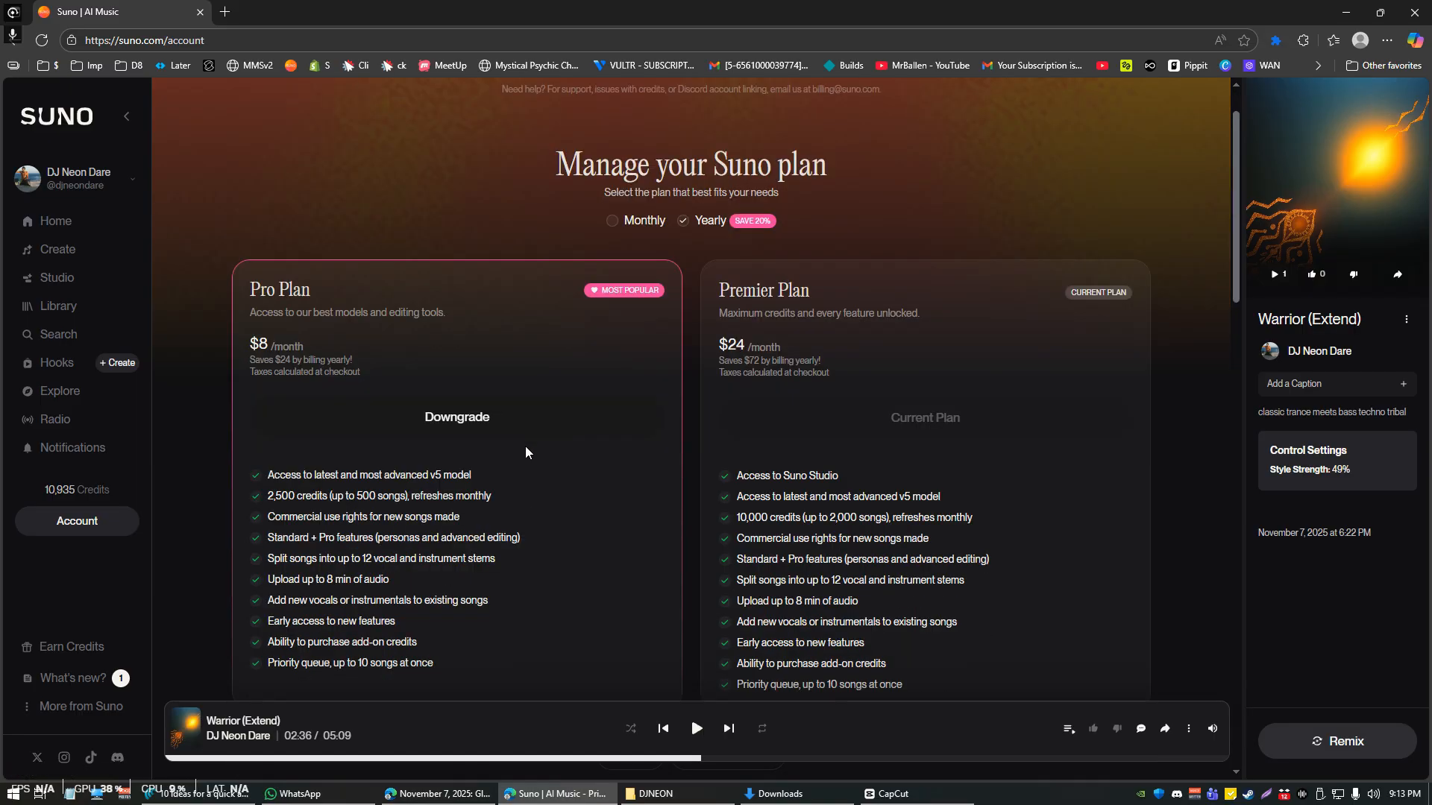
scroll(525, 444, down, 1)
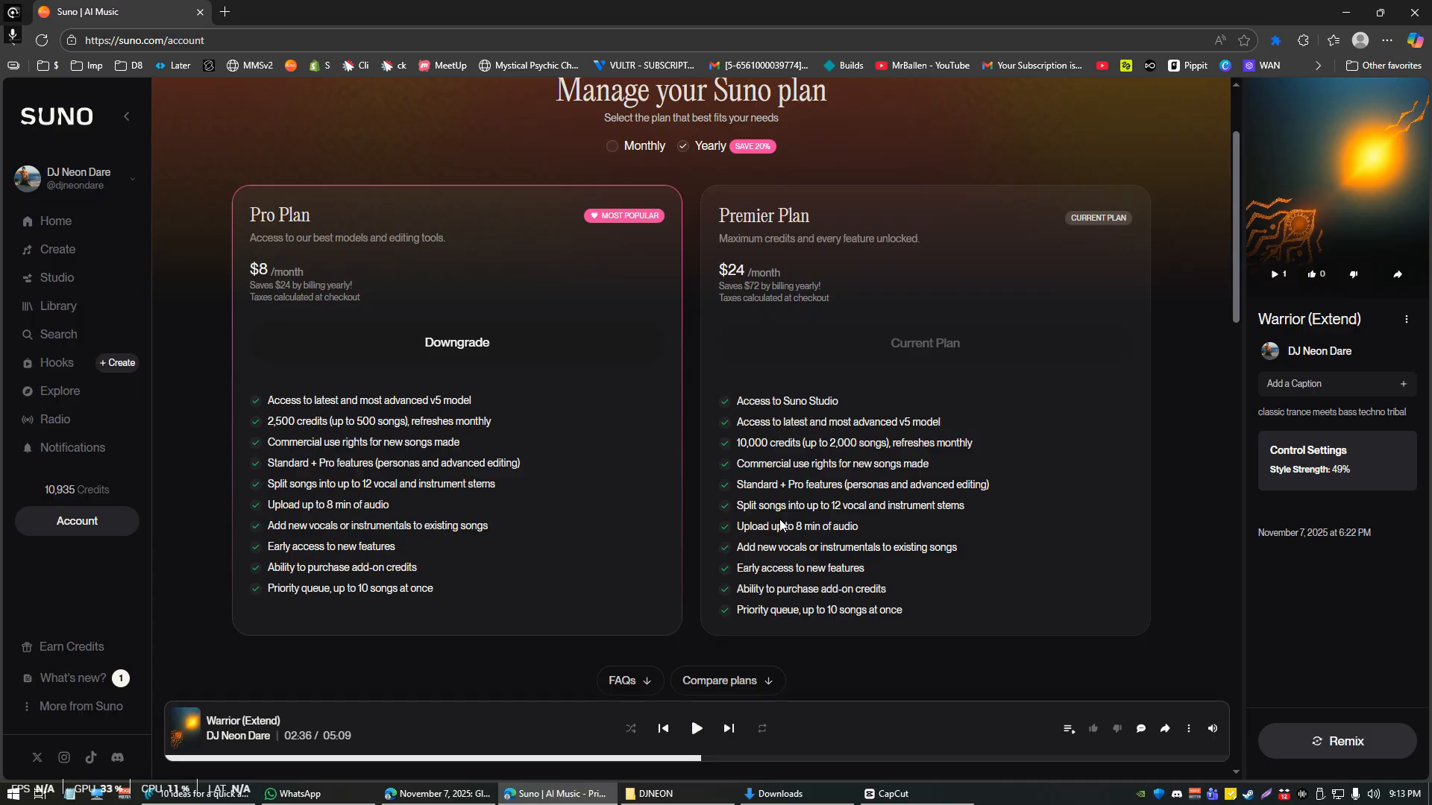
scroll(758, 540, up, 2)
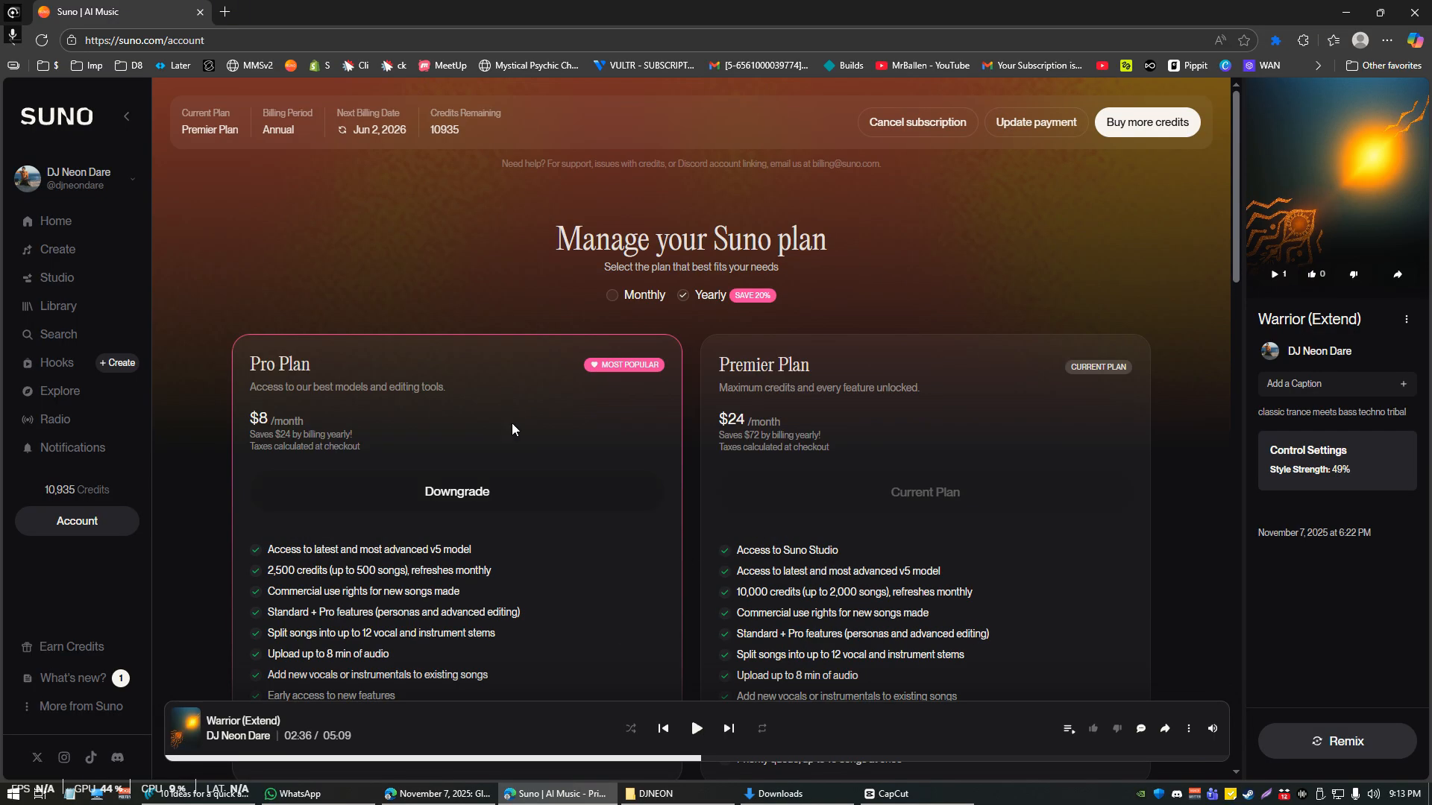
Start a new custom song with the advanced options expanded and title it "Demo Song".
click(77, 258)
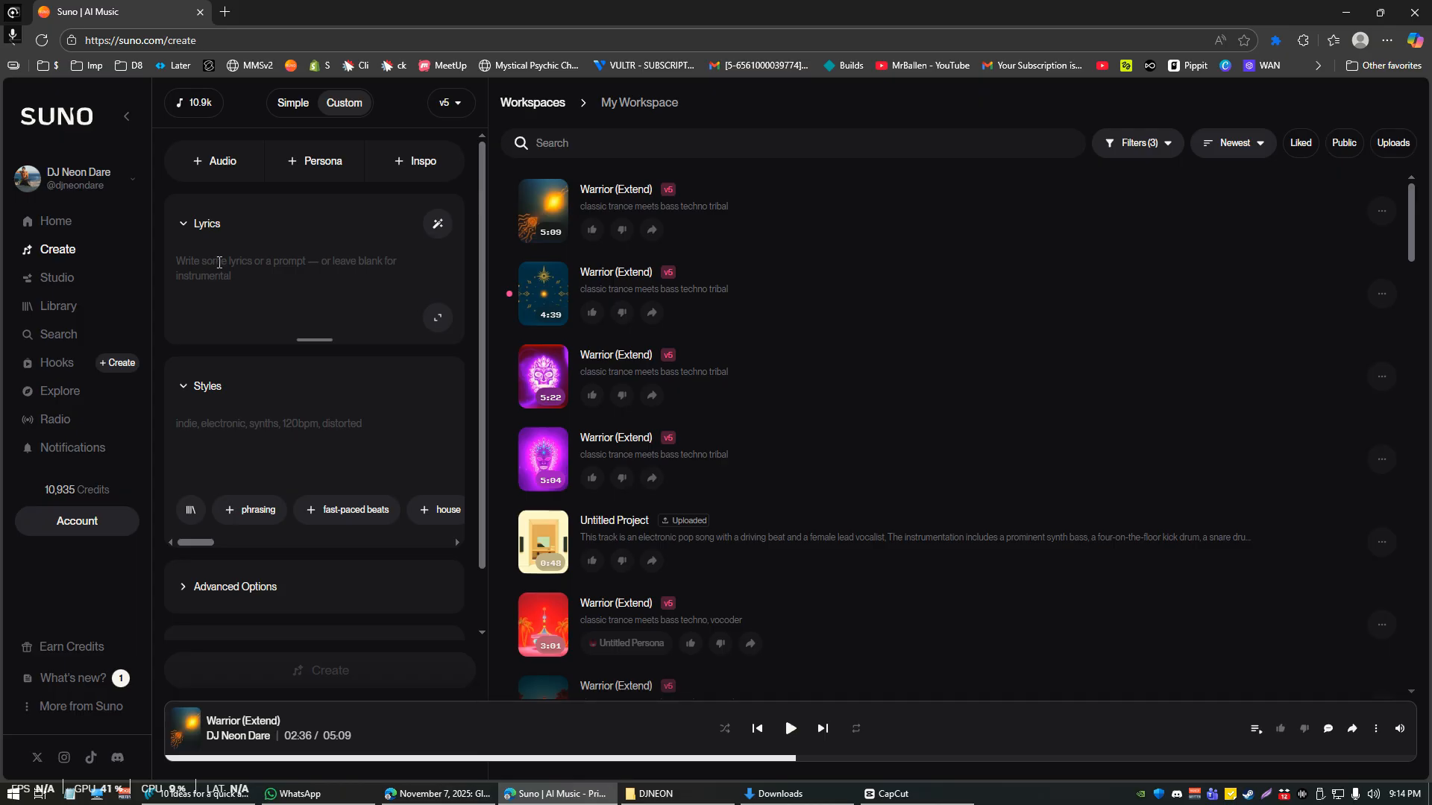
scroll(244, 471, down, 1)
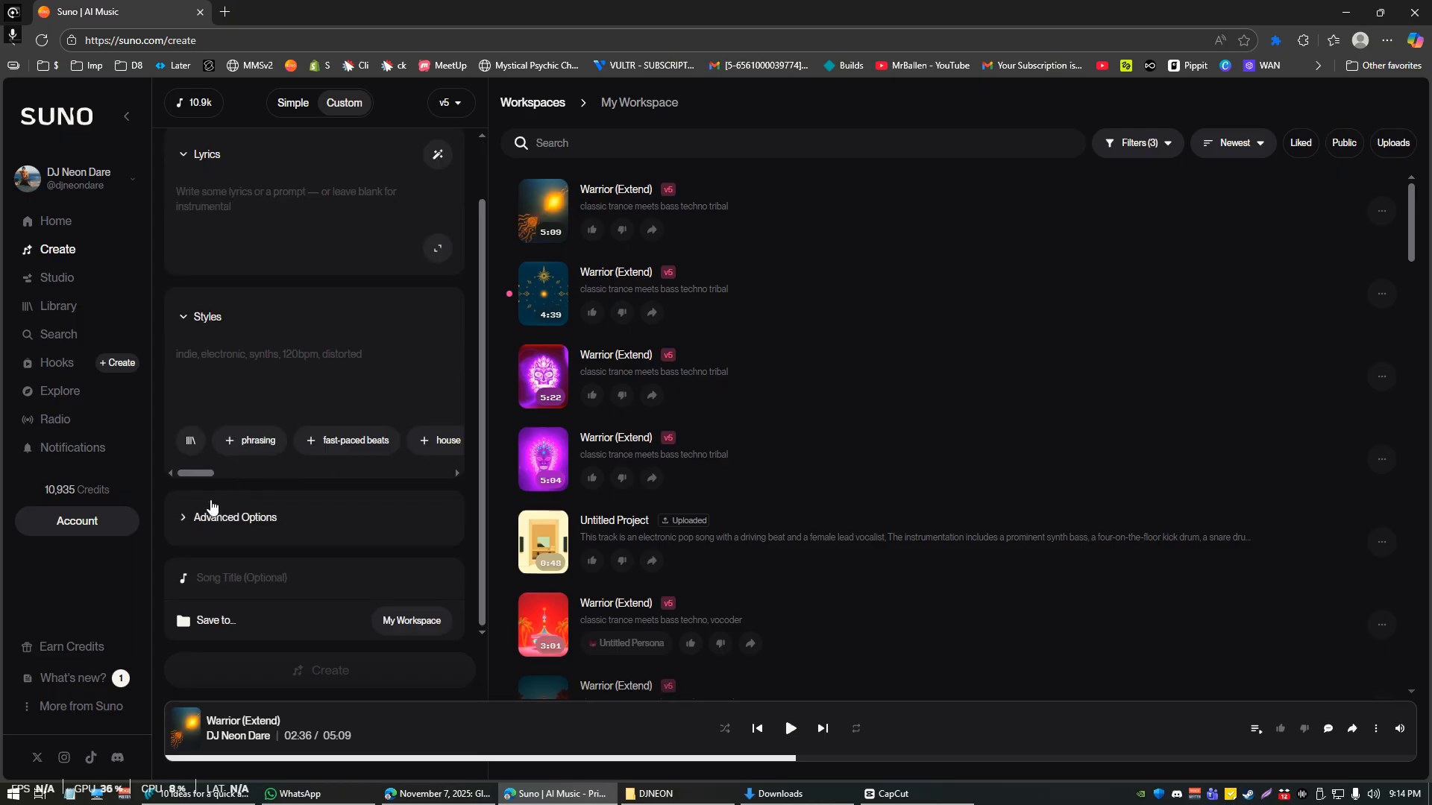
click(211, 515)
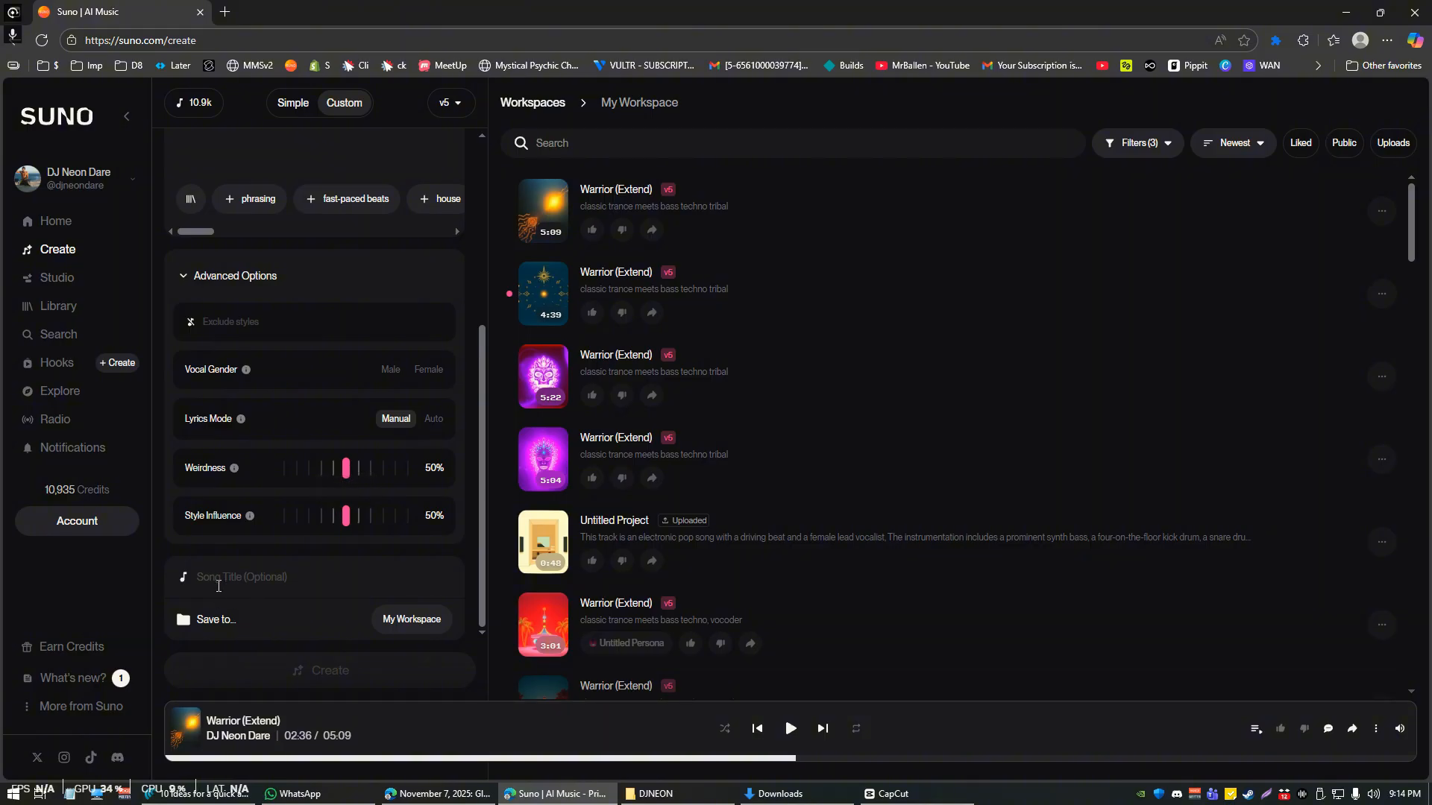
click(229, 586)
text(Demo Song)
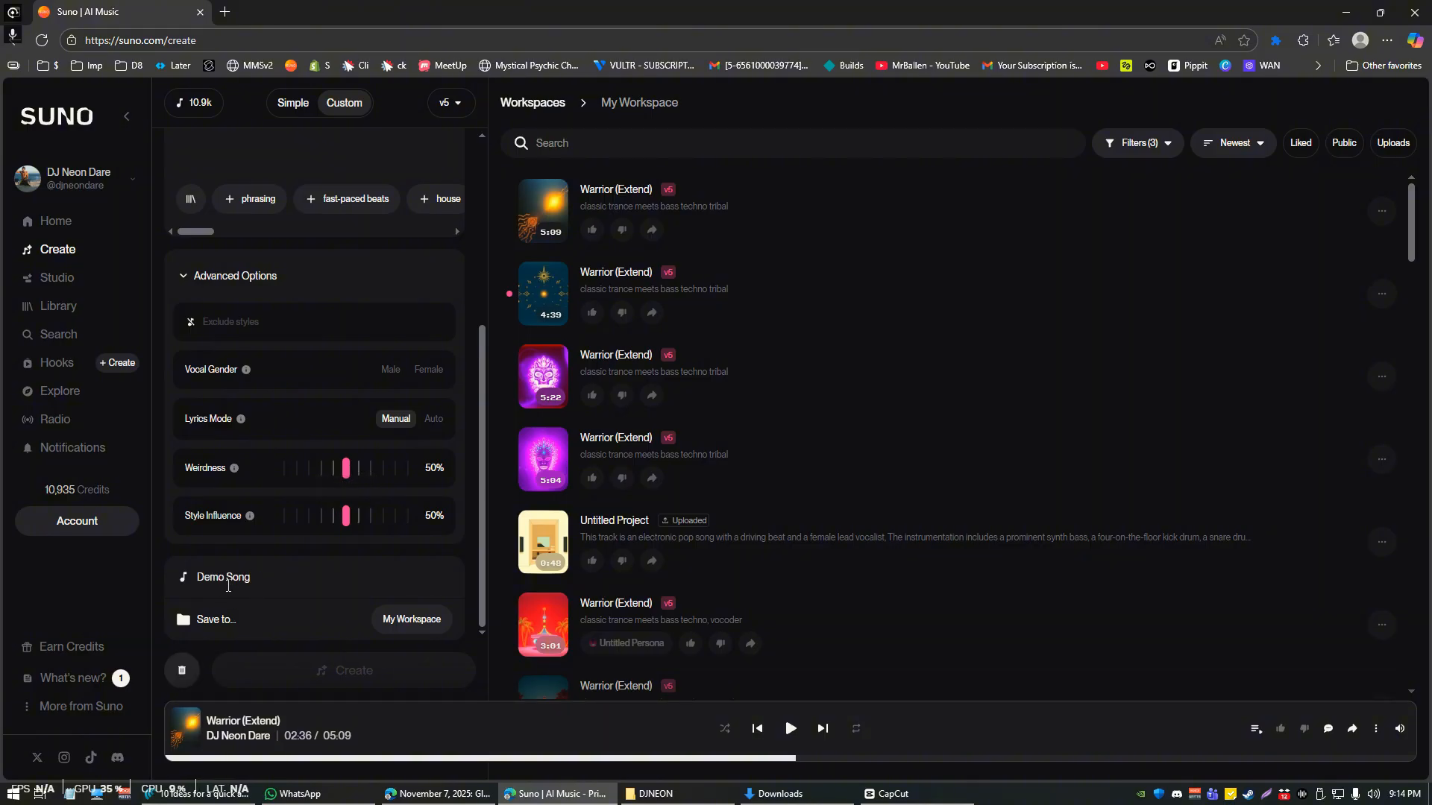
Describe the song's style as "rock and roll, but lets' give it a cowboy western vibe".
scroll(362, 371, up, 5)
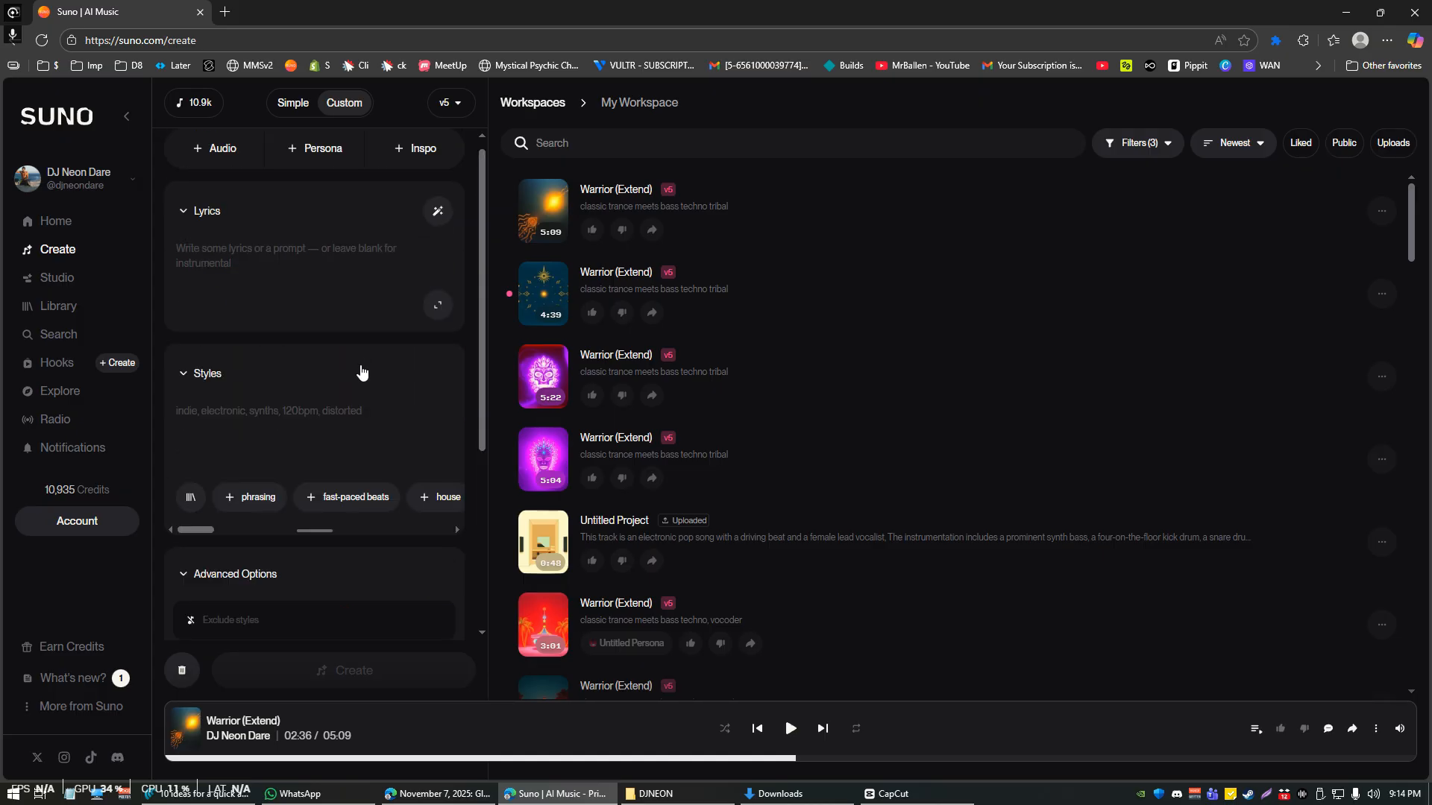
click(212, 415)
text(rock an)
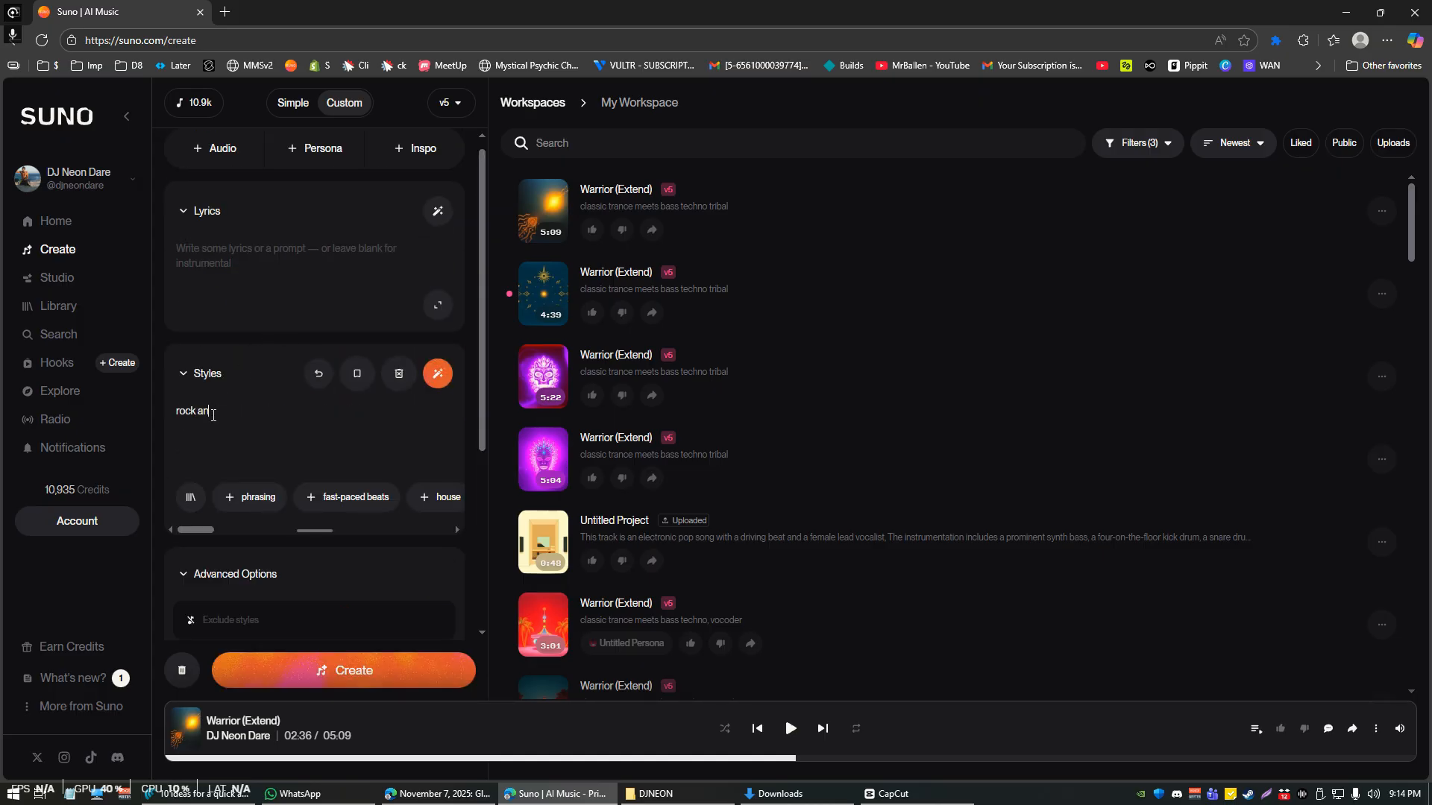
text(d roll, but lets' give it a cowboy)
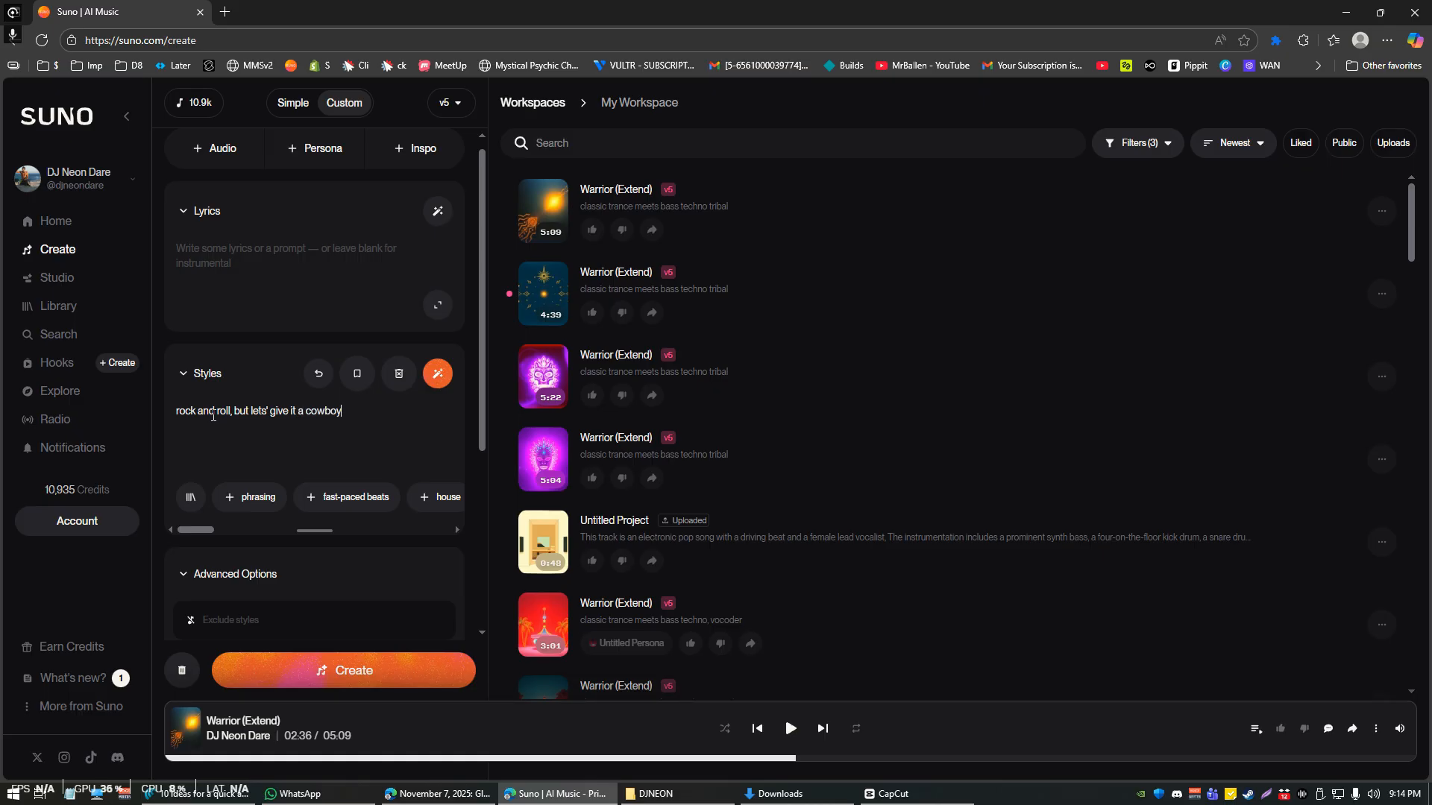
text( wester bibe)
click(372, 422)
text(n)
drag(235, 414, 438, 411)
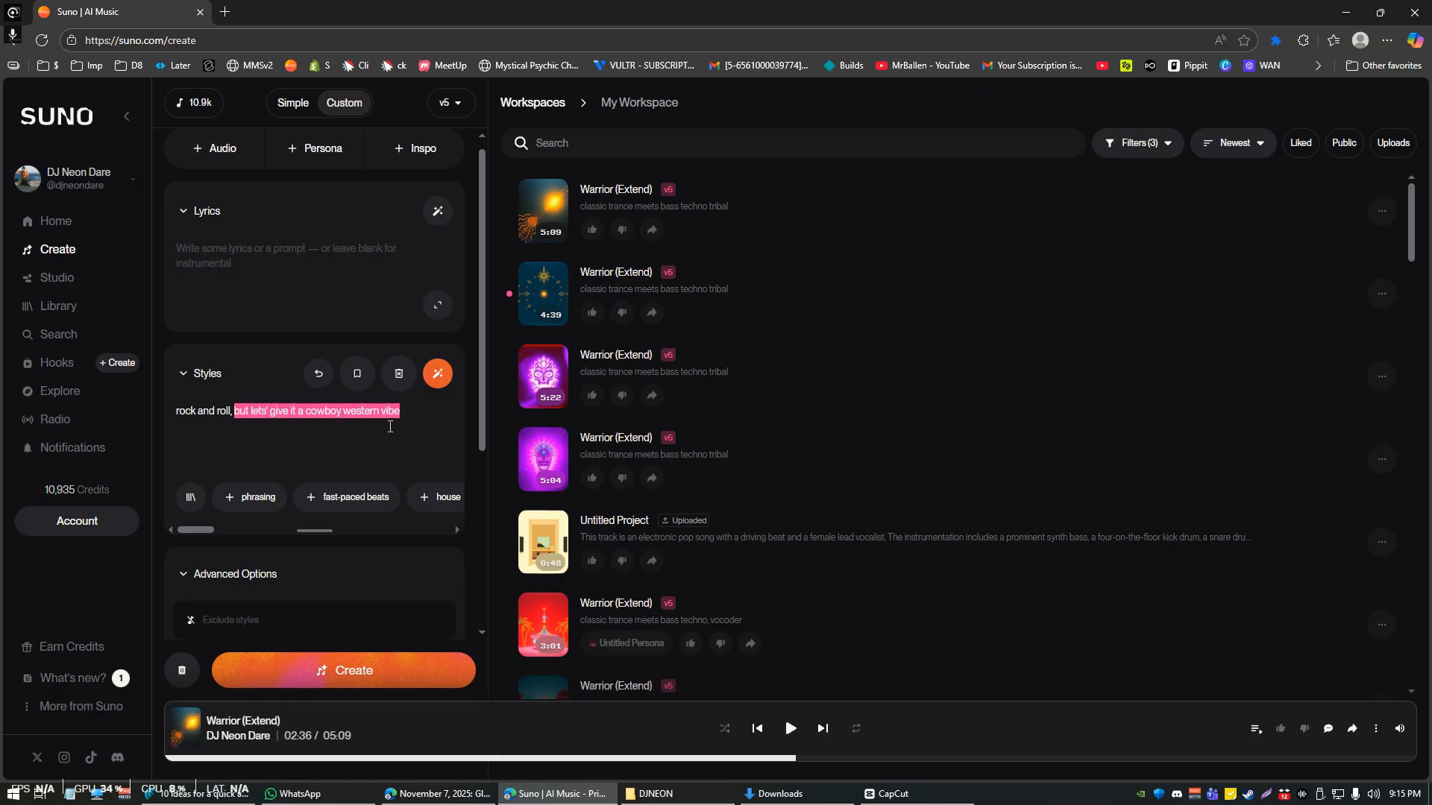
Append ", that transitions into opera" to the style description and generate the song with the lyrics left blank.
click(410, 422)
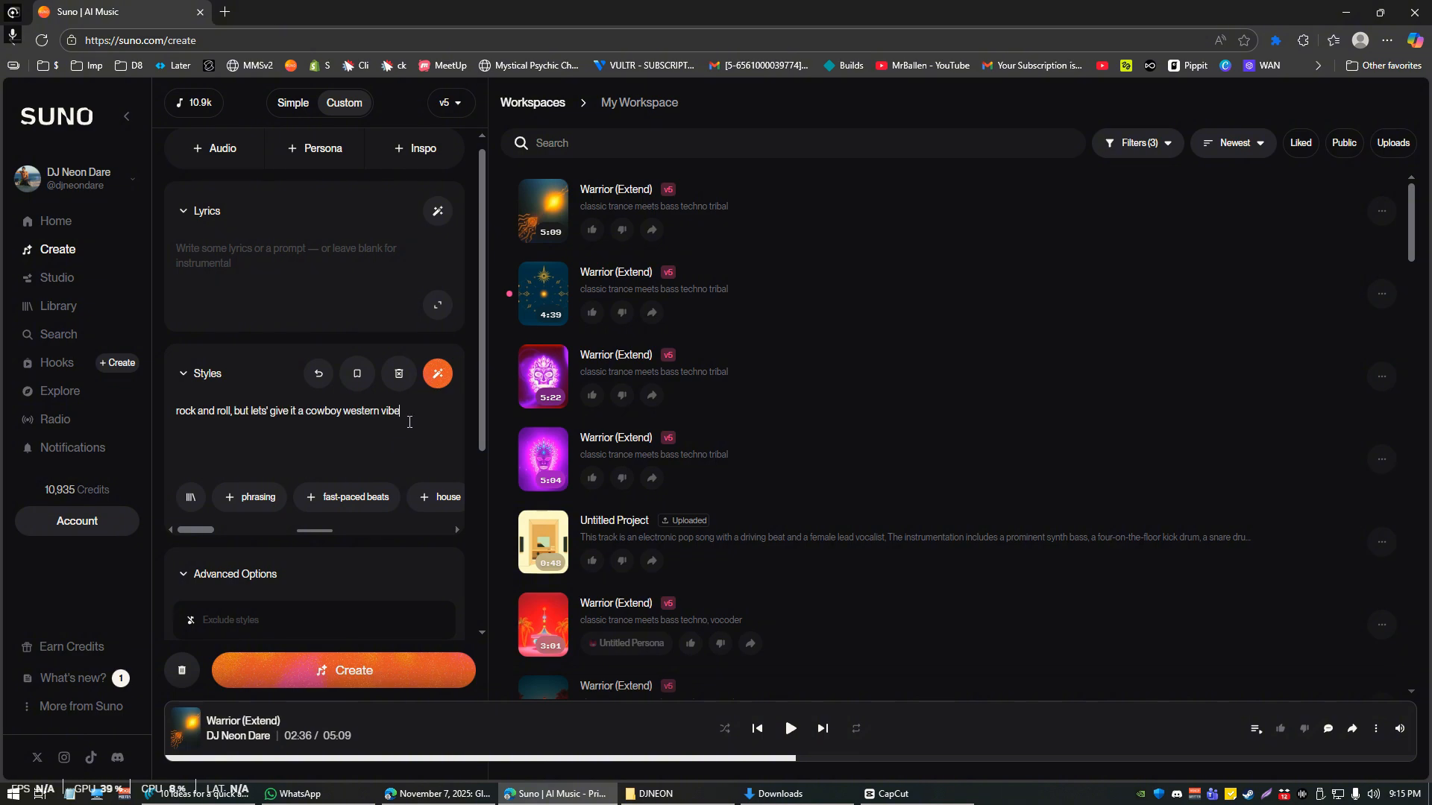
text(, that transitions into opera)
click(205, 256)
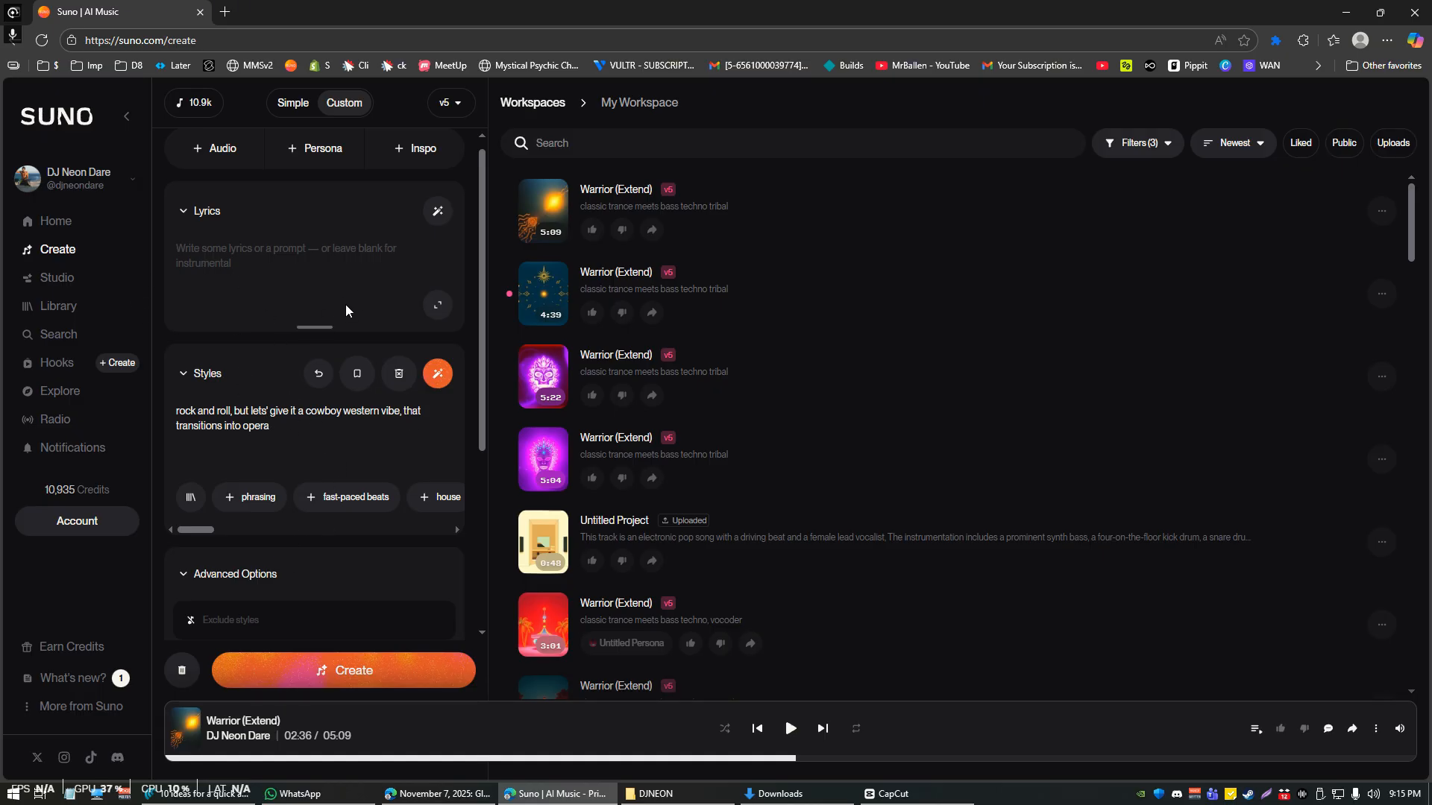
click(369, 688)
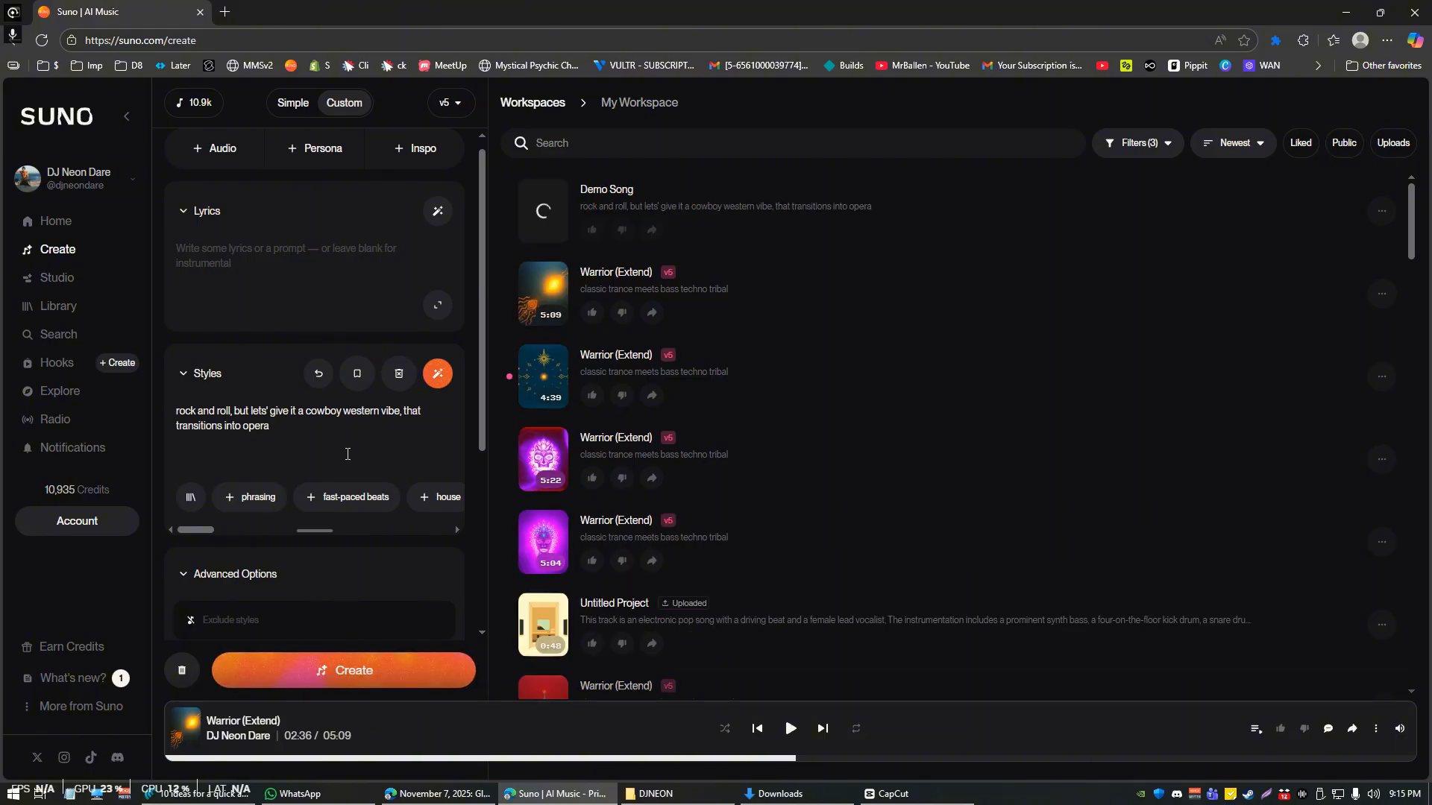
Play the second generated Demo Song, skip ahead to about 0:35 and 1:09 to sample it, and pause playback.
mouse_move(570, 256)
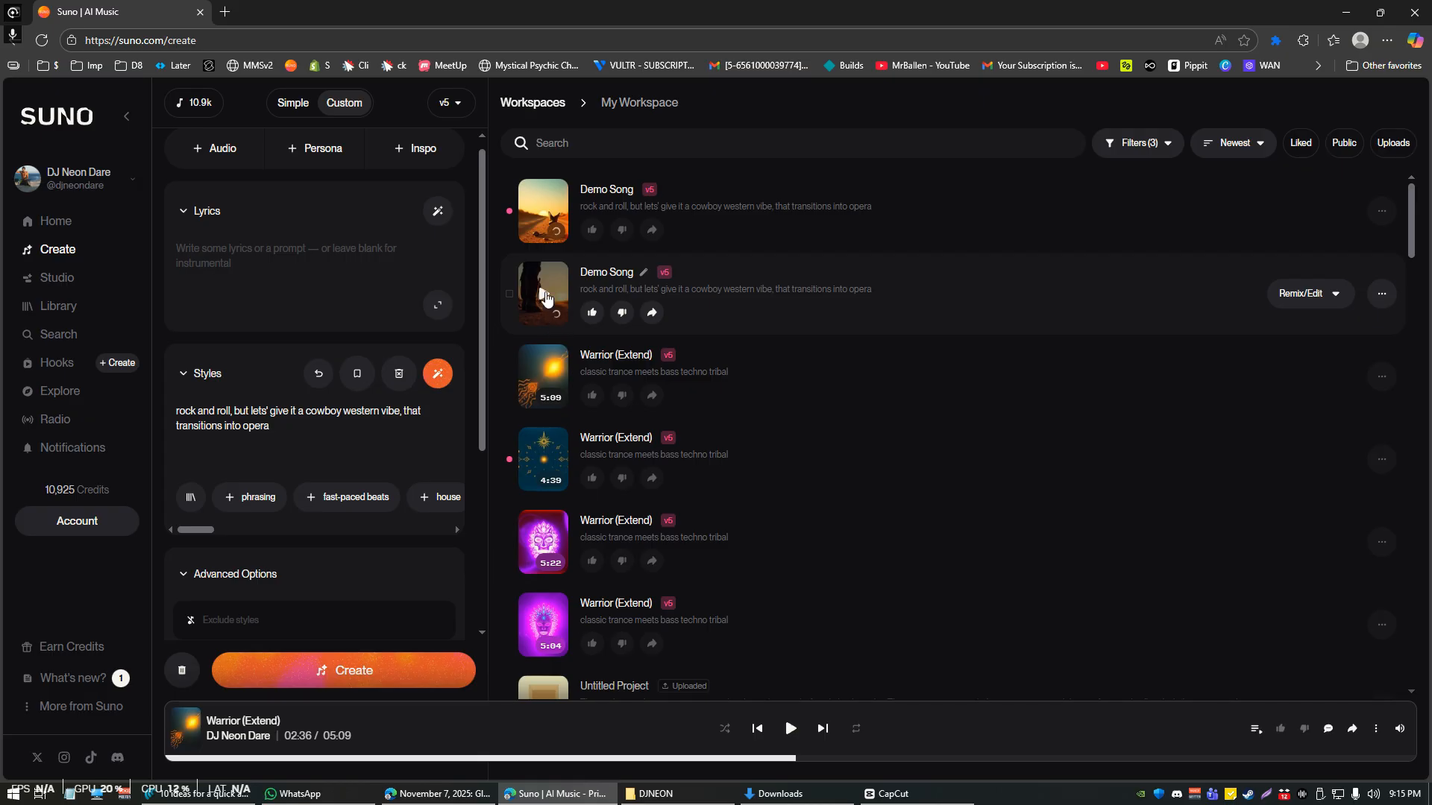
click(545, 299)
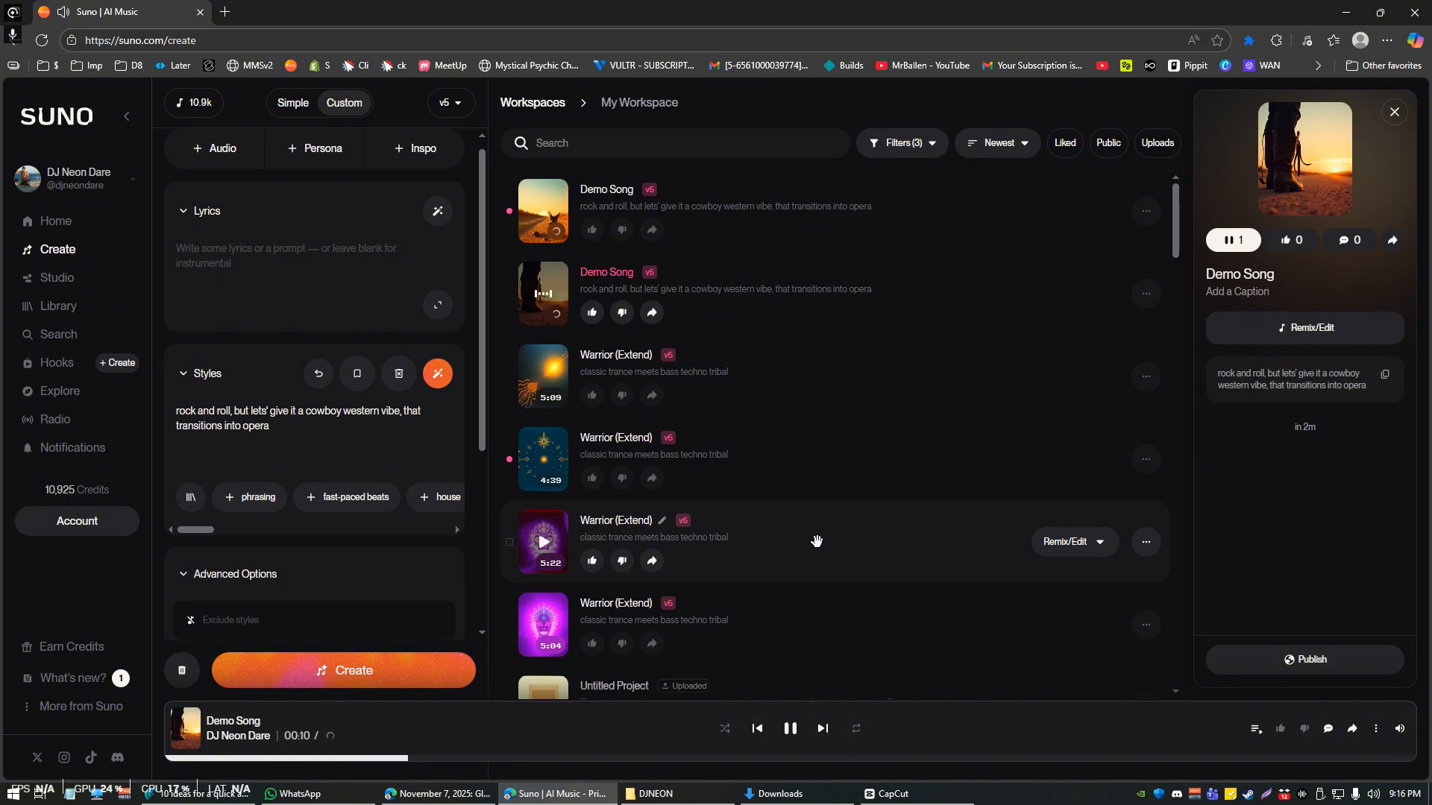
click(791, 729)
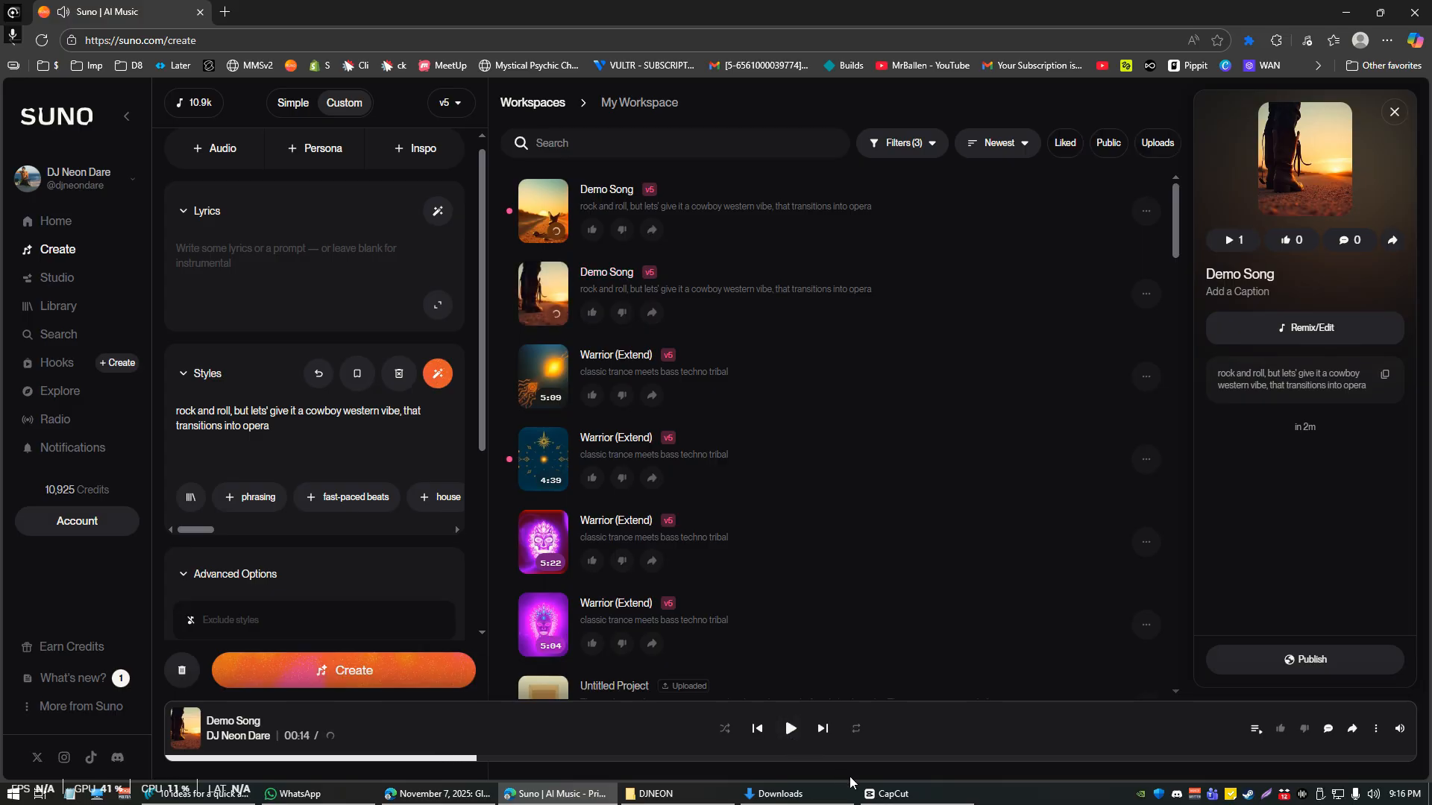
click(907, 760)
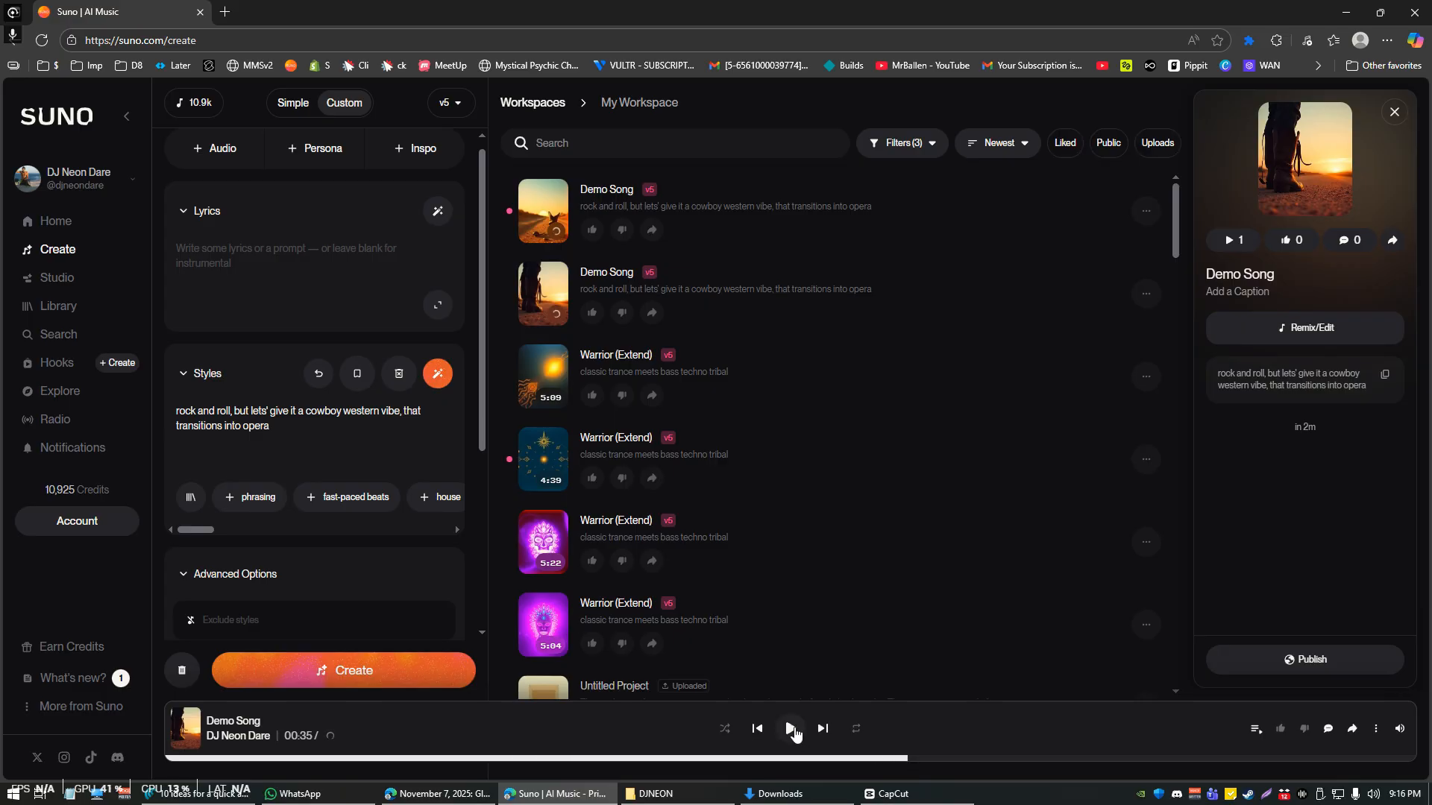
click(791, 729)
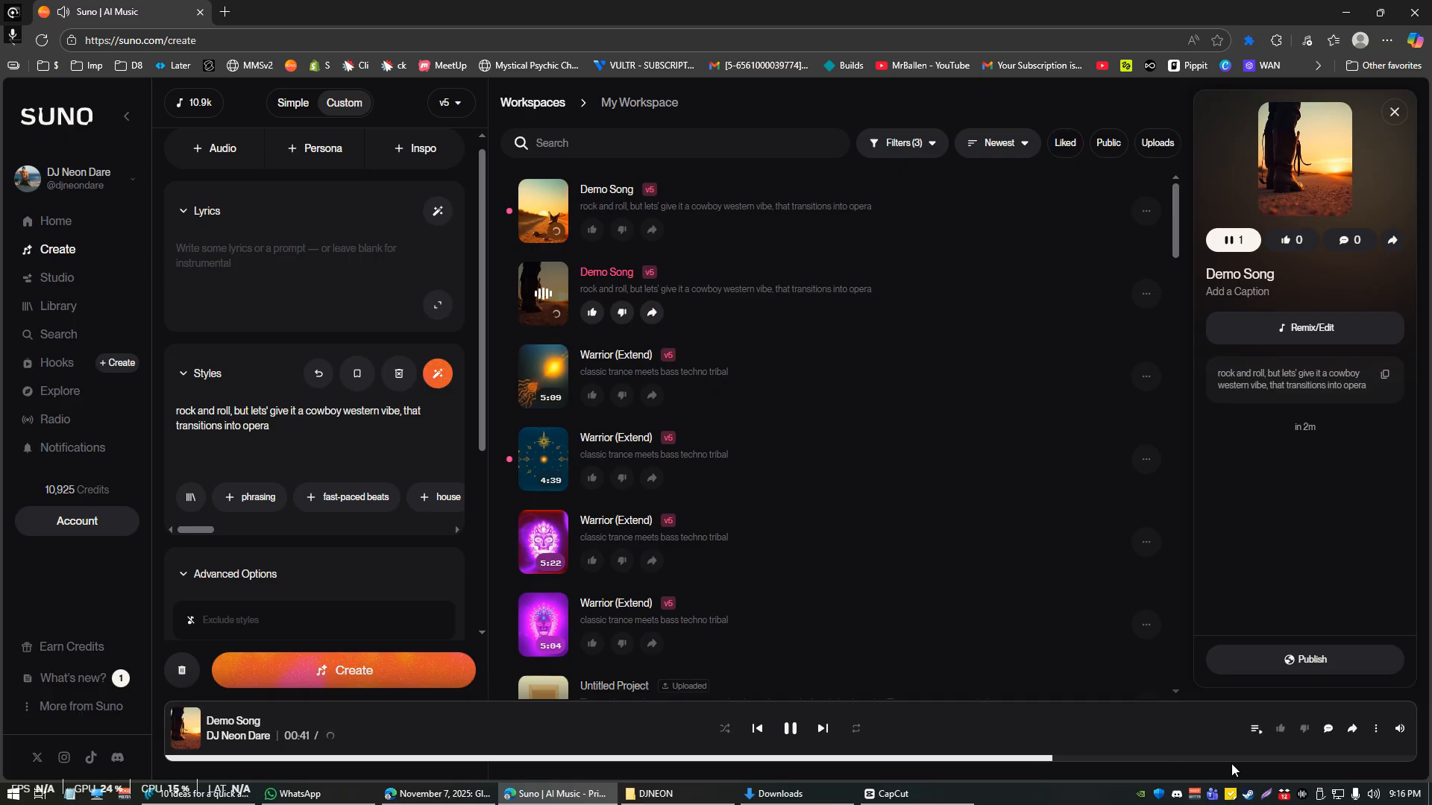
click(1037, 762)
click(1146, 762)
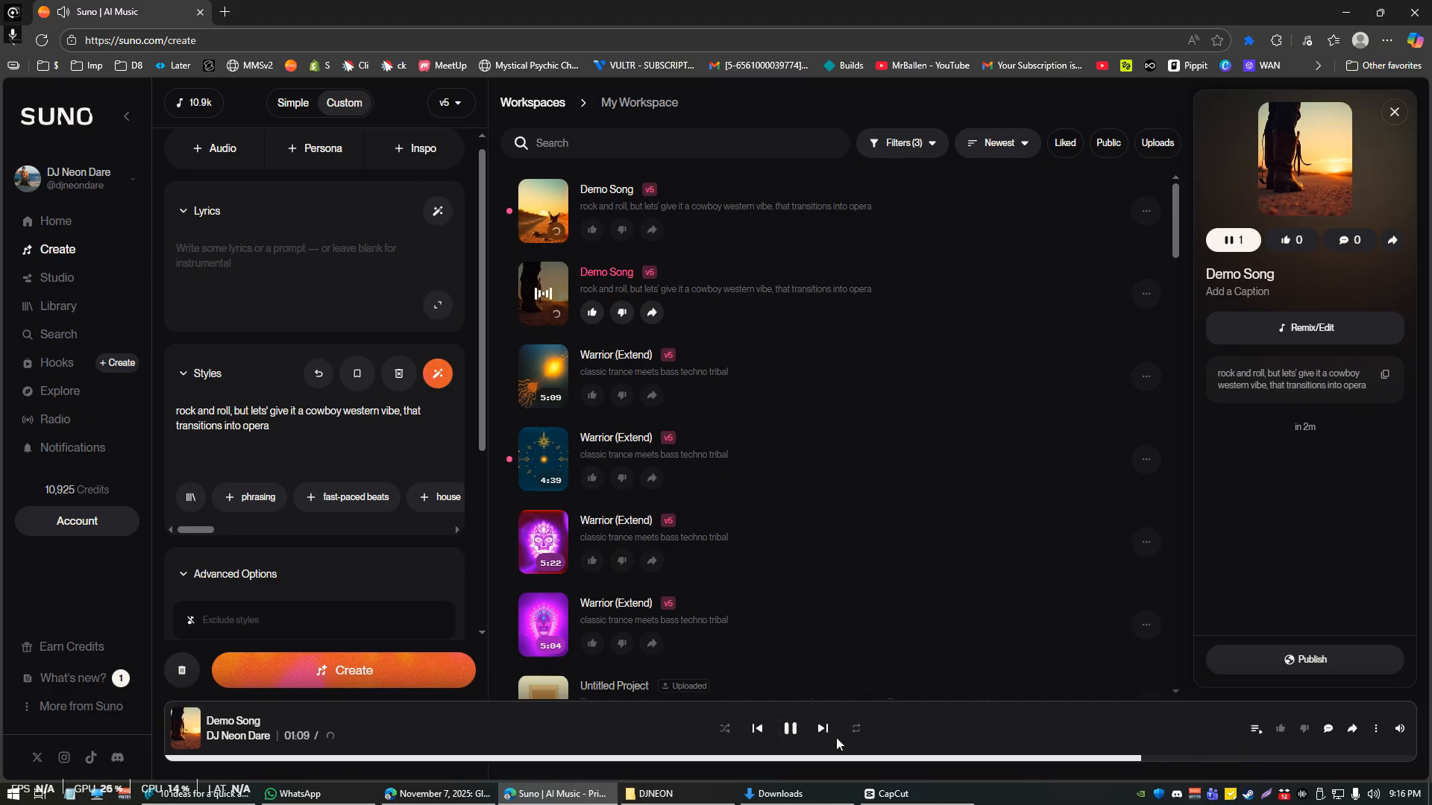
click(781, 736)
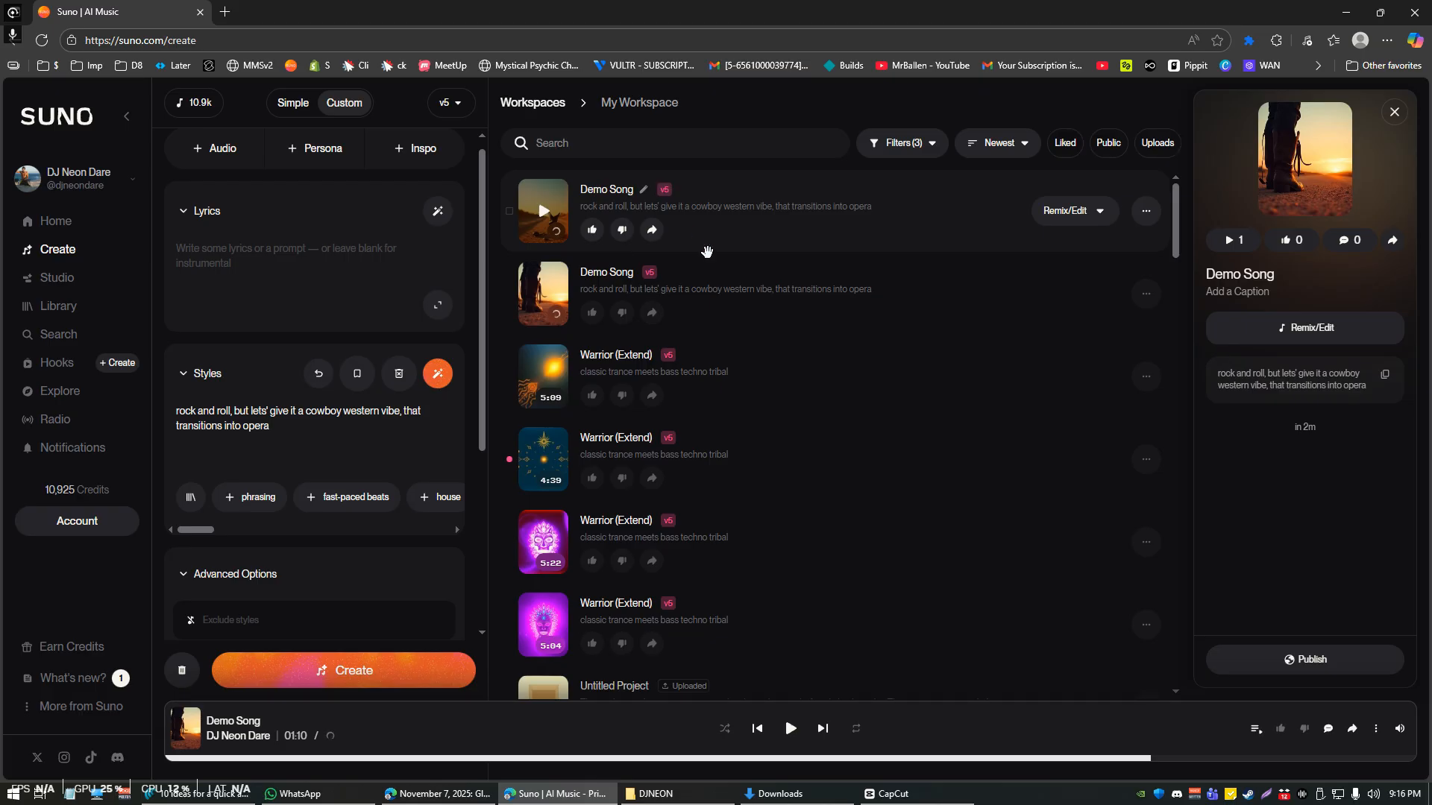
Play the first generated Demo Song for about seven seconds and pause it.
click(543, 211)
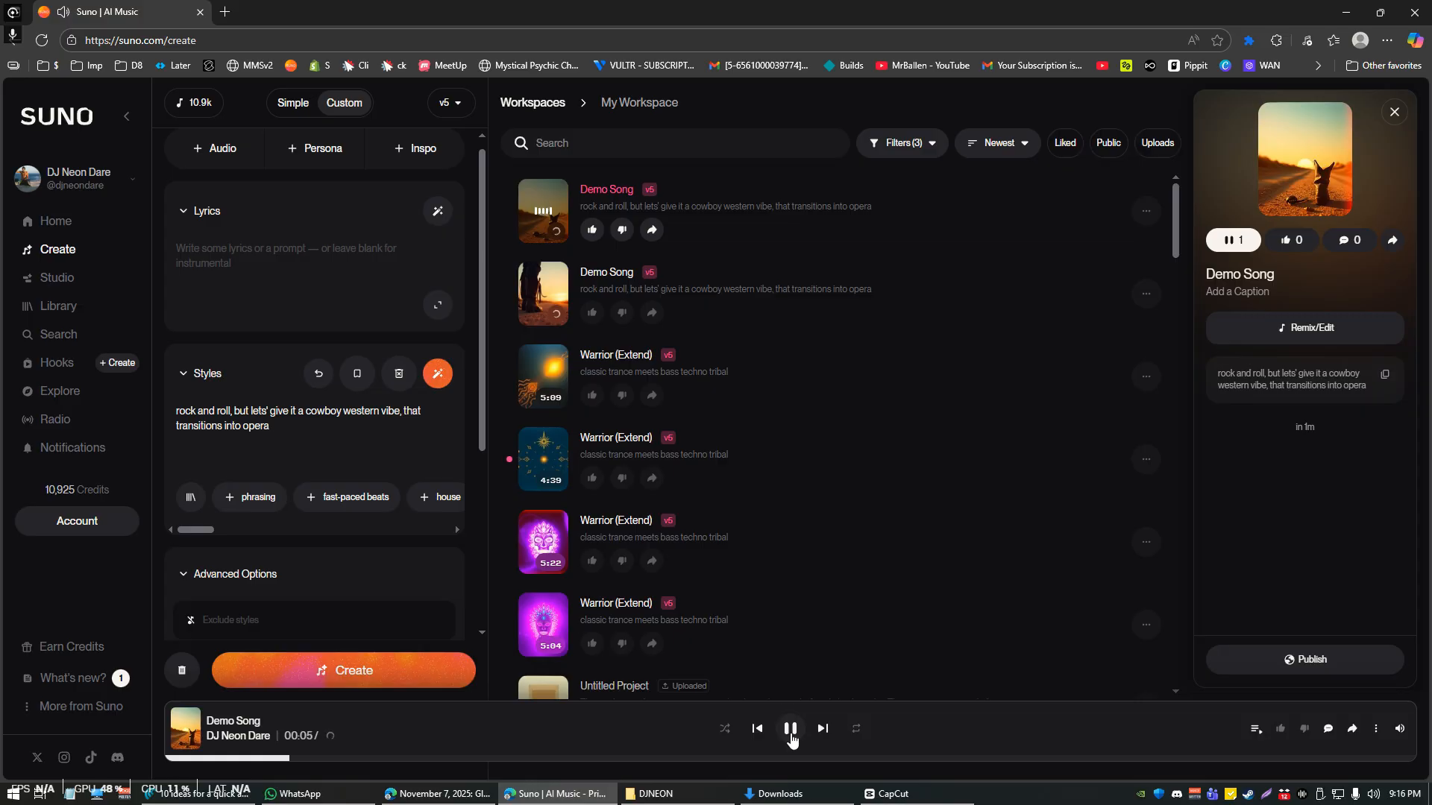
click(791, 731)
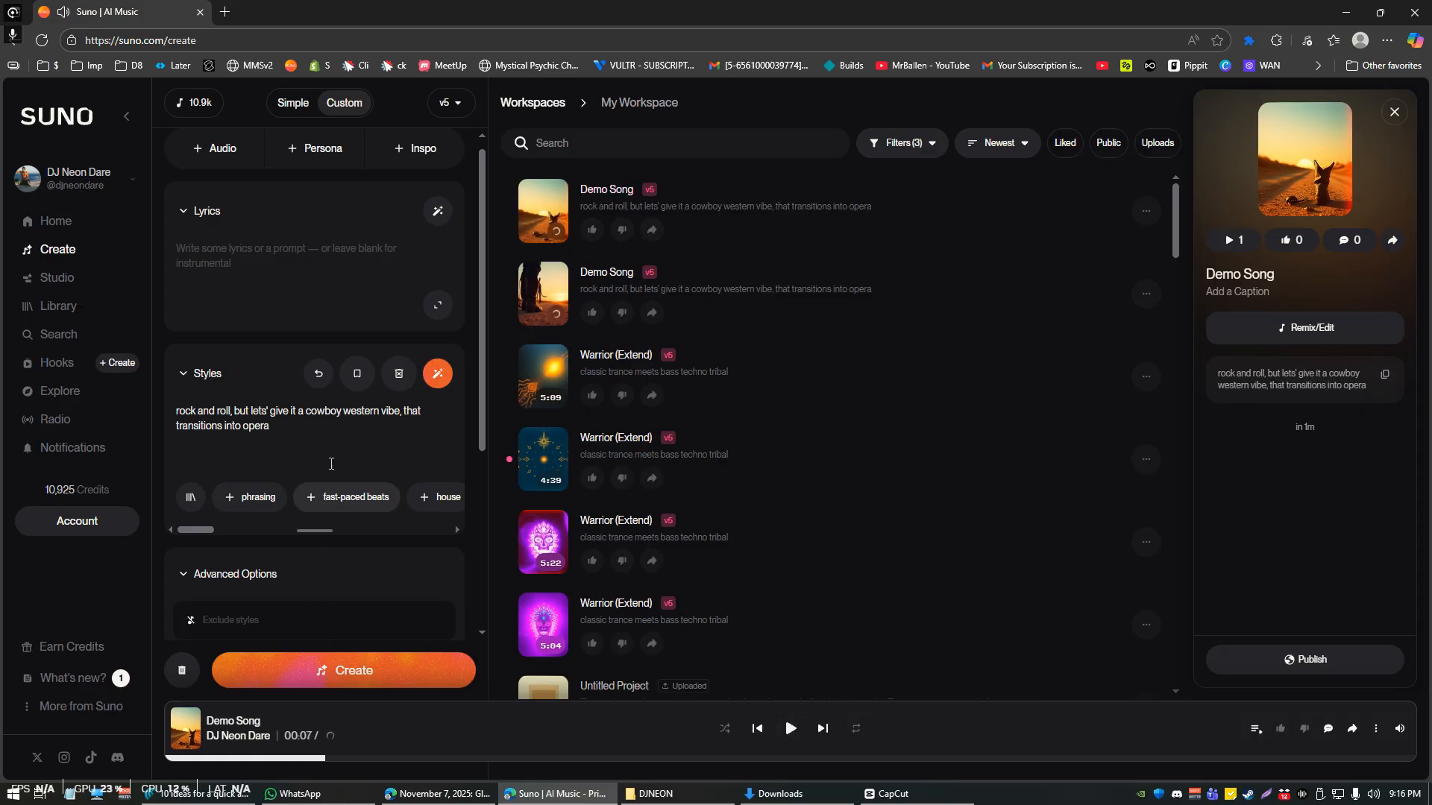
Replace "cowboy western vibe" with "gunslinger showdown" in the style description.
double_click(321, 411)
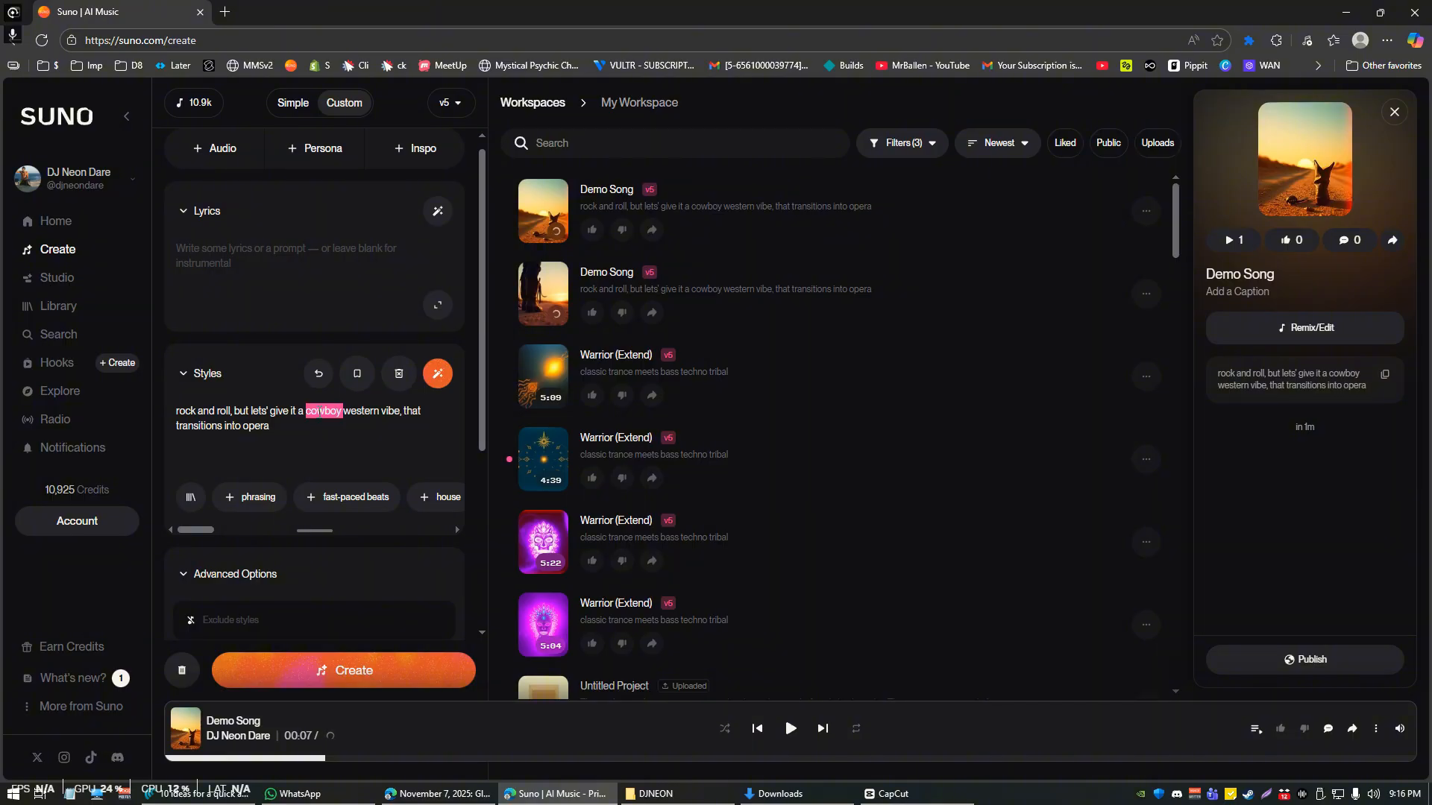
text(gunslinger)
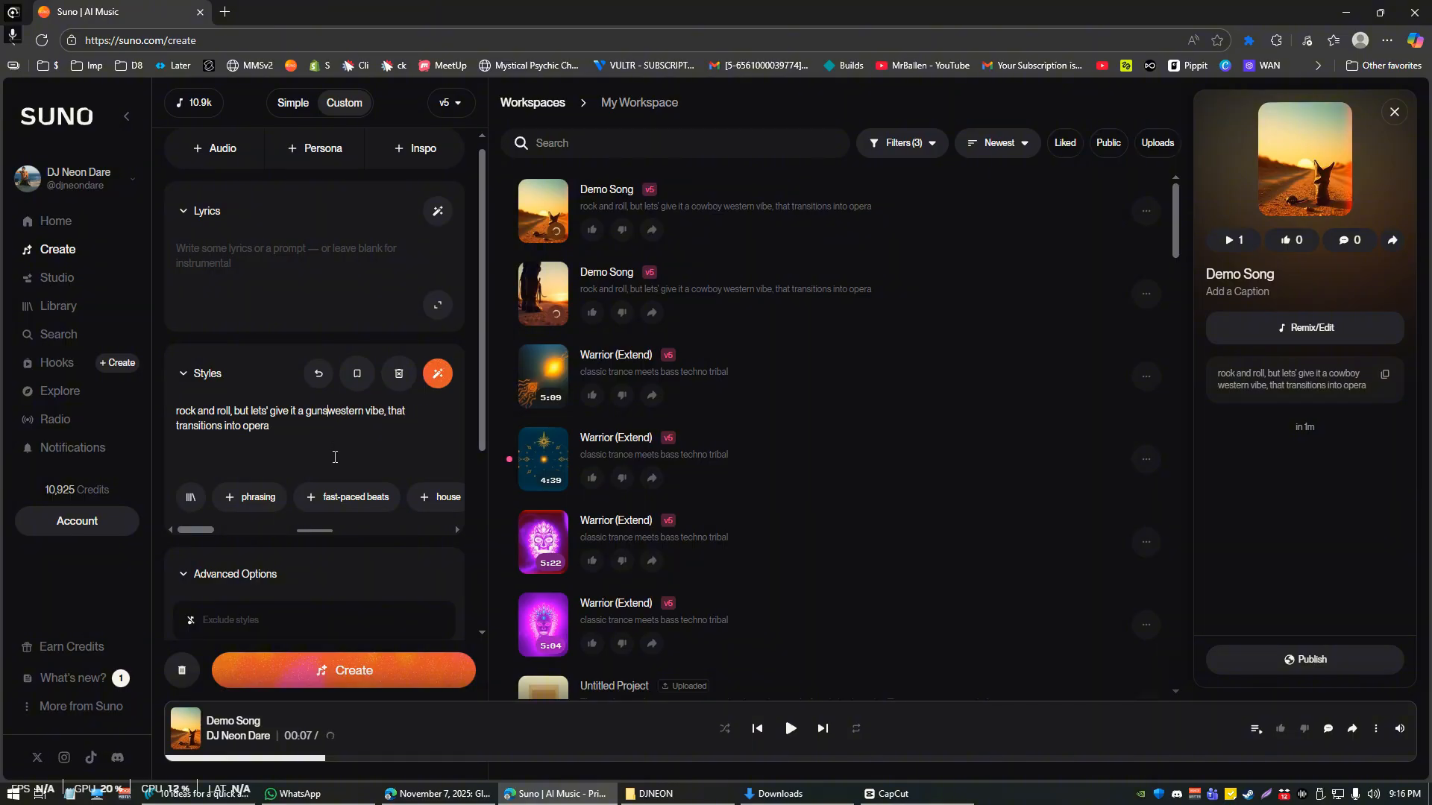
text( showdown)
key(ctrl+shift+Right)
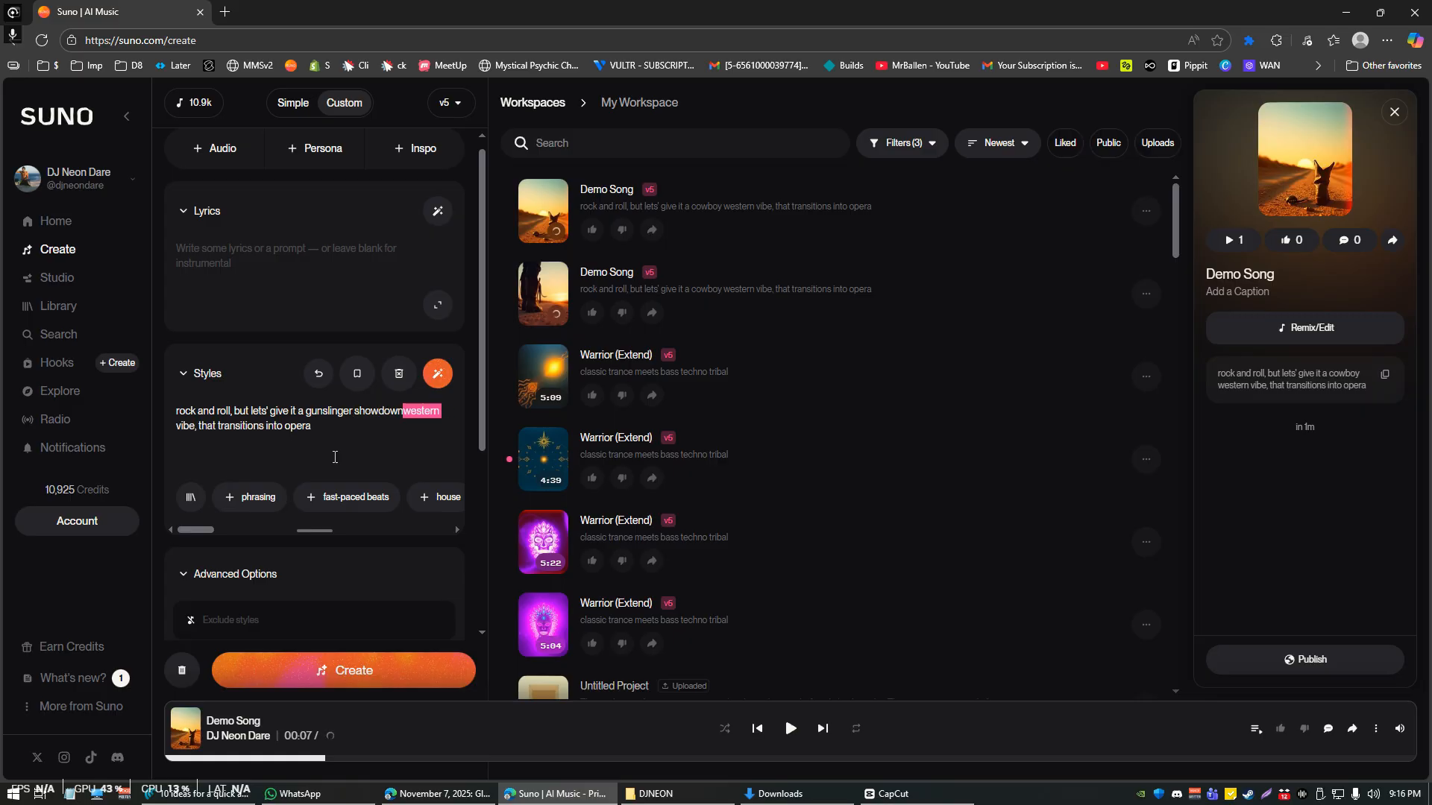
key(Delete)
key(Delete)
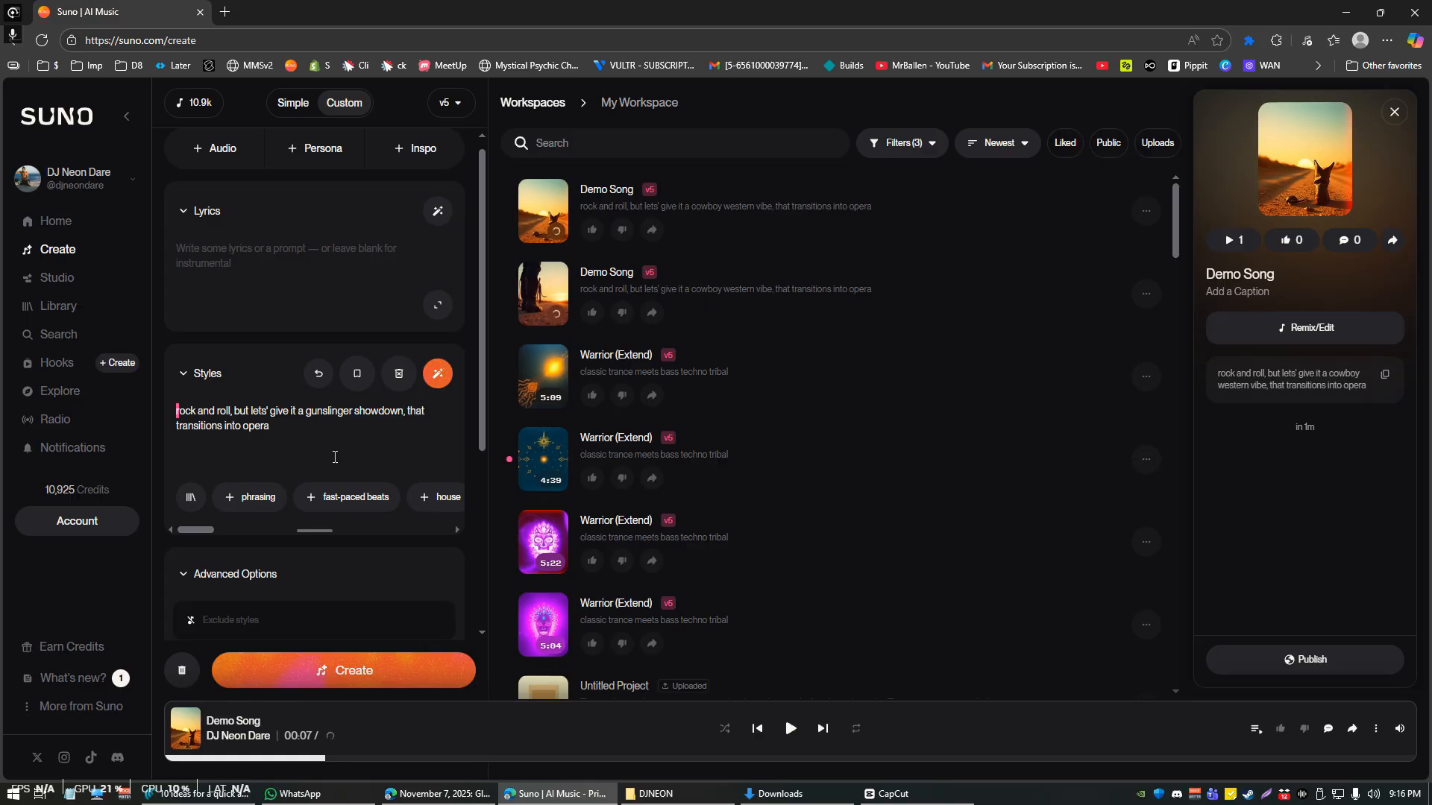
Replace ", but lets' give it a" with "meets" so the style description begins "rock and roll meets gunslinger showdown".
key(ctrl+shift+Right)
key(ctrl+shift+Right)
key(ctrl+shift+Right)
key(Right)
click(232, 414)
key(BackSpace)
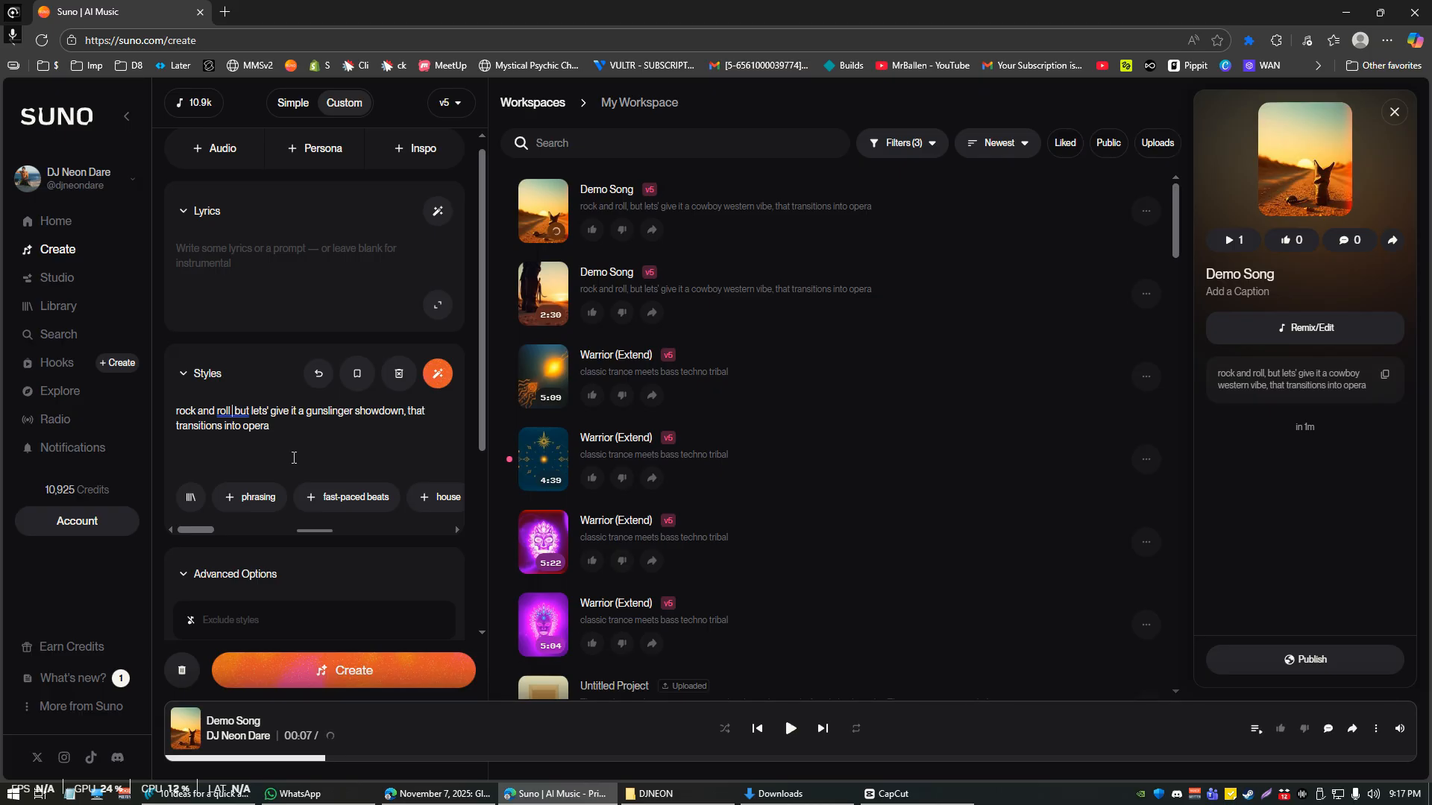
text(meets)
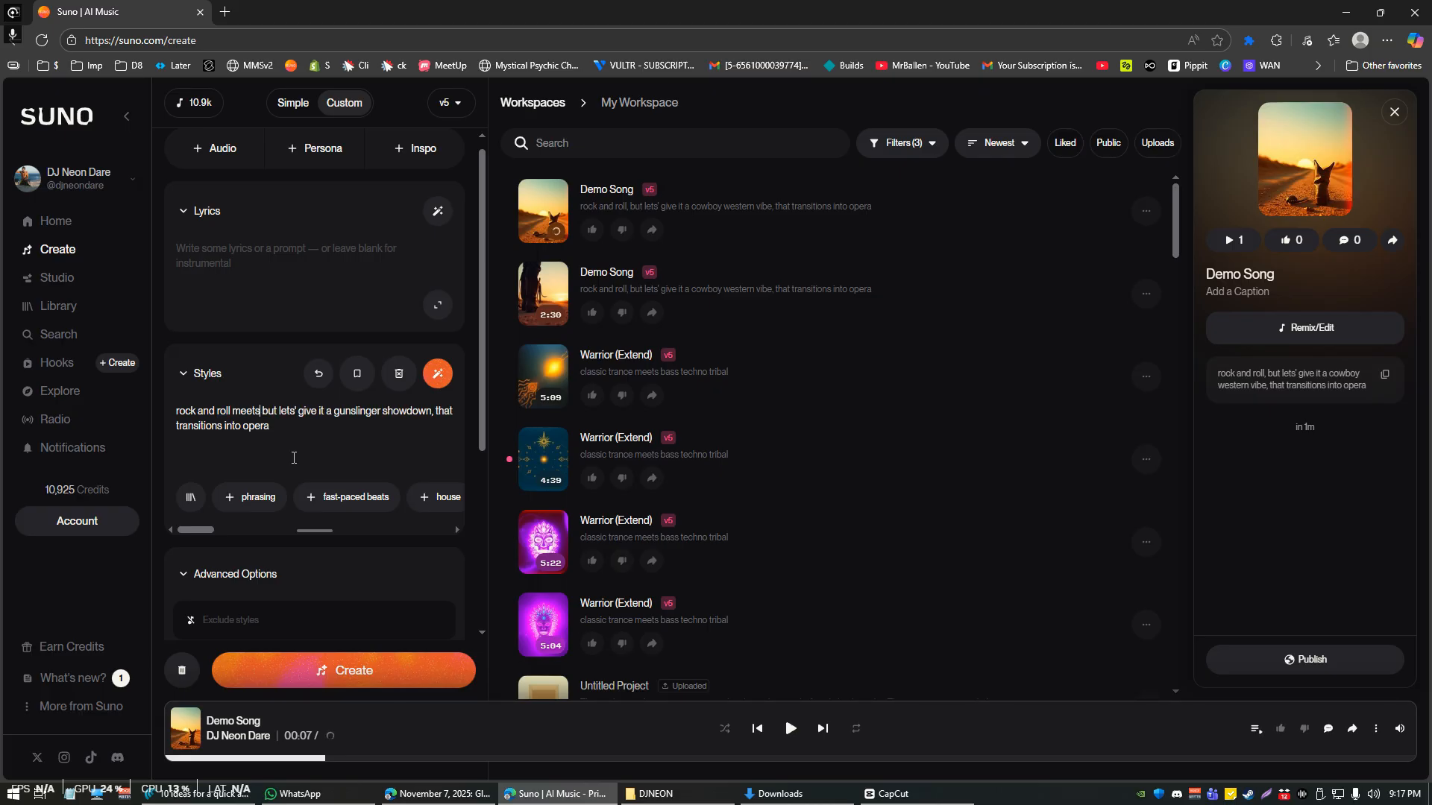
key(Right)
key(shift+Right)
key(shift+Right)
key(shift+Right)
key(shift+Right)
key(shift+Right)
key(shift+Right)
key(shift+Right)
key(shift+Right)
key(shift+Right)
key(shift+Right)
key(shift+Right)
key(shift+Right)
key(shift+Right)
key(shift+Right)
key(shift+Right)
key(shift+Right)
key(shift+Right)
key(shift+Right)
key(shift+Right)
key(BackSpace)
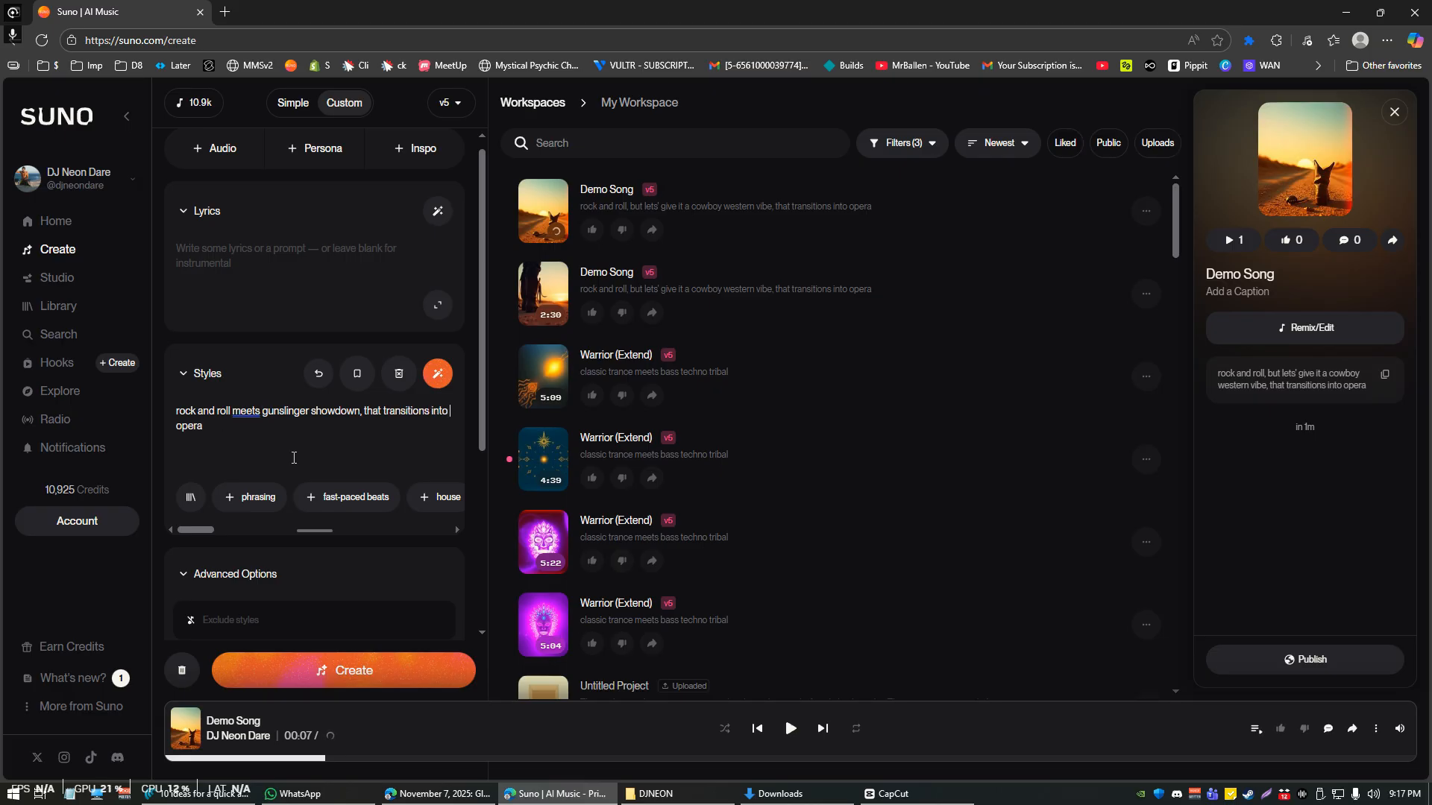
Insert "unexpected" before "opera" in the style description and generate the song.
text(une)
key(BackSpace)
text(xpected)
click(313, 671)
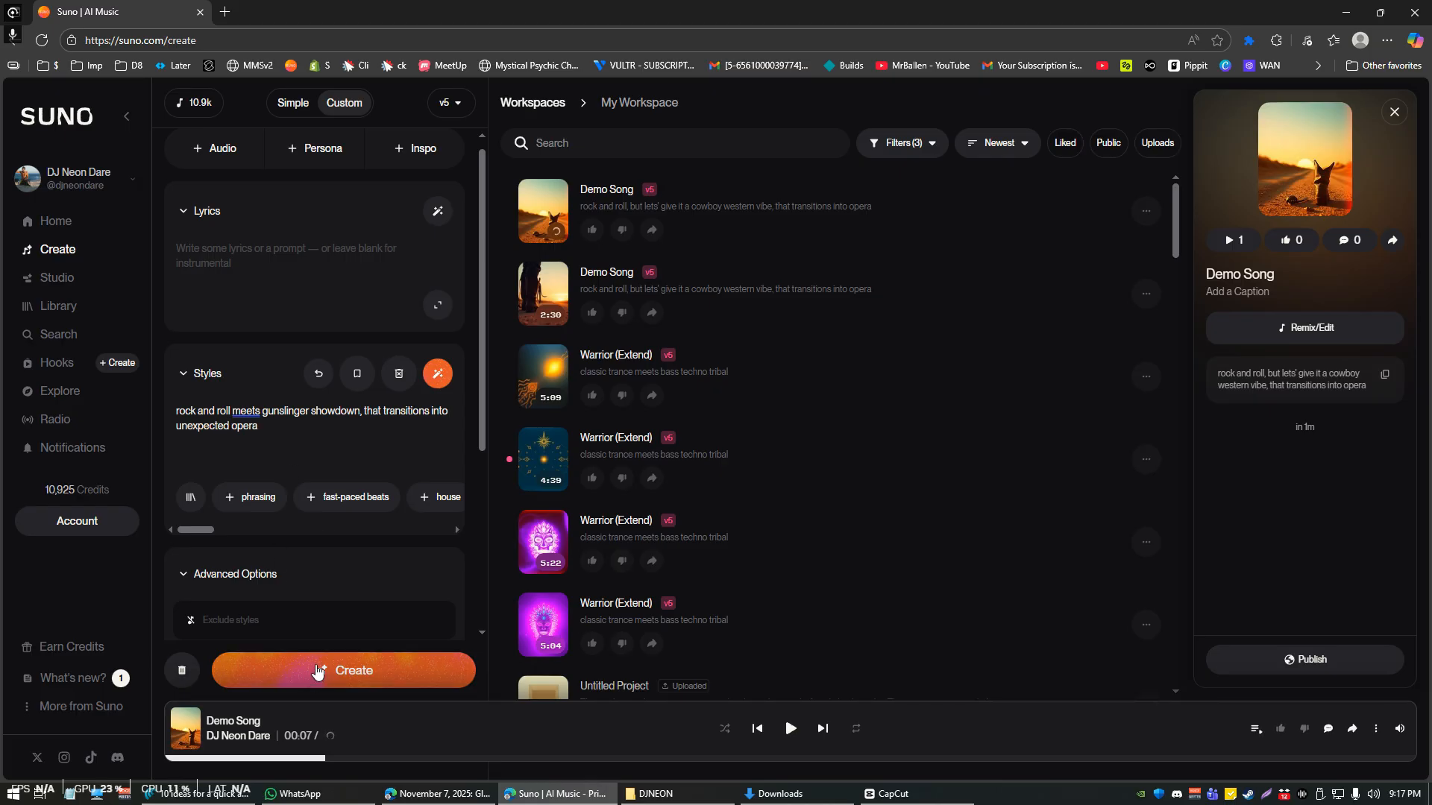
Set Weirdness to 53% and Style Influence to 75% in the advanced options.
scroll(207, 486, down, 3)
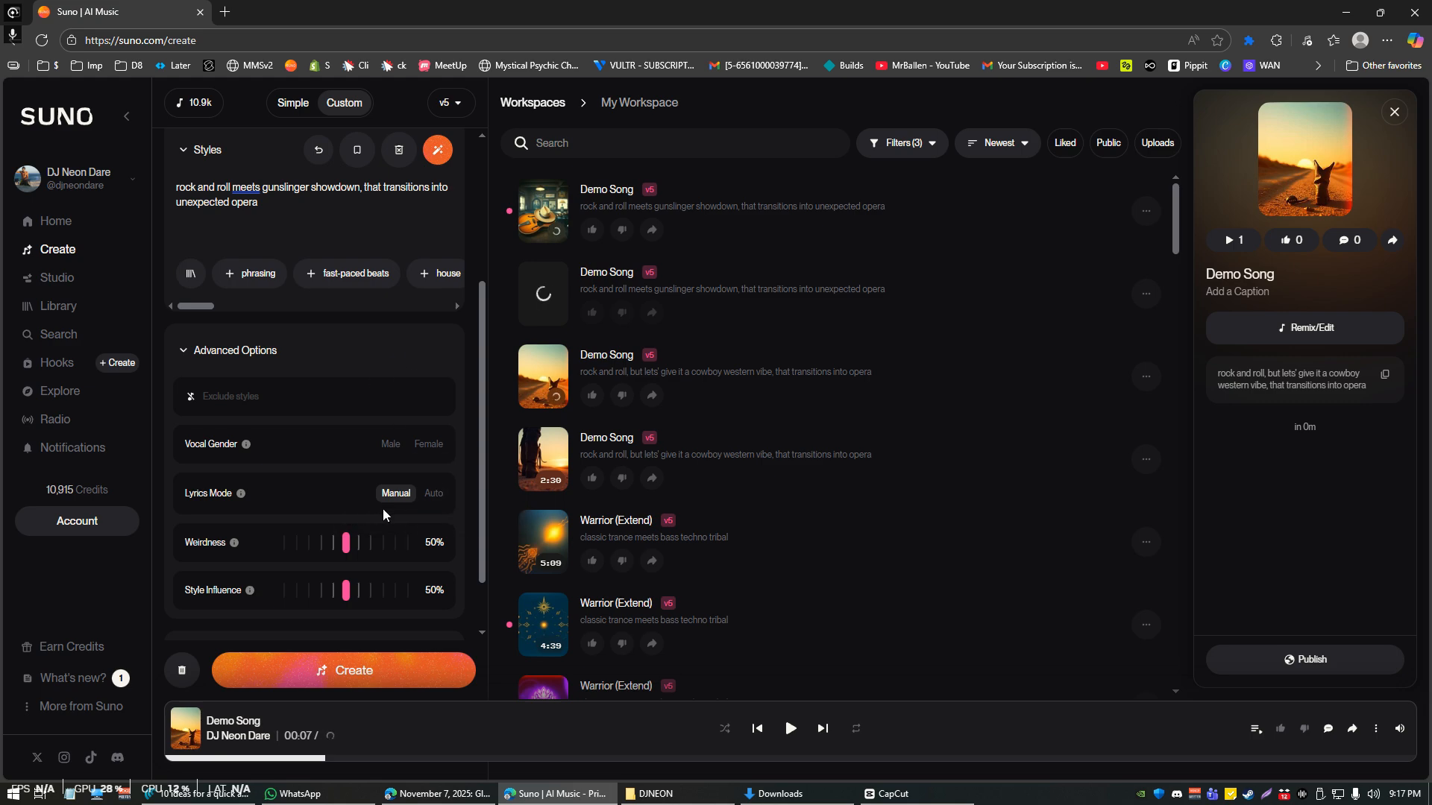
scroll(342, 528, down, 1)
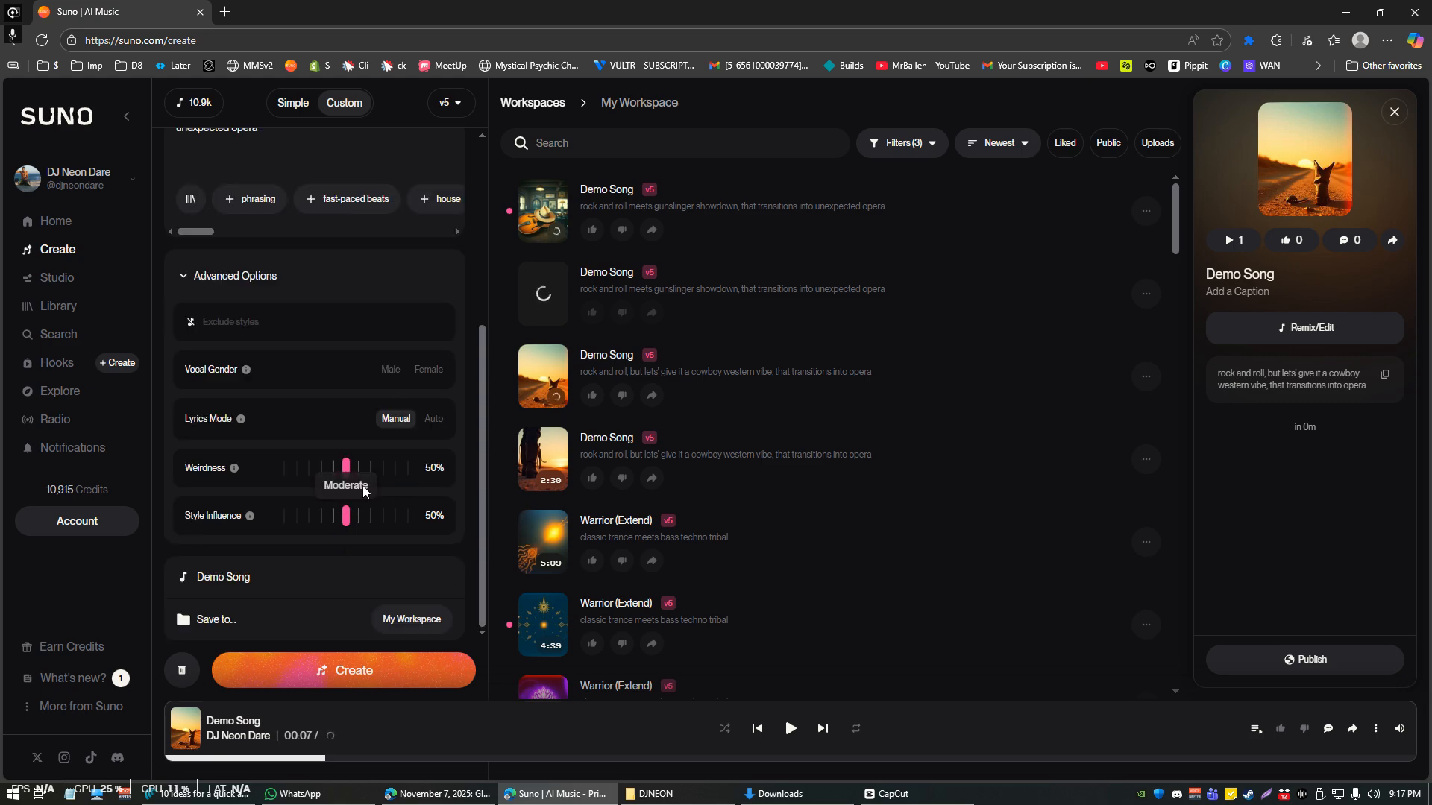
drag(346, 469, 376, 516)
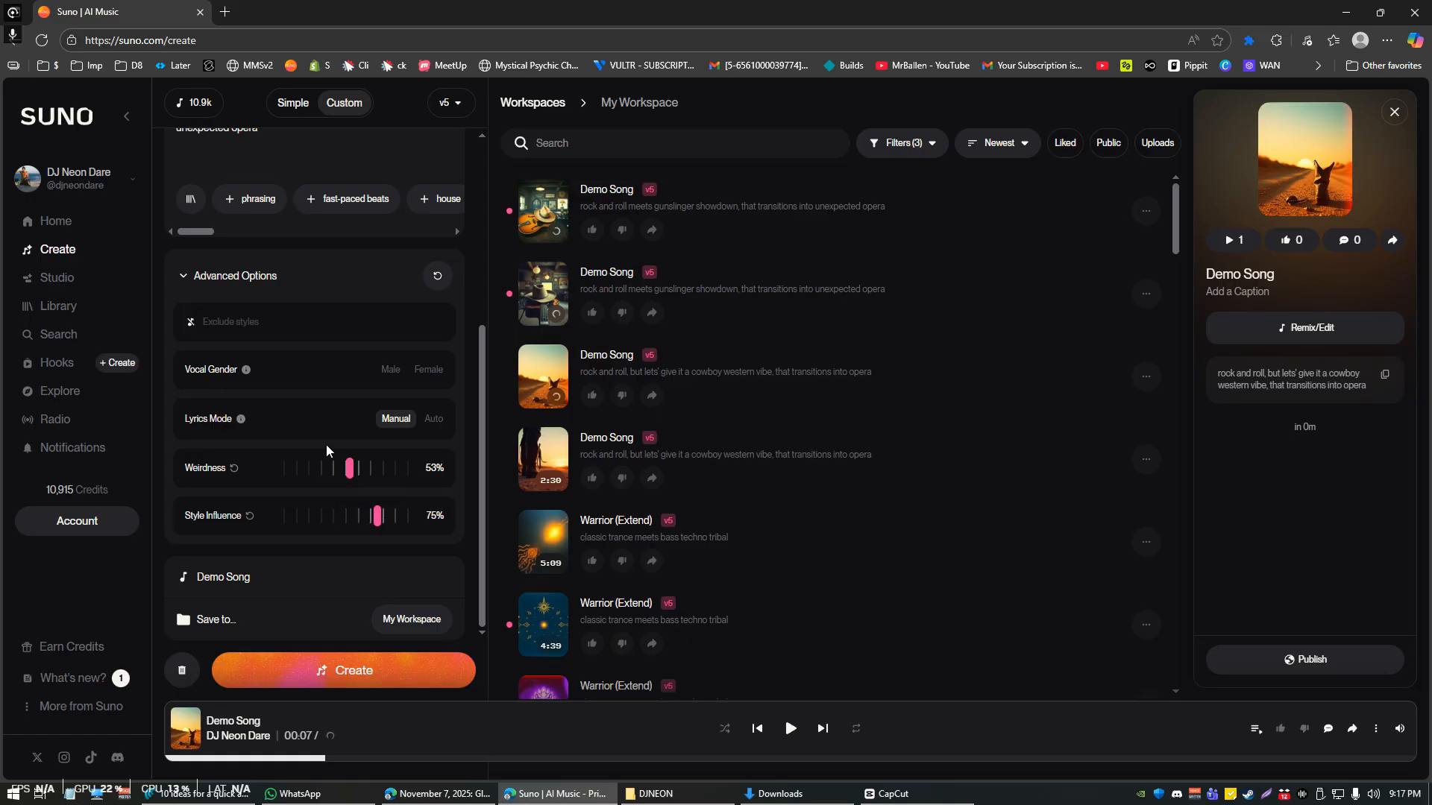
Review the style description against the Style Influence setting and set Style Influence to 50%.
scroll(319, 447, up, 2)
key(ctrl+a)
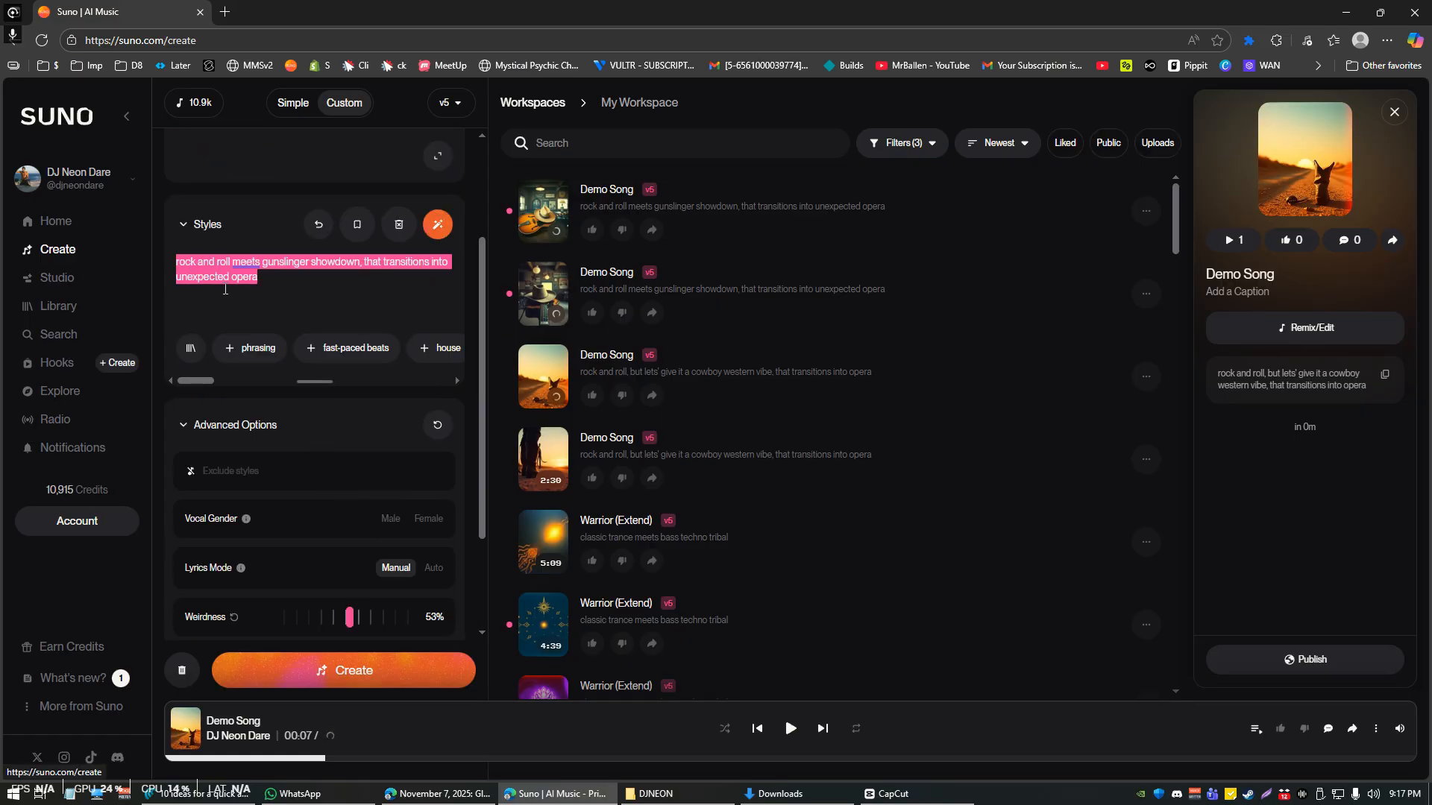
scroll(321, 336, down, 2)
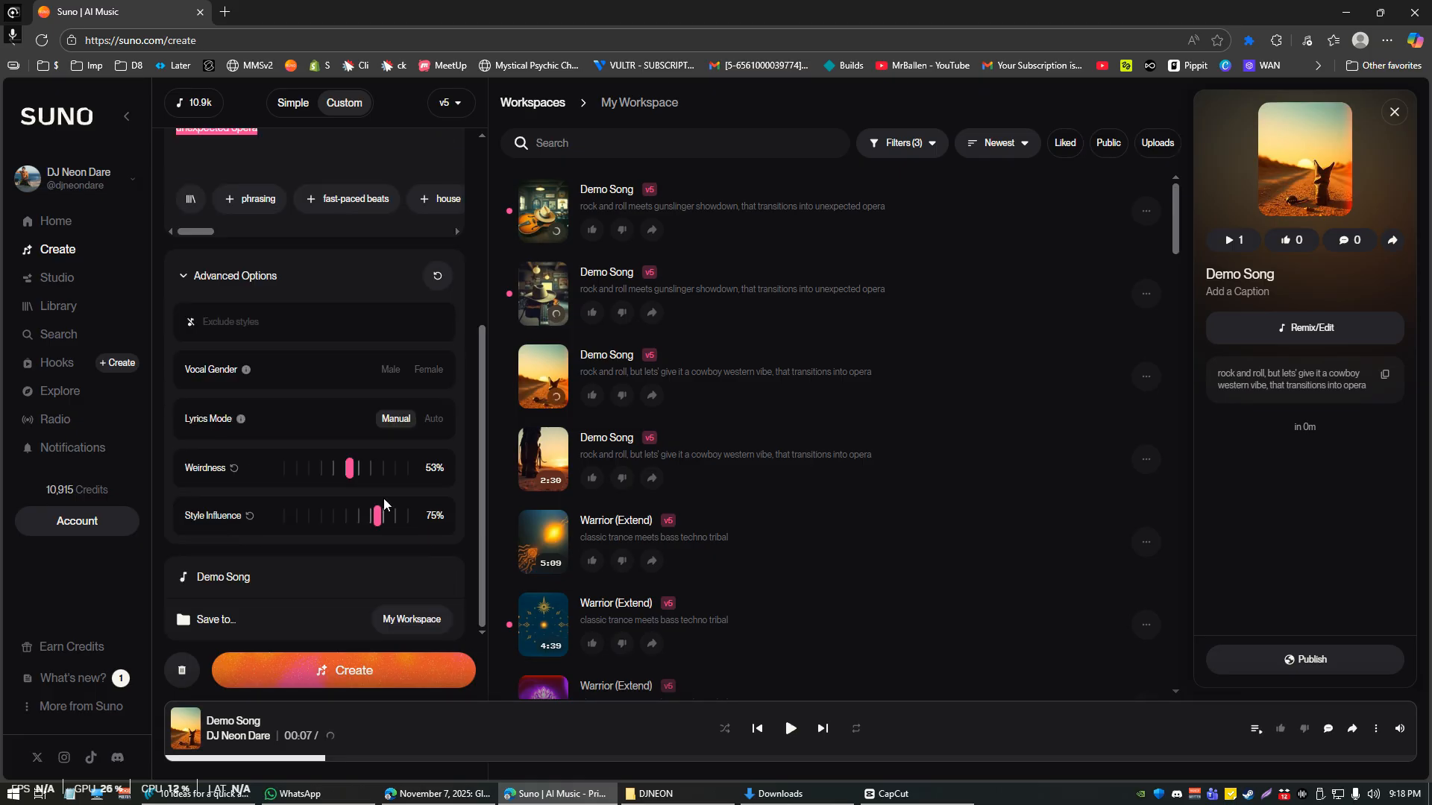
drag(408, 516, 354, 515)
scroll(288, 328, up, 2)
scroll(364, 461, down, 2)
drag(355, 515, 346, 516)
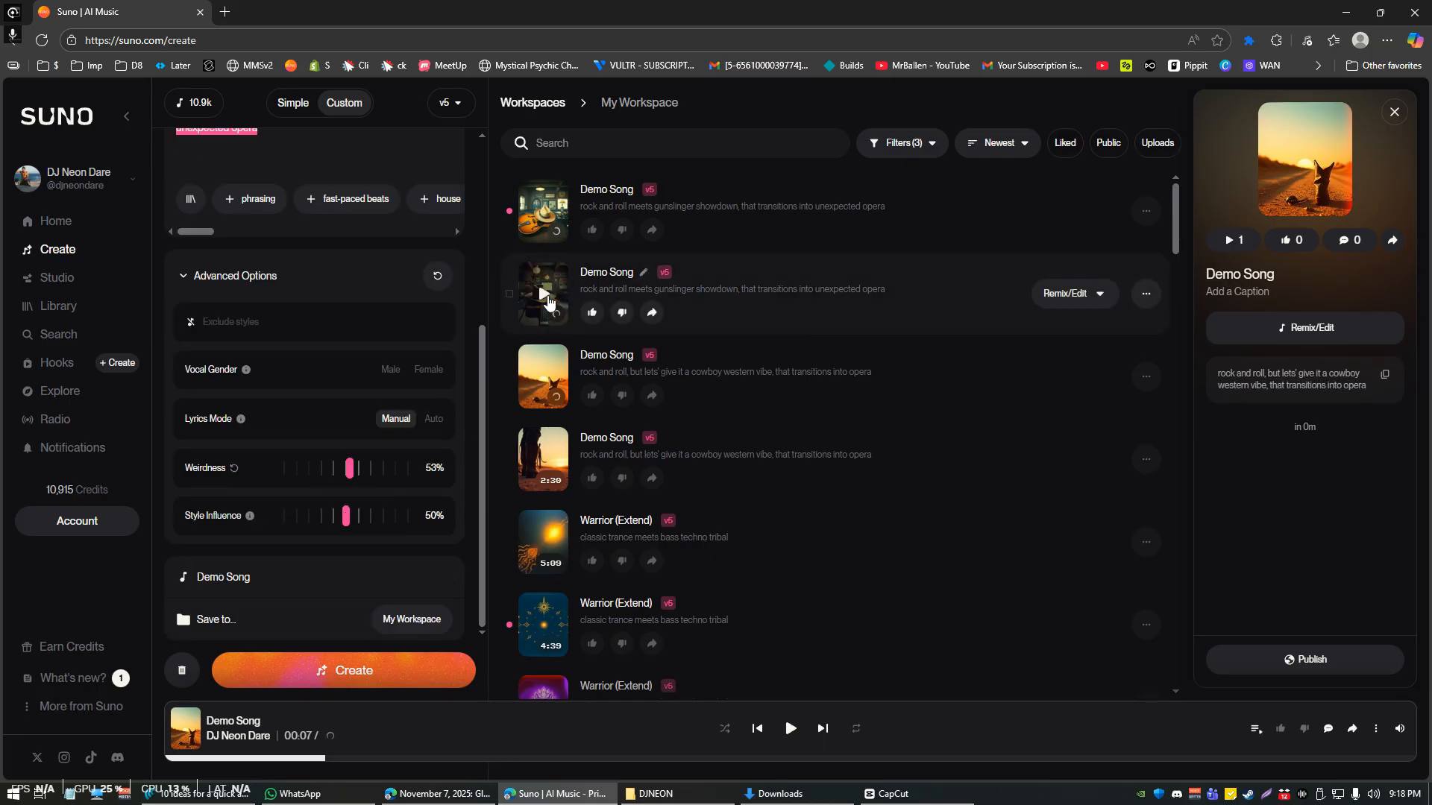
Play the second Demo Song with the gunslinger showdown style, like it, and pause it at about 0:35.
click(545, 295)
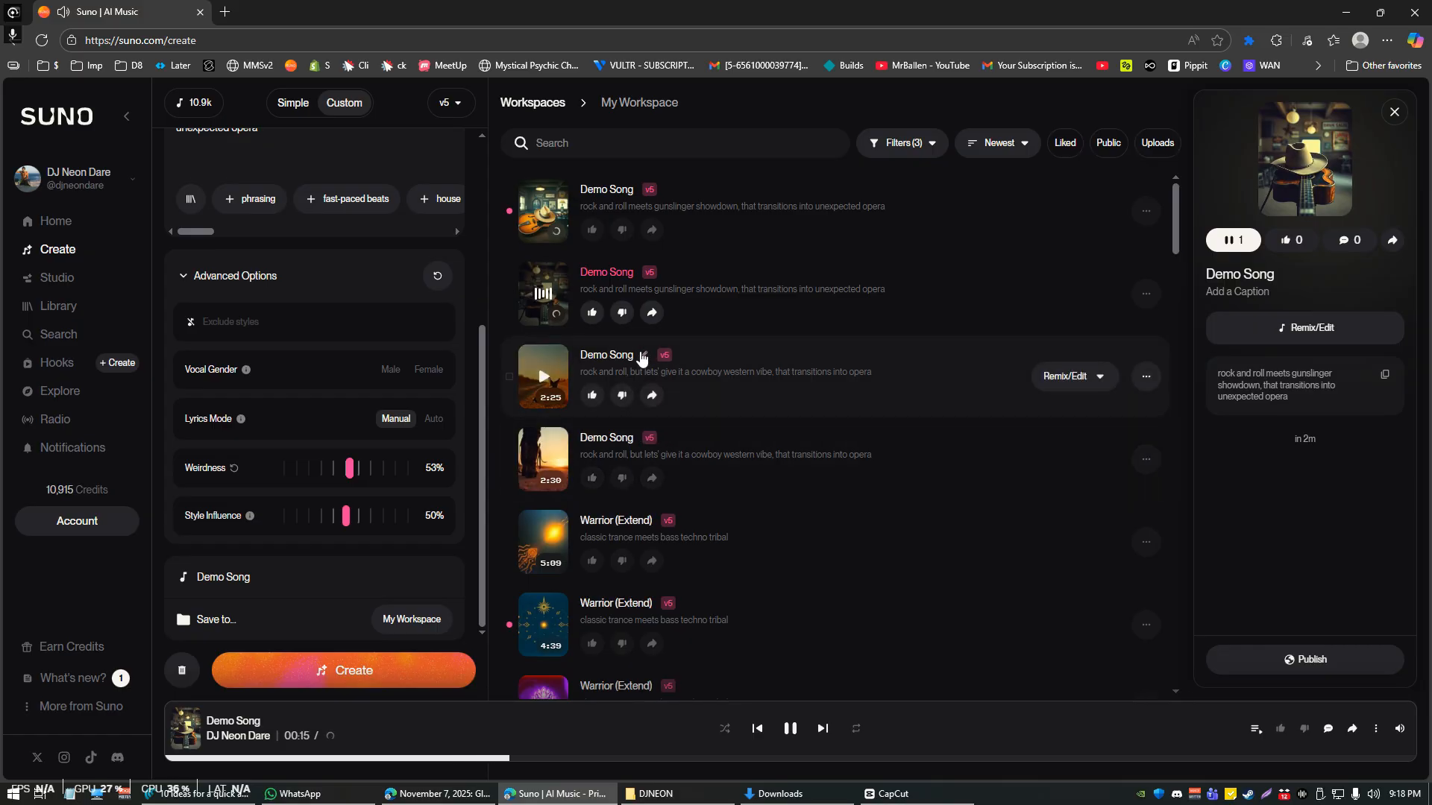
click(592, 313)
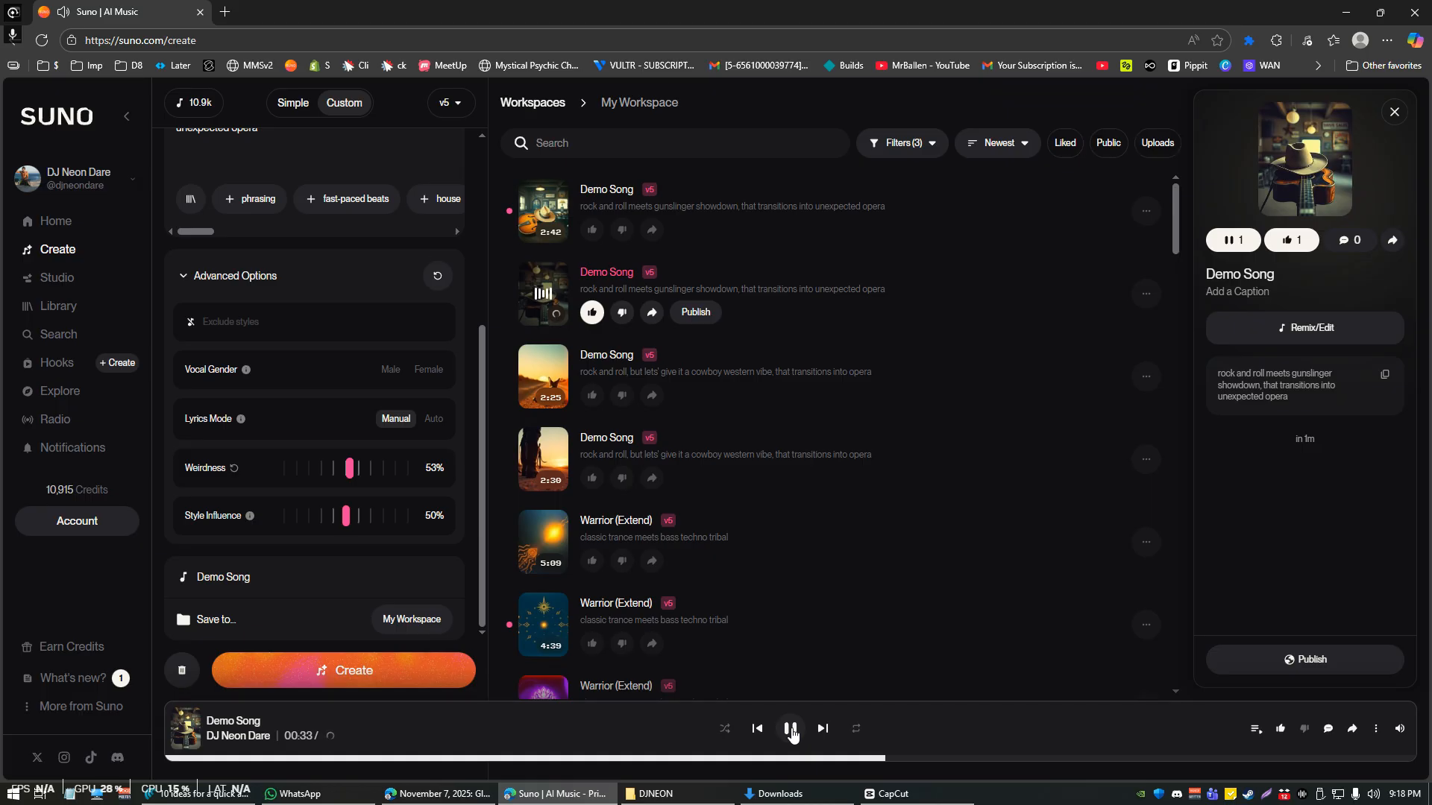
click(791, 730)
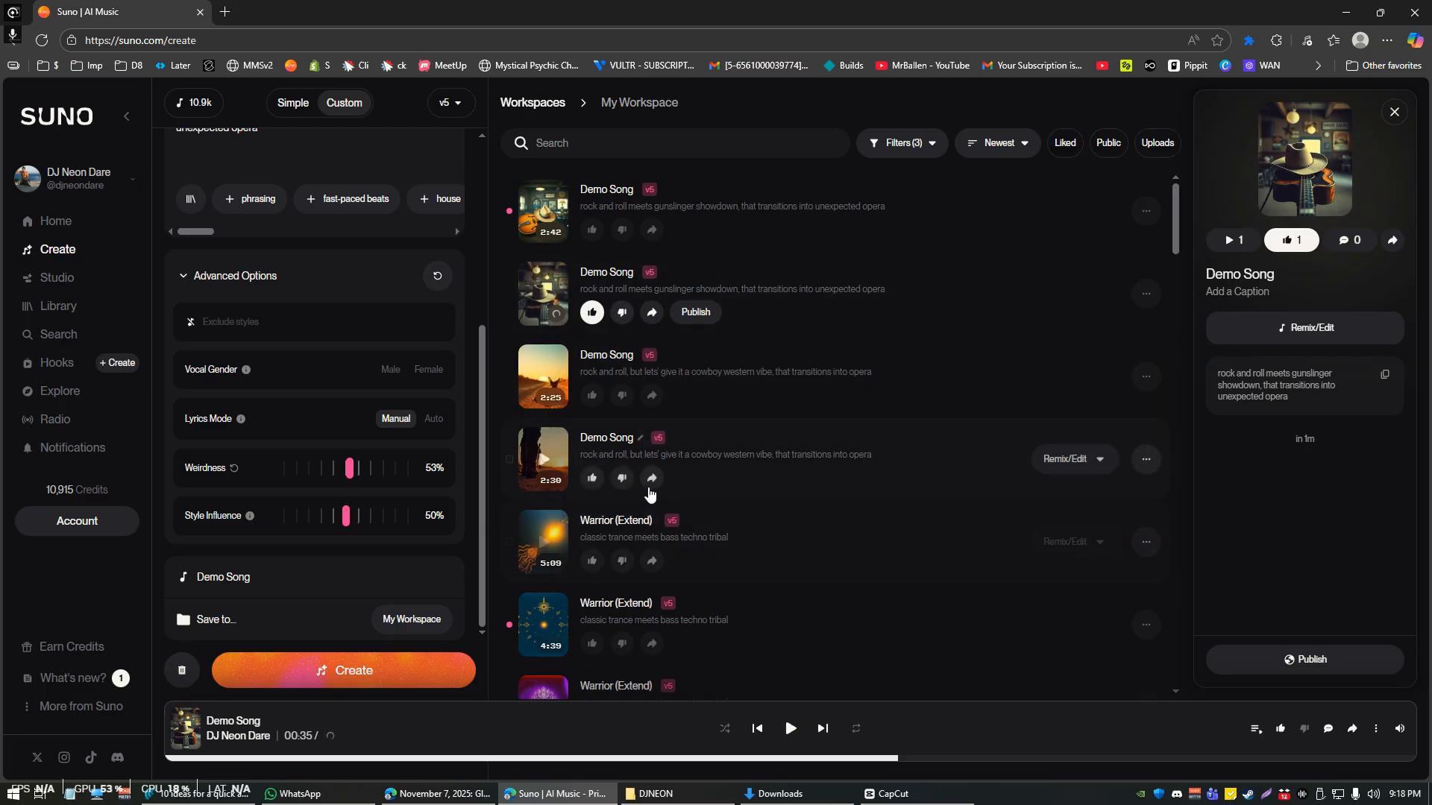
Enter "billy the kid" as the lyrics and generate the song with the same style description.
scroll(396, 419, up, 4)
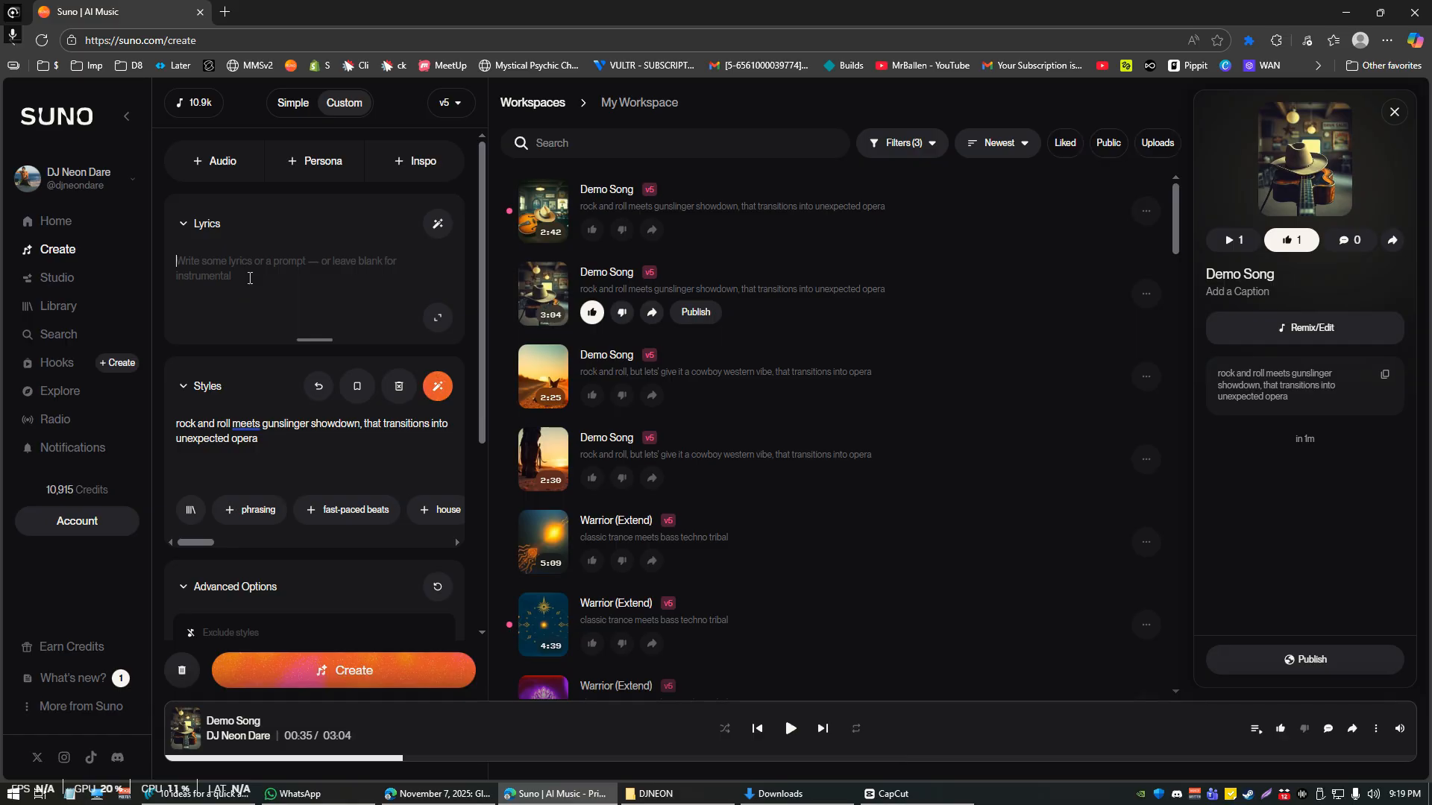
text(billy the kid)
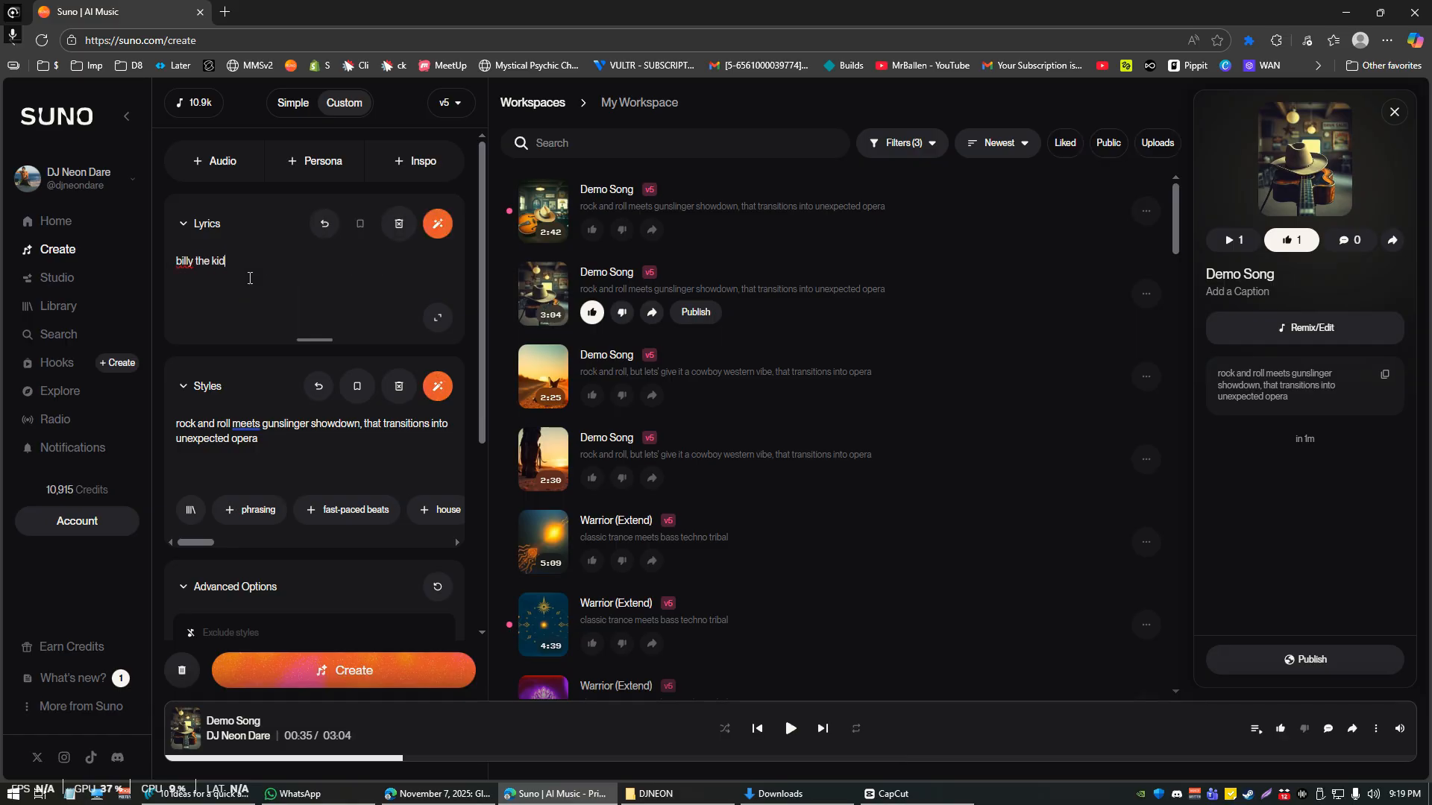
click(410, 682)
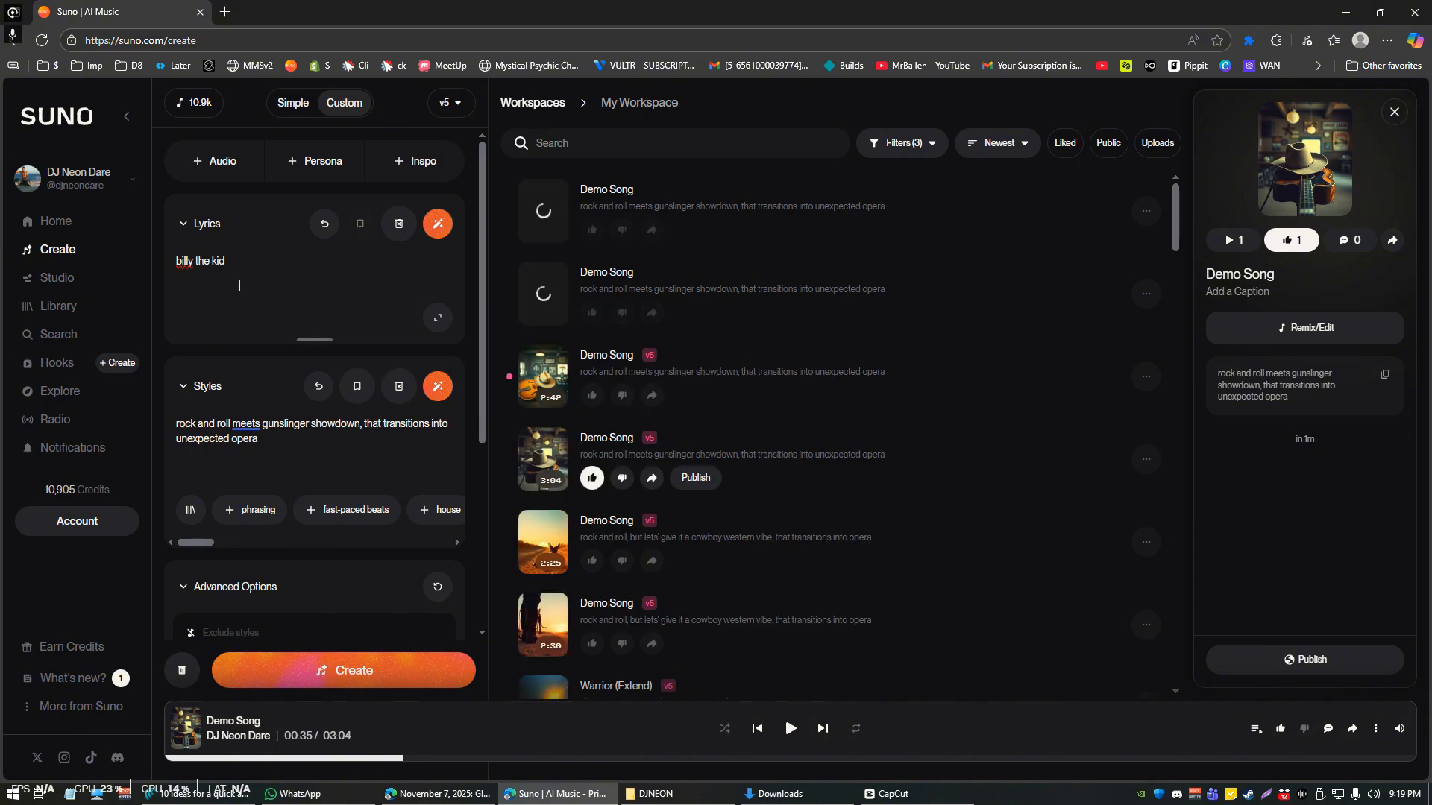
End the "billy the kid" lyric with dots and add the lines "was a gunslinger" and "in the old west", also ending in dots.
triple_click(256, 276)
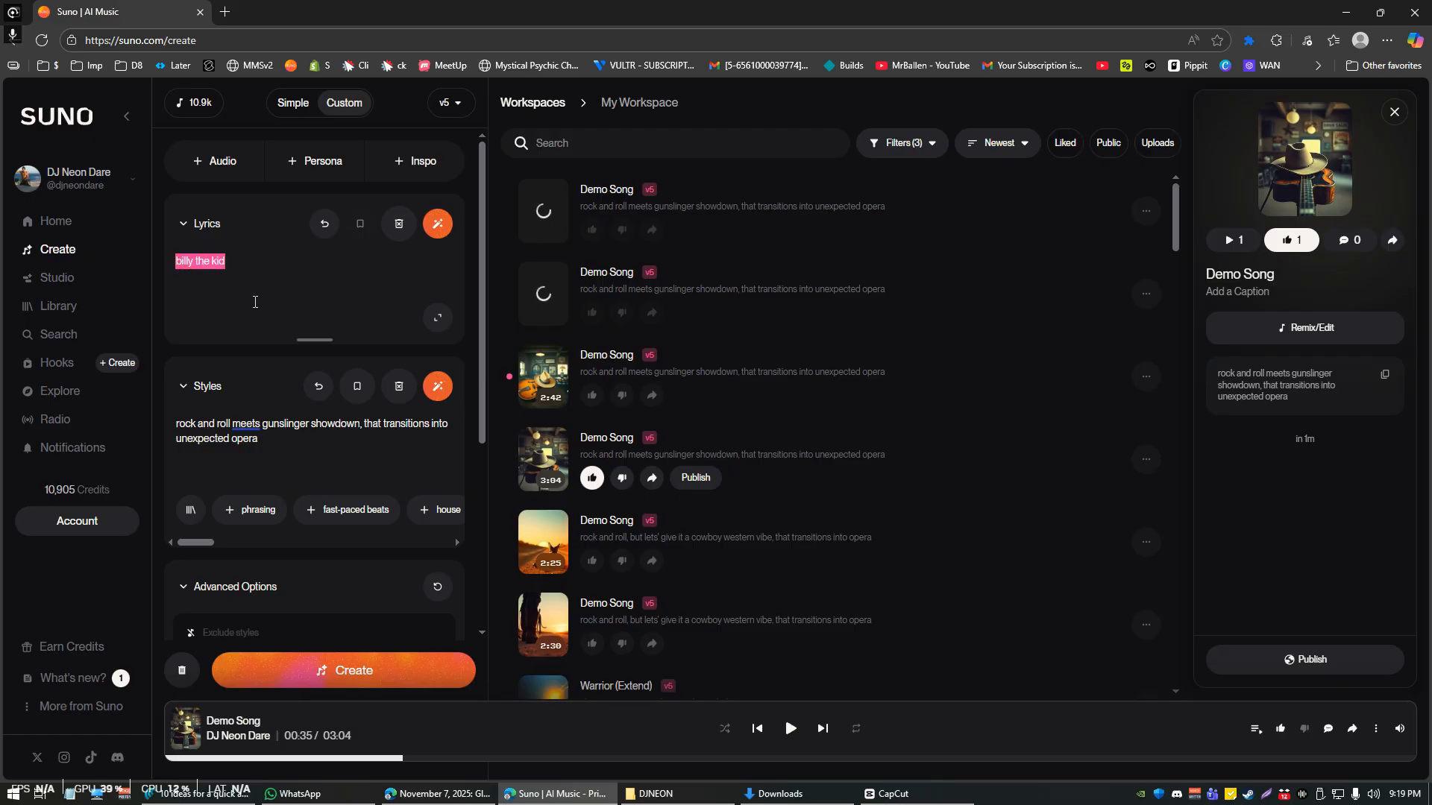
click(230, 265)
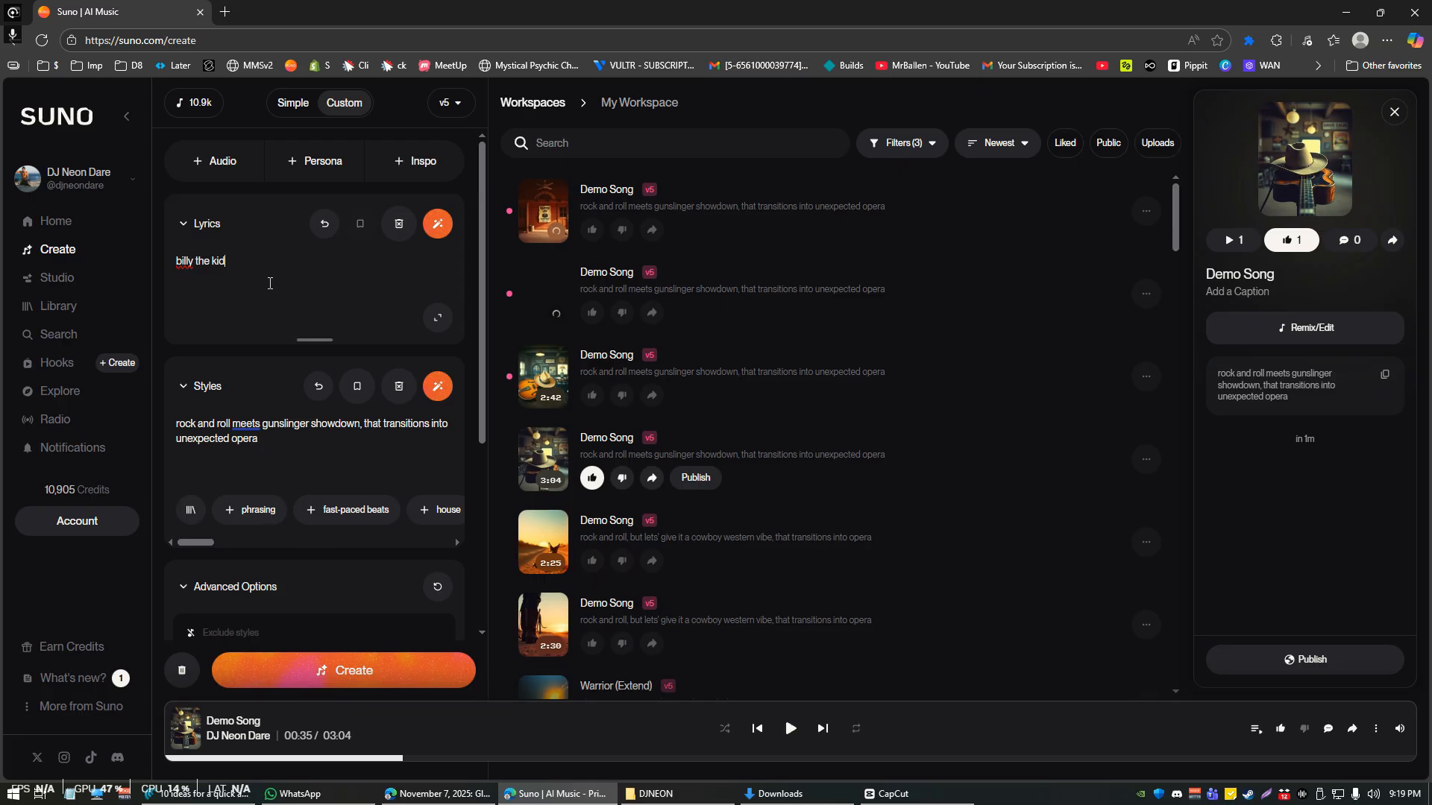
key(ctrl+a)
click(270, 283)
text(.)
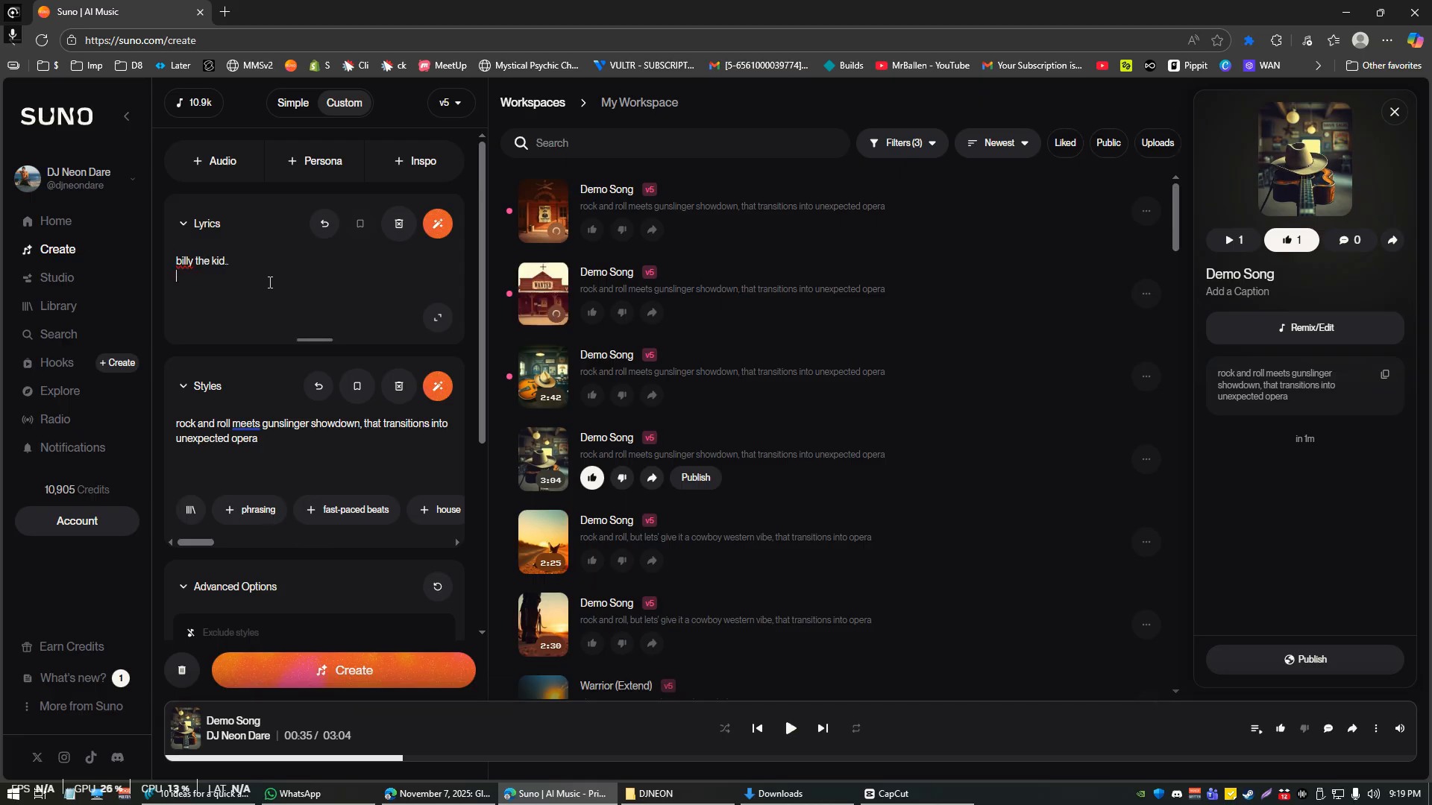
key(Return)
text(was a gunslinger.)
key(Return)
text(in t)
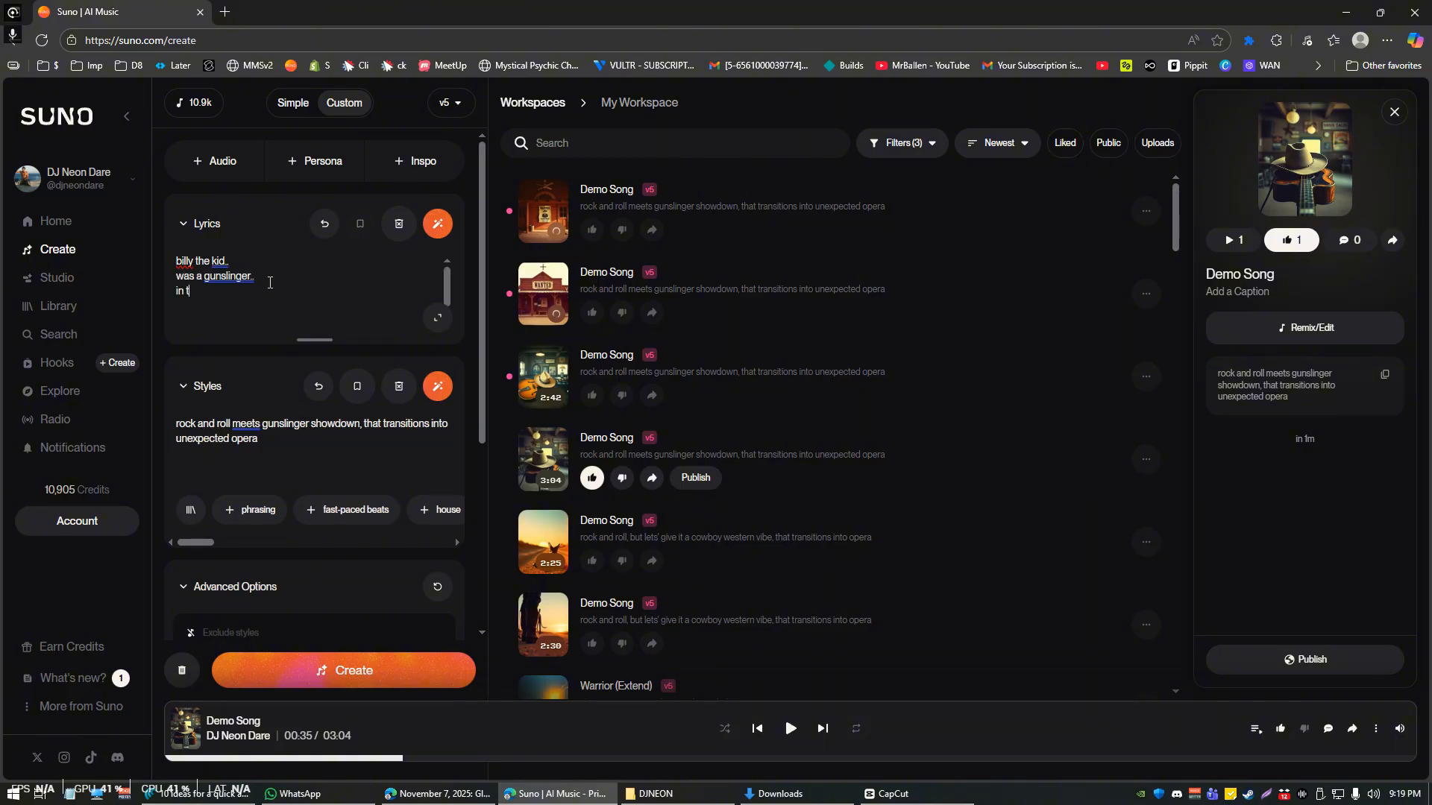
text(he old west.)
Insert spacer lines of dots between the lyric lines and several more after the last line.
key(Down)
key(Down)
key(Up)
key(Up)
key(Return)
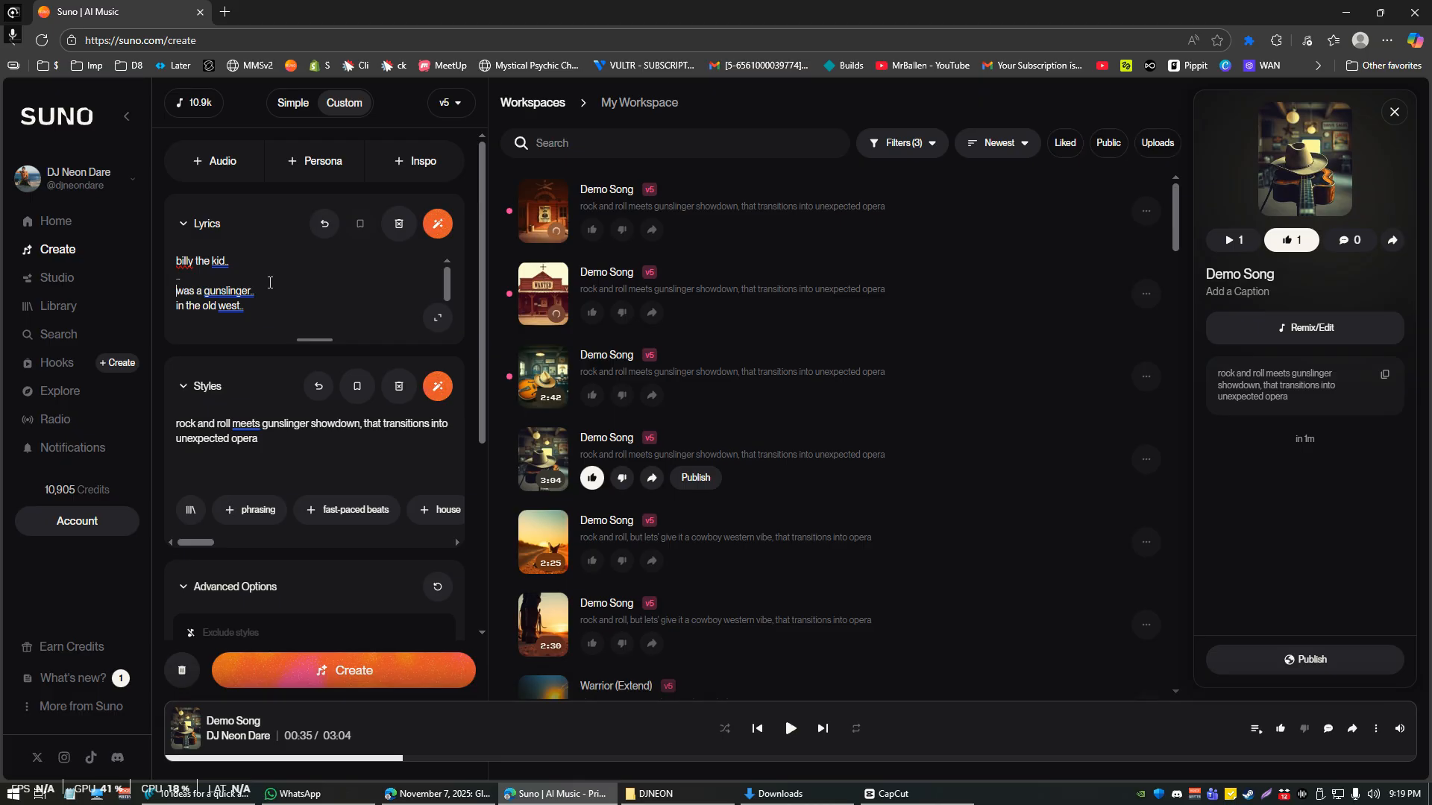
key(Down)
key(End)
key(Return)
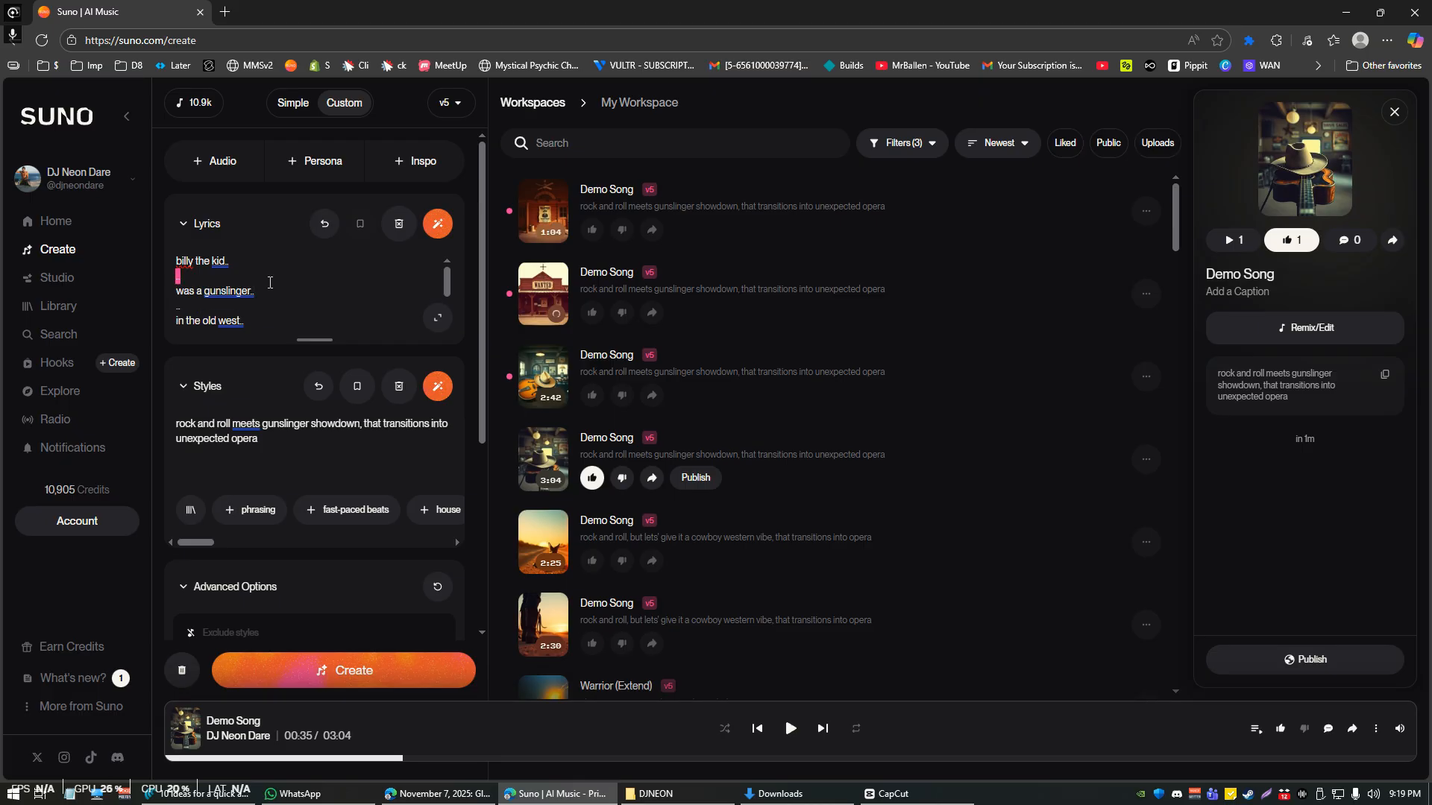
key(End)
key(Return)
key(Return)
key(Return)
key(Return)
key(Return)
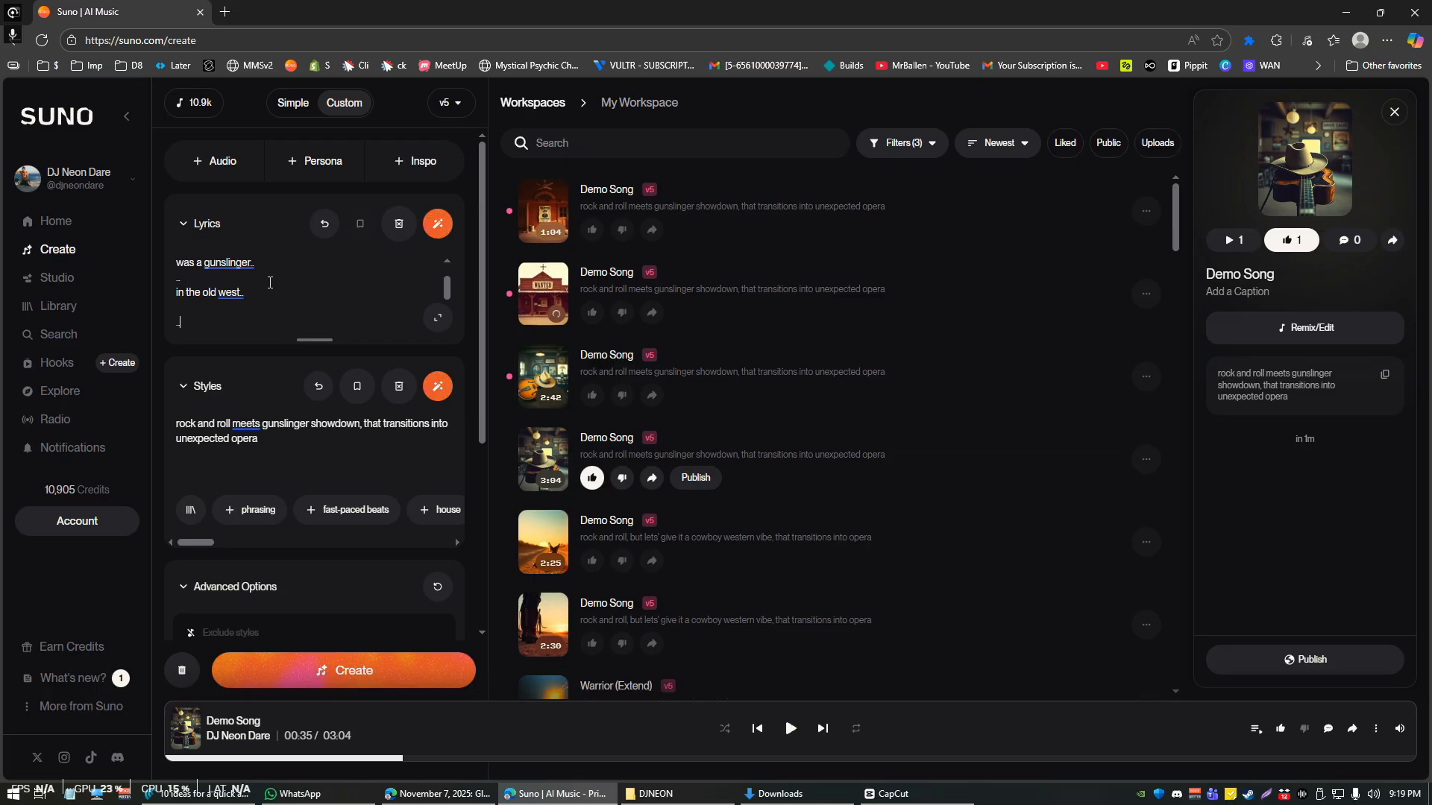
key(Up)
key(Up)
key(Up)
key(Up)
key(Up)
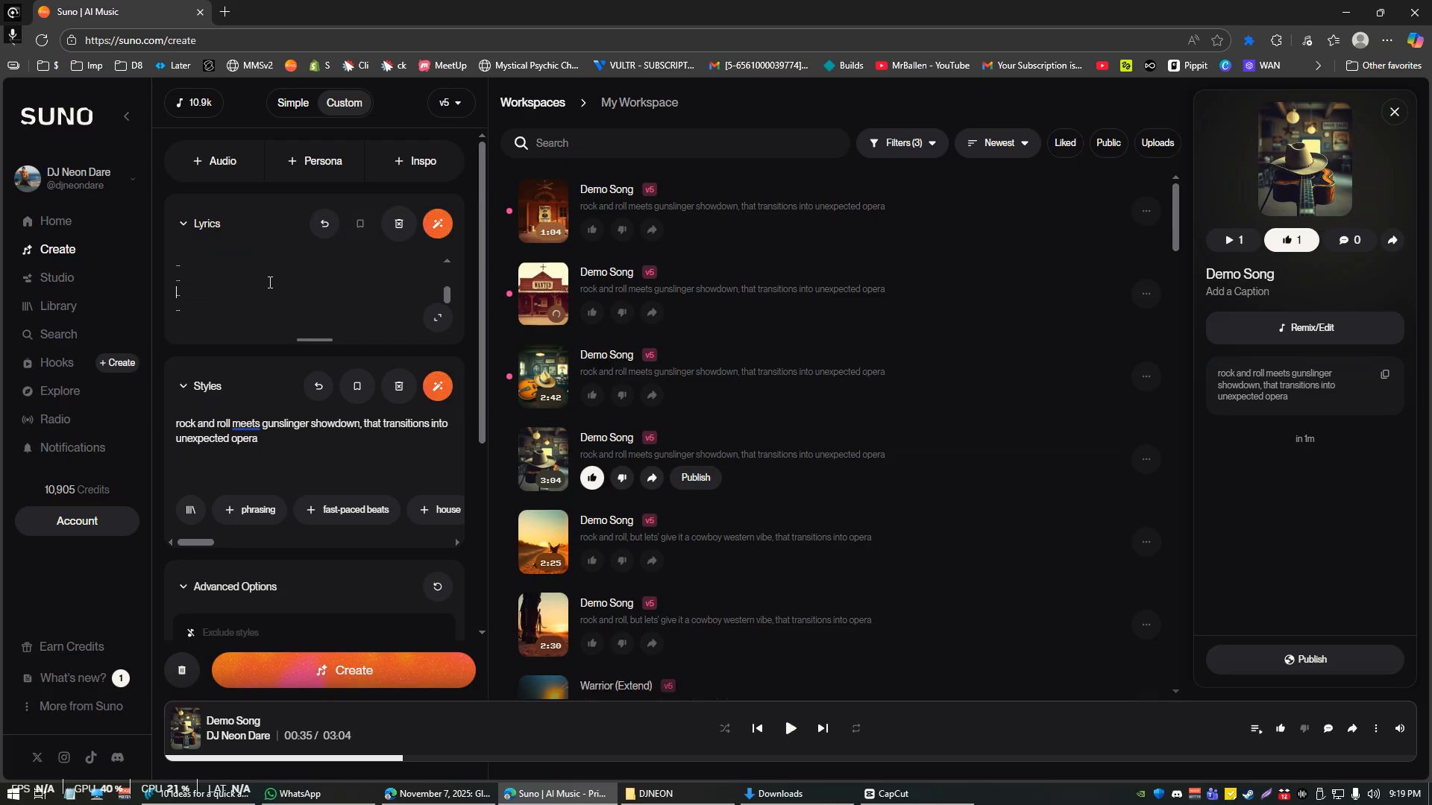
key(Down)
key(Down)
key(Down)
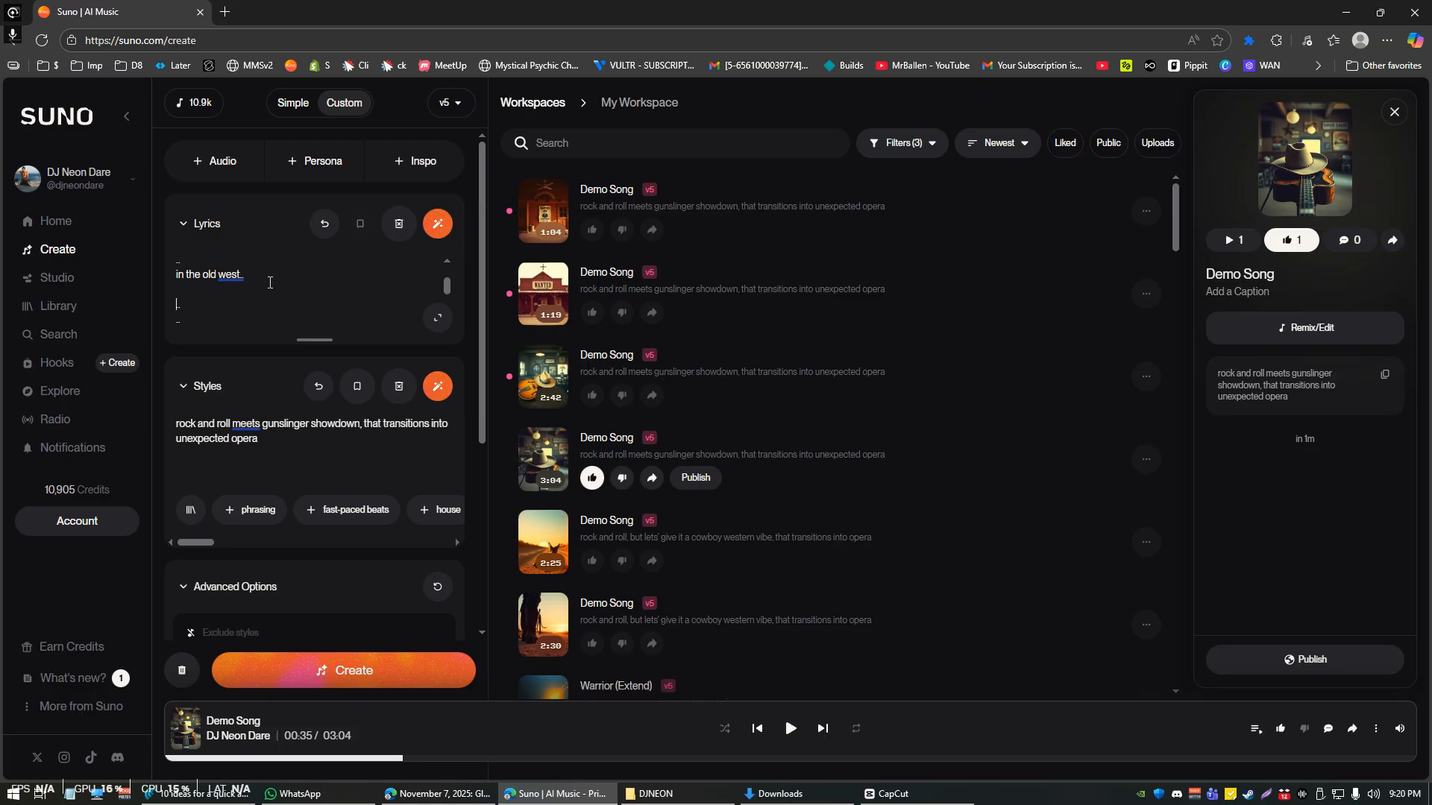
key(Down)
key(Down)
Play the newest Demo Song and compare its "billy the kid" lyrics with the dot-spaced lyrics in the draft.
click(544, 211)
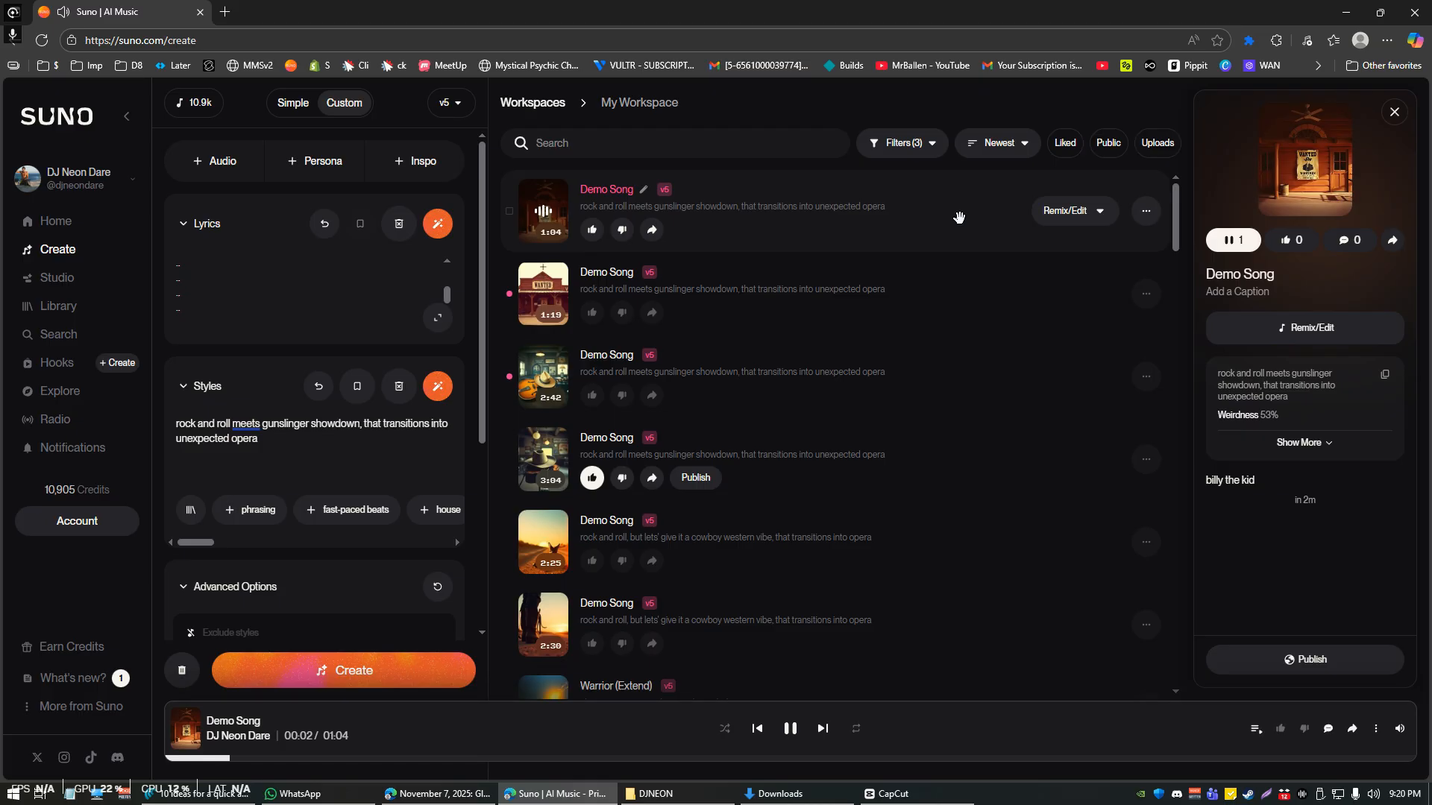
triple_click(1209, 483)
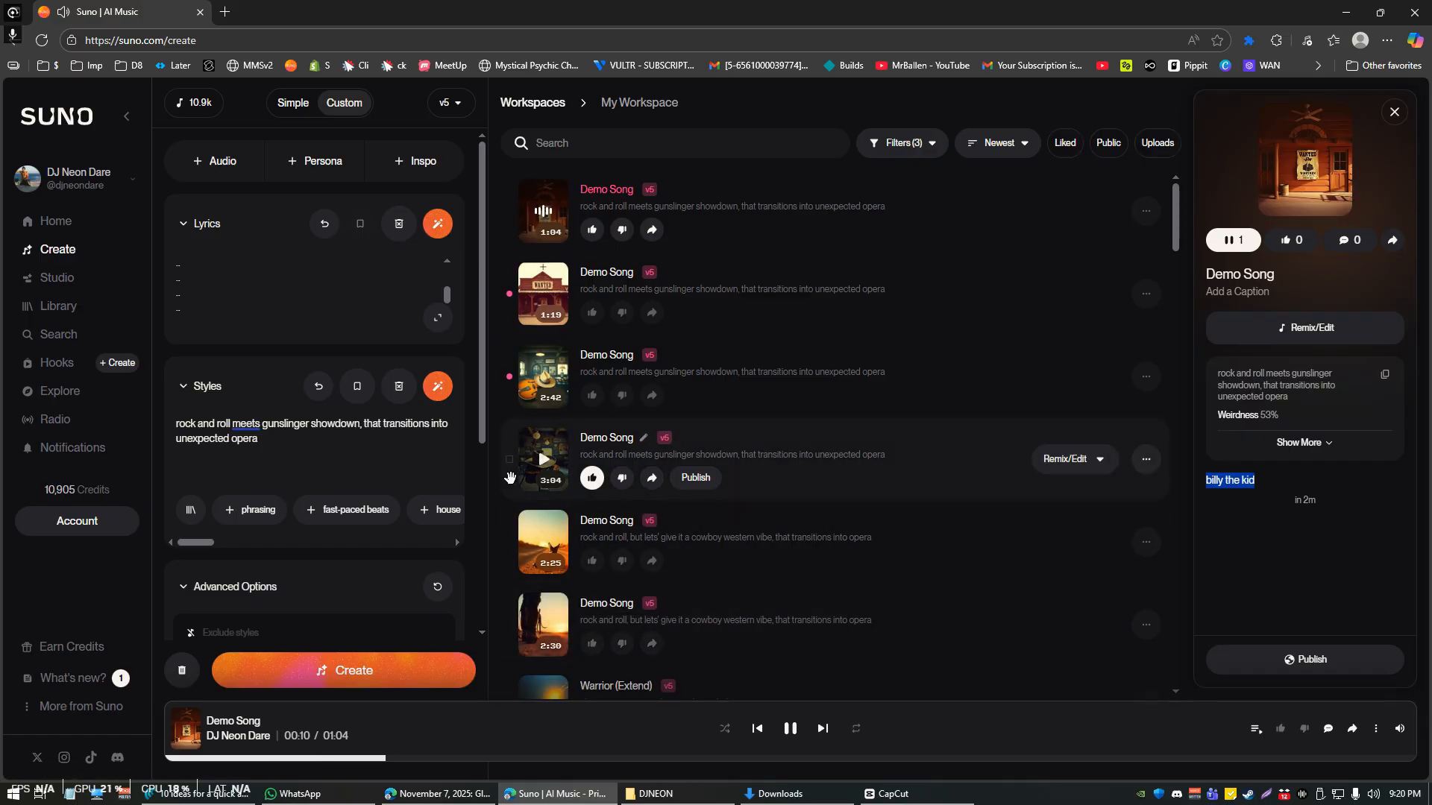
scroll(338, 290, up, 3)
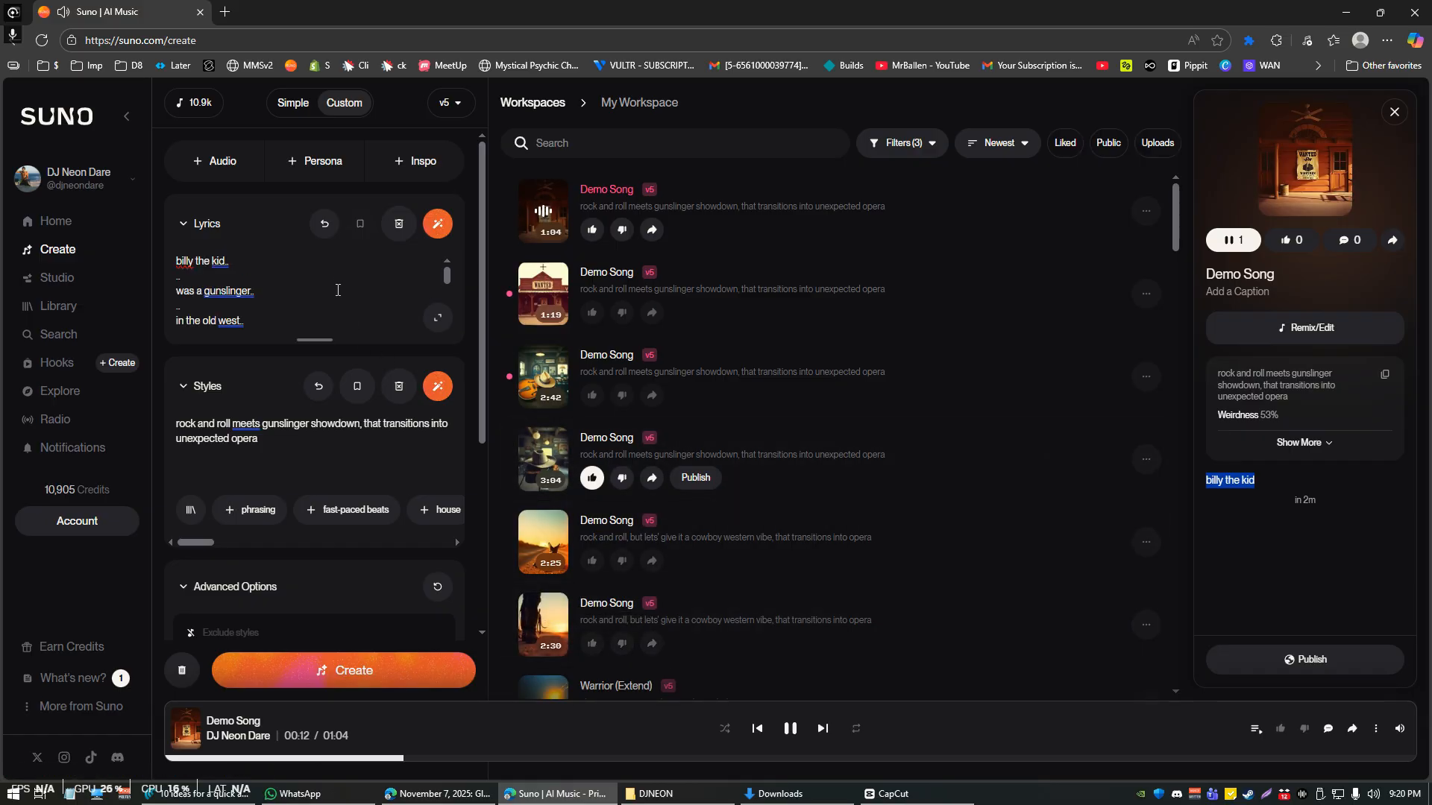
click(247, 277)
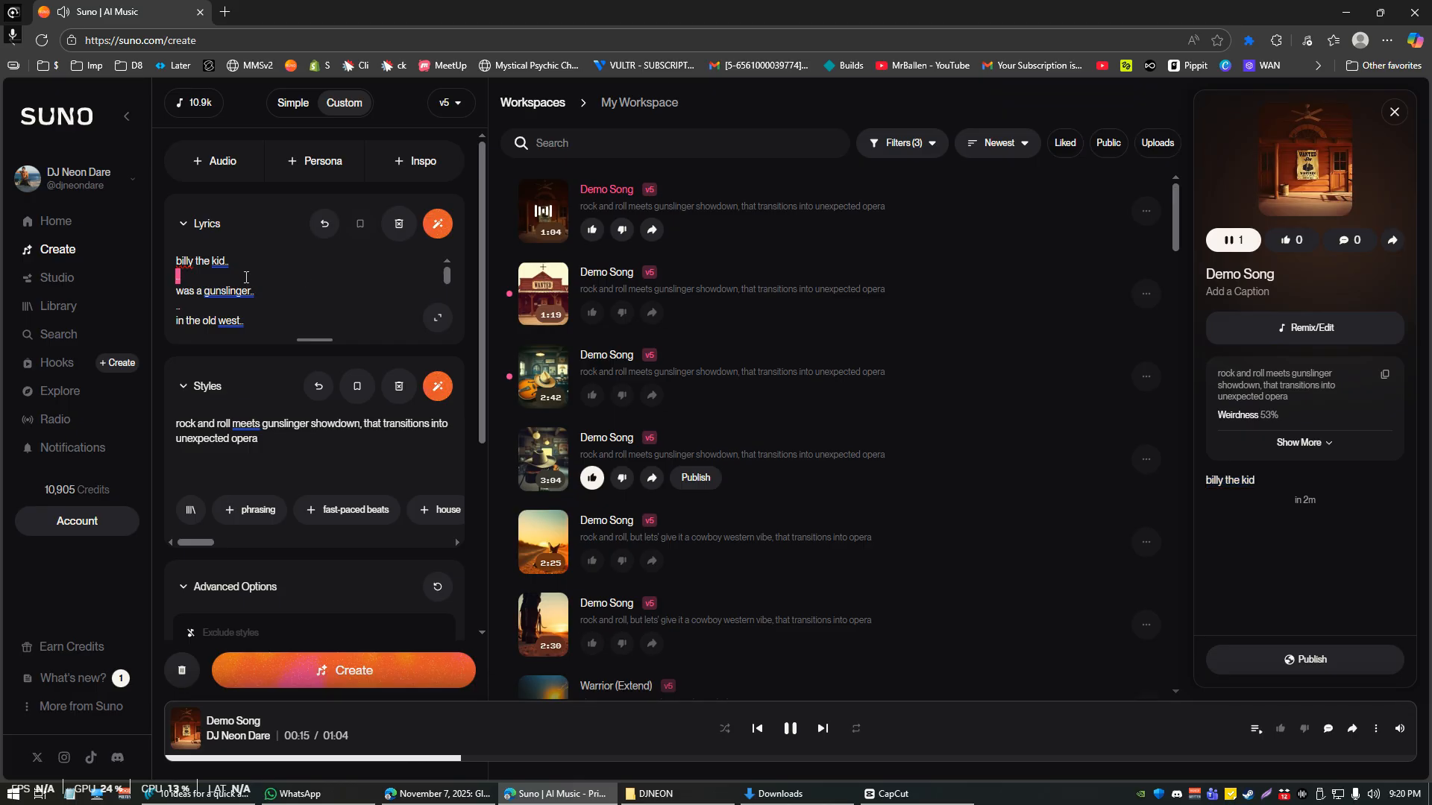
Delete the dotted spacer lines between the three lyric lines so they follow one another directly.
key(Delete)
key(Down)
key(Delete)
key(Up)
key(Up)
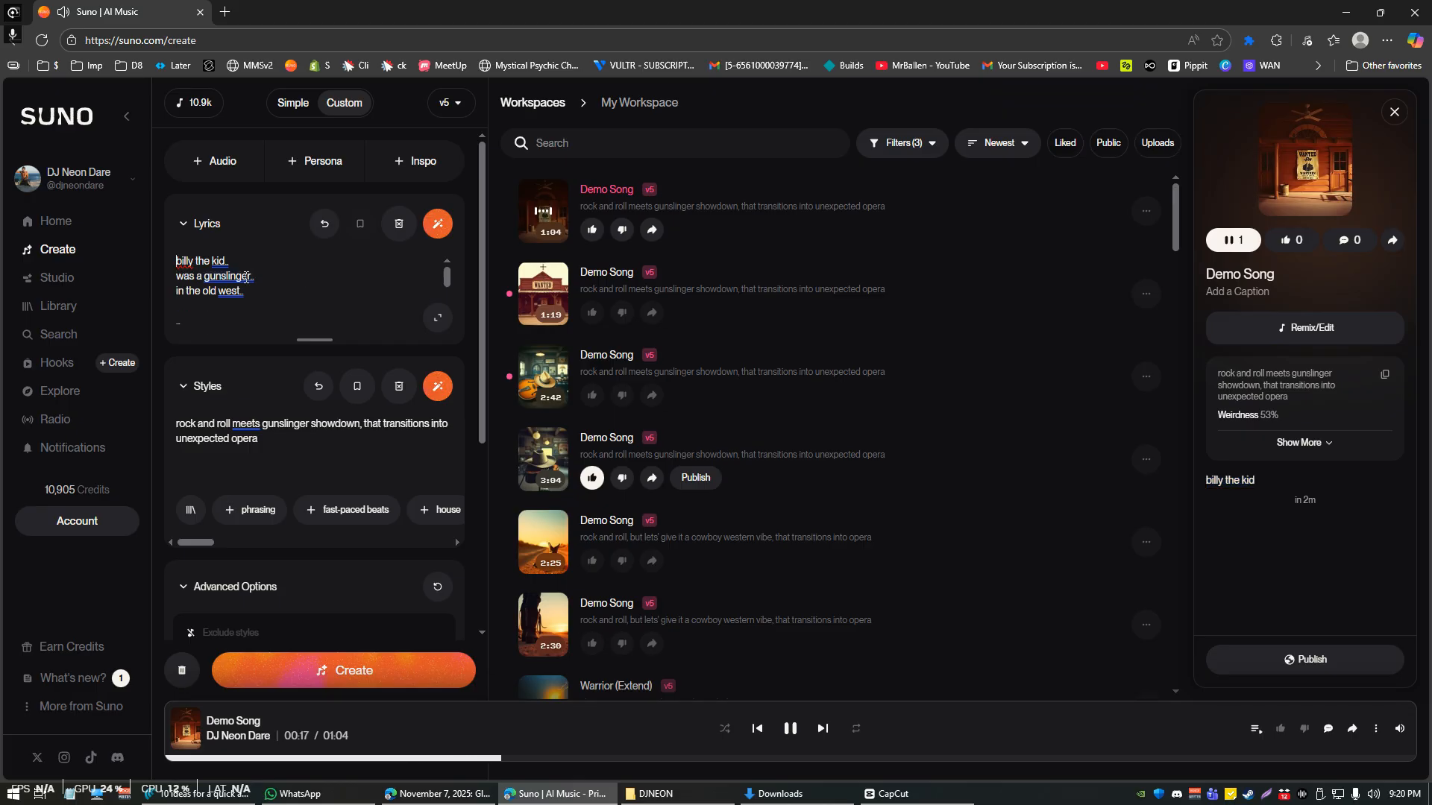
Add a "[spoken word]" tag on its own line above "billy the kid" in the lyrics.
key(Return)
key(Up)
text([spoken word])
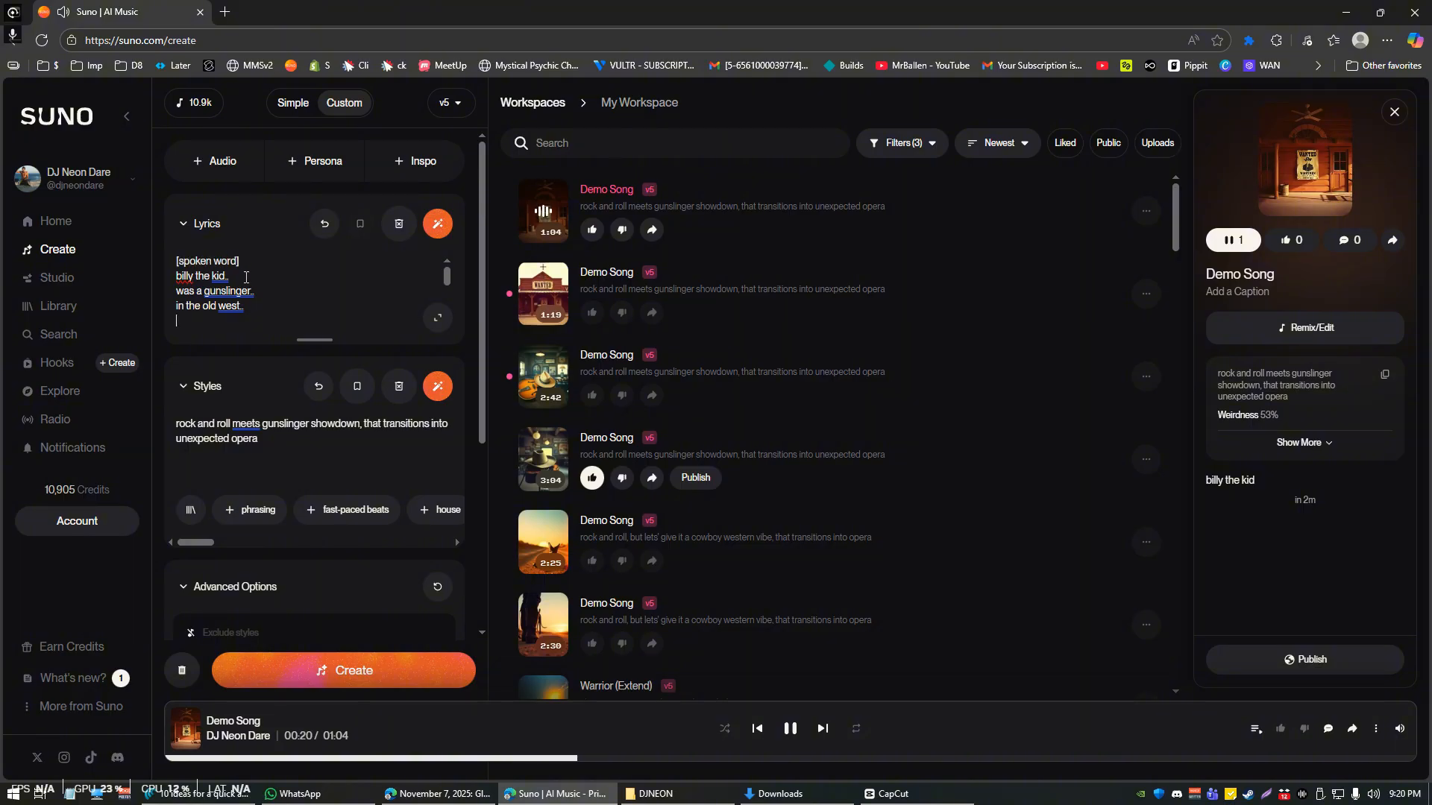
Add a "[buildup]" tag below "in the old west", set apart by a blank line.
key(Return)
text(..)
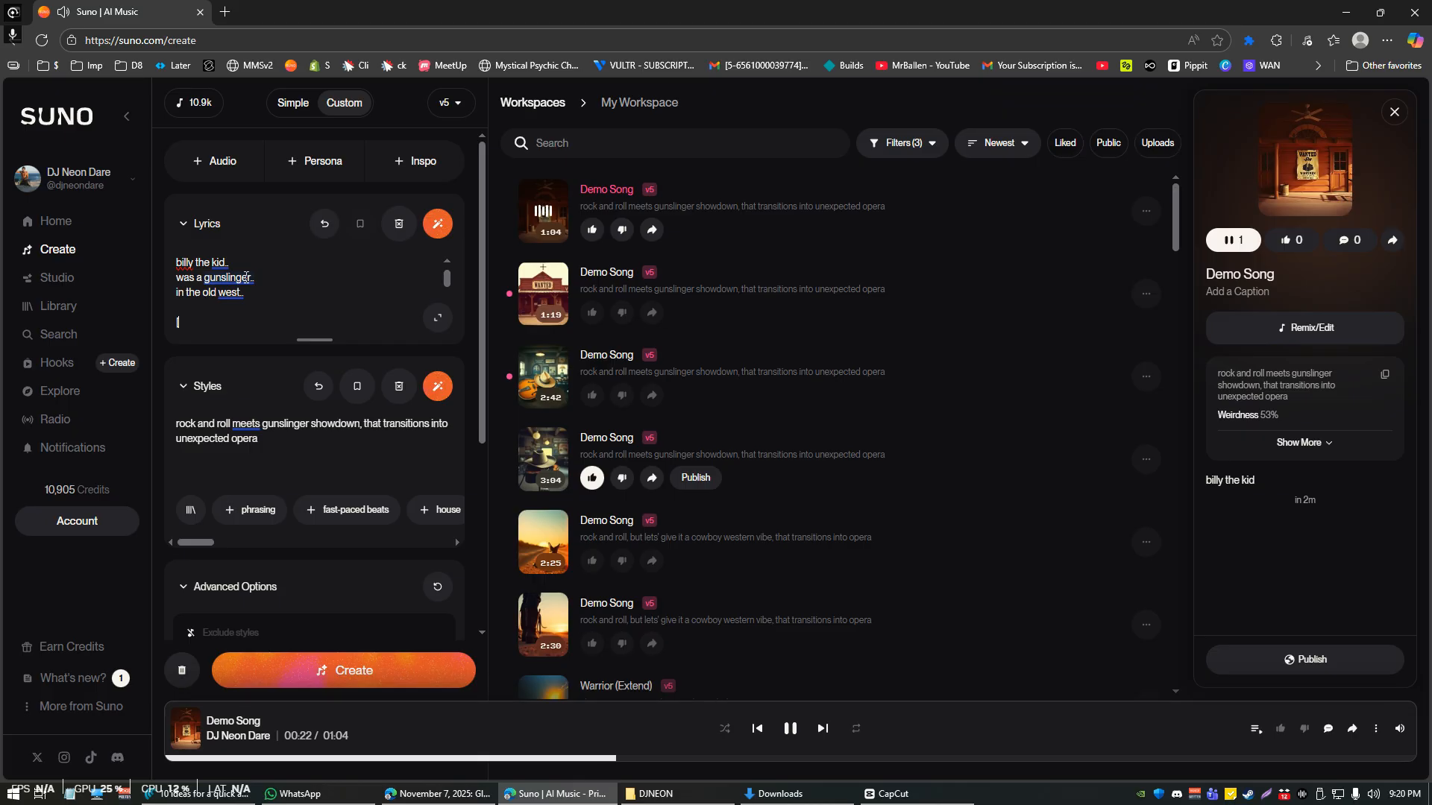
text(buildup])
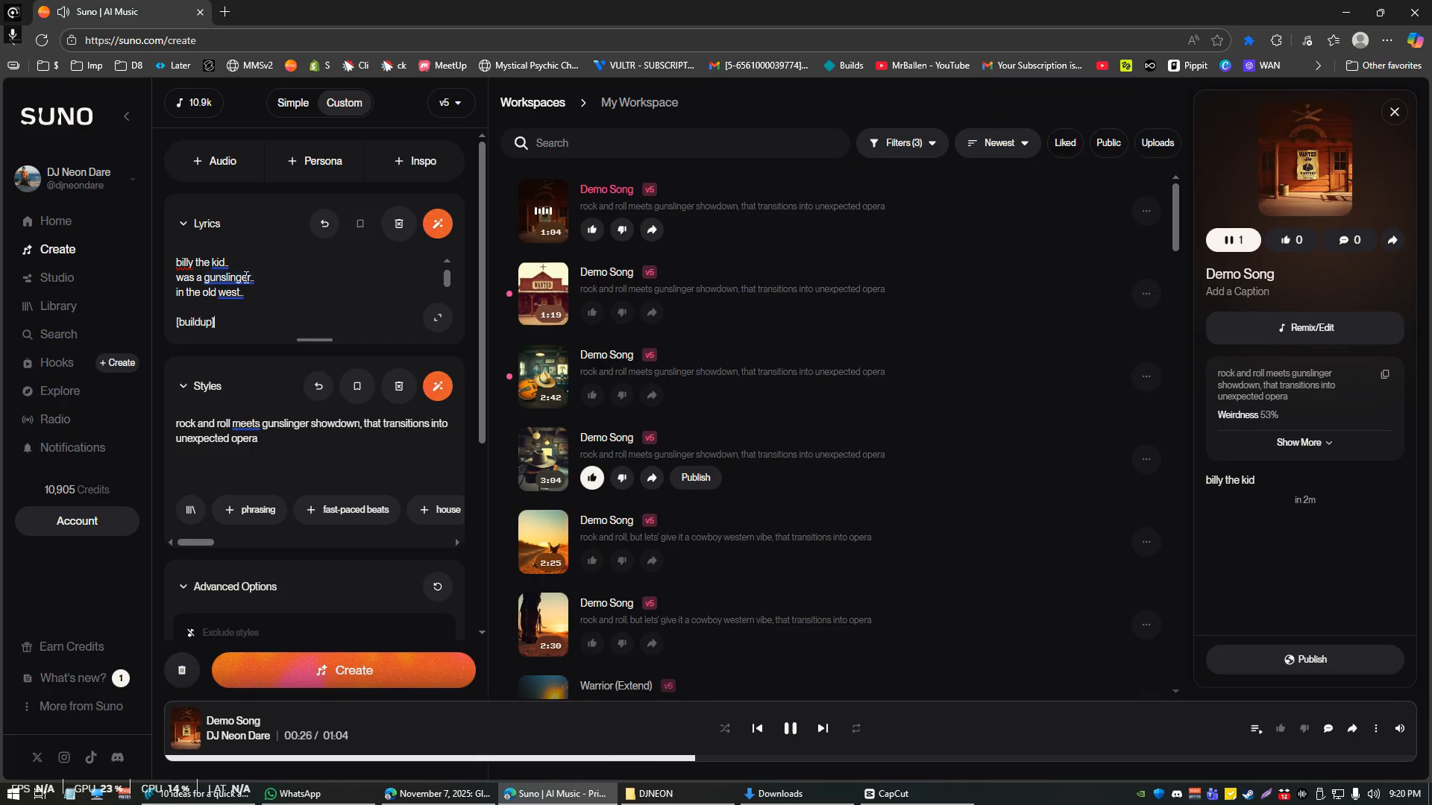
key(Return)
scroll(247, 278, down, 3)
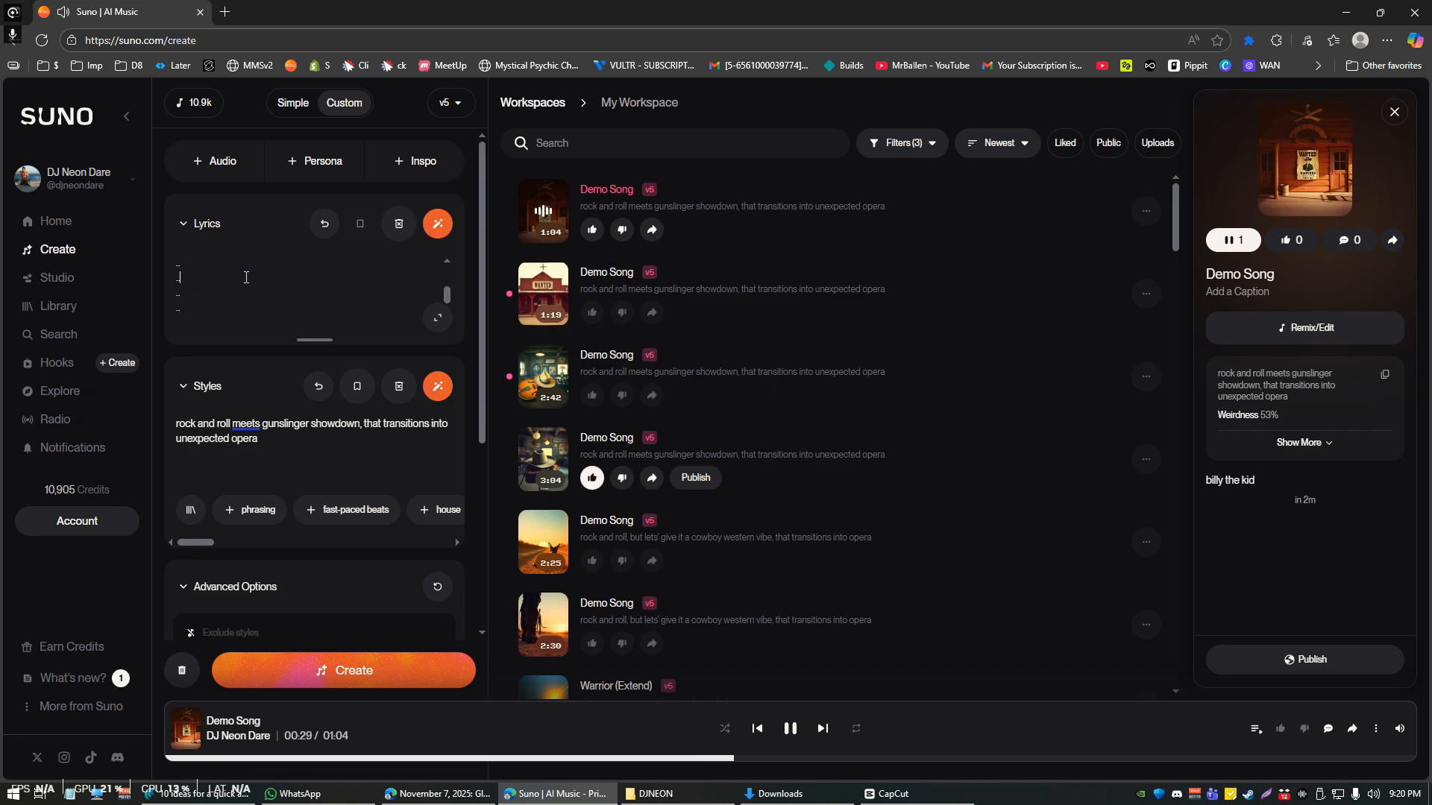
scroll(260, 272, up, 5)
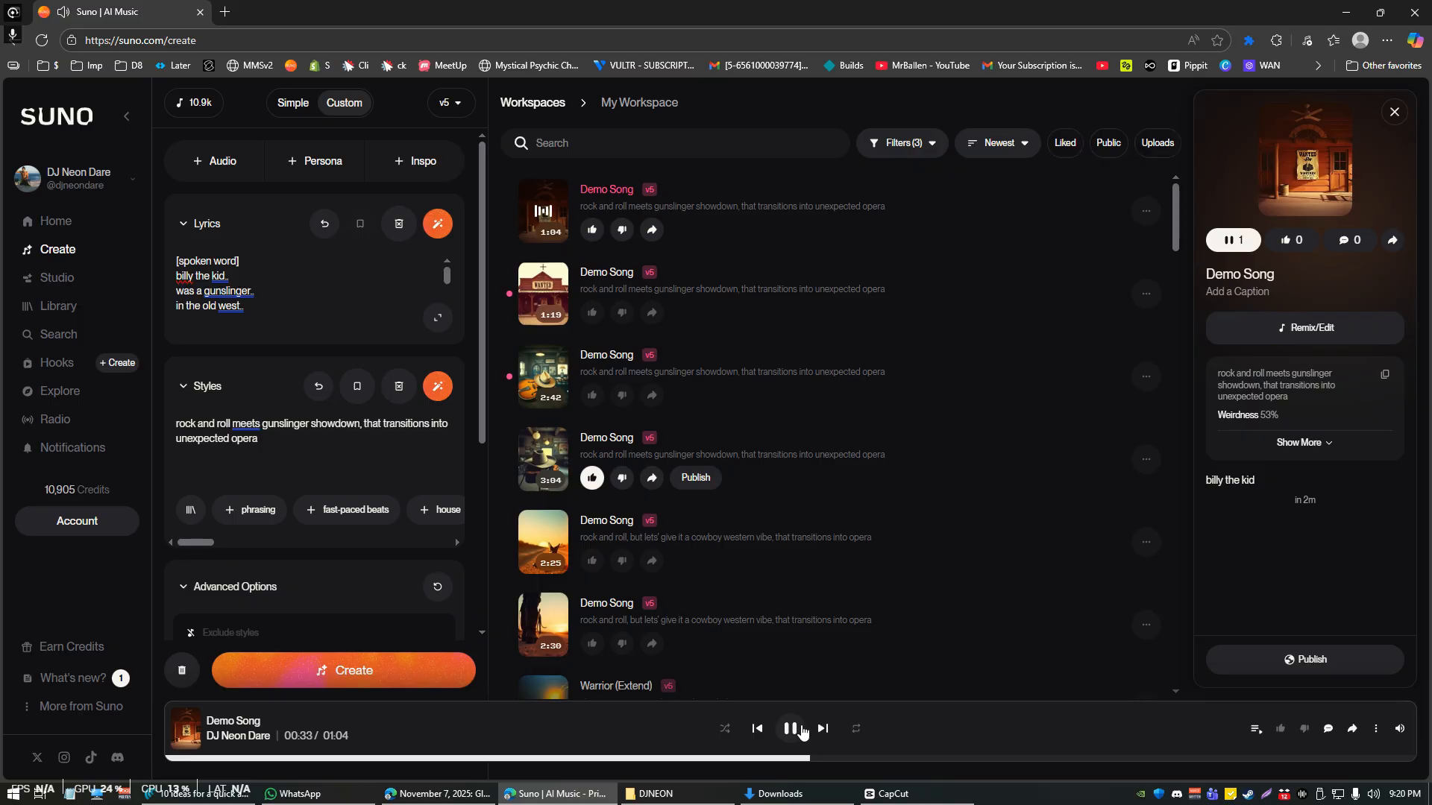
Pause the playing song and review the "[spoken word]" tag and the three lyric lines it governs.
click(800, 732)
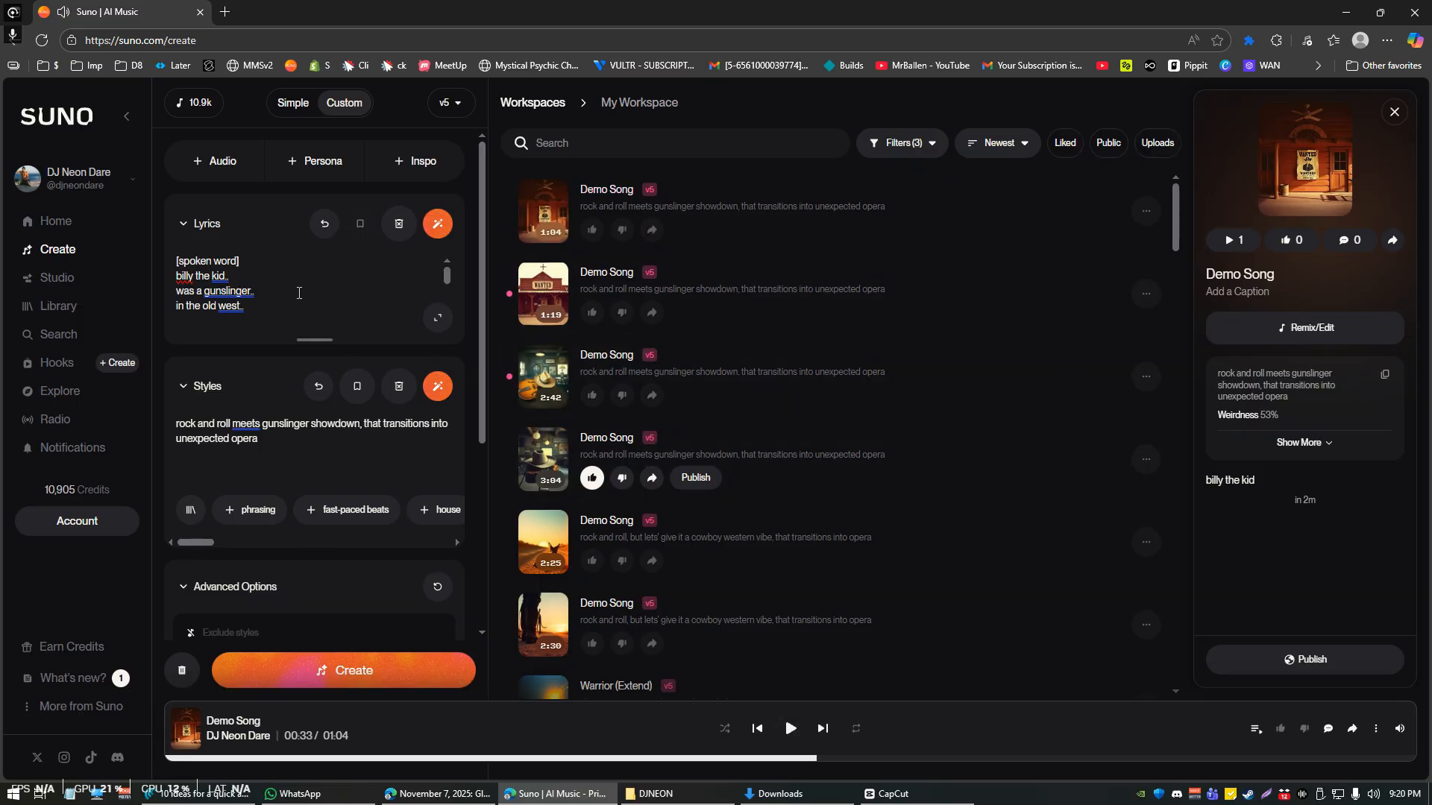
drag(258, 271, 133, 250)
click(253, 288)
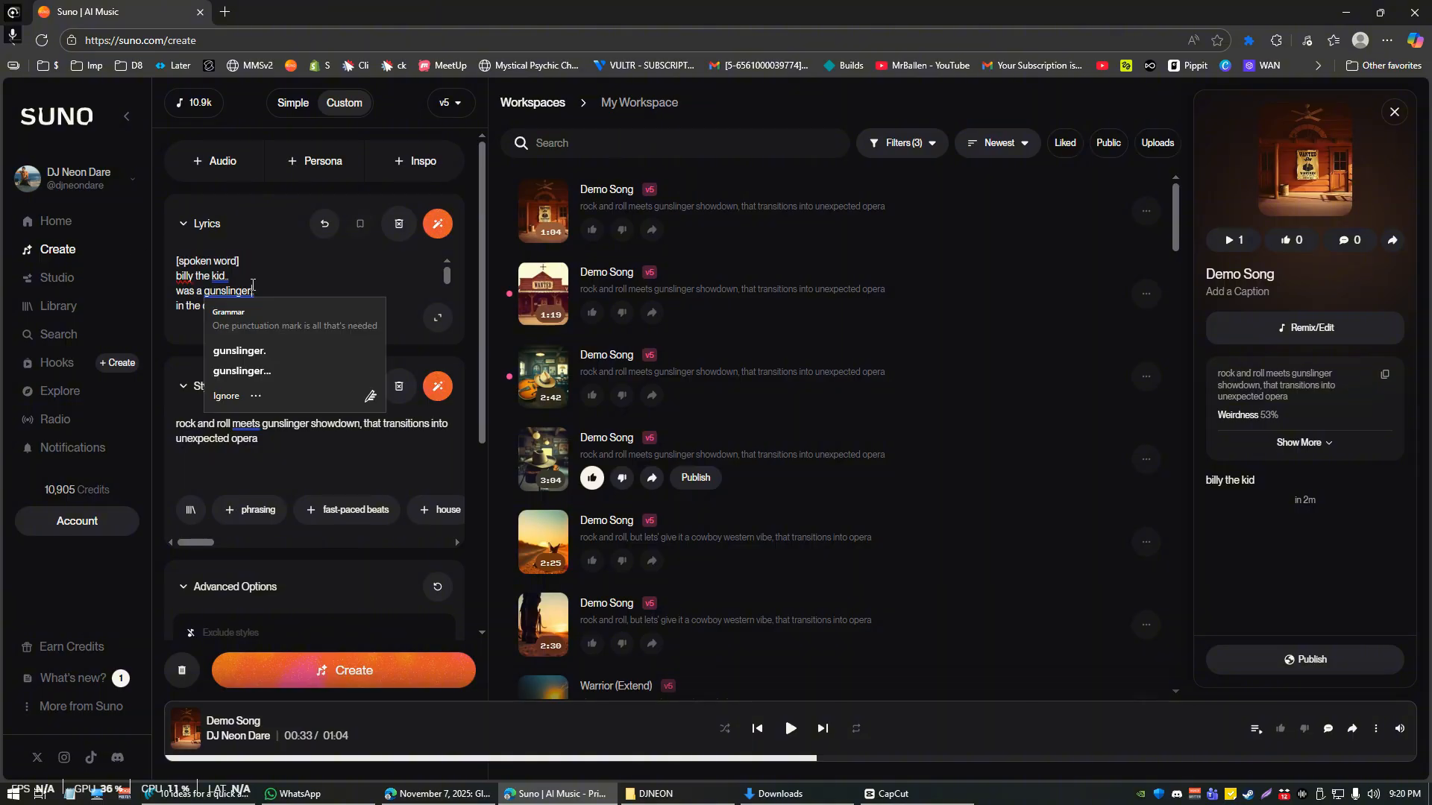
drag(240, 261, 175, 261)
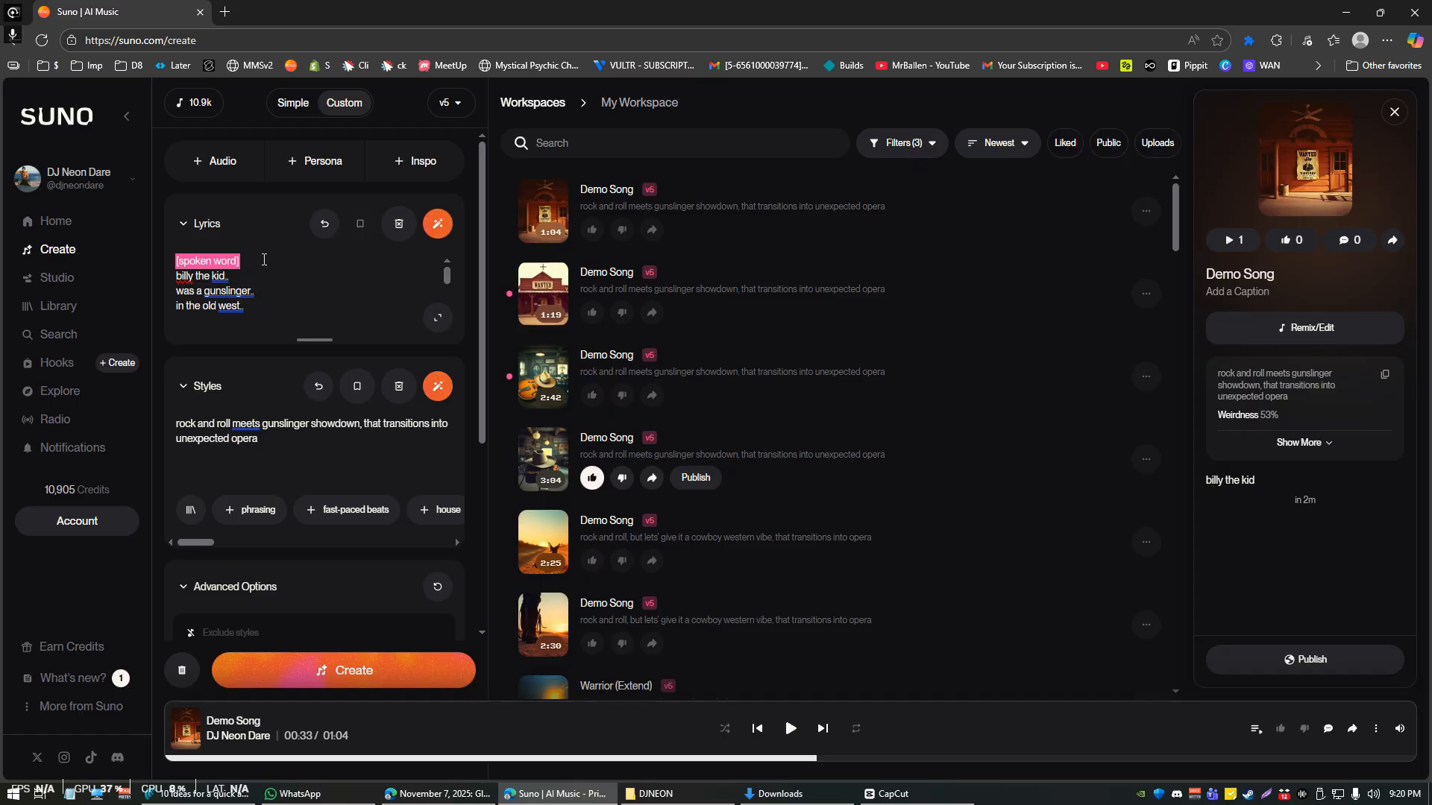
key(Left)
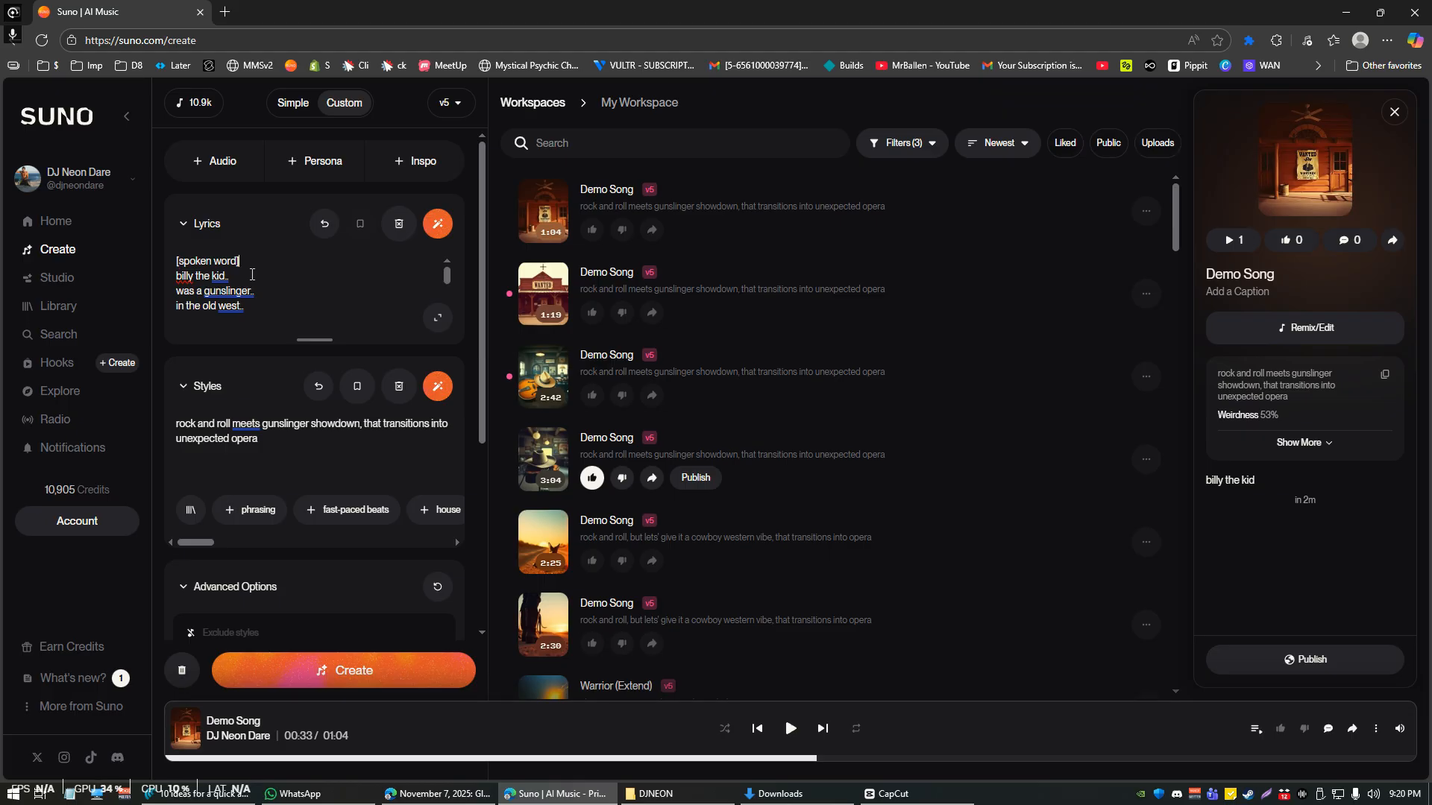
key(End)
key(shift+Down)
key(shift+Down)
key(shift+Down)
key(shift+Down)
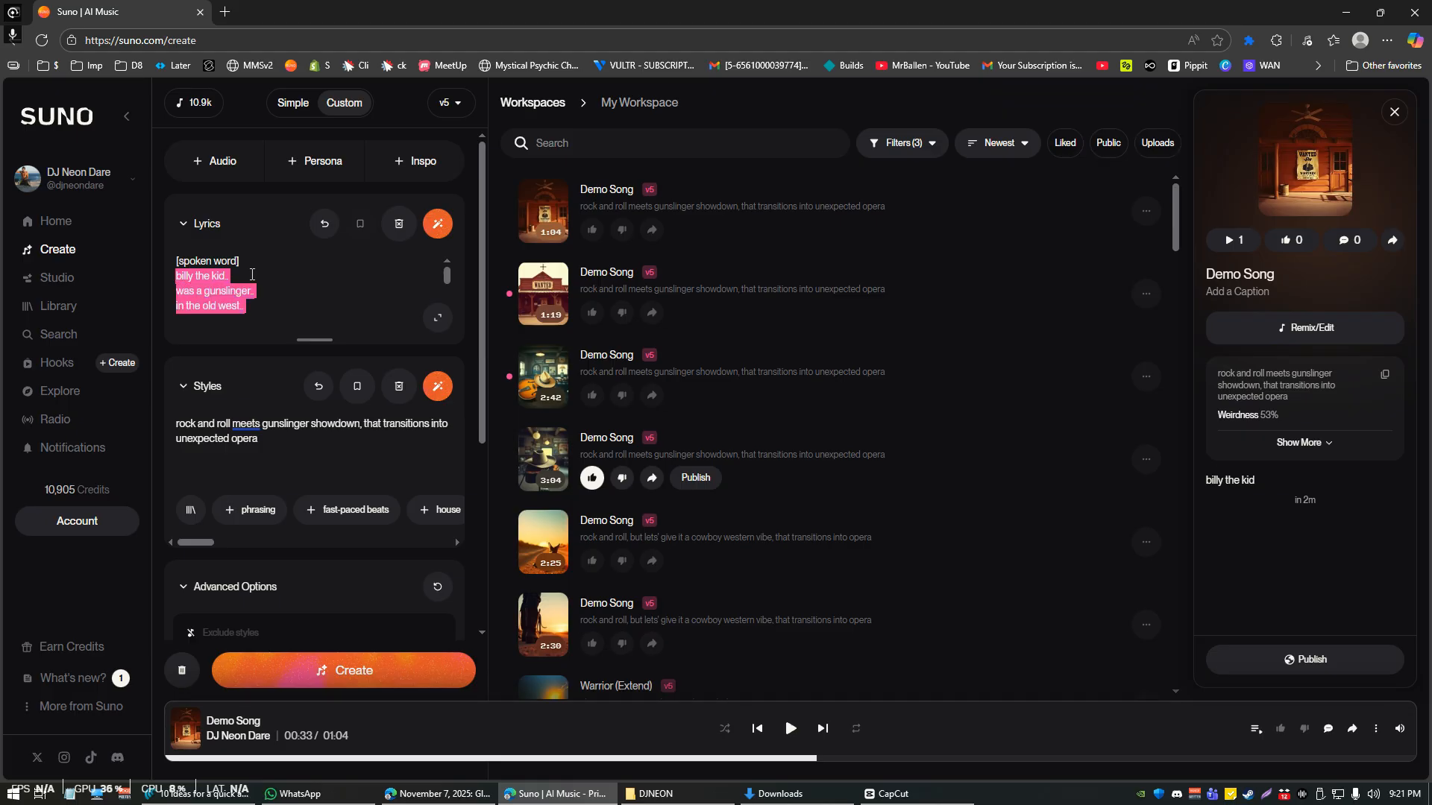
key(shift+Up)
key(shift+Up)
key(shift+Up)
key(shift+Up)
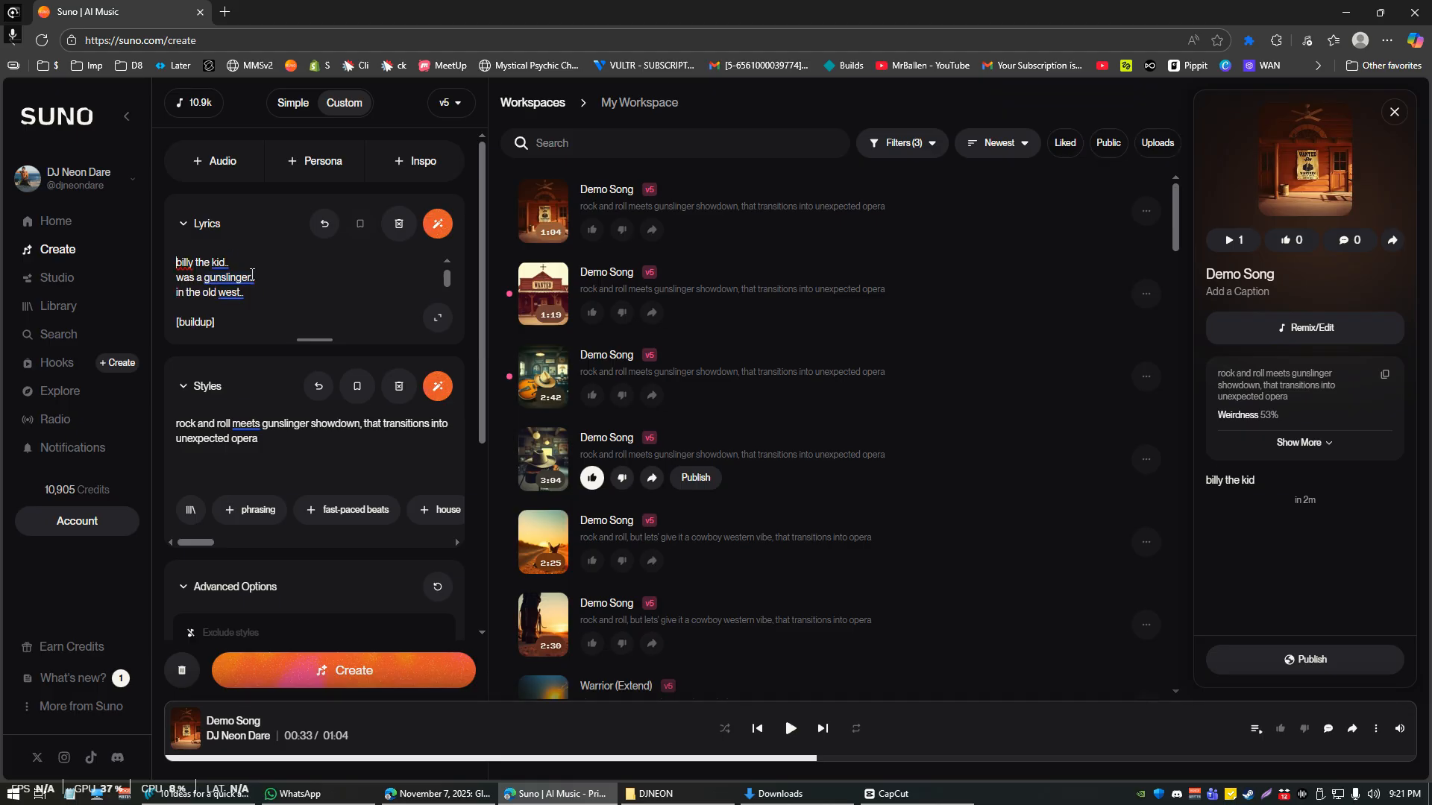
Add a "[verse]" tag at the end of the lyrics, below the dotted lines that follow "[buildup]".
key(Down)
key(Down)
key(Down)
key(Down)
key(shift+End)
key(End)
key(Return)
key(Return)
key(Return)
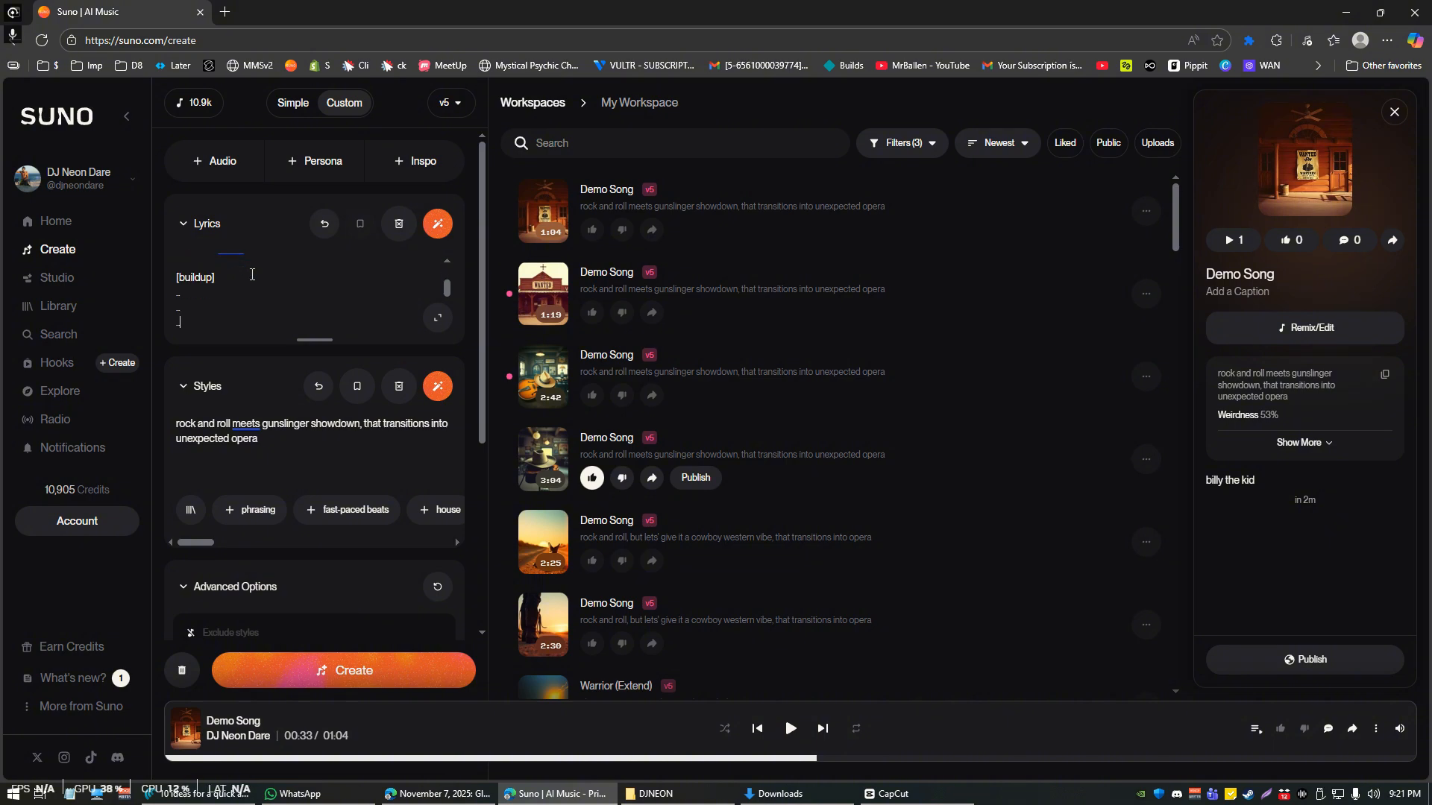
key(Return)
key(Return)
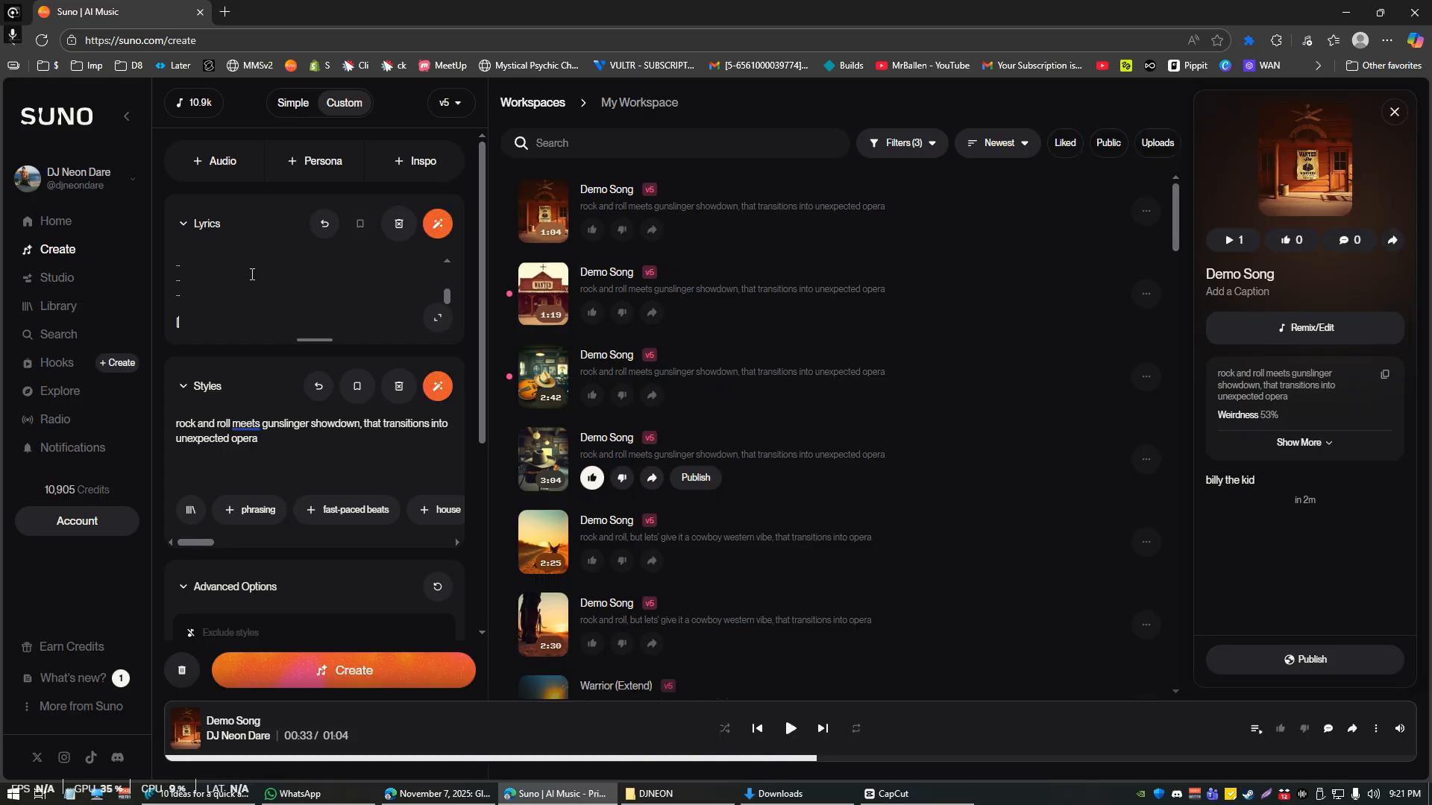
key(Return)
text([verse])
Try numbering the verse tag as verse 1.
key(Left)
text(1)
key(BackSpace)
key(BackSpace)
Add "[chorus]" and "[pre-chorus]" tags below "[verse]", separated by blank lines.
key(End)
key(Return)
text([chorus)
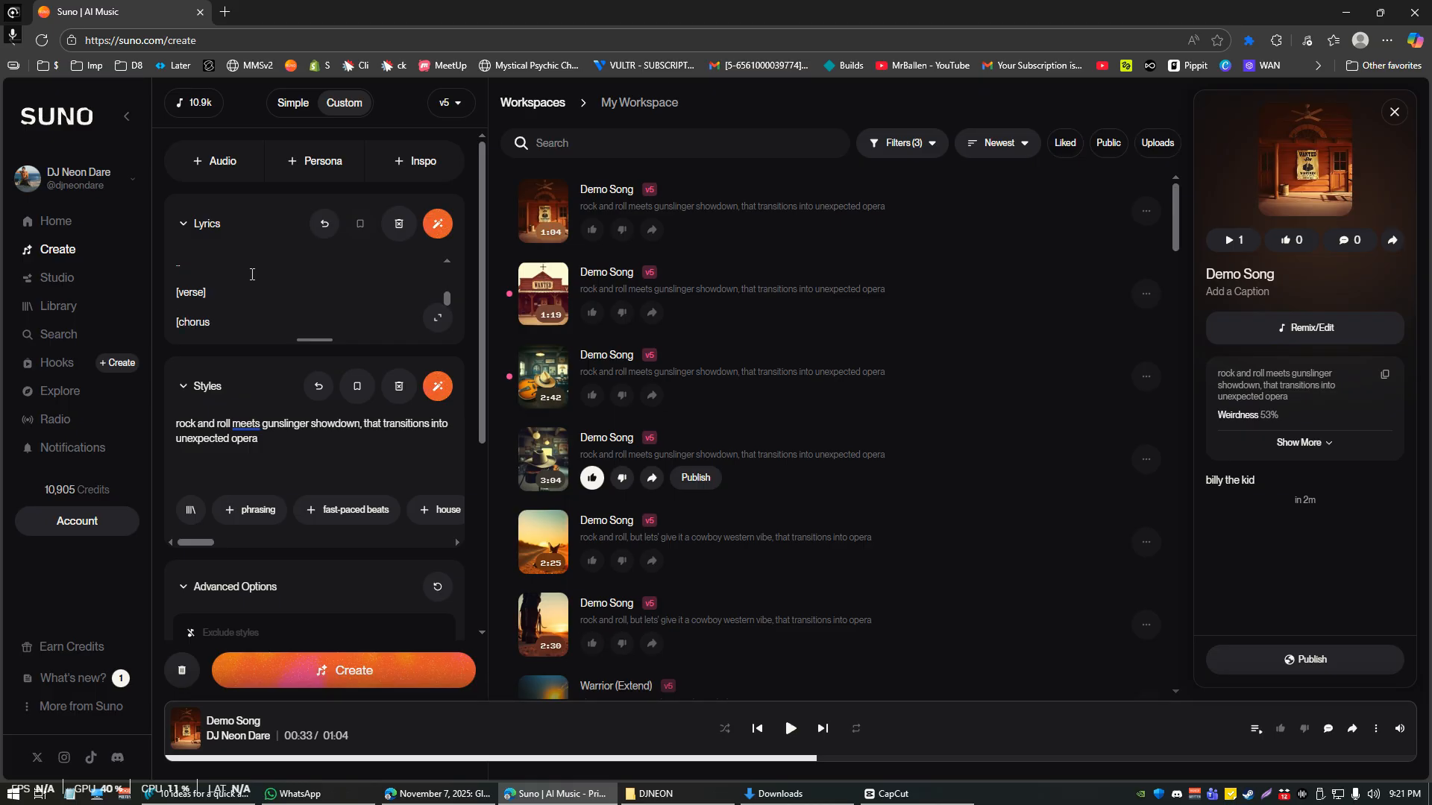
text(])
key(Return)
text([)
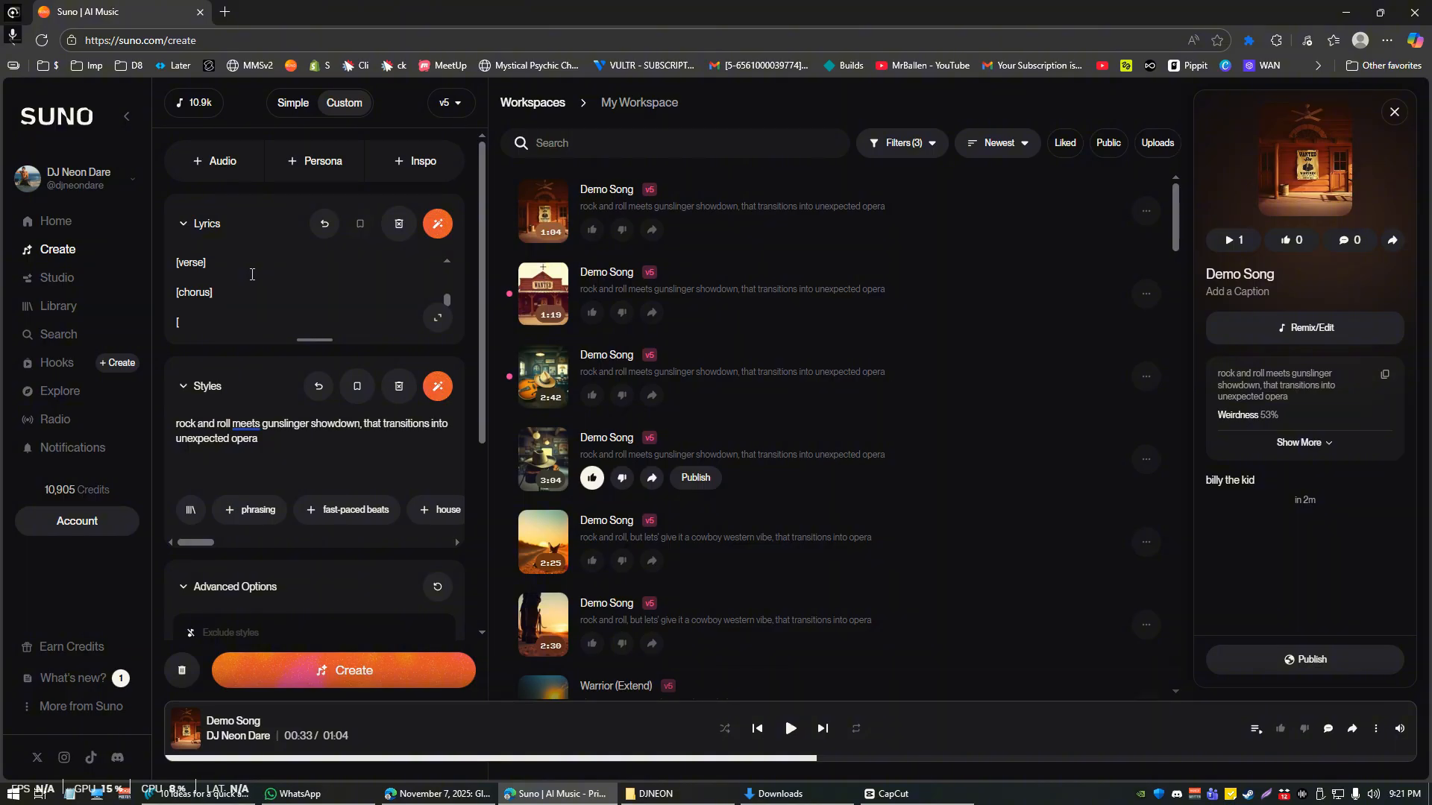
text(pre-chorus])
key(Return)
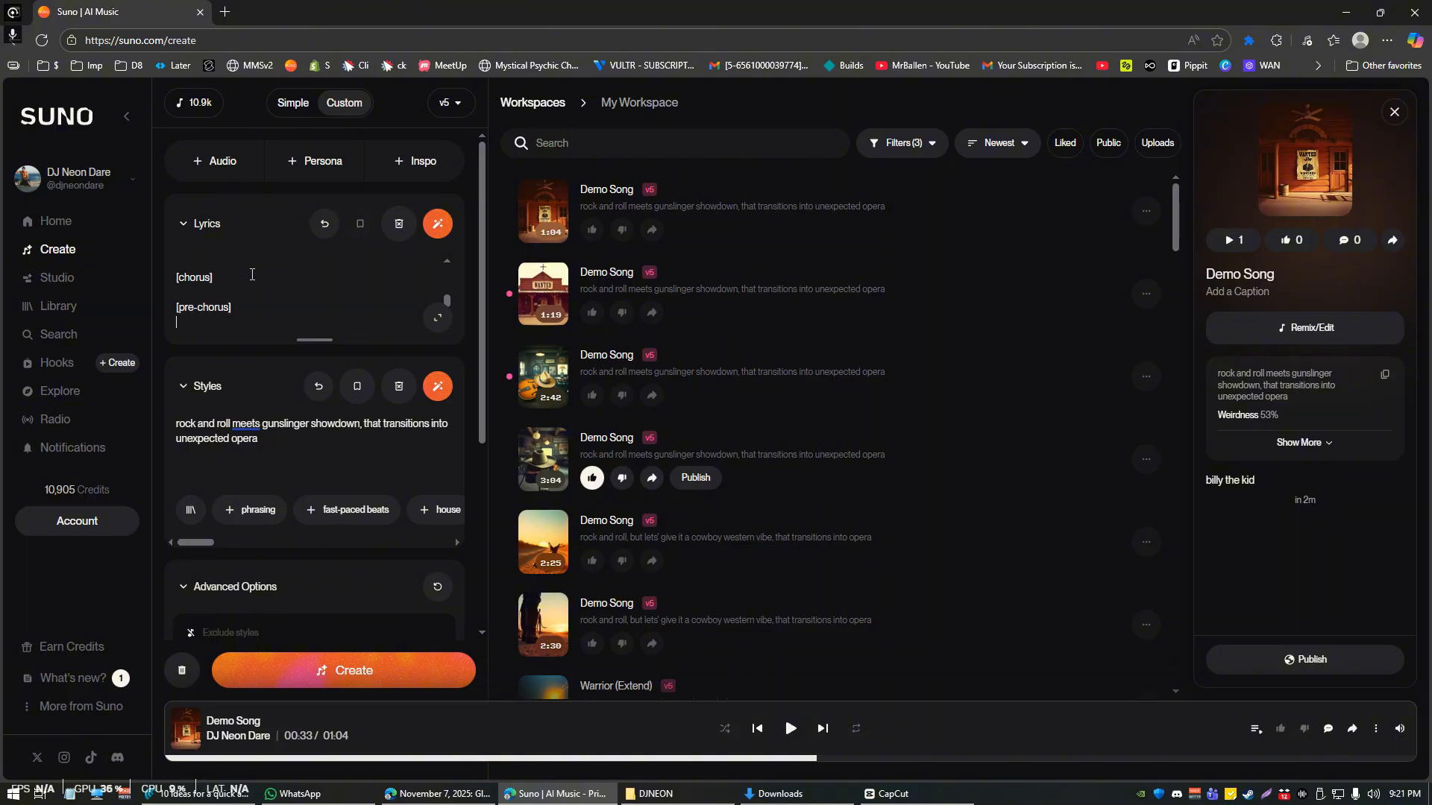
Add "[break]", "[interlude]" and "[outro]" tags below "[pre-chorus]", separated by blank lines.
text([break)
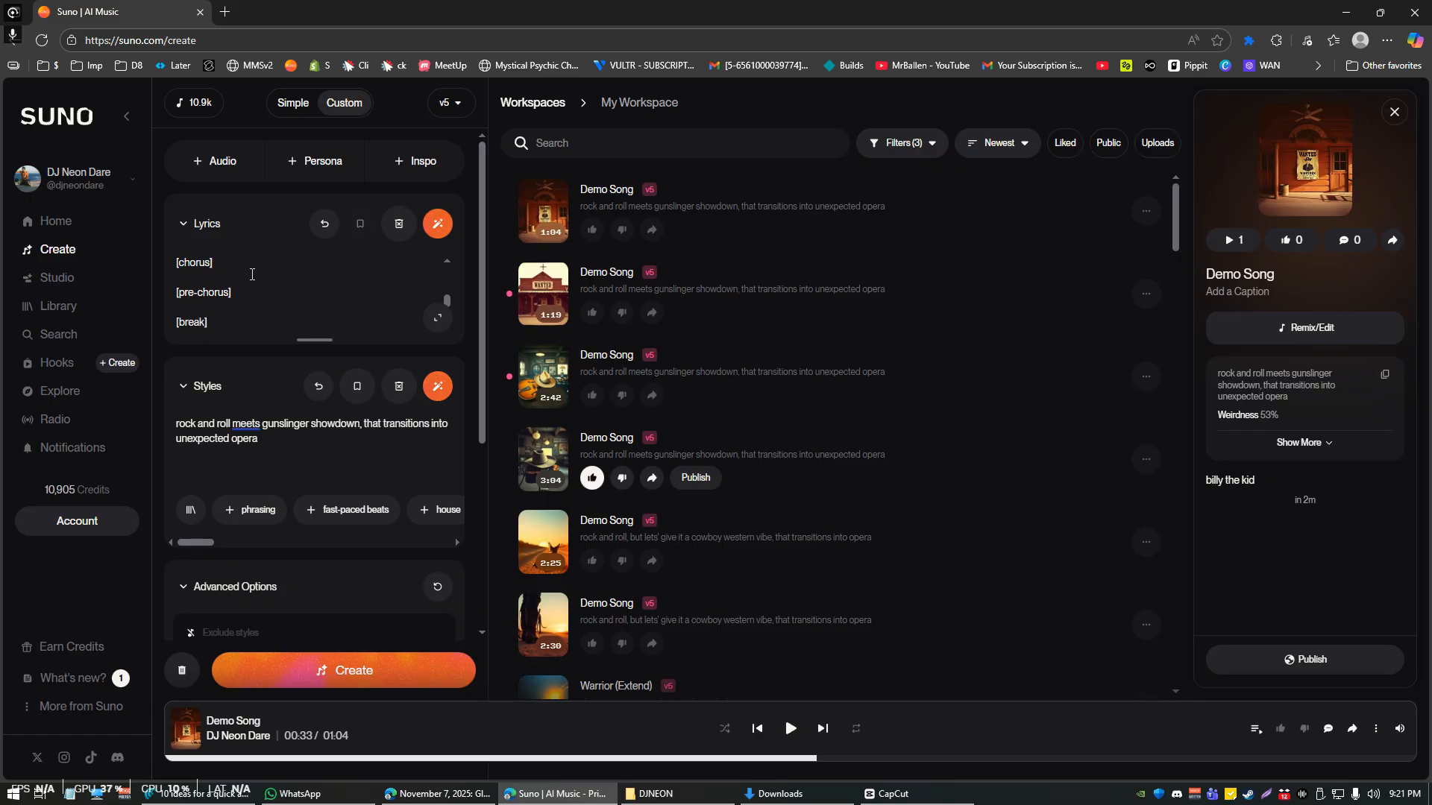
text(])
key(shift+Home)
key(End)
key(Return)
text([interlude])
key(Return)
text([outro[])
Review the last section tags and add a "[drop]" tag below "[outro]".
key(shift+Up)
key(shift+Up)
key(shift+Up)
key(shift+Up)
key(shift+Up)
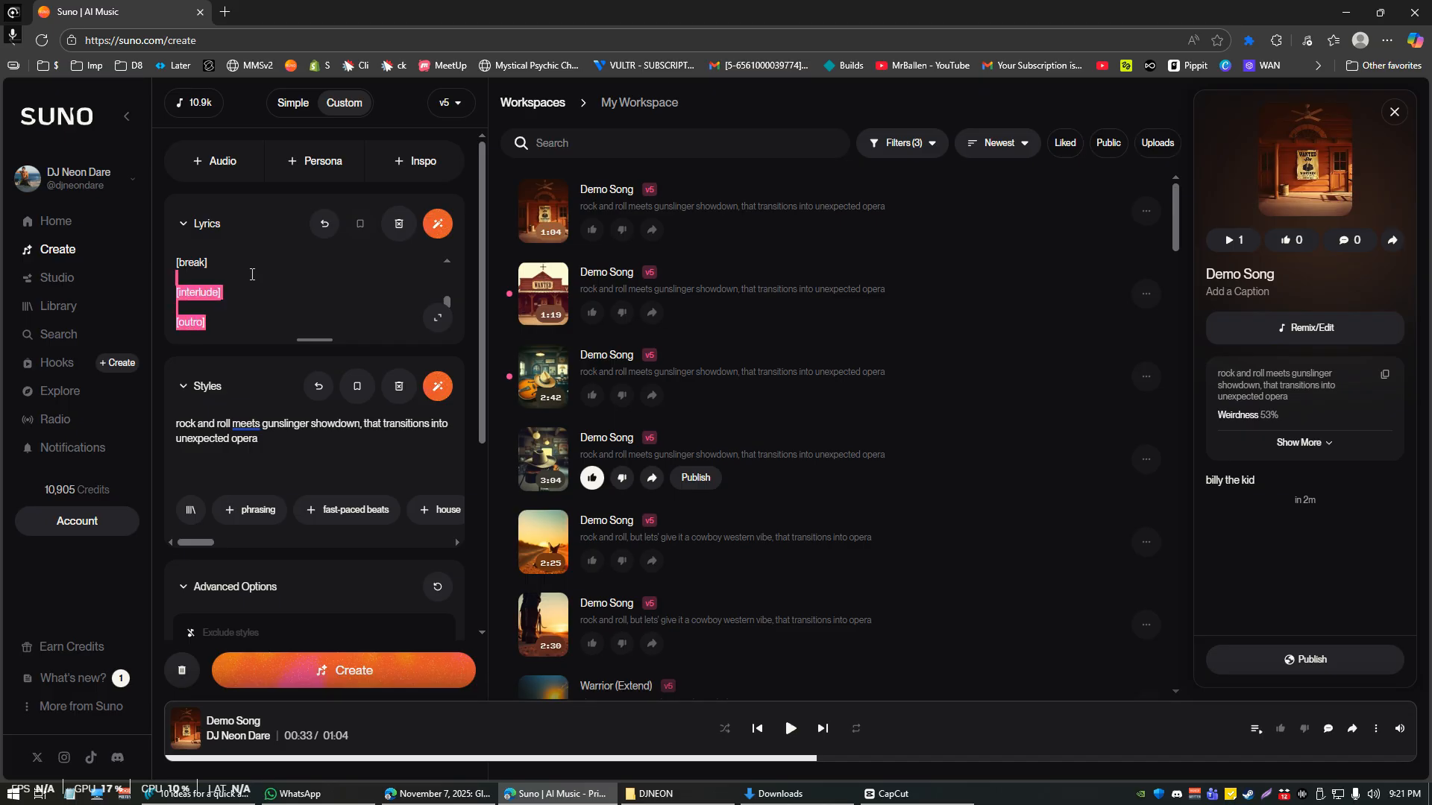
key(Right)
key(Return)
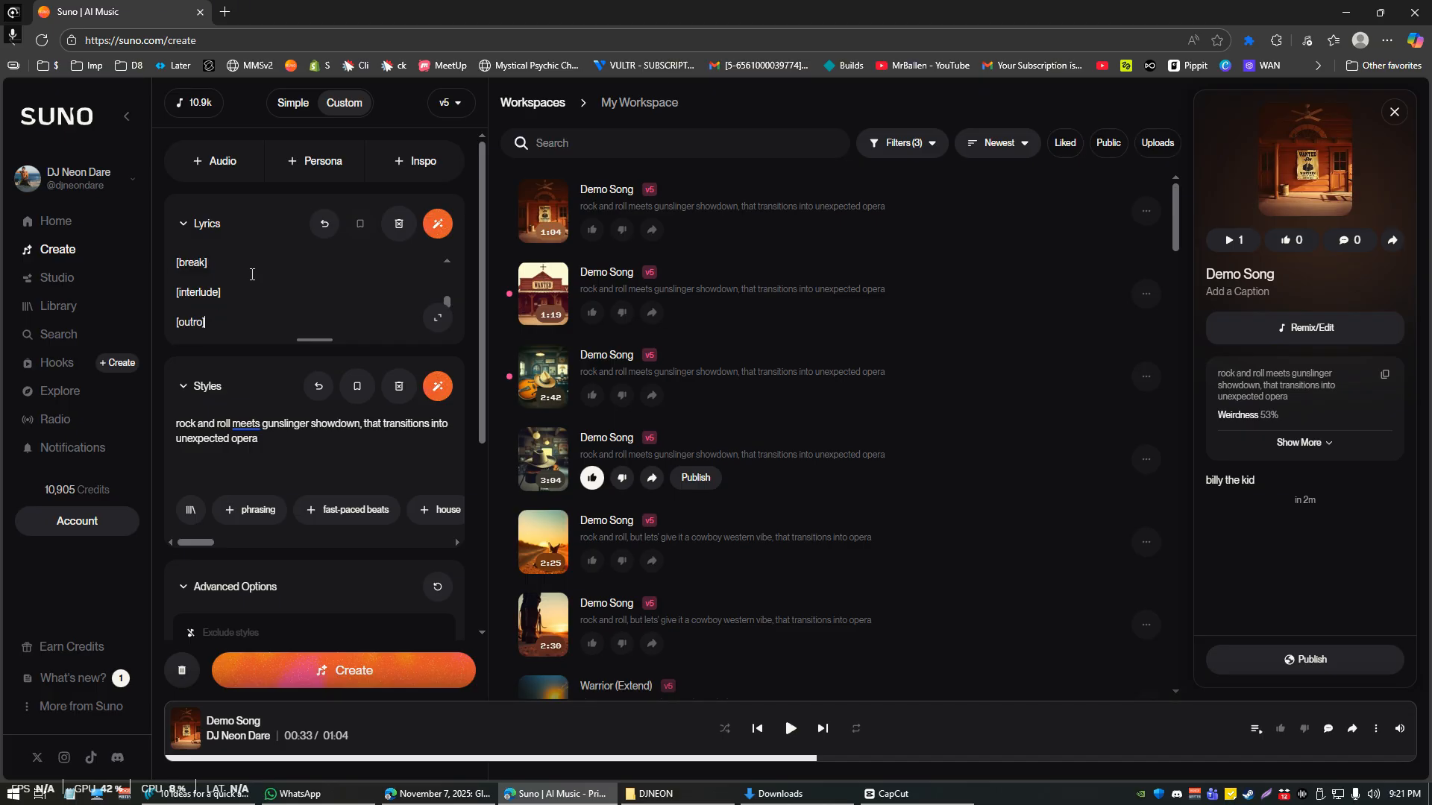
key(Return)
text([drop])
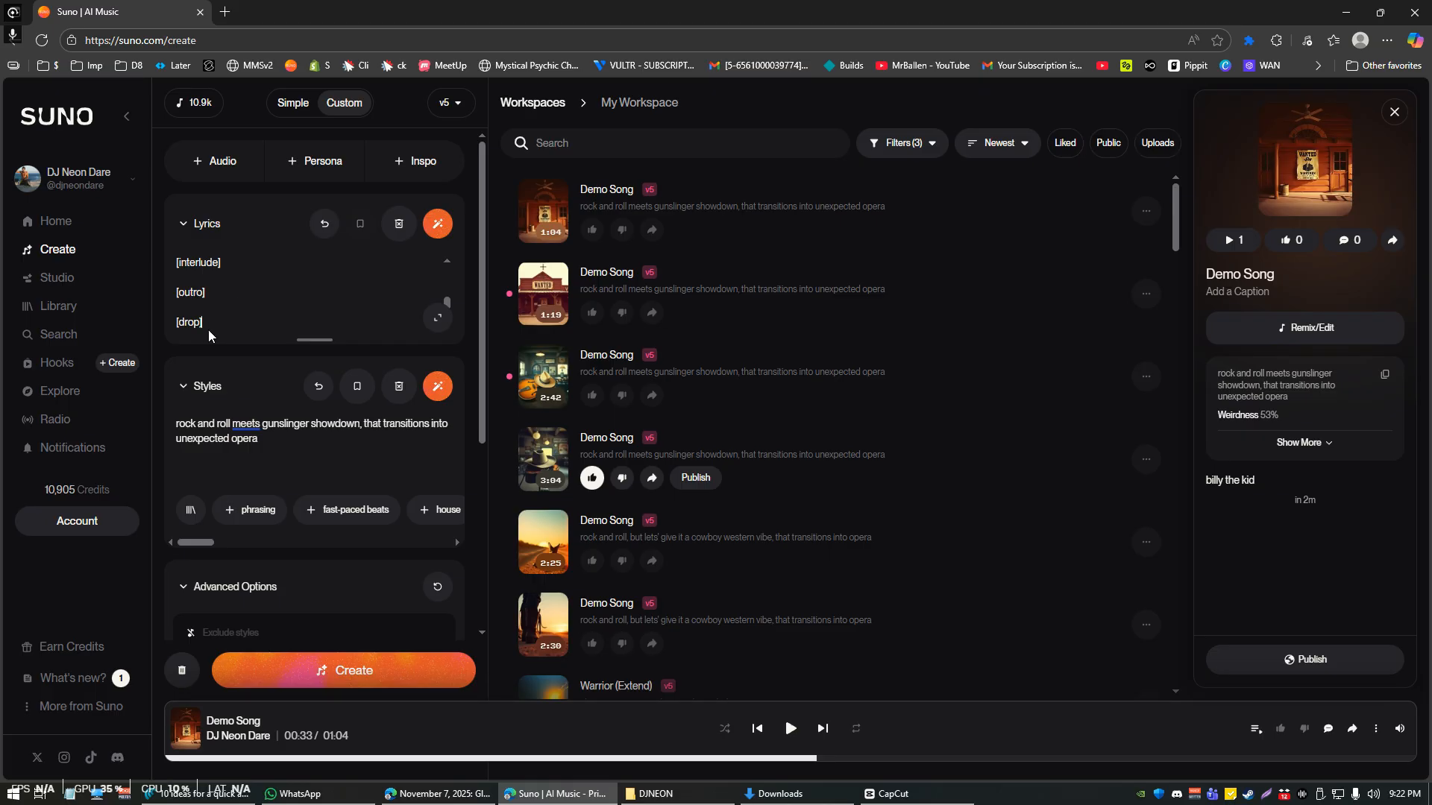
Place a "[drop]" tag on the line directly above "[chorus]" in the lyrics.
scroll(208, 310, up, 5)
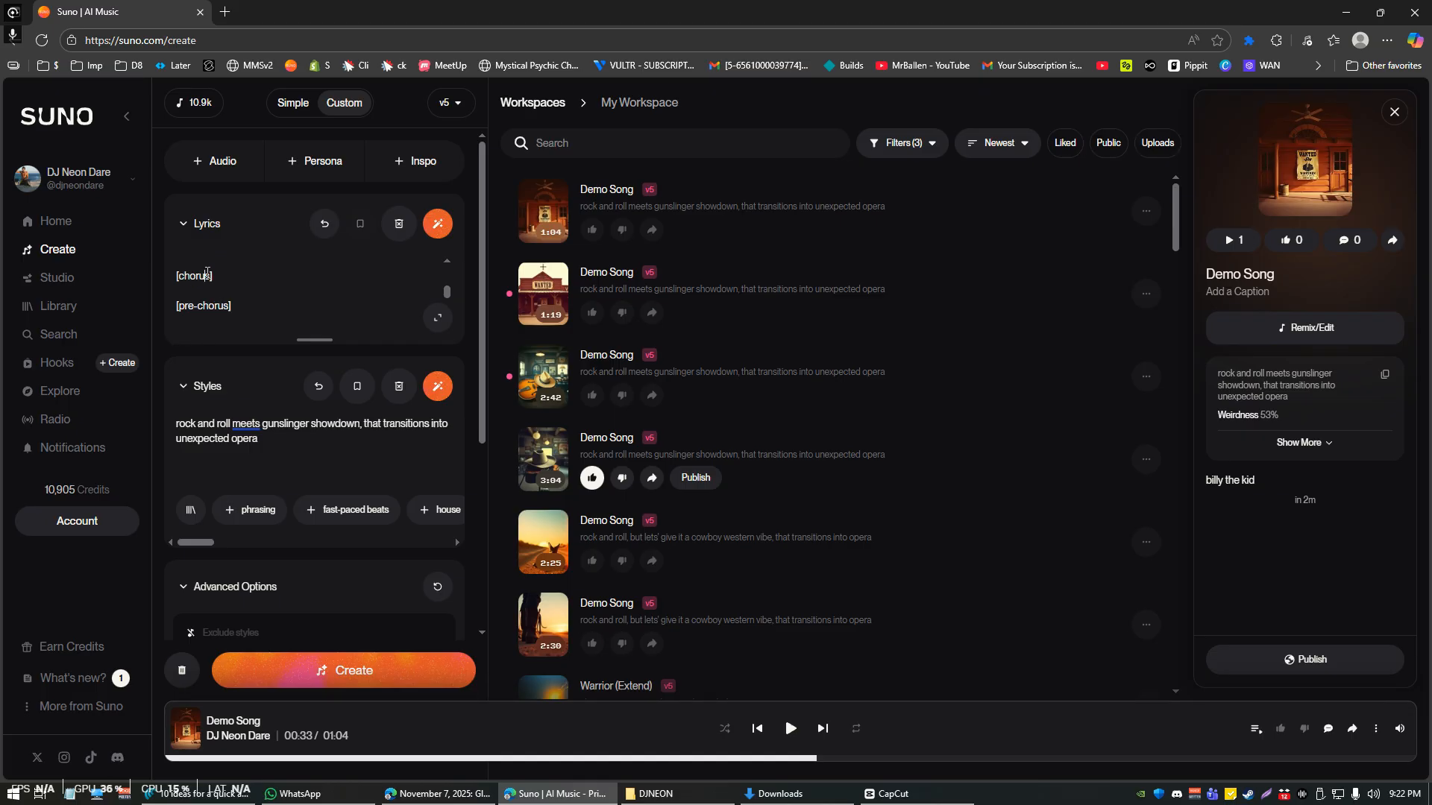
key(Home)
key(Up)
text([drop])
key(Up)
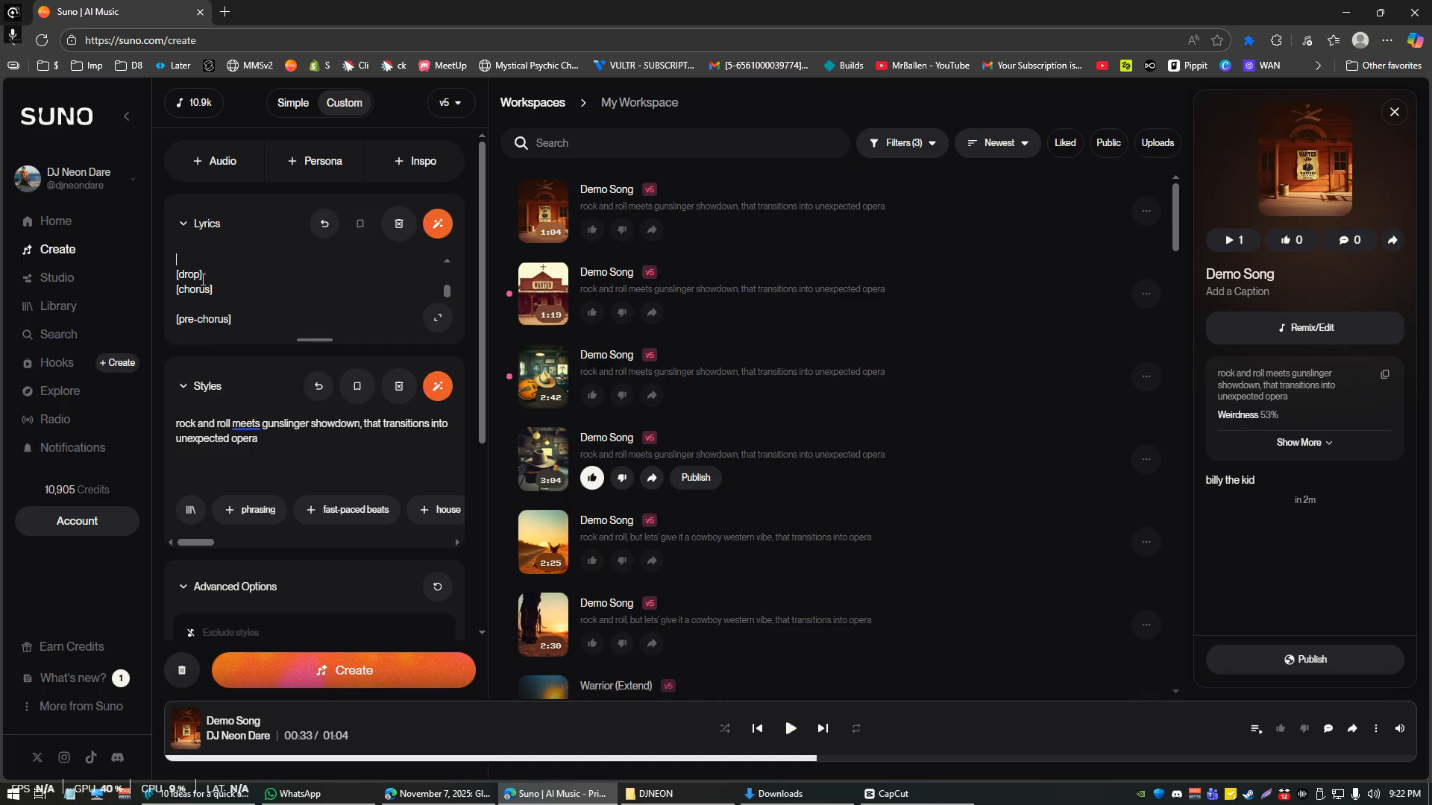
key(Up)
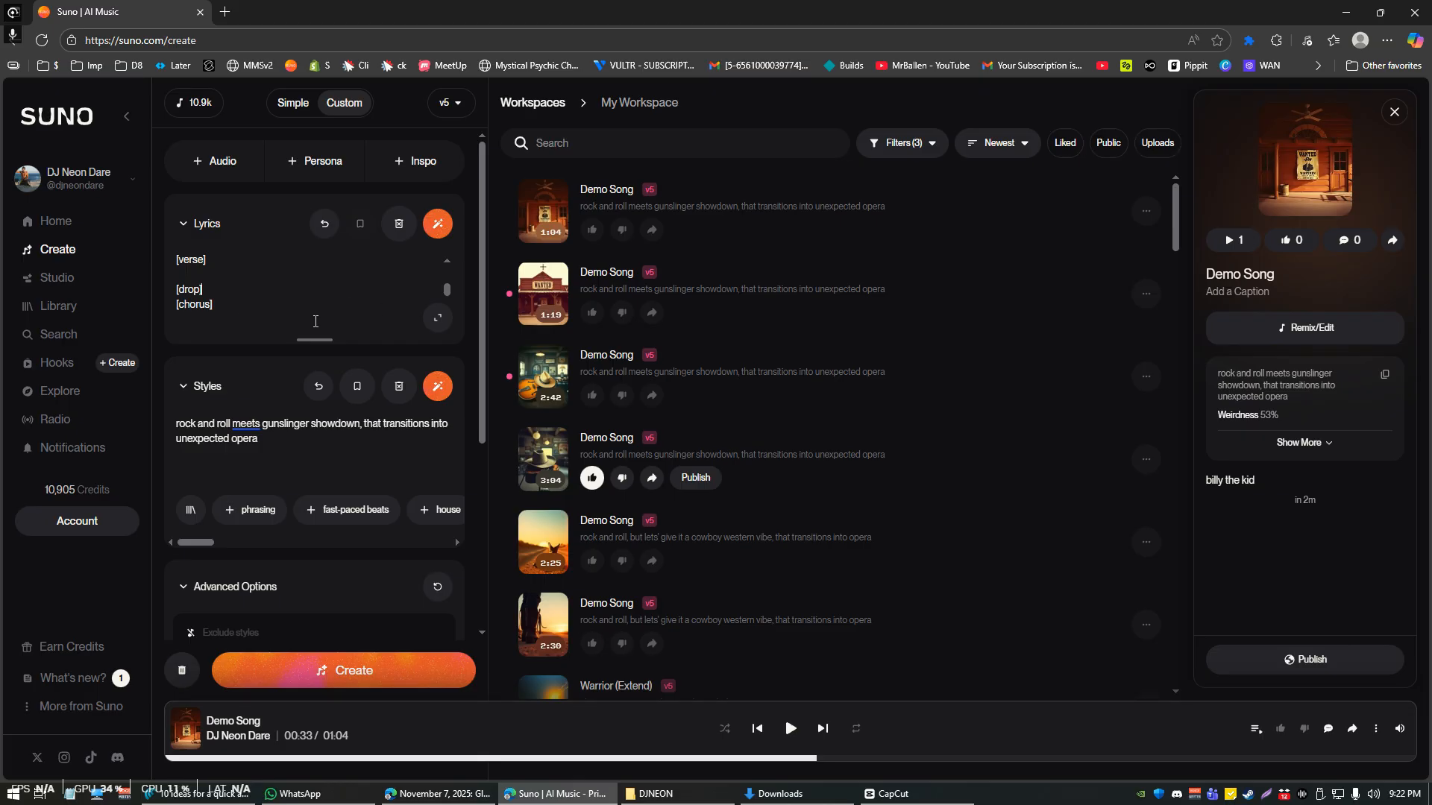
Fill the "[buildup]" section with the word "billy" repeated on consecutive lines.
scroll(278, 304, up, 2)
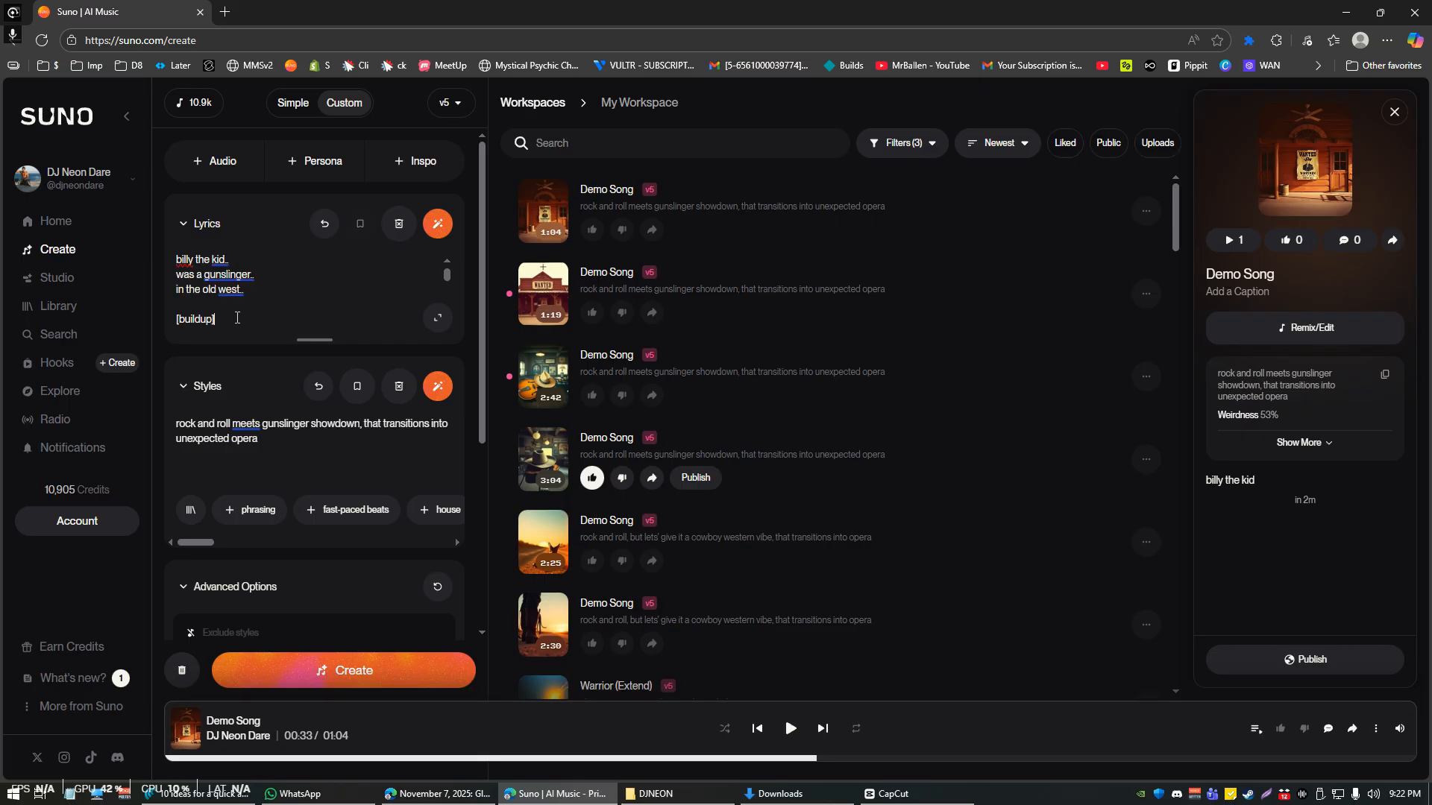
scroll(237, 317, down, 5)
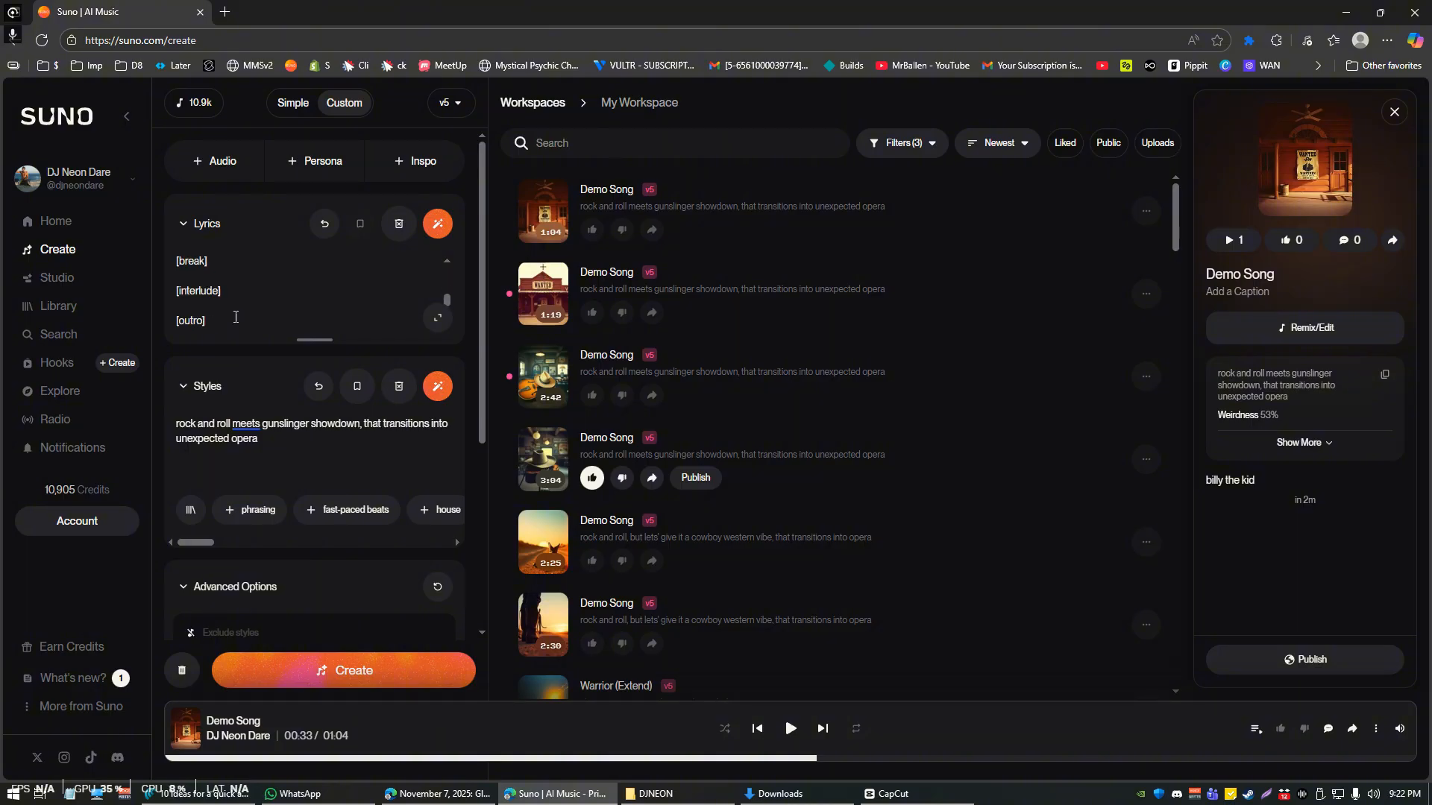
scroll(237, 313, up, 5)
scroll(250, 304, down, 2)
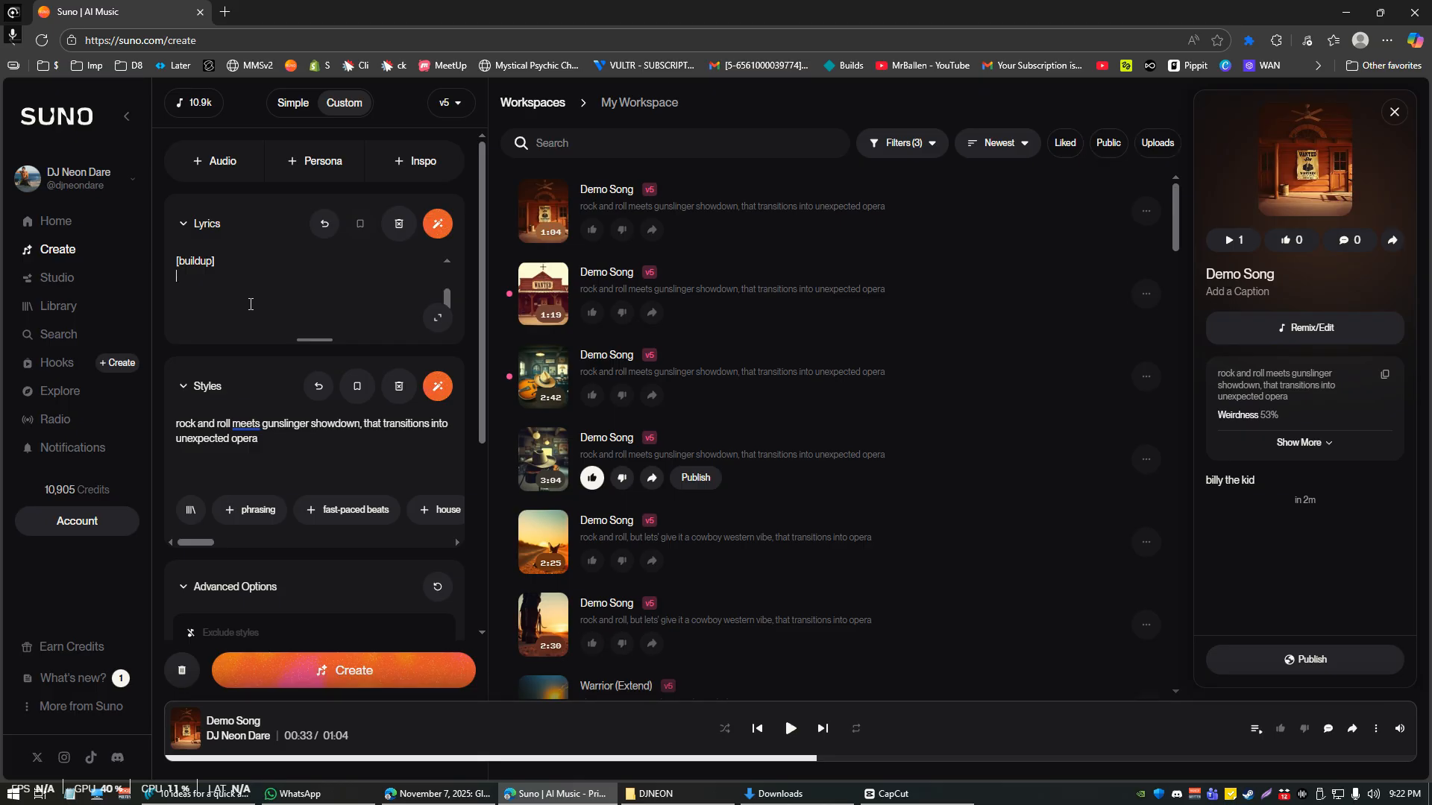
text(billy)
key(shift+Home)
key(ctrl+c)
key(Right)
key(Return)
key(ctrl+v)
key(Return)
key(ctrl+v)
key(Return)
key(ctrl+v)
key(Return)
key(Return)
key(ctrl+v)
key(Return)
key(ctrl+v)
key(Return)
key(ctrl+v)
key(Return)
key(ctrl+v)
scroll(252, 290, up, 1)
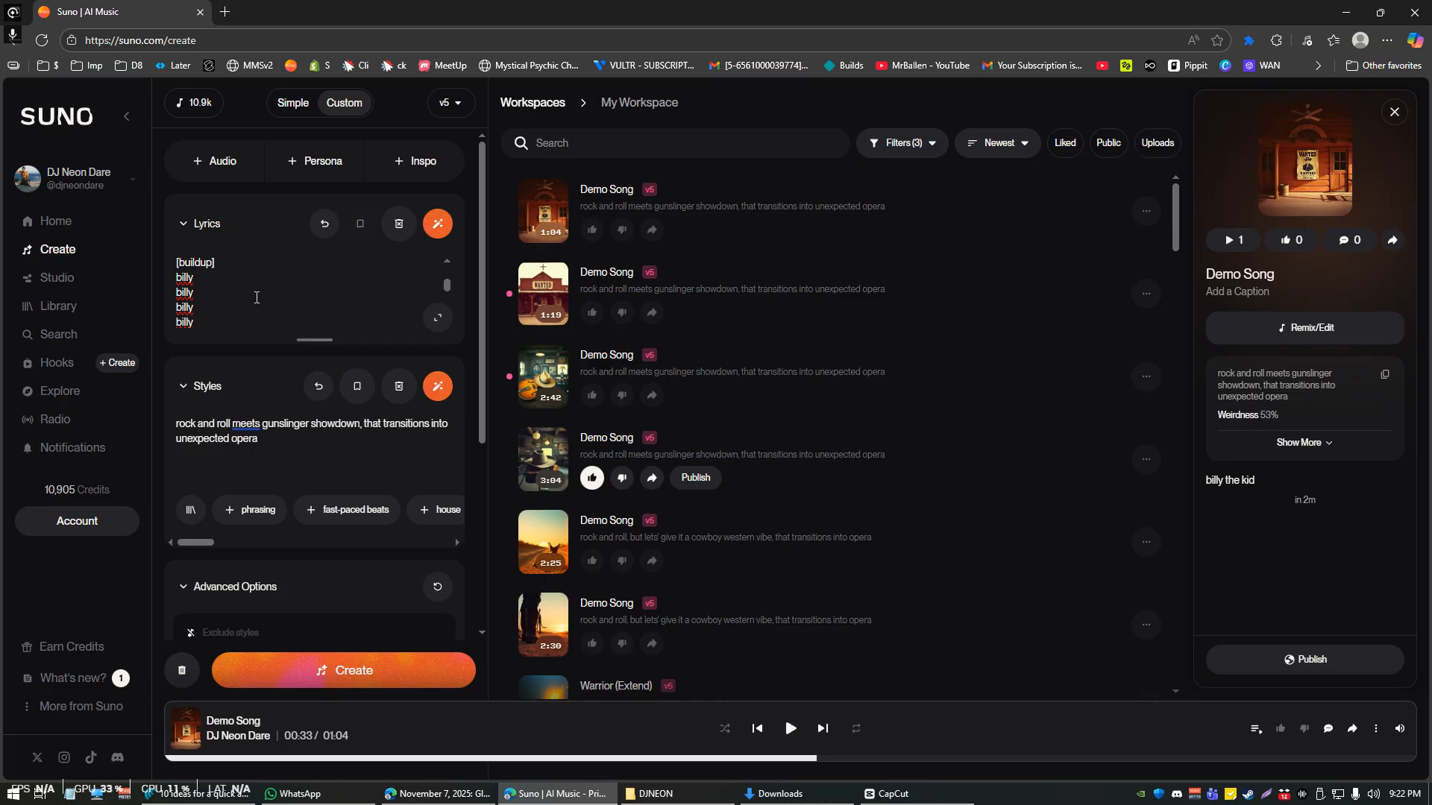
Generate a new Demo Song from the tagged lyrics and point out the "[spoken word]" tag.
scroll(256, 298, up, 5)
click(347, 675)
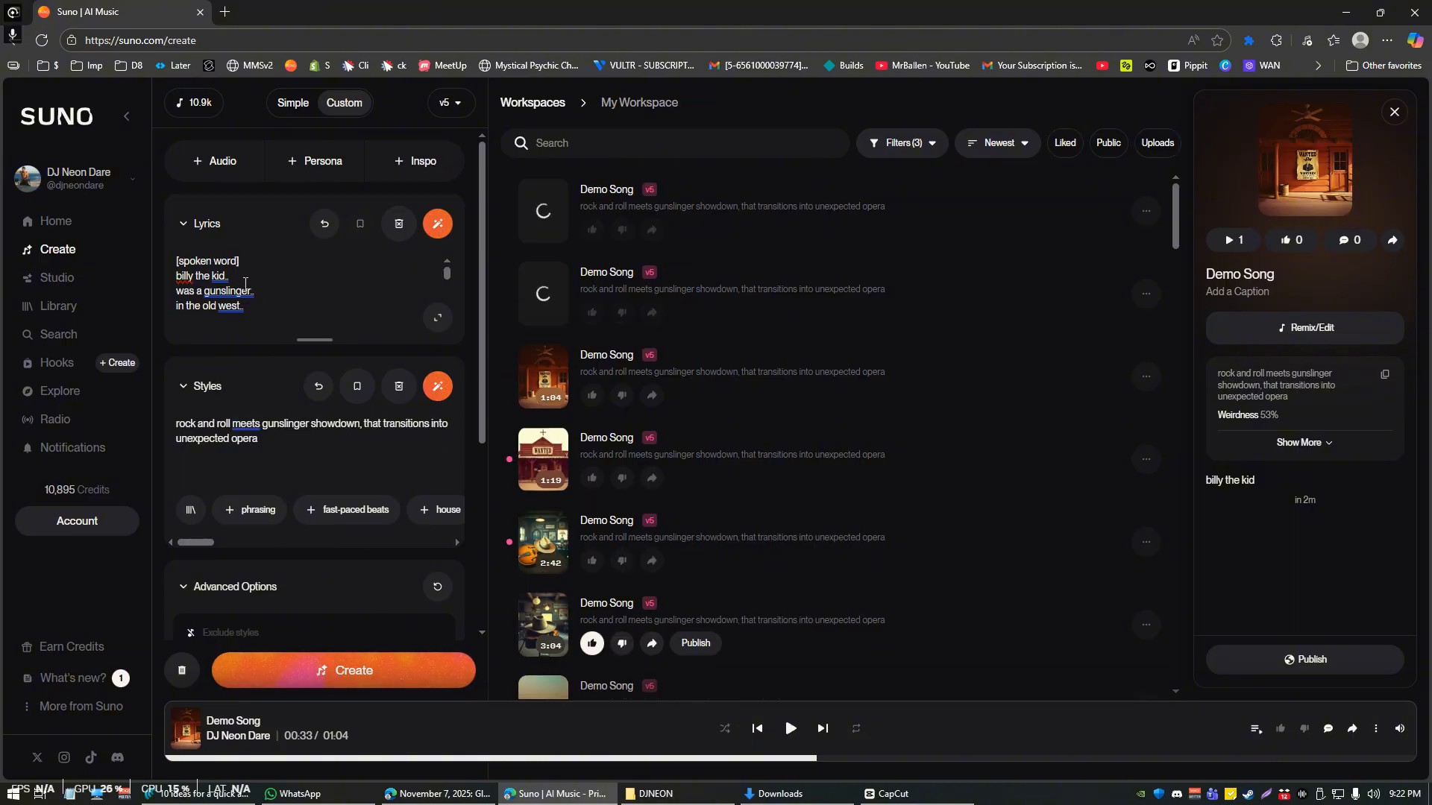
drag(240, 261, 176, 262)
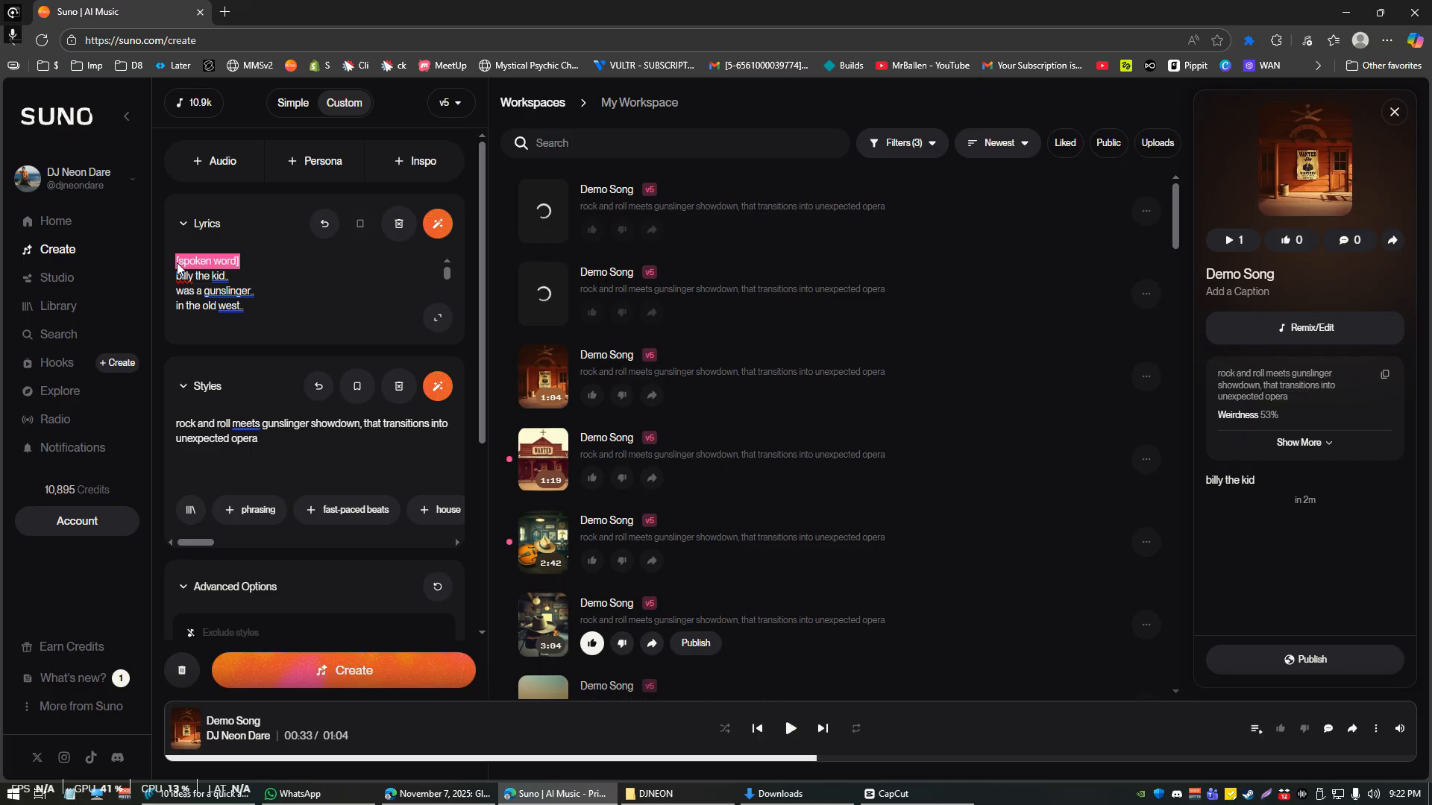
click(246, 264)
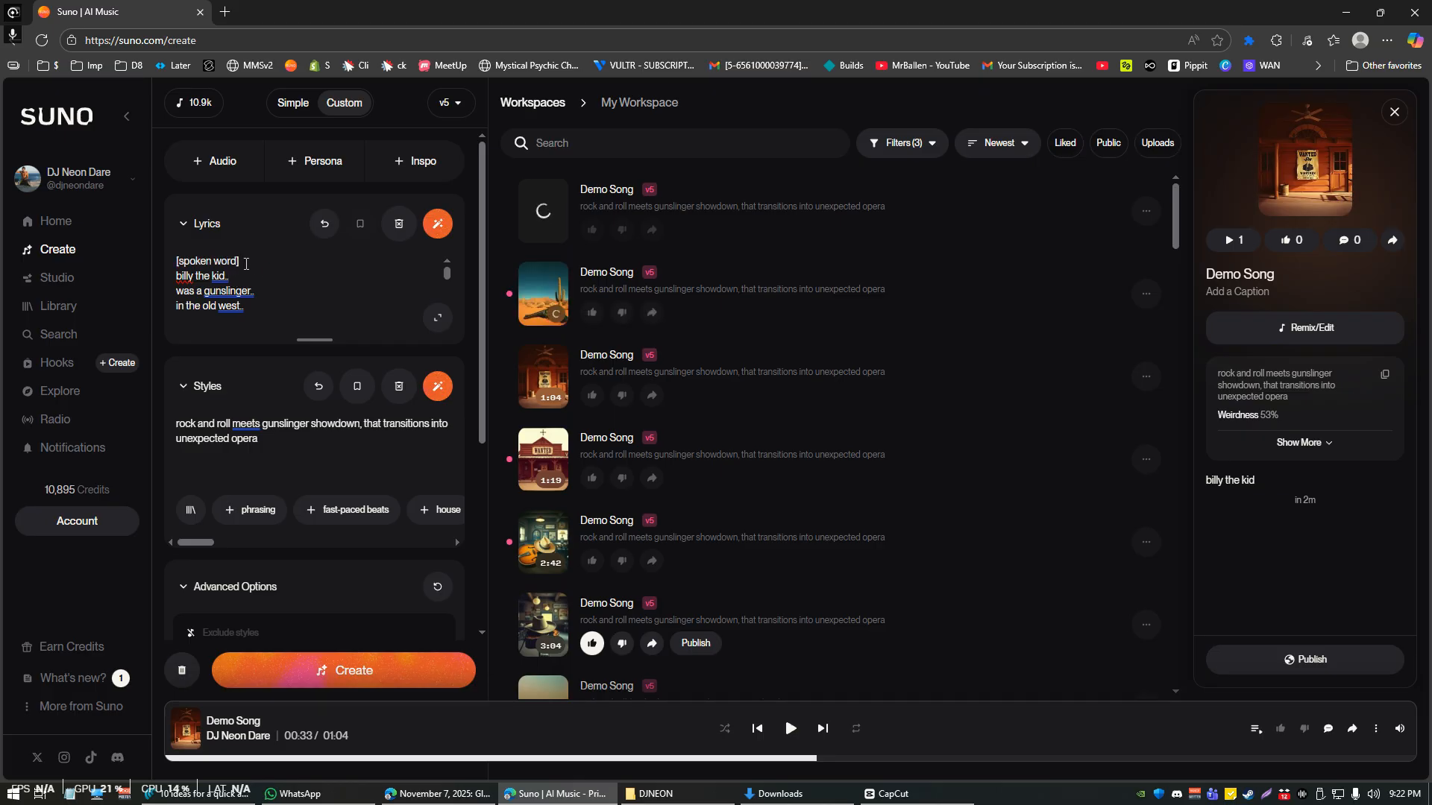
Append "(billy the kid)" in parentheses to the end of the first lyric line.
key(Home)
key(shift+Right)
key(End)
key(Down)
text(()
text(billy the kid)
Insert "backing vocal:" before the parenthesized "billy the kid" on the first lyric line.
key(Left)
key(Left)
key(Left)
key(Left)
key(Left)
key(Left)
key(Left)
key(Left)
key(Left)
key(Left)
key(Left)
key(Left)
text(backing voal:)
key(Left)
key(Left)
key(Left)
key(Left)
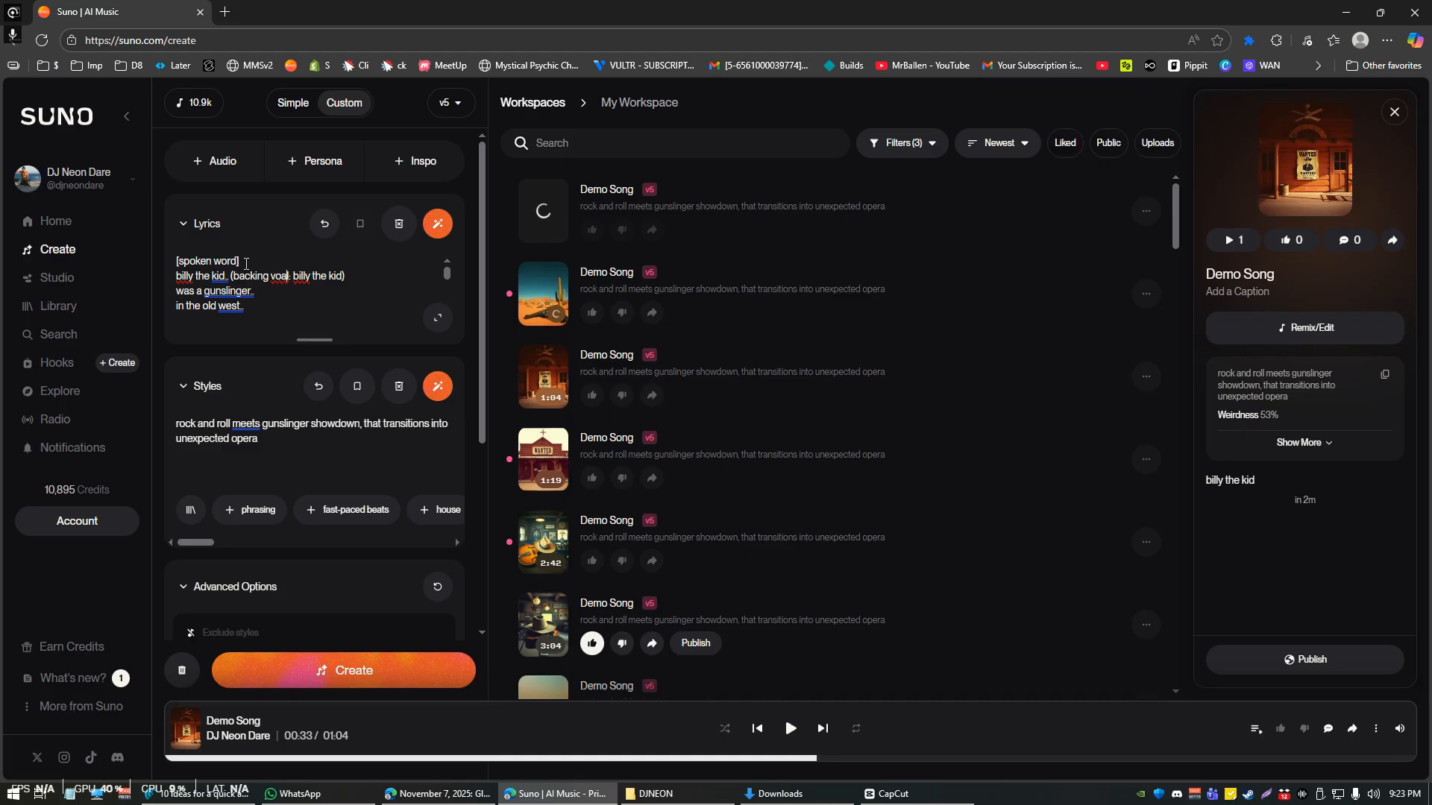
text(c)
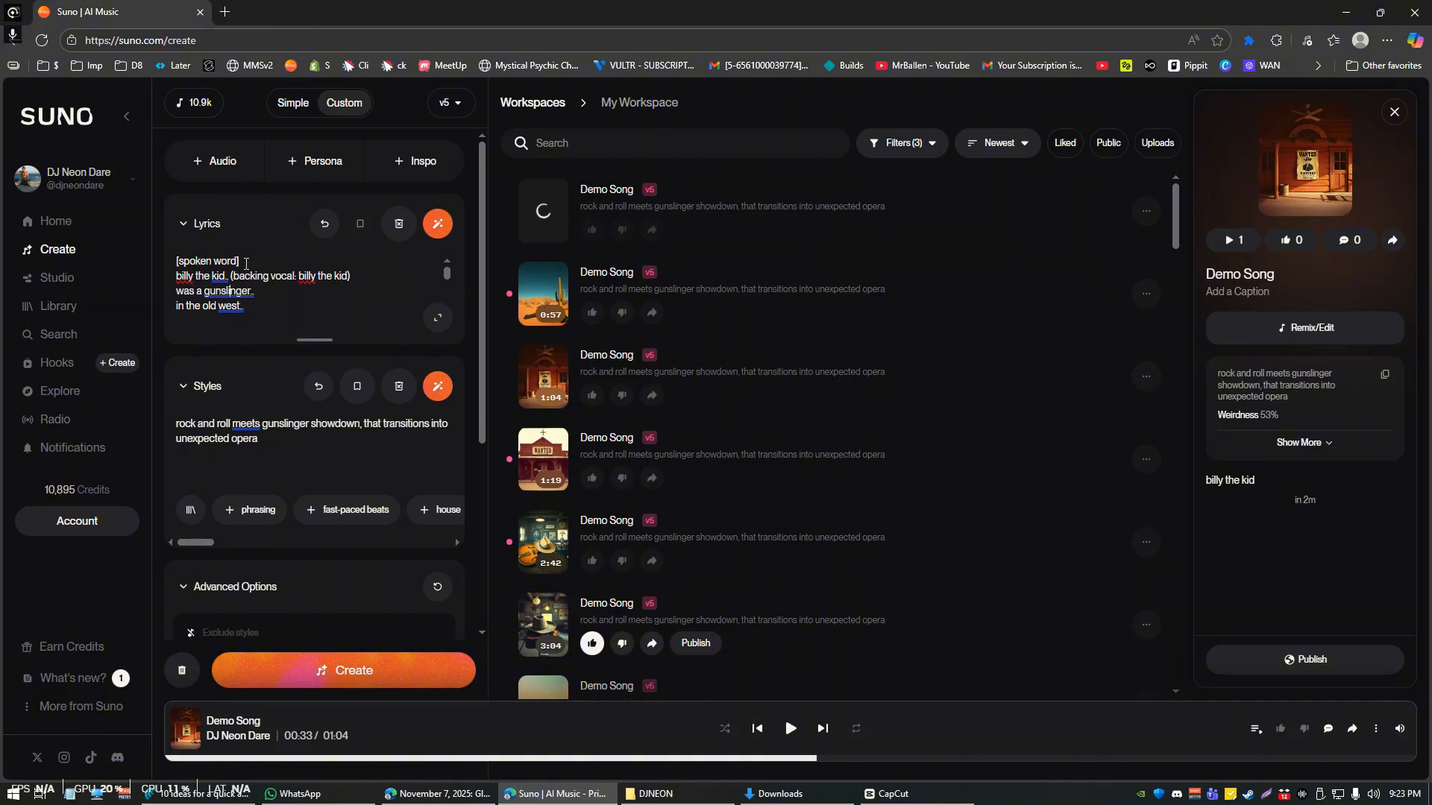
Append "(gunfire sound FX)" to the "was a gunslinger" line and highlight it.
key(End)
text((gunfire sound FX))
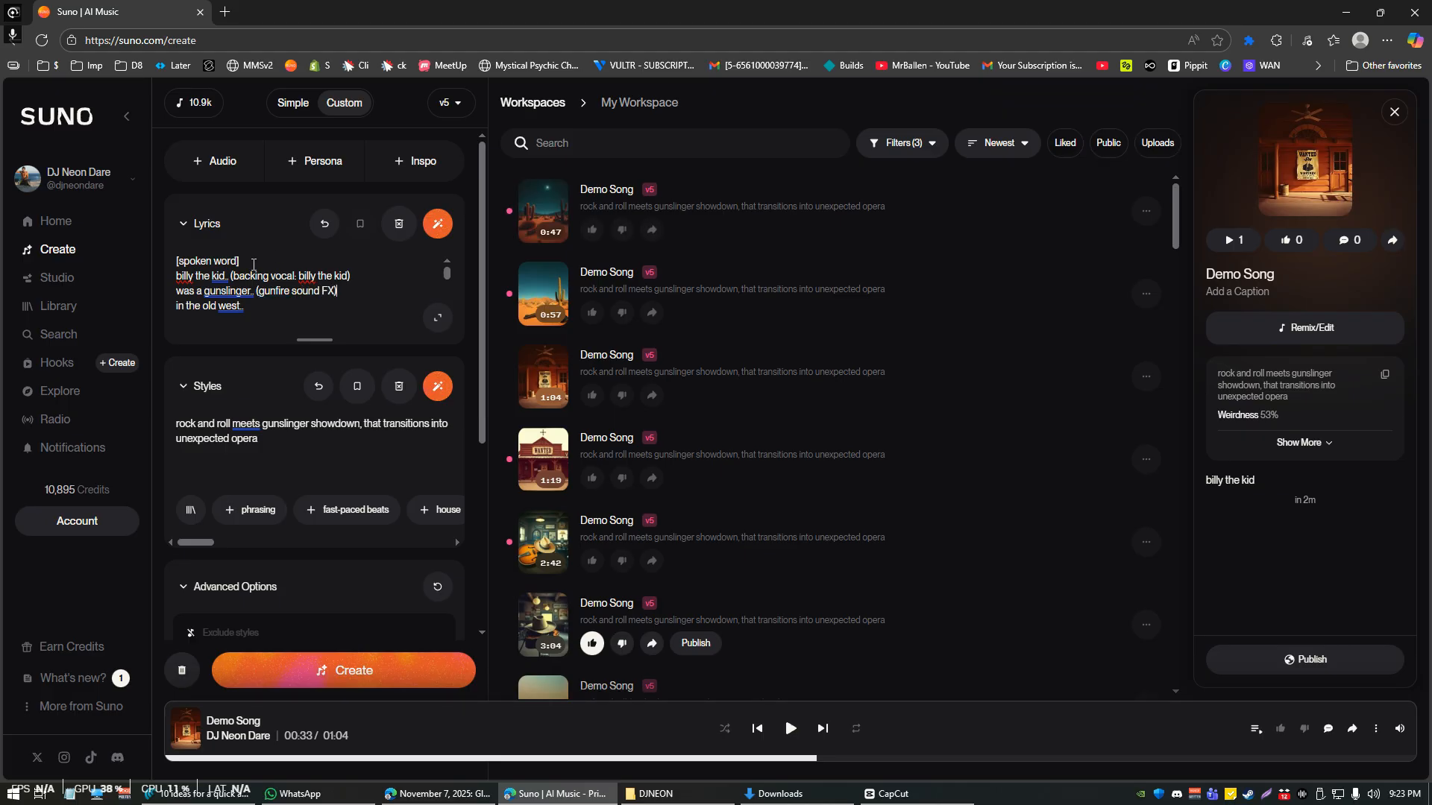
drag(337, 291, 253, 291)
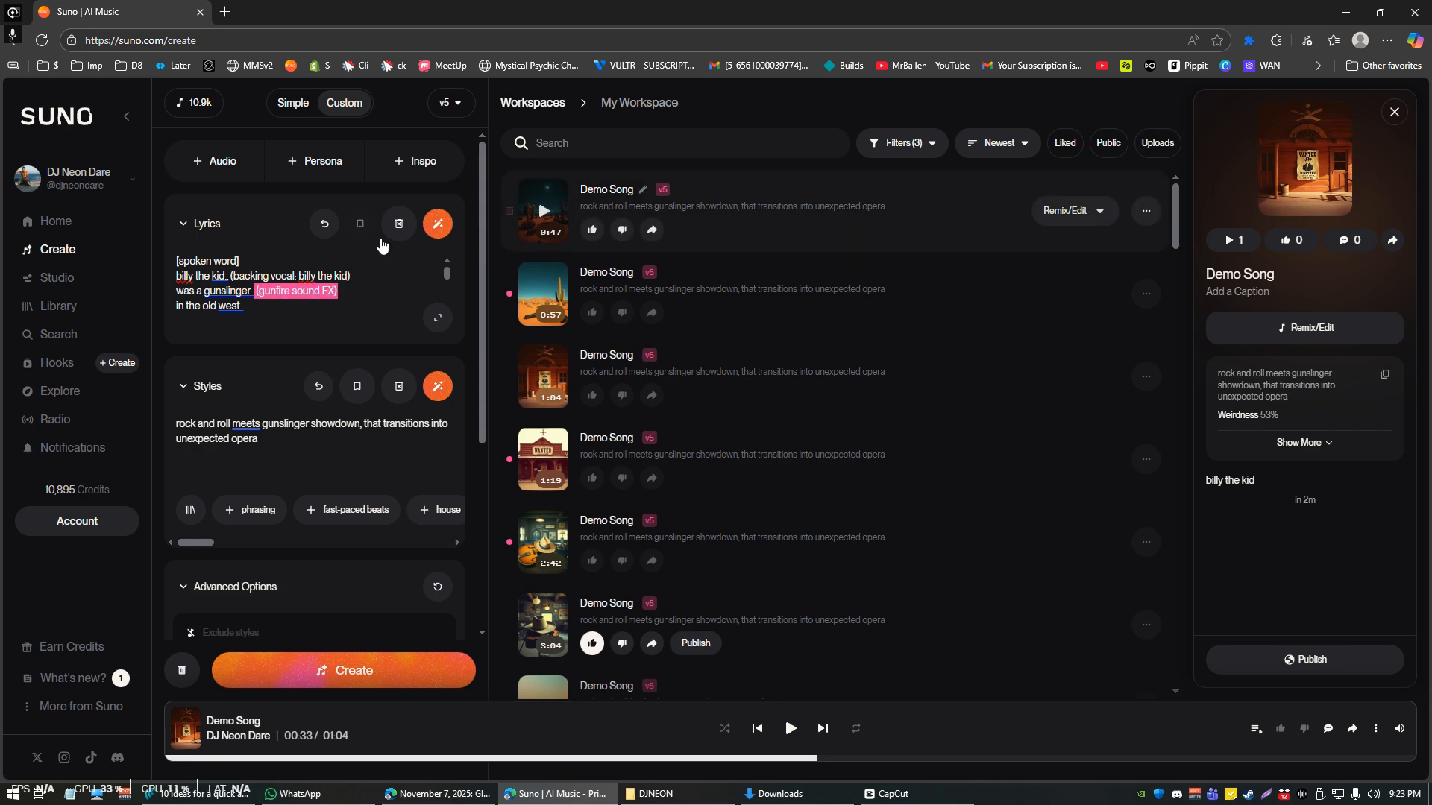
Play the newest 0:47 Demo Song and highlight the "[spoken word]" section in its displayed lyrics.
click(537, 212)
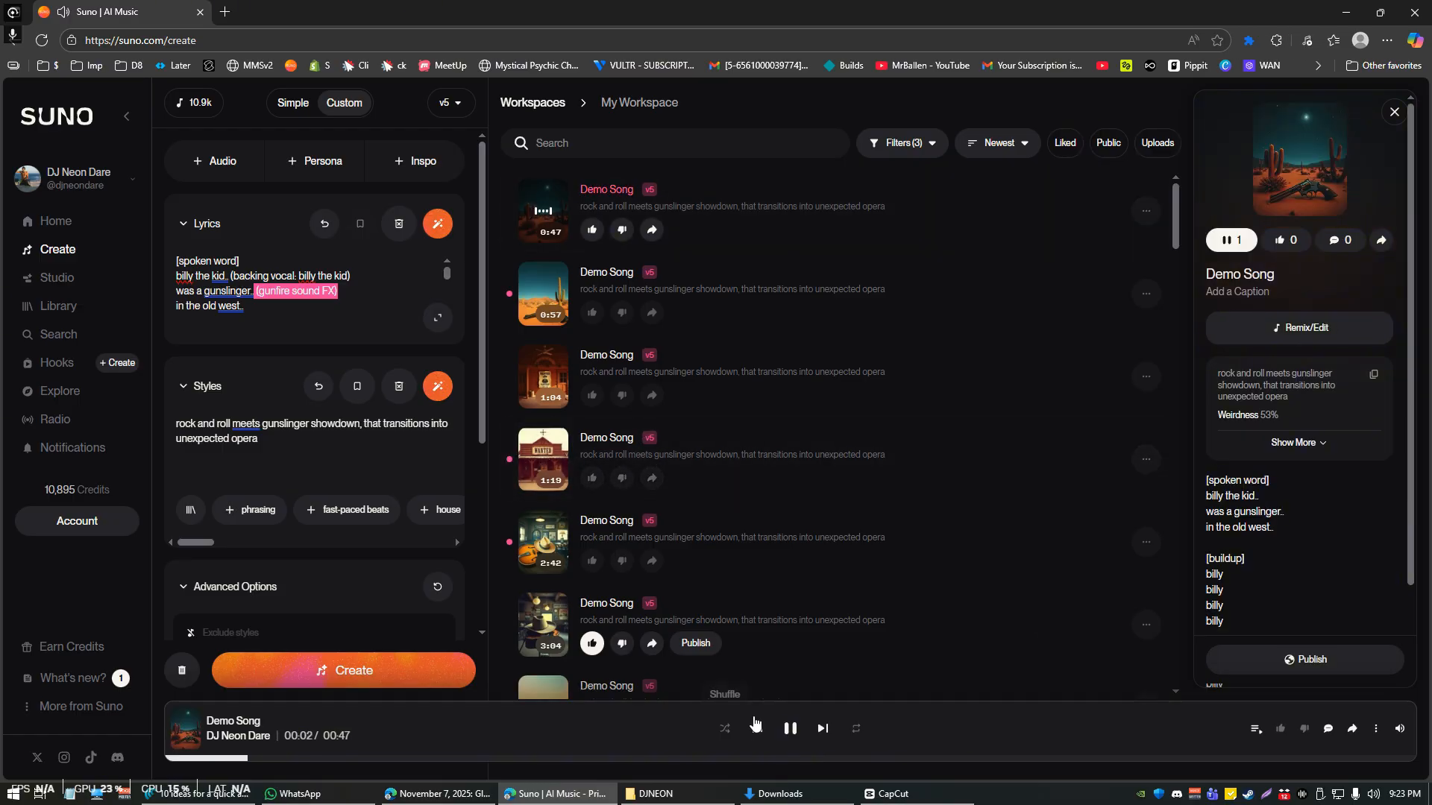
double_click(1235, 502)
triple_click(1235, 483)
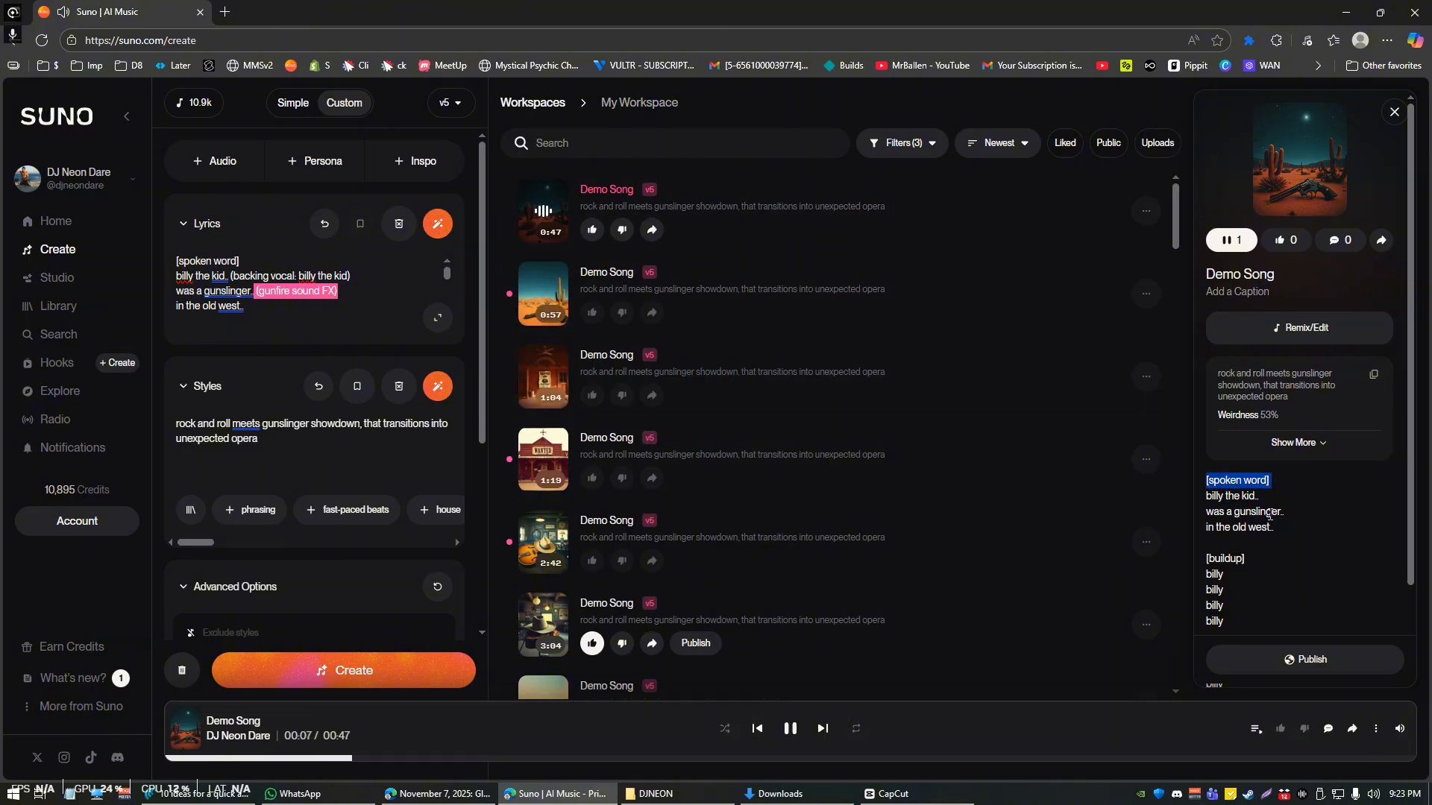
drag(1280, 512, 1269, 556)
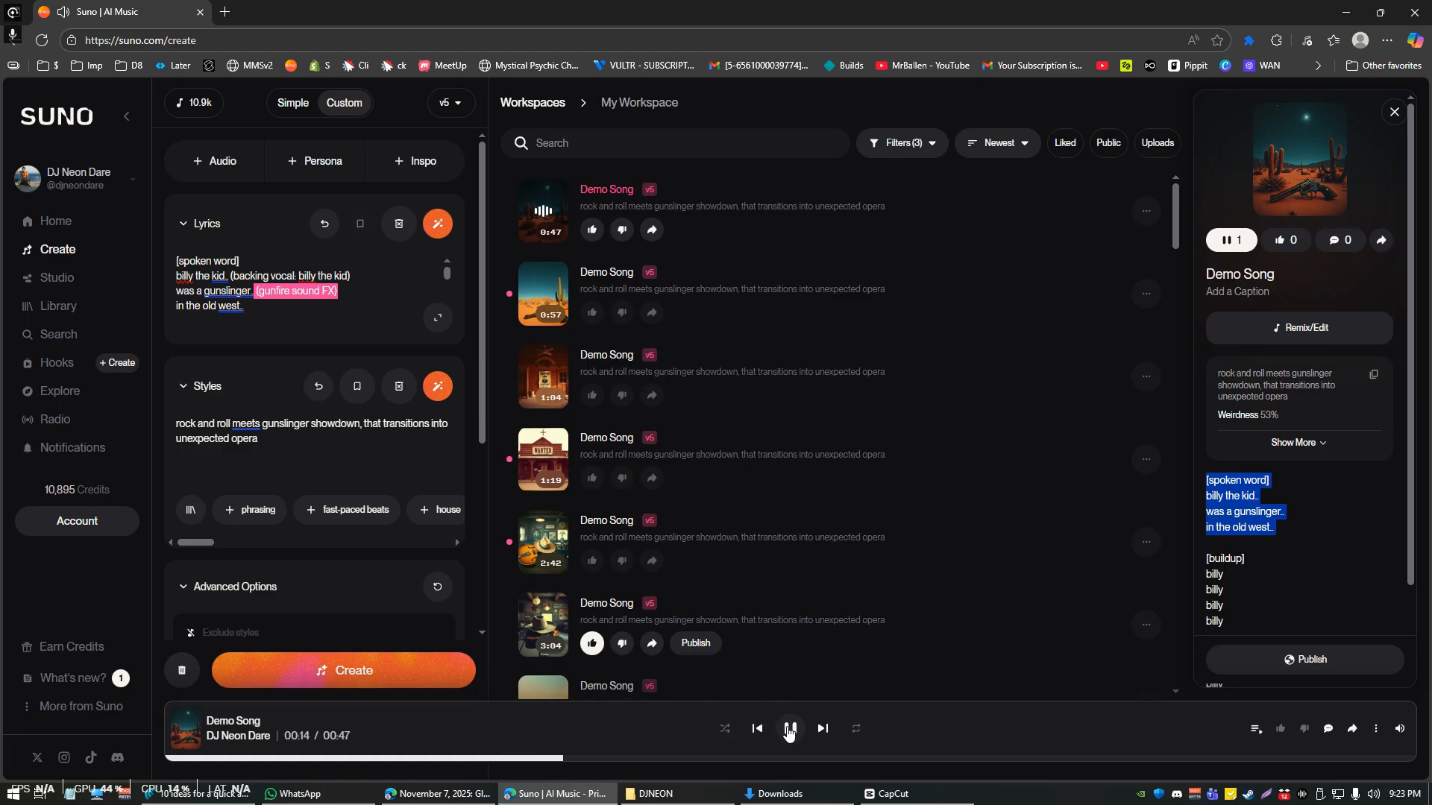
Follow the playback by highlighting the repeated "billy" lines, and point out the "[spoken word]" section and "[buildup]" tag.
drag(1205, 574, 1246, 580)
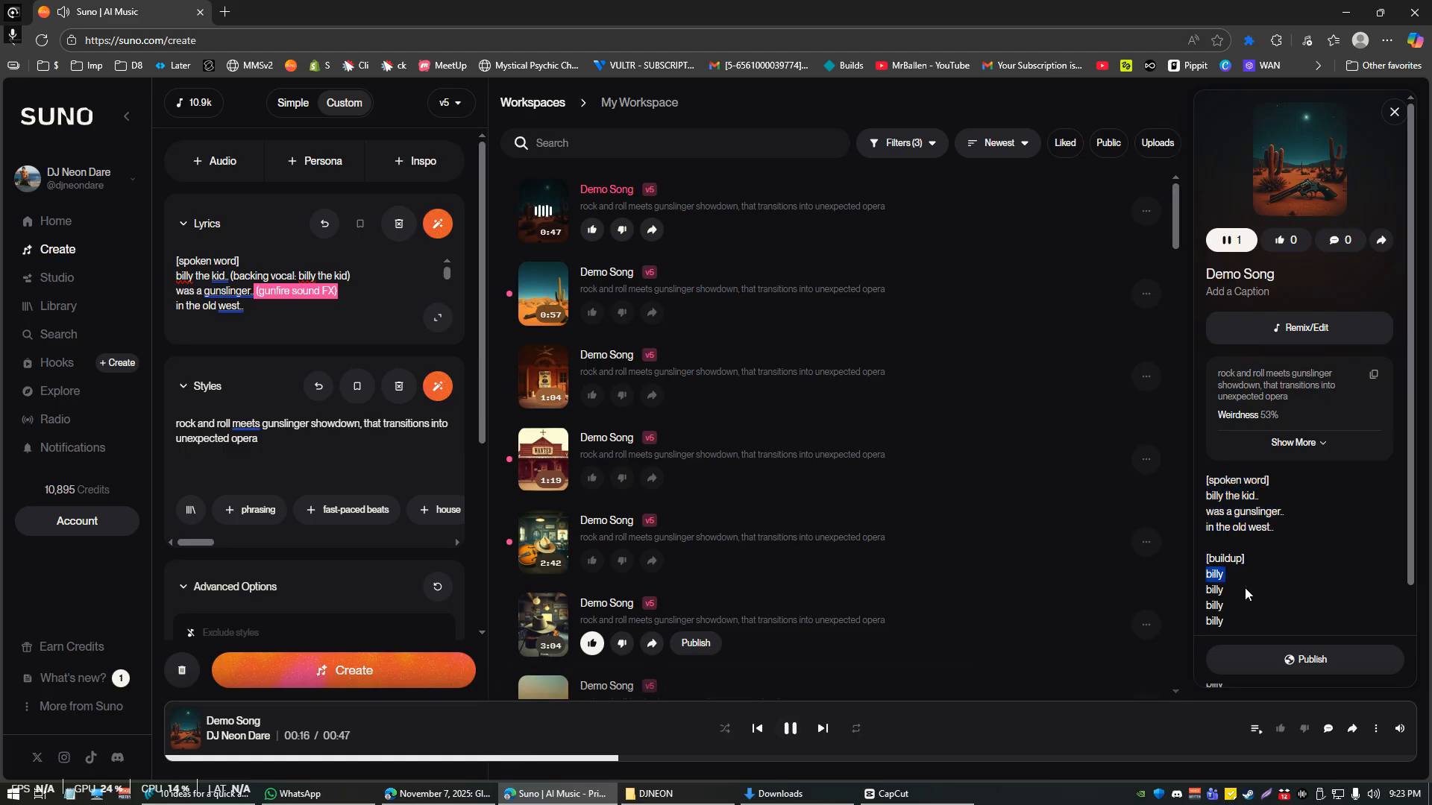
scroll(1245, 588, down, 1)
double_click(1215, 515)
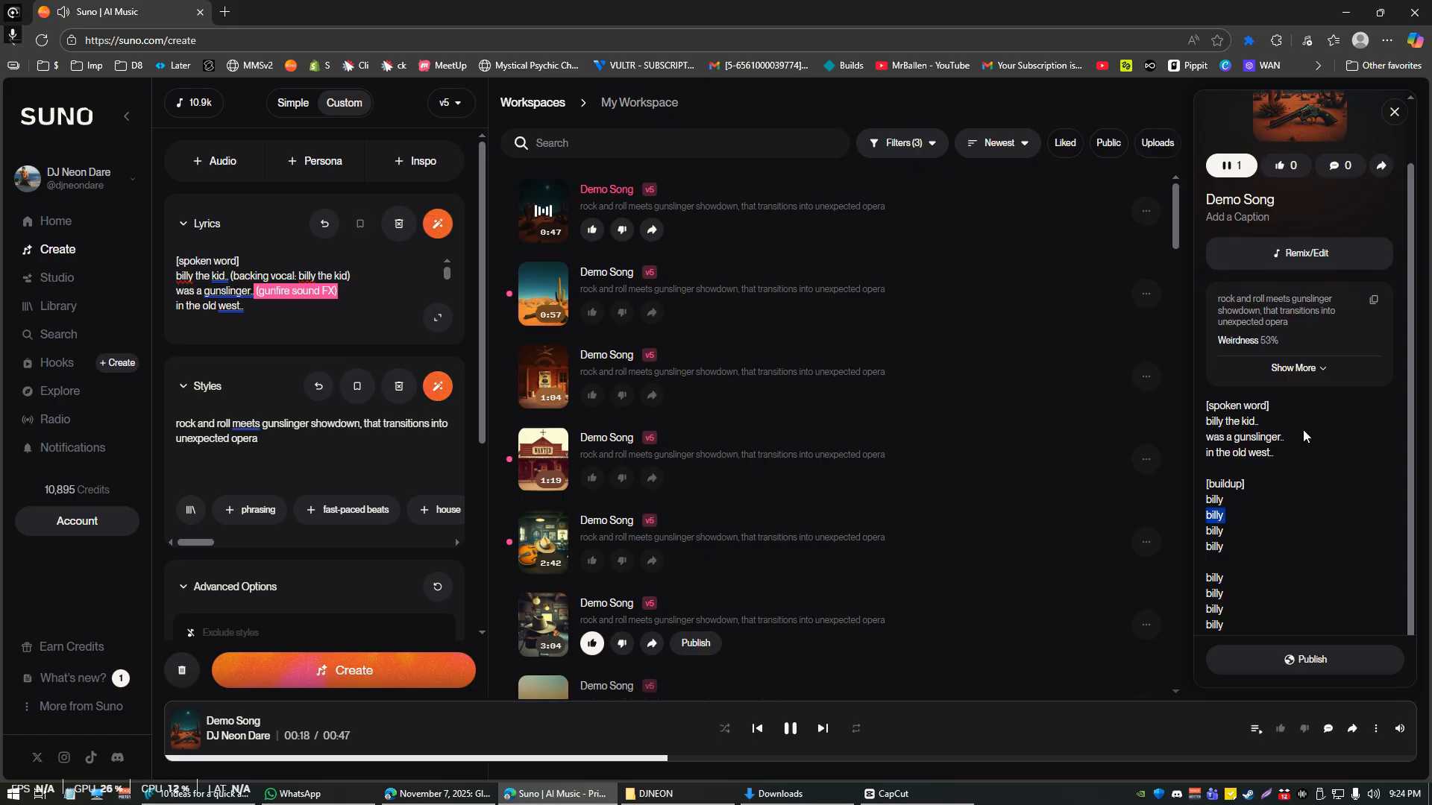
double_click(1215, 530)
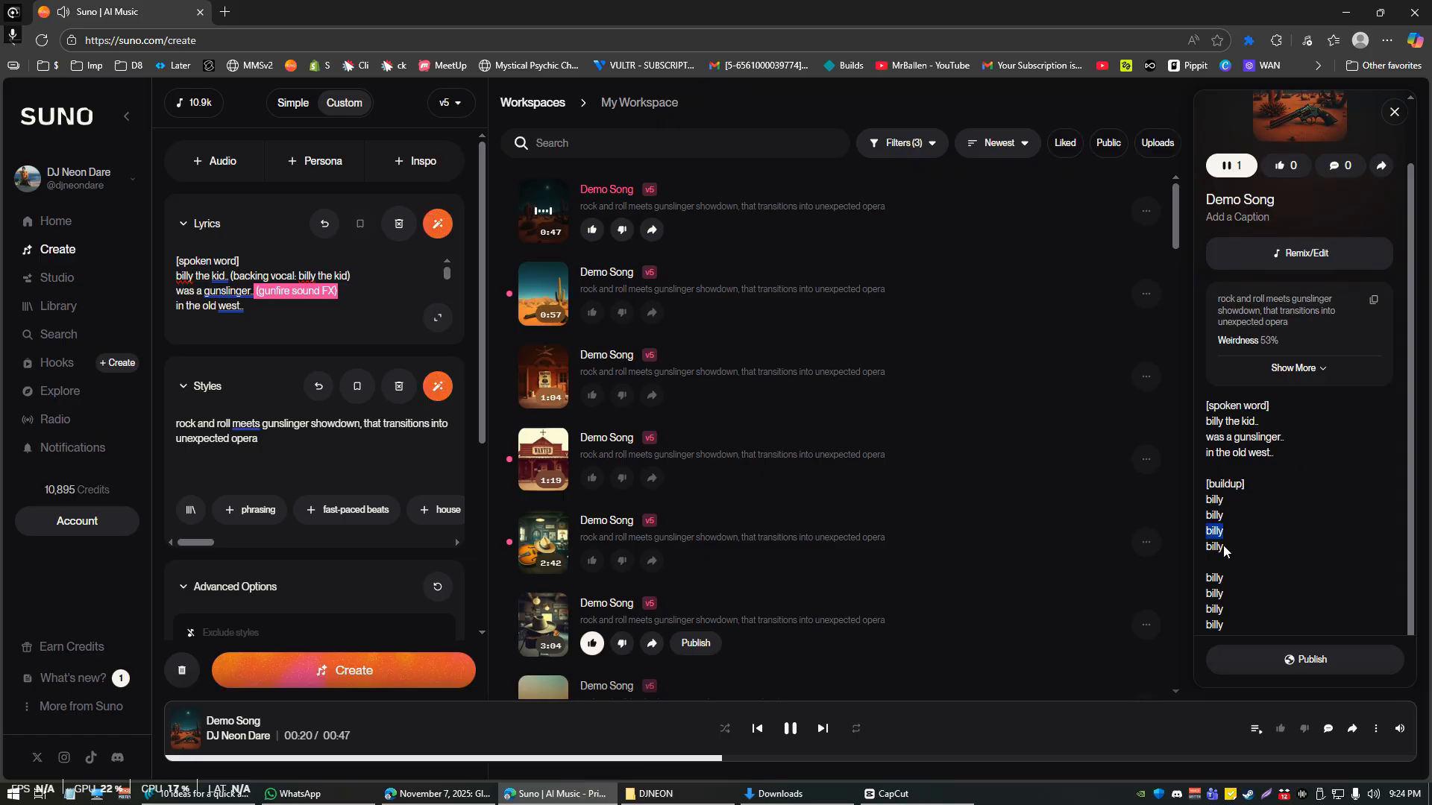
drag(1224, 546, 1229, 550)
scroll(1325, 473, down, 1)
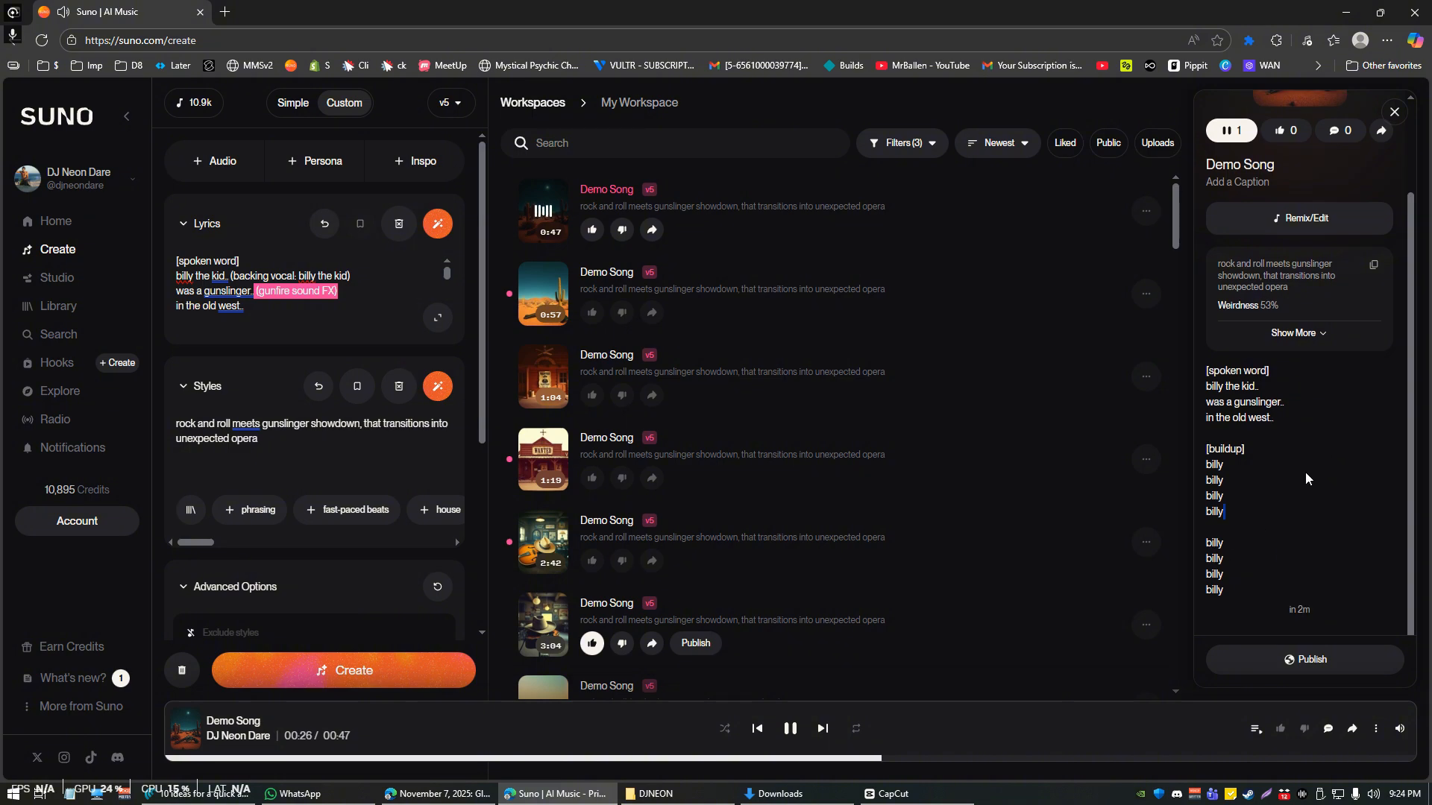
double_click(1209, 547)
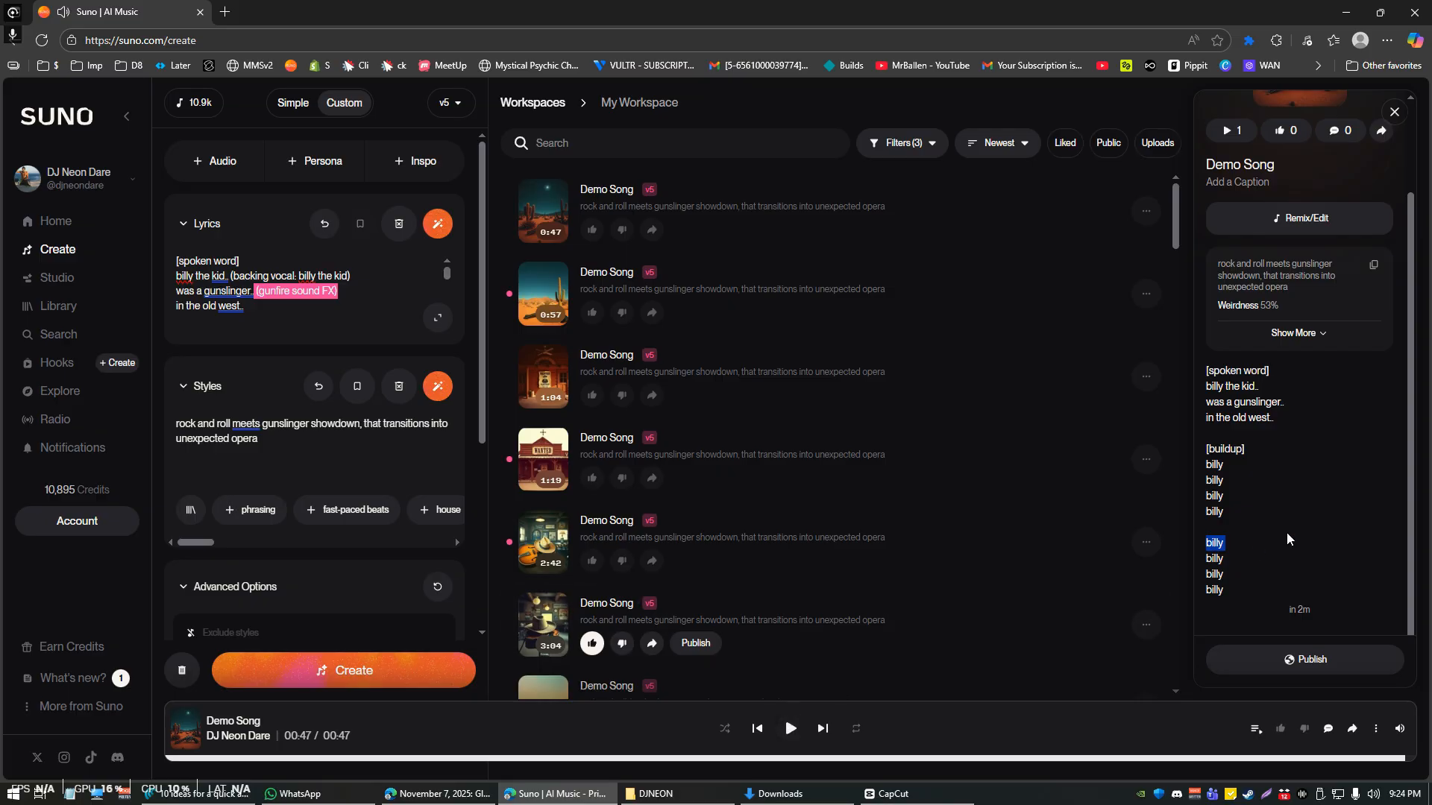
drag(1274, 422, 1203, 370)
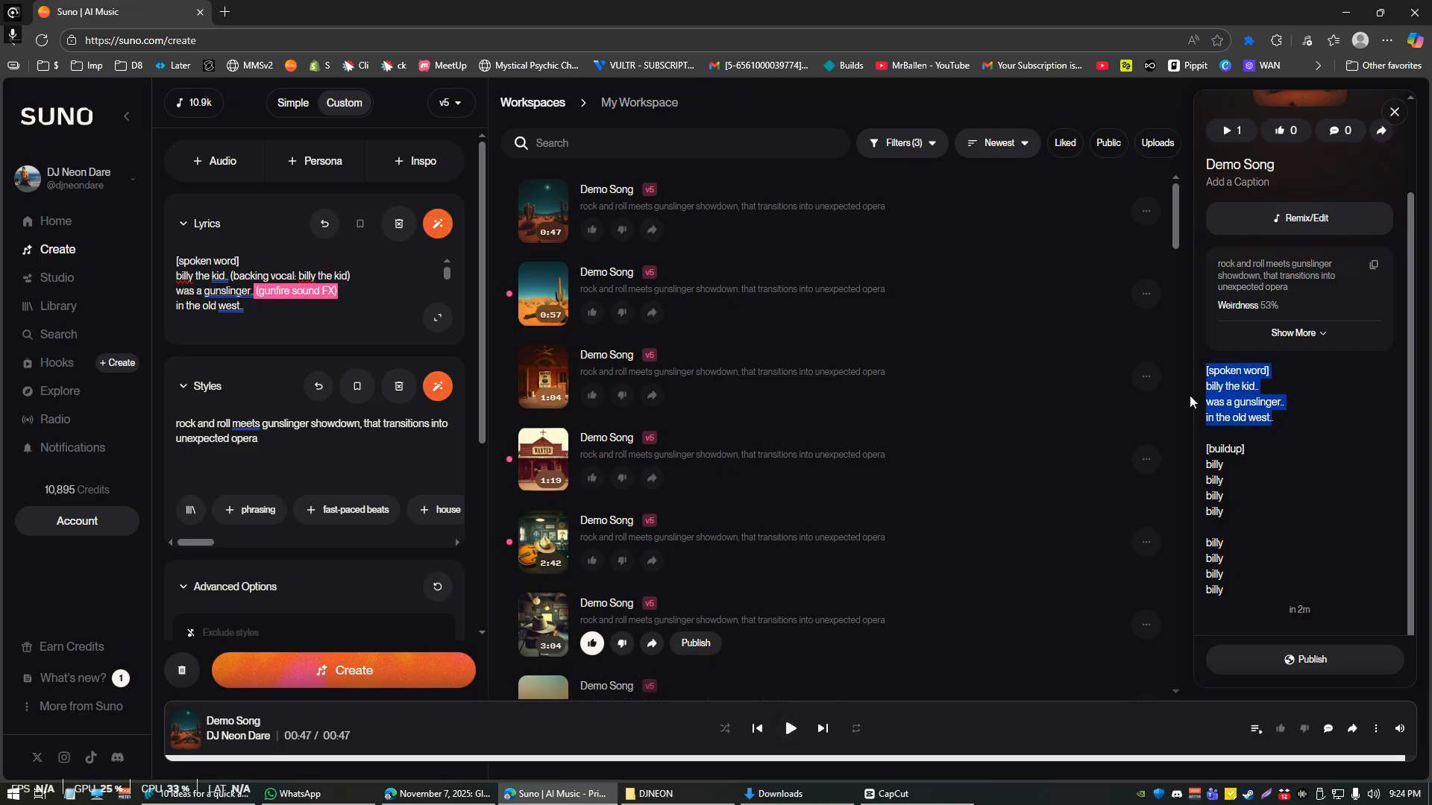
double_click(1228, 452)
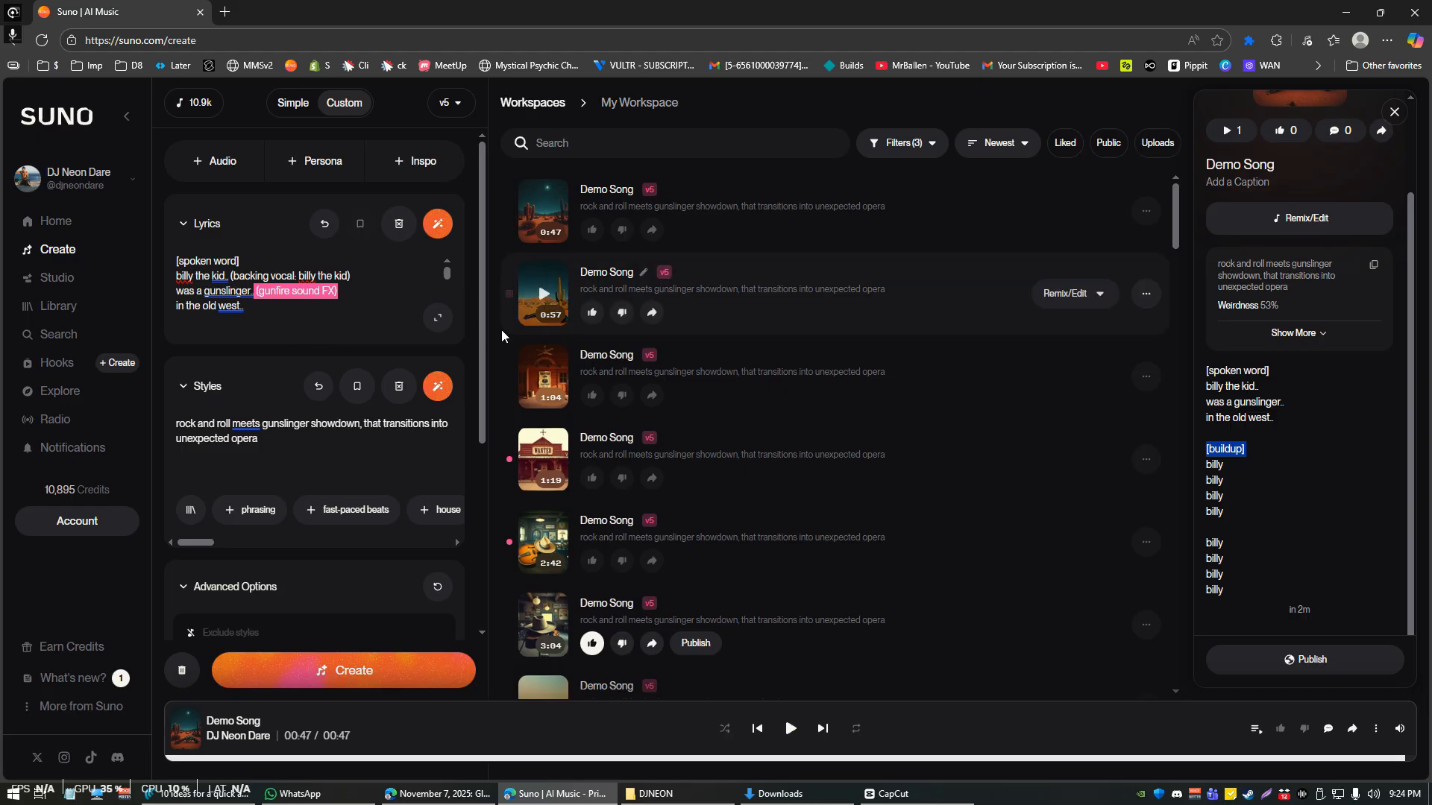
Delete all the text from the song's lyrics.
right_click(222, 299)
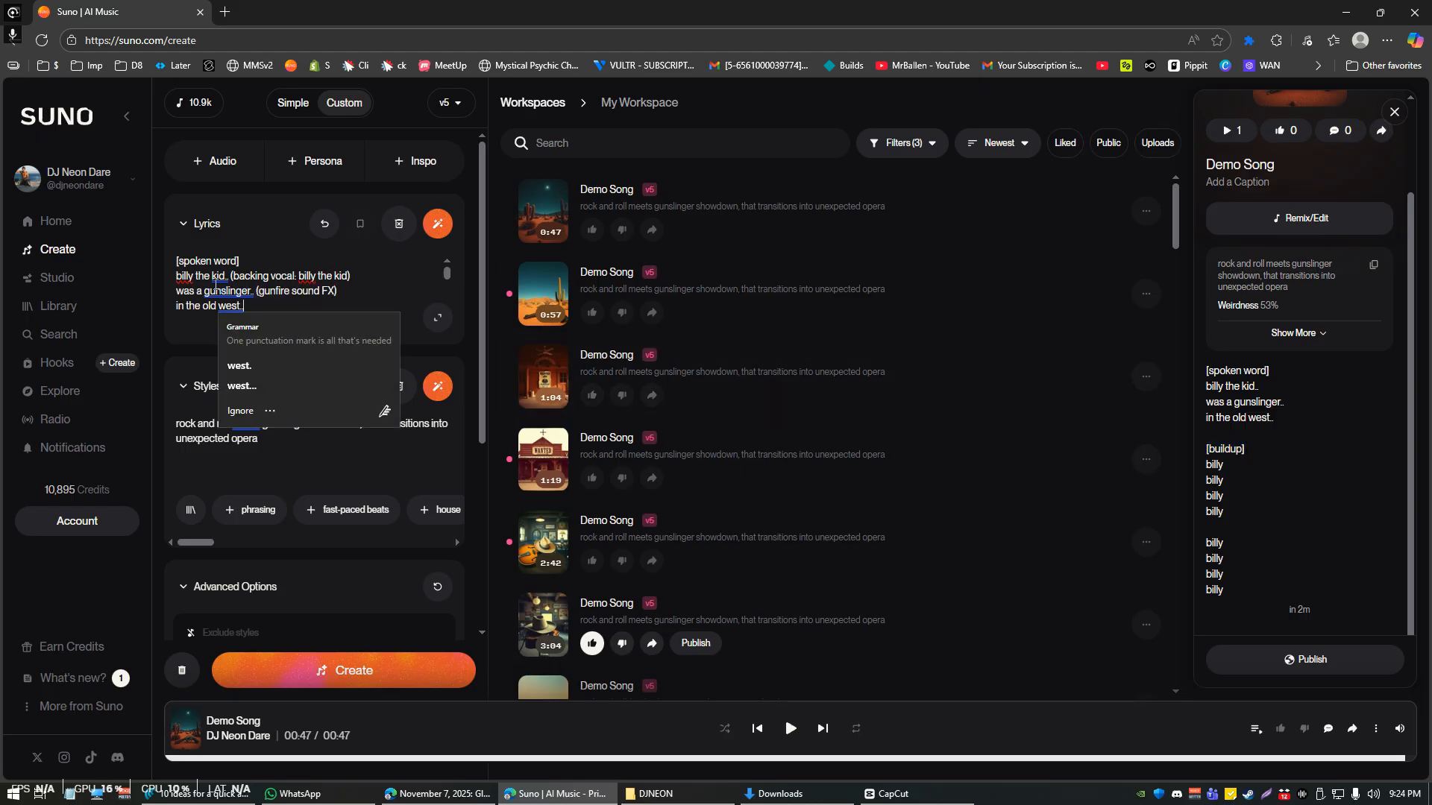
right_click(208, 274)
key(ctrl+a)
key(BackSpace)
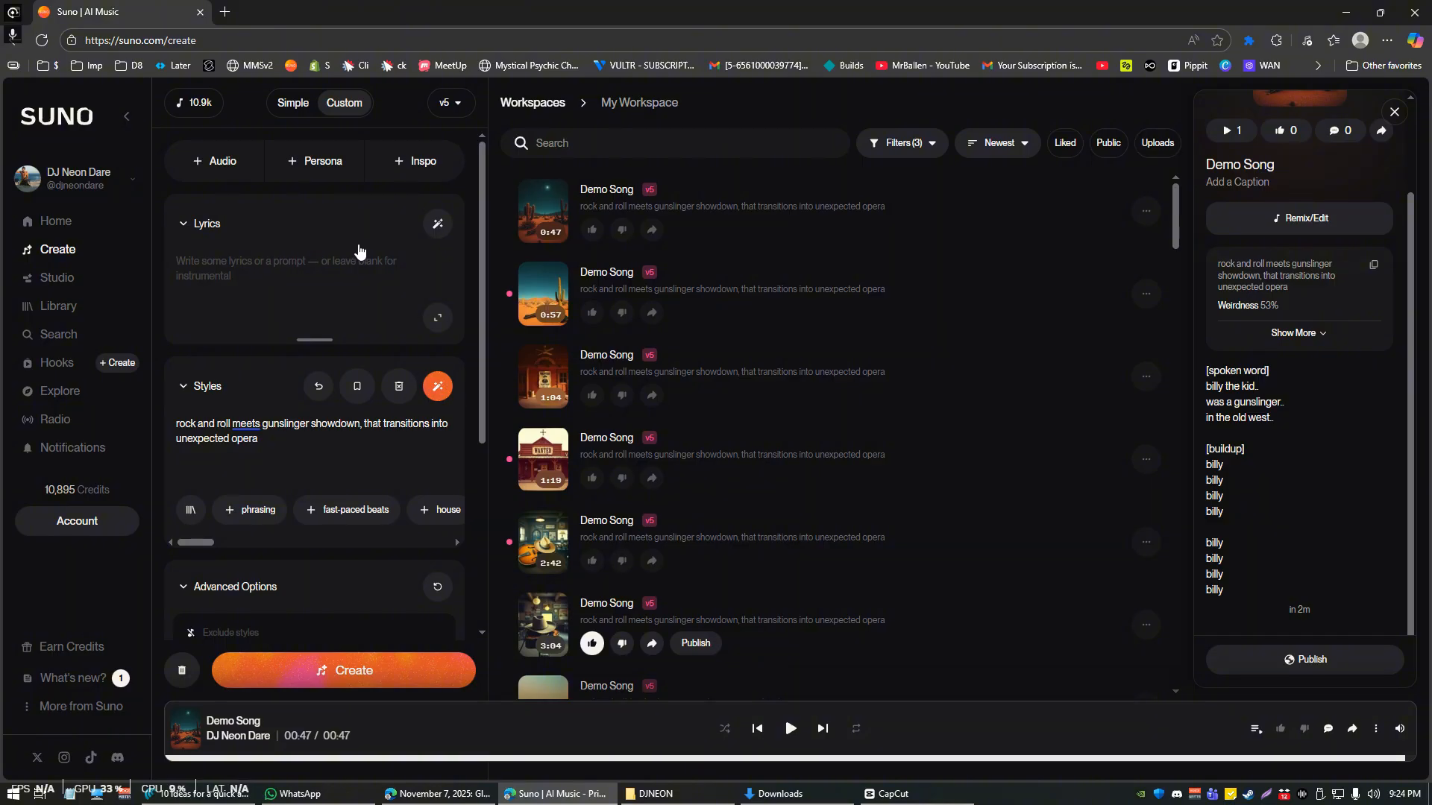
Generate full-song lyrics from the prompt "write a song about billy the kid" and choose the "Ballad of Billy the Kid" version.
click(437, 226)
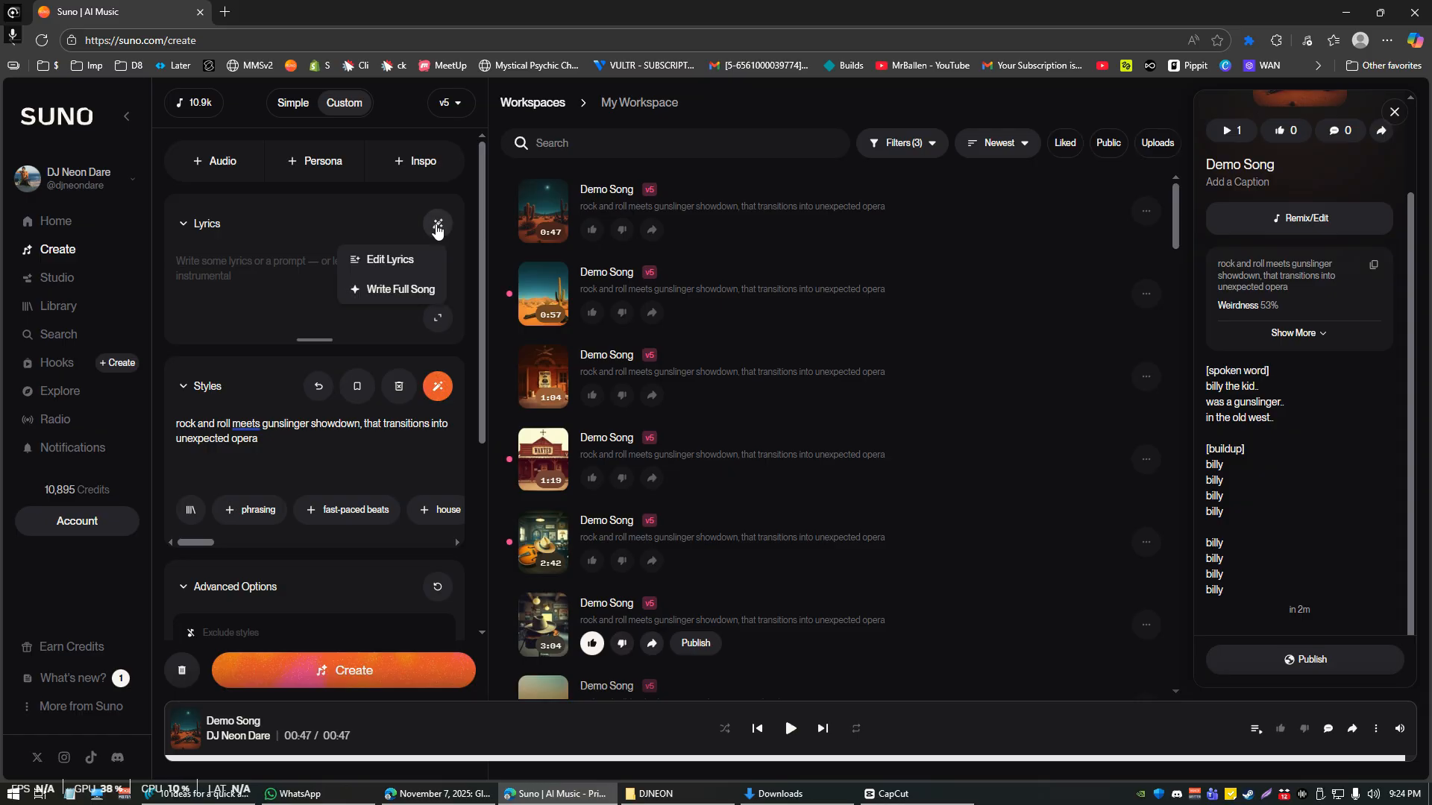
click(389, 291)
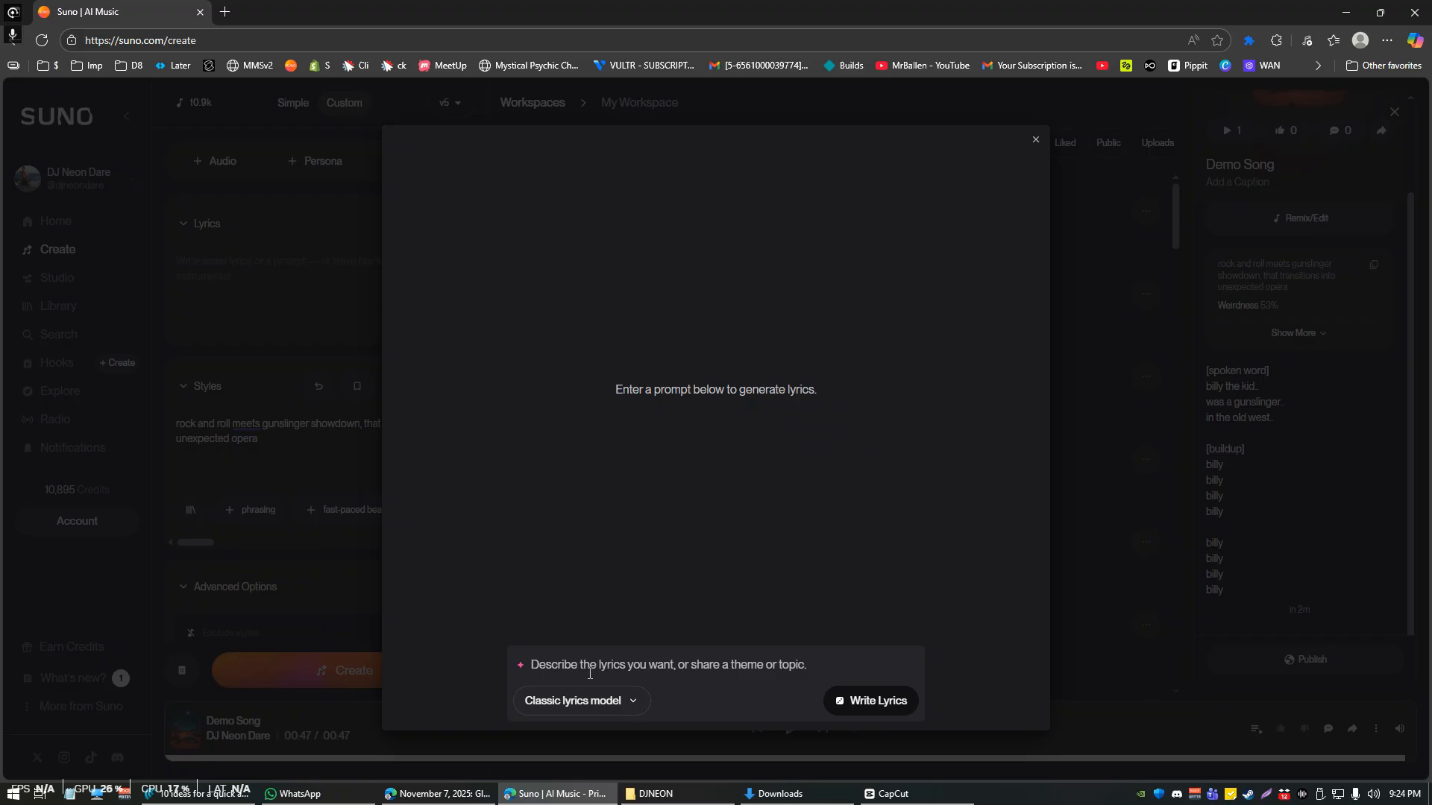
text(write a song a)
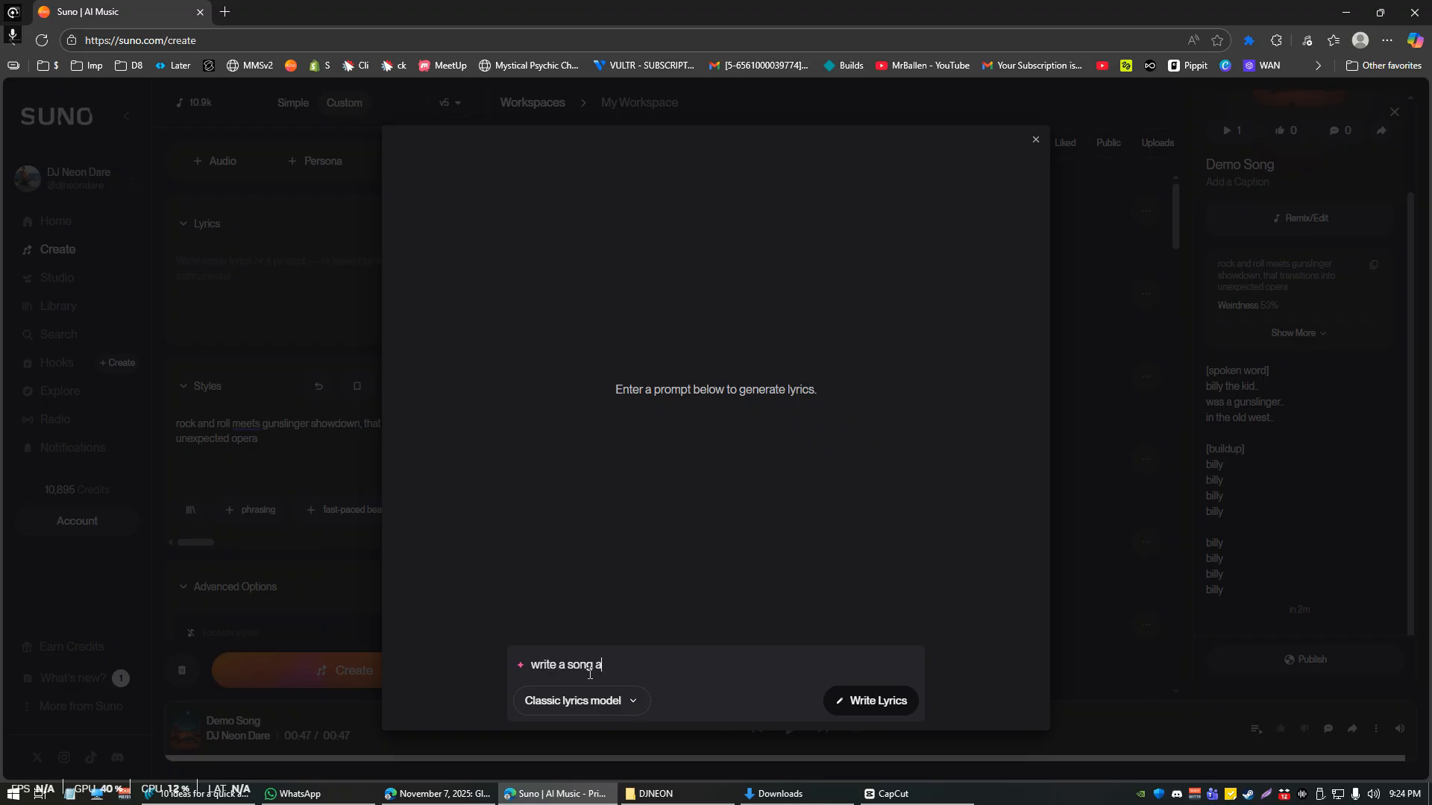
text(bout billy the kid)
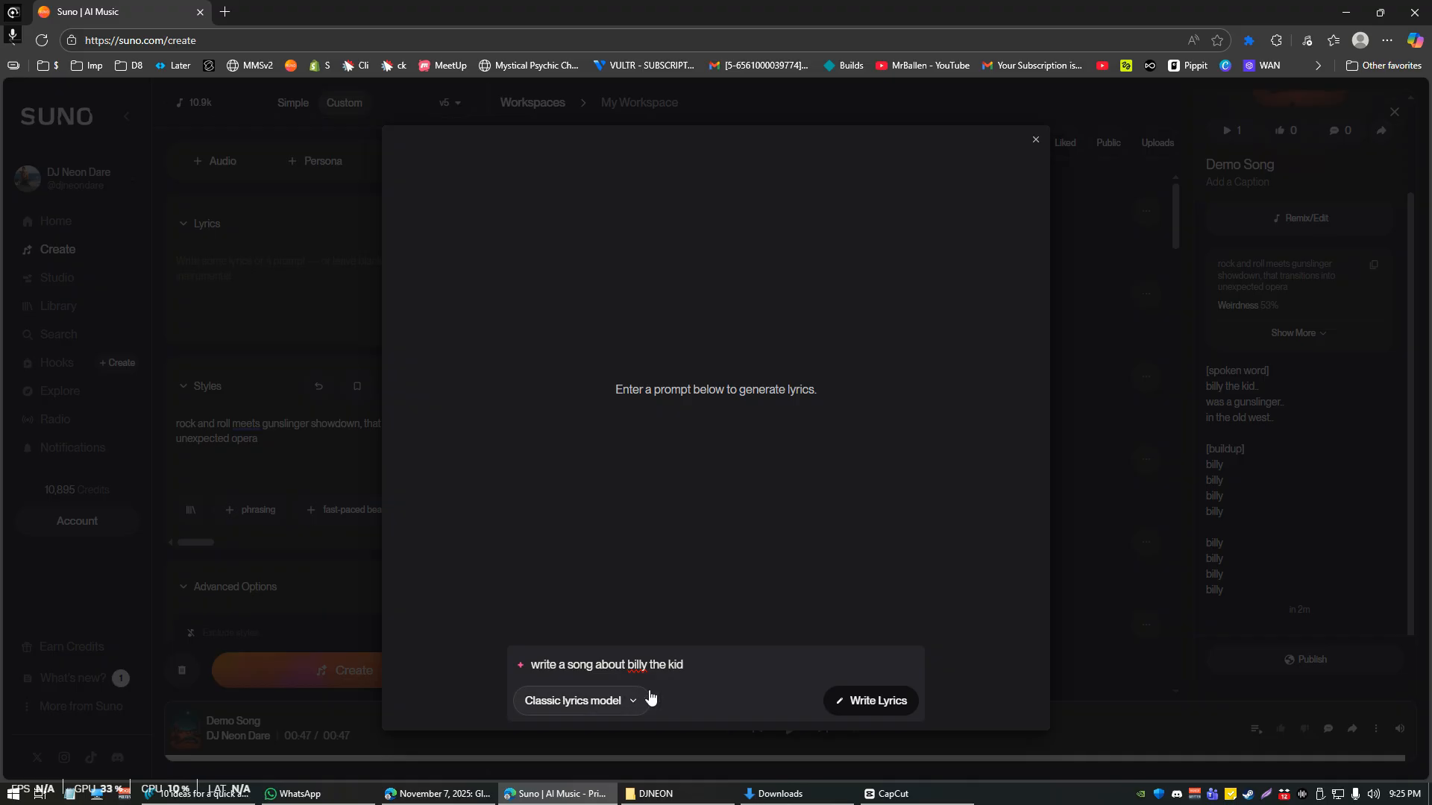
click(858, 714)
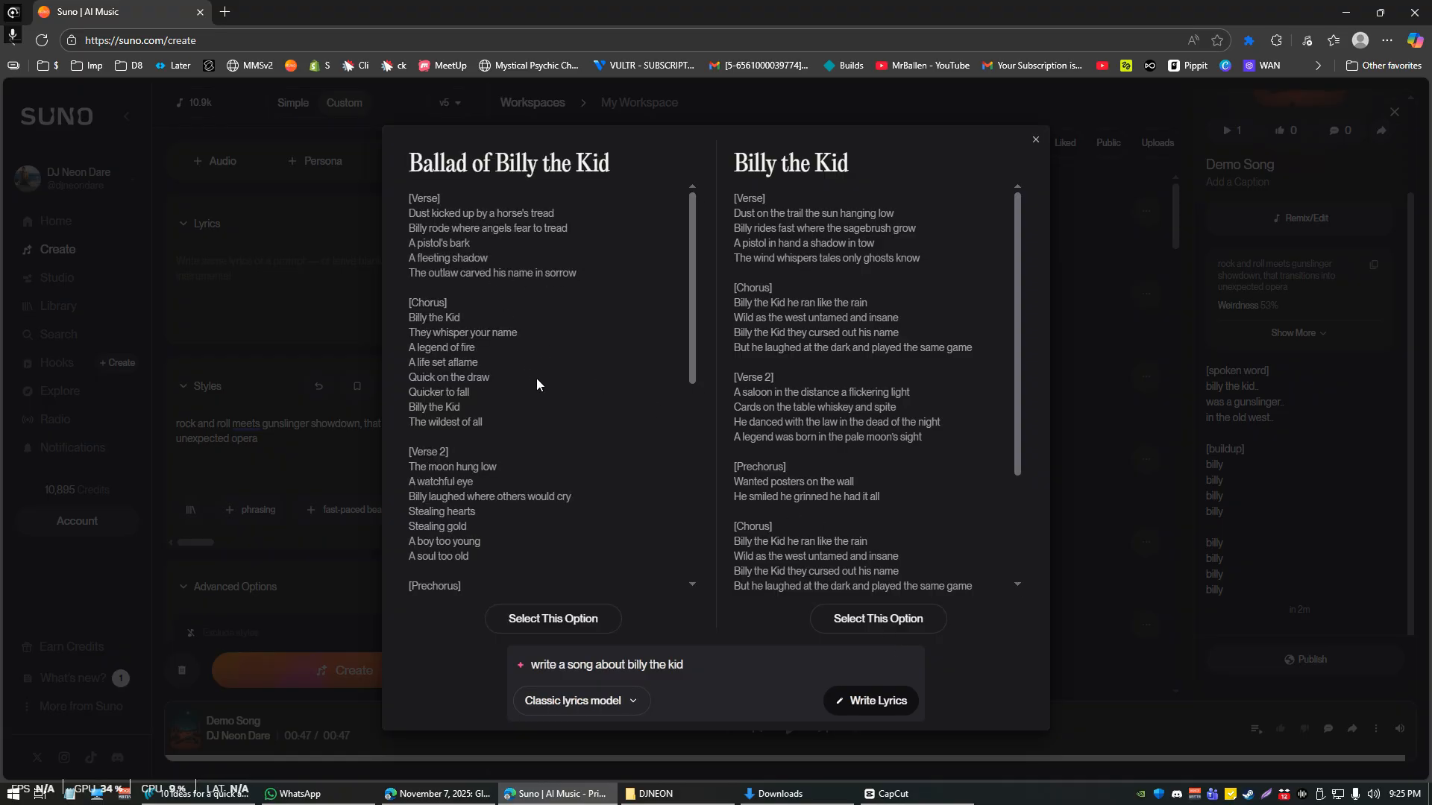
click(553, 619)
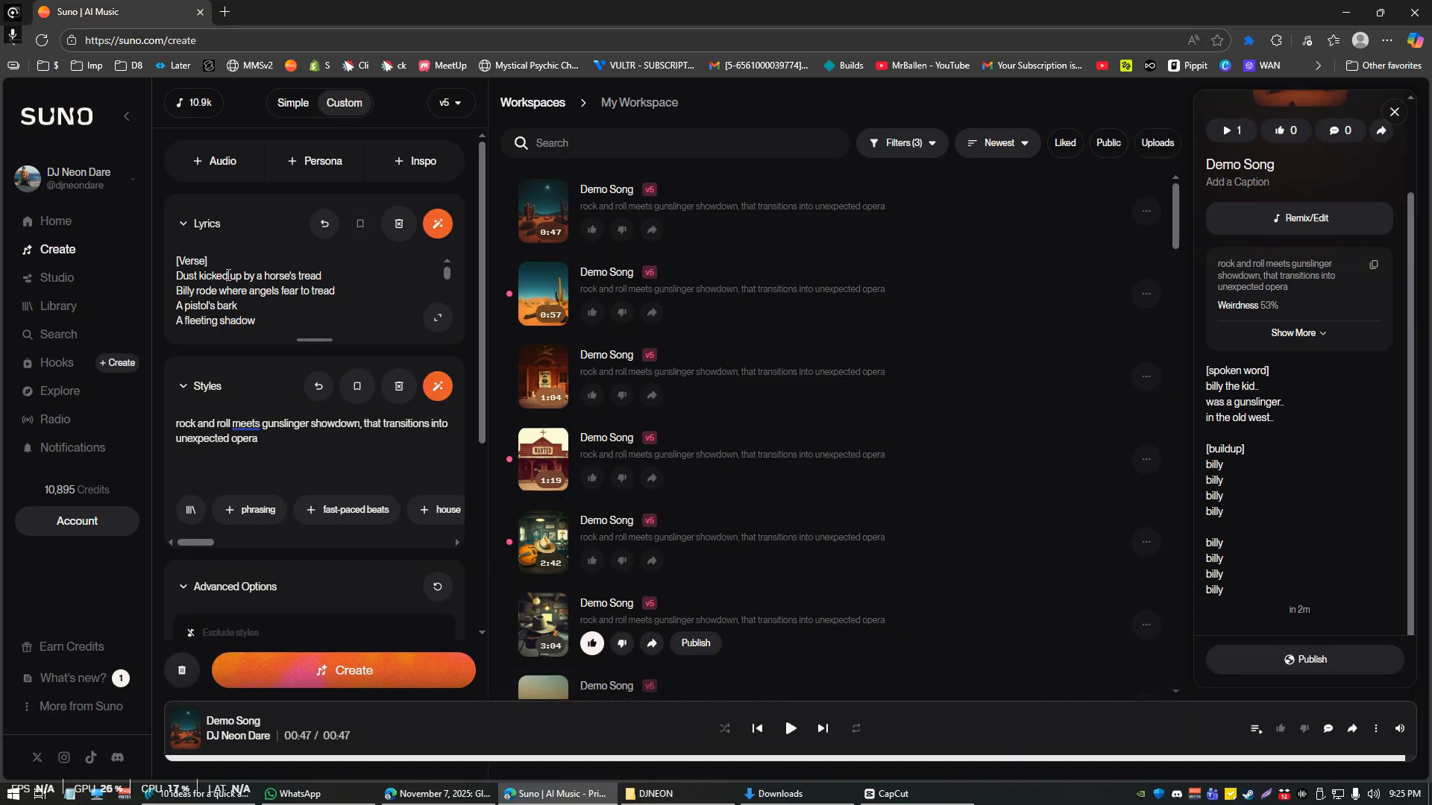
Read through the generated lyrics from the first verse onward, examining the section tags that structure the song.
drag(205, 263, 173, 261)
key(Left)
key(shift+End)
key(Down)
key(Down)
key(Down)
key(Down)
key(Down)
key(Down)
key(Down)
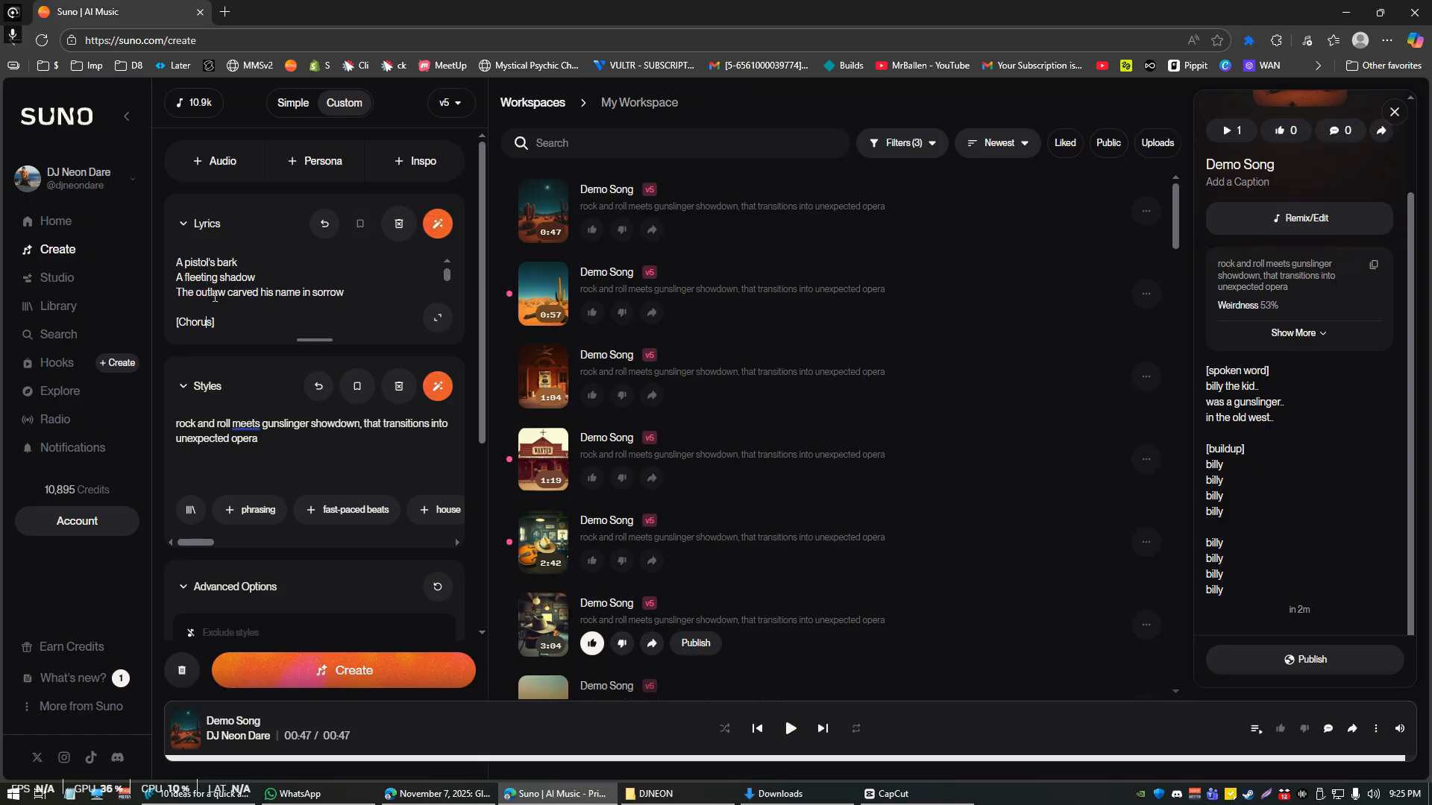
key(Down)
key(Down)
key(Down)
key(Down)
key(Down)
key(Down)
key(Down)
key(Down)
key(Down)
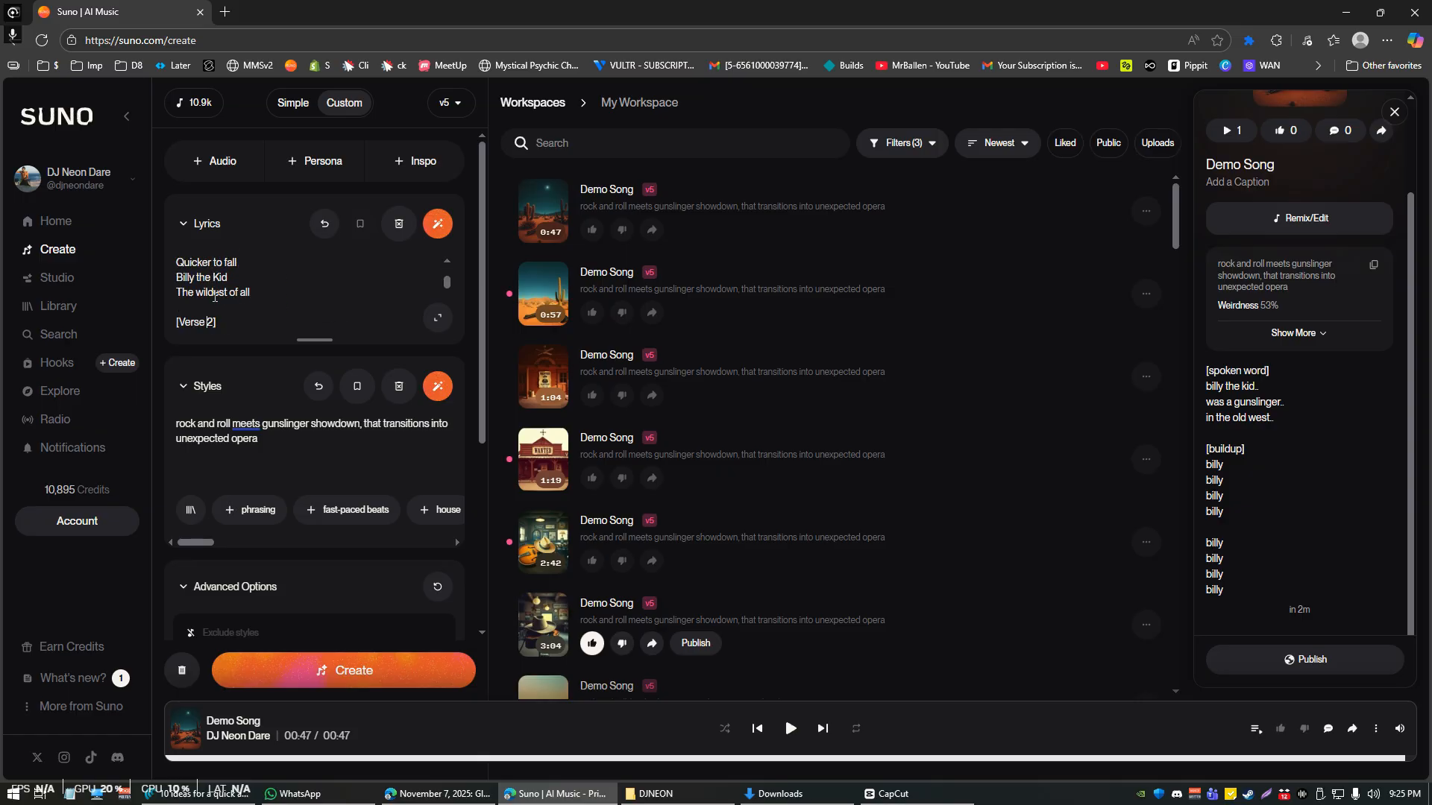
key(Down)
key(Down)
key(Down)
key(Down)
key(Down)
key(Down)
key(Down)
key(Down)
key(Down)
key(Down)
key(Down)
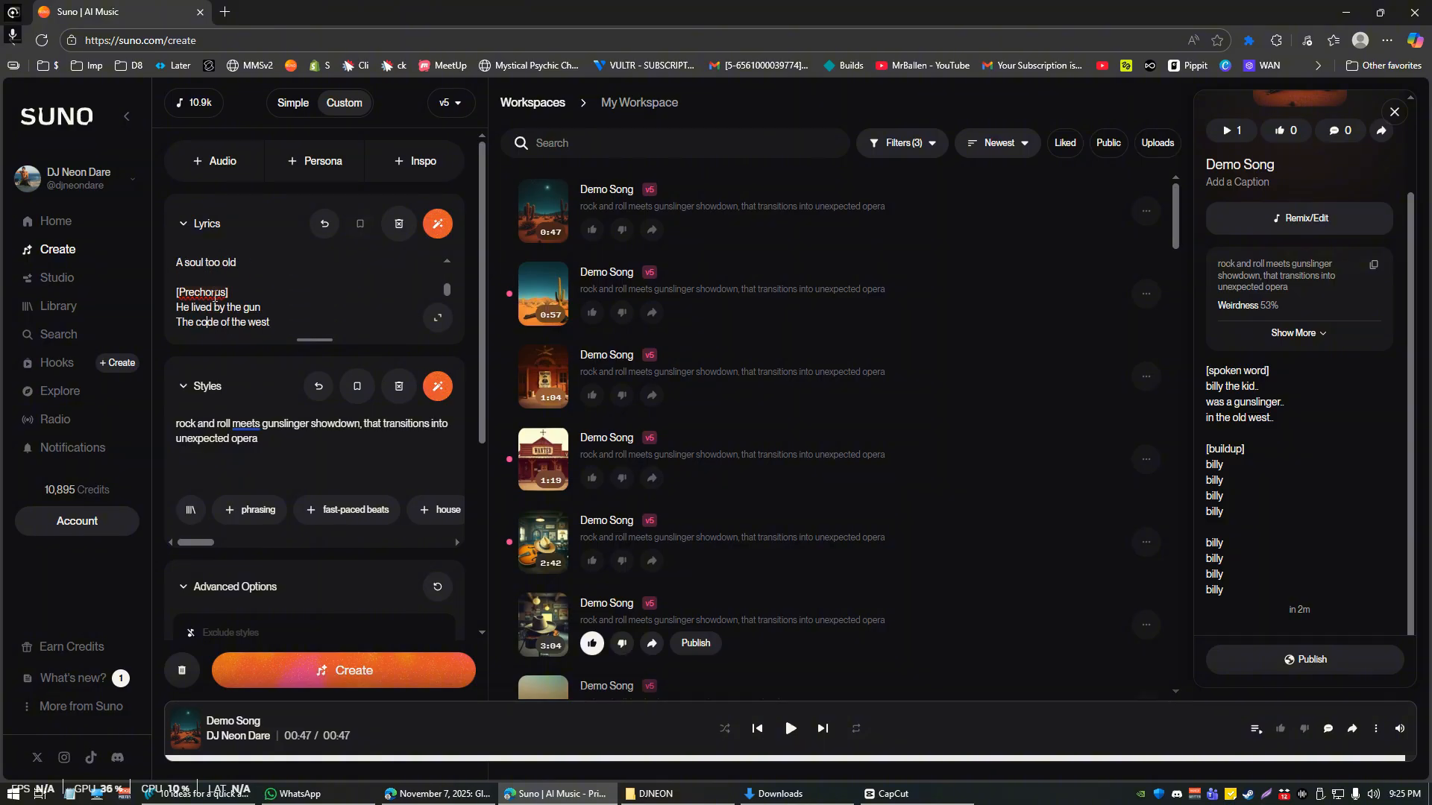
key(Down)
key(Down)
key(Down)
key(Down)
key(Down)
key(Down)
key(Down)
key(Down)
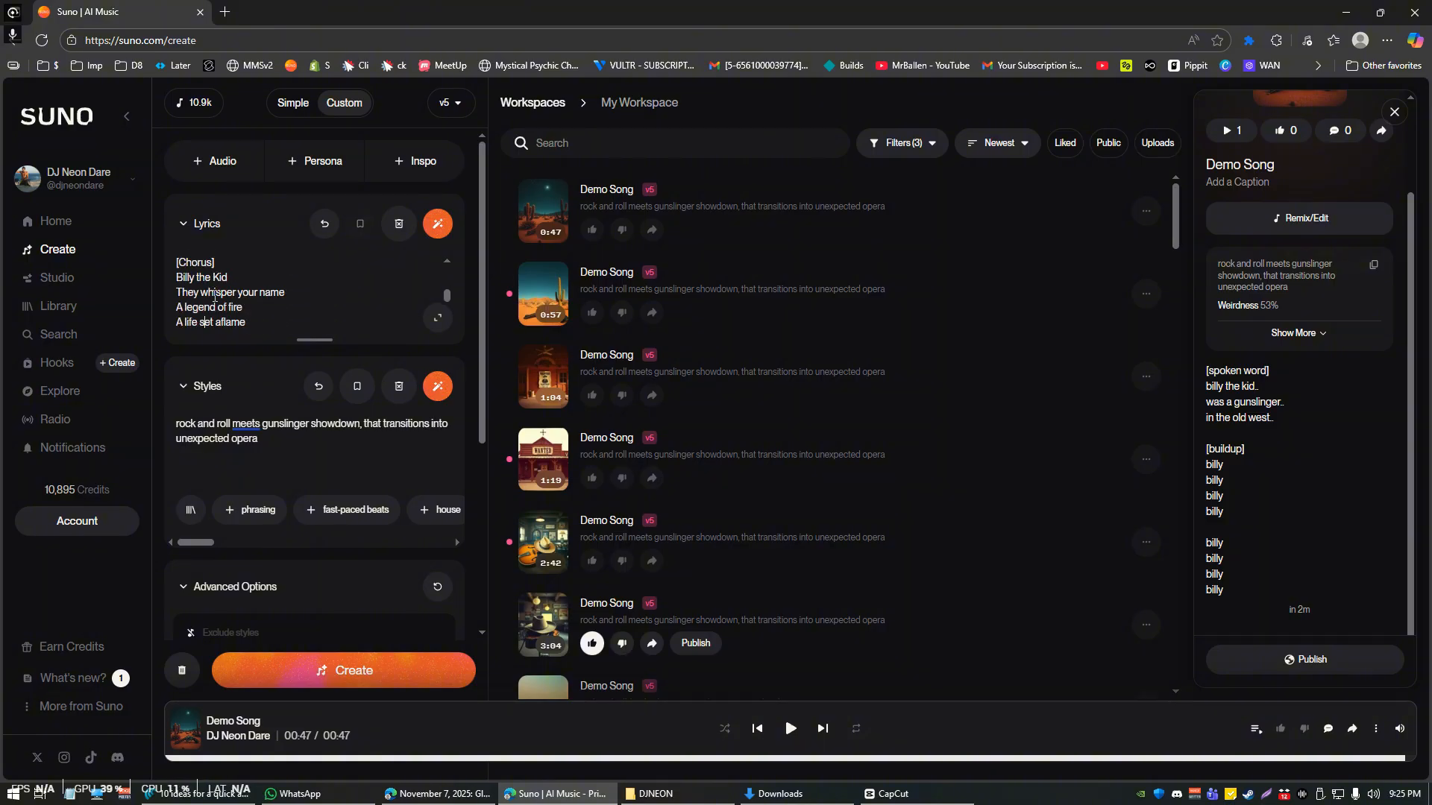
key(Down)
key(Down)
key(Down)
key(Down)
key(Down)
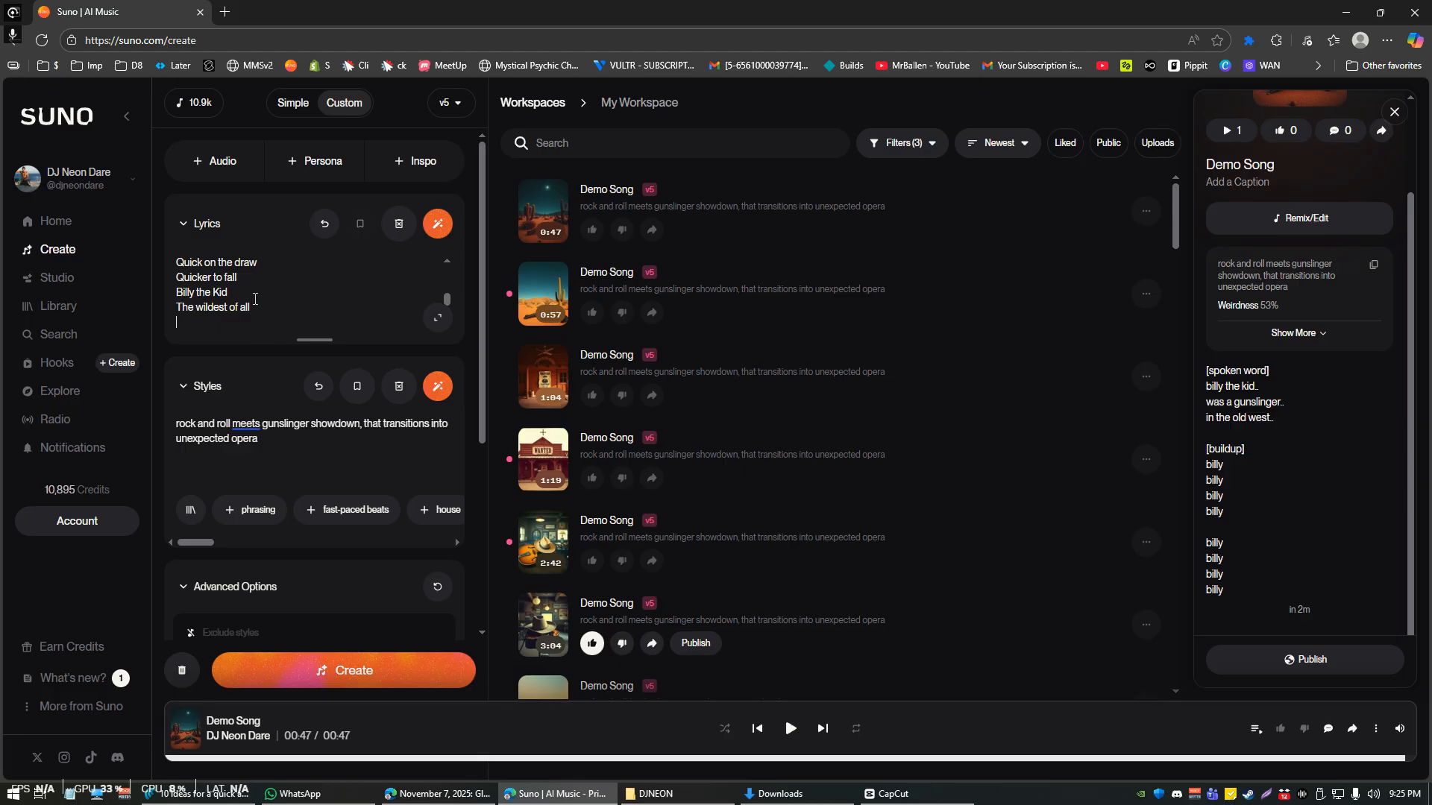
Expand the lyrics editor to view more of the song at once, and collapse it again.
click(438, 318)
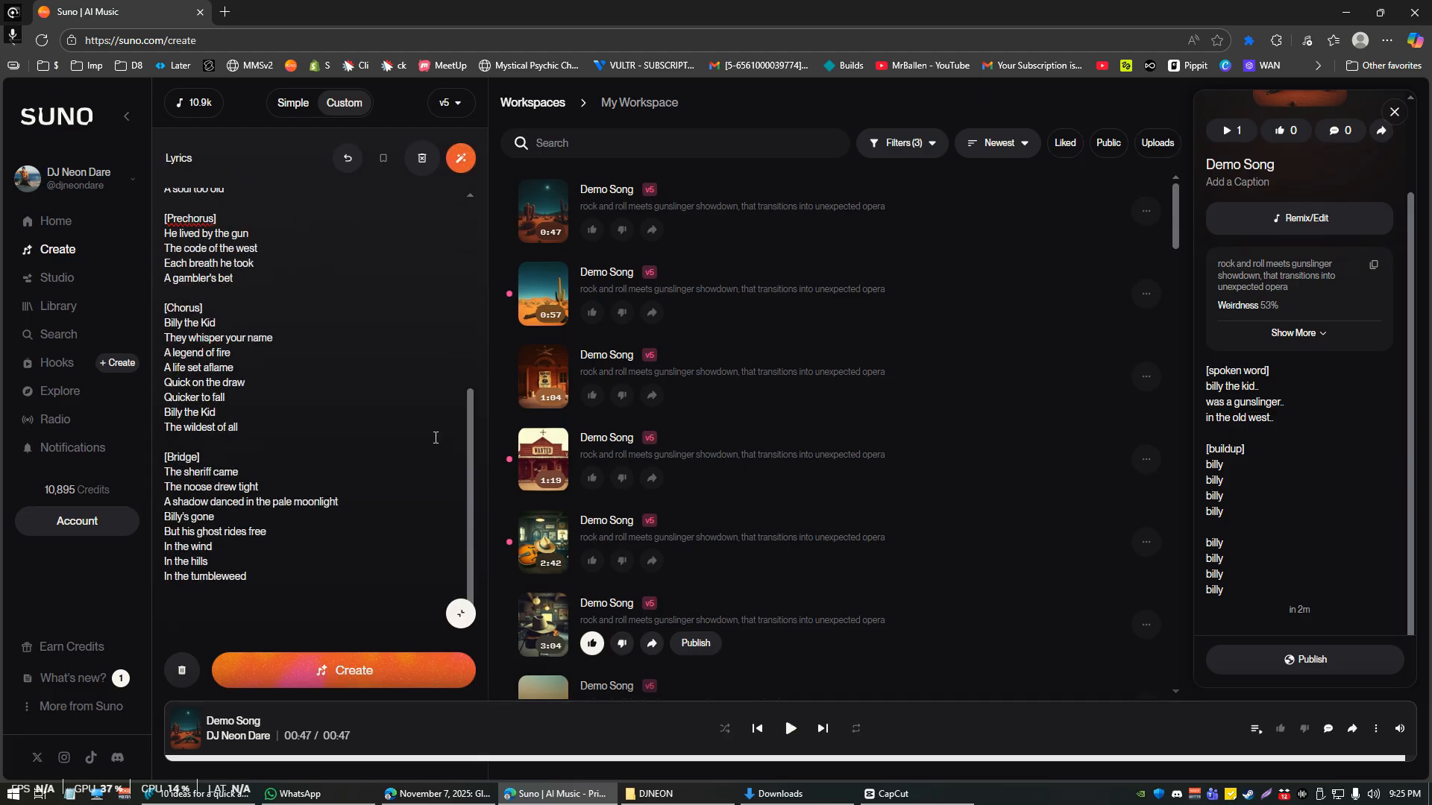
click(462, 616)
click(438, 318)
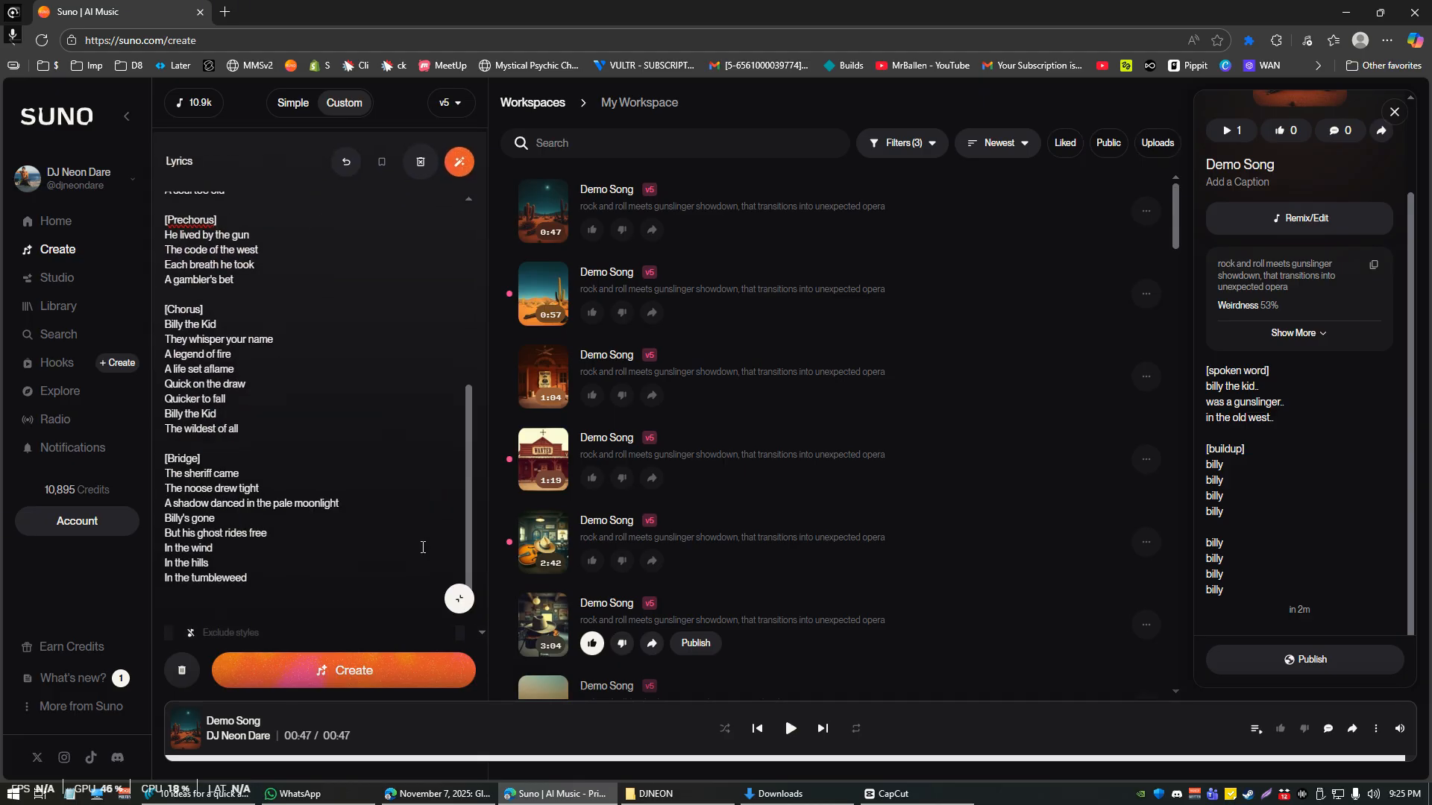
click(451, 619)
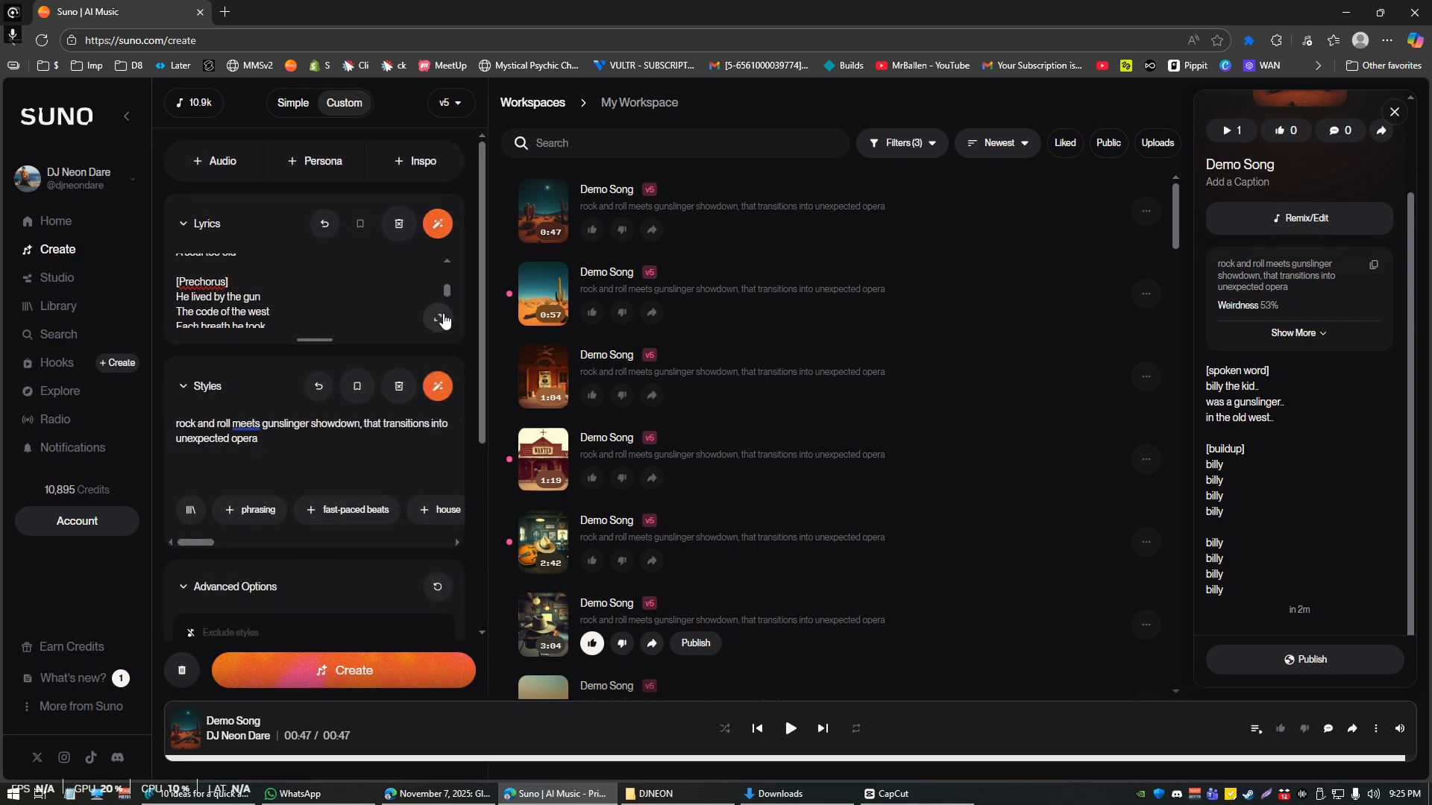
click(438, 317)
click(462, 617)
Change the song's styles to "gunslinger showdown that meets opera" and generate the Ballad of Billy the Kid.
drag(261, 423, 176, 426)
key(BackSpace)
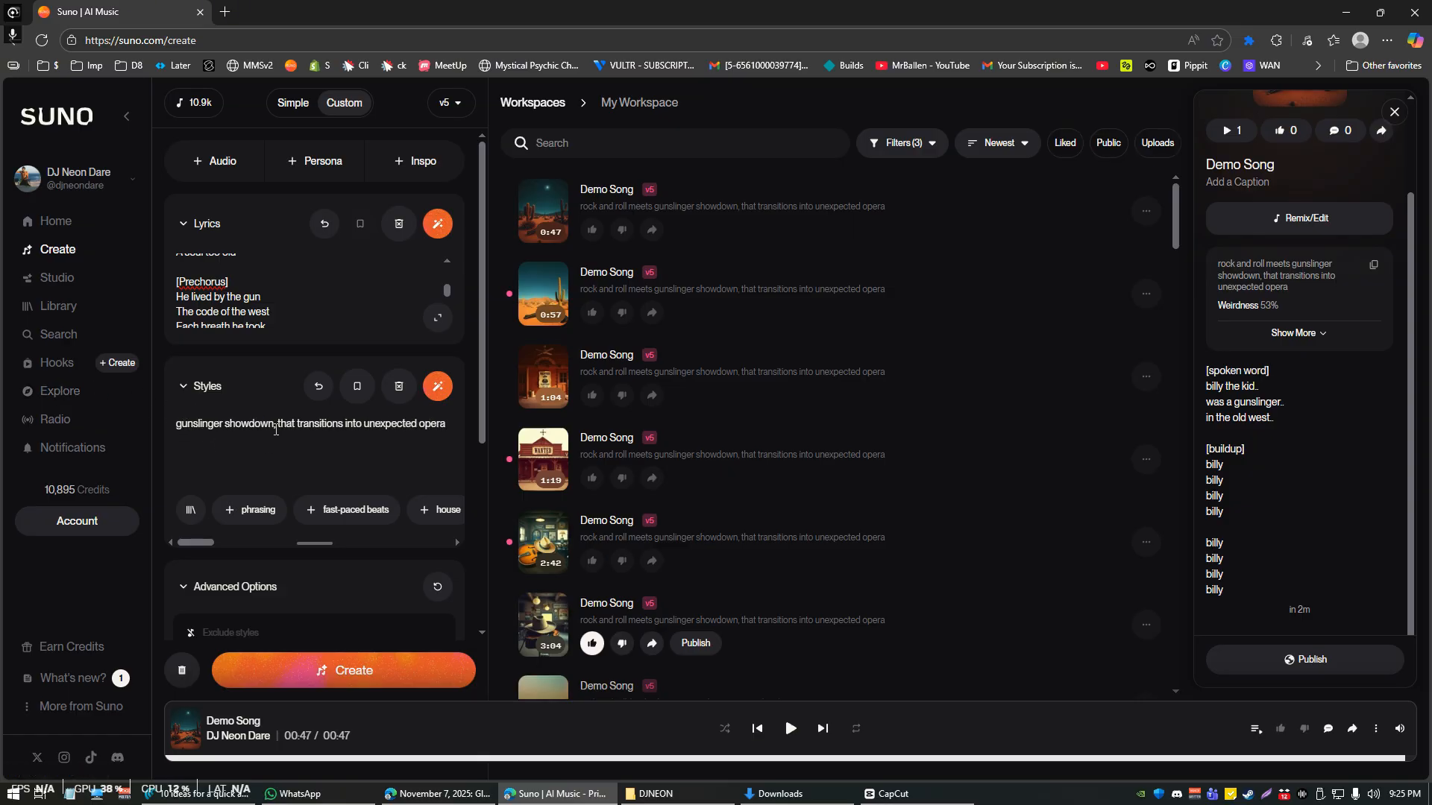
drag(275, 428, 413, 435)
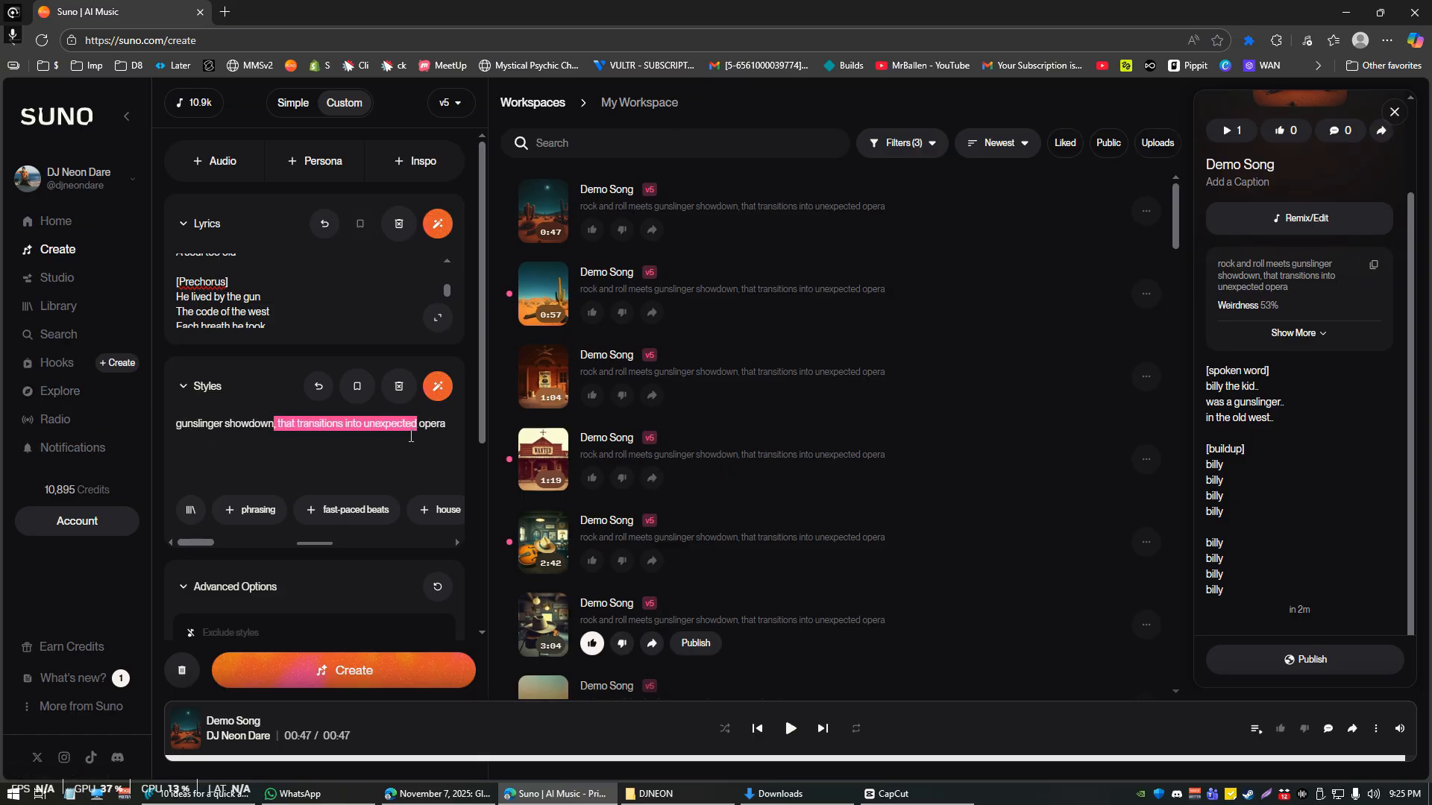
key(BackSpace)
text(that meets)
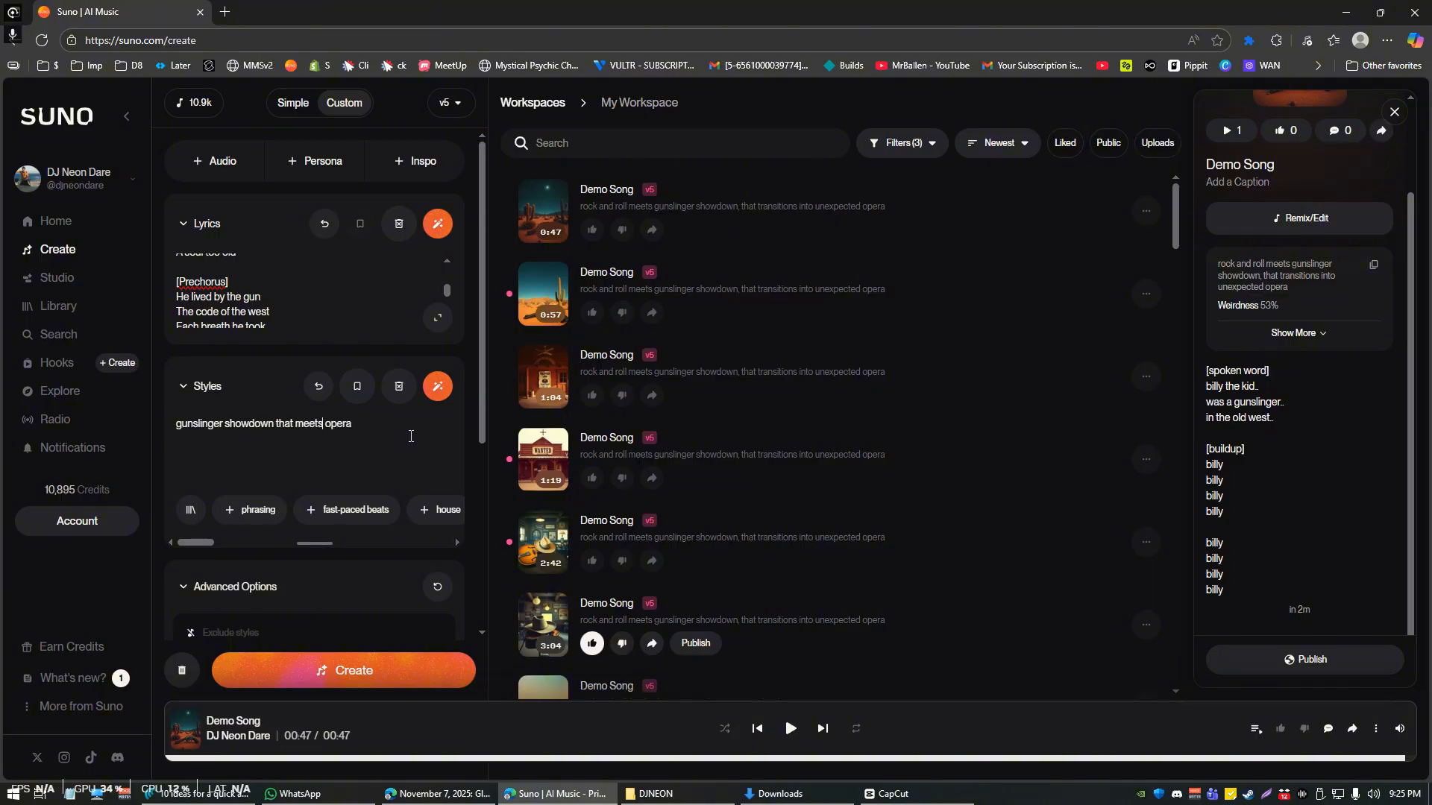
click(308, 671)
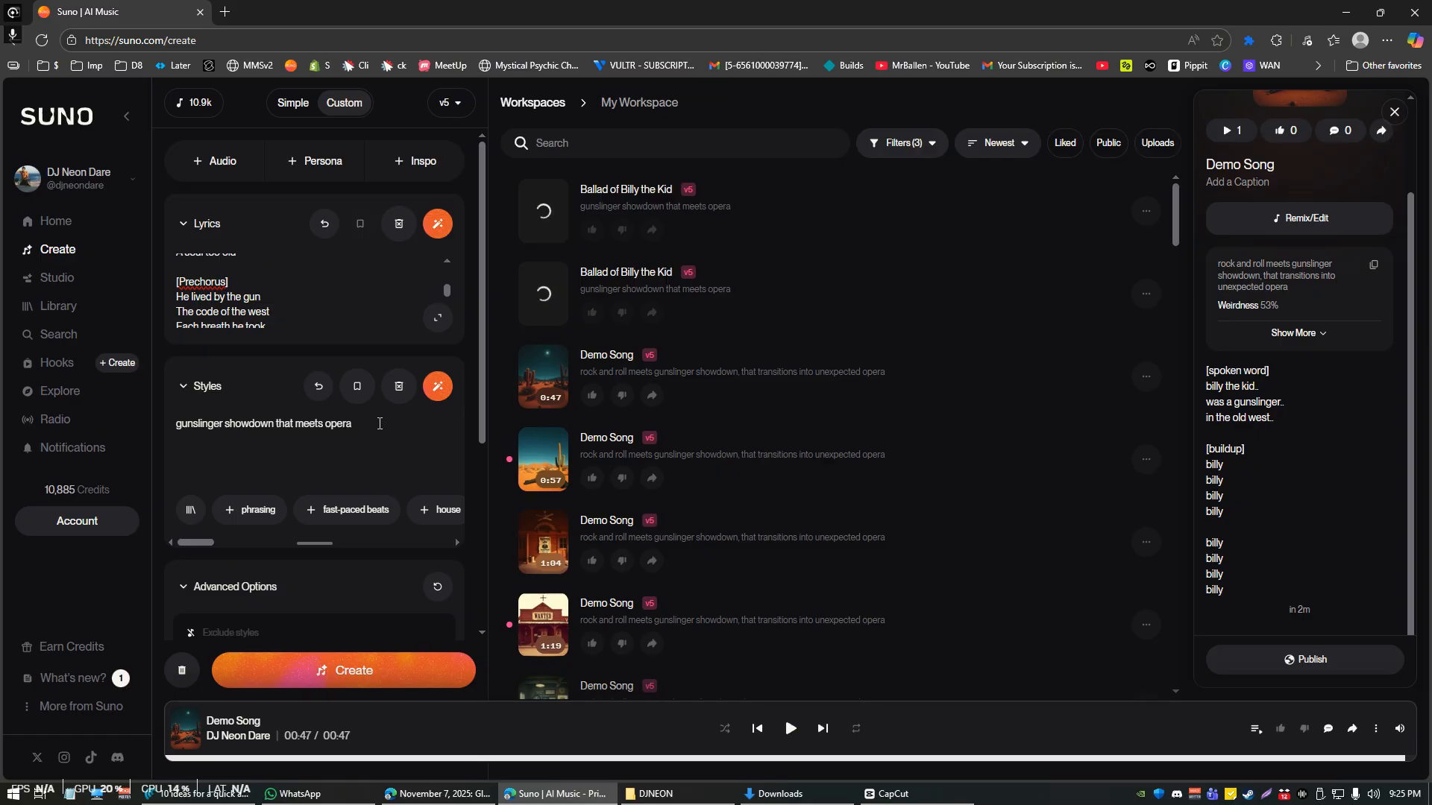
Switch Lyrics Mode from Manual to Auto and check how the lyrics section responds.
scroll(234, 305, up, 5)
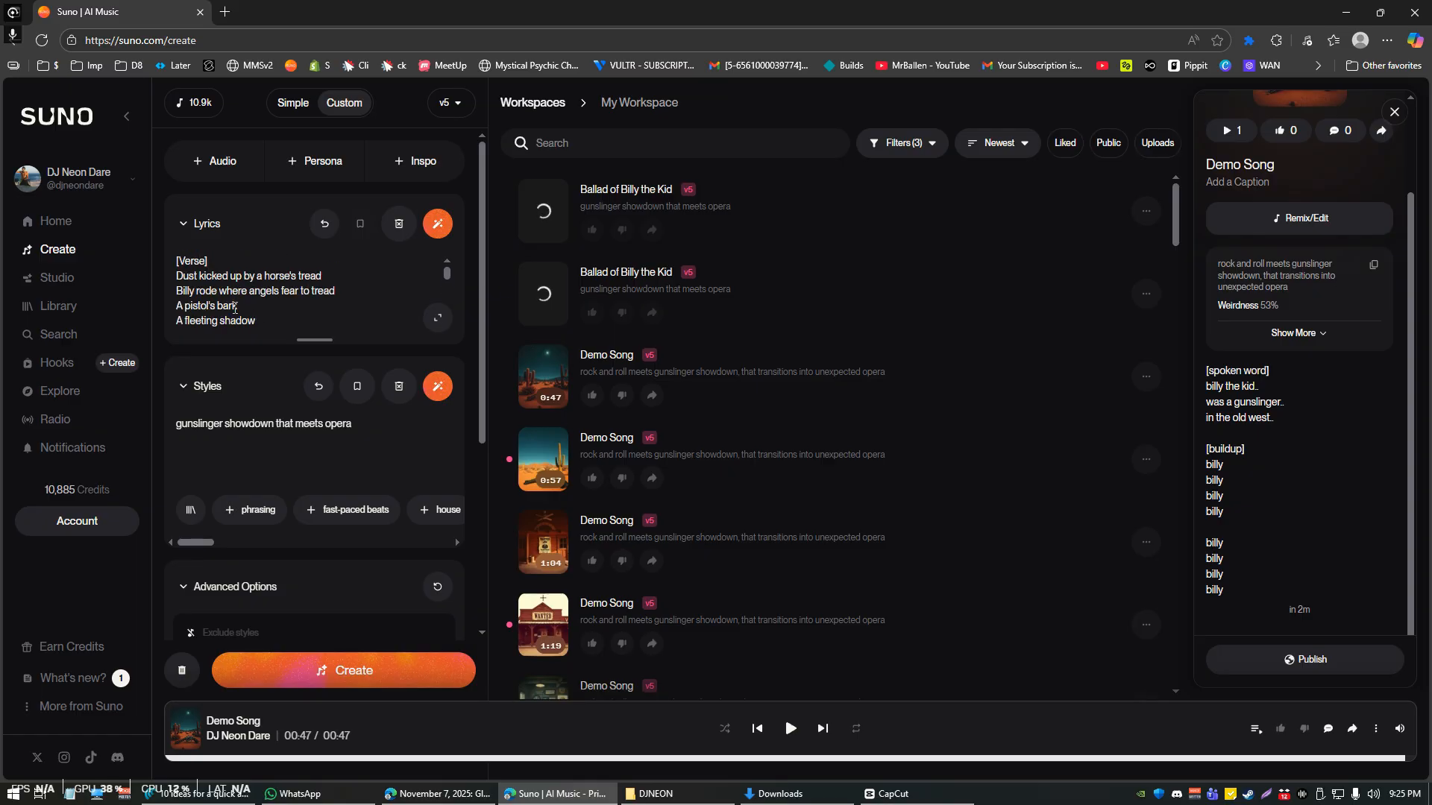
scroll(327, 549, down, 3)
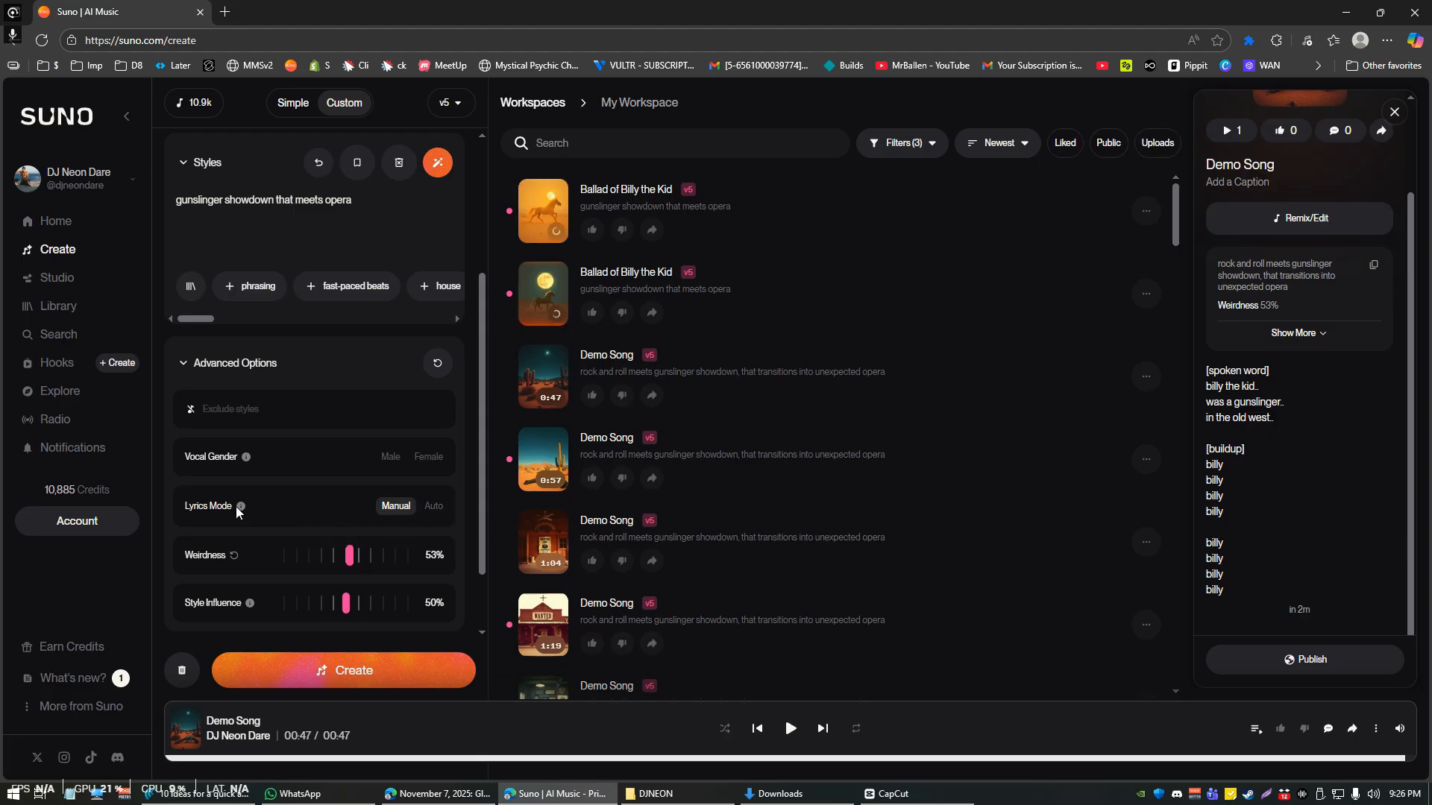
mouse_move(241, 508)
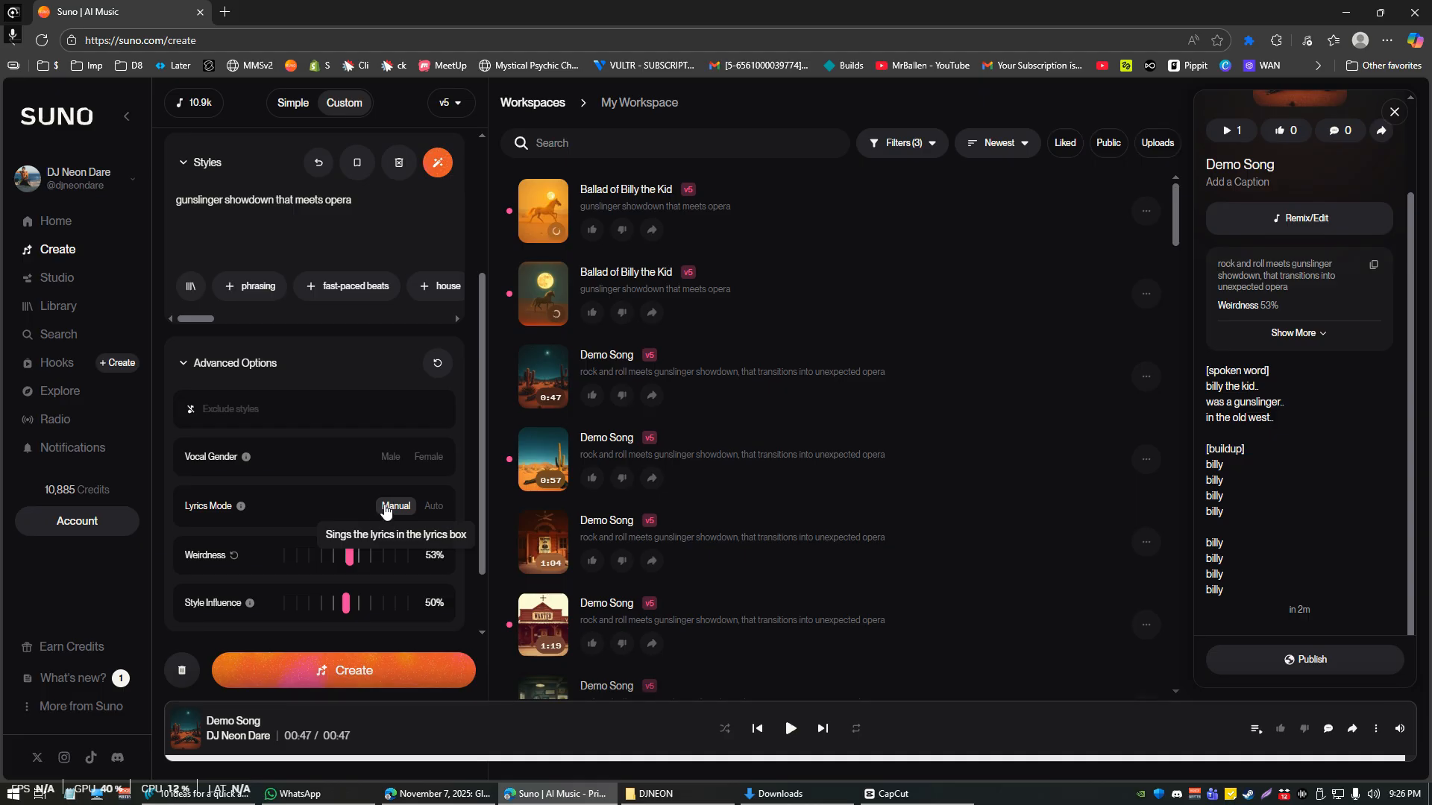
click(424, 510)
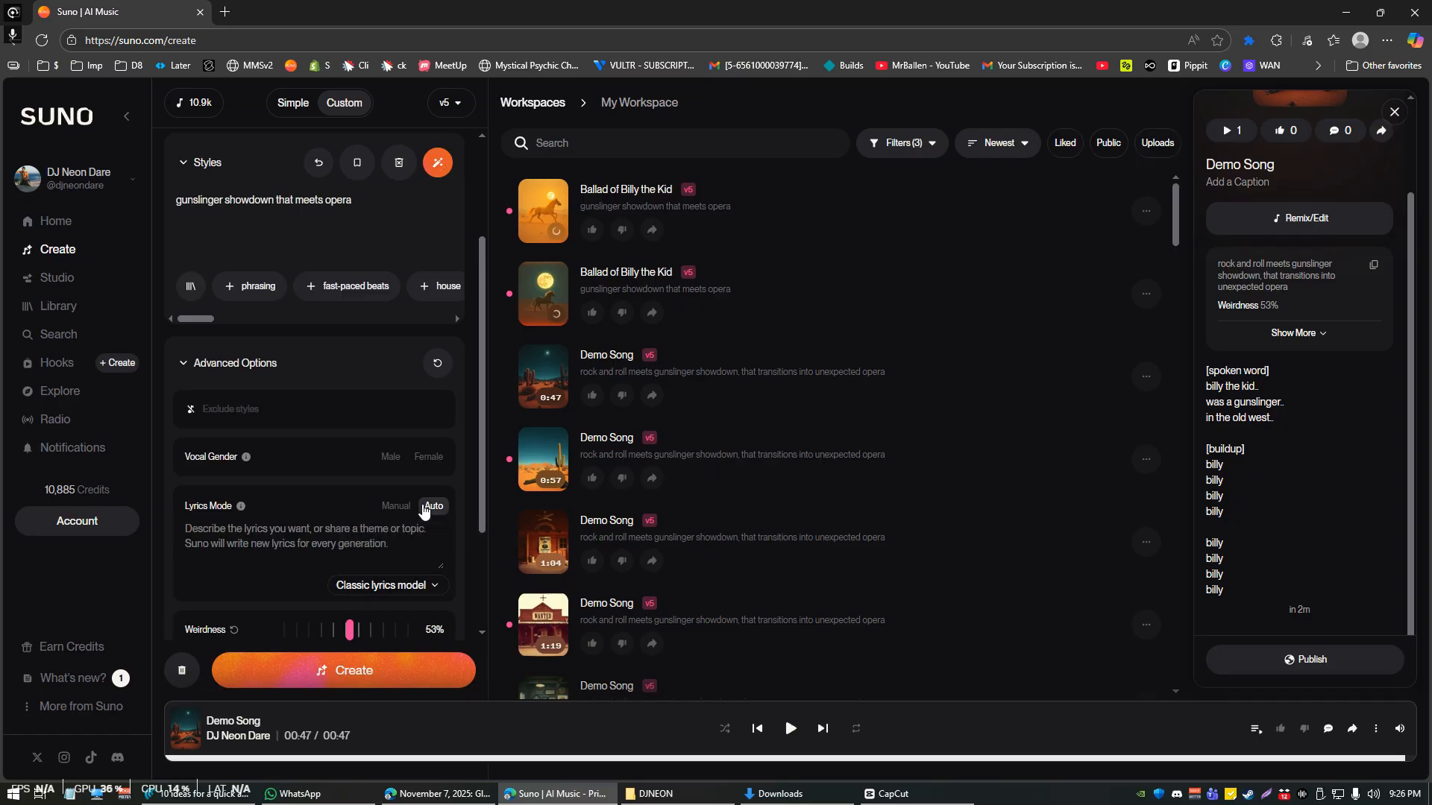
scroll(354, 458, up, 2)
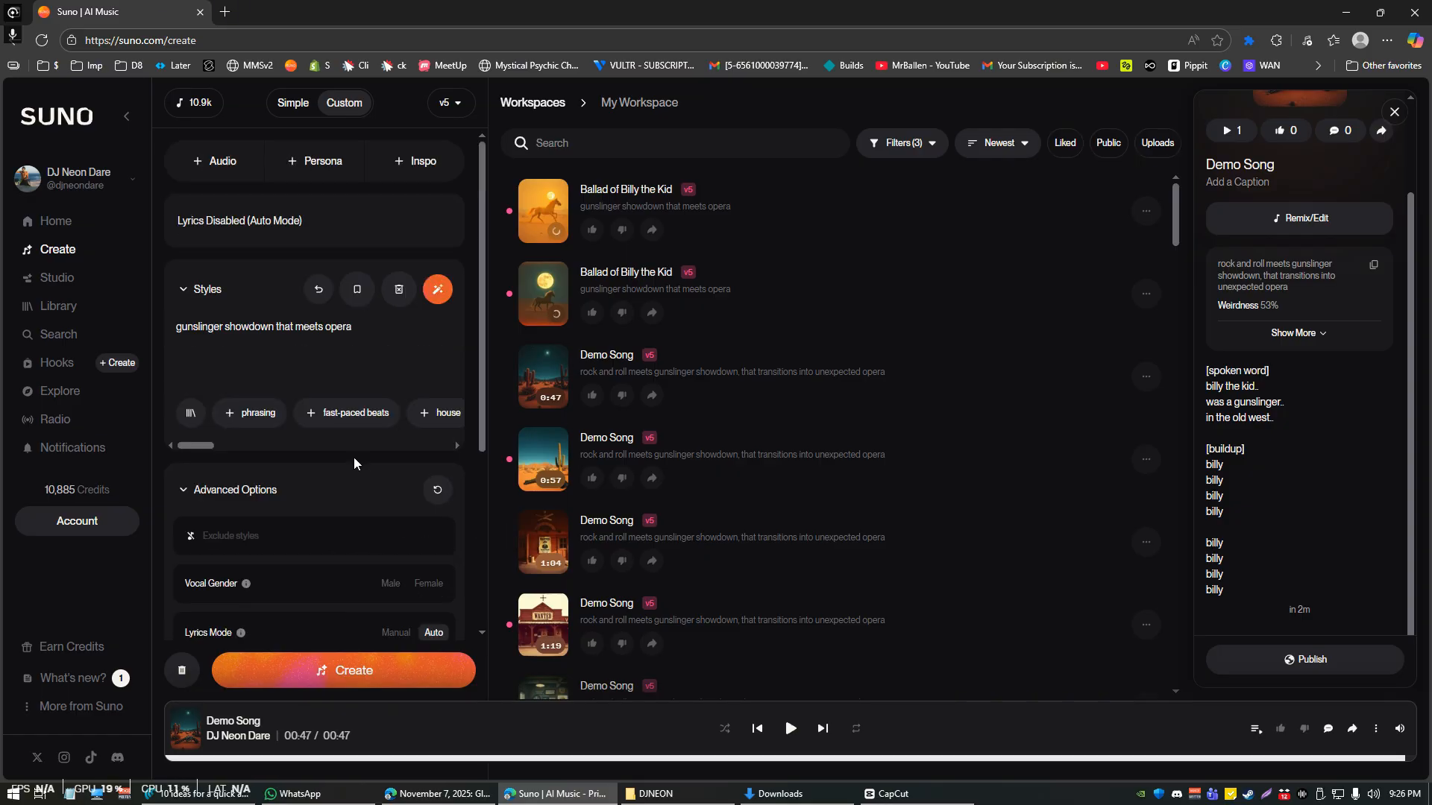
Enter "a unicorn song" as the theme for the automatic lyrics and generate the song in the current styles.
scroll(352, 480, down, 2)
scroll(358, 504, up, 2)
scroll(326, 445, down, 2)
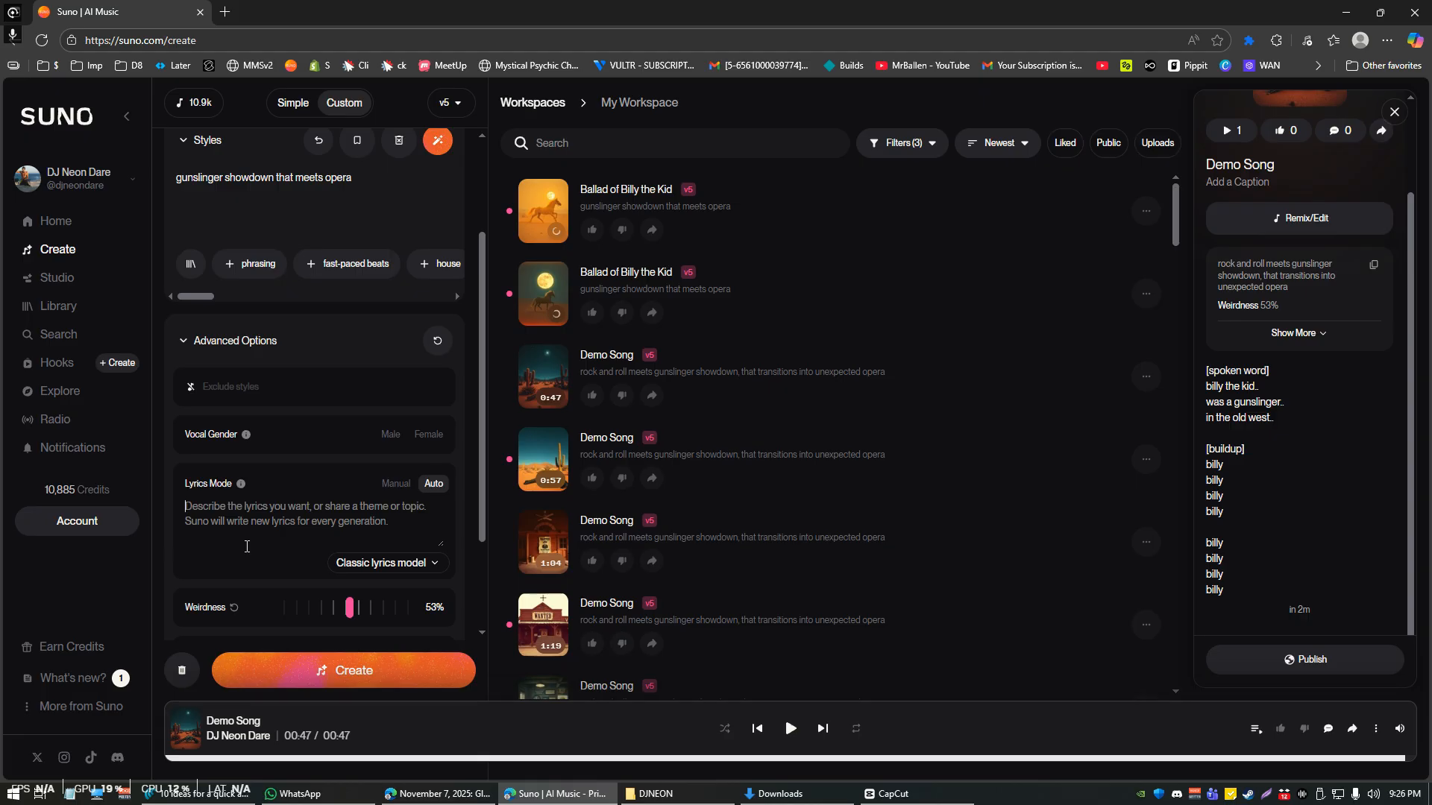
text(a unicorn song)
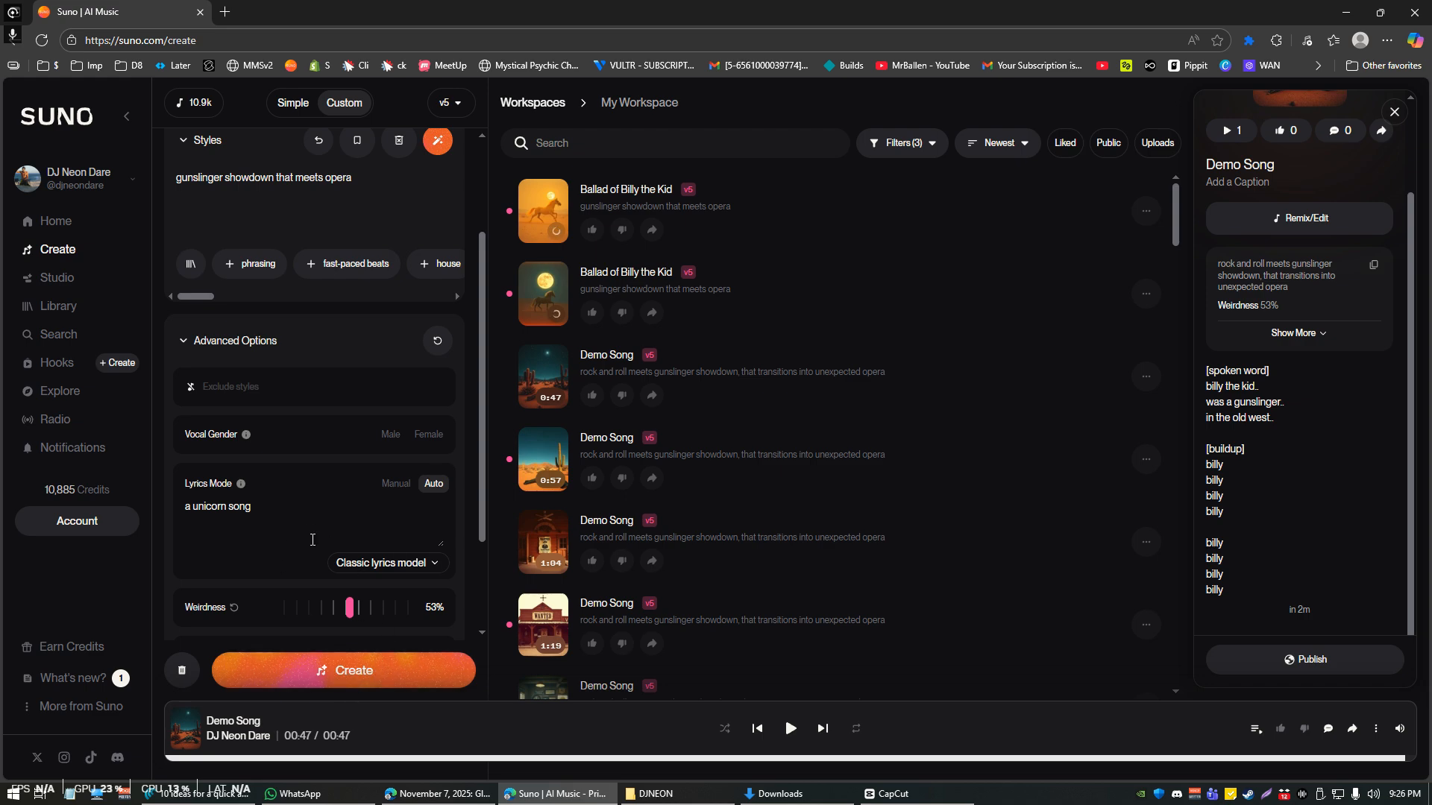
scroll(367, 325, up, 2)
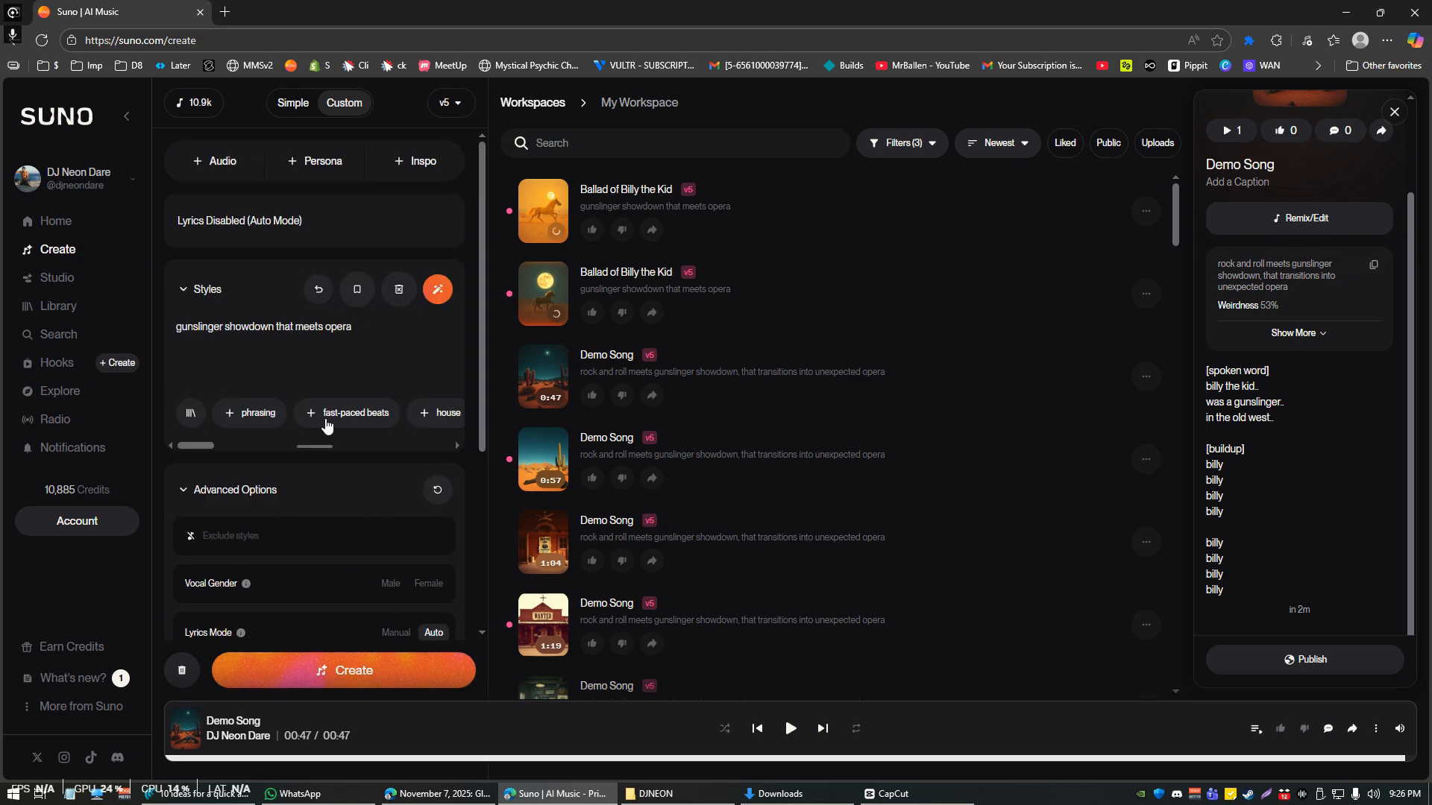
scroll(326, 425, down, 2)
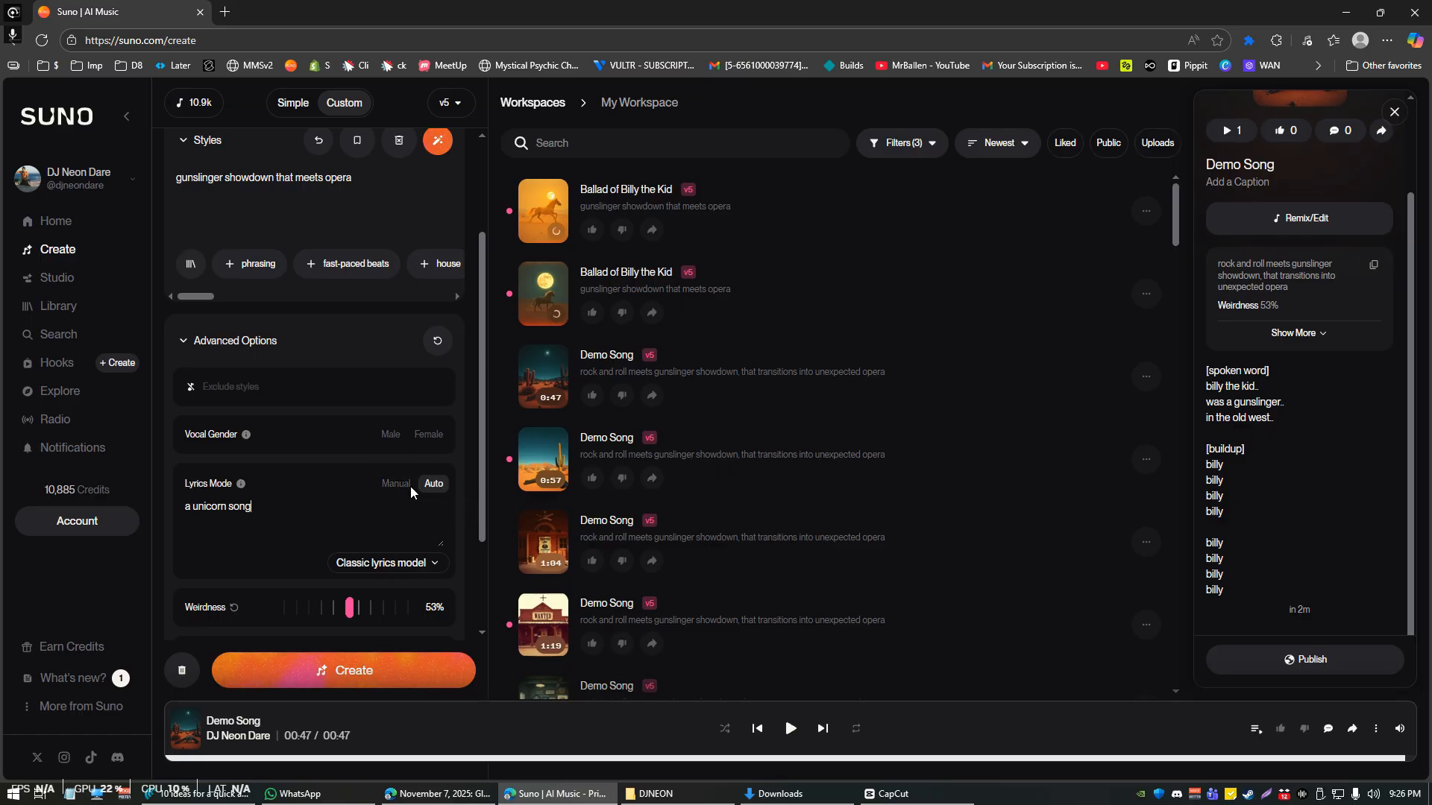
click(362, 670)
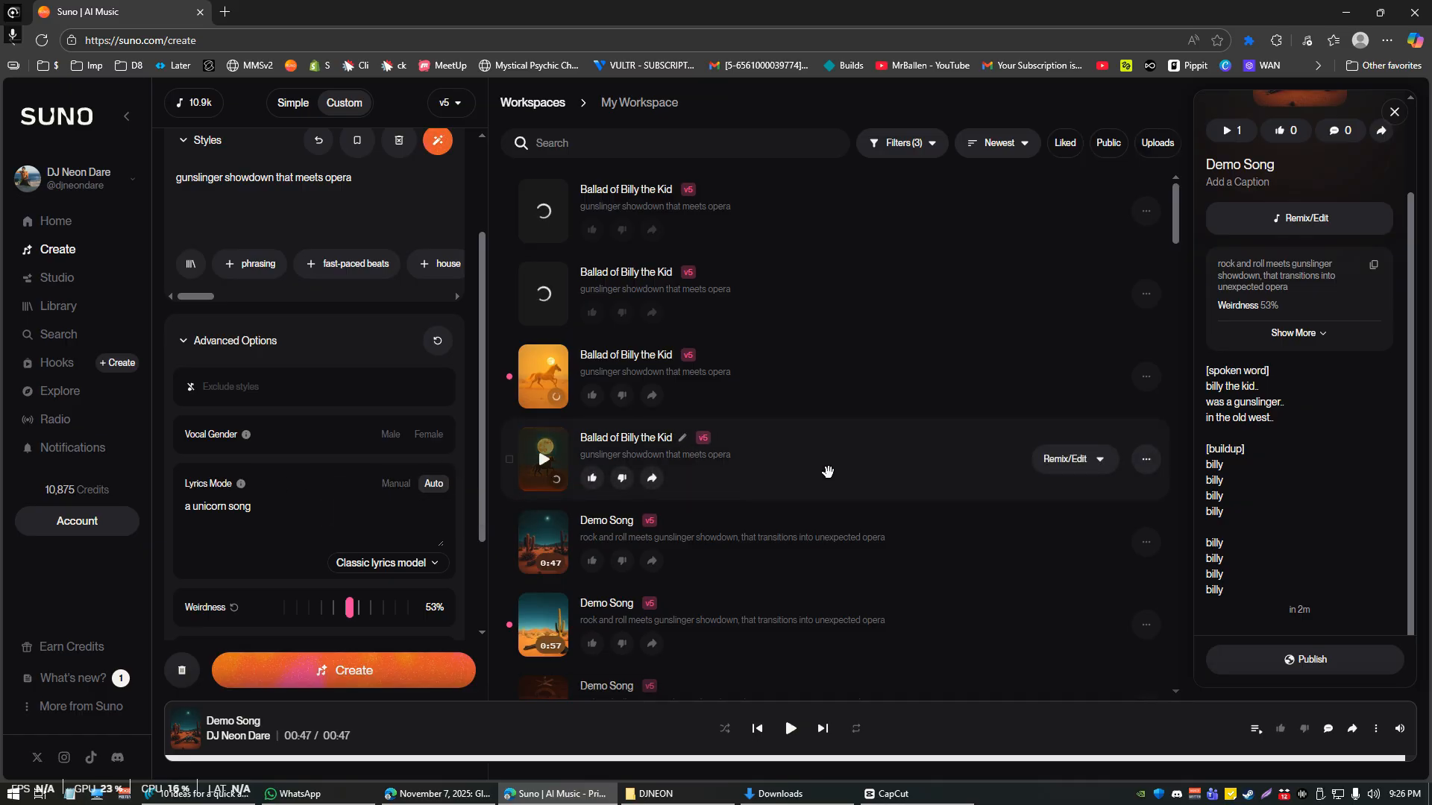
Show the details of the Ballad of Billy the Kid version with the moonlit cover, like it and play it.
click(825, 470)
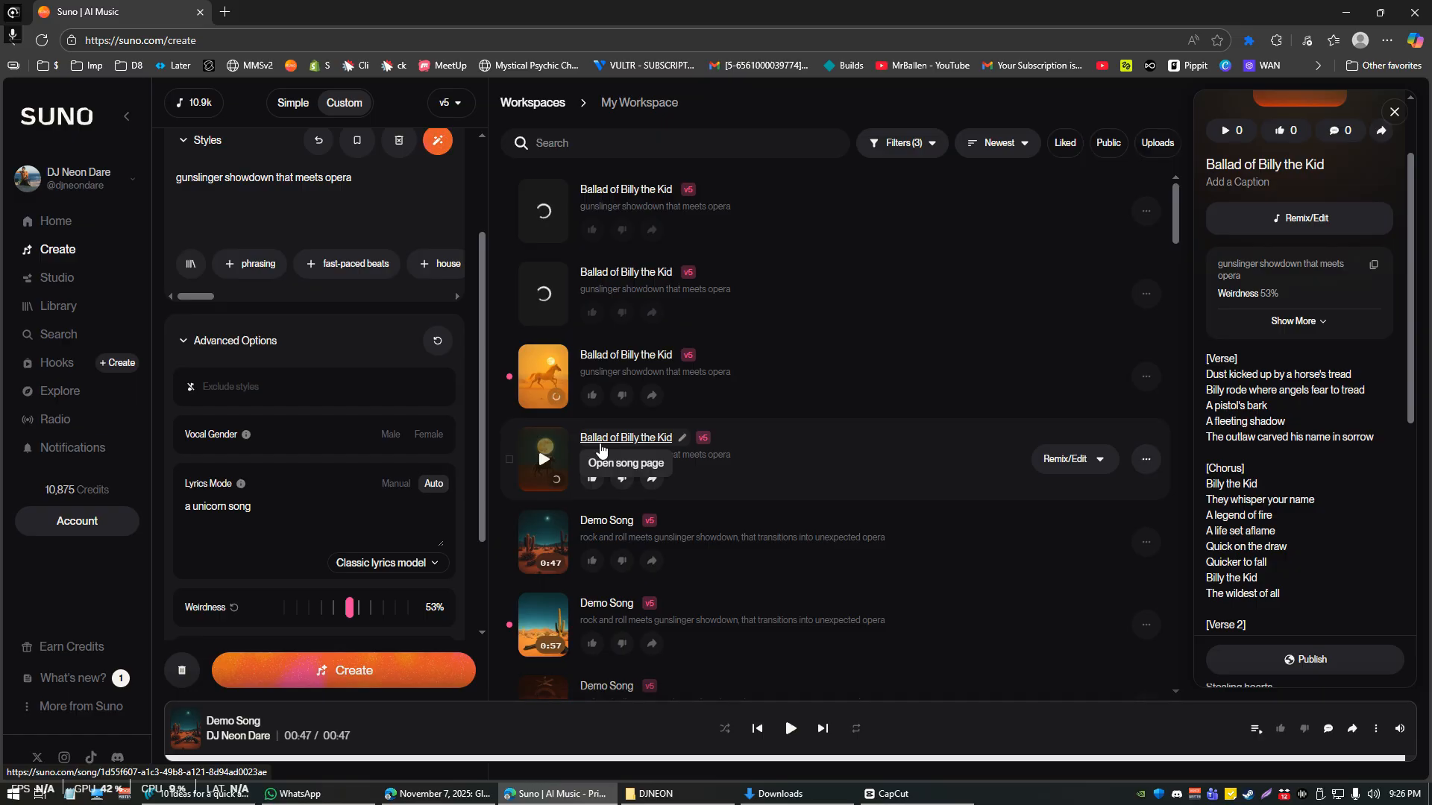
click(592, 478)
click(544, 459)
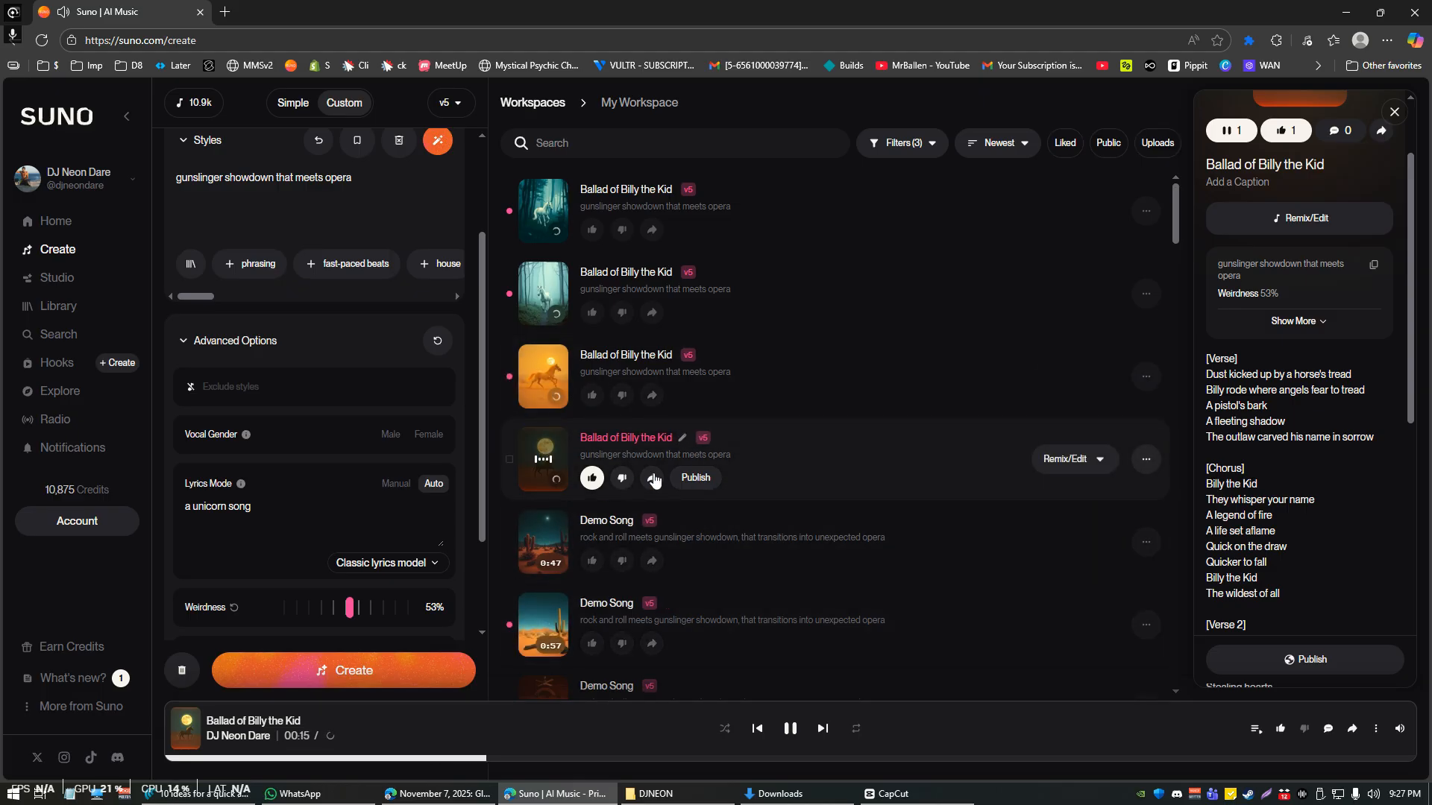
key(Print)
drag(560, 446, 762, 469)
key(Escape)
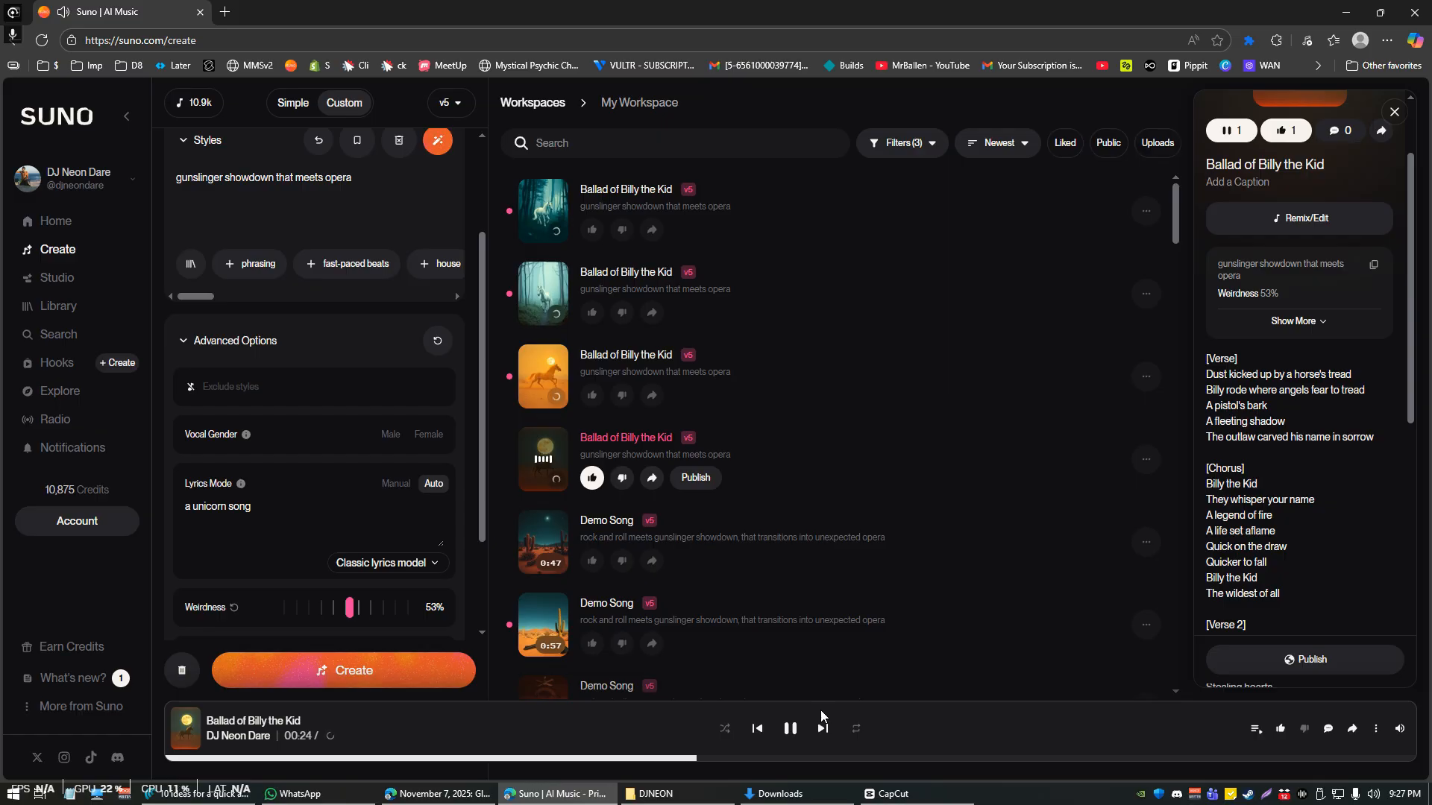
Follow the first verse of the Ballad of Billy the Kid line by line during playback, and pause the song.
drag(1206, 357, 1377, 445)
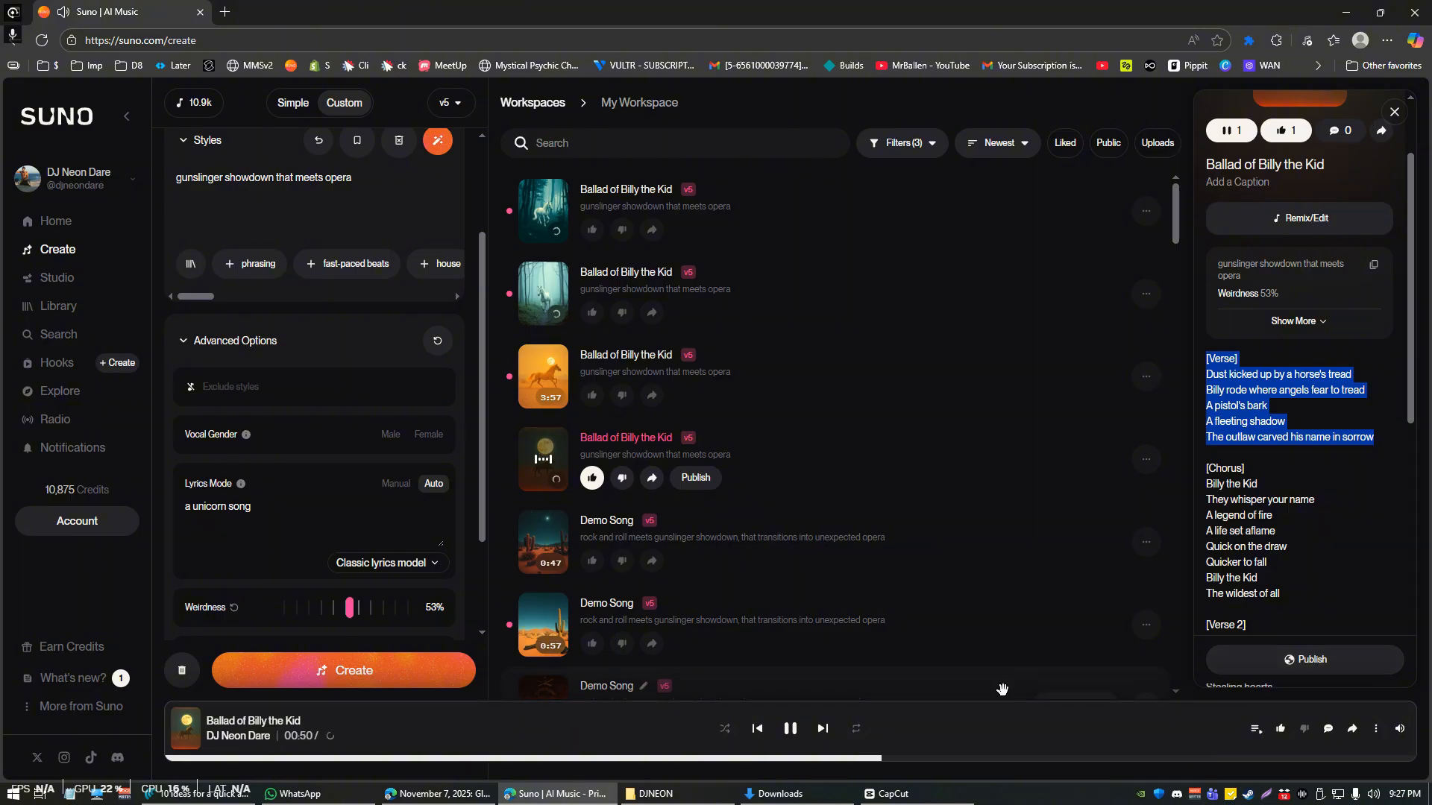
triple_click(1247, 377)
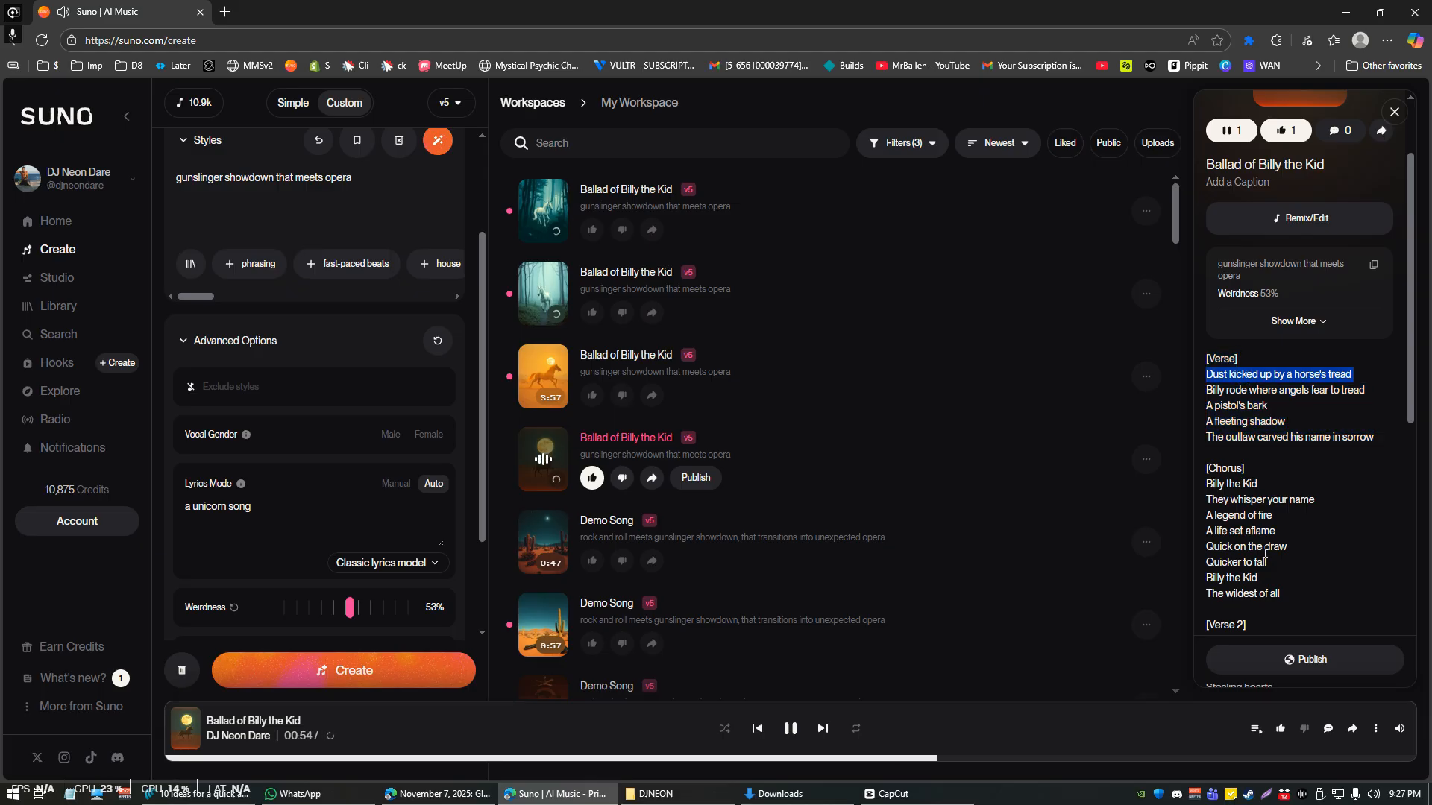
triple_click(1244, 391)
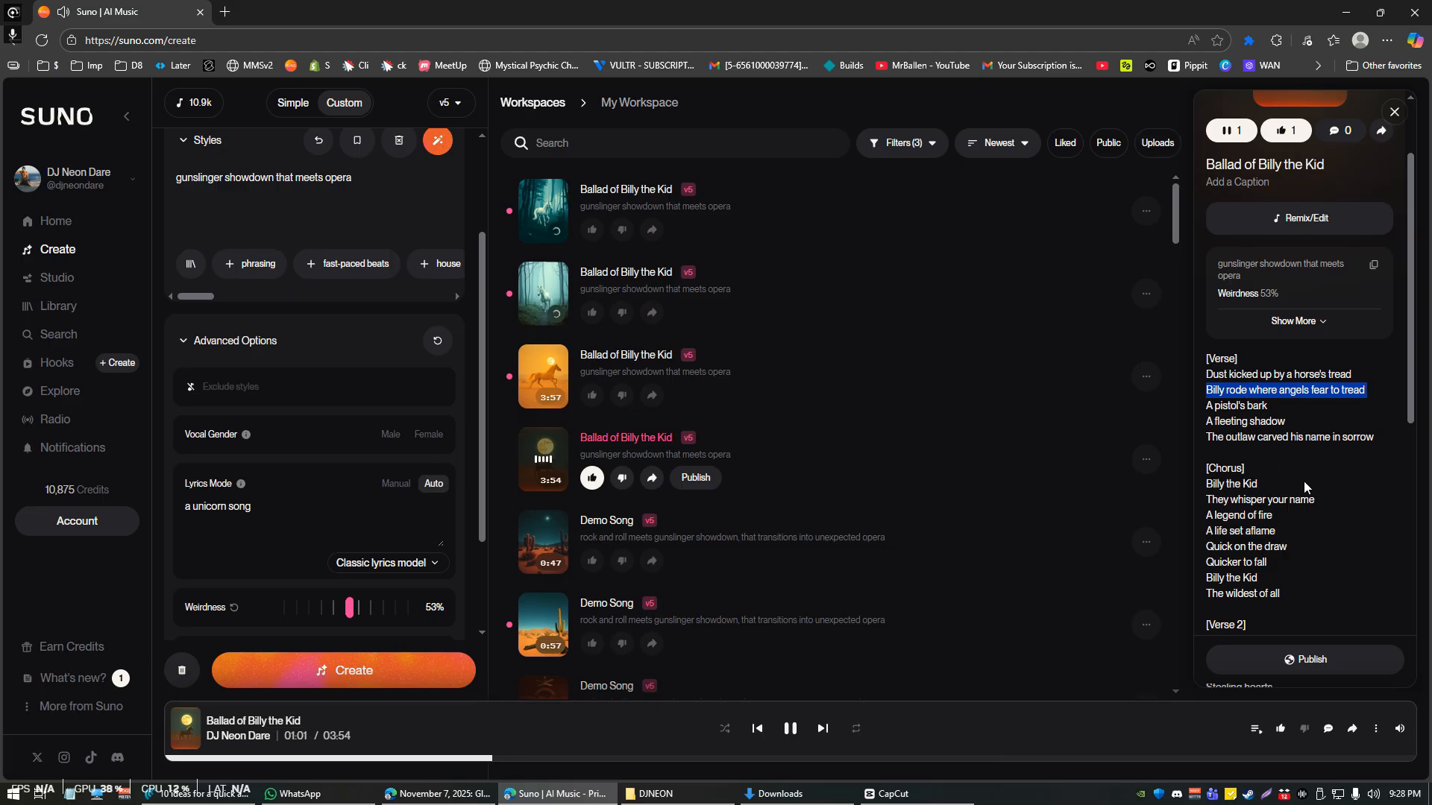
triple_click(1250, 409)
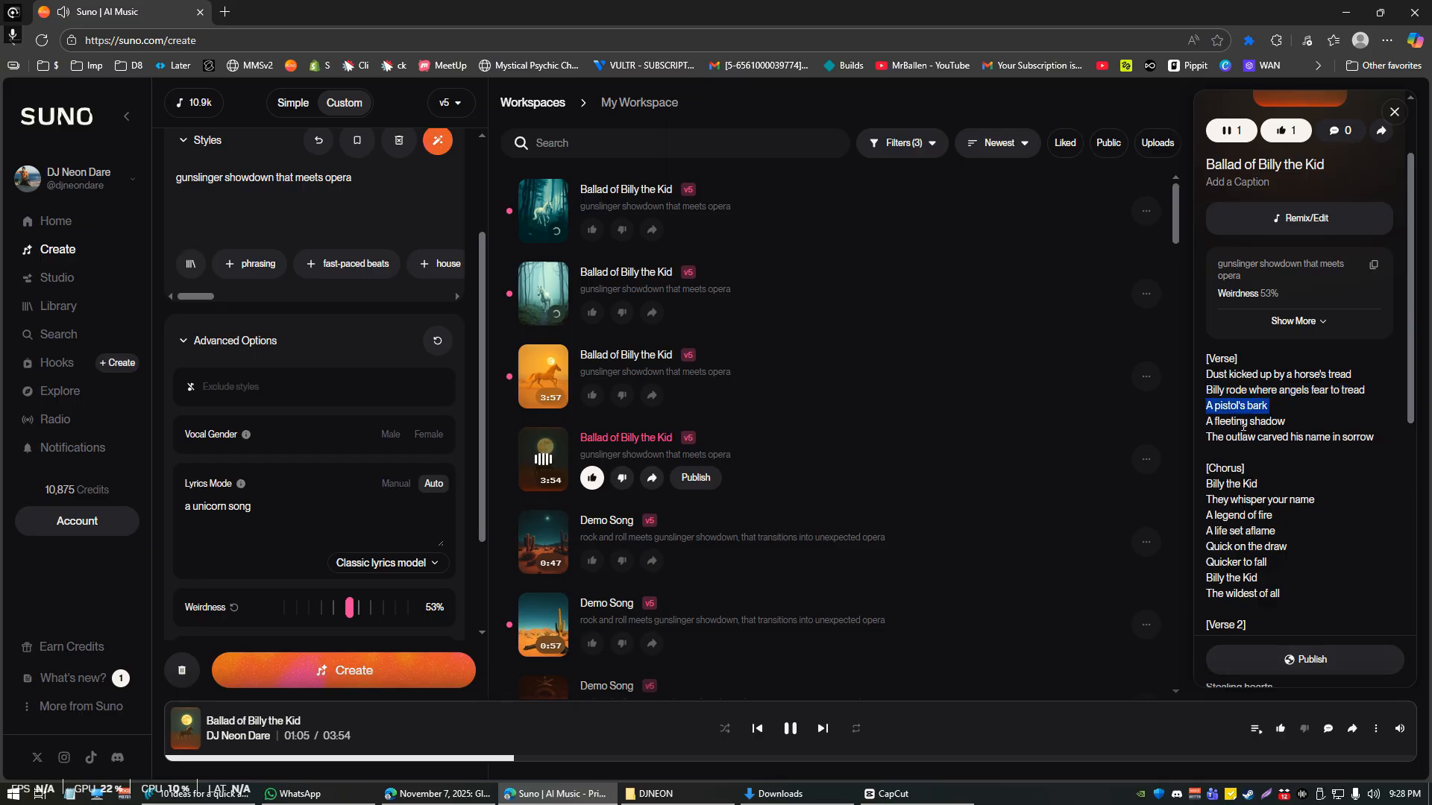
triple_click(1243, 422)
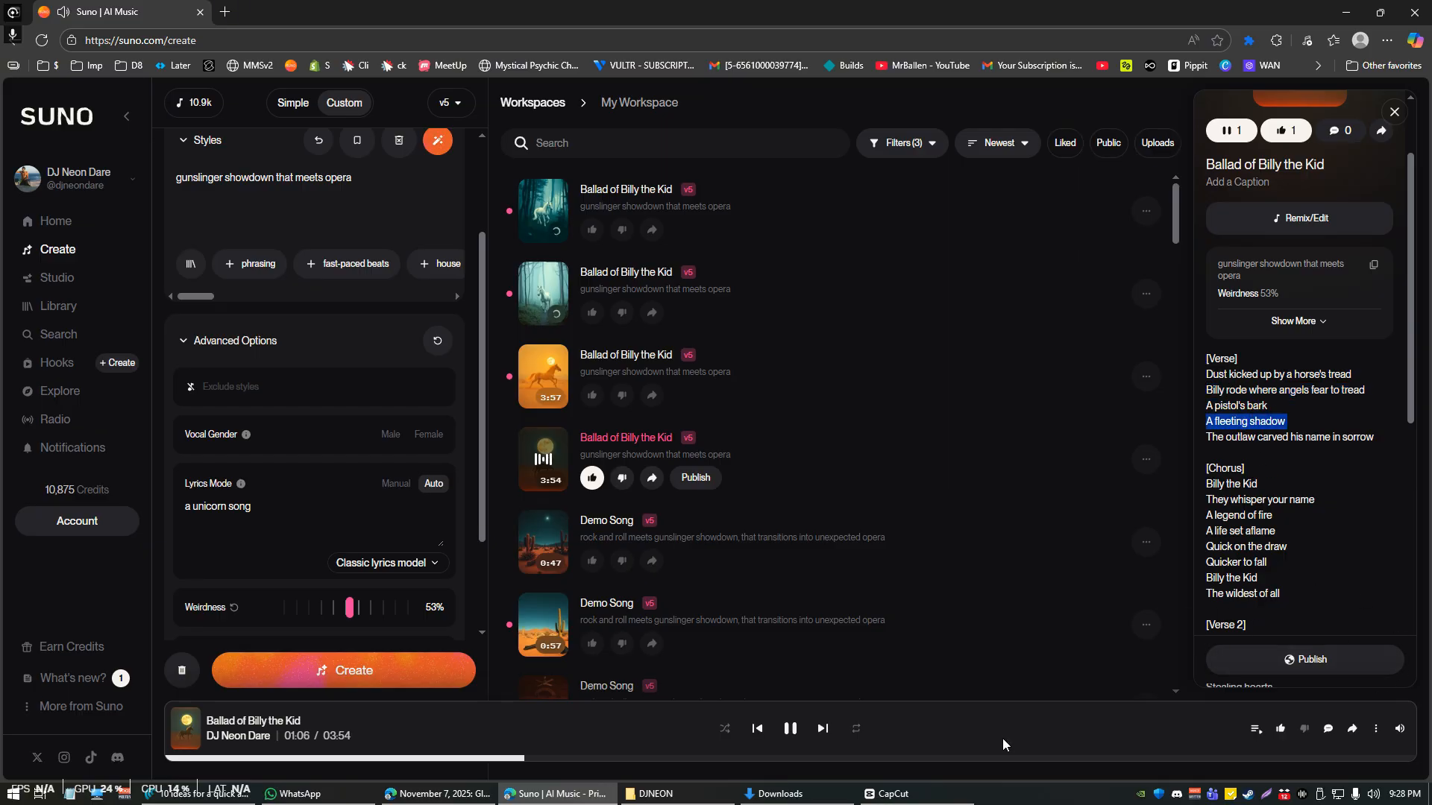
click(788, 738)
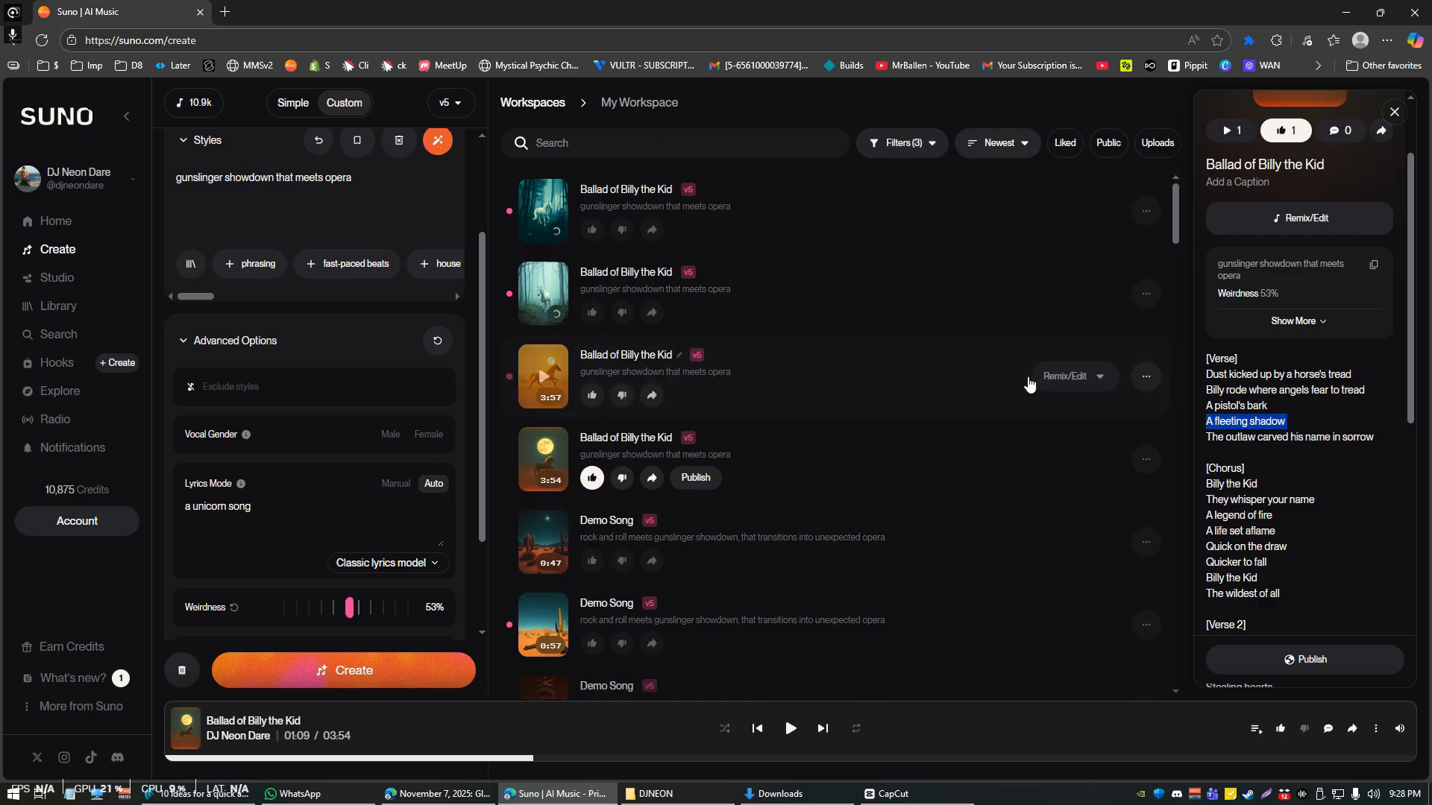
Show the details of the lower unicorn song and read its auto-written lyrics from the first verse through to the bridge.
click(811, 278)
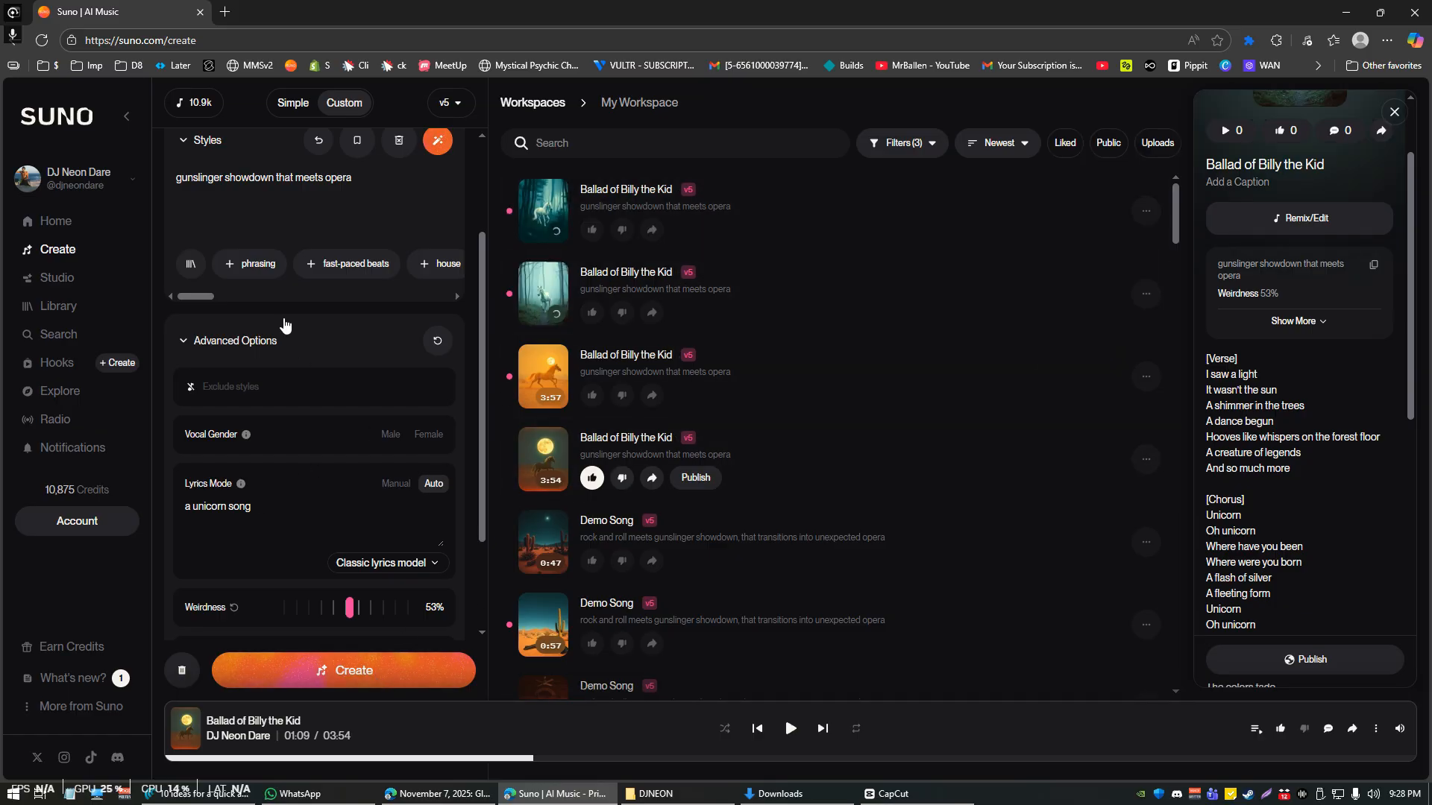
scroll(271, 224, up, 1)
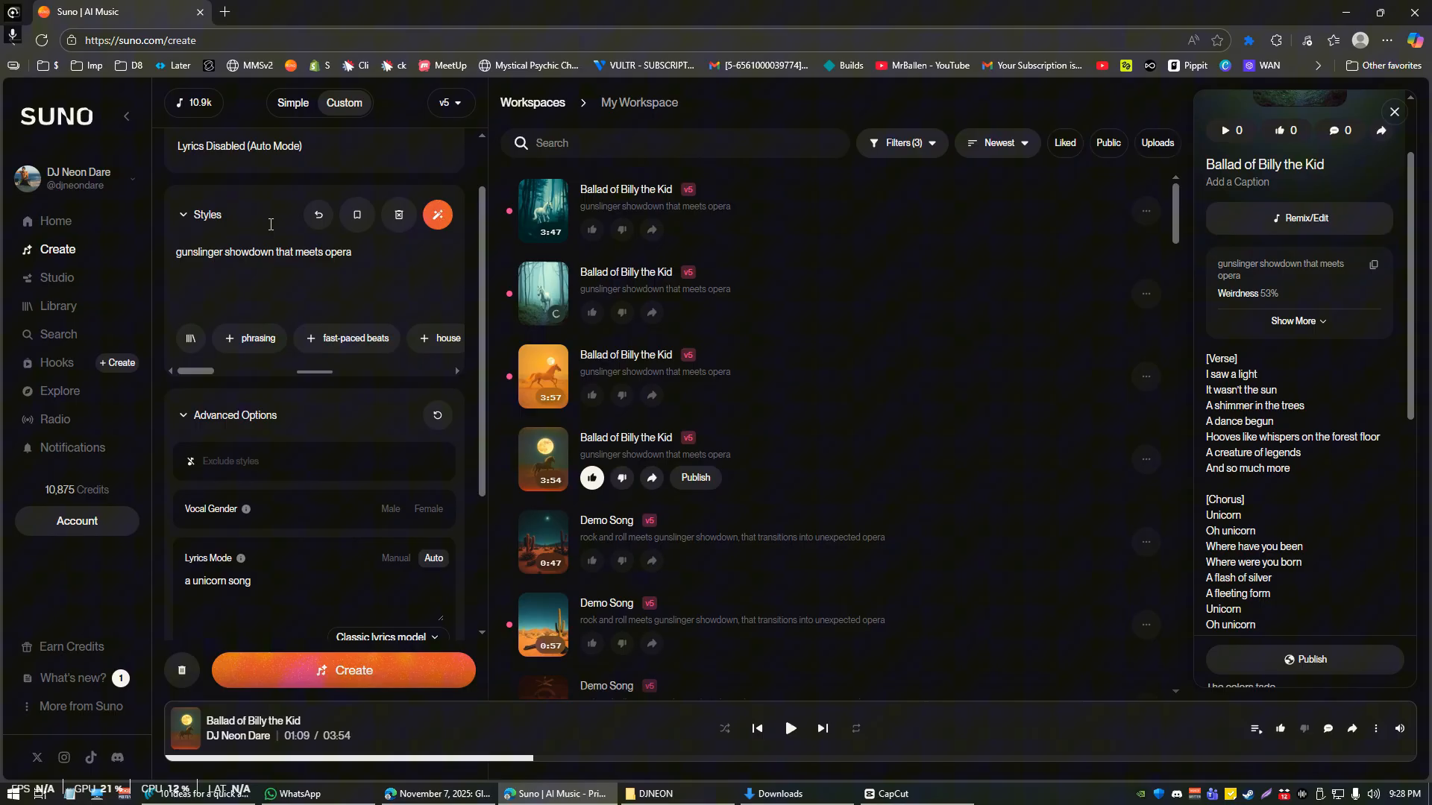
triple_click(377, 255)
click(809, 297)
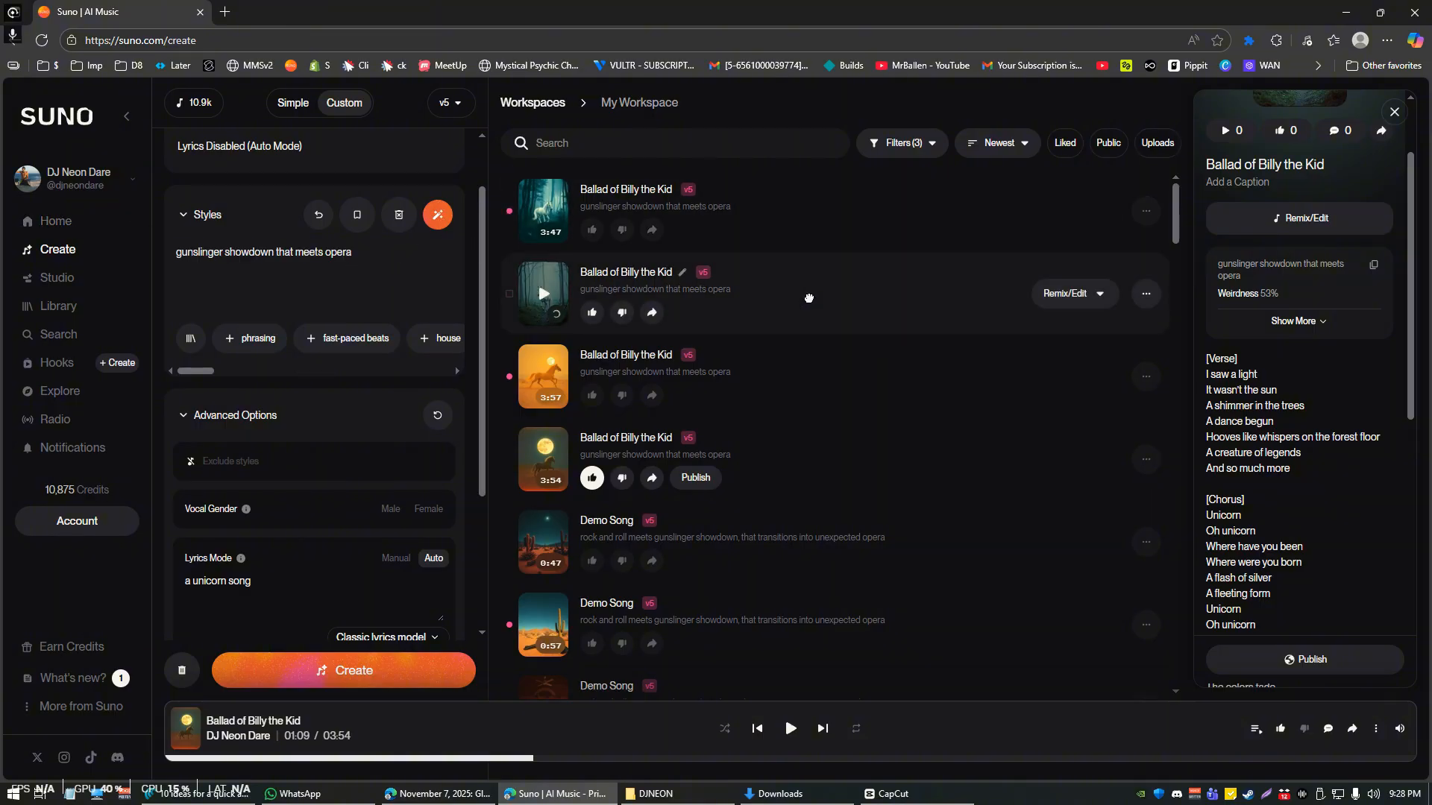
scroll(1265, 455, down, 2)
scroll(1266, 460, down, 5)
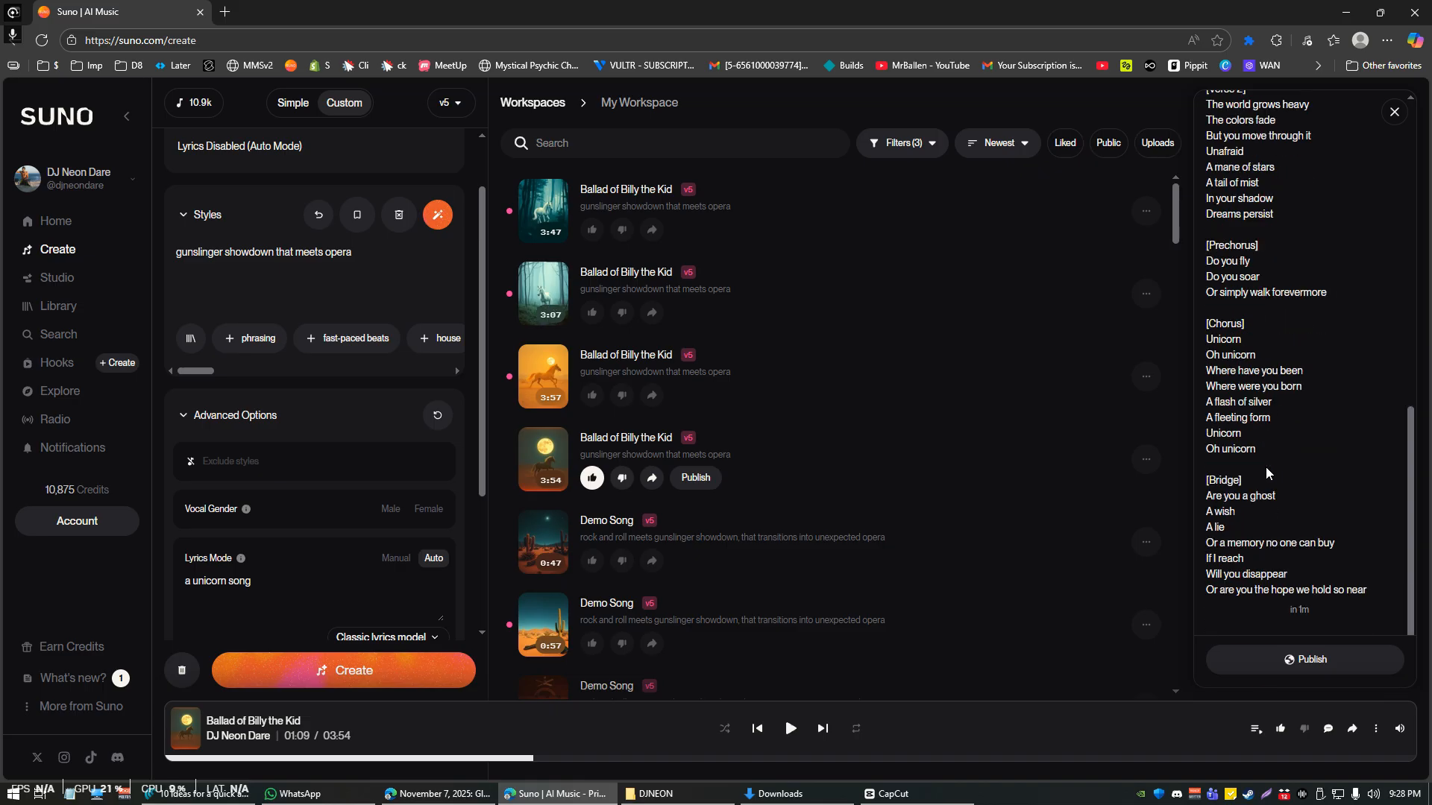
scroll(1216, 389, up, 3)
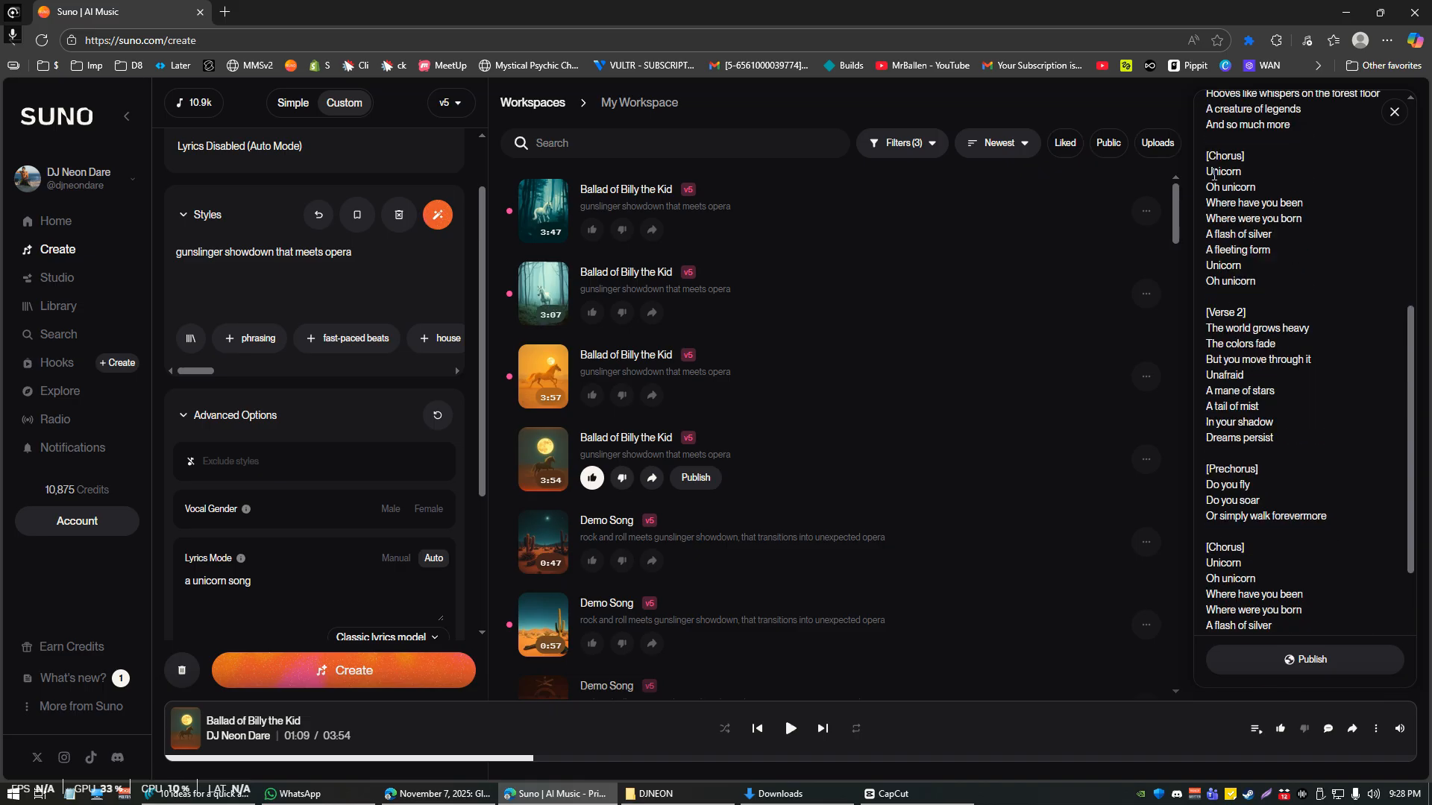
drag(1209, 171, 1269, 250)
scroll(1291, 333, up, 5)
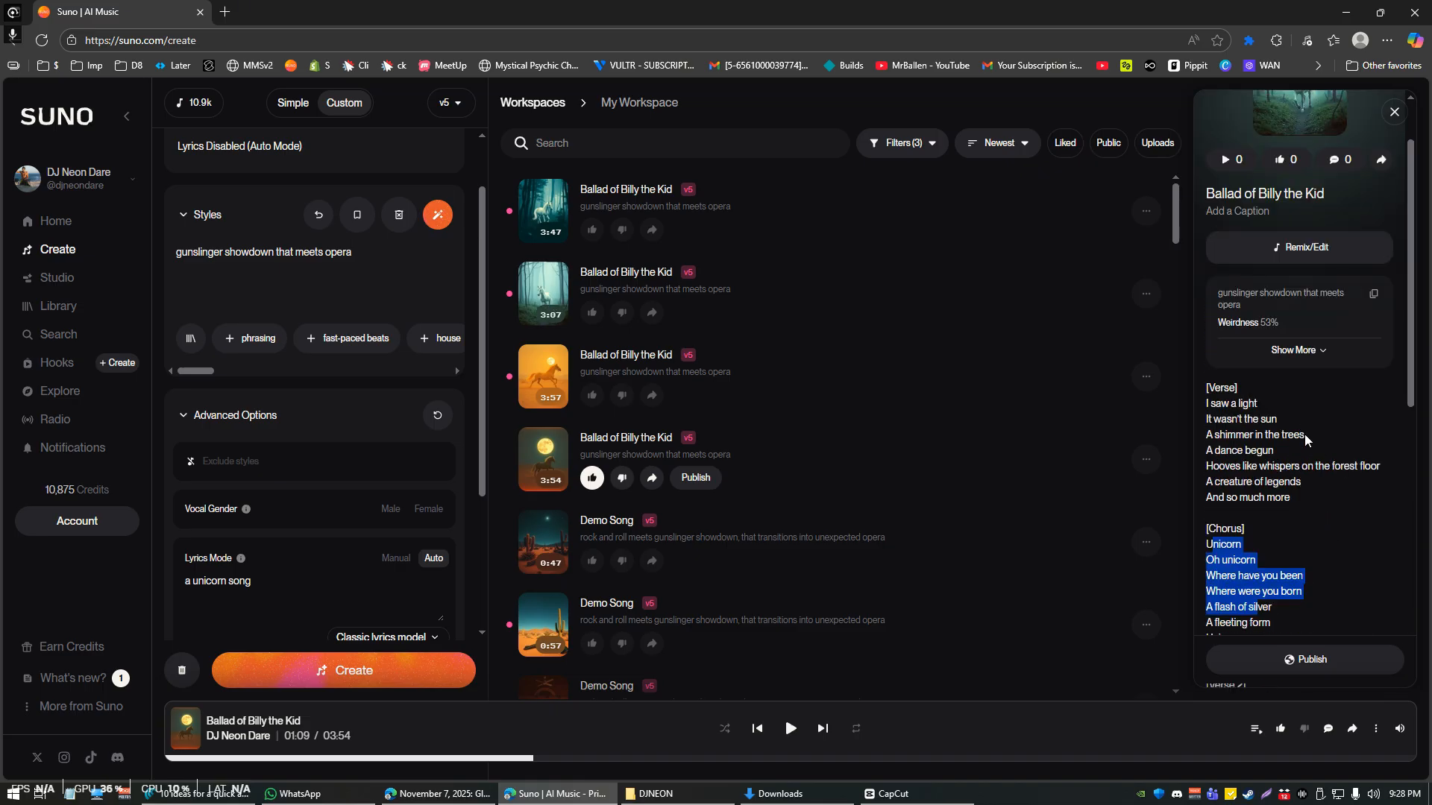
Review the song's settings, from the styles and auto lyrics theme to the weirdness, style influence, title and save location.
scroll(388, 461, up, 2)
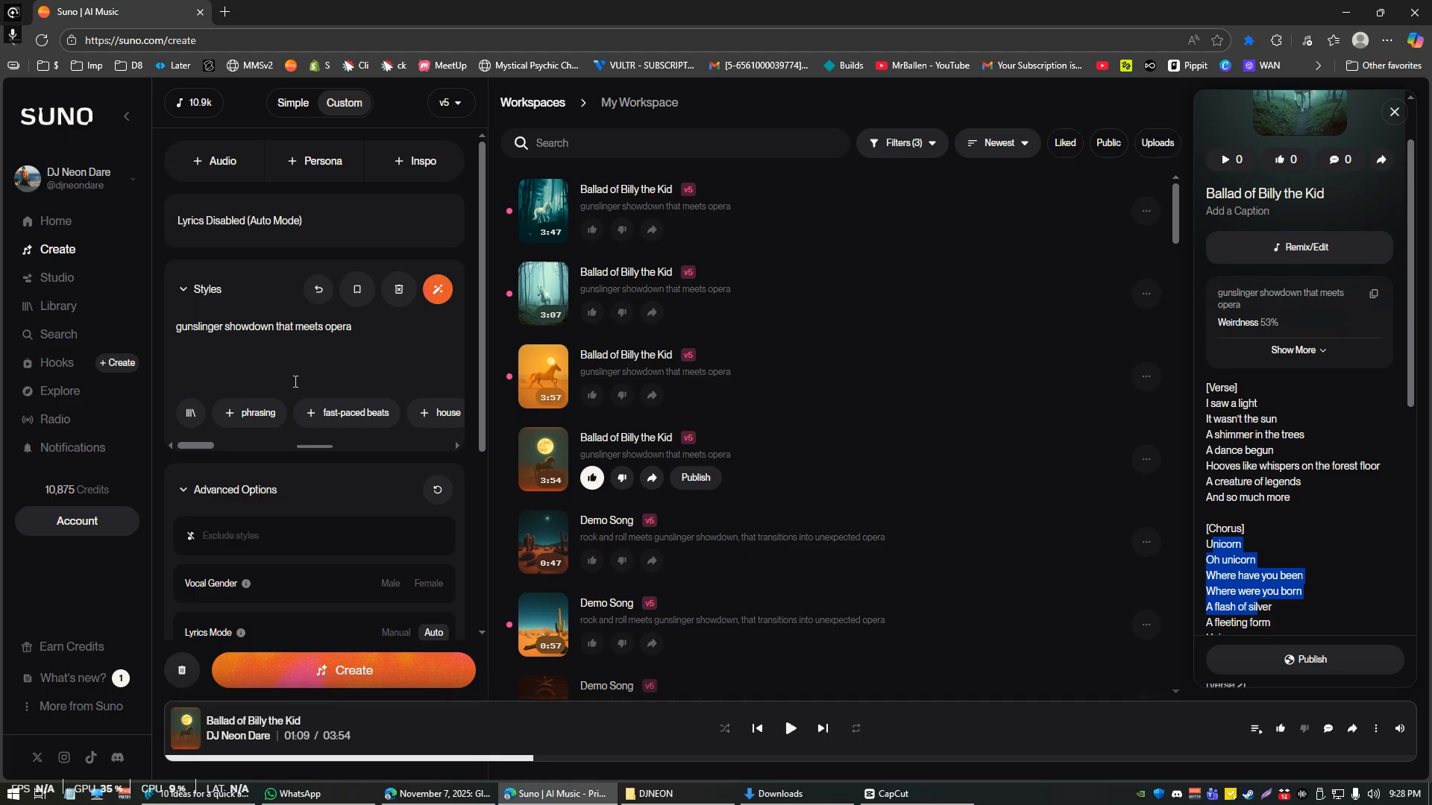
scroll(322, 418, down, 1)
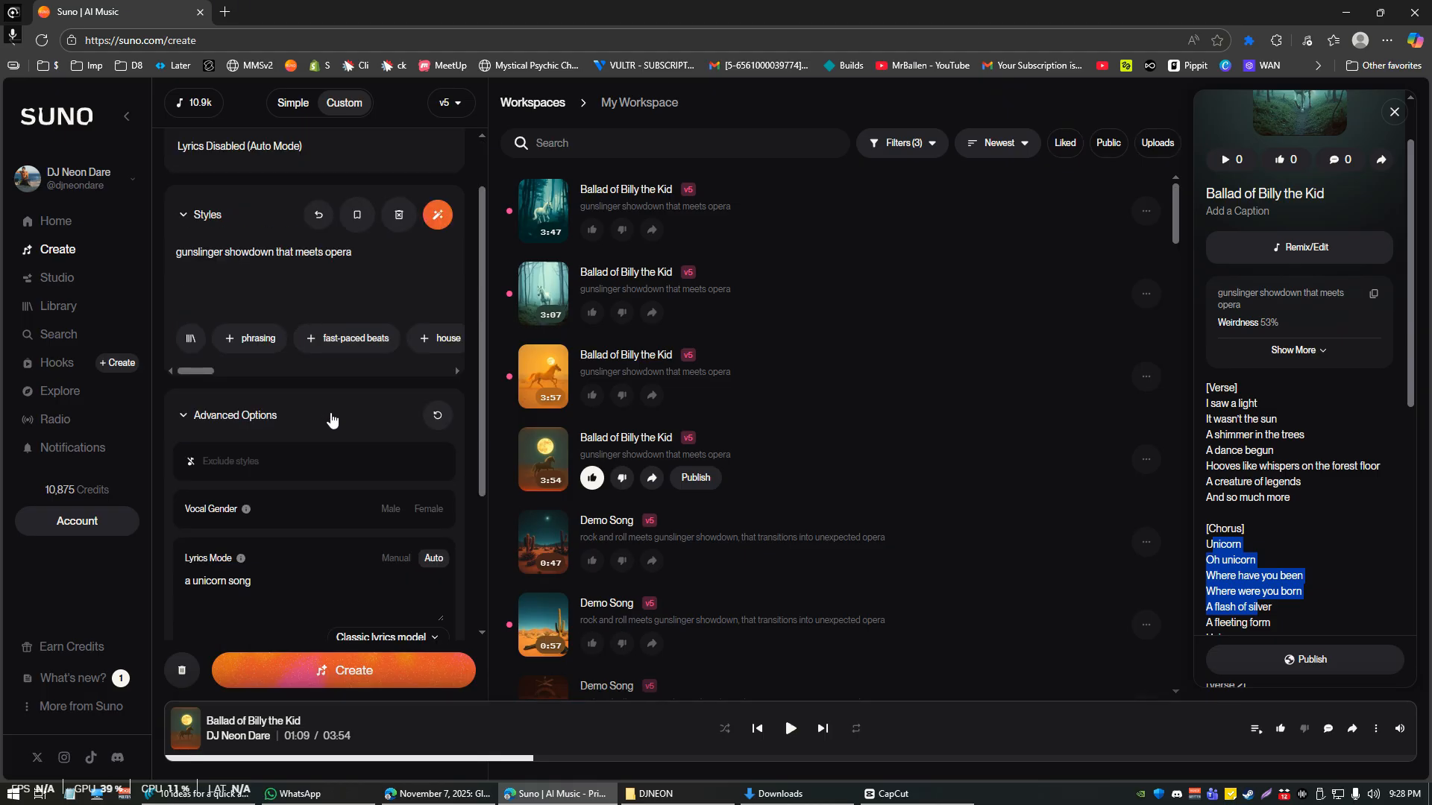
scroll(336, 433, down, 1)
scroll(336, 431, down, 1)
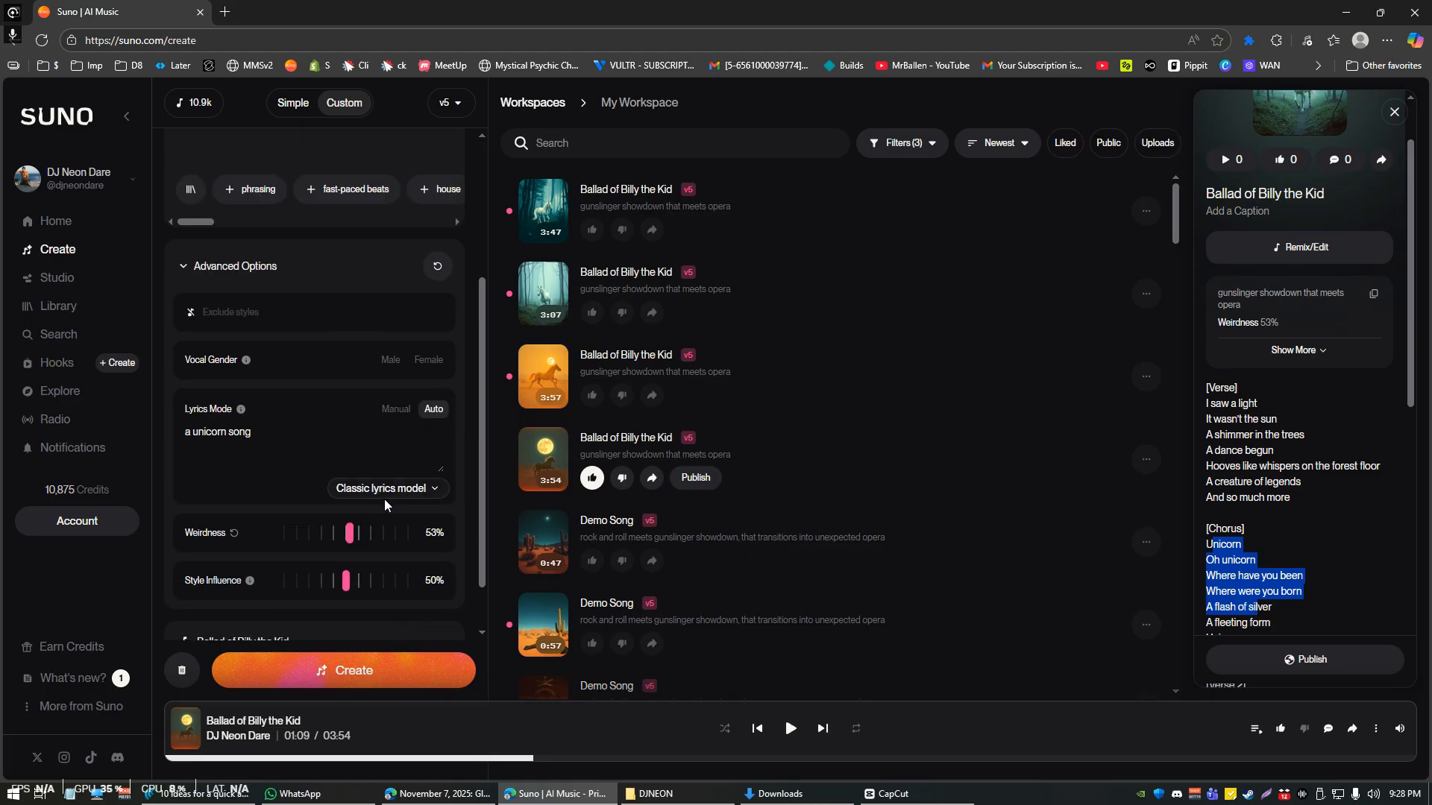
scroll(385, 495, down, 1)
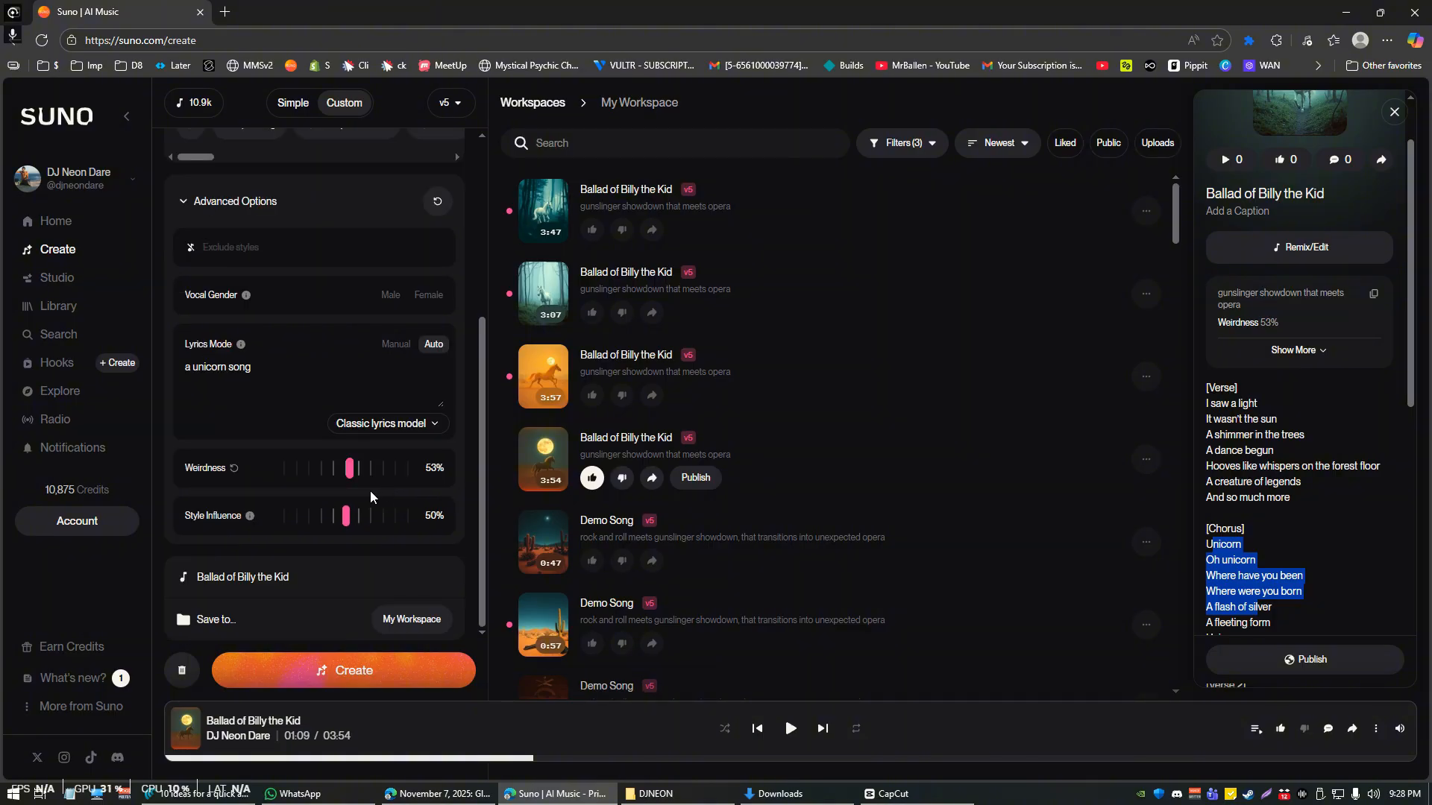
scroll(307, 355, up, 4)
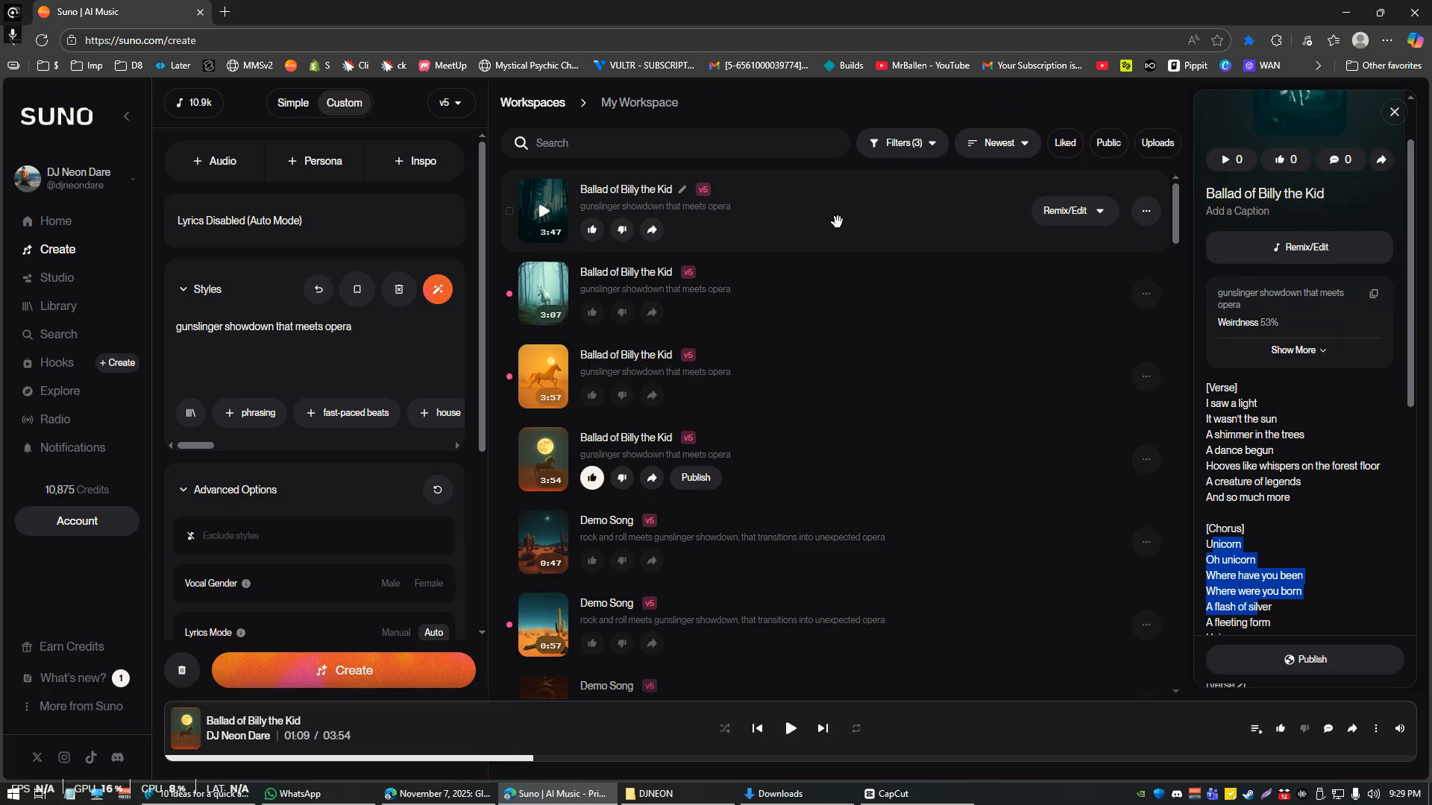
Highlight the end of the first verse in the newest unicorn song, play the song's opening and pause it.
drag(1245, 467, 1259, 497)
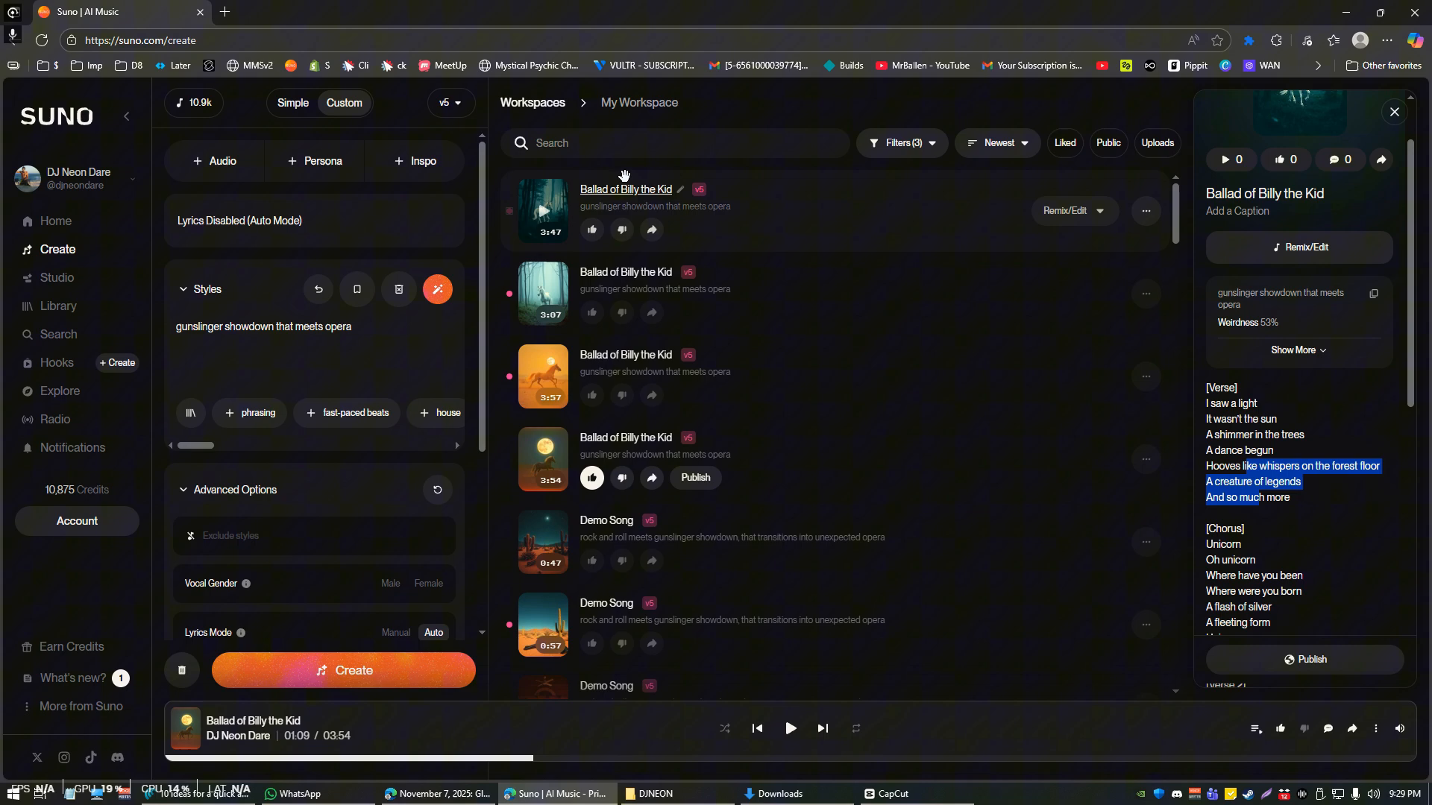
click(544, 213)
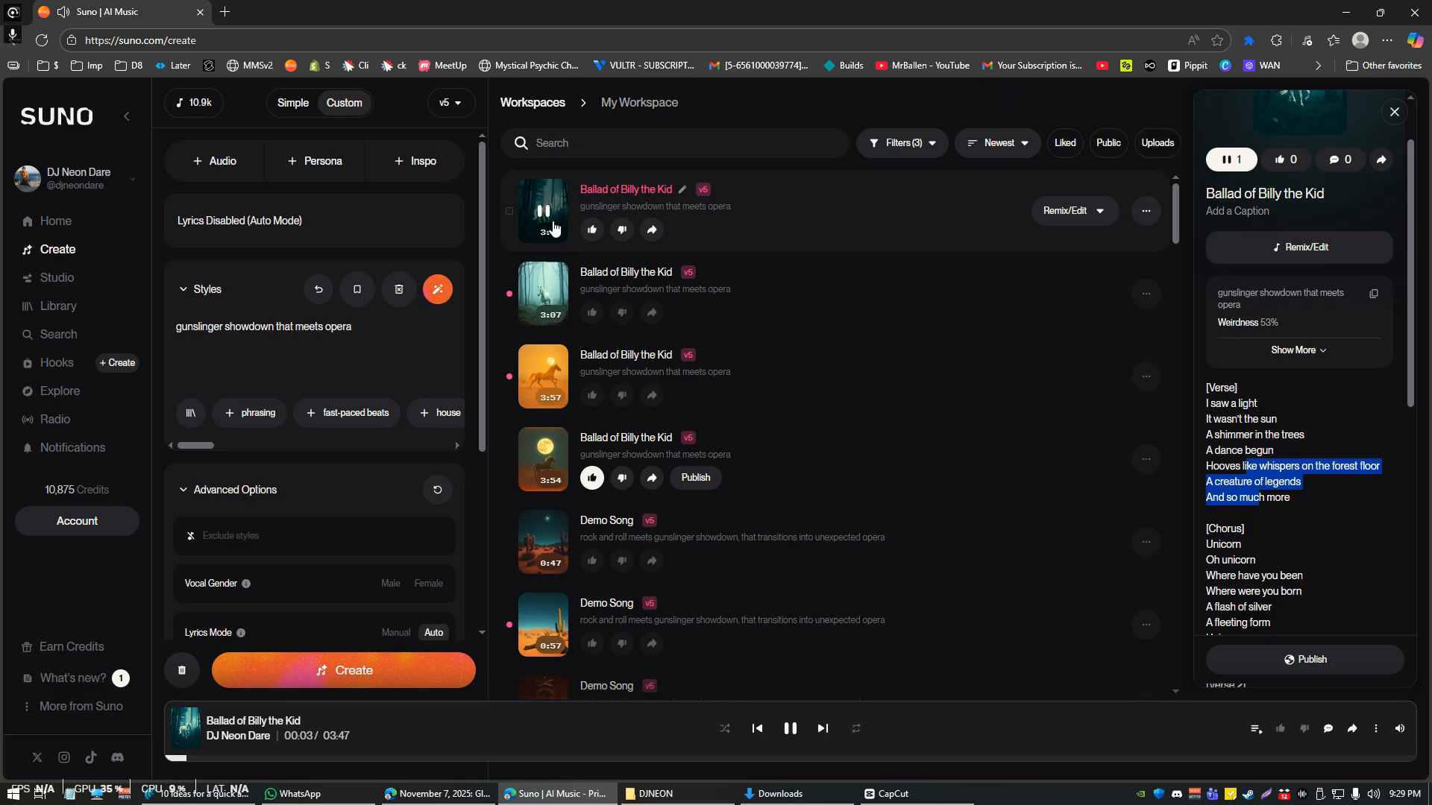
click(554, 228)
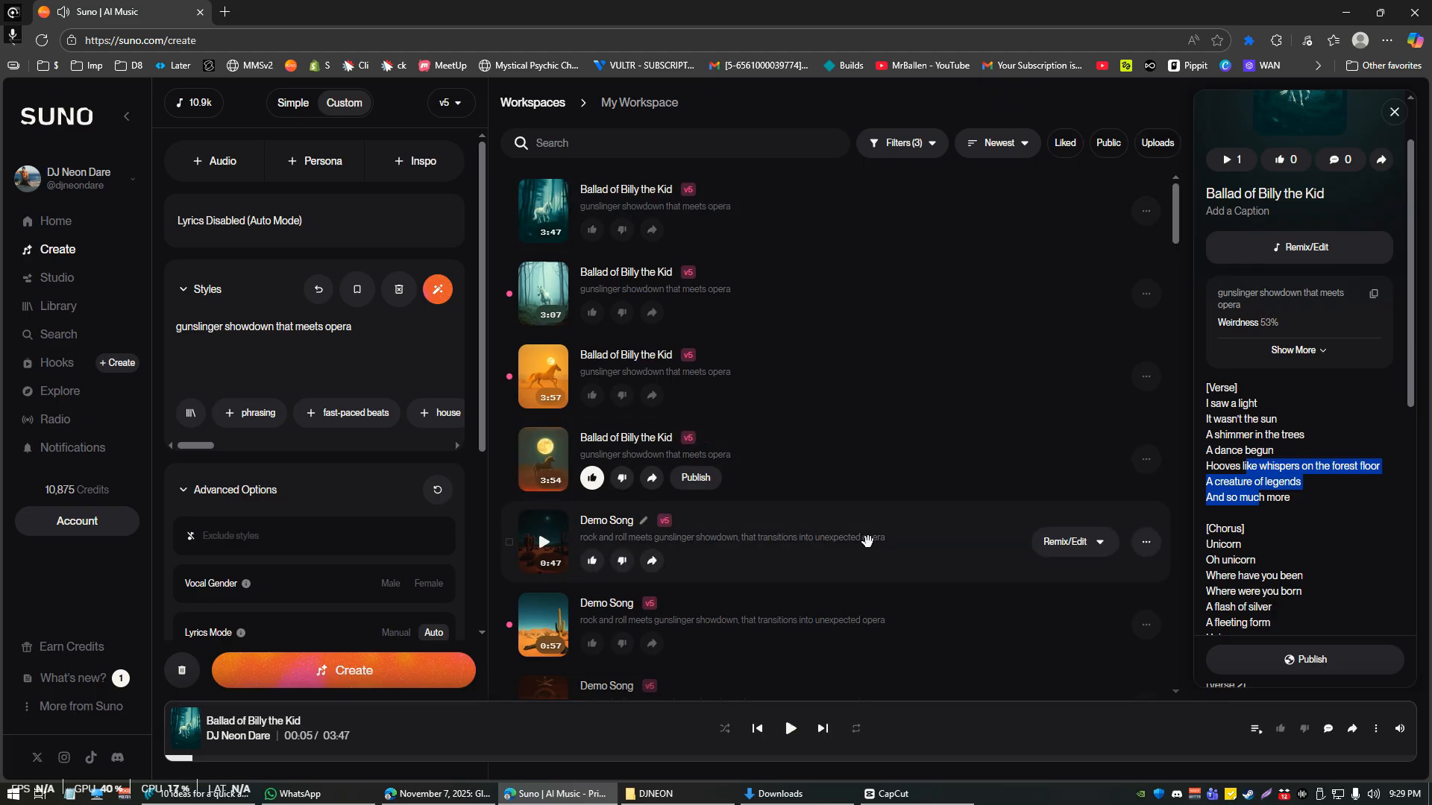
Replay the liked Ballad of Billy the Kid from the beginning and pause it before the extension demonstration.
click(544, 462)
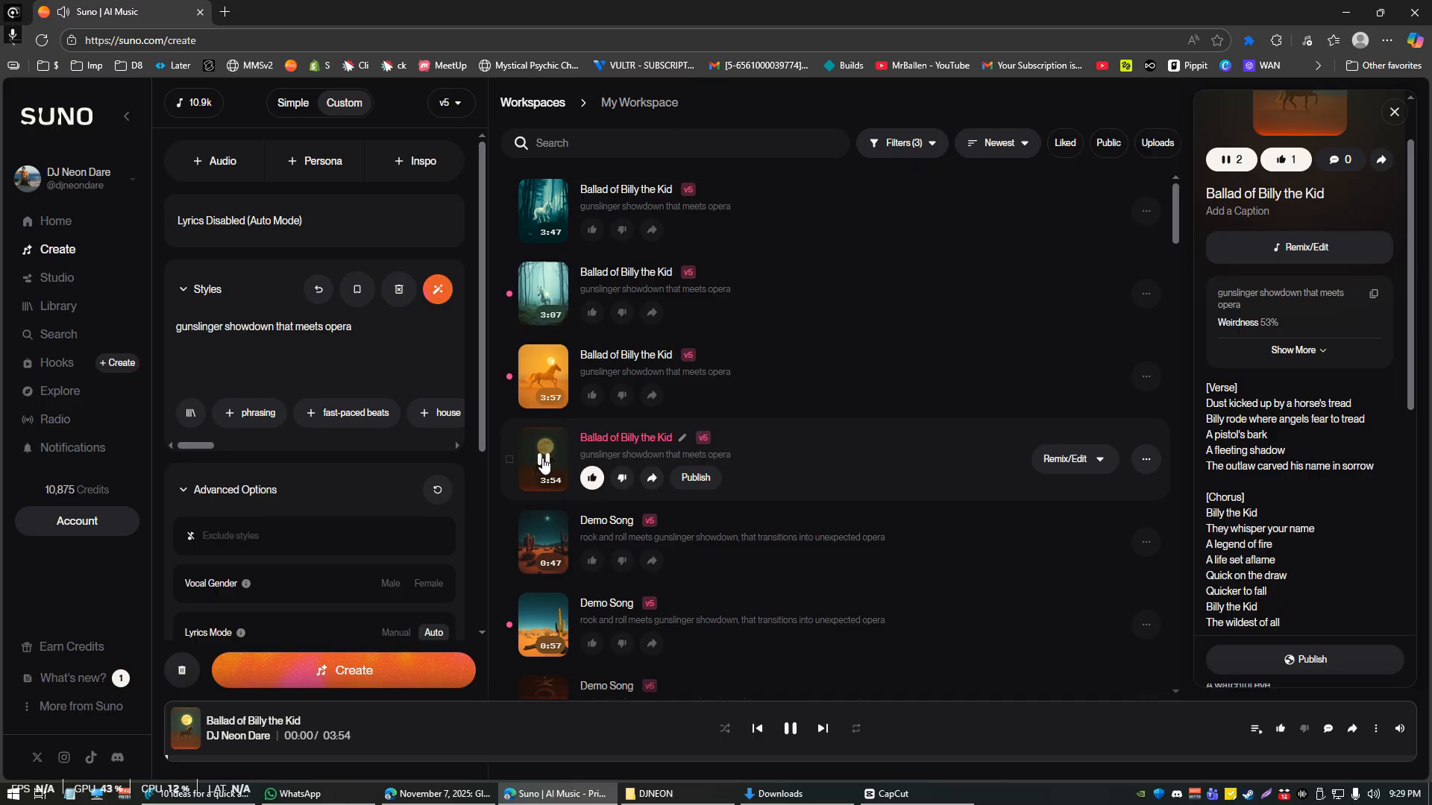
click(544, 462)
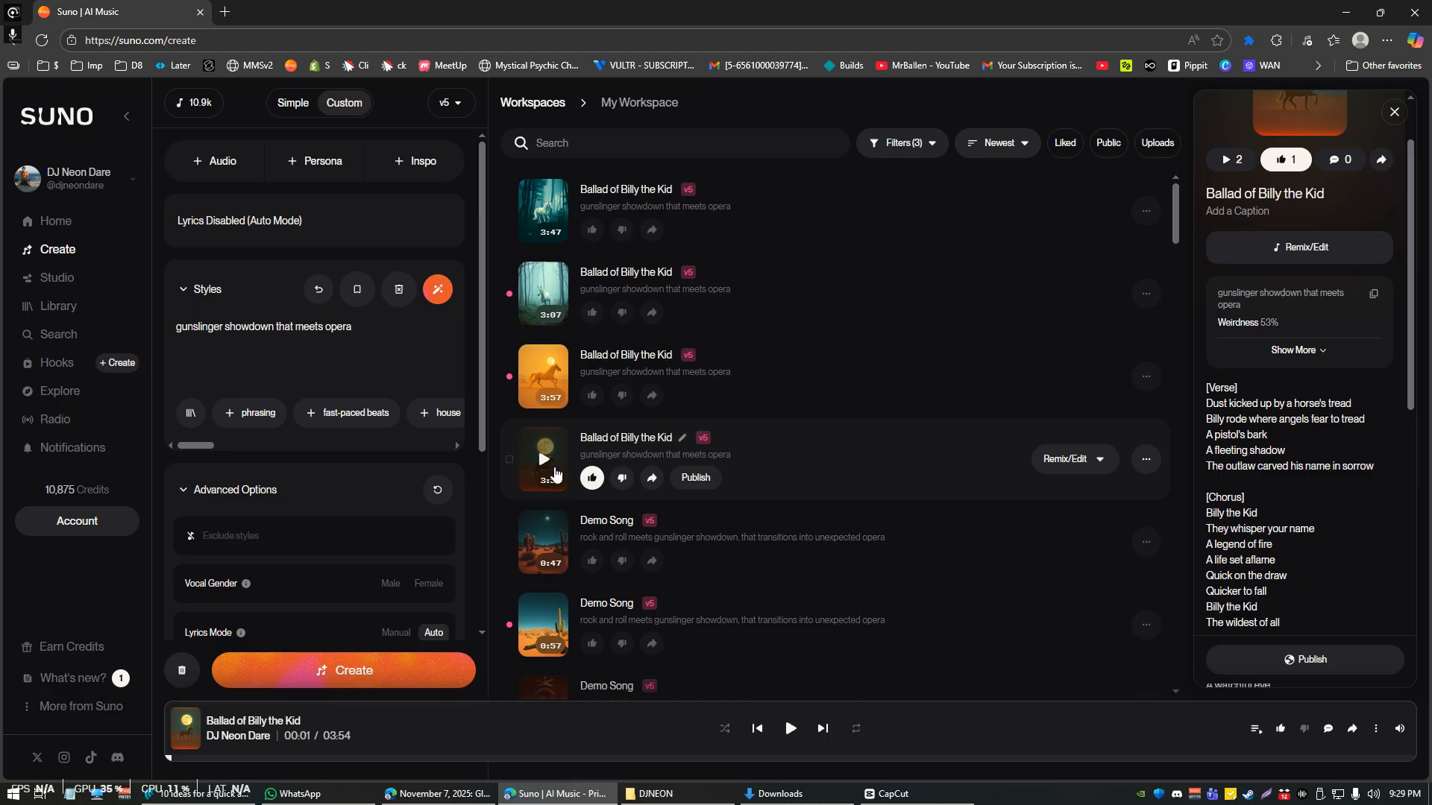
click(545, 462)
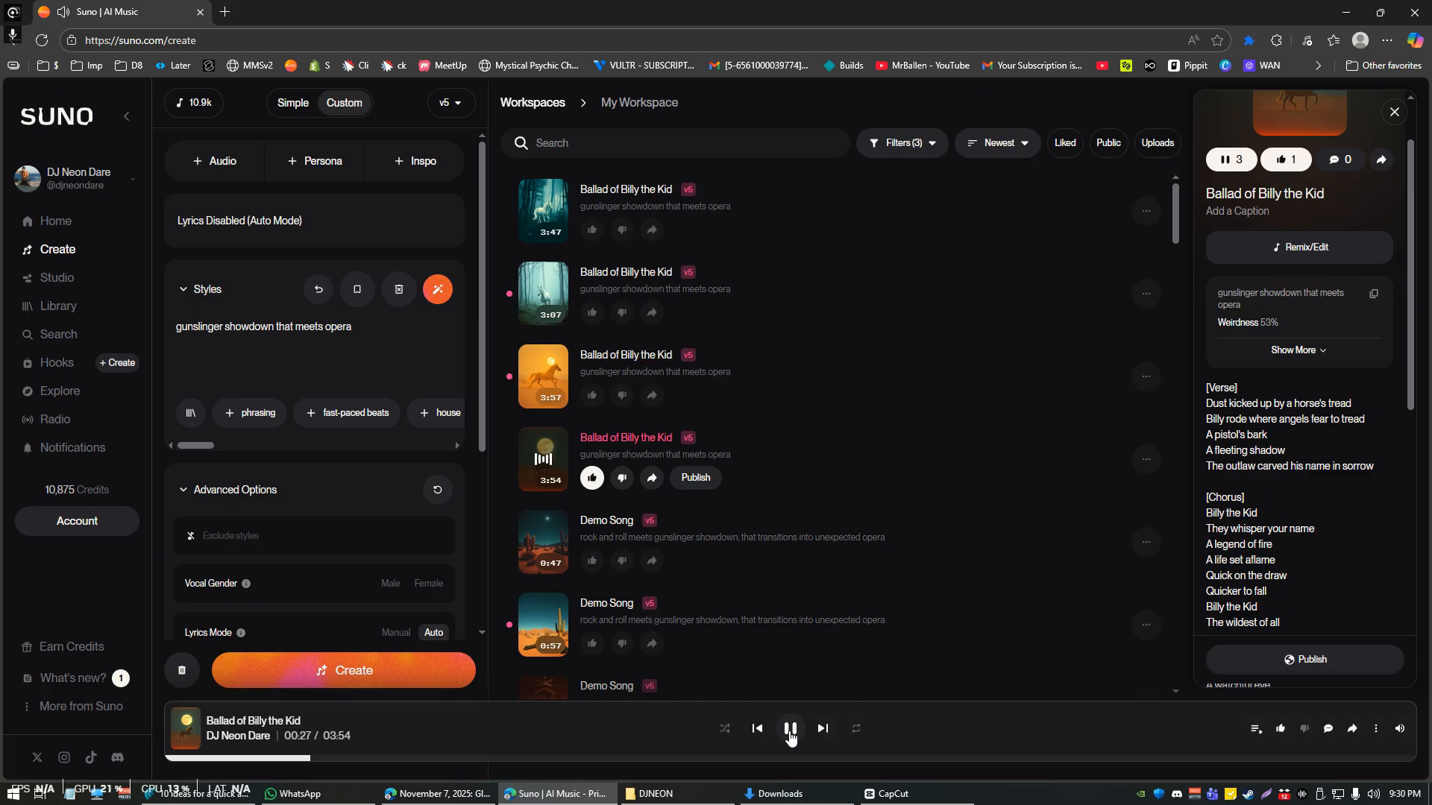
click(792, 737)
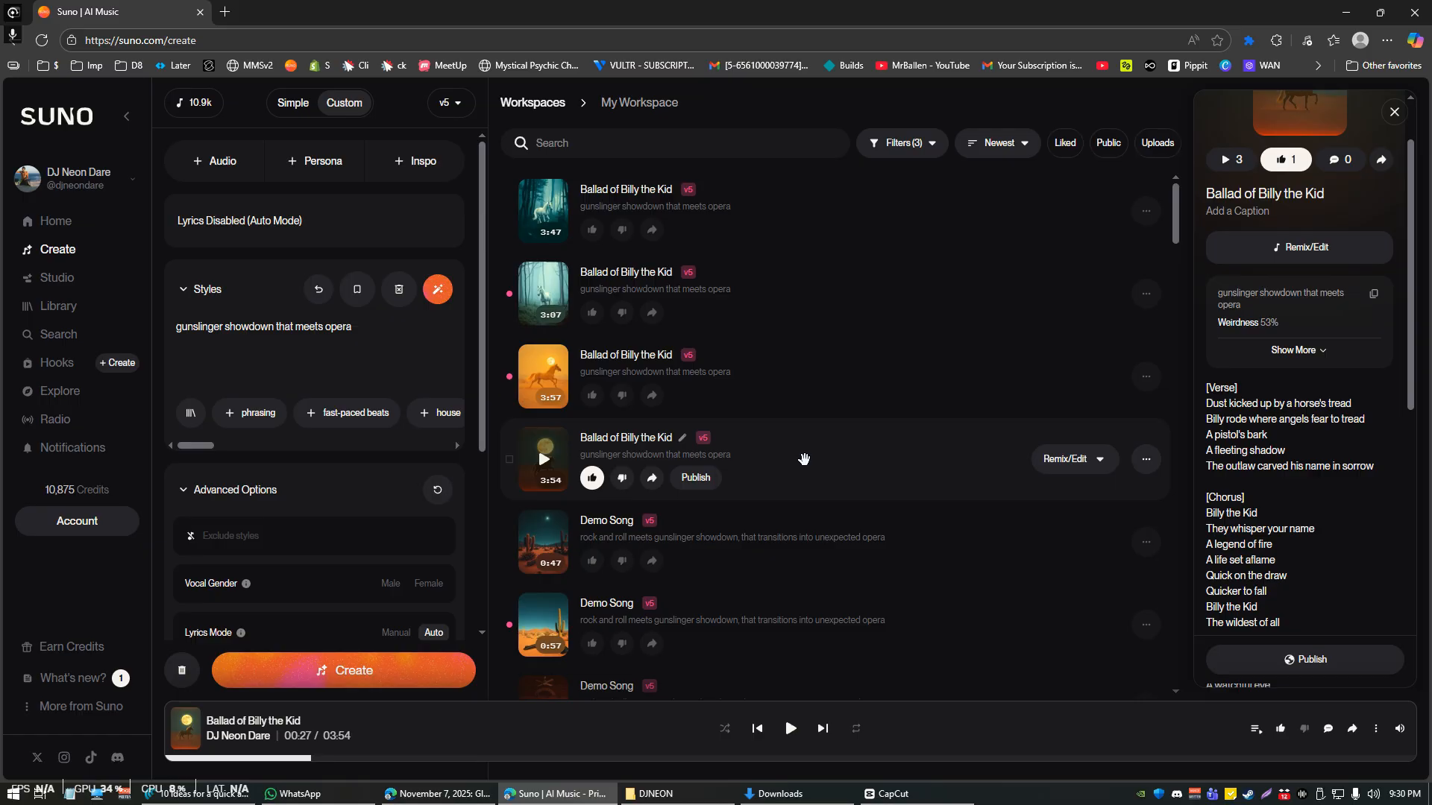
Load the liked Ballad of Billy the Kid as the source audio for a new song and set it to Extend.
drag(804, 458, 322, 244)
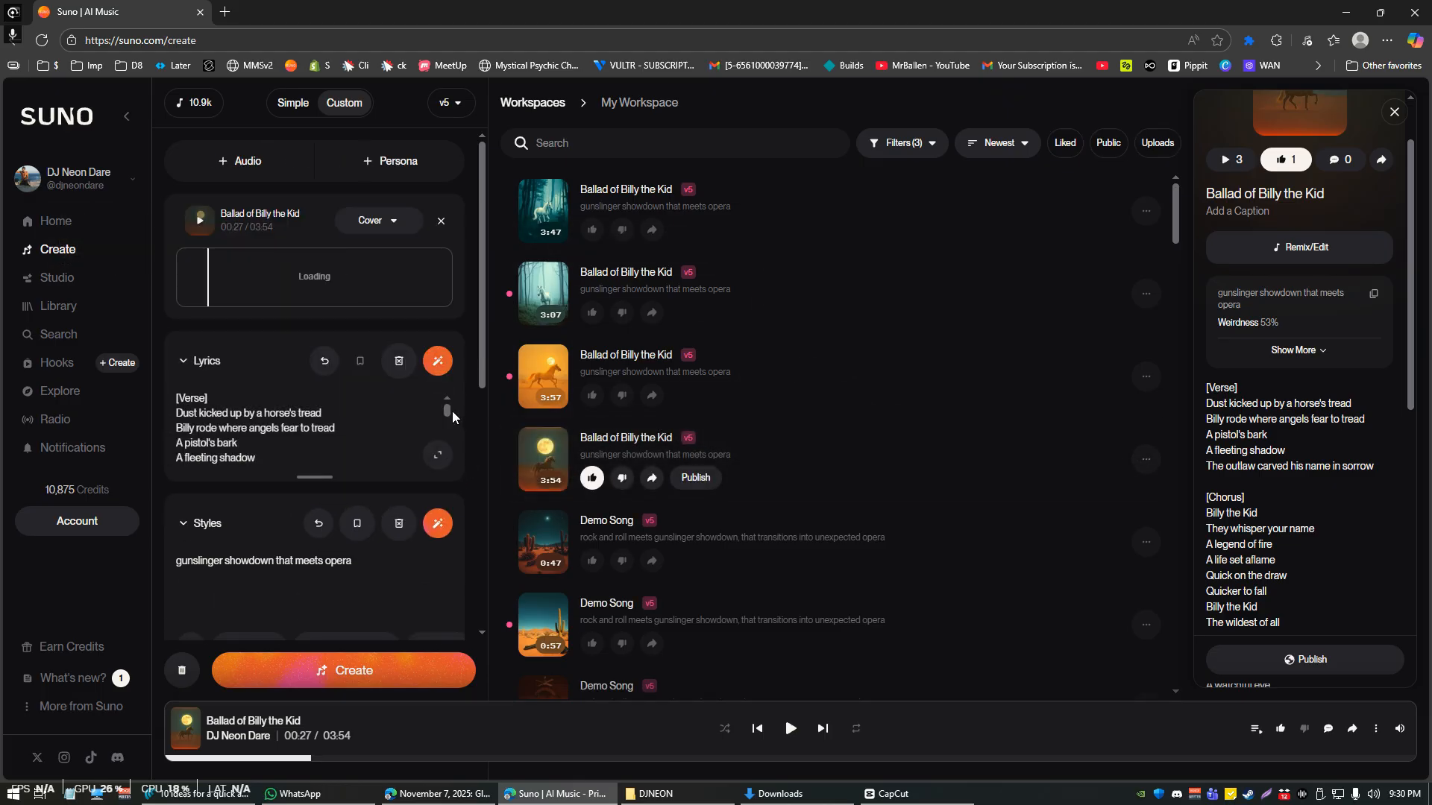
click(375, 222)
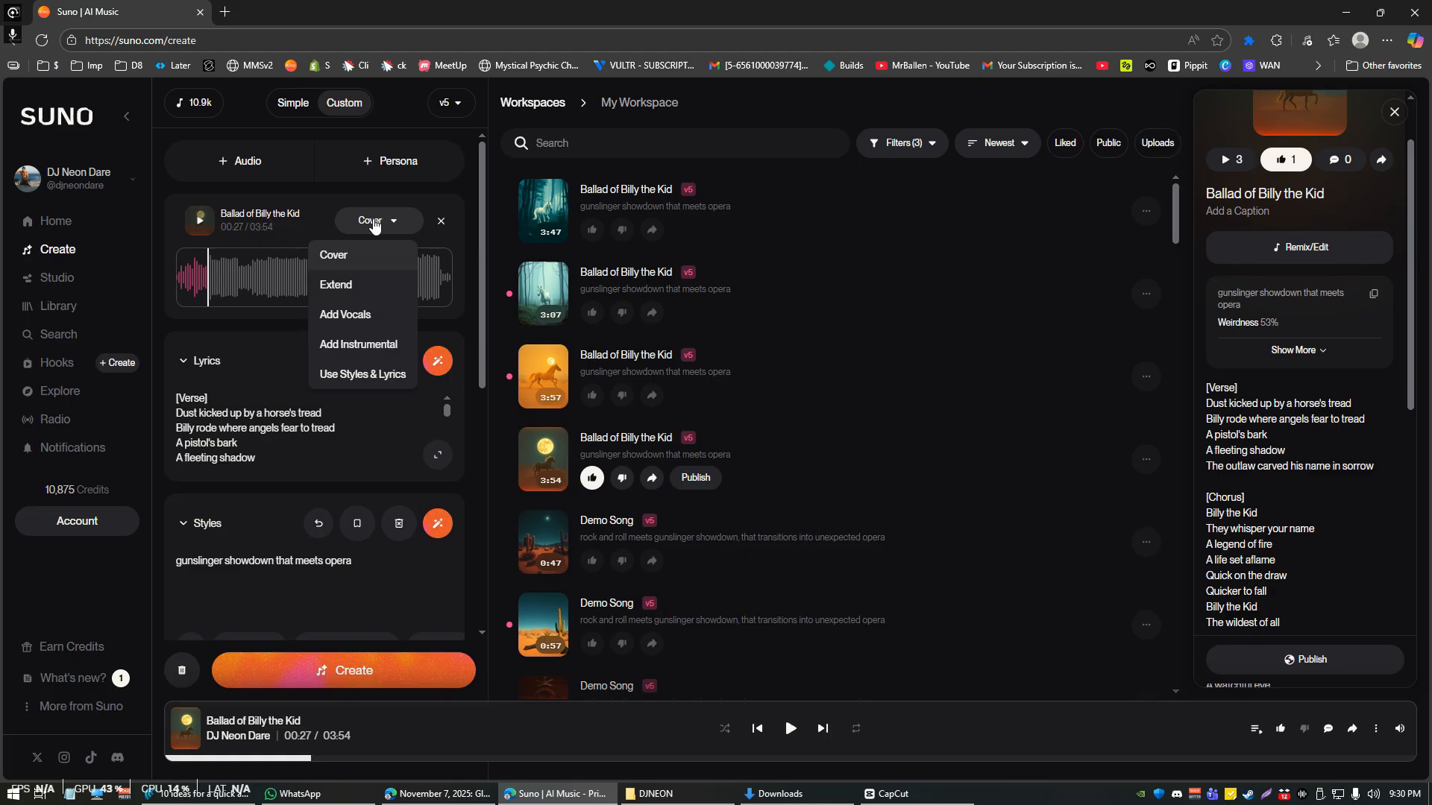
click(345, 284)
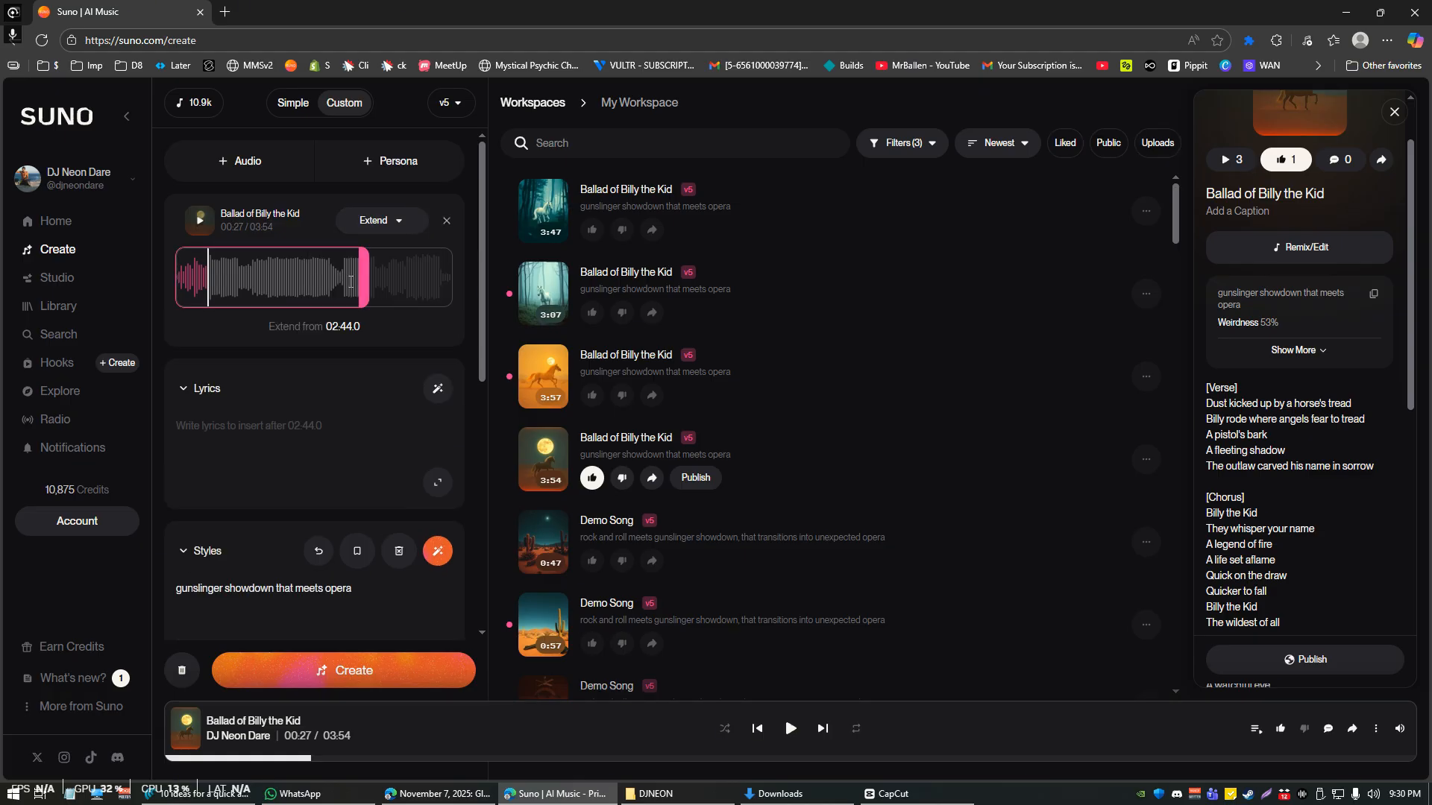
click(1147, 460)
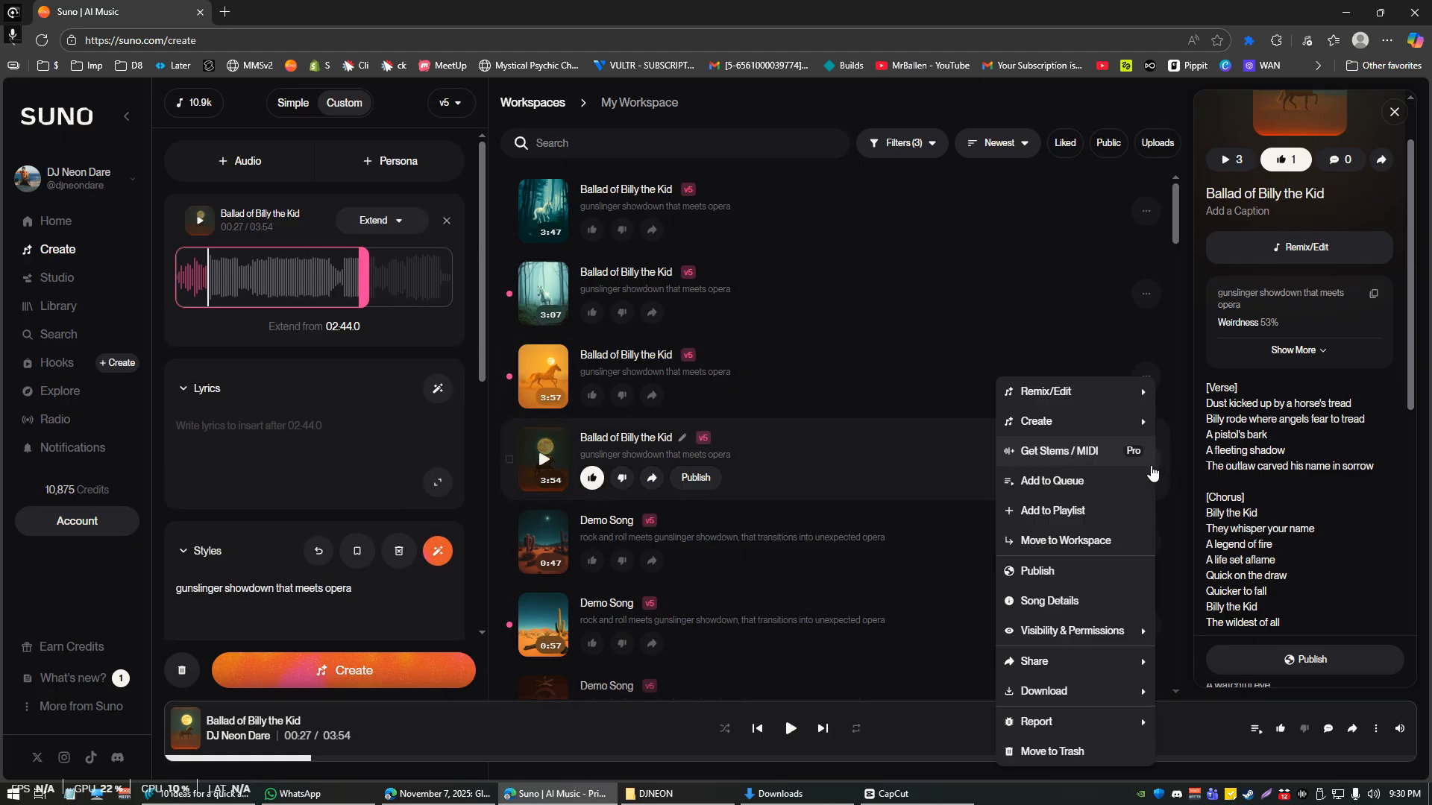
mouse_move(1059, 393)
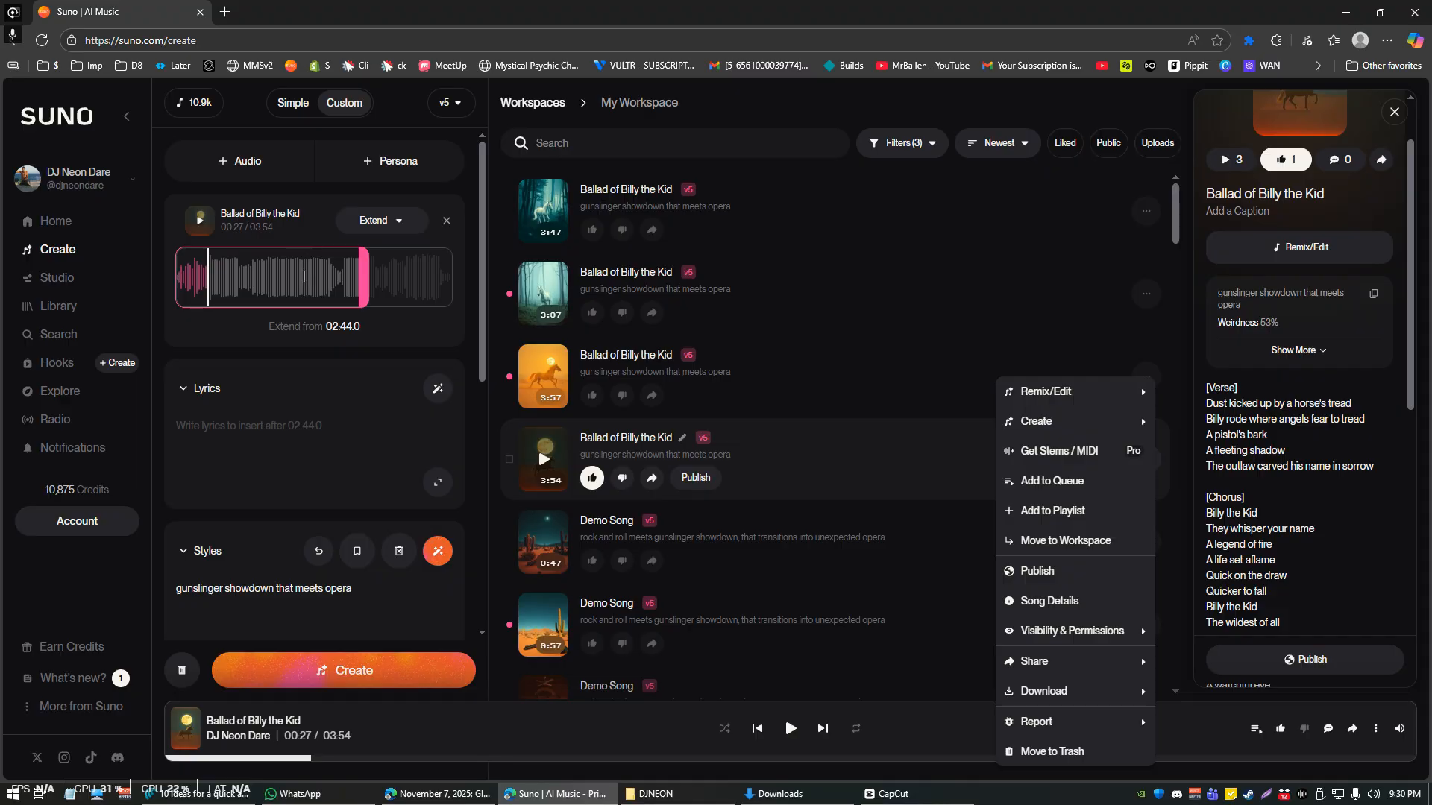
click(230, 325)
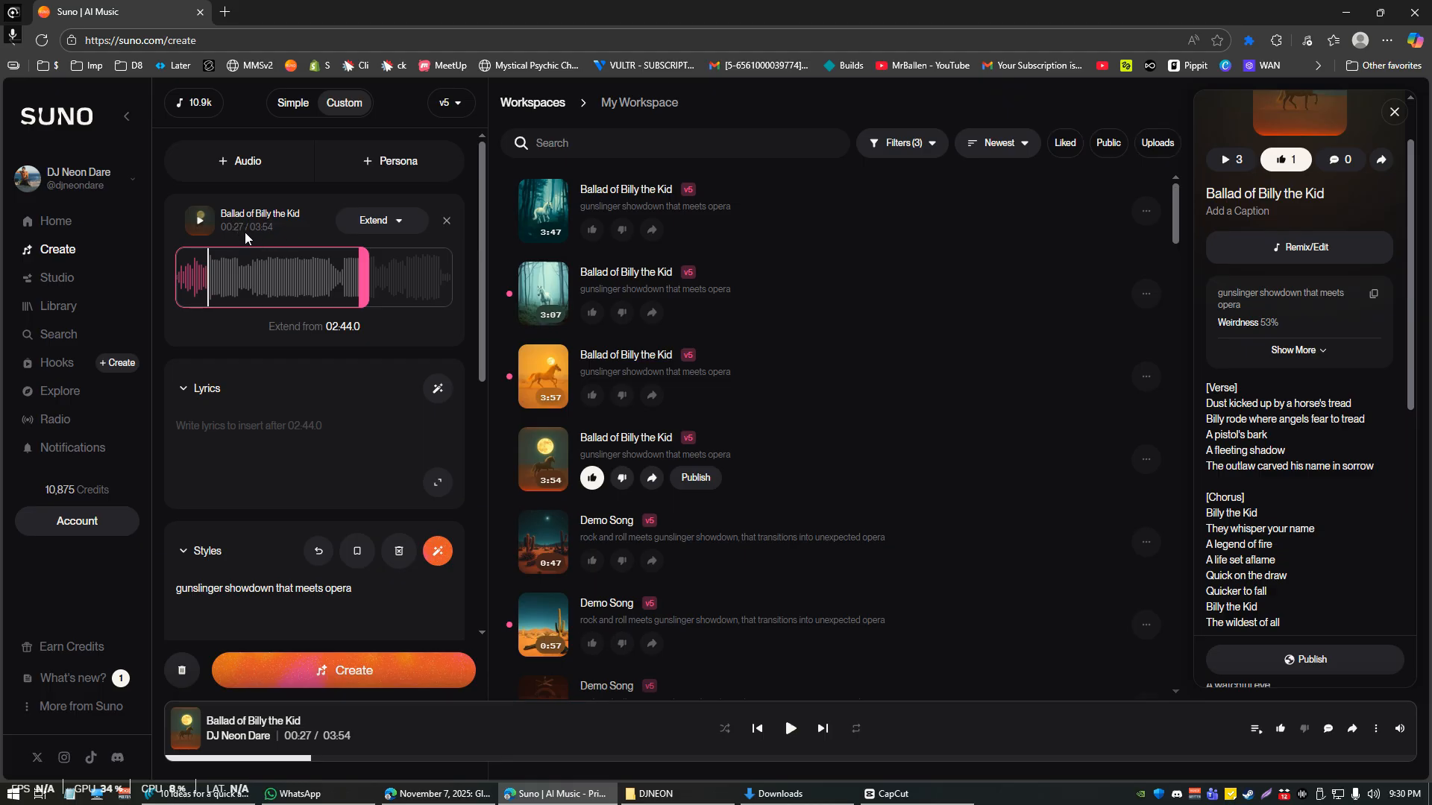
Set the Ballad of Billy the Kid source audio to extend from 0:27.
click(331, 327)
text(0:27)
click(221, 320)
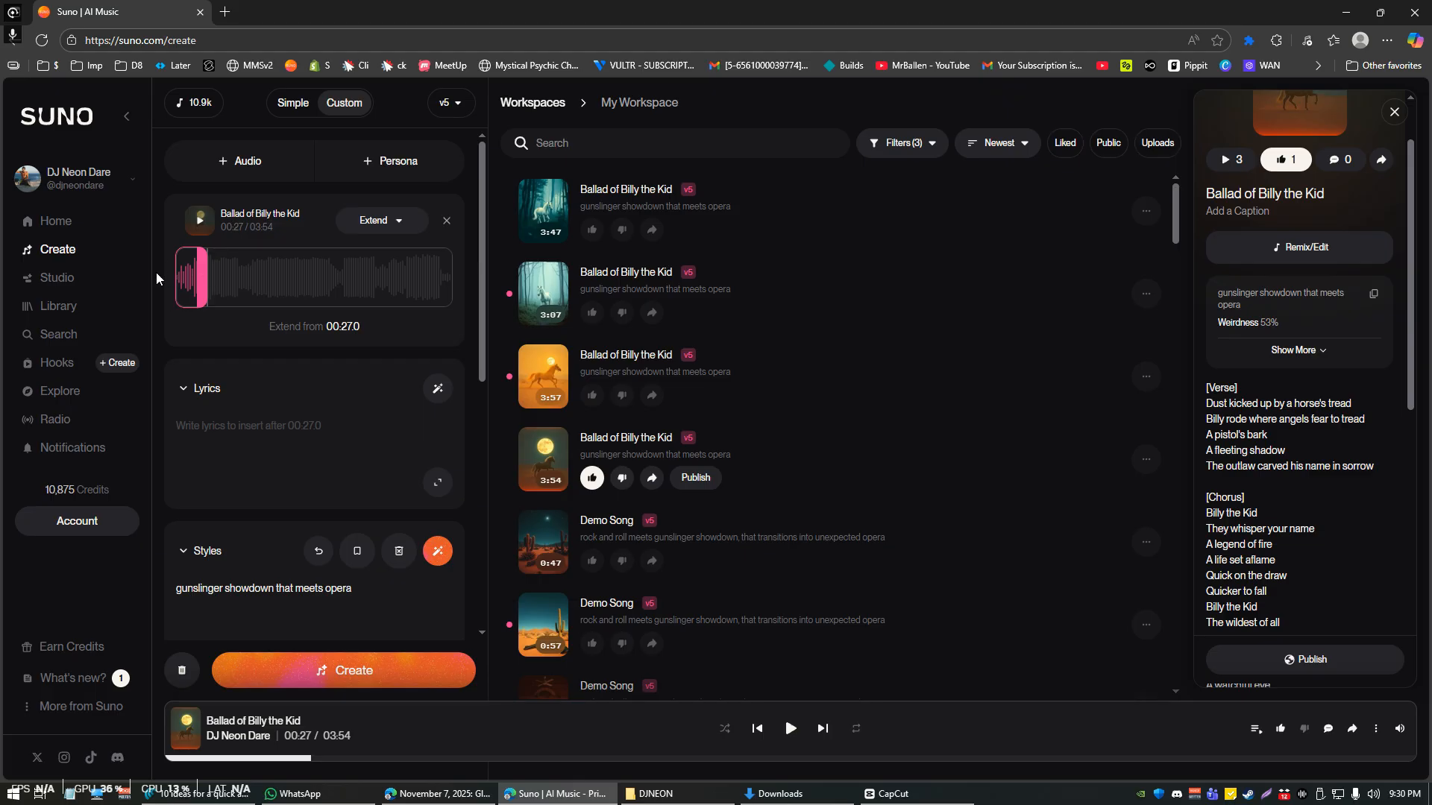
mouse_move(201, 279)
mouse_down()
mouse_move(313, 296)
mouse_move(208, 287)
mouse_up()
click(343, 327)
text(27)
key(Return)
Replace the style description with "high energy kpop song" and generate the extension.
scroll(246, 485, down, 1)
triple_click(256, 519)
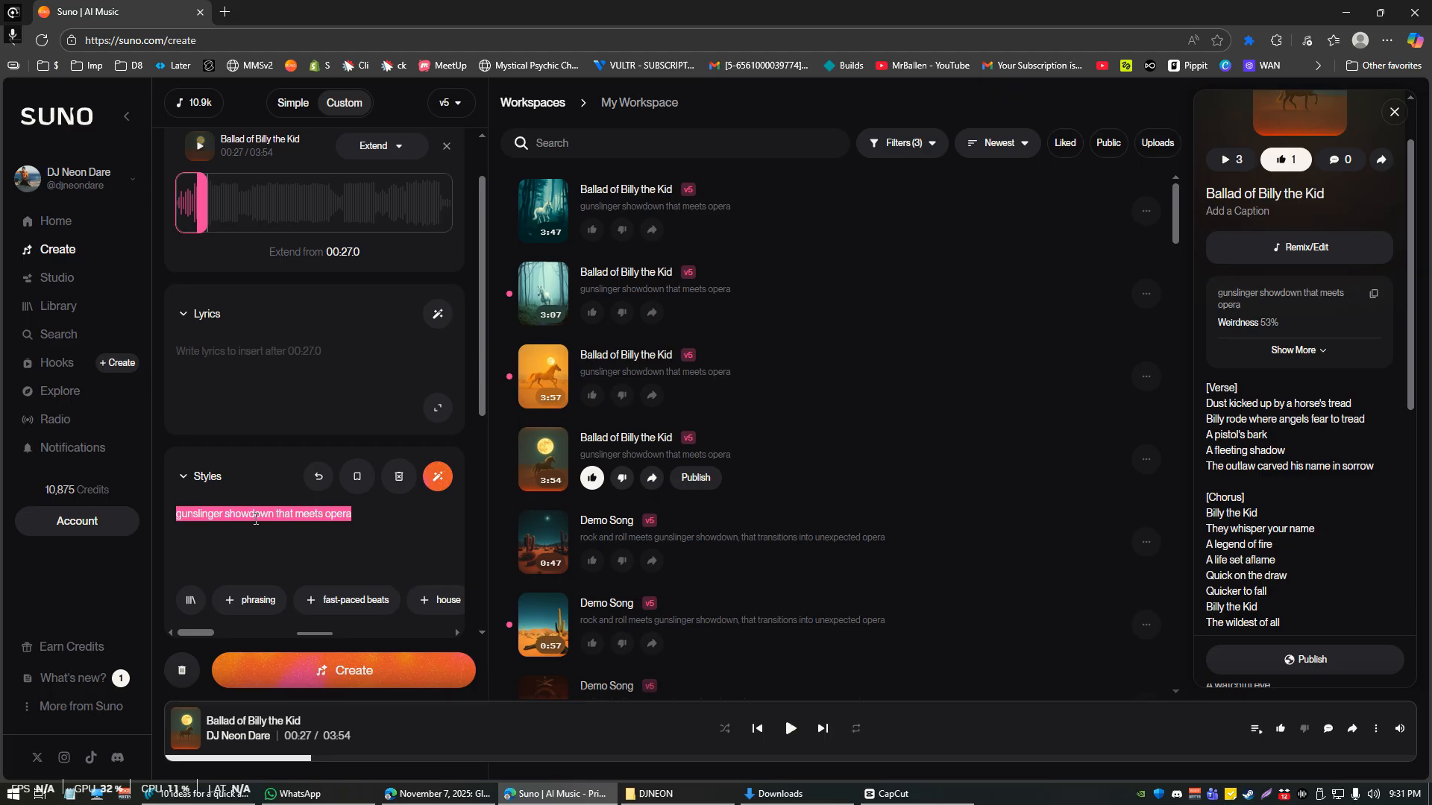
text(kpop song)
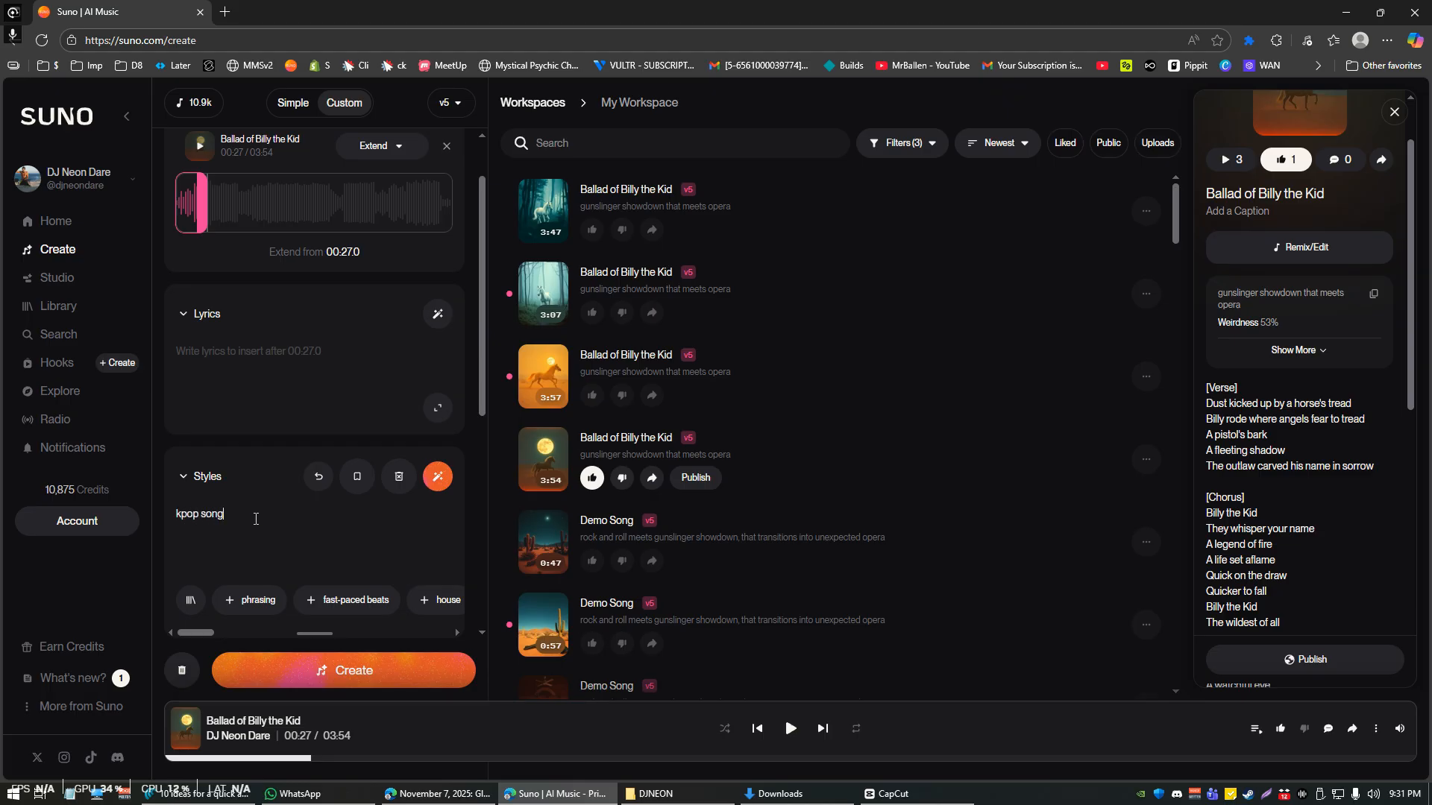
key(Home)
text(high energy)
click(412, 675)
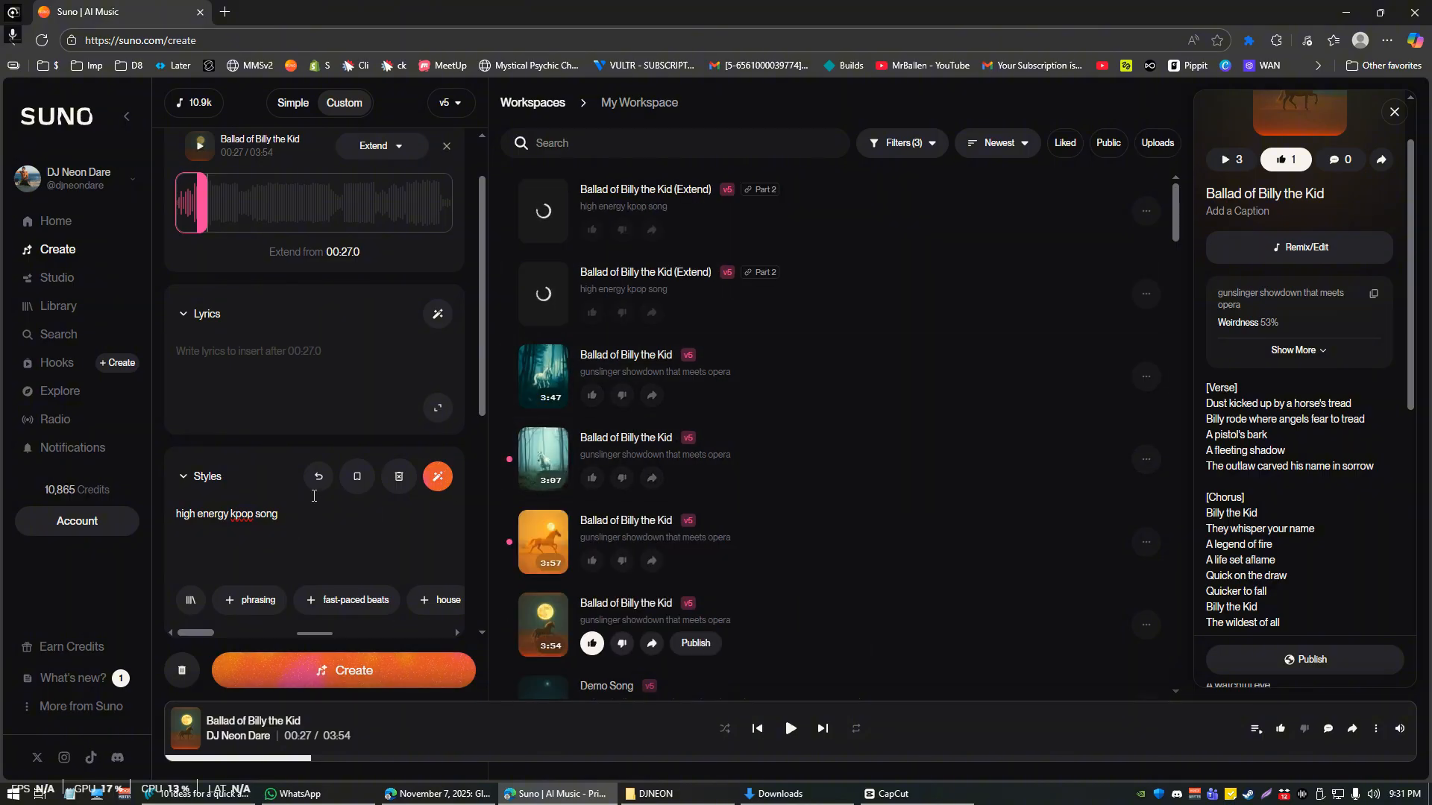
Play the openings of both high energy kpop extensions in turn and pause playback.
click(239, 362)
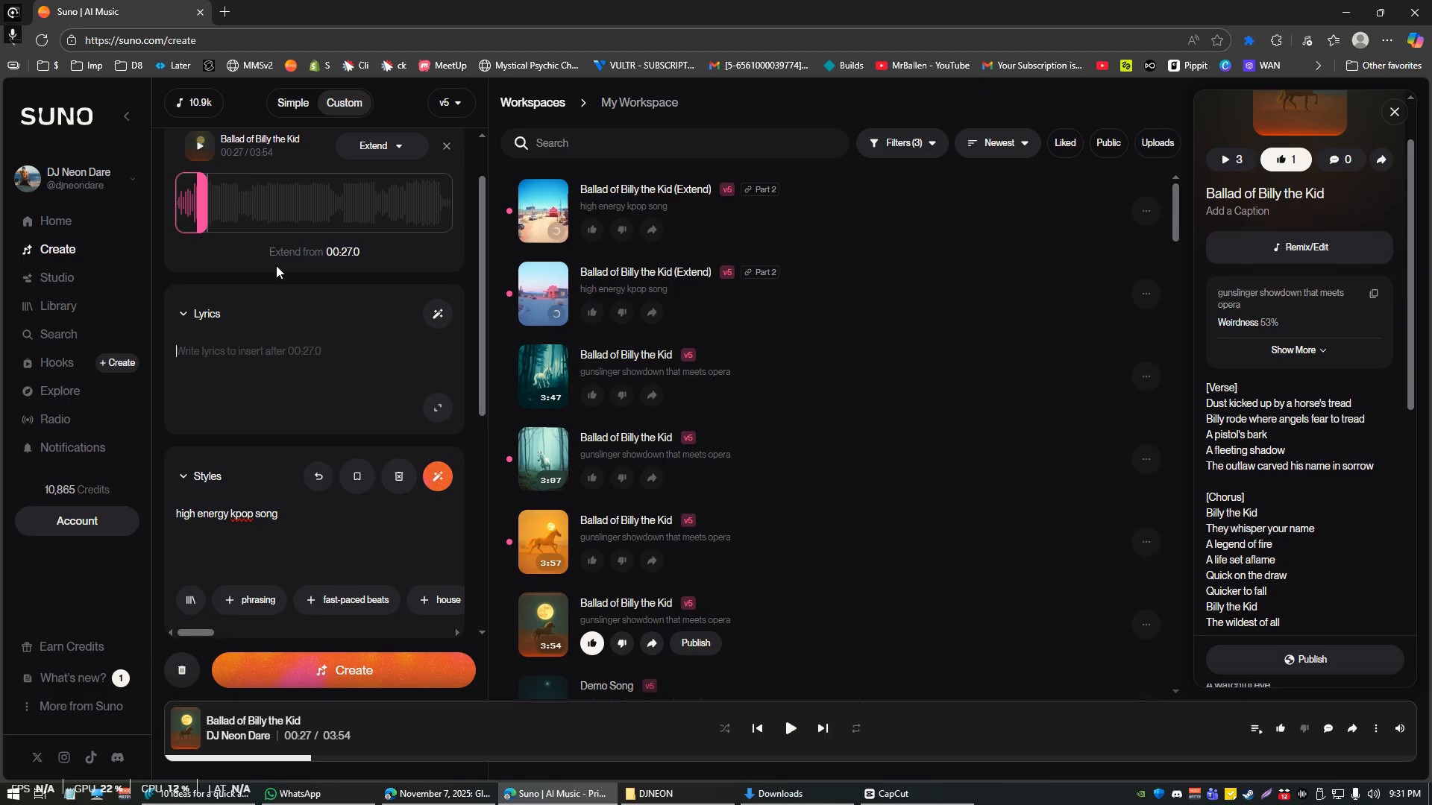
scroll(276, 266, up, 1)
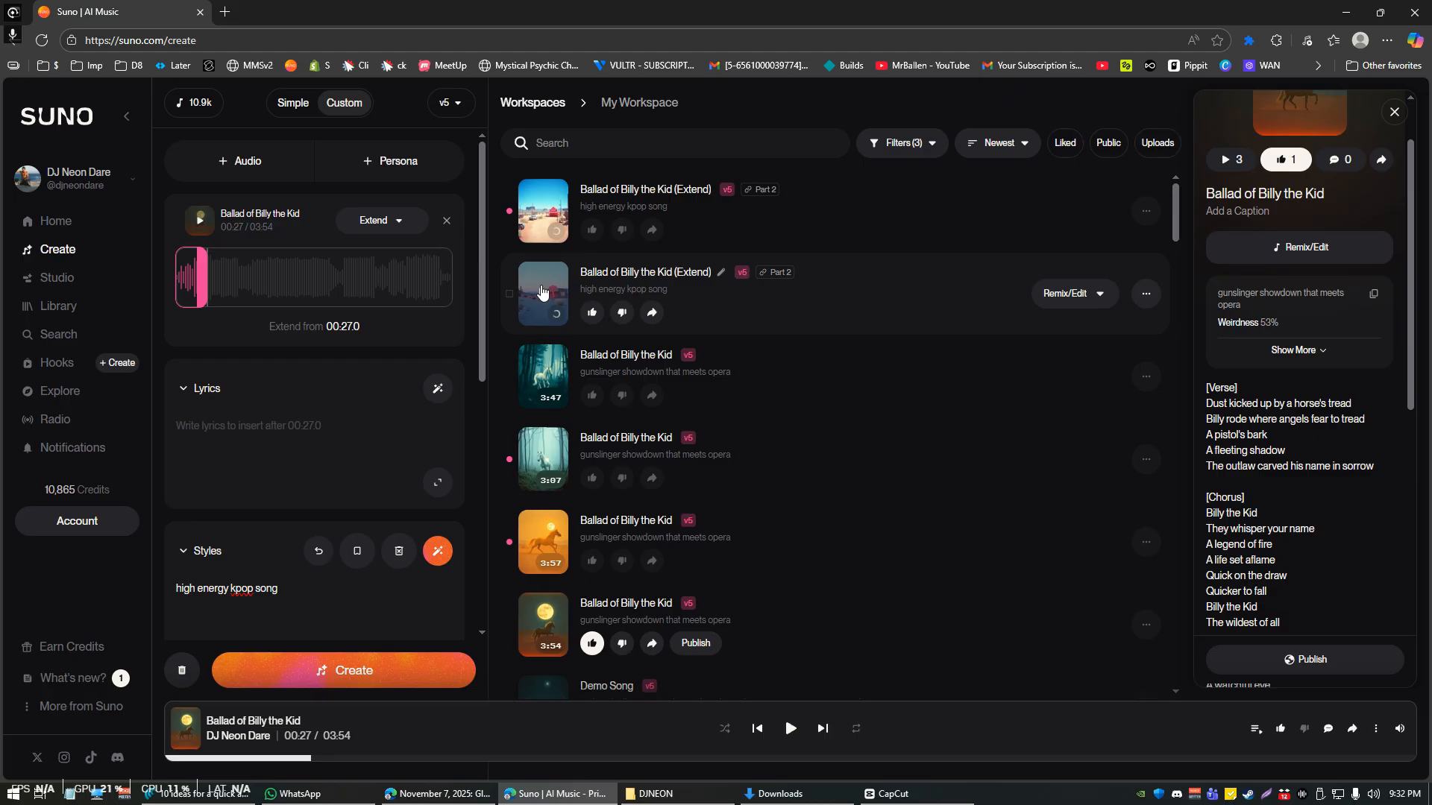
click(545, 211)
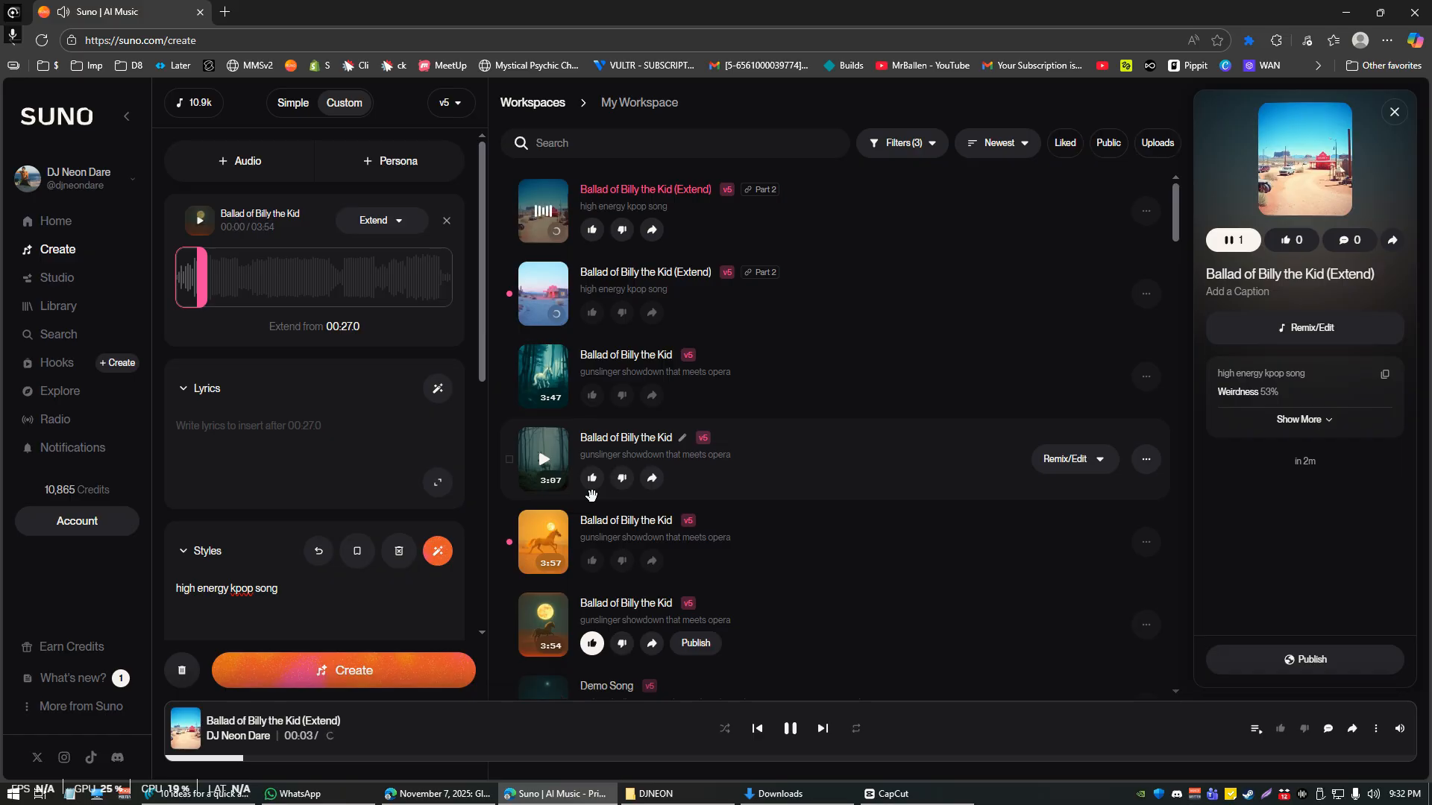
click(543, 294)
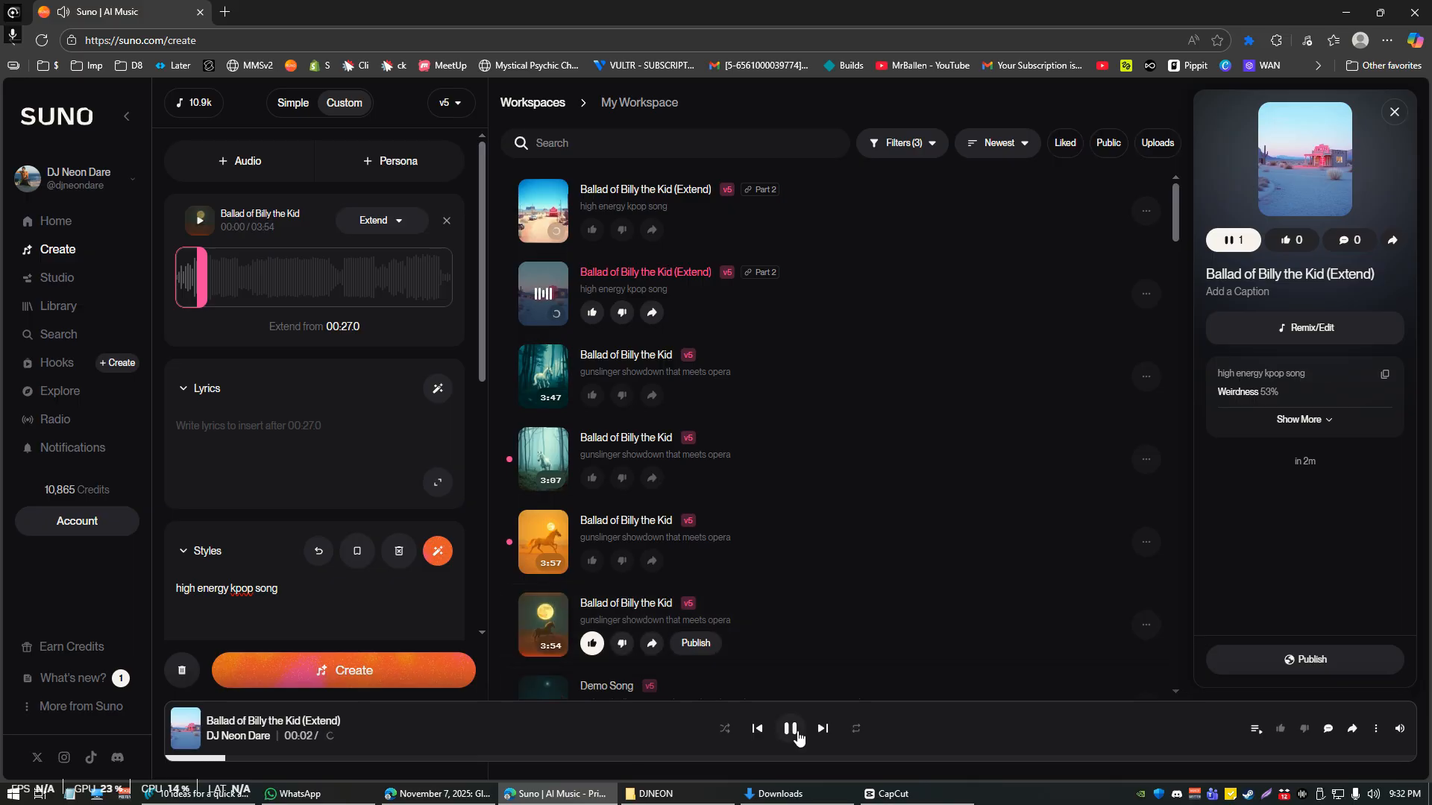
click(797, 731)
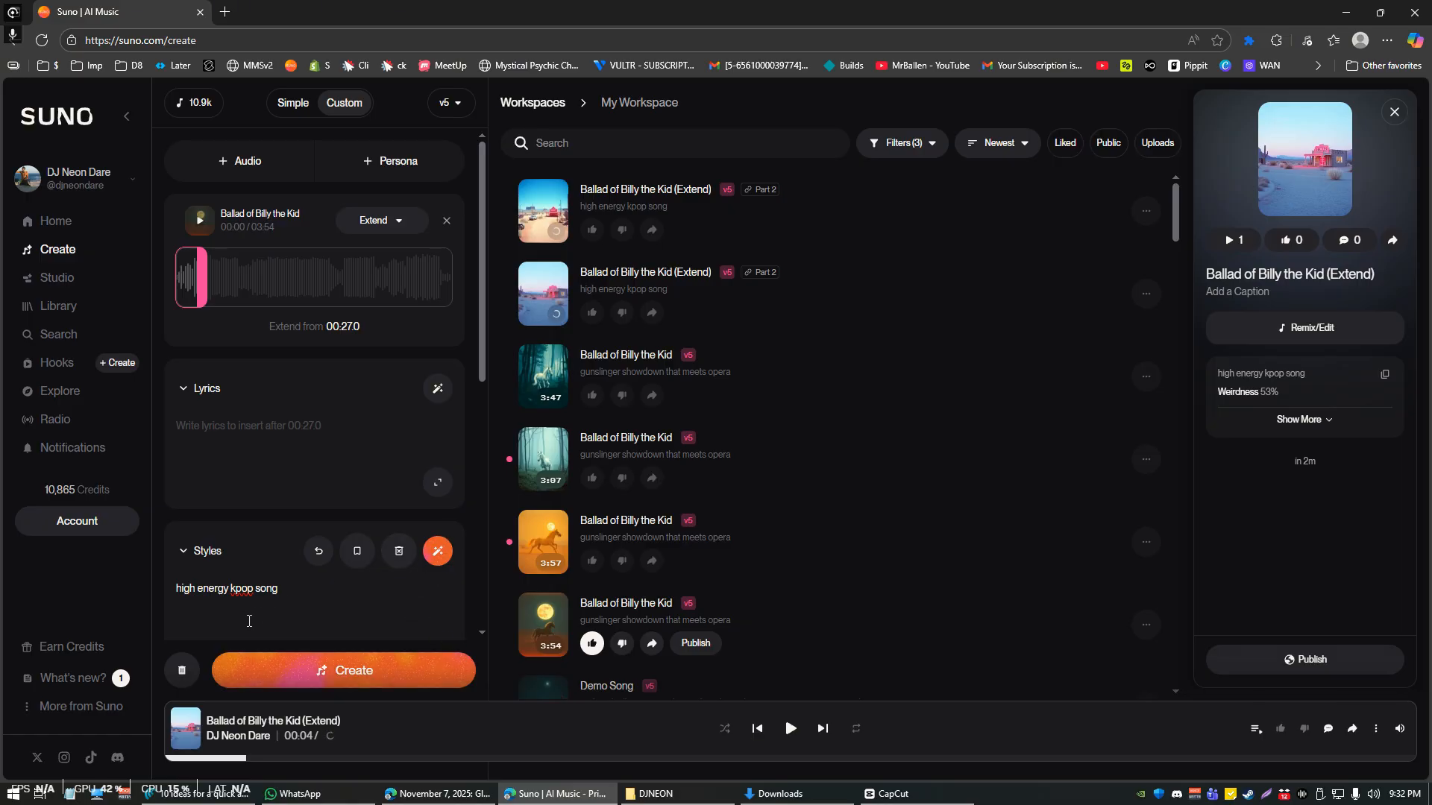
Change the style description to "metal" and generate another extension from the same source song.
triple_click(205, 598)
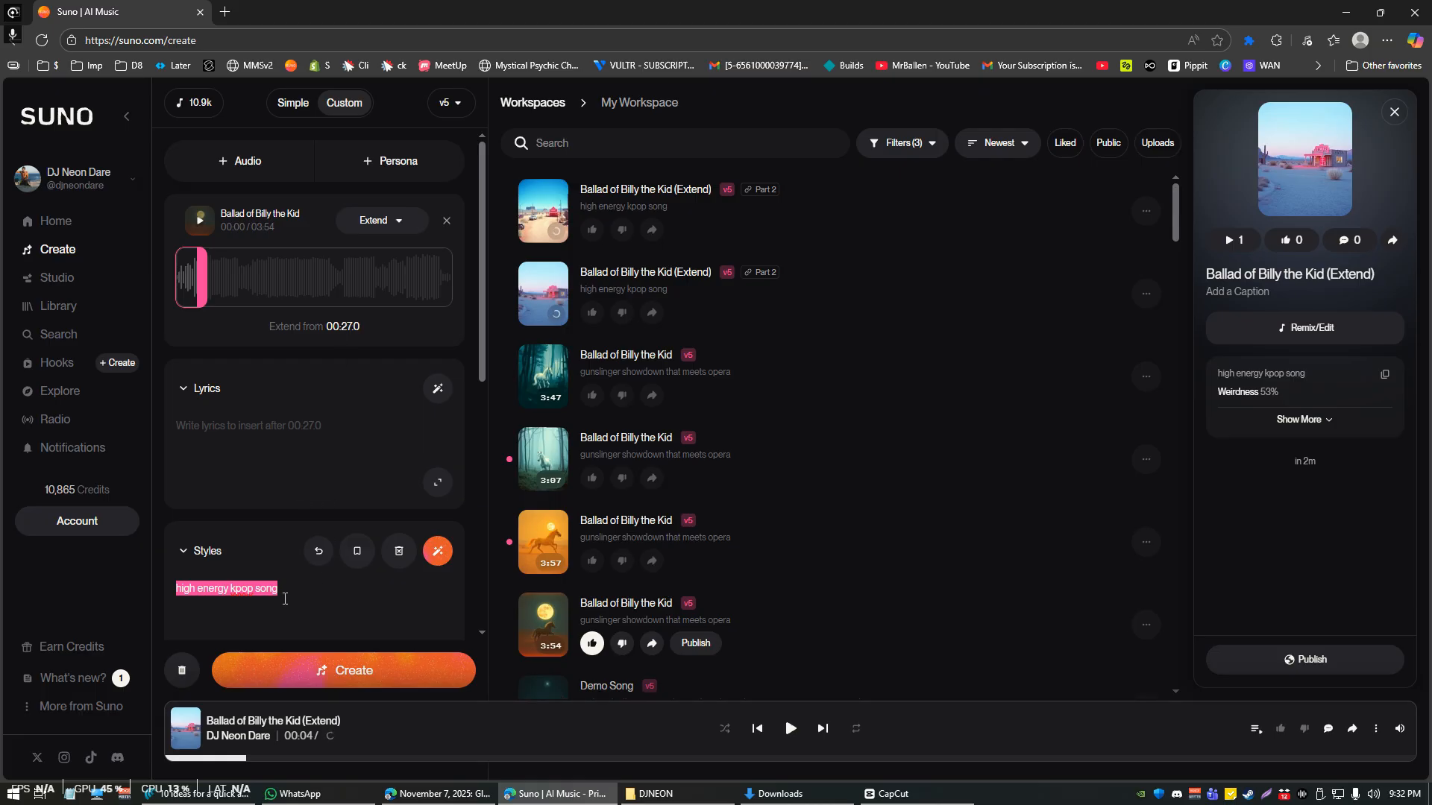
text(metal)
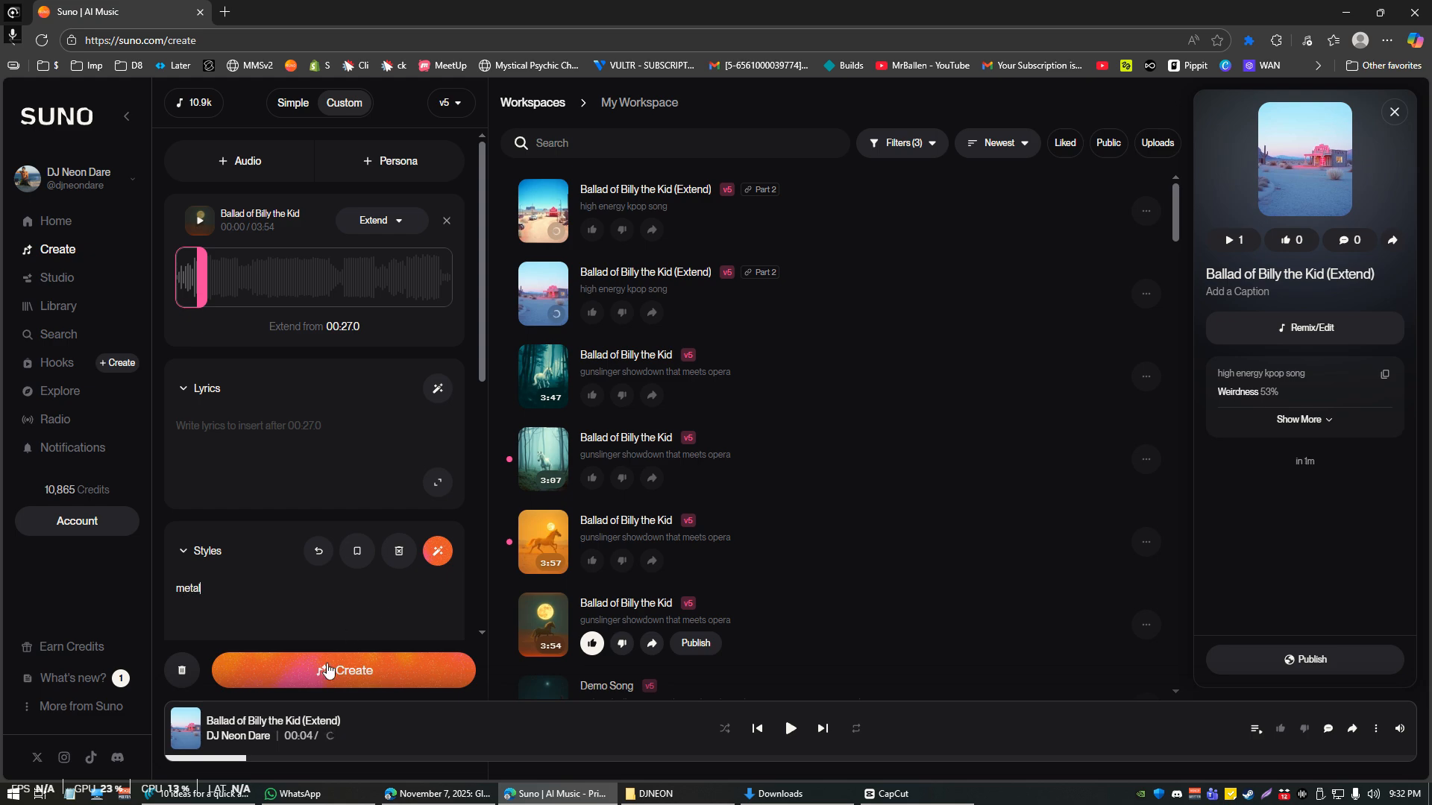
click(432, 673)
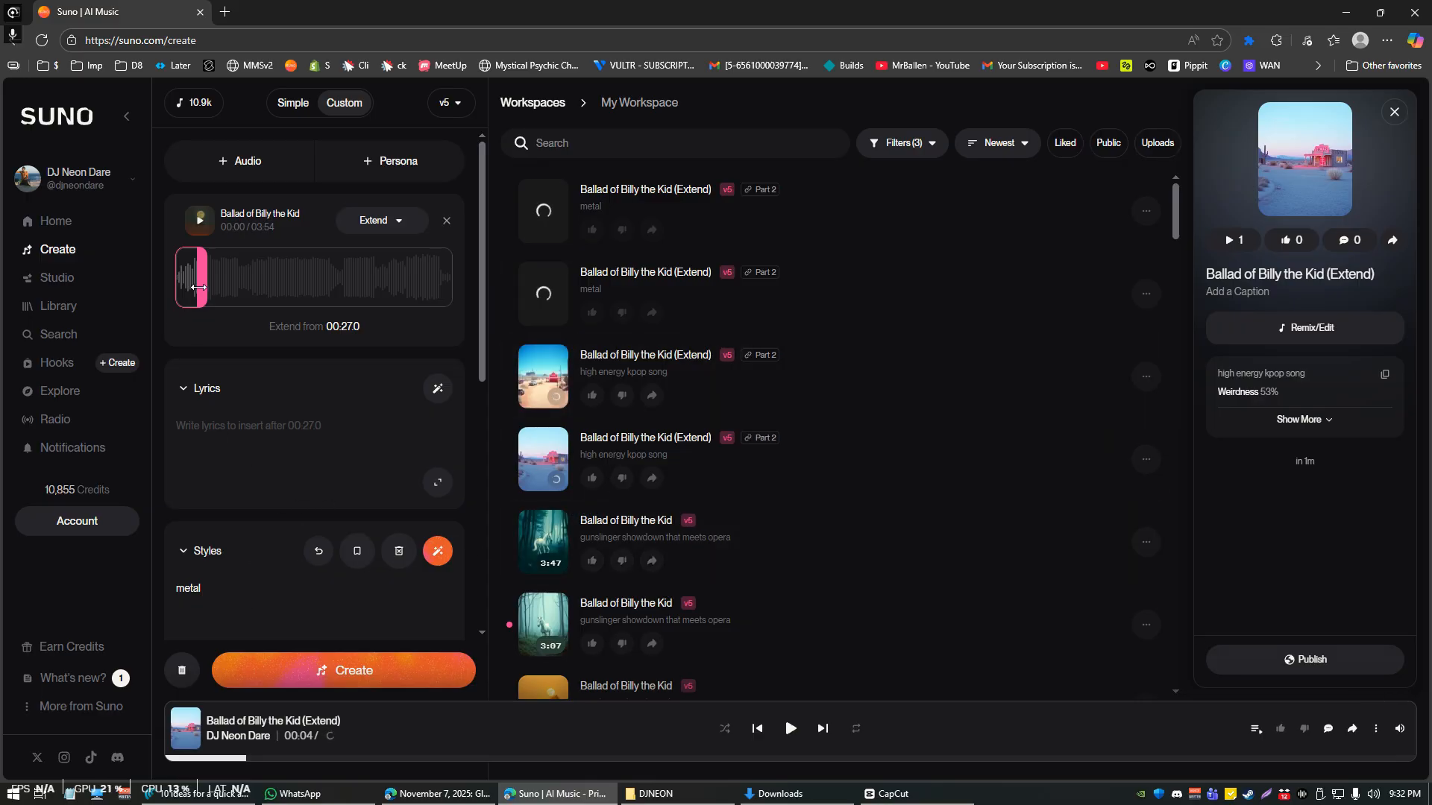
Play the source song's opening, skip ahead to just before the extension point and pause there.
click(211, 758)
click(199, 220)
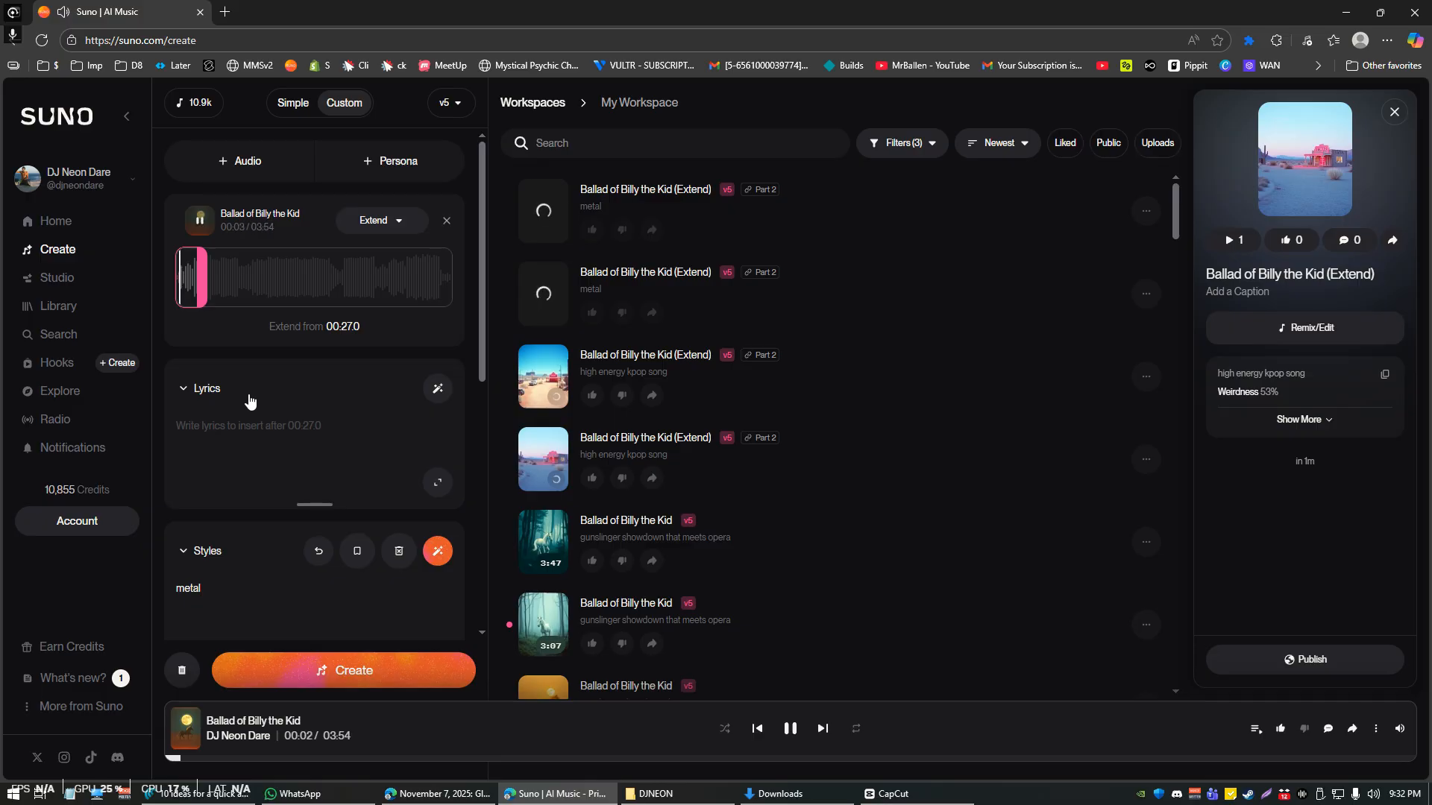
click(277, 759)
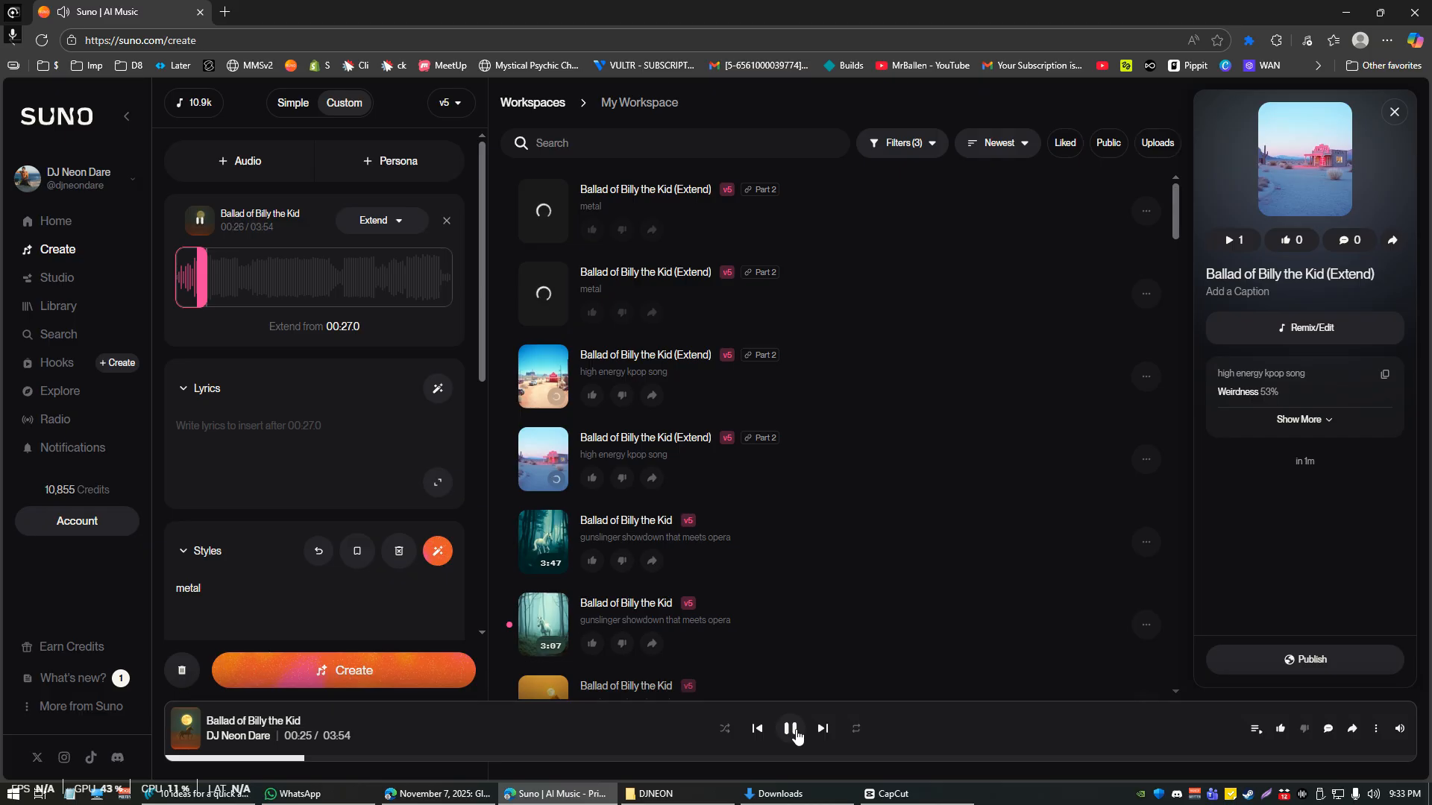
click(792, 730)
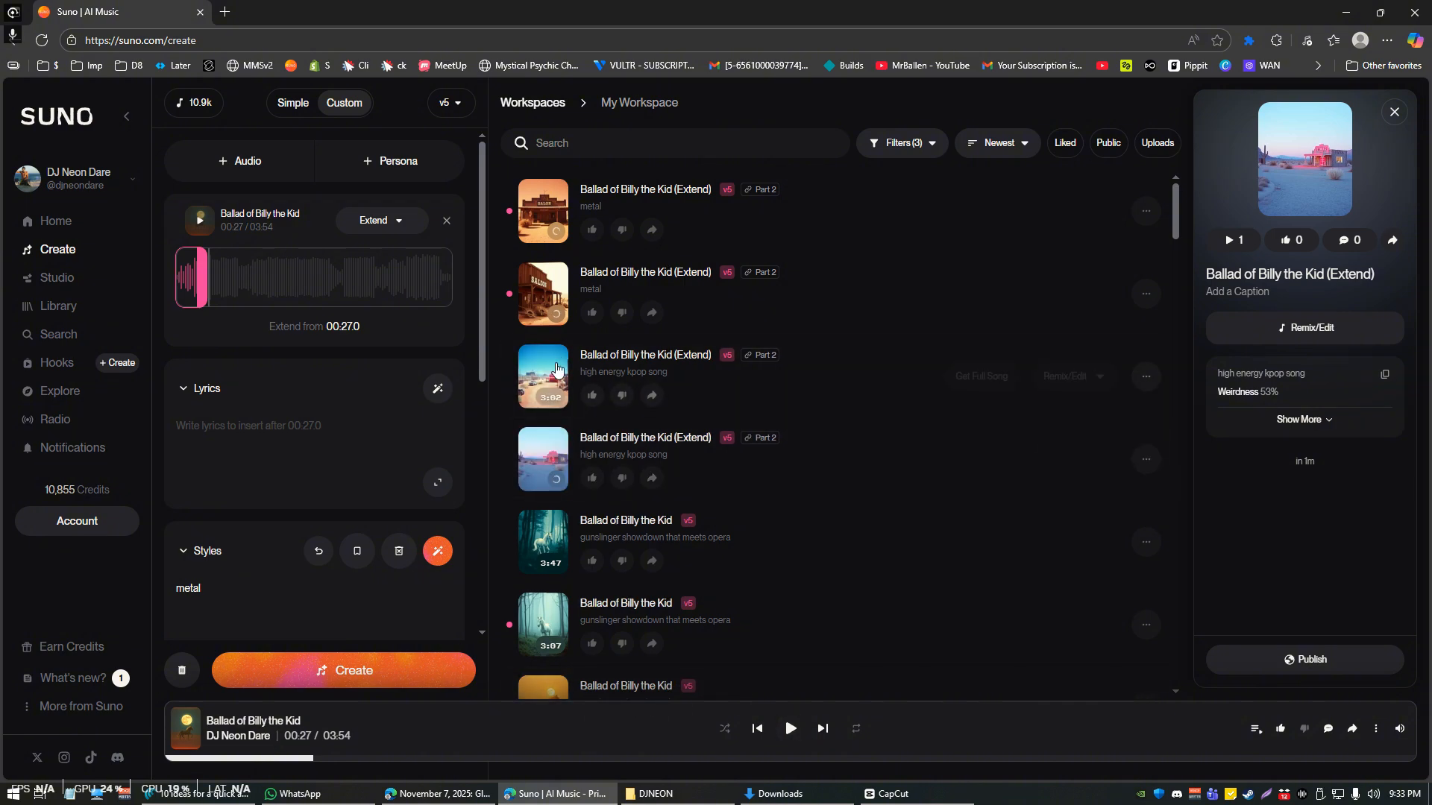
Play the openings of both metal extensions in turn and pause playback.
click(546, 294)
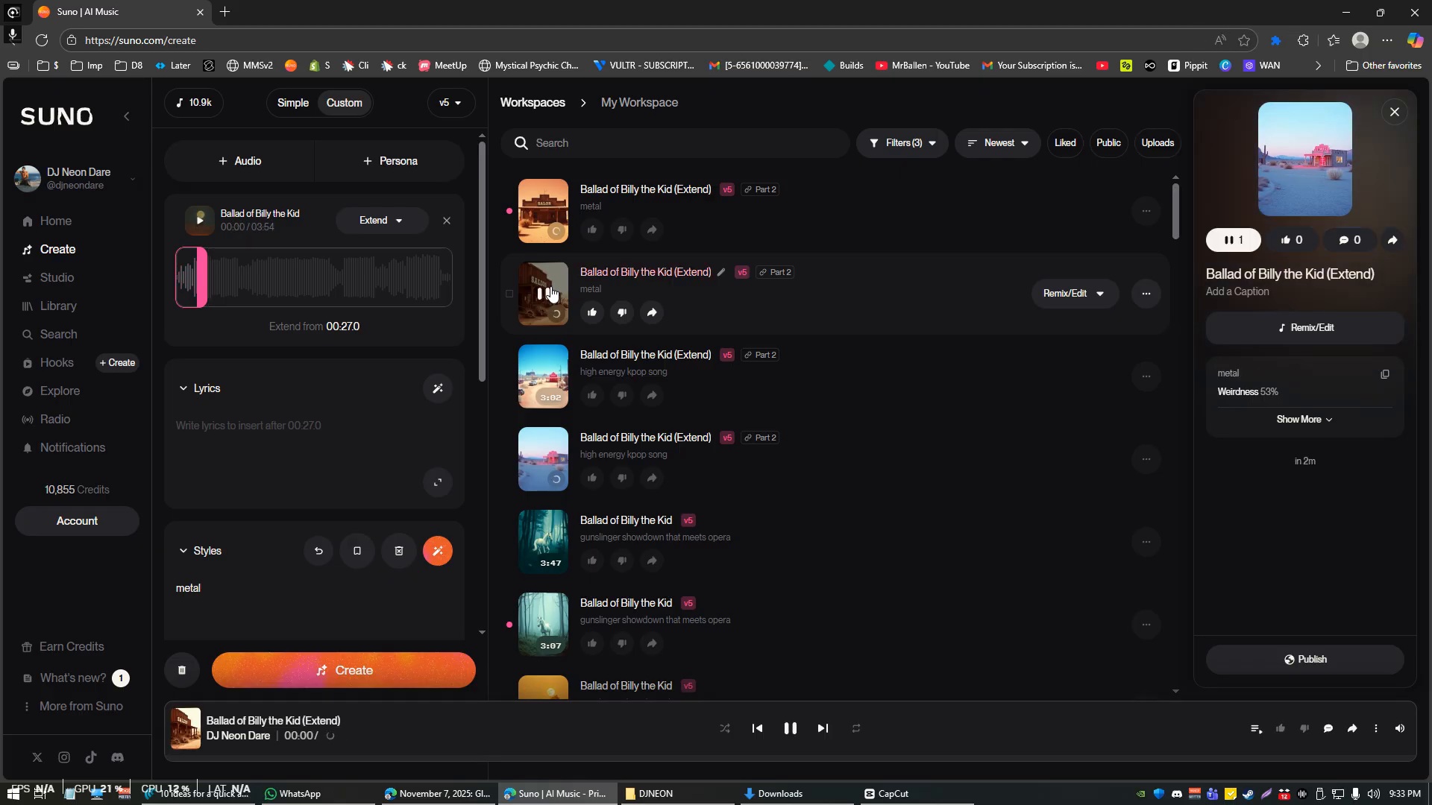
click(545, 216)
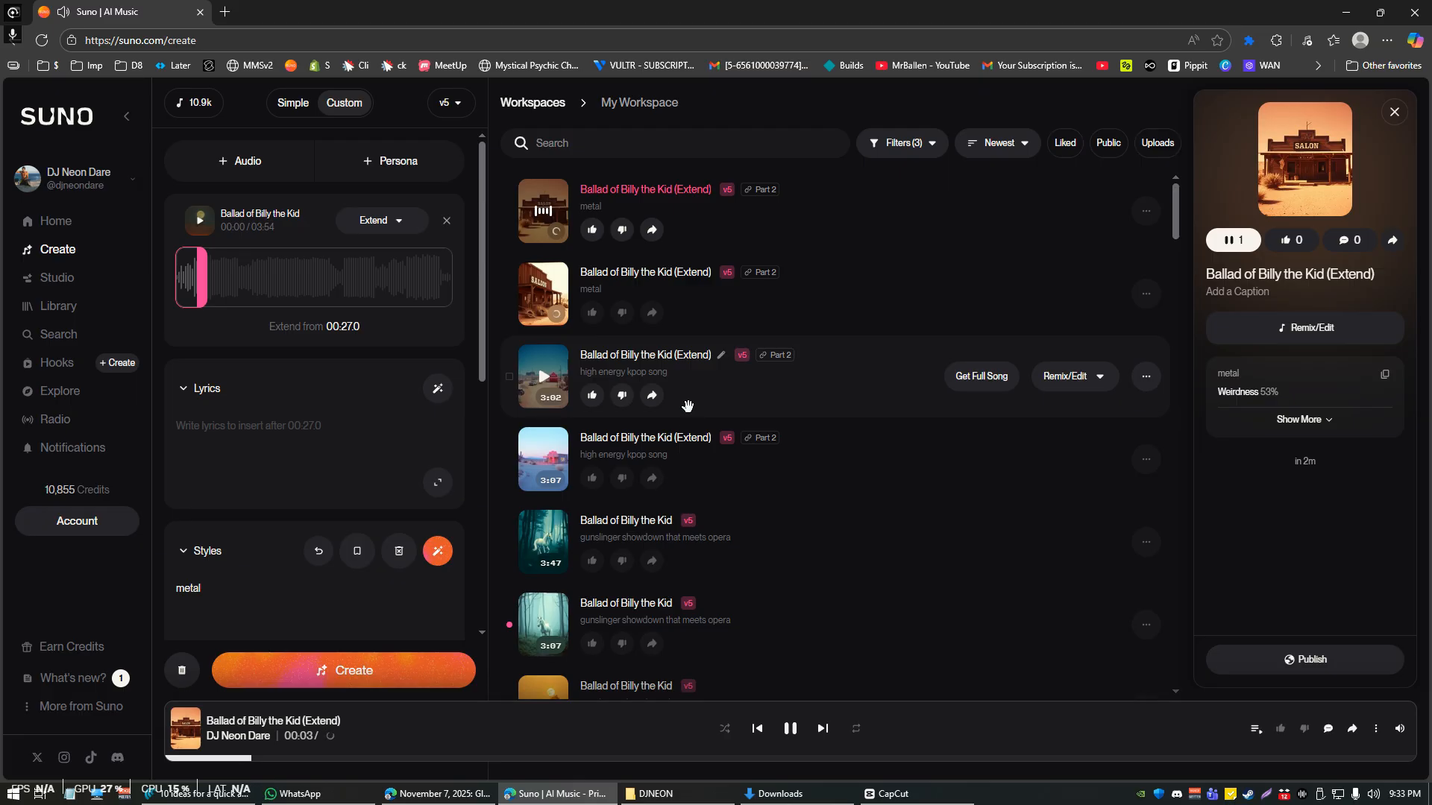
click(788, 731)
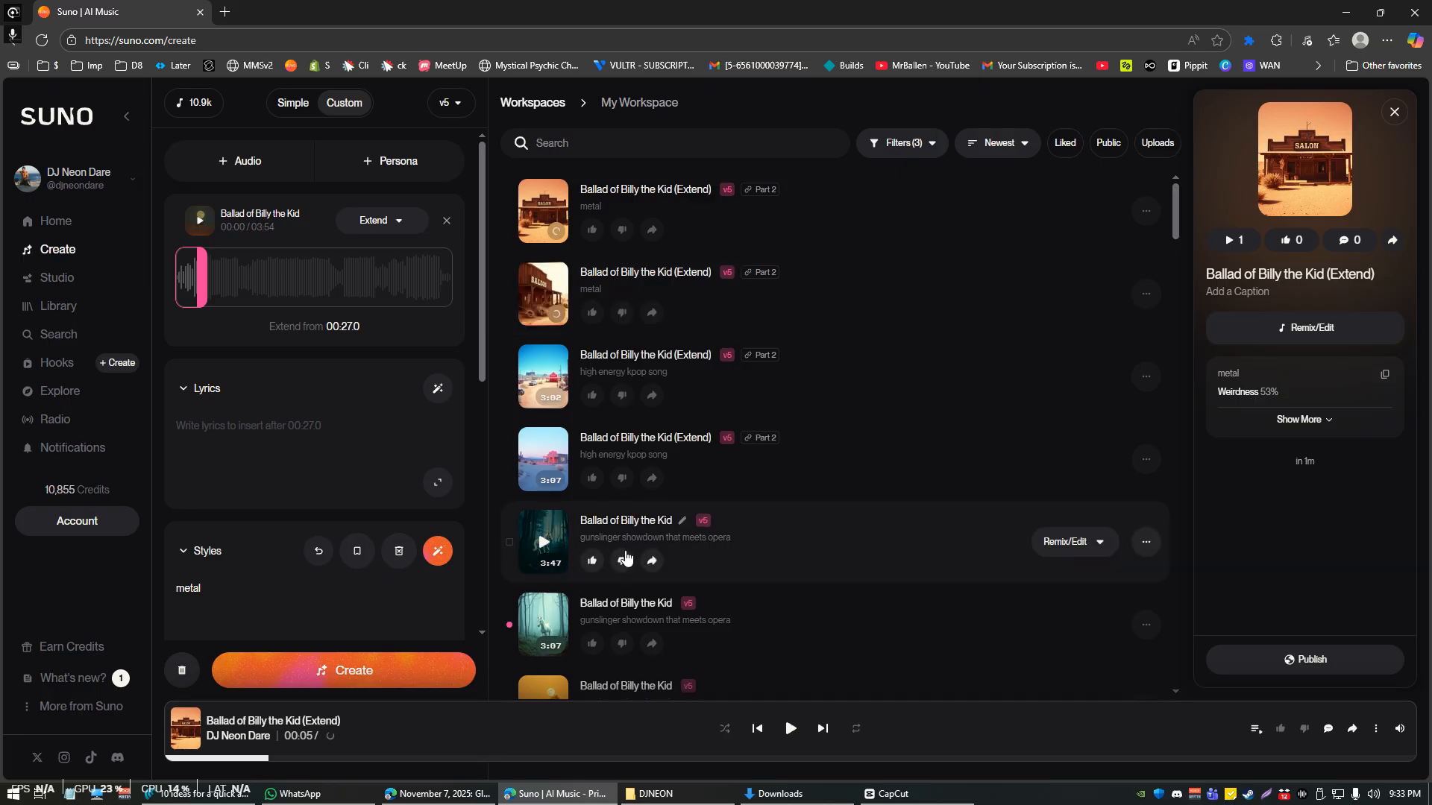
Change the style description to "soft metal" and generate another extension.
triple_click(281, 584)
text(soft)
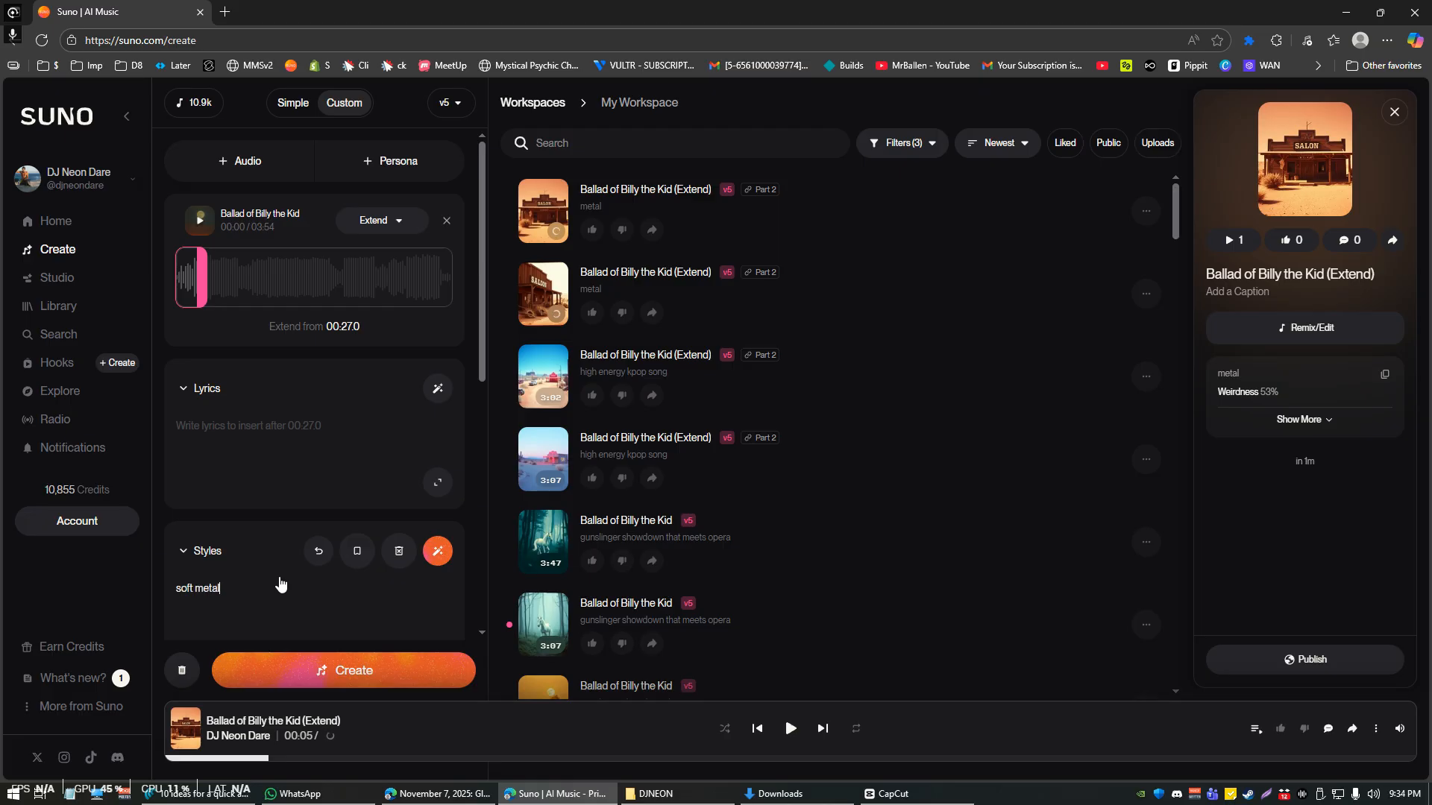
click(298, 673)
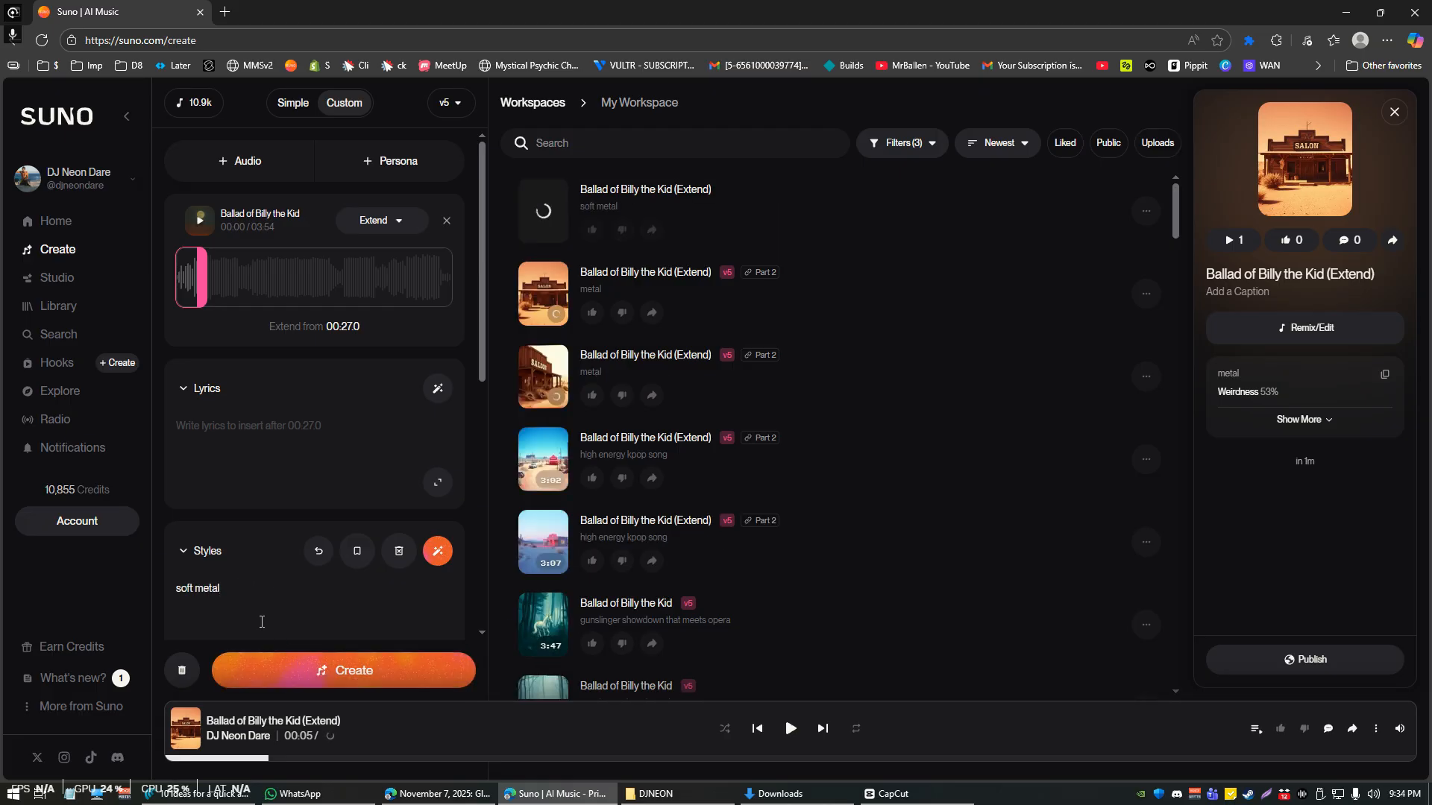
Replay the older of the two metal extensions for about 13 seconds and pause it.
triple_click(249, 594)
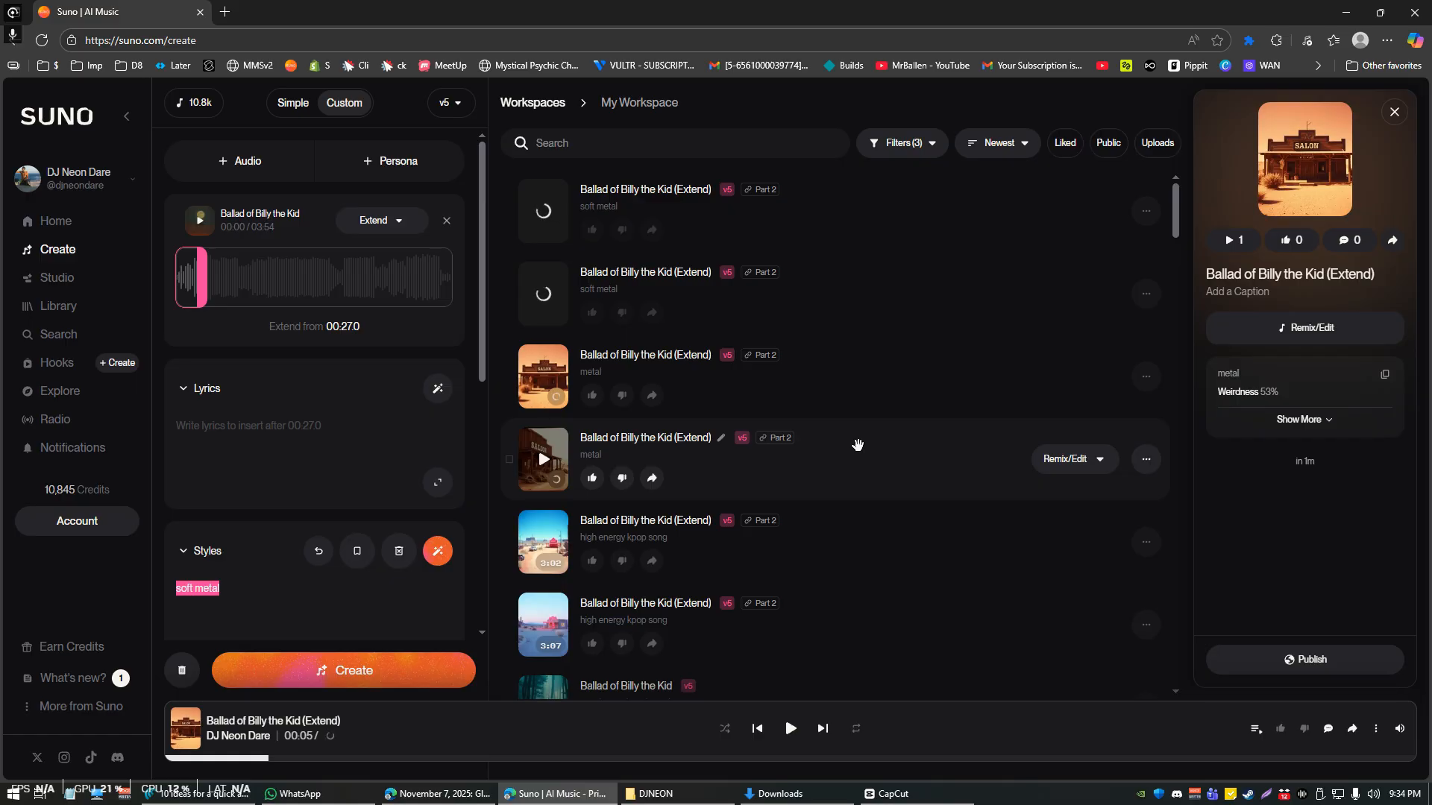
click(826, 470)
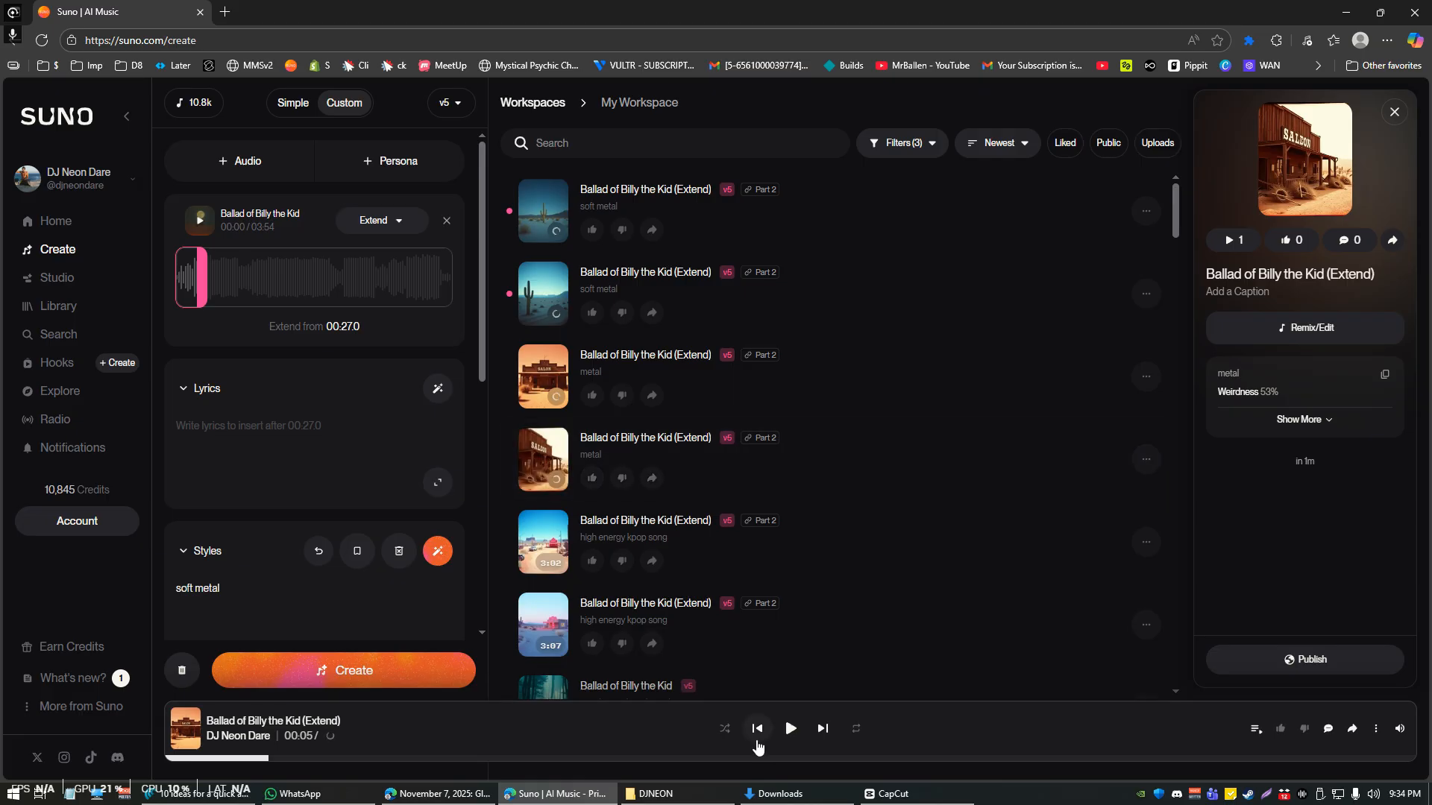
click(544, 455)
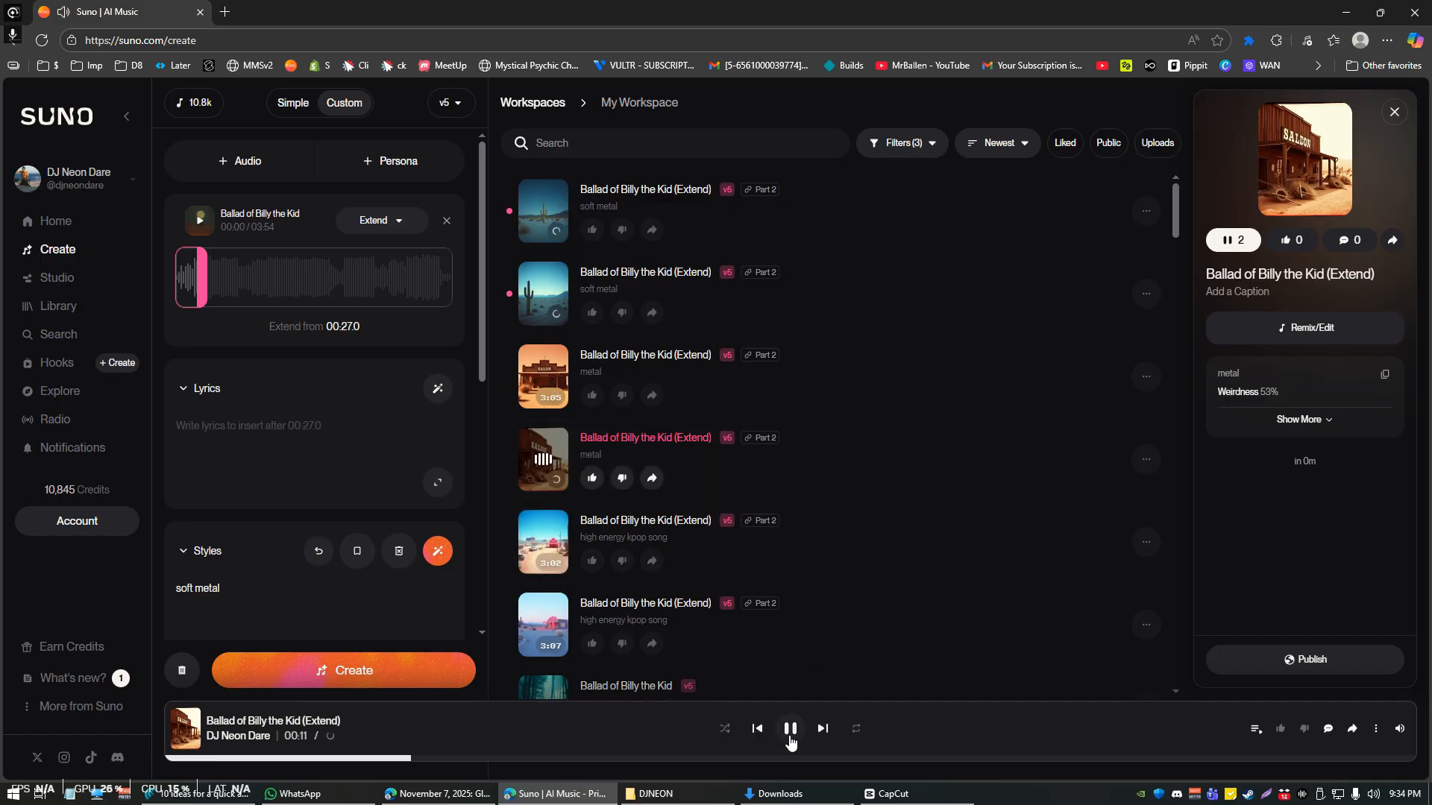
click(791, 731)
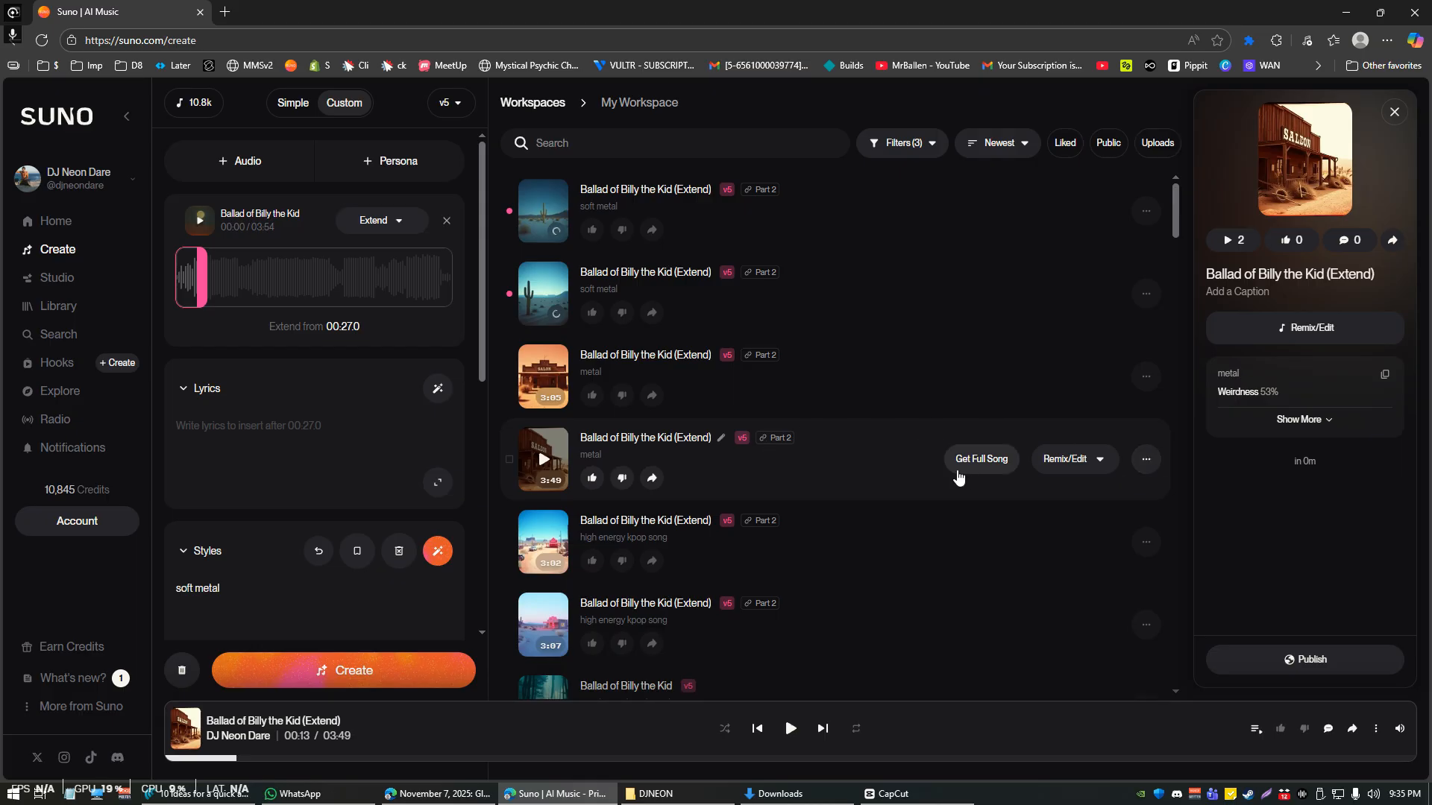
Load the just-played metal extension as the source audio for Extend and set it to extend from 0:12.
click(1082, 470)
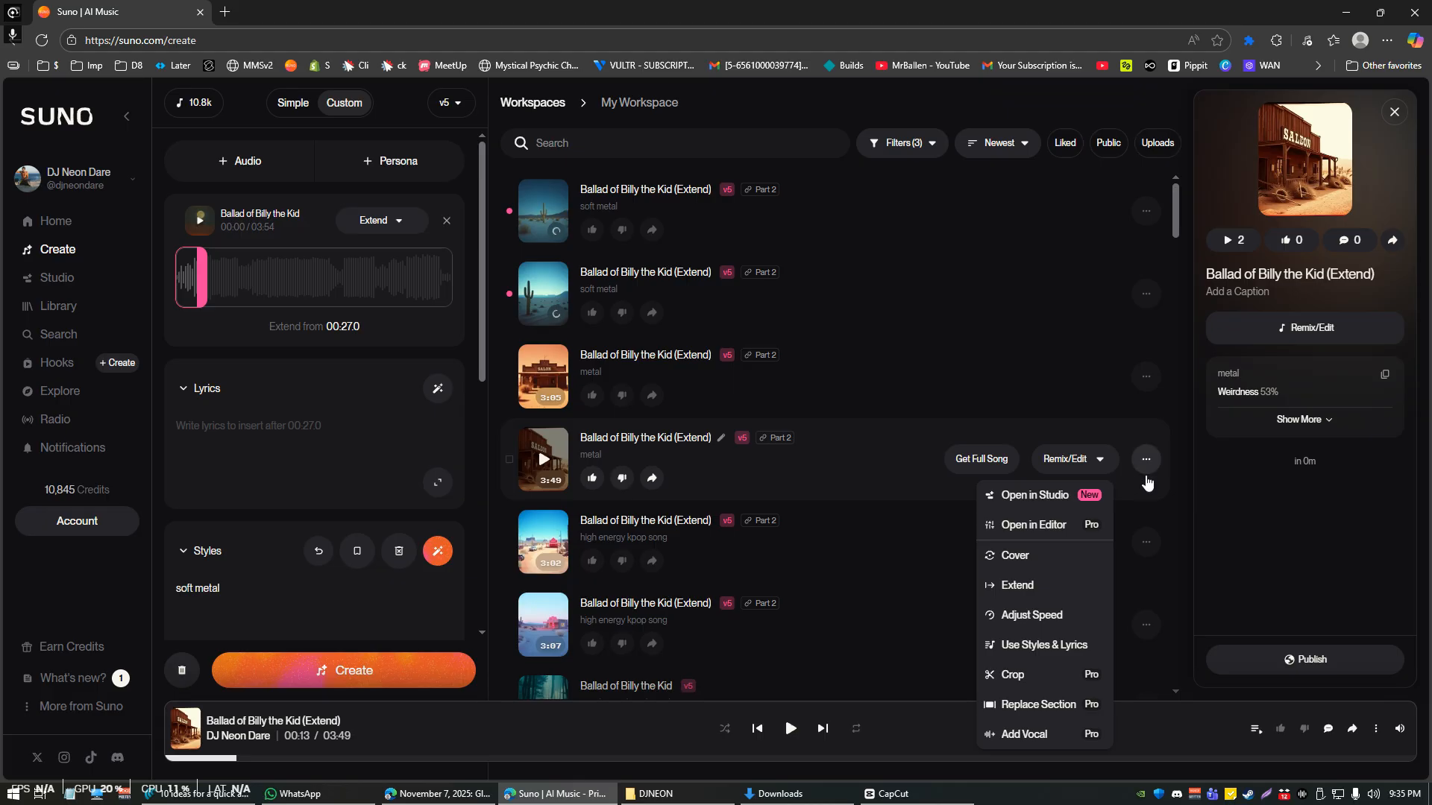
click(1047, 587)
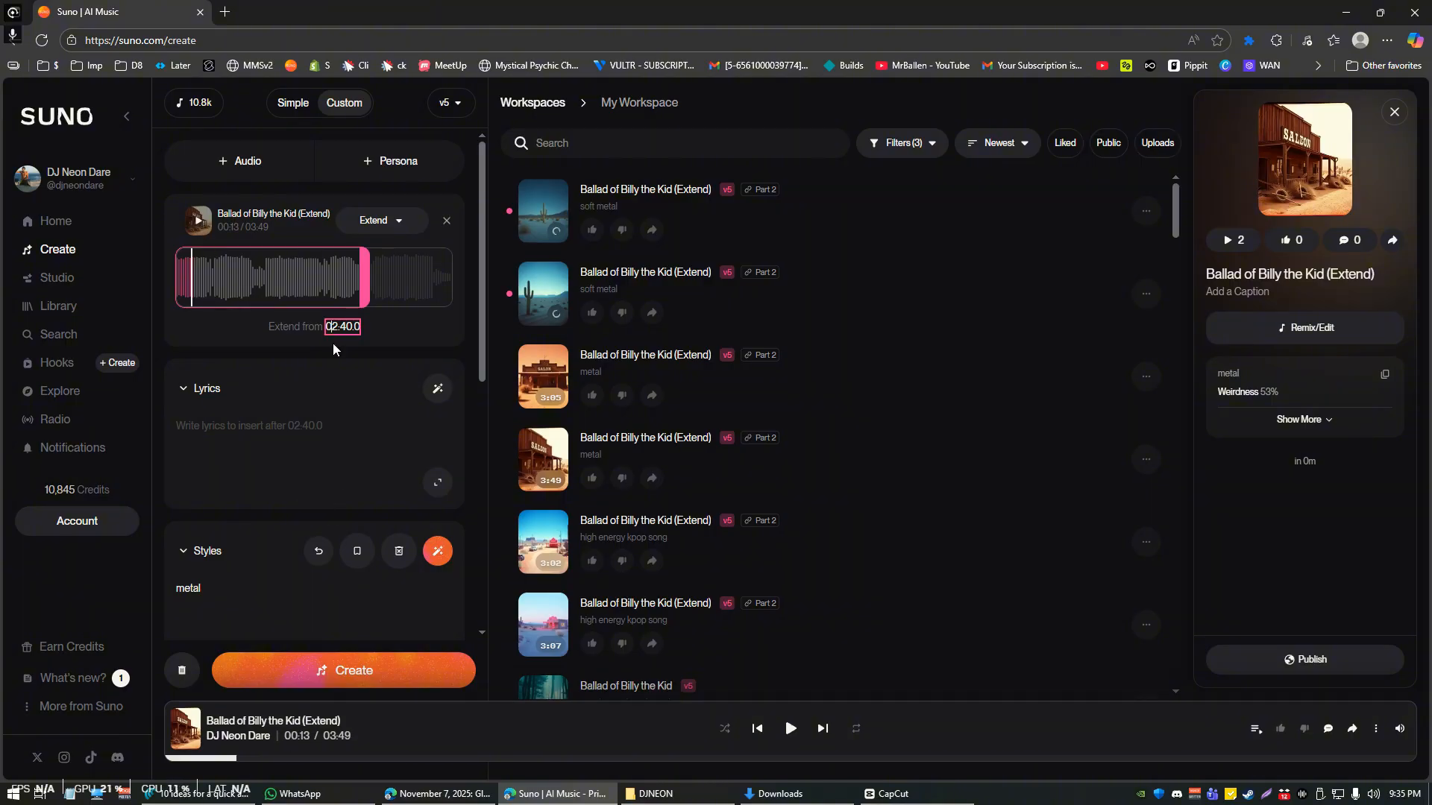
key(Delete)
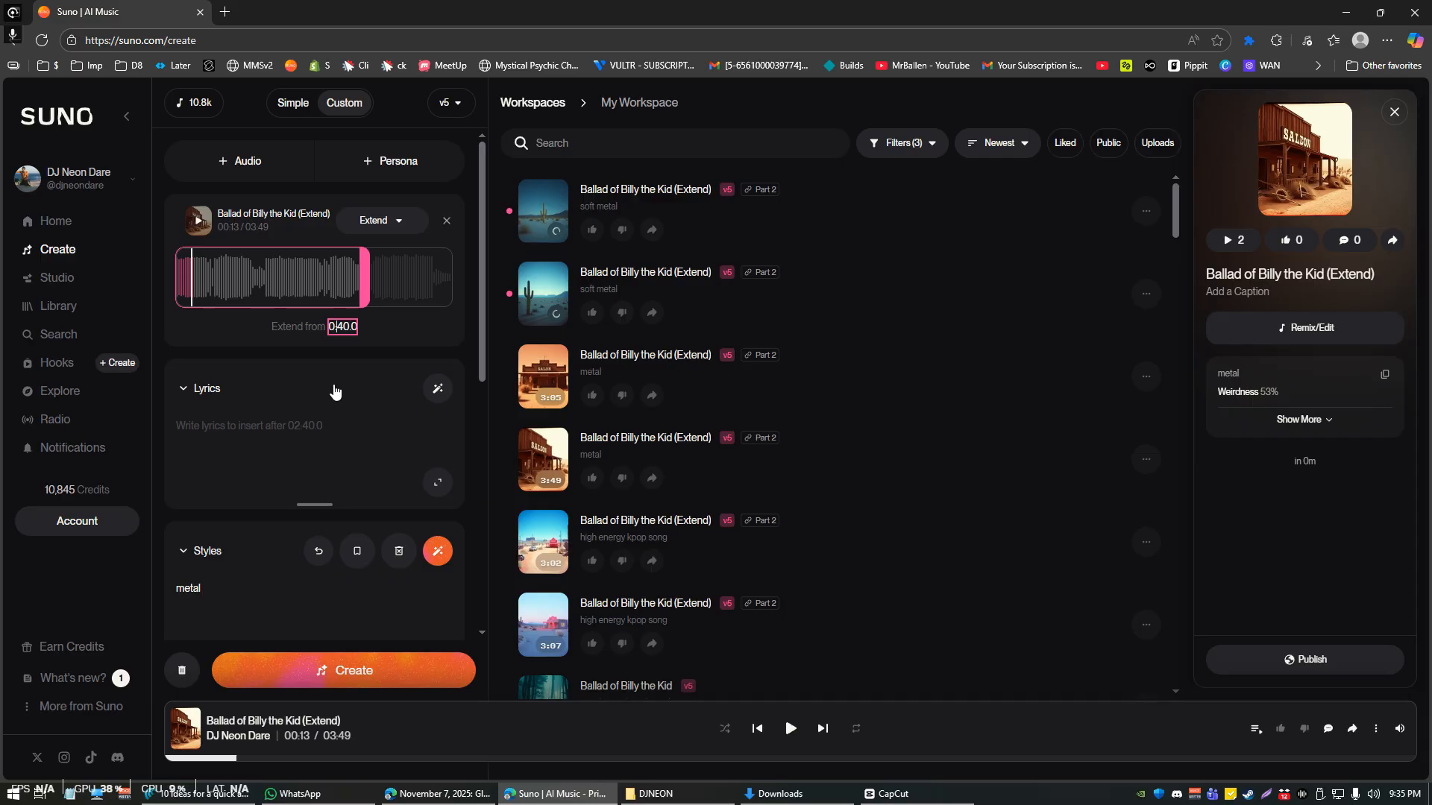
key(ctrl+a)
text(0:12)
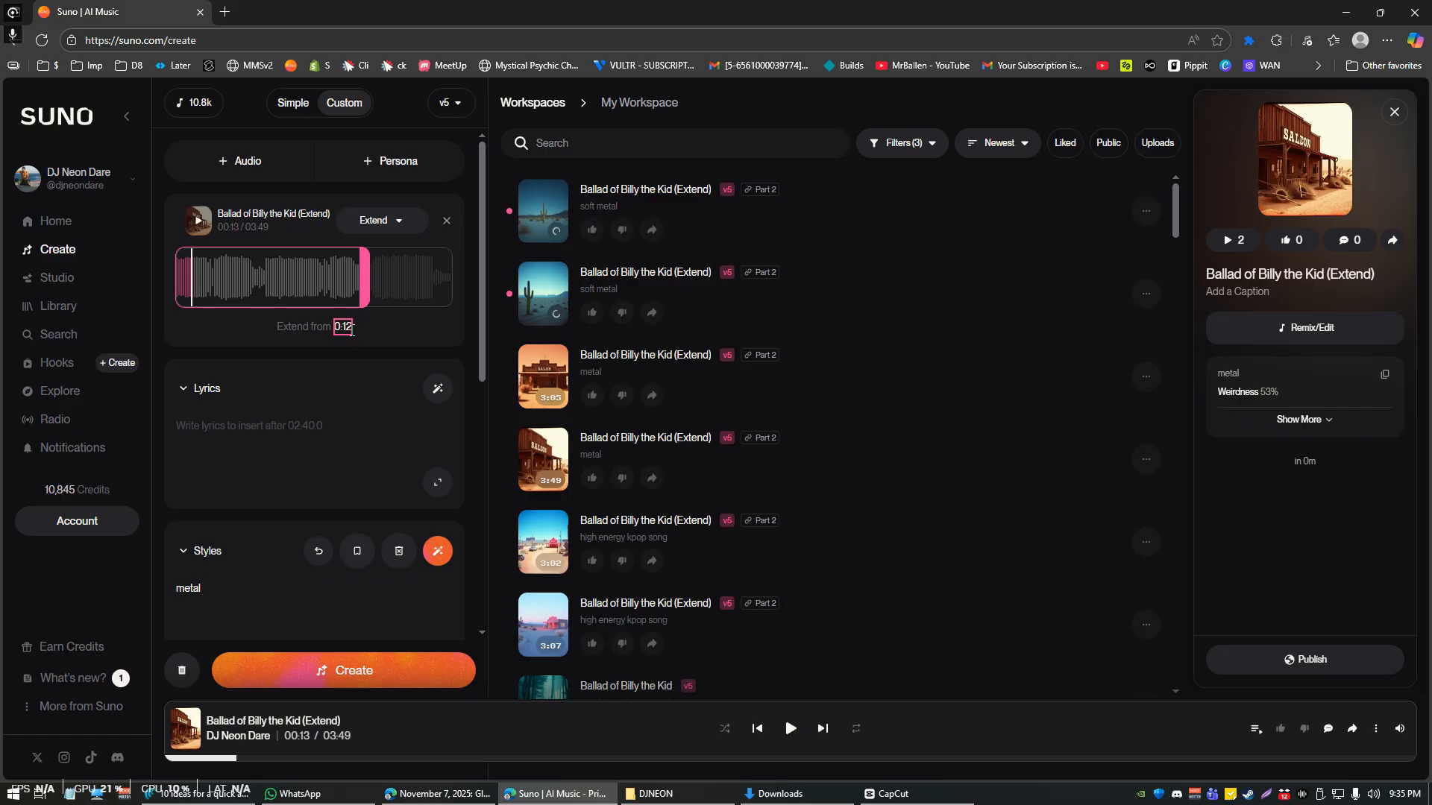
Replace the style description of the second extension with "sad violin".
click(228, 596)
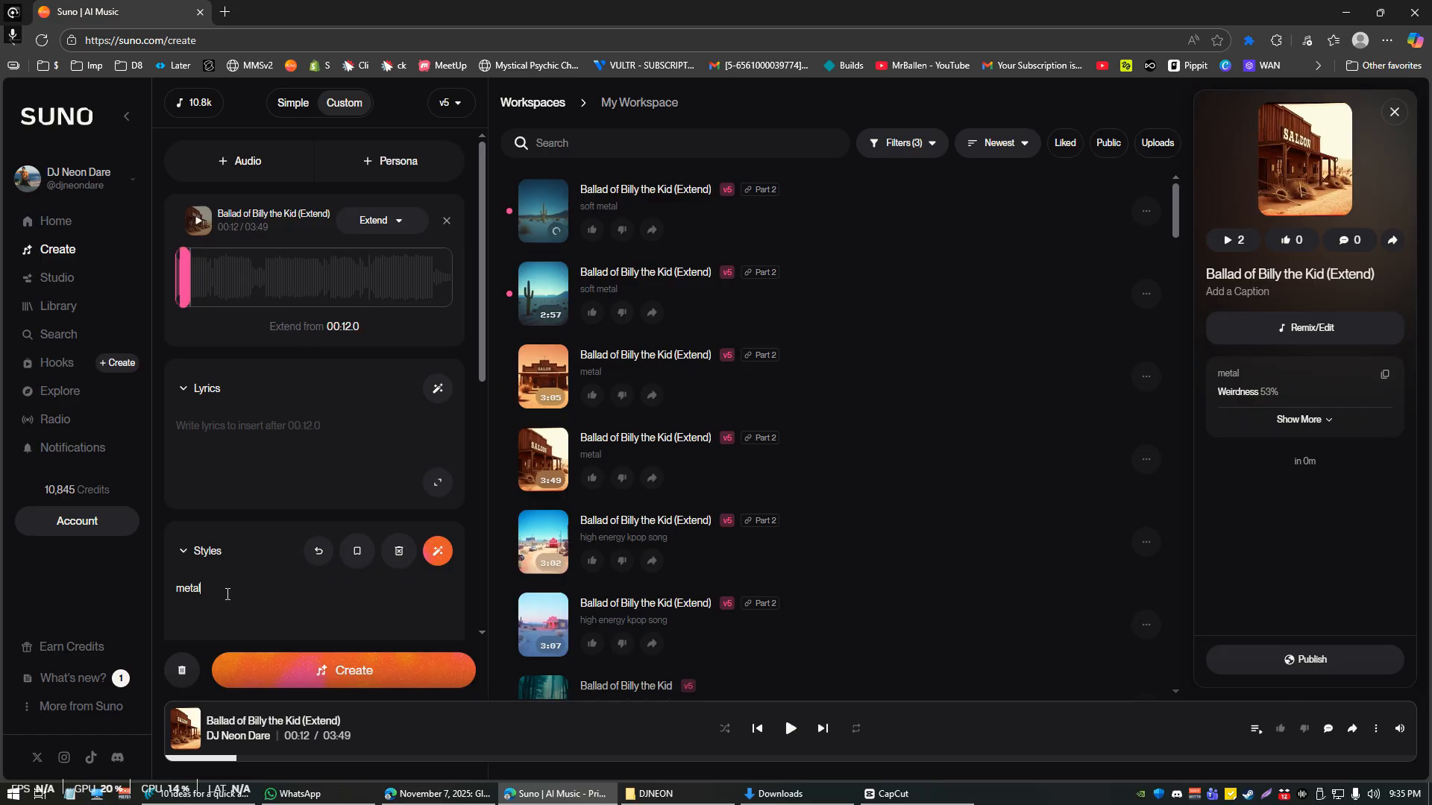
key(ctrl+a)
text(vio)
key(ctrl+a)
text(sad violin)
Copy the style text into the lyrics and complete it as the bracketed cue "[sad violin solo]".
key(ctrl+a)
key(ctrl+c)
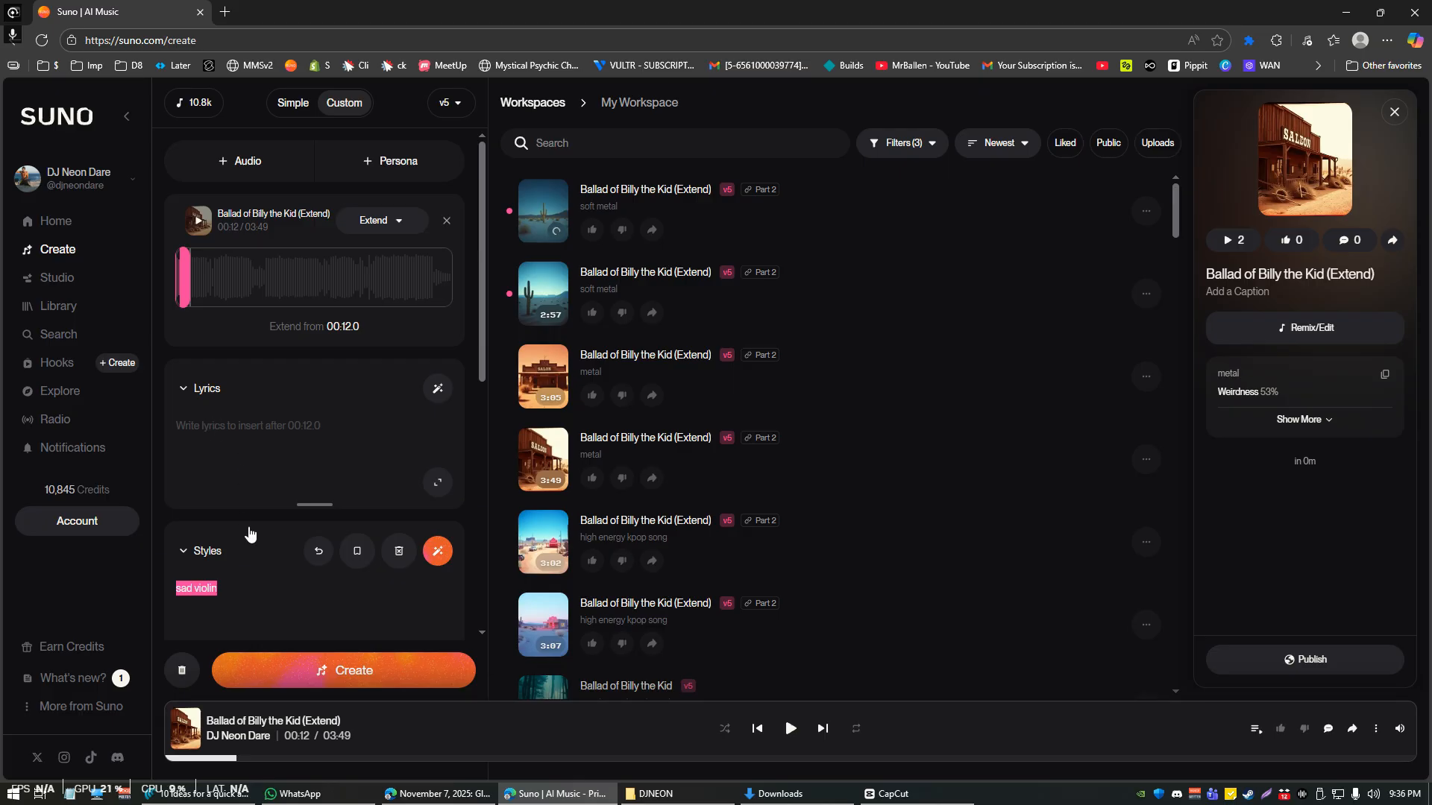
click(238, 441)
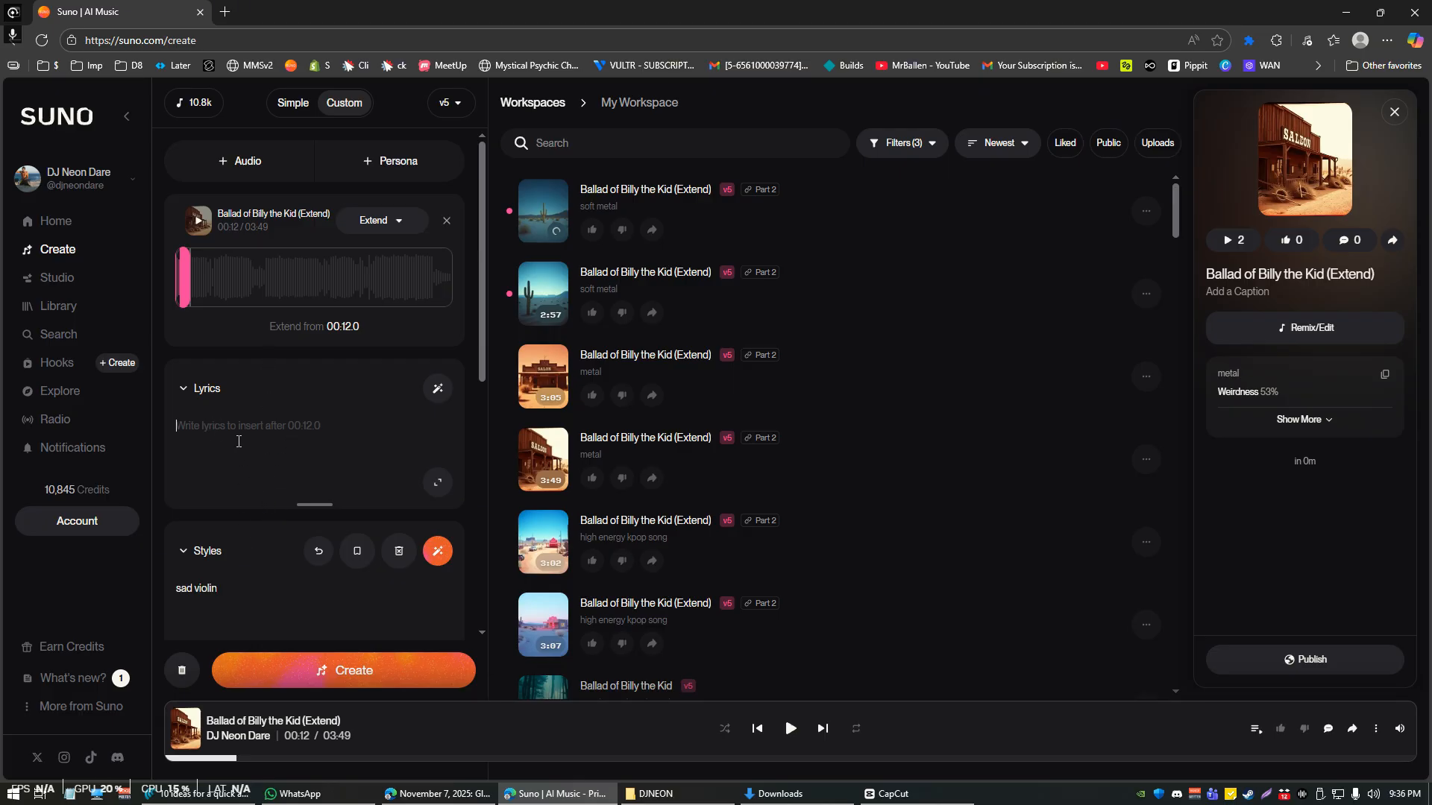
text([)
key(ctrl+v)
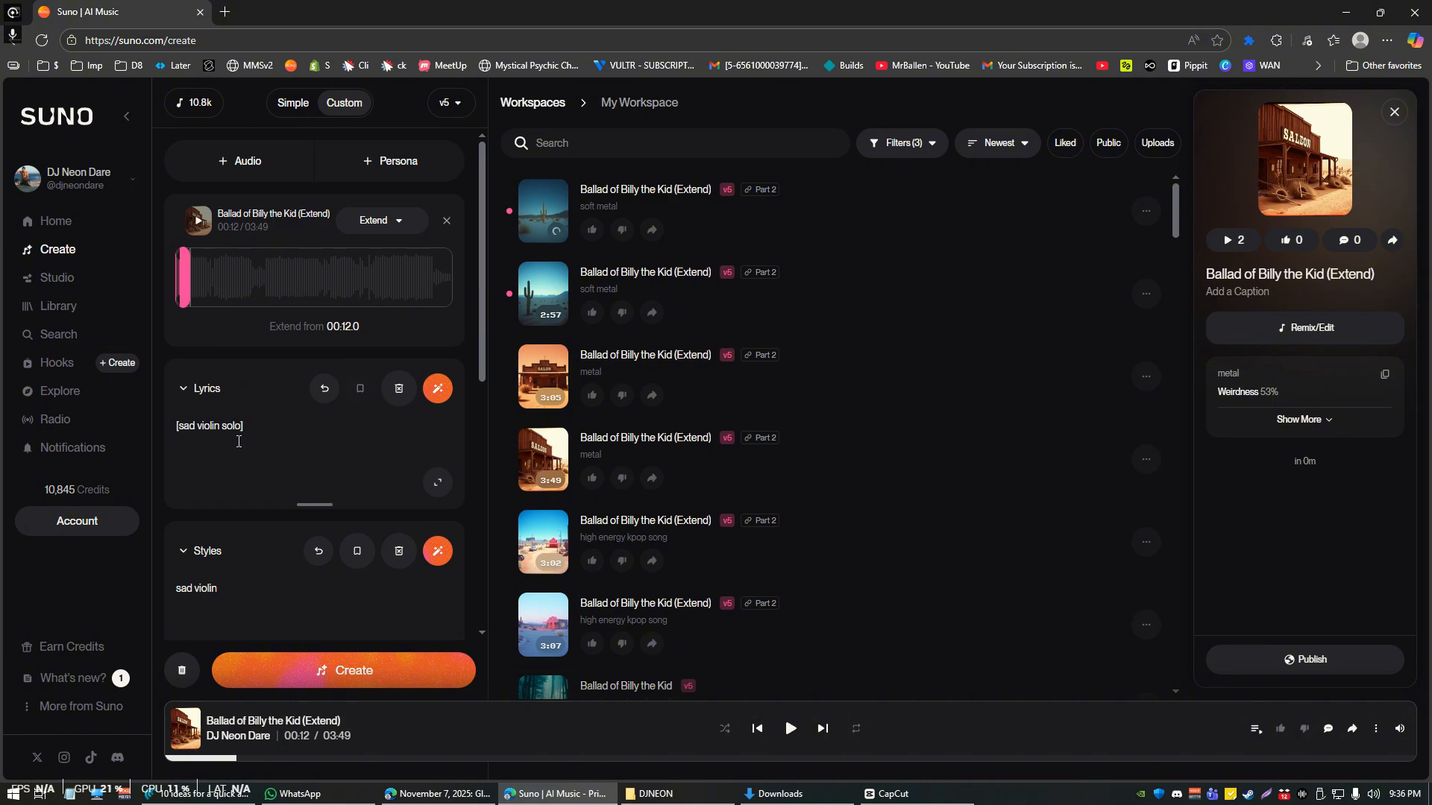
Generate the sad violin extension and play the lower of the two new results for about 28 seconds.
key(ctrl+a)
click(369, 679)
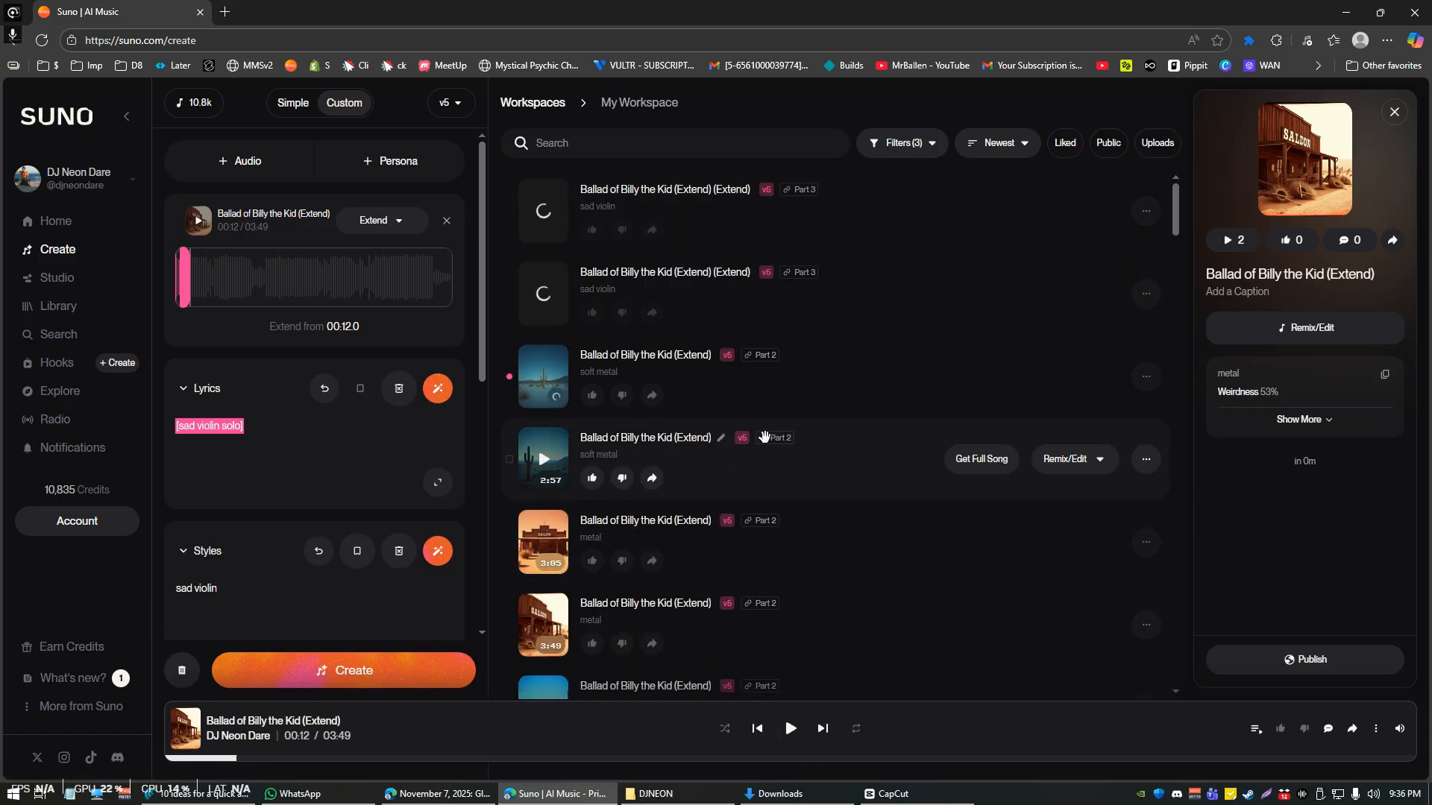
click(901, 293)
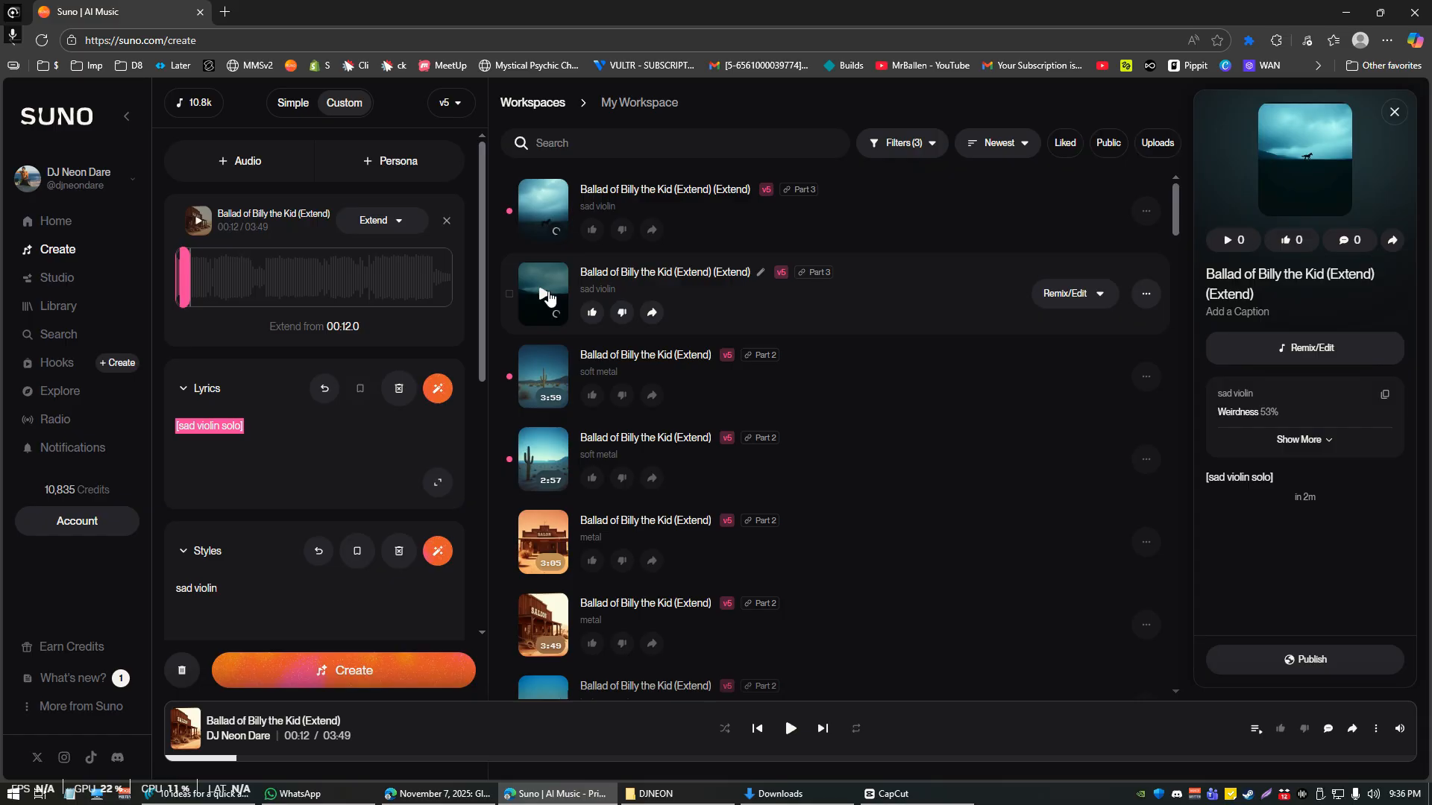
click(549, 297)
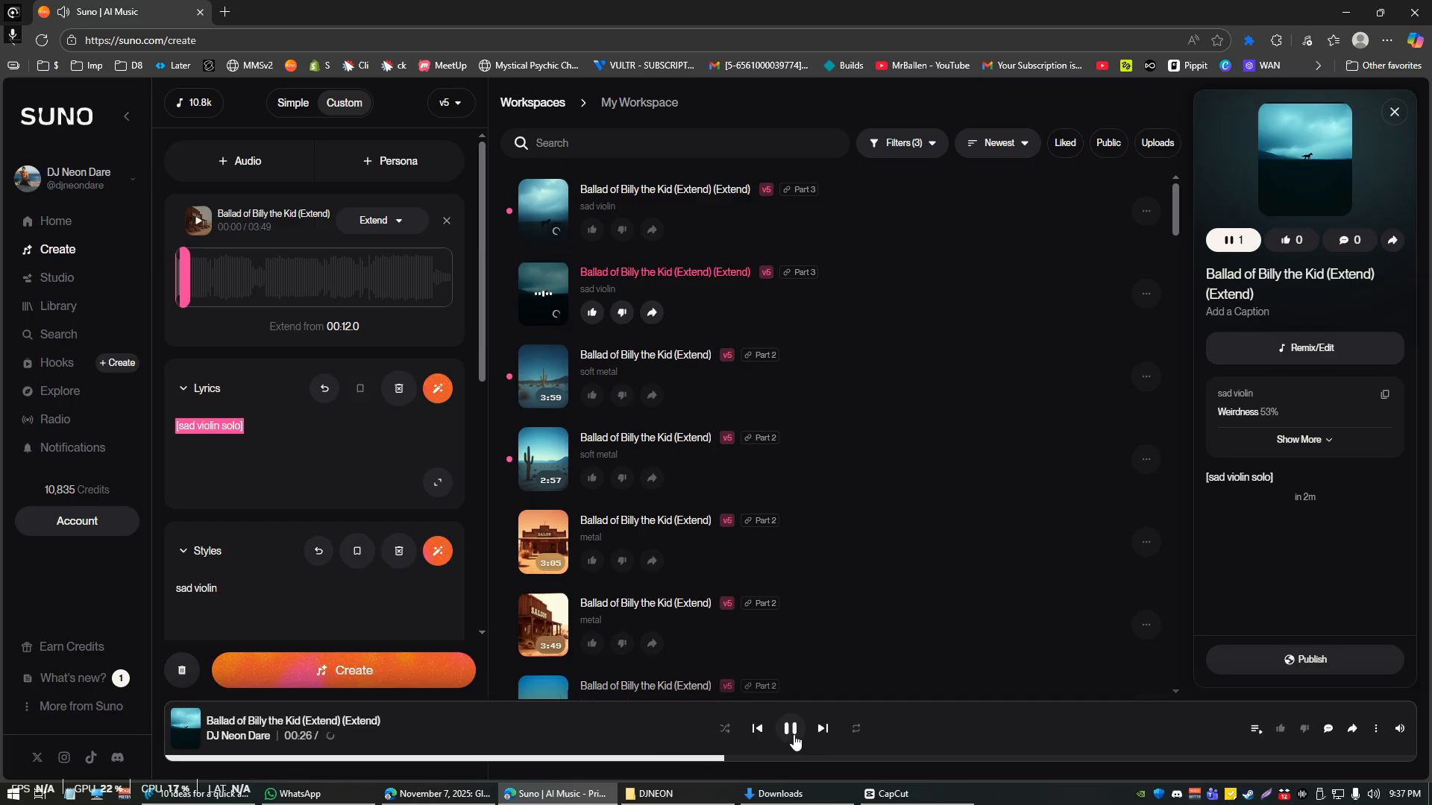
click(792, 731)
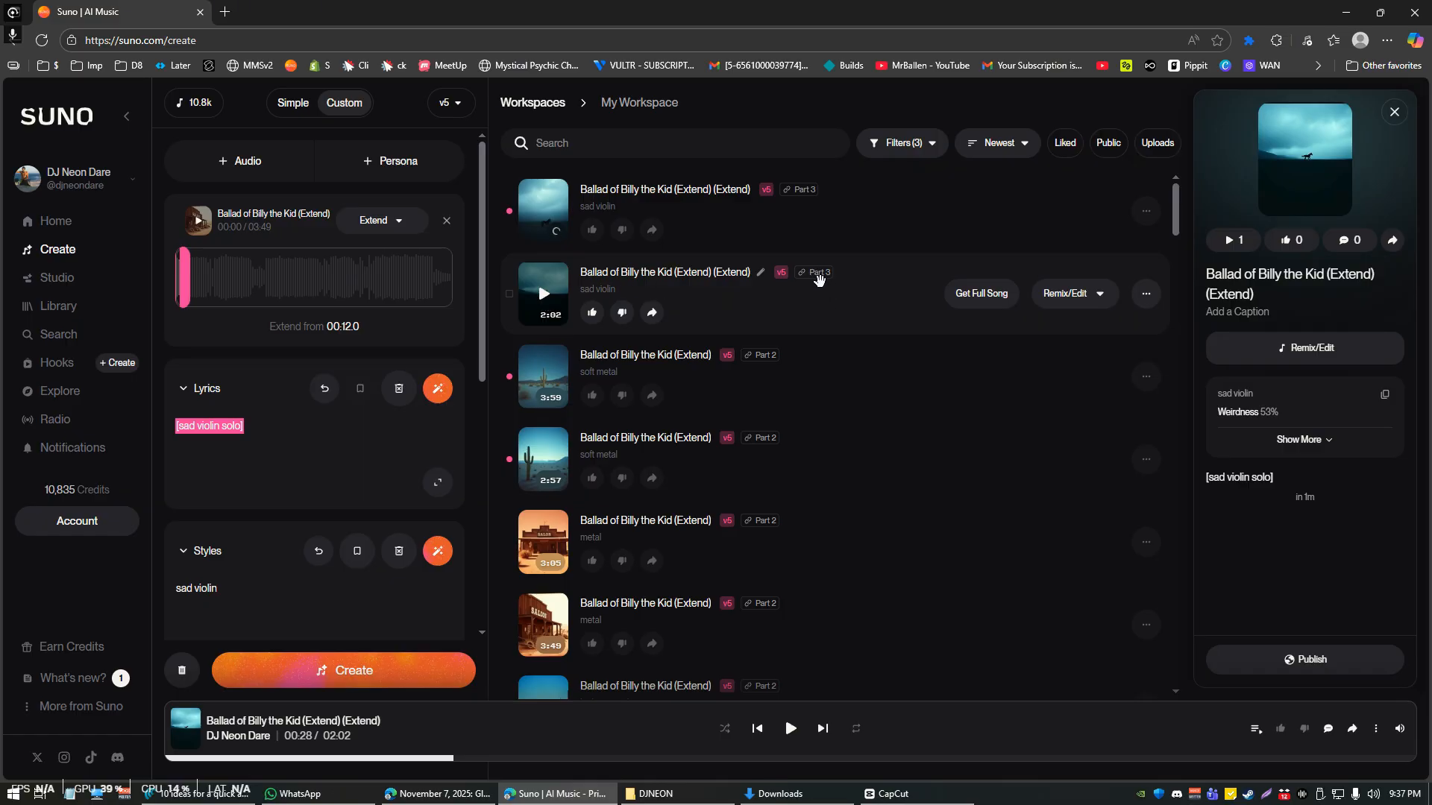
Assemble the full song from the sad violin extension just played and listen to its first 52 seconds.
click(992, 294)
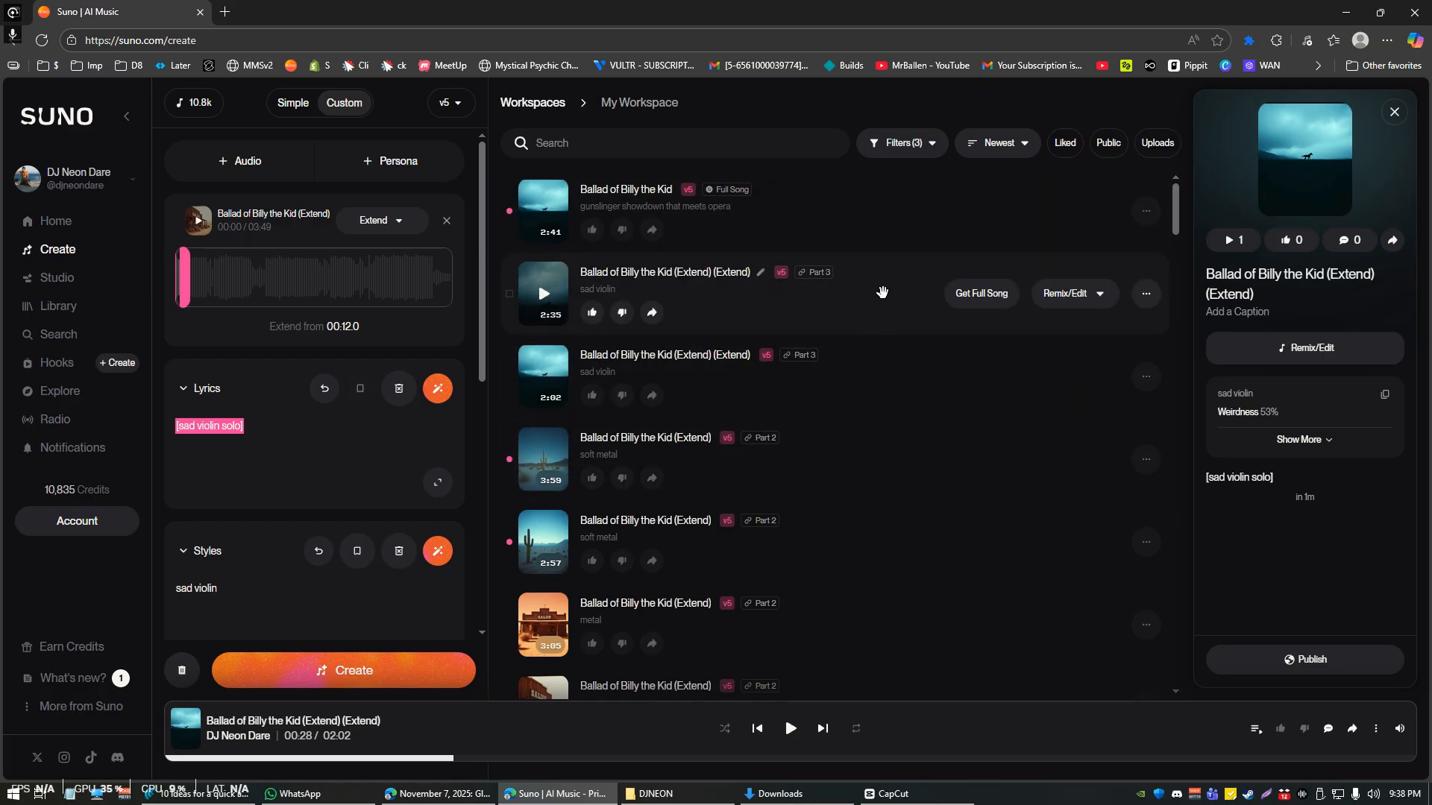
click(541, 213)
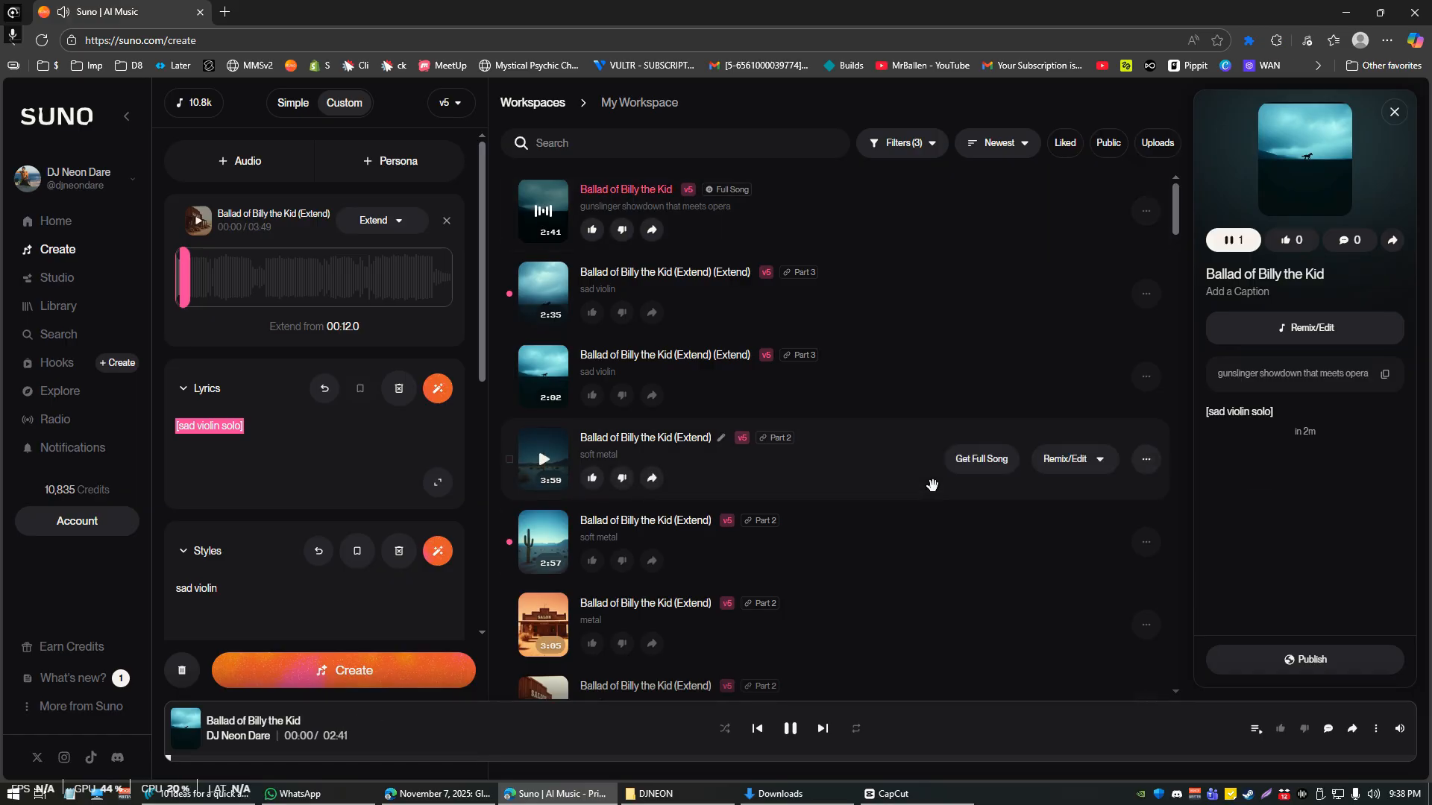
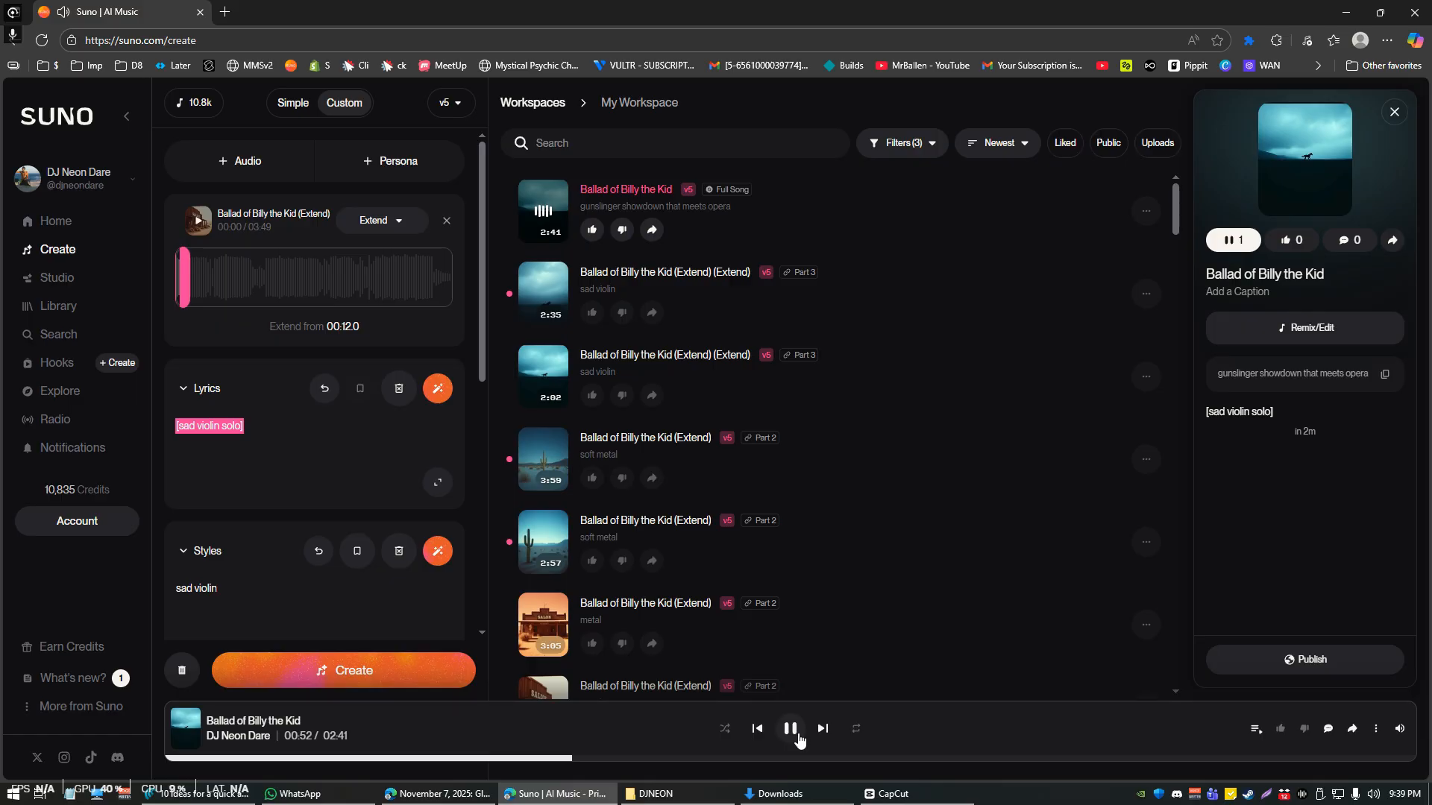
click(792, 730)
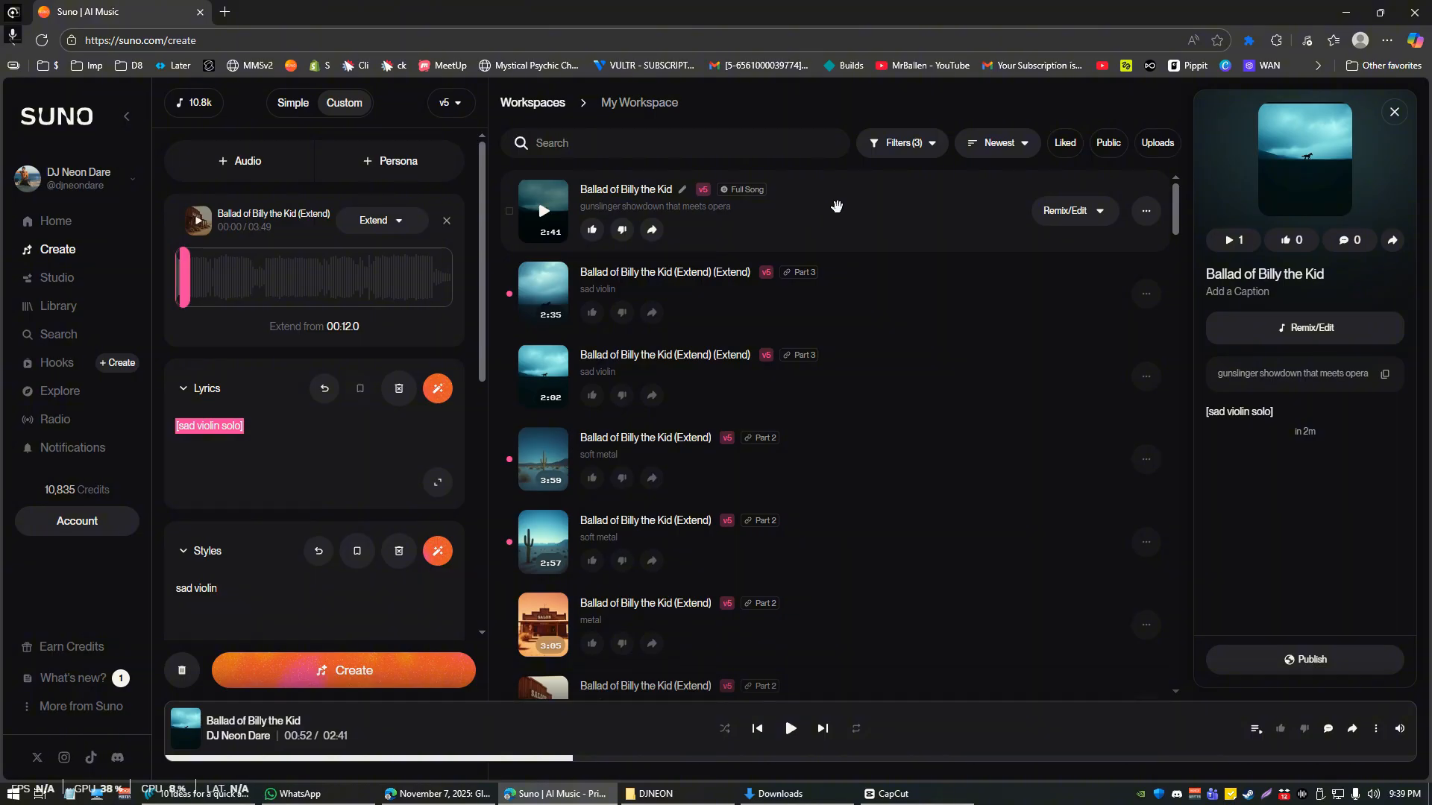
Extract all detected stems from the assembled full song "Ballad of Billy the Kid".
key(alt)
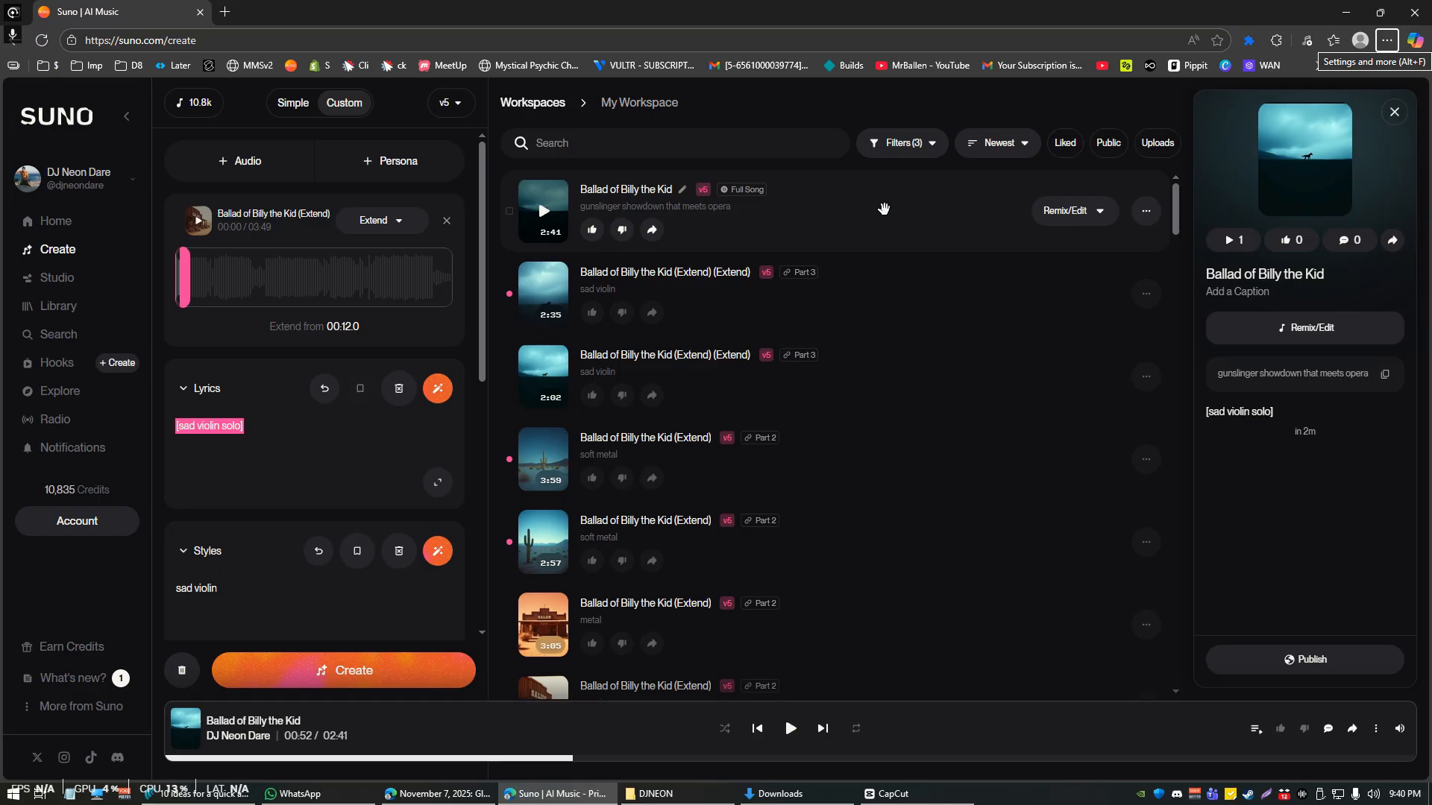
click(869, 204)
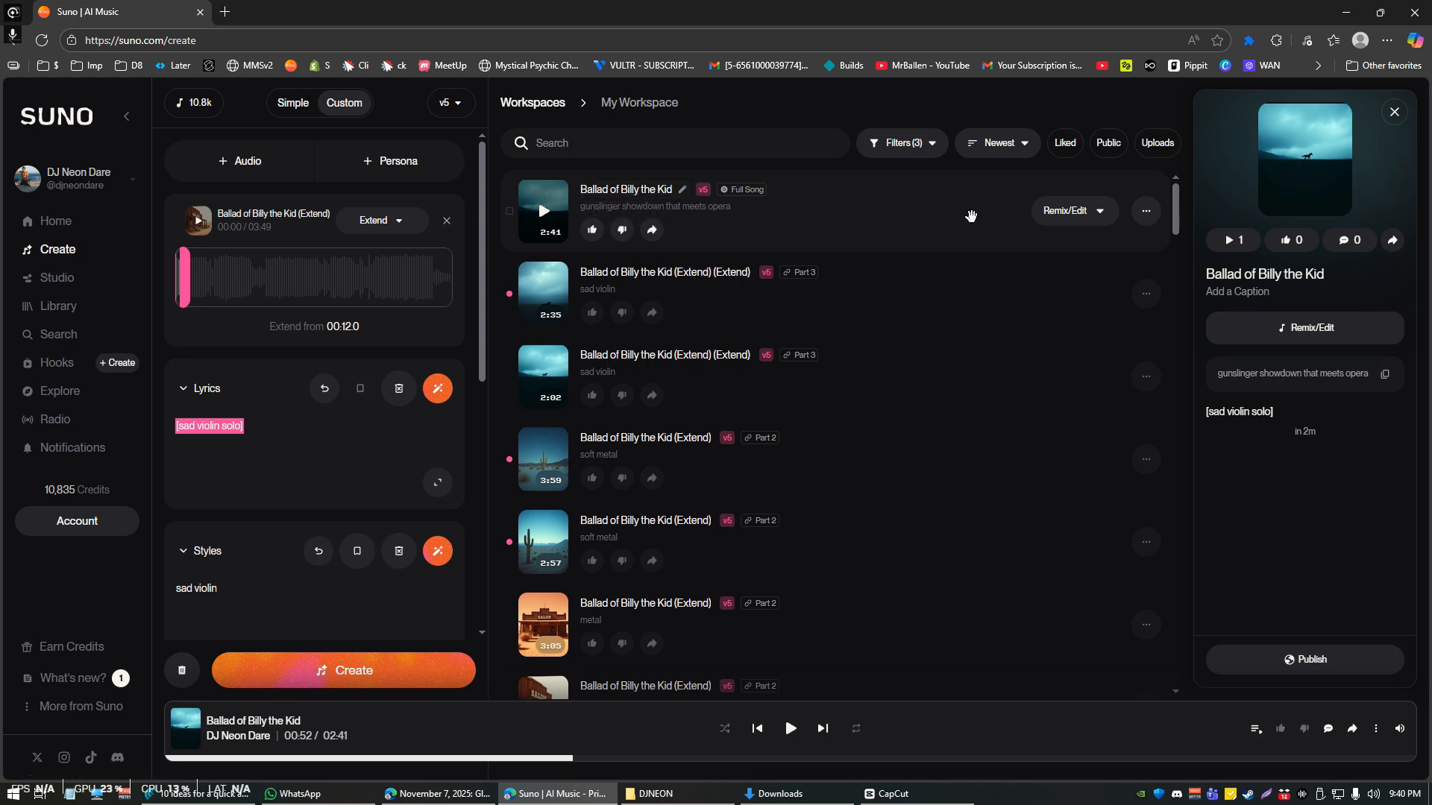
click(1148, 213)
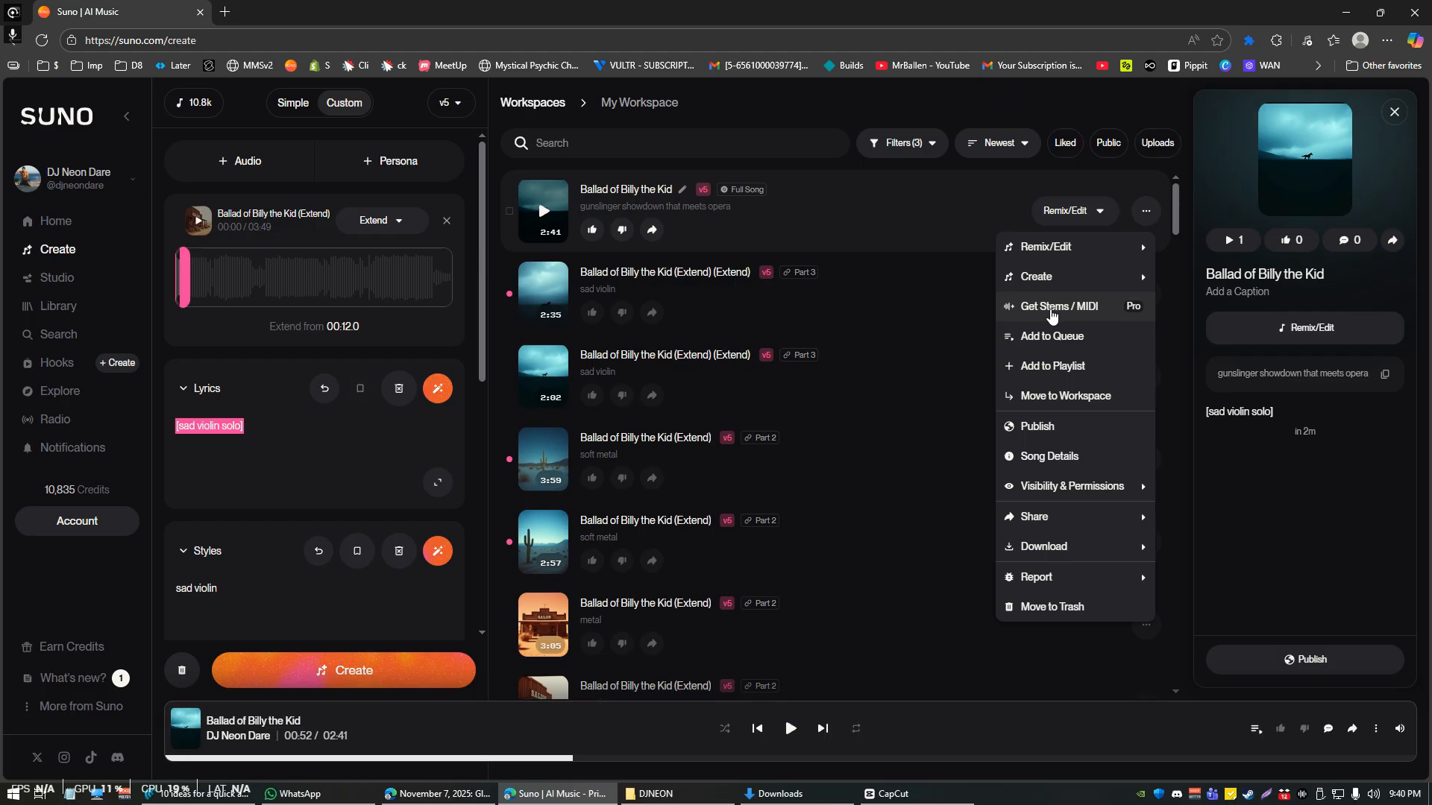
click(1052, 314)
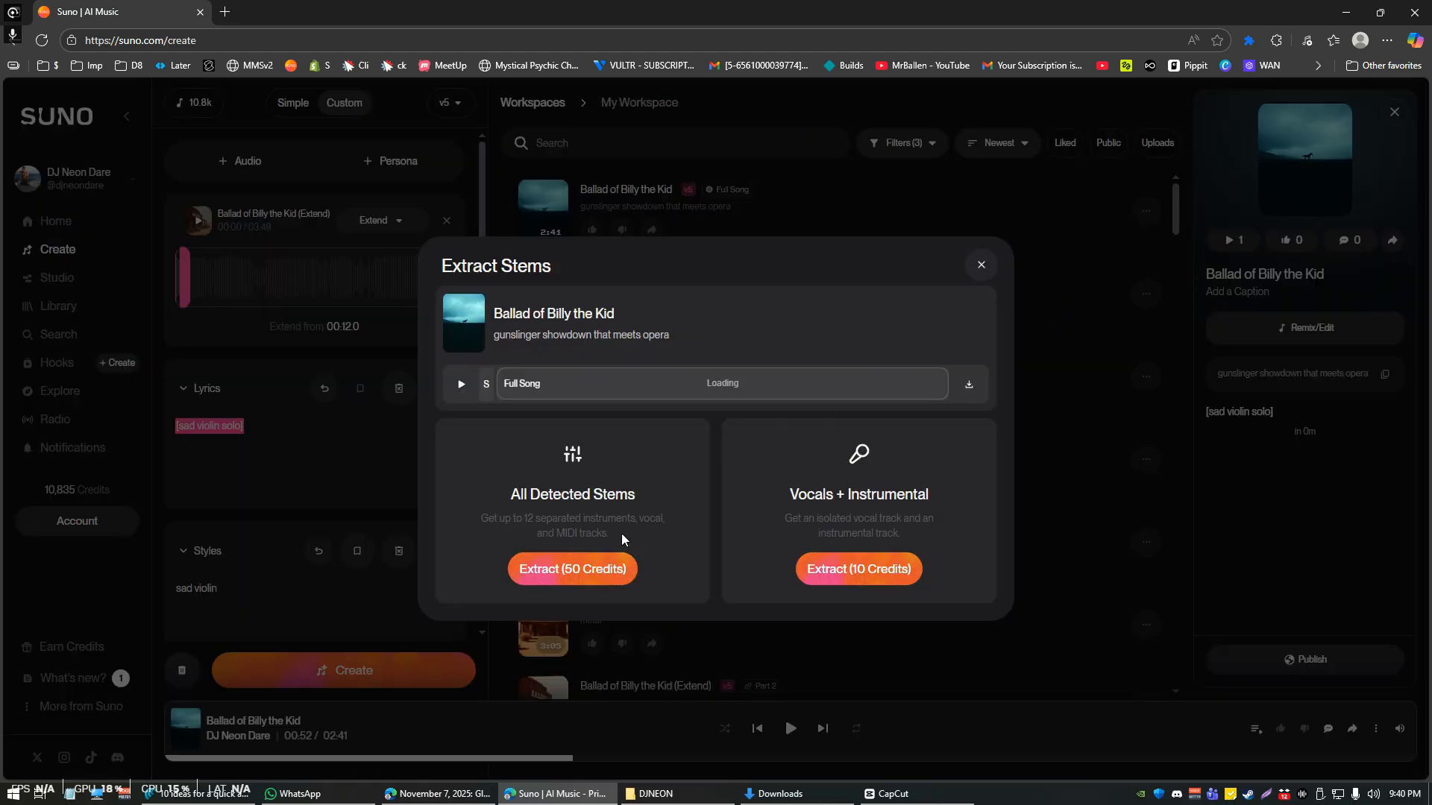
triple_click(523, 494)
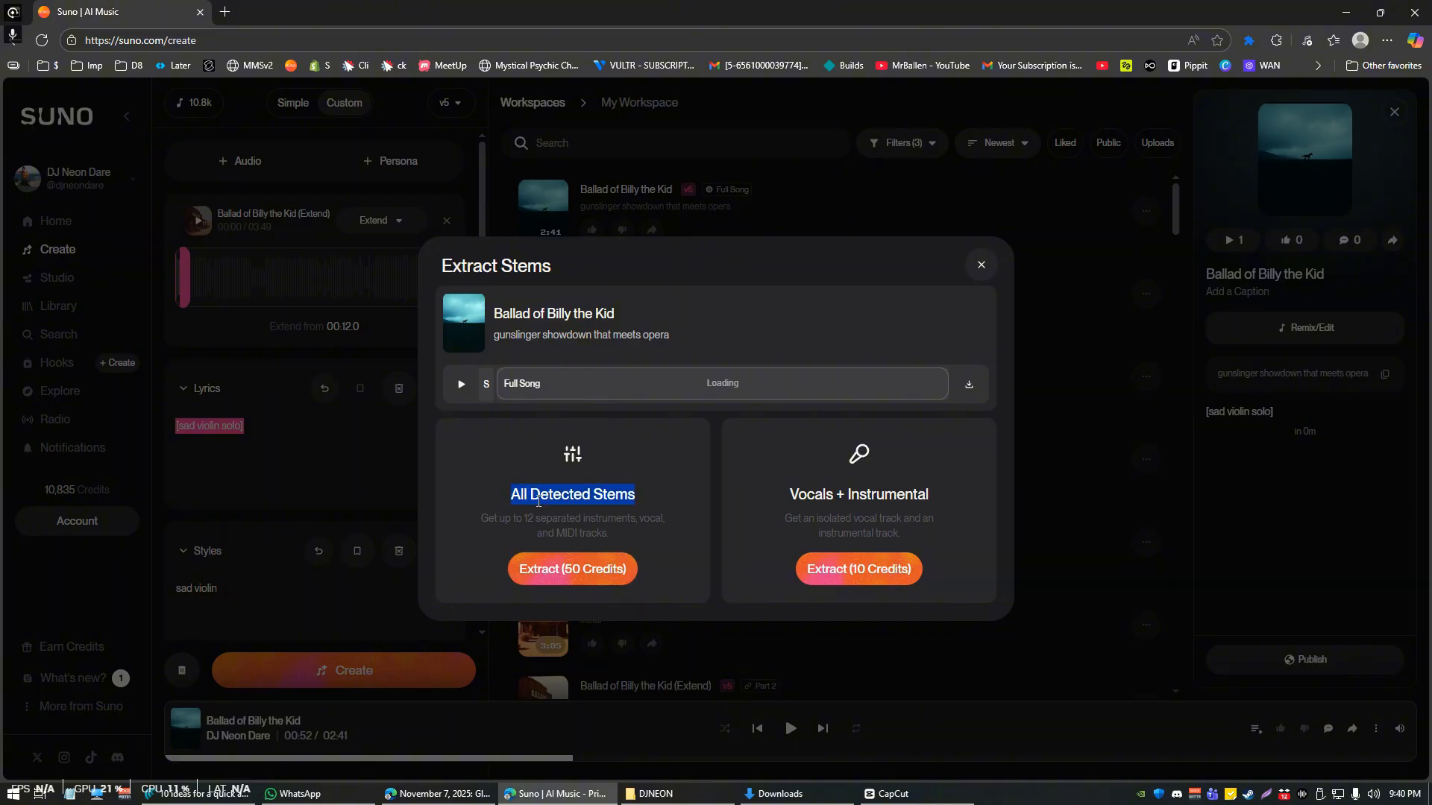
click(558, 573)
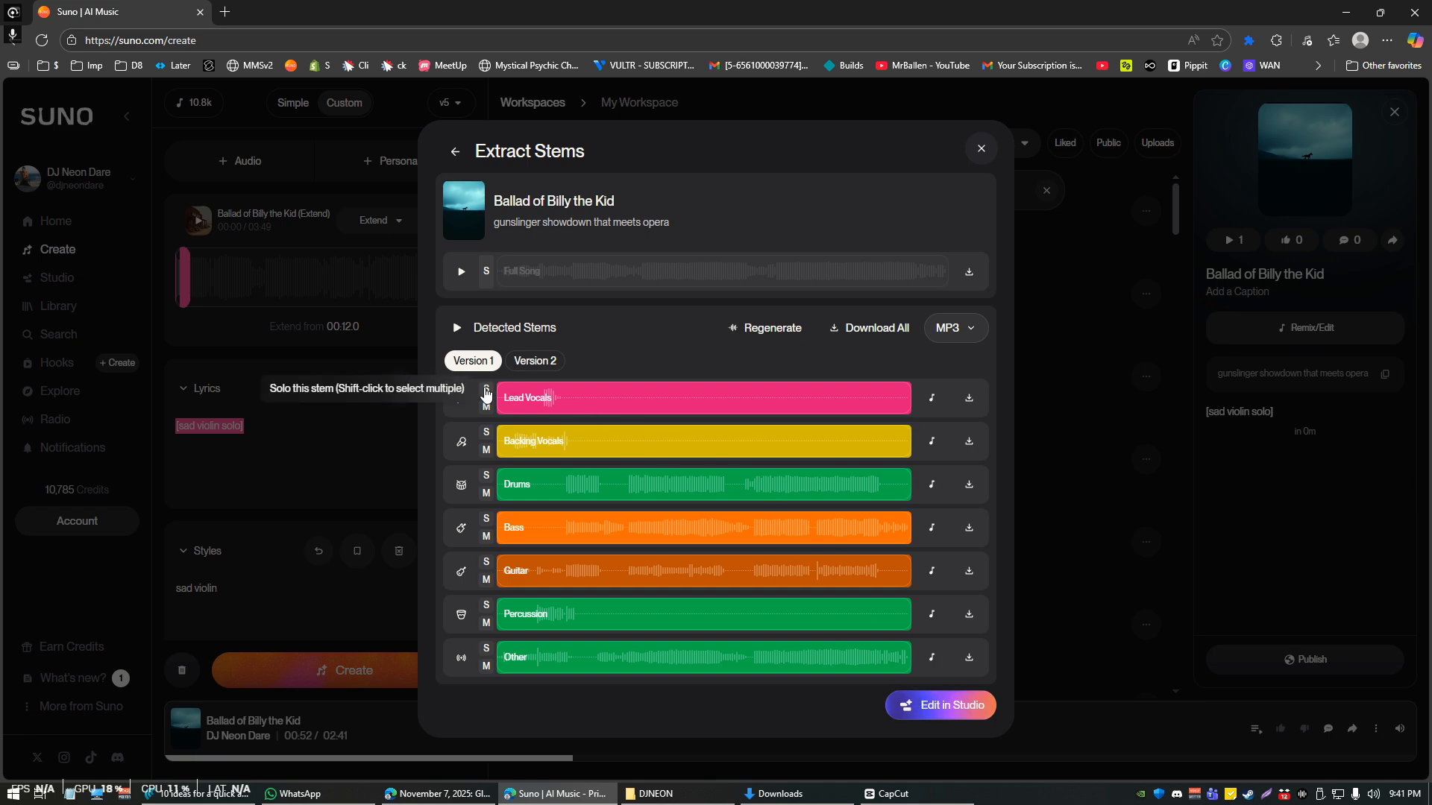
Solo the Drums stem and compare it with the full song during playback.
click(487, 475)
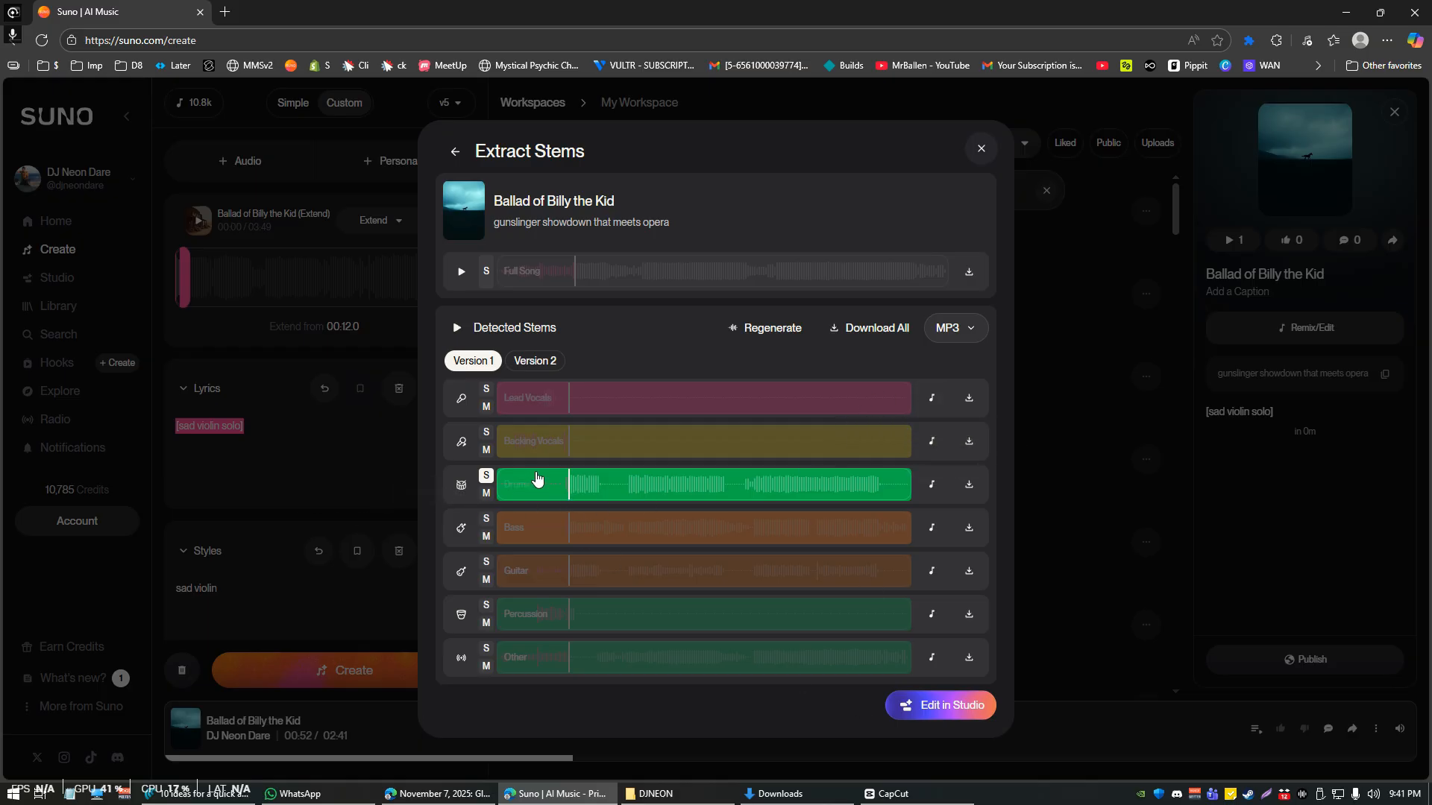
click(458, 273)
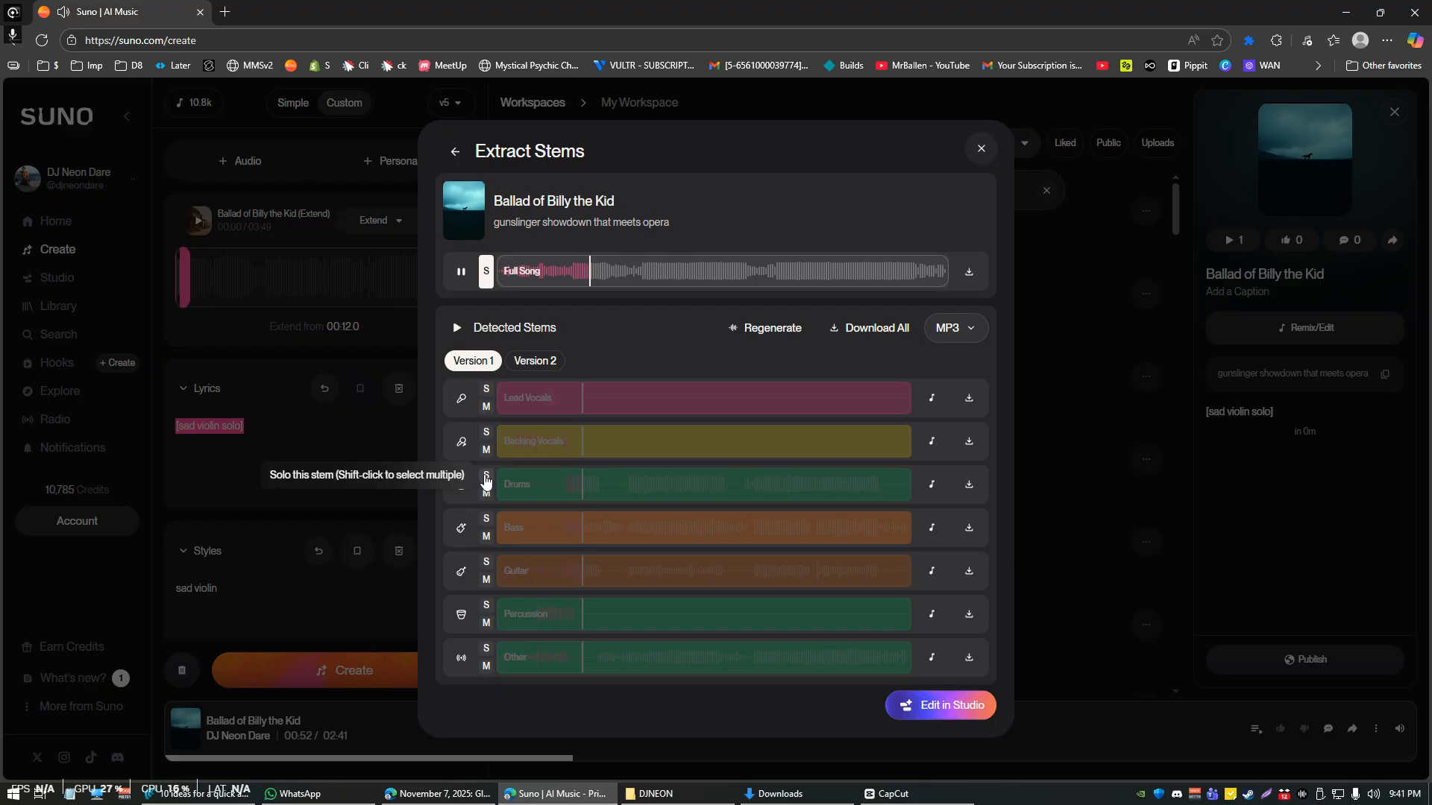
click(486, 479)
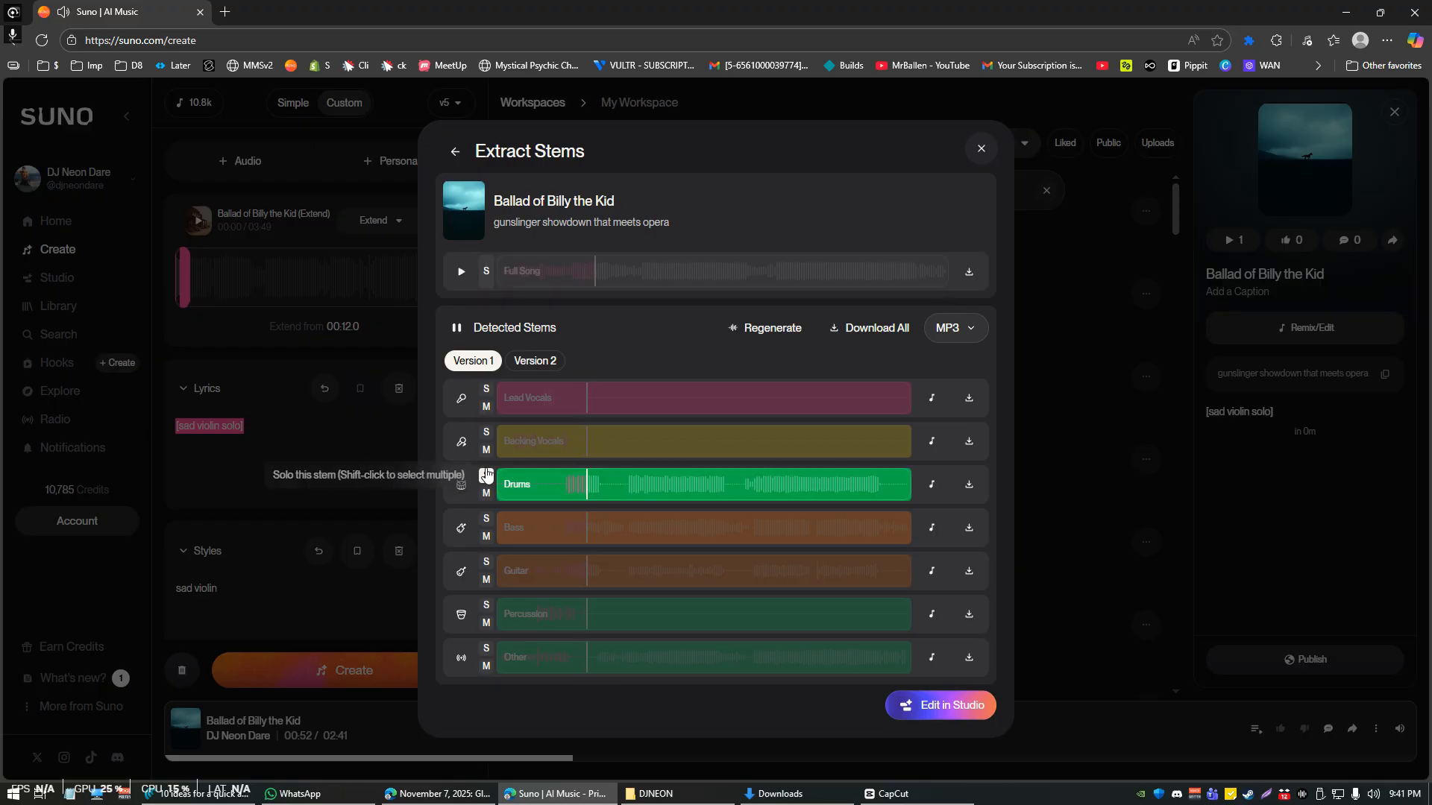
Listen to the Bass, Guitar and Other stems in solo and return to the full song.
click(486, 520)
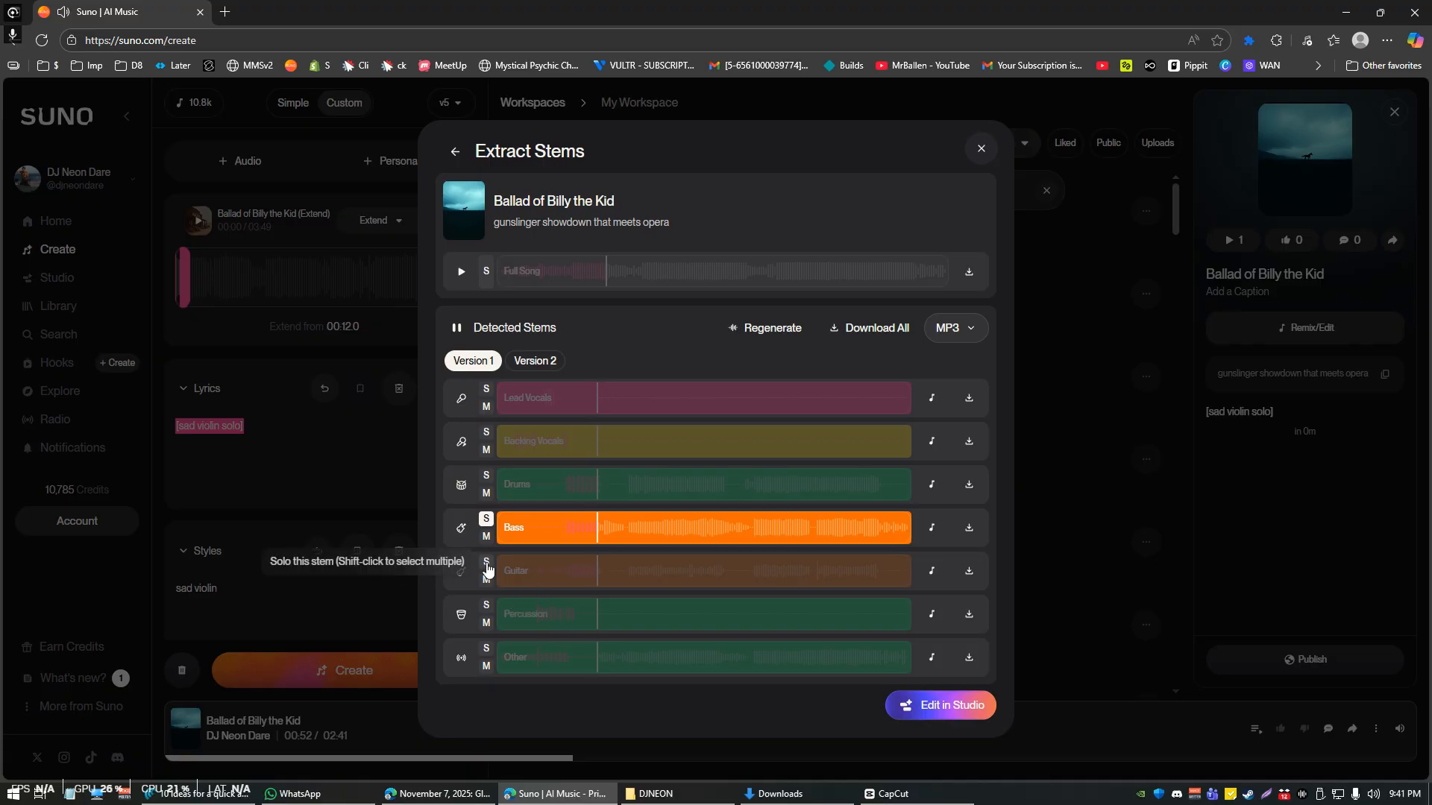
click(572, 570)
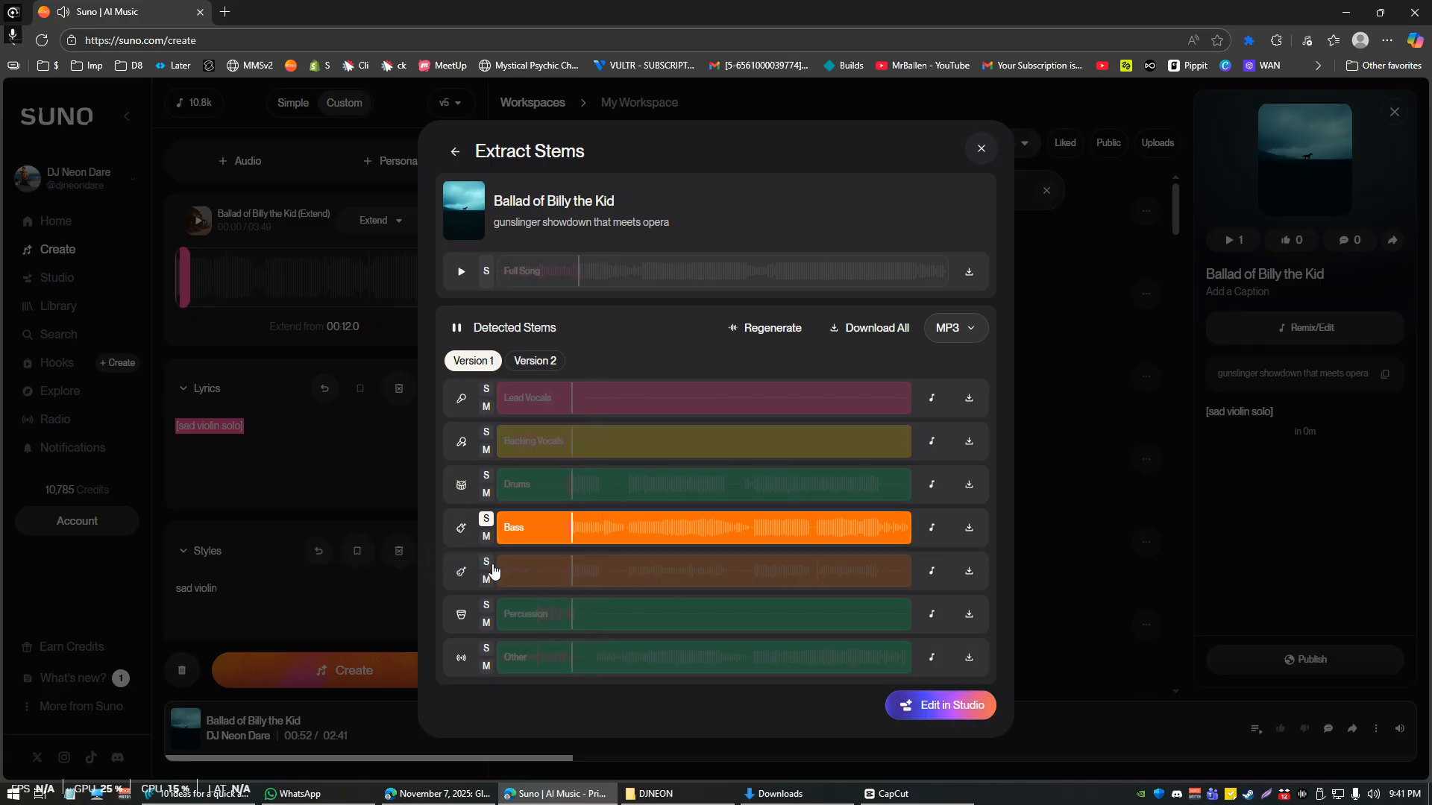
click(485, 562)
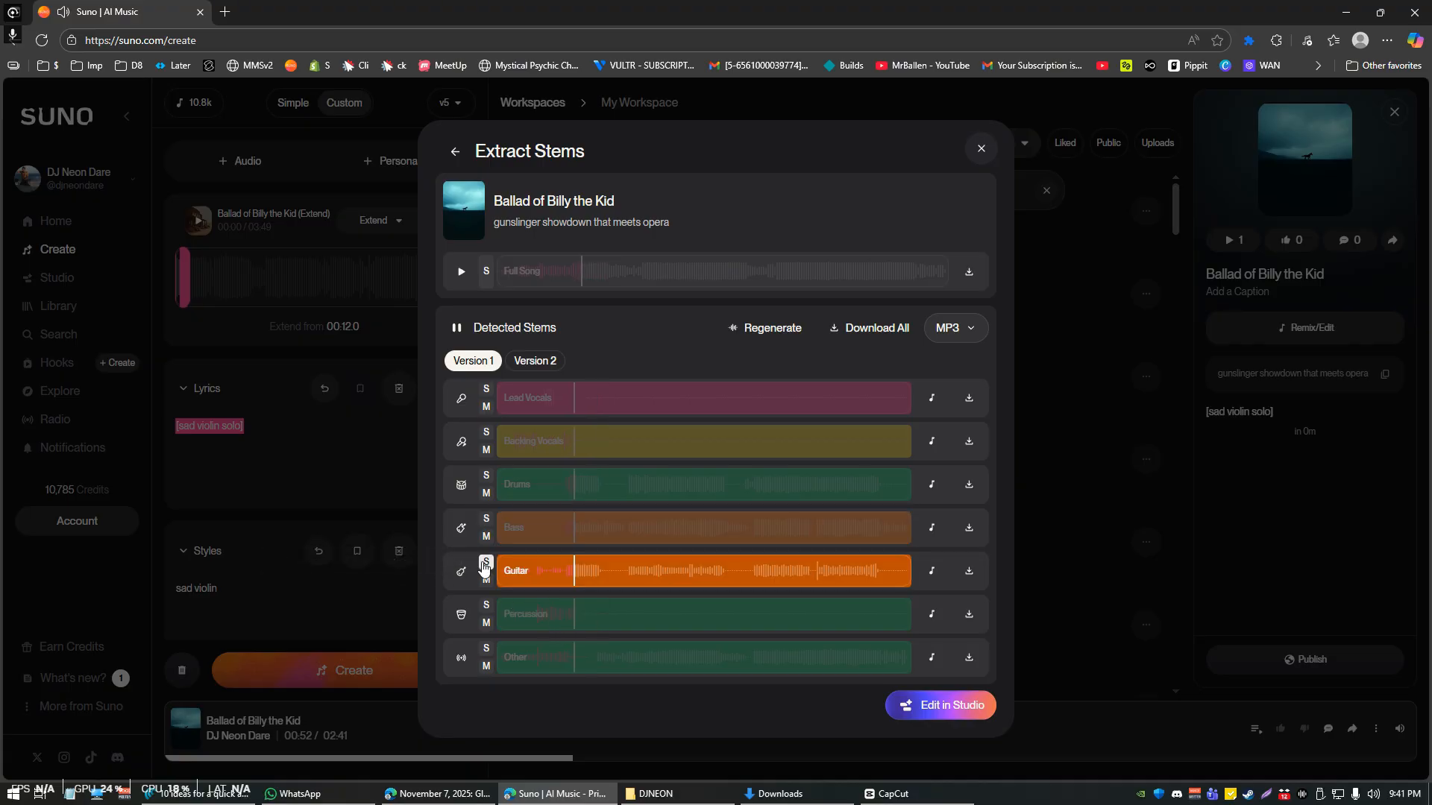
click(524, 658)
click(486, 648)
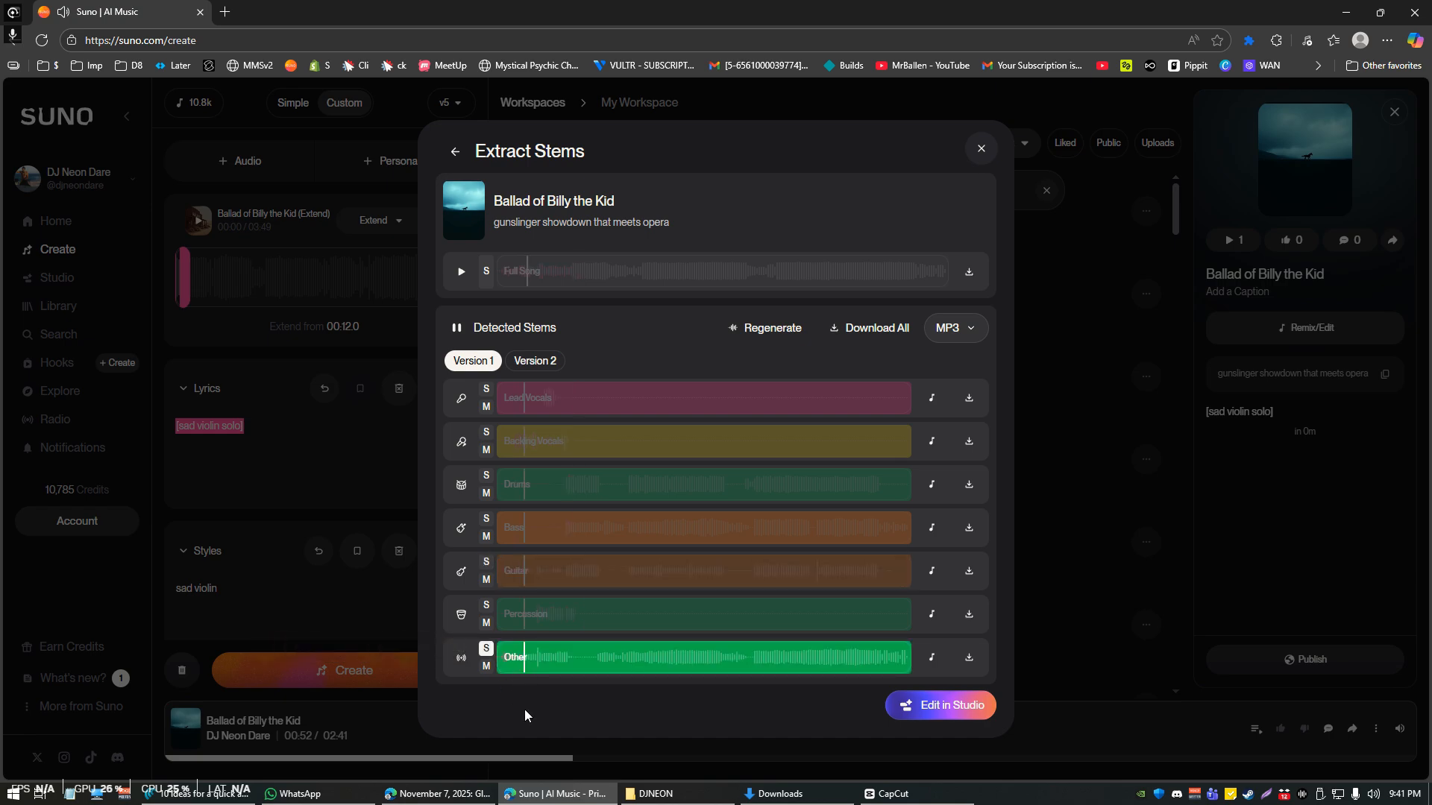
click(486, 650)
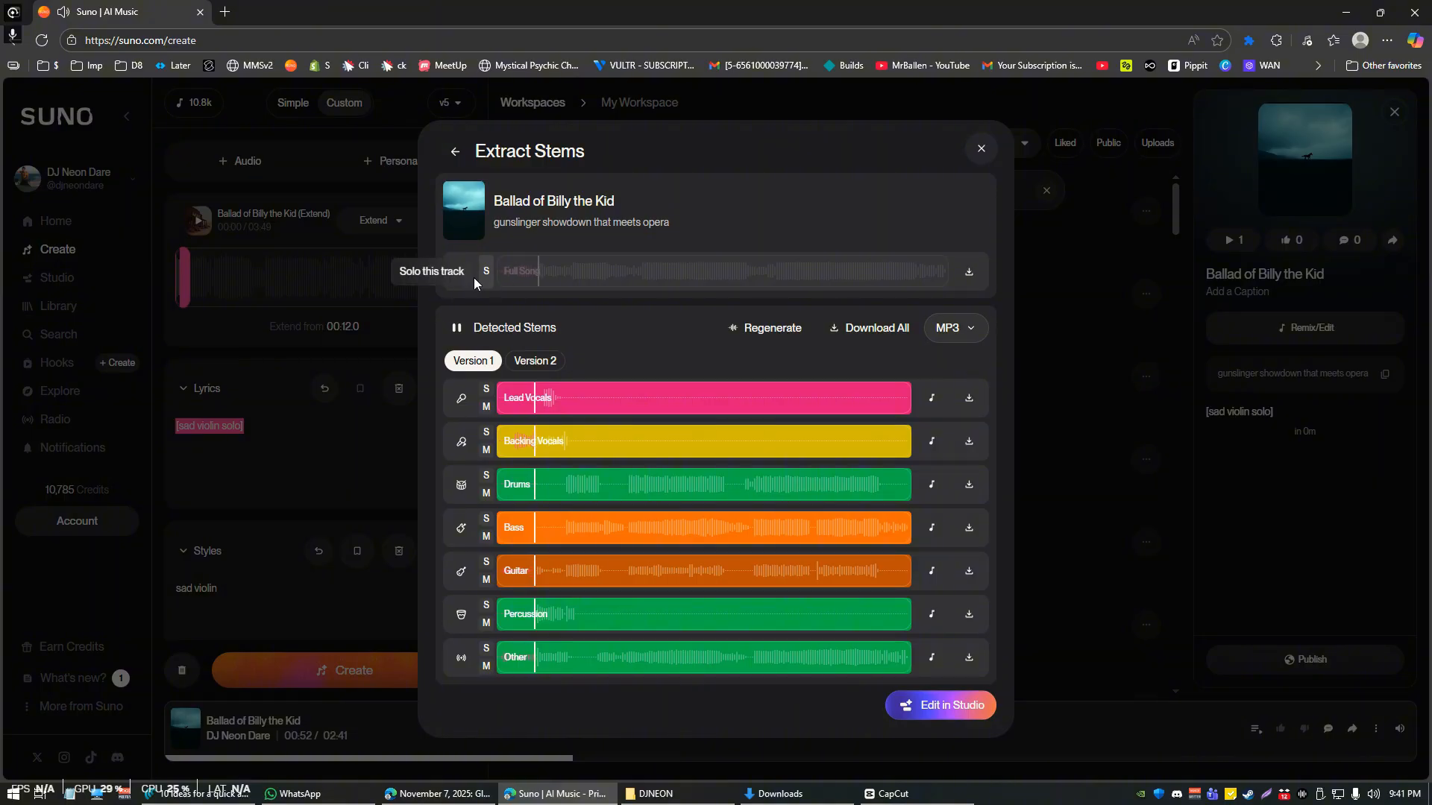
click(458, 274)
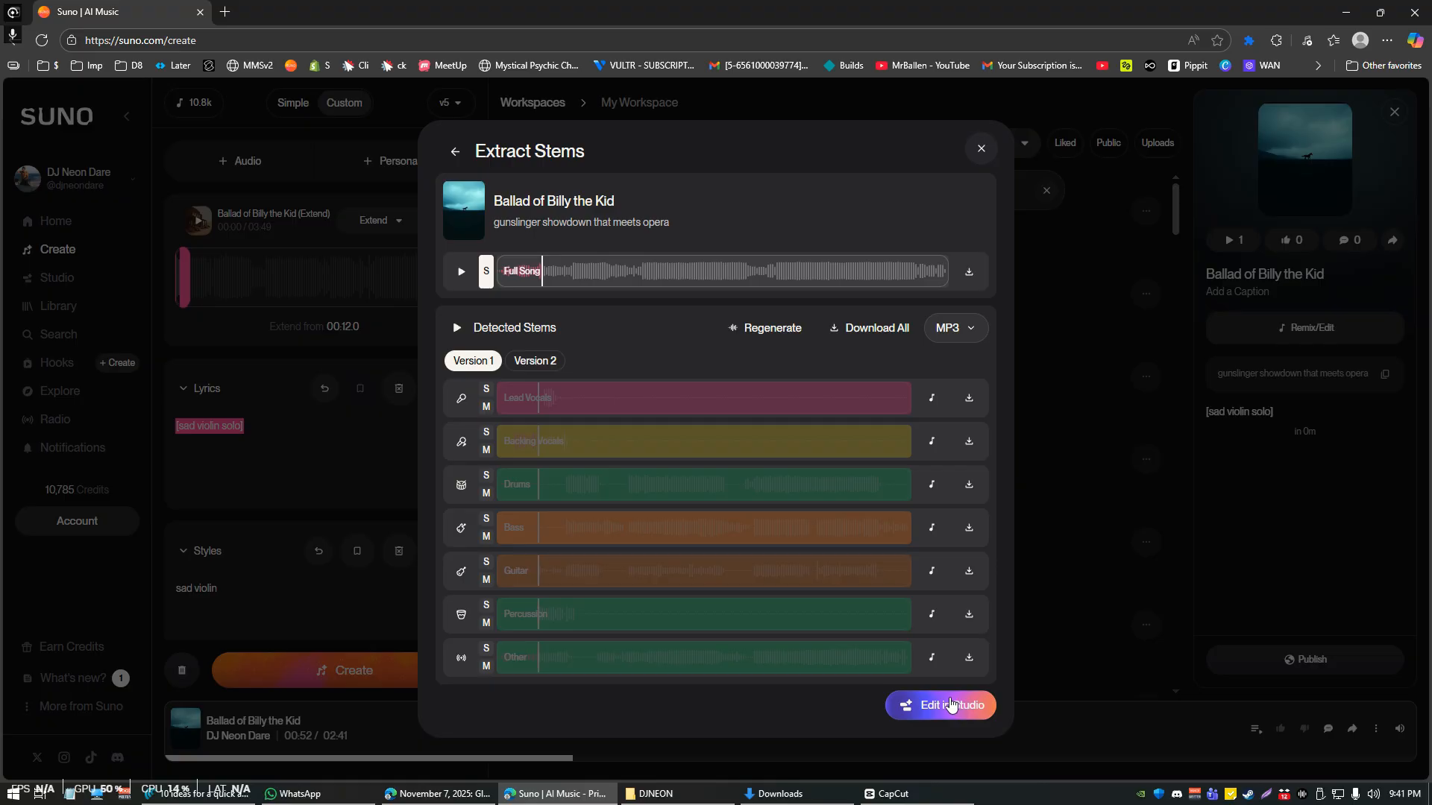
Open the extracted stems in Studio and switch solo on and off for the Backing Vocals track.
click(951, 705)
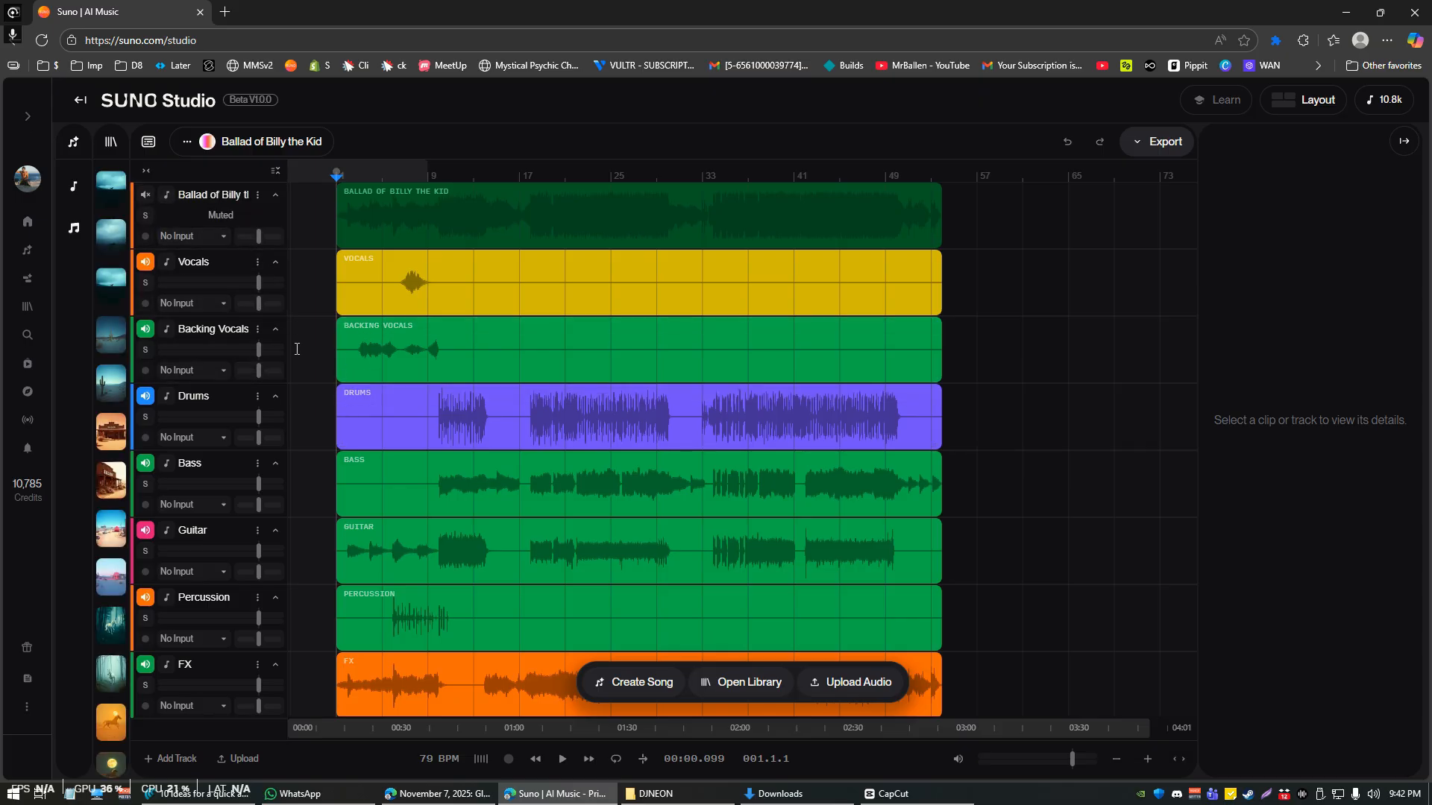
click(146, 351)
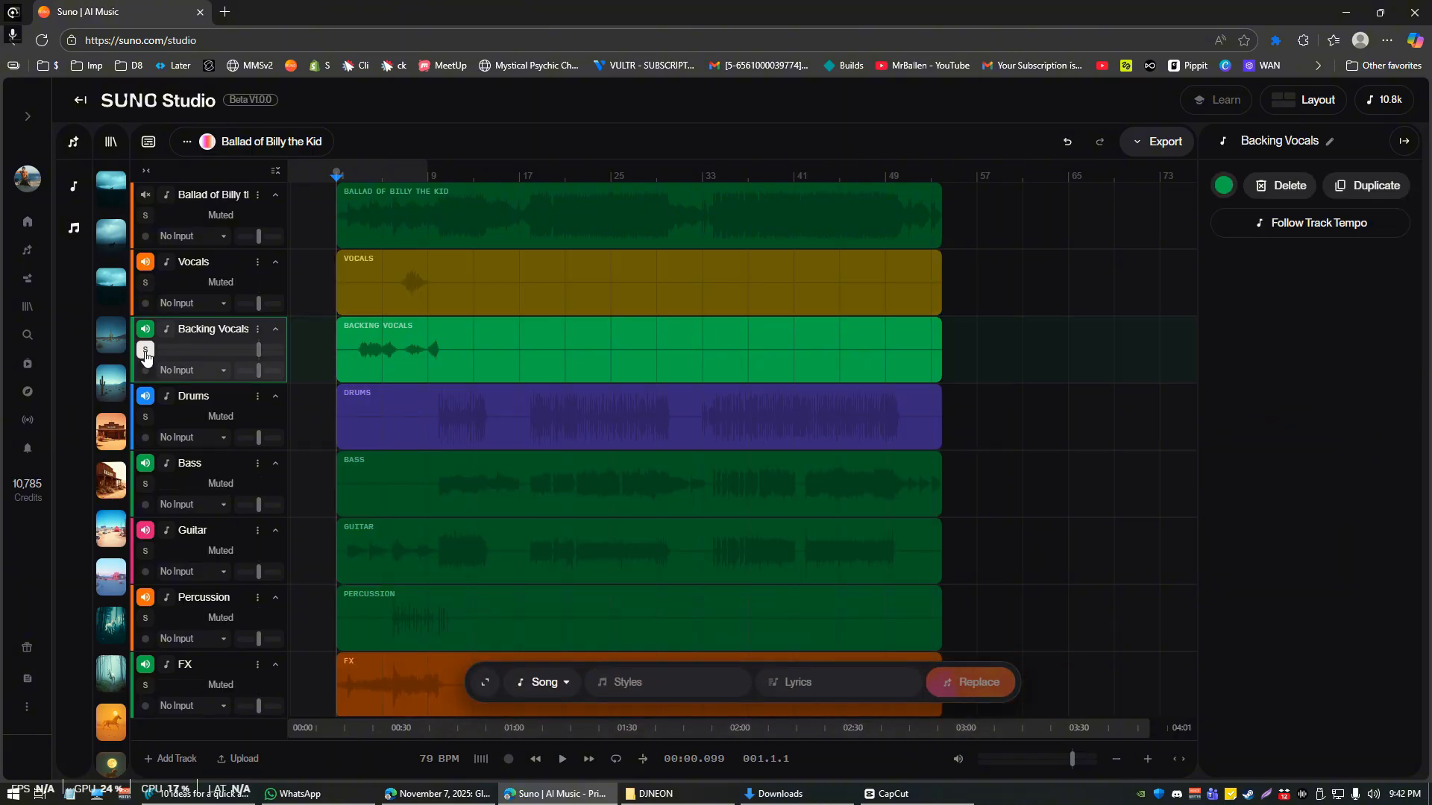
click(146, 351)
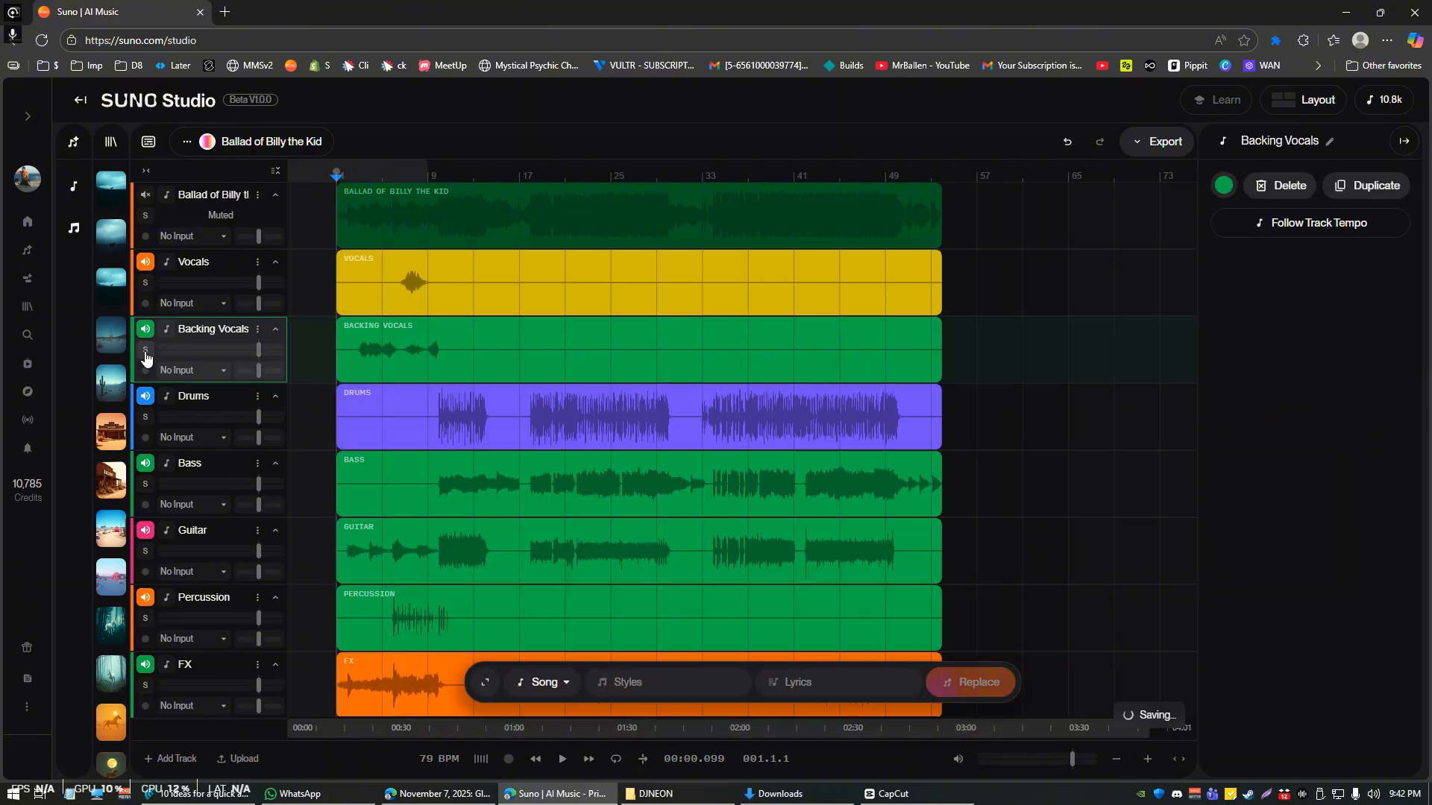
Trim the start of the Backing Vocals clip to about 0:43 and undo the trim.
click(361, 331)
click(338, 332)
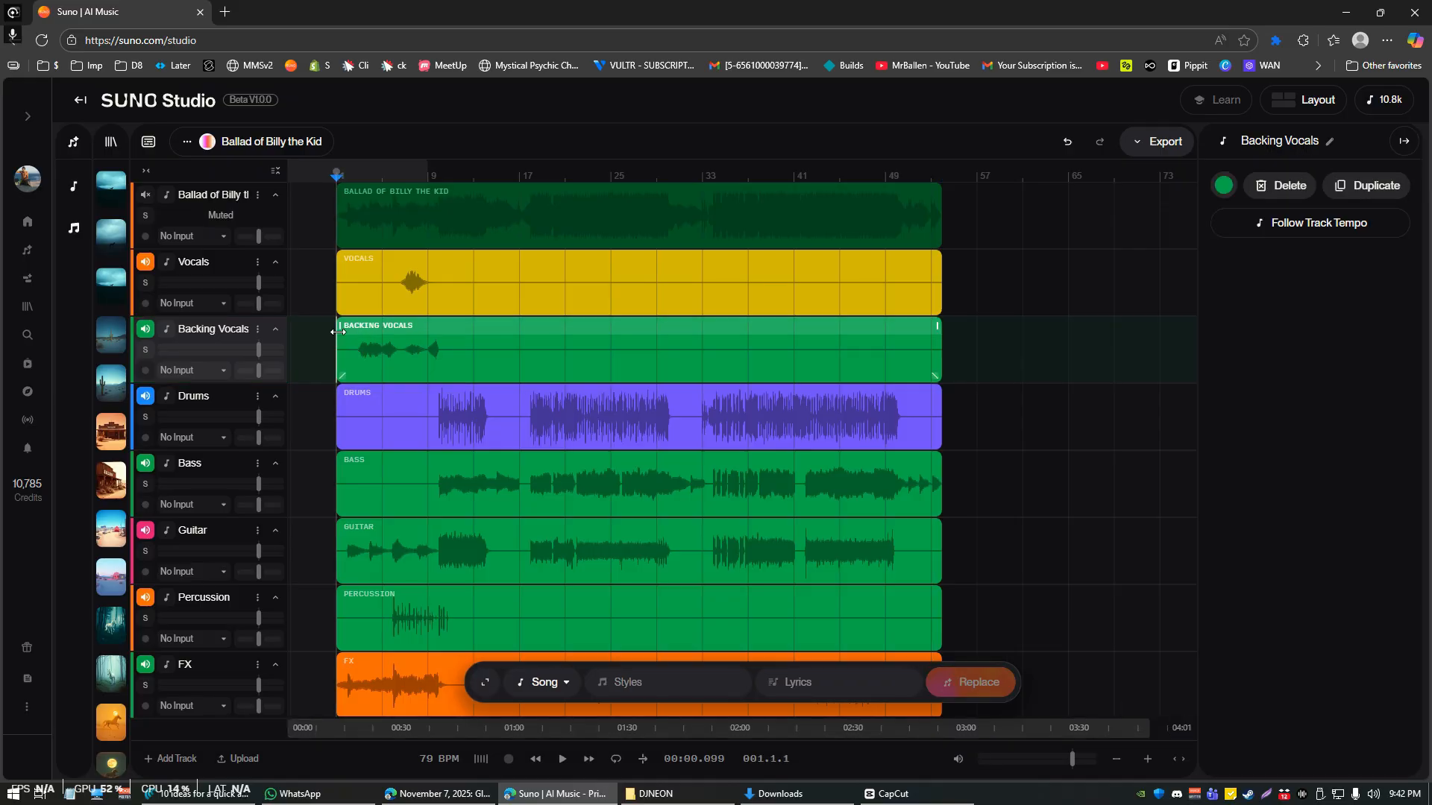
drag(338, 332, 498, 339)
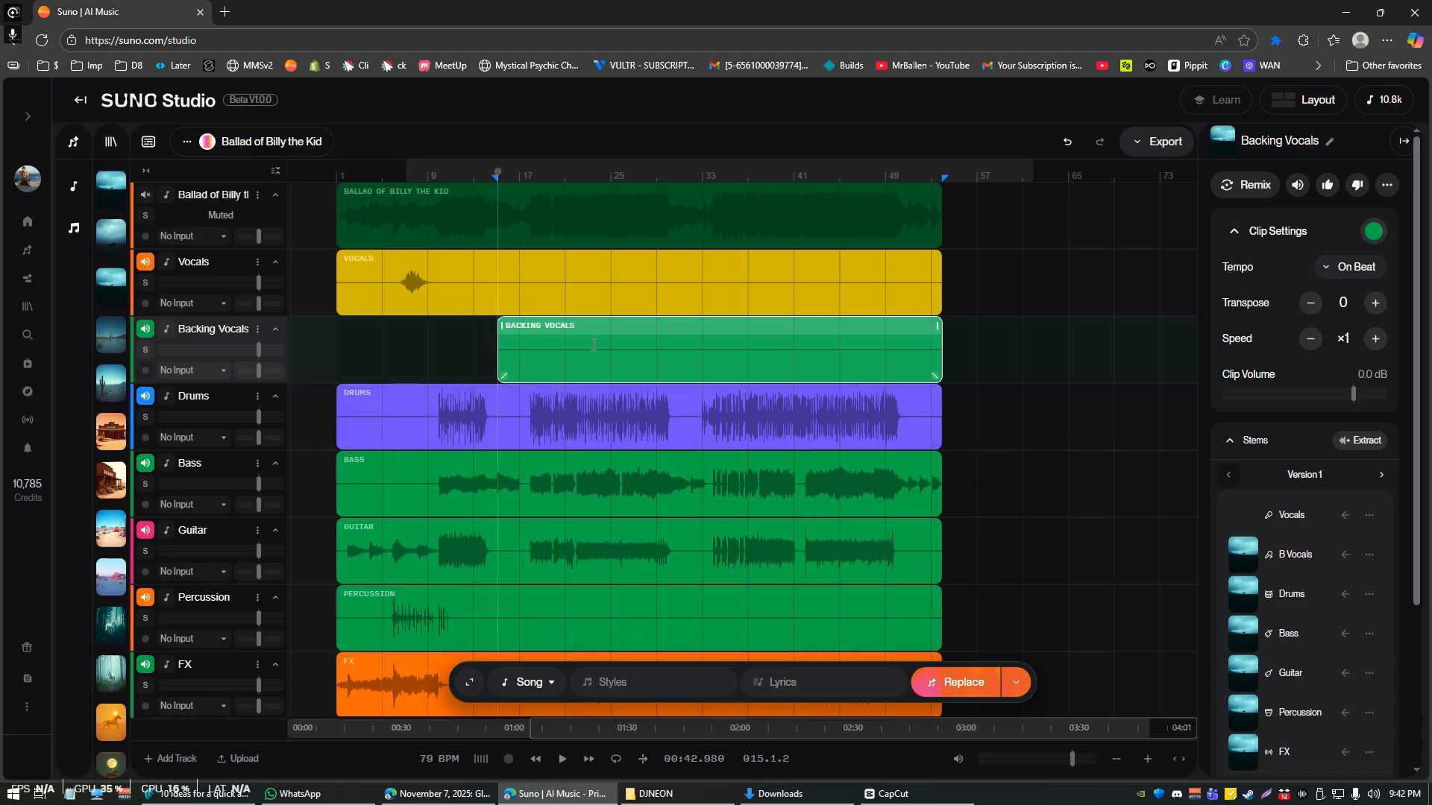
key(ctrl+z)
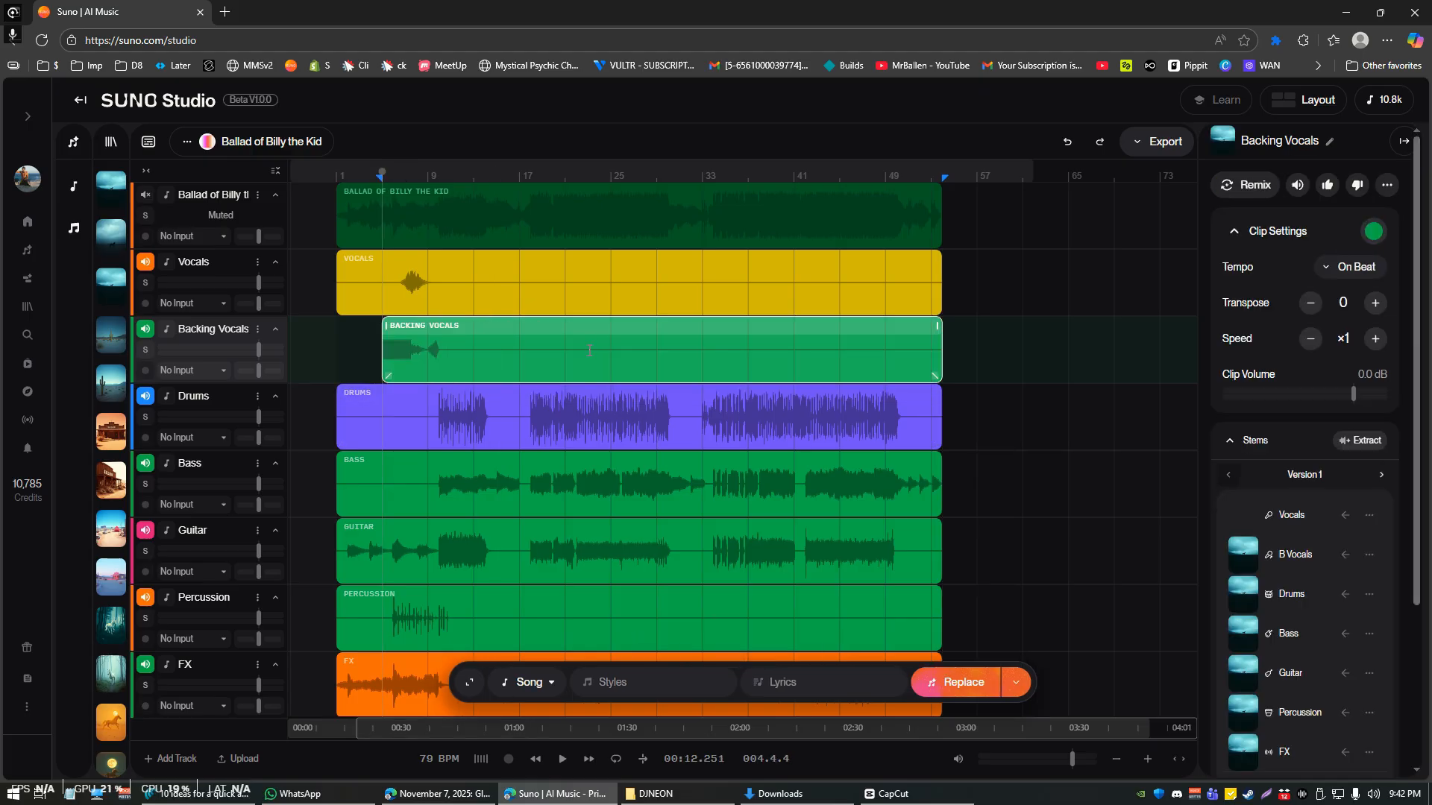
key(ctrl+z)
Select the section of the Backing Vocals clip from bar 25 to about bar 29.
click(595, 343)
click(613, 343)
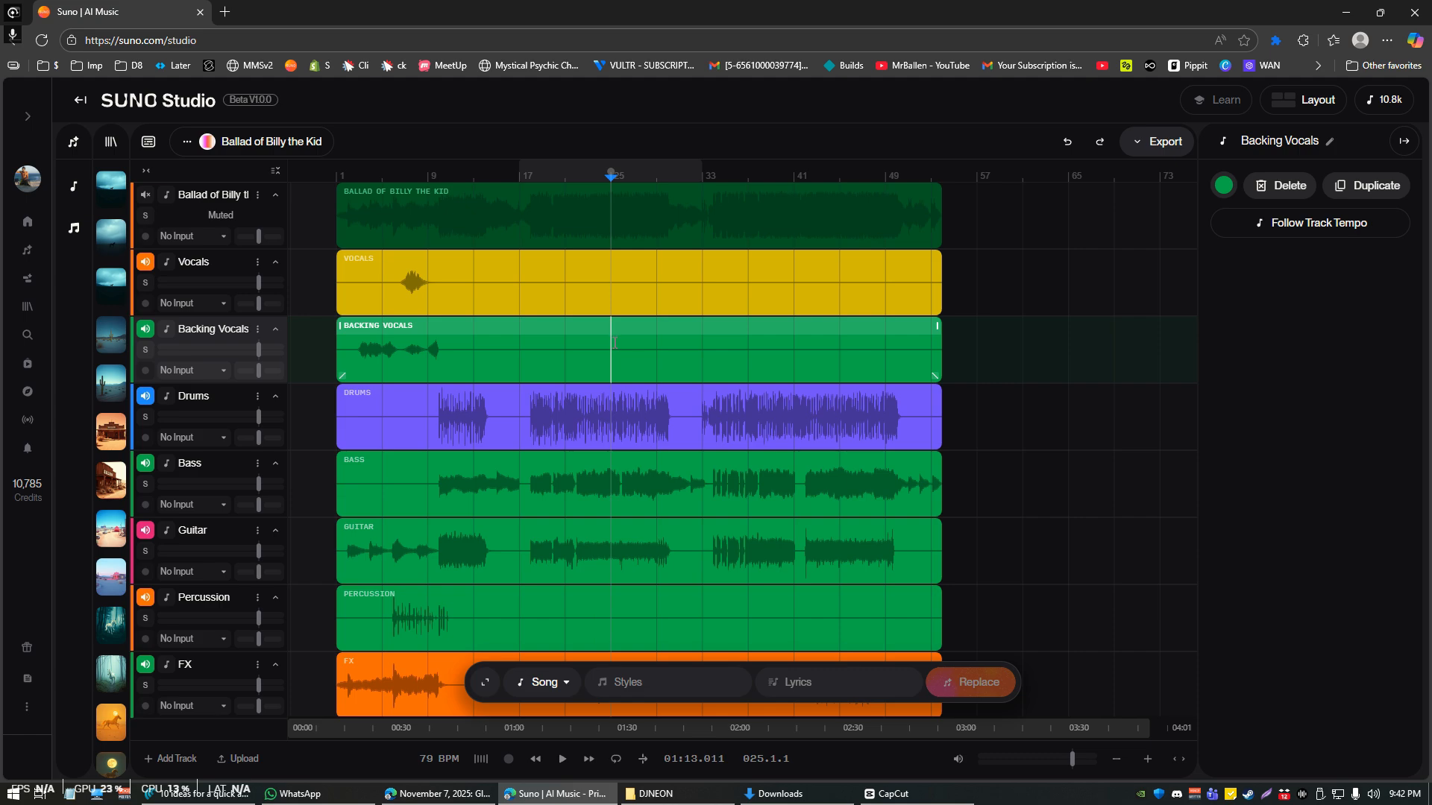
drag(657, 351, 612, 357)
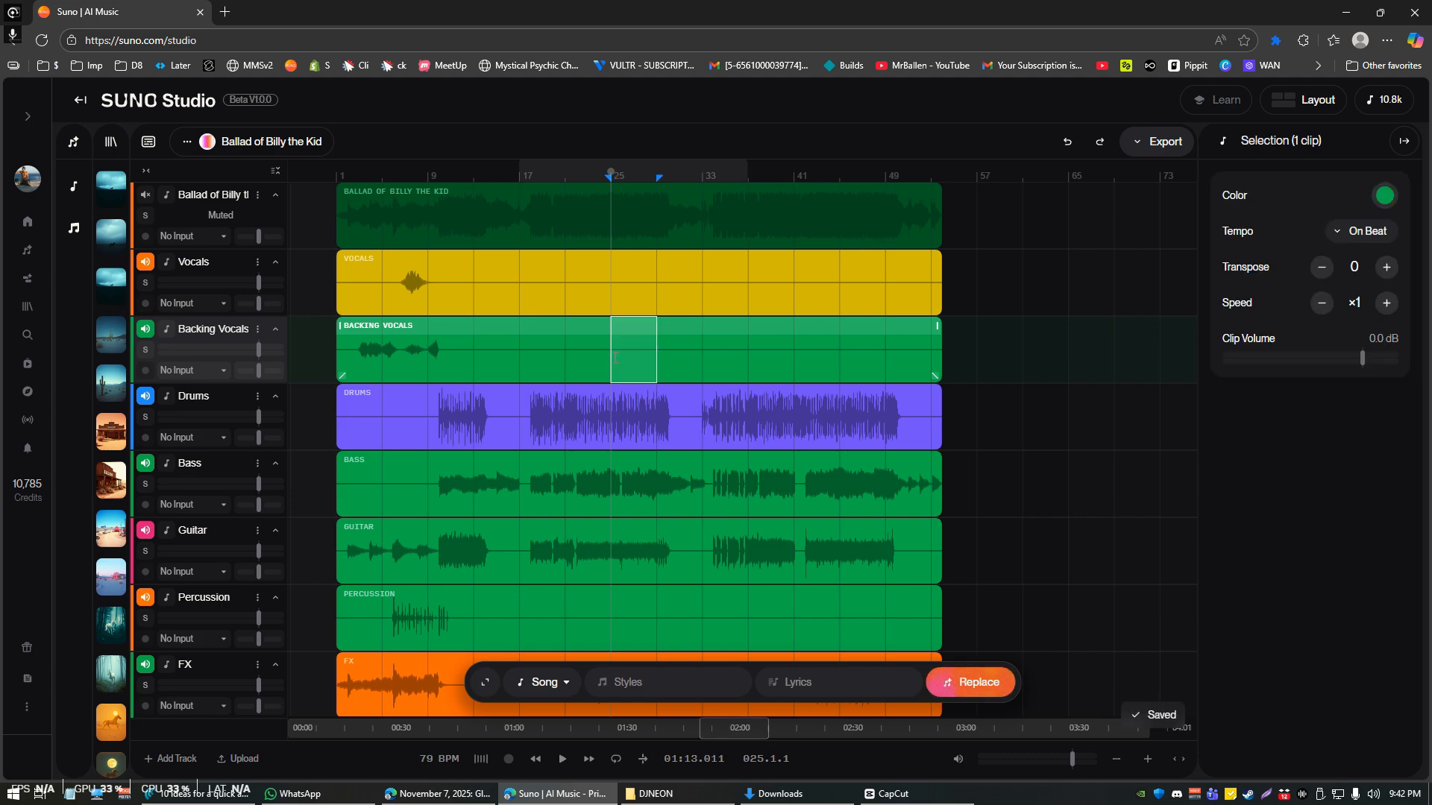
scroll(587, 347, down, 3)
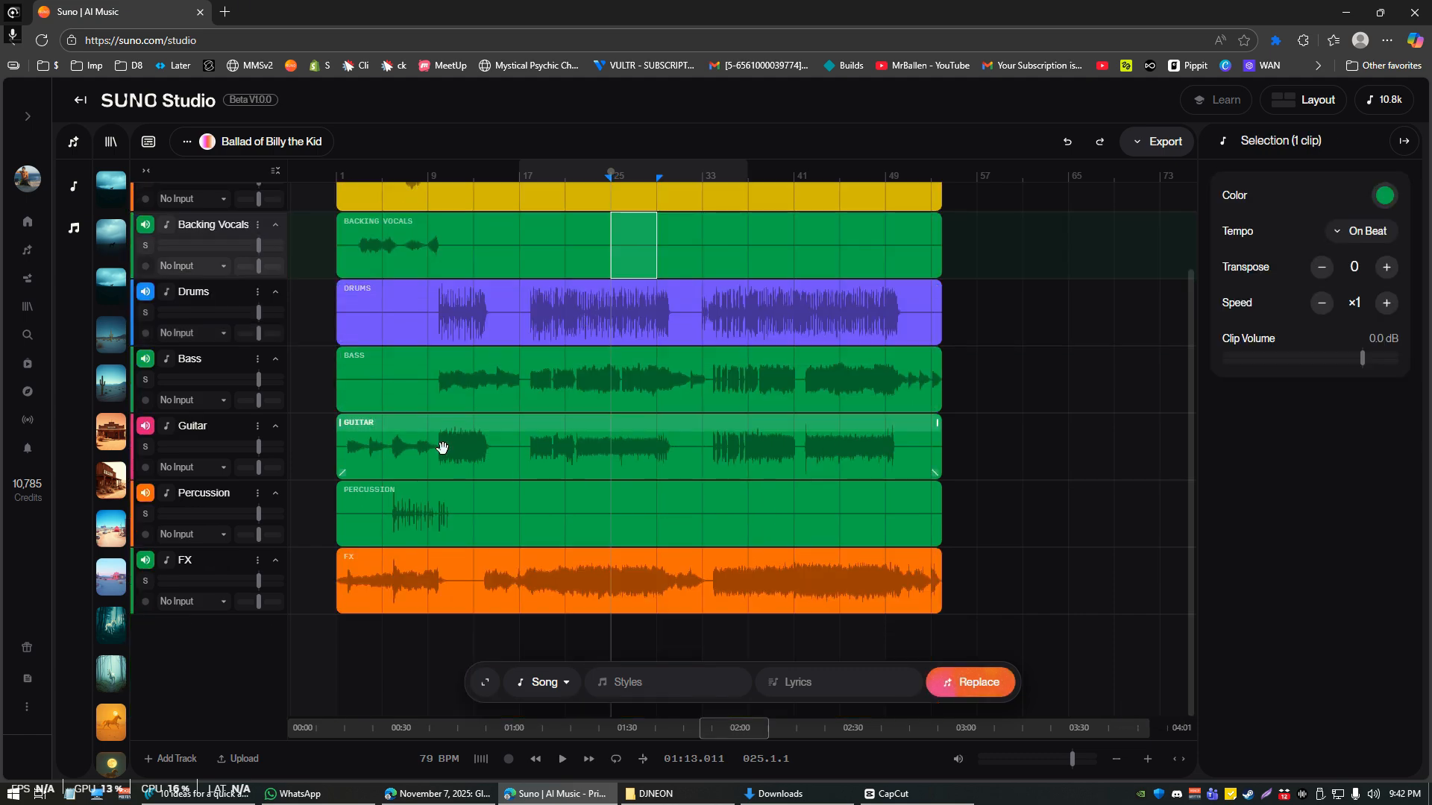
right_click(235, 664)
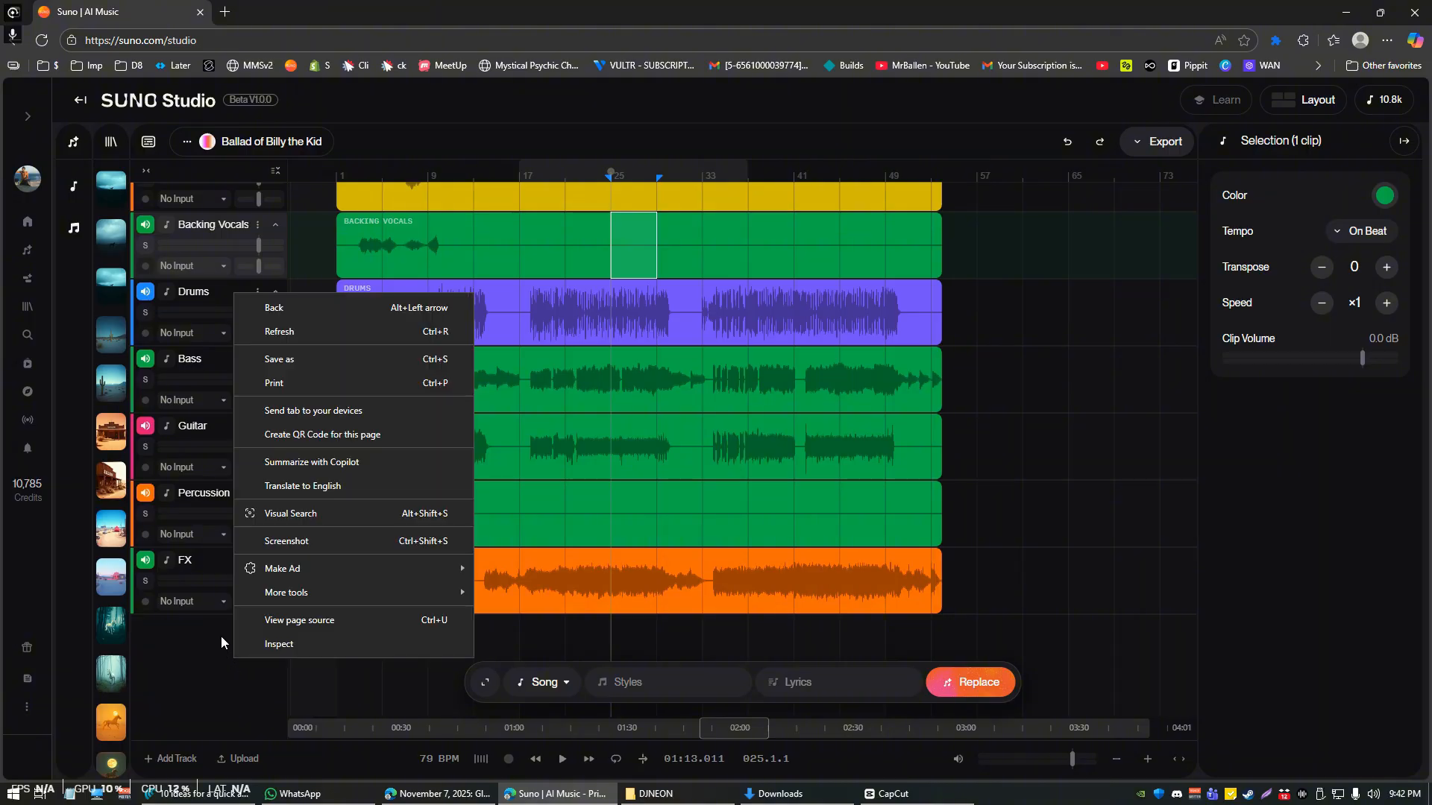
click(220, 636)
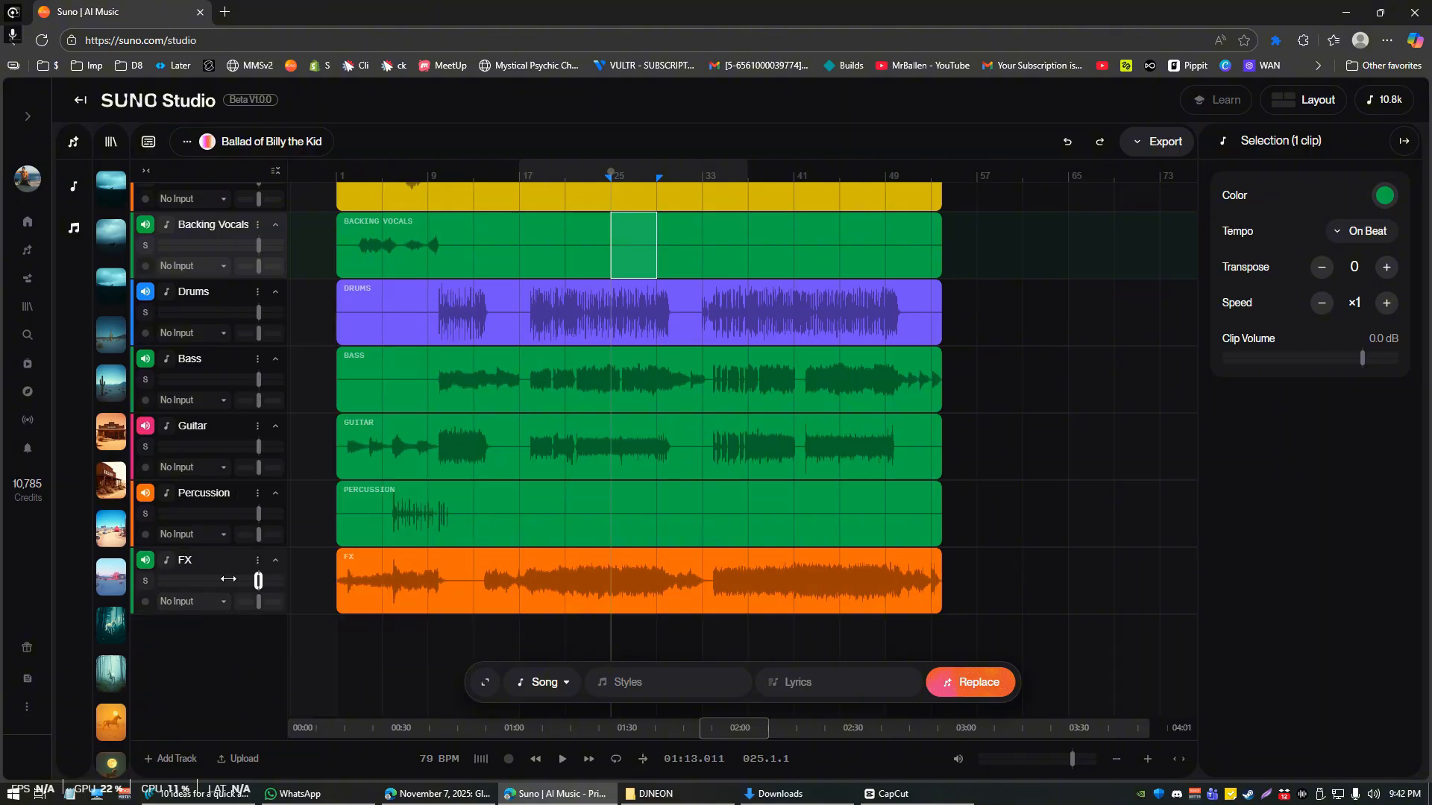
right_click(233, 561)
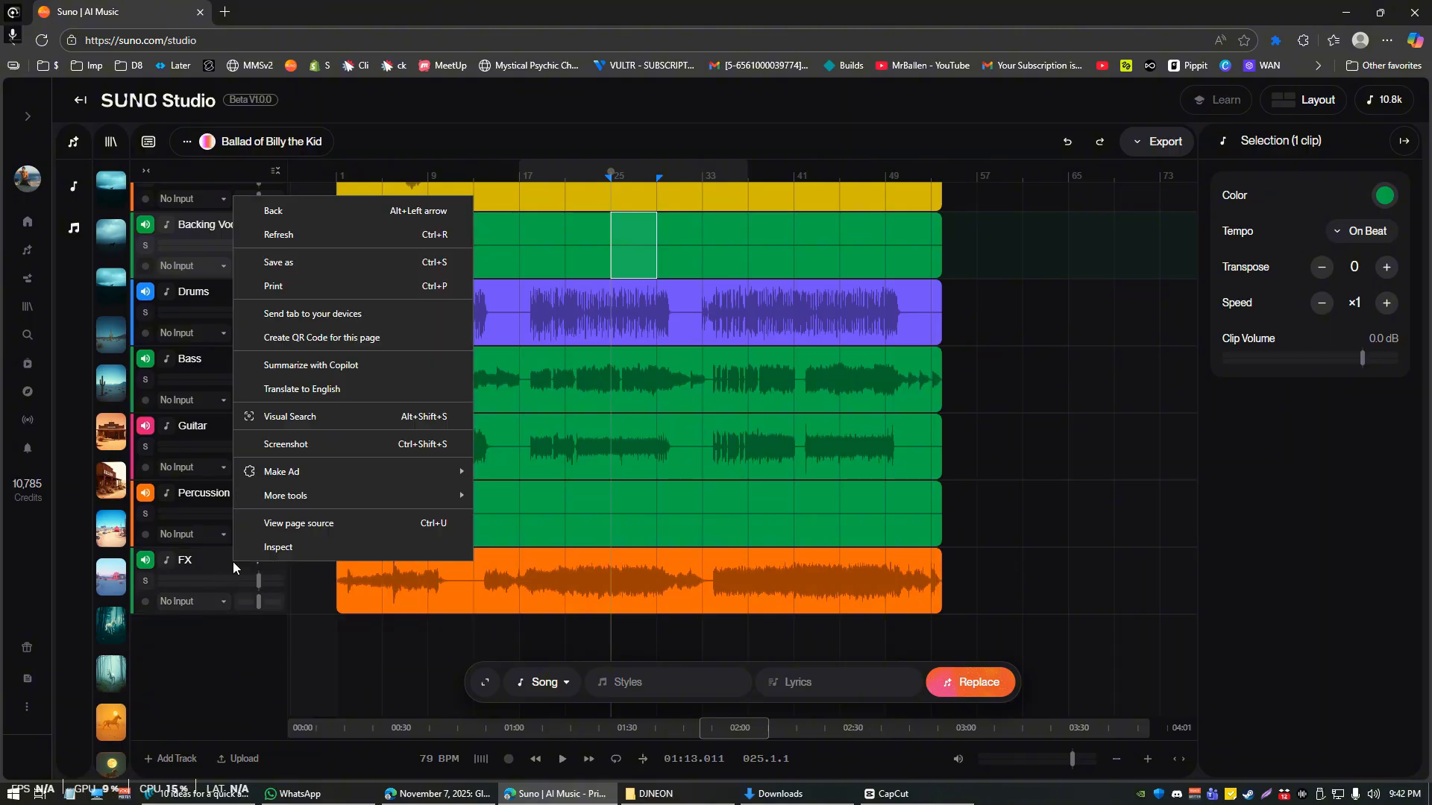
click(213, 675)
scroll(239, 485, up, 3)
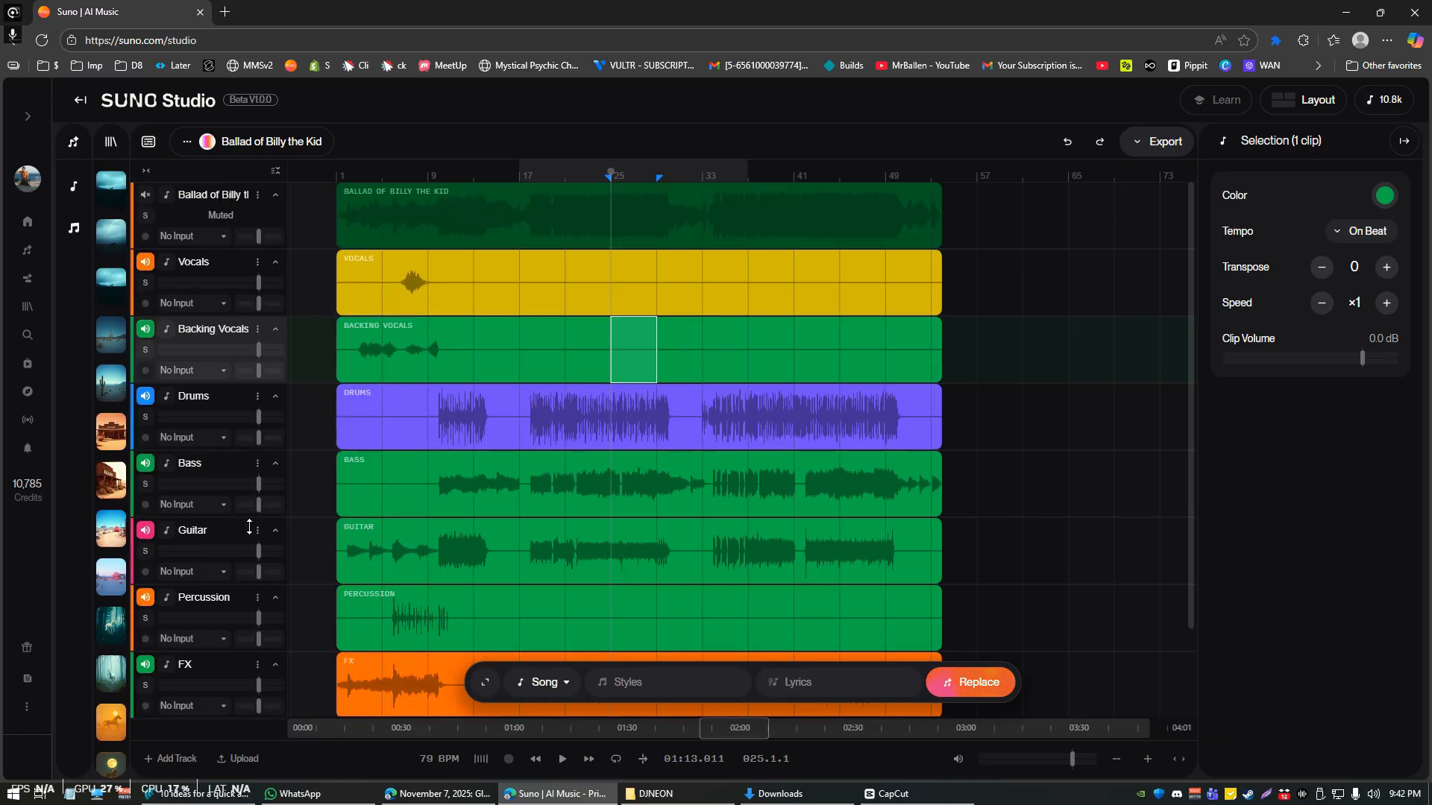
Add a new empty track directly below the Backing Vocals track.
click(177, 758)
scroll(216, 343, down, 1)
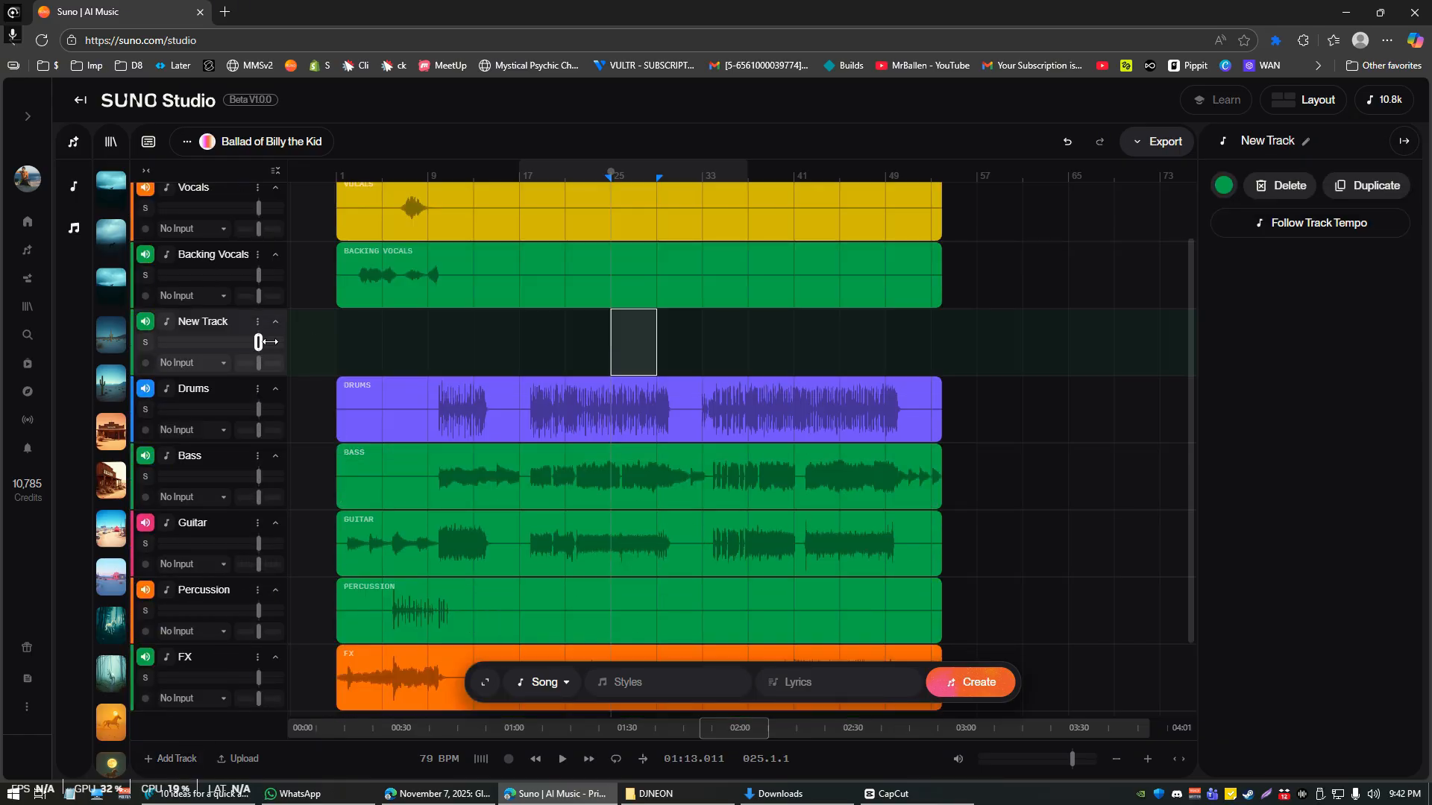
right_click(216, 328)
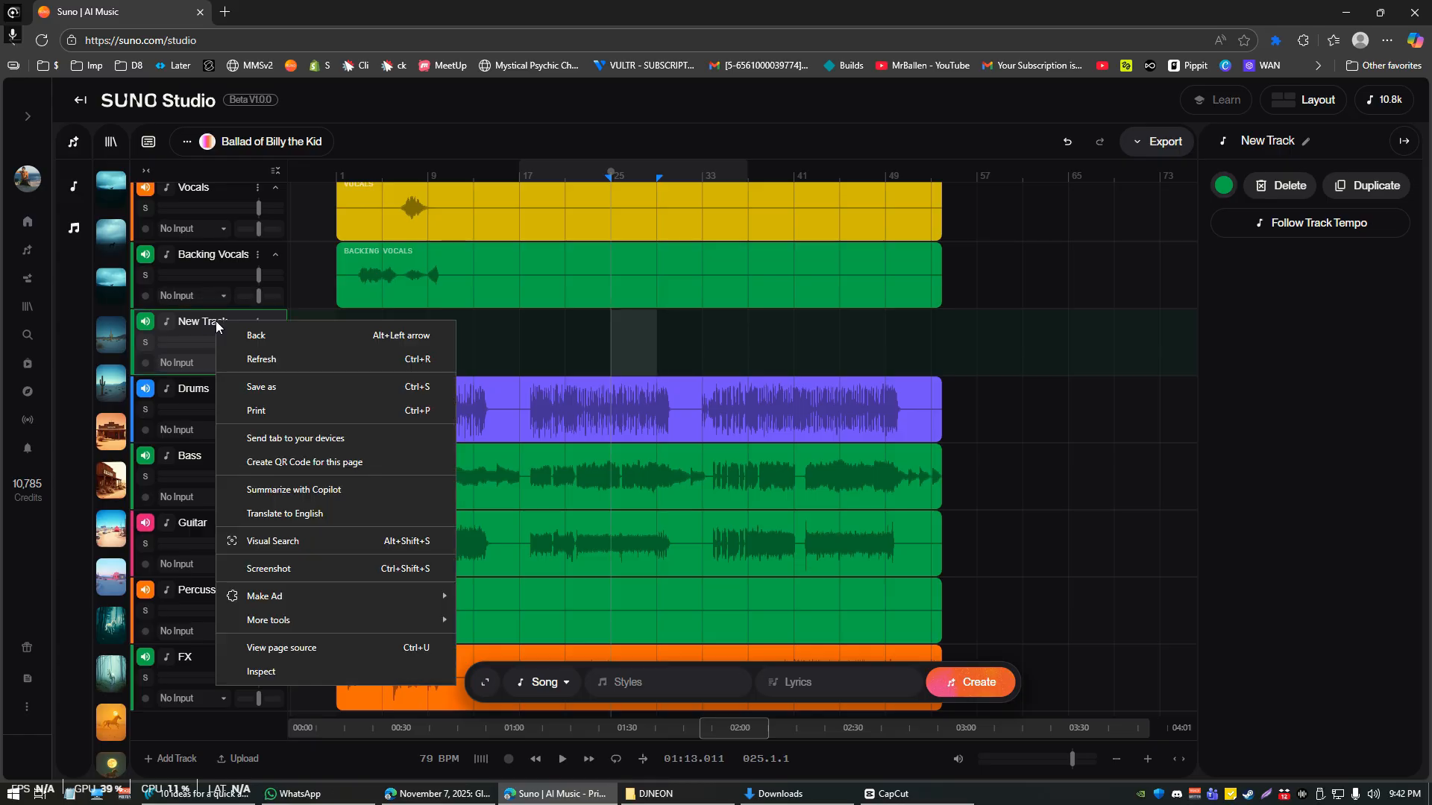
key(Escape)
scroll(686, 357, up, 1)
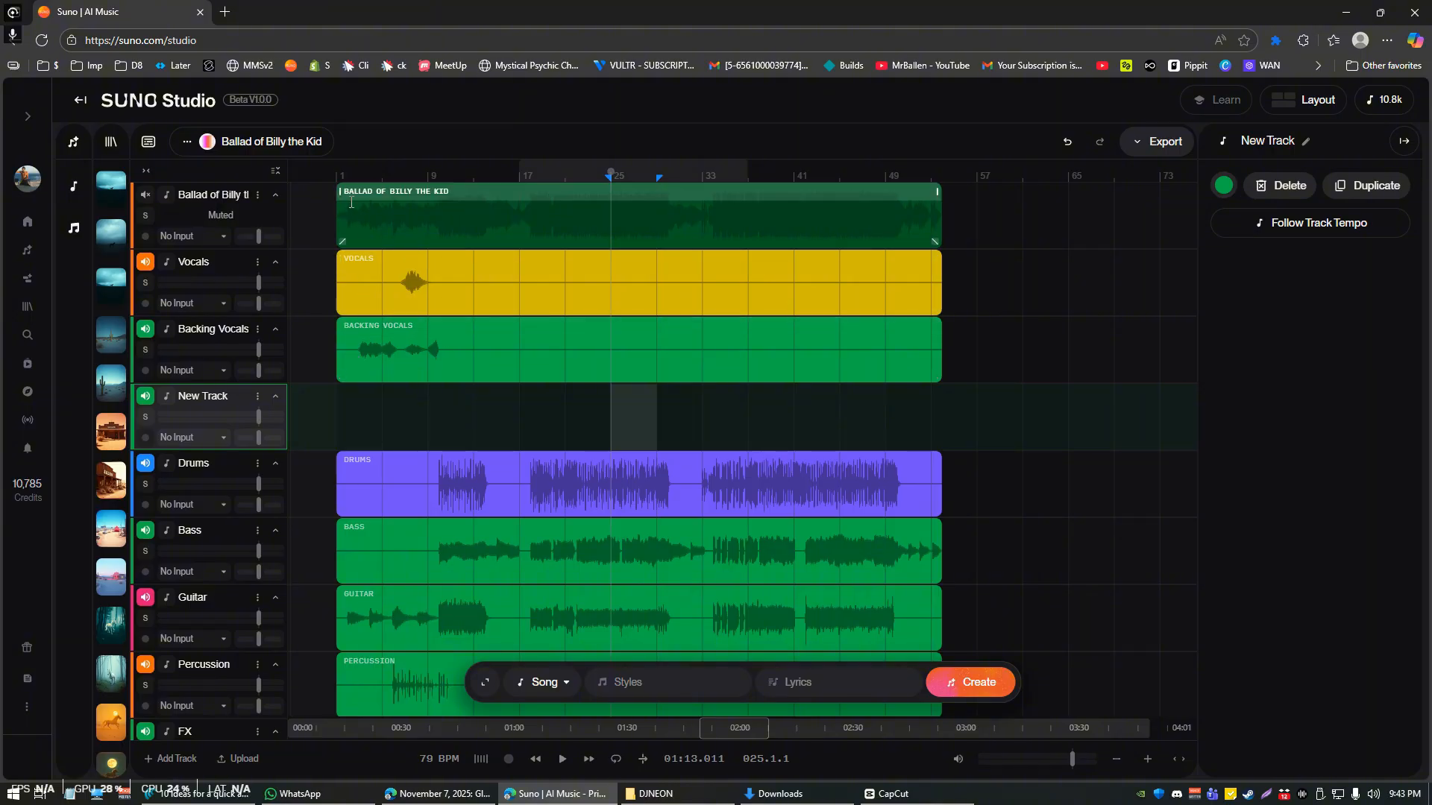
Select the new track's section from bar 1 to about bar 9 and set its generation type to Vocals.
click(376, 195)
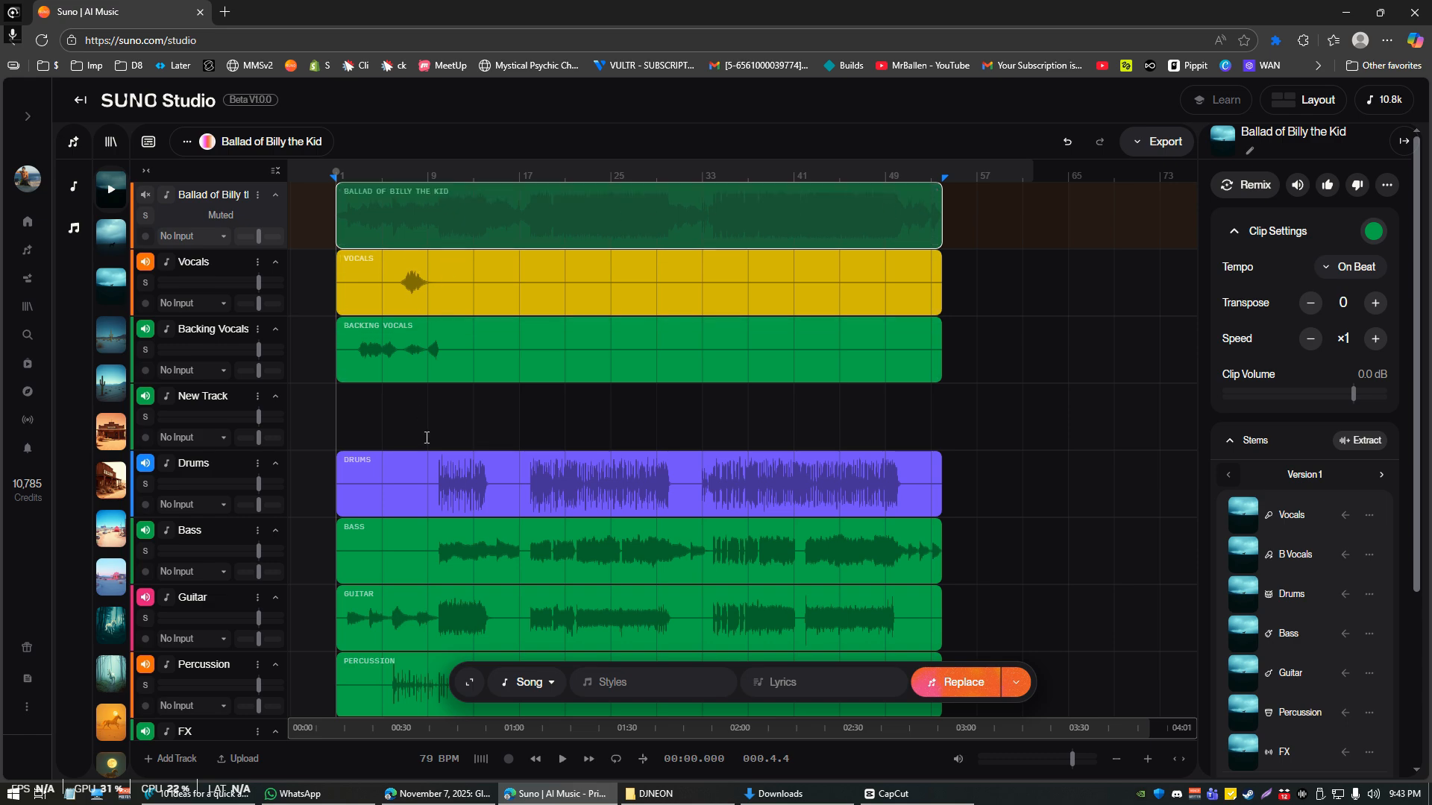
scroll(440, 462, down, 3)
scroll(457, 493, up, 3)
drag(336, 400, 522, 426)
click(365, 403)
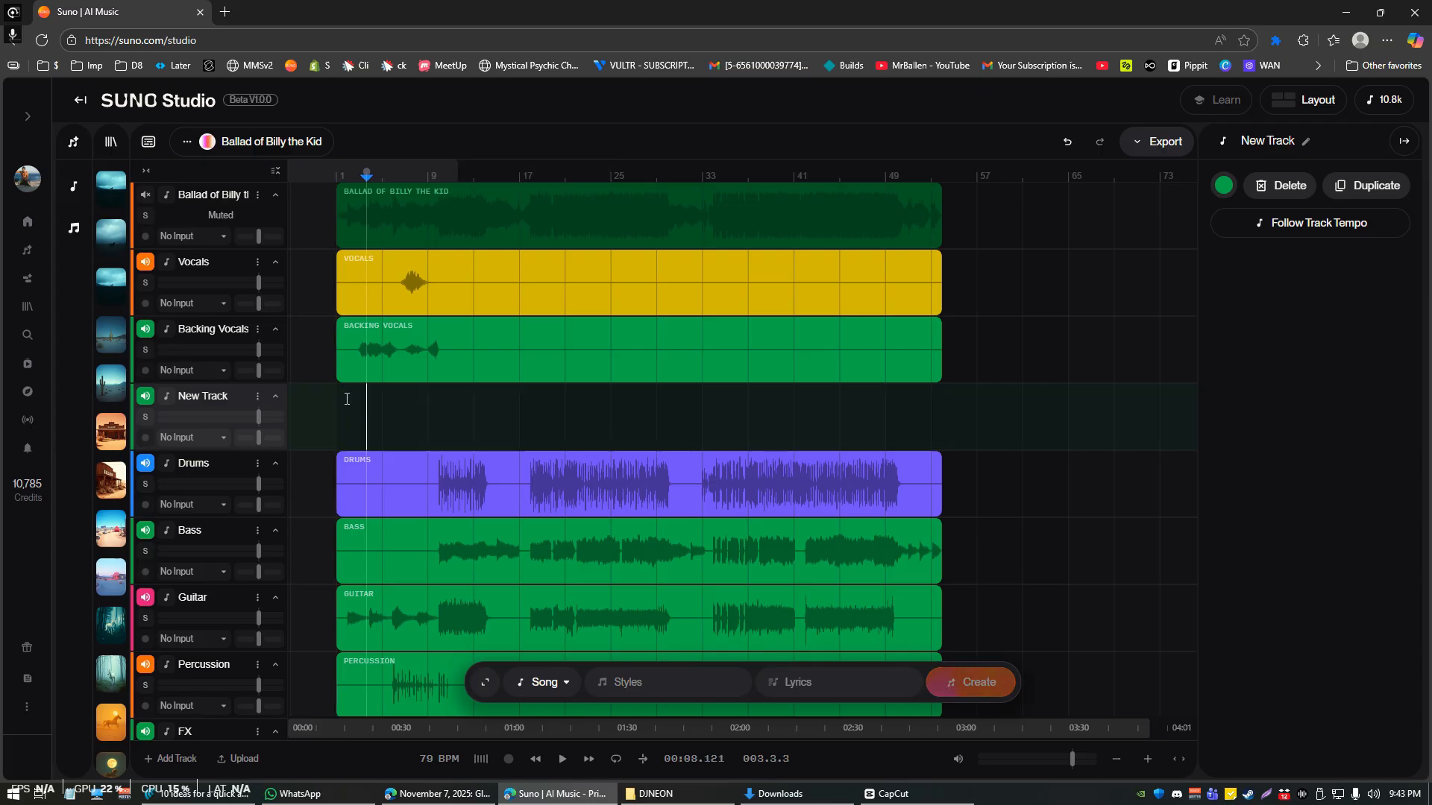
drag(338, 399, 417, 418)
click(347, 404)
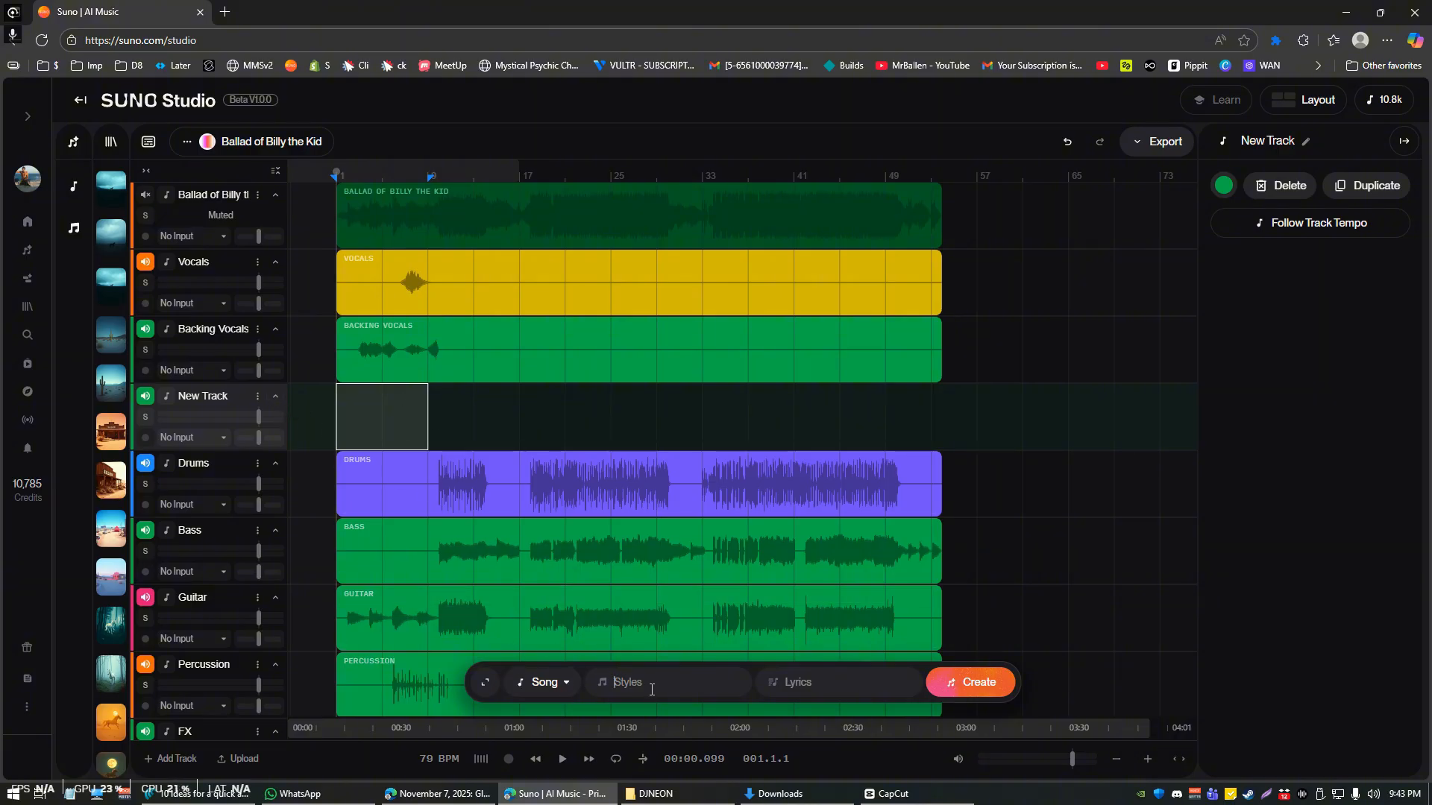
click(546, 683)
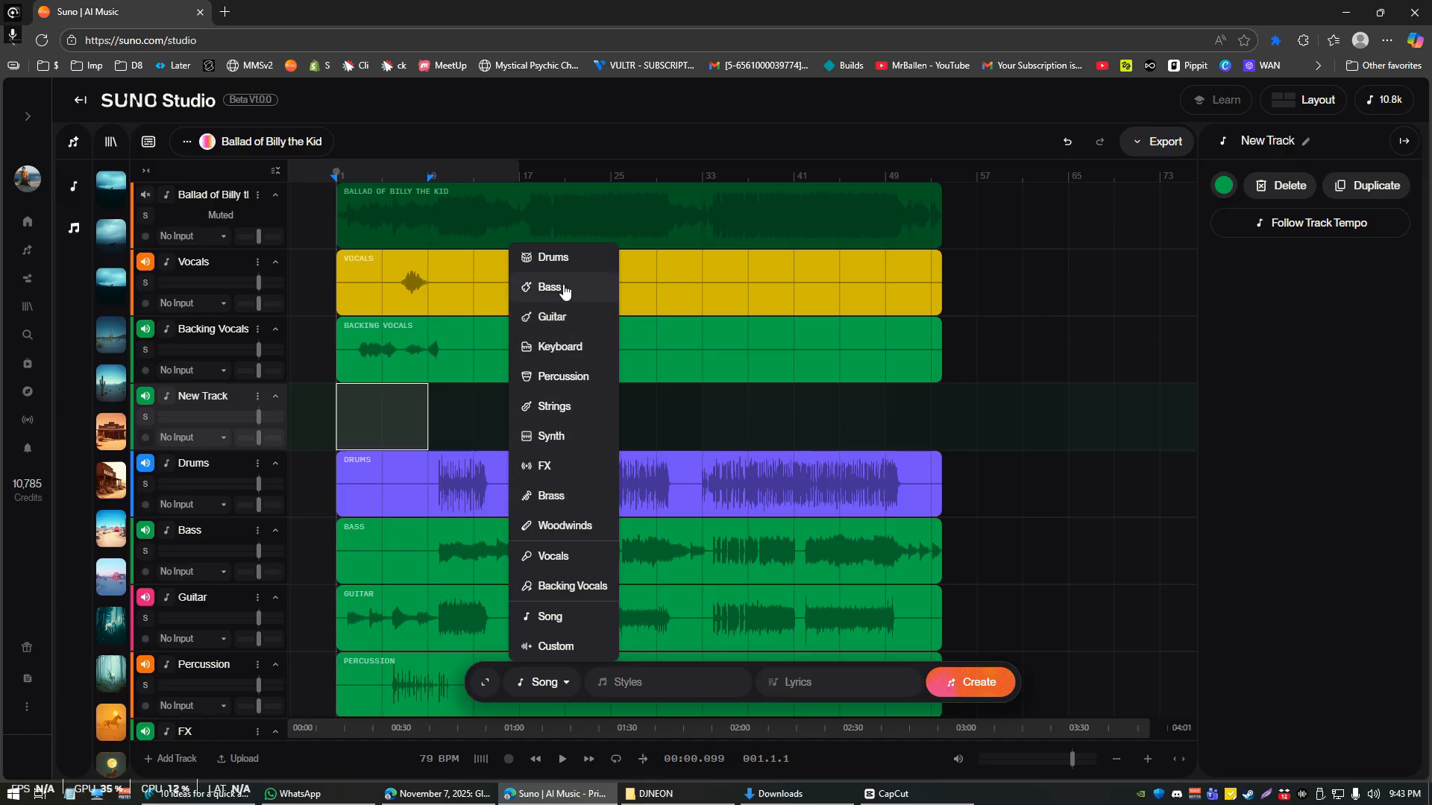
click(565, 557)
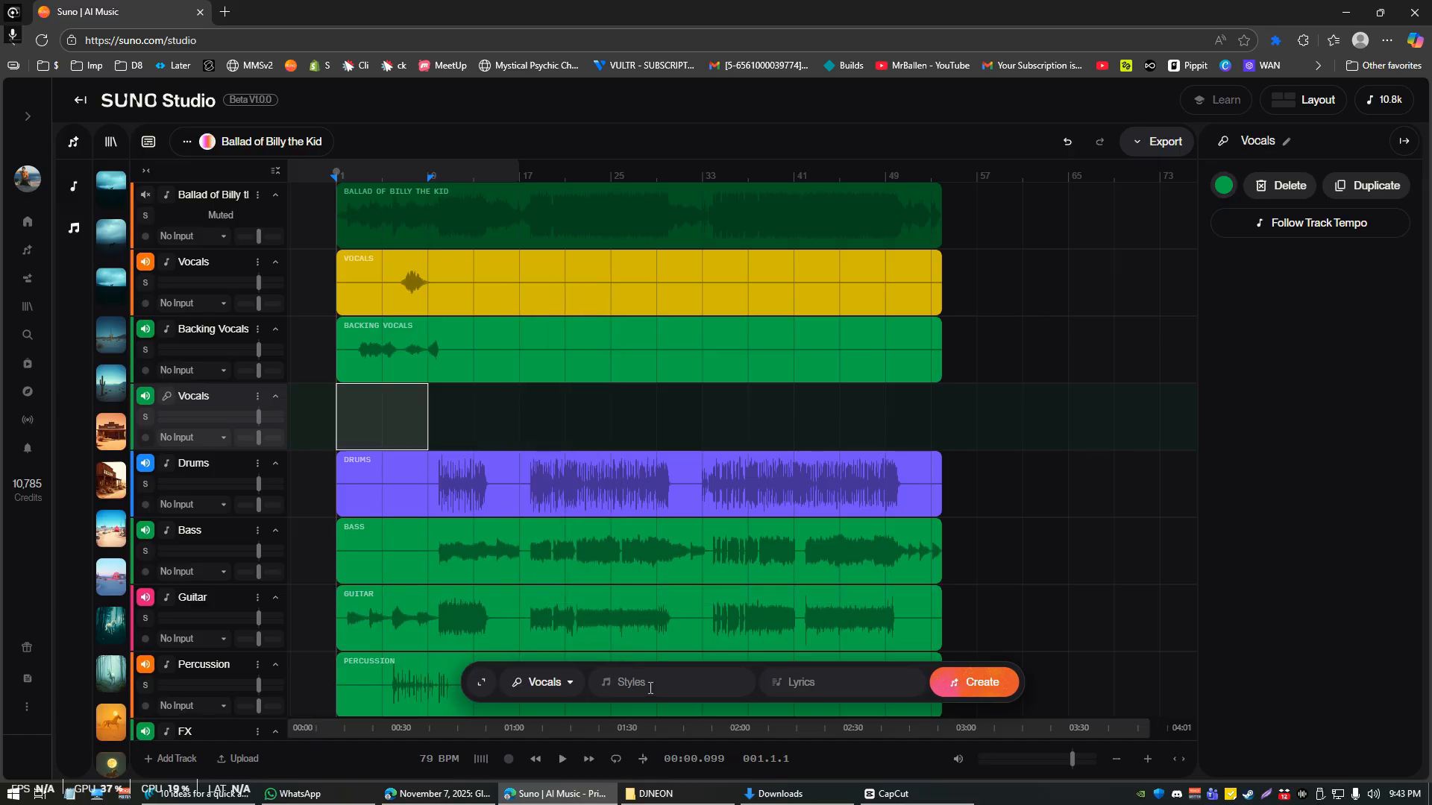
Enter the lyrics "[spoken word]", "once upon a time", "billy the kid", "unicorn", "i dunno" and "song" on separate lines.
click(814, 687)
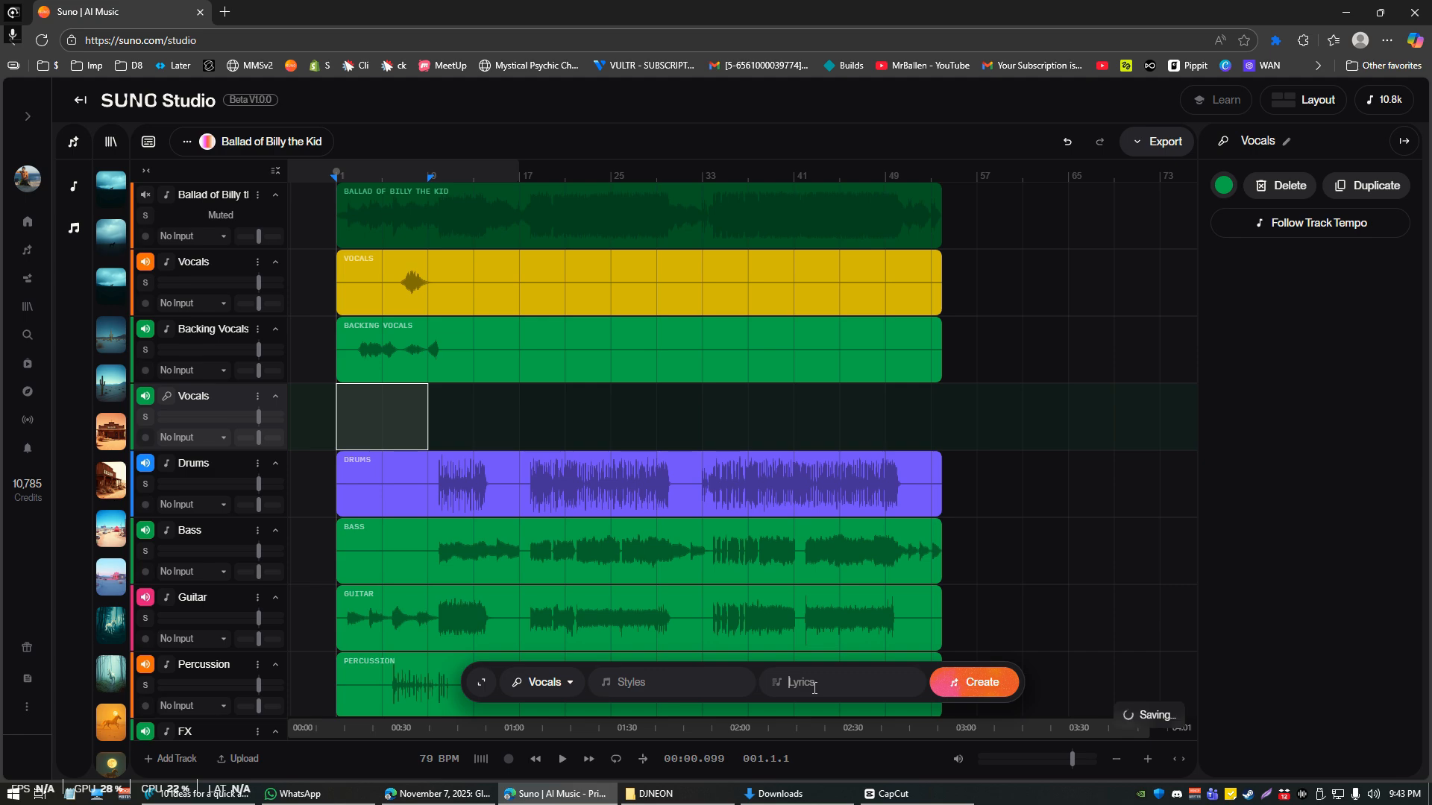
text([spoken wor)
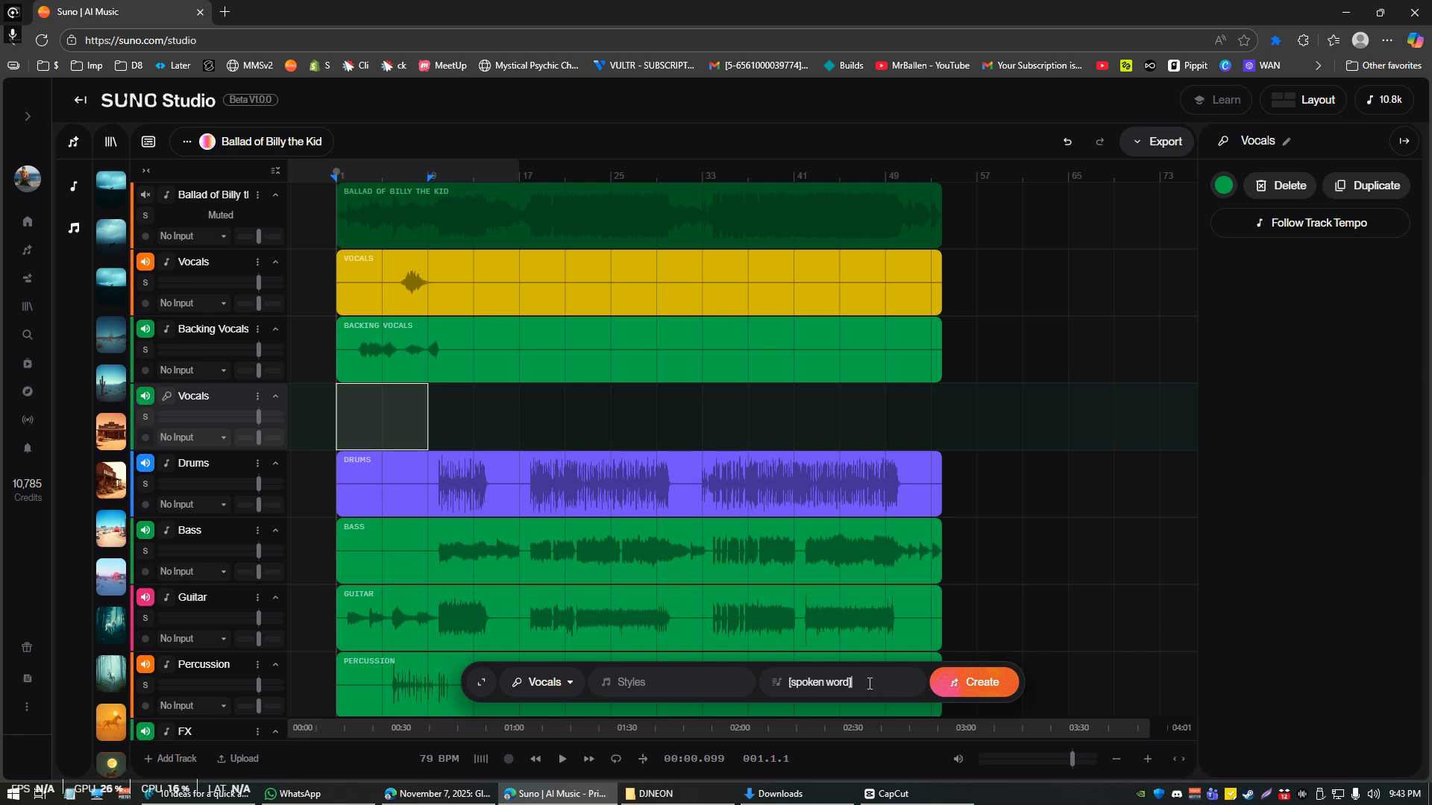
text(d])
key(Return)
text(once )
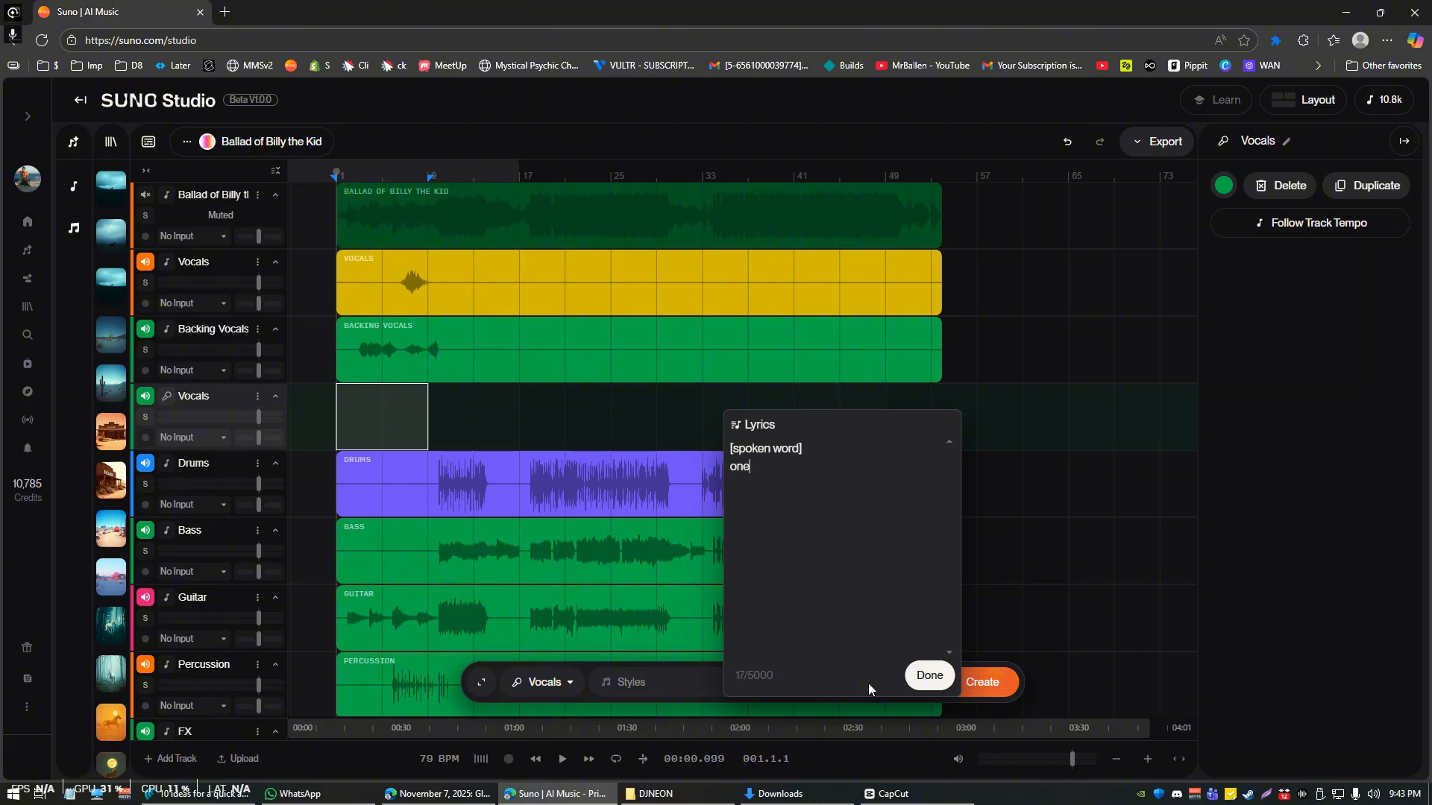
text(upone a time)
key(Return)
key(Delete)
key(End)
key(Delete)
key(Return)
text(billy the kid)
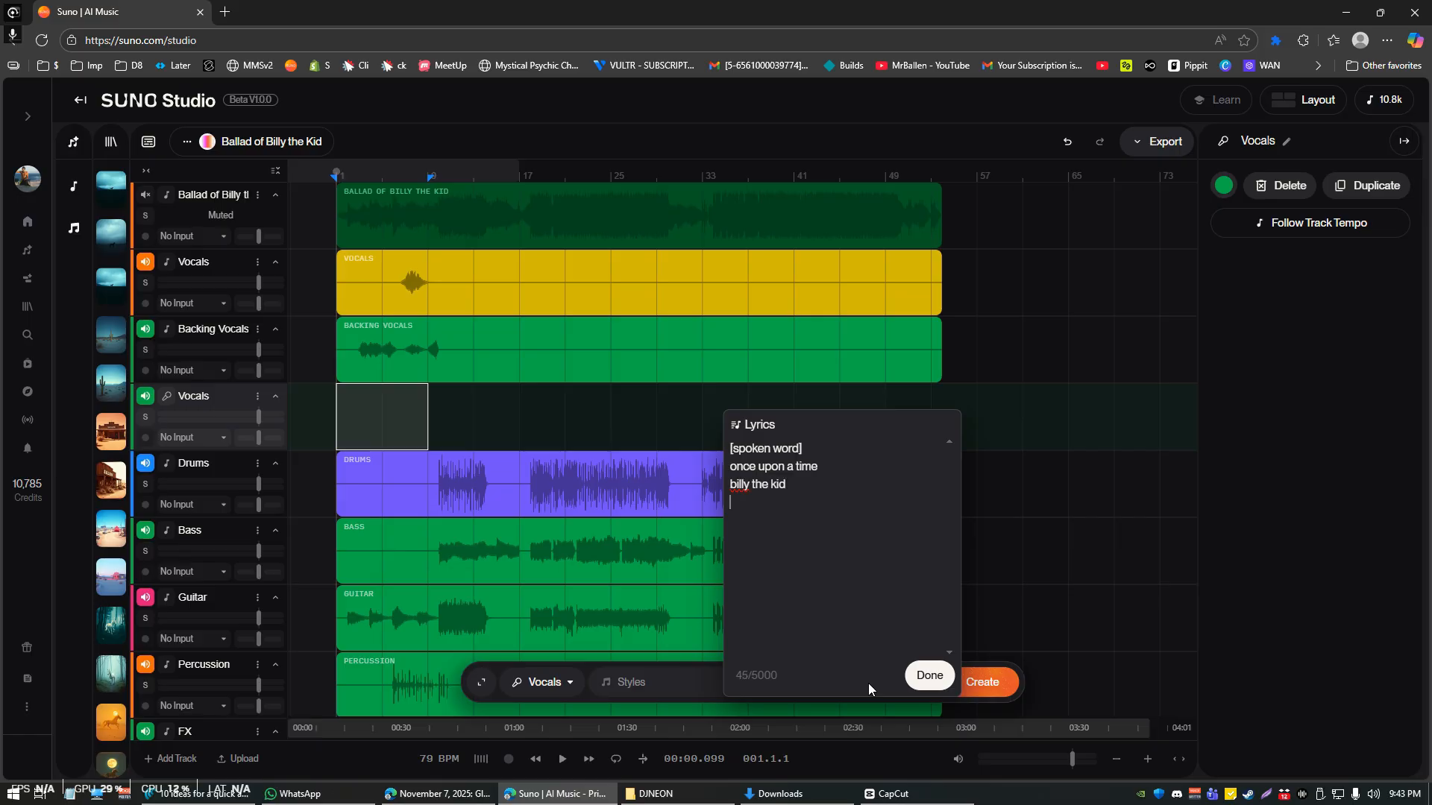
key(Return)
text(unicorn)
key(Return)
text(i dunno)
key(Return)
text(song)
click(928, 679)
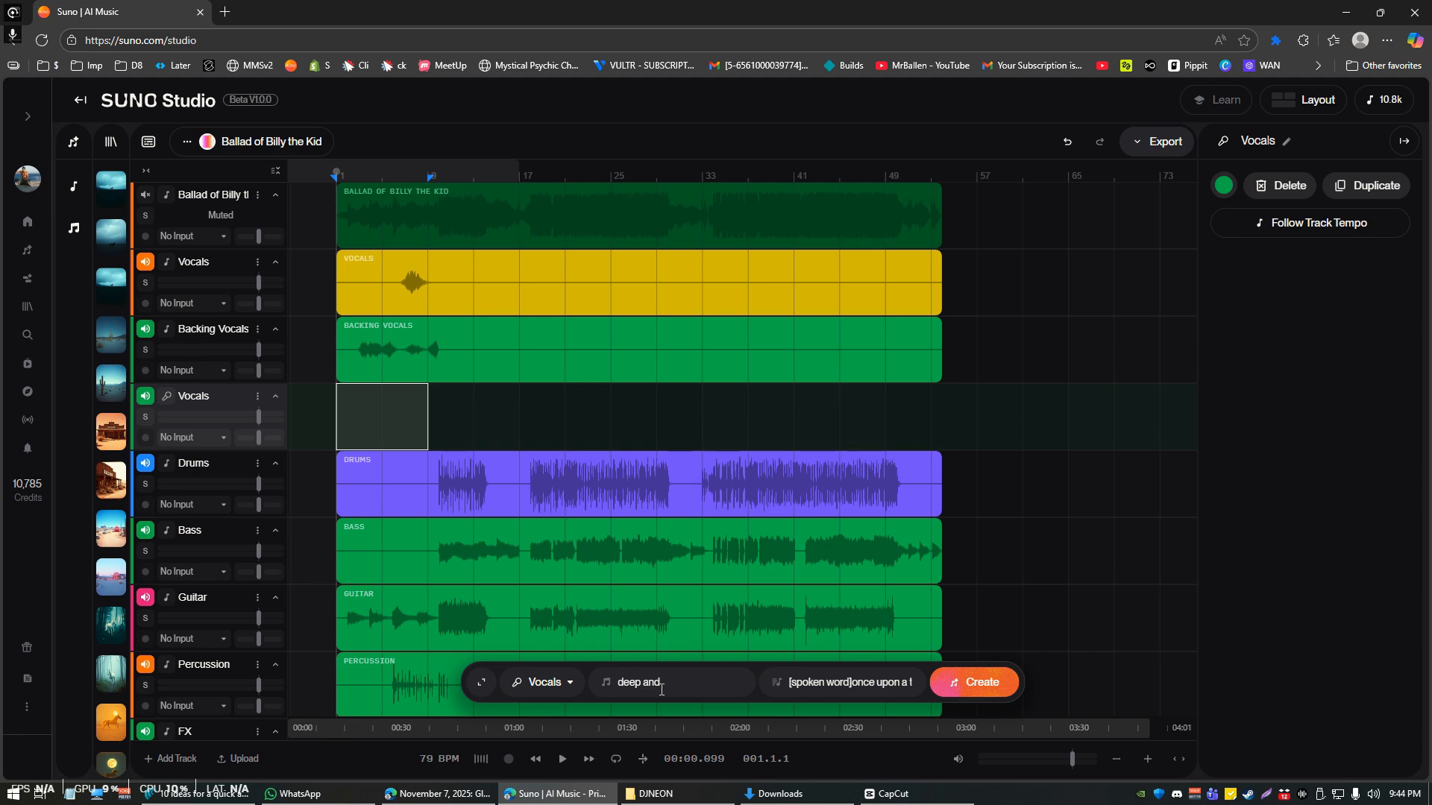
Generate the vocals for the selected section in the style "deep and spooky" and show the workspace library.
text(ky)
click(963, 691)
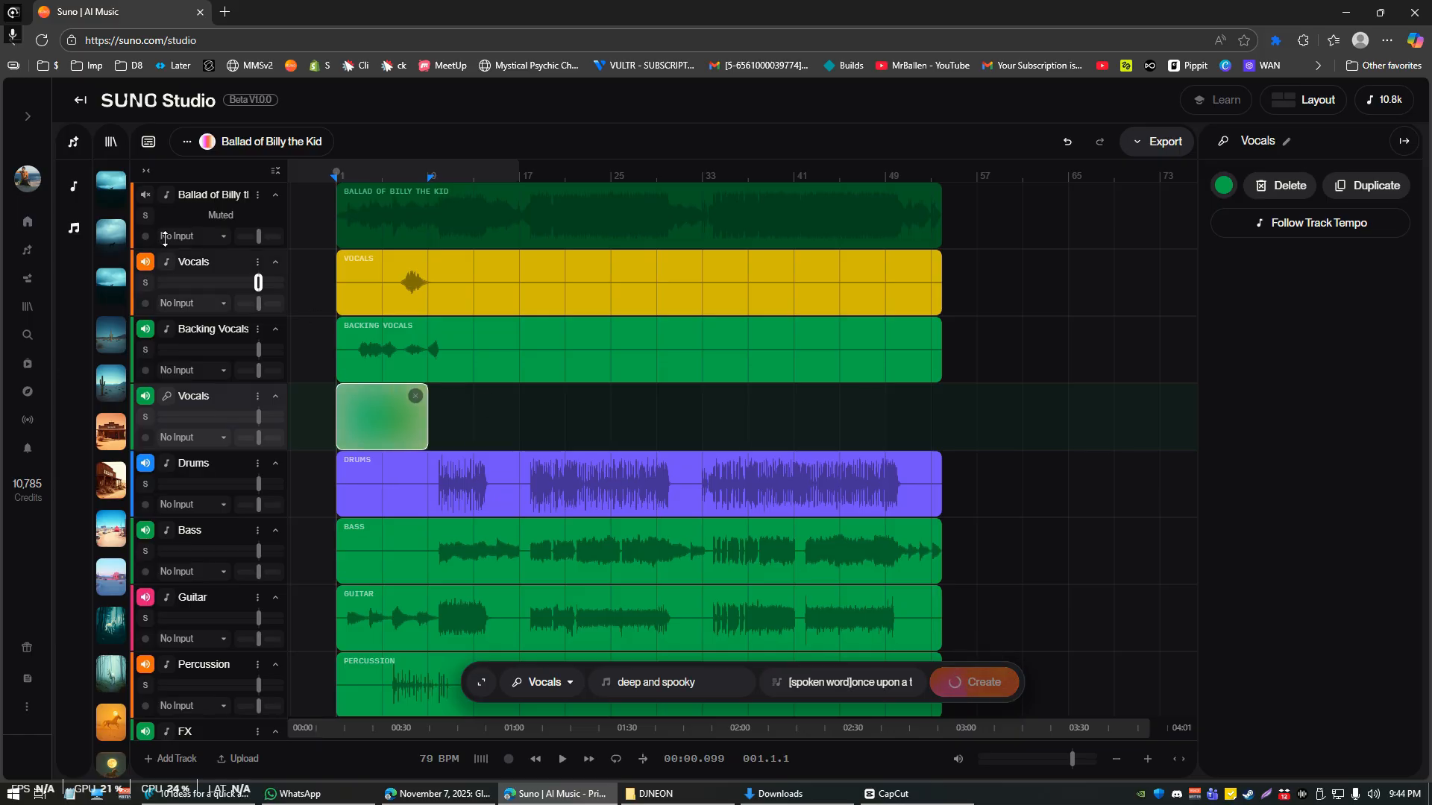
click(110, 143)
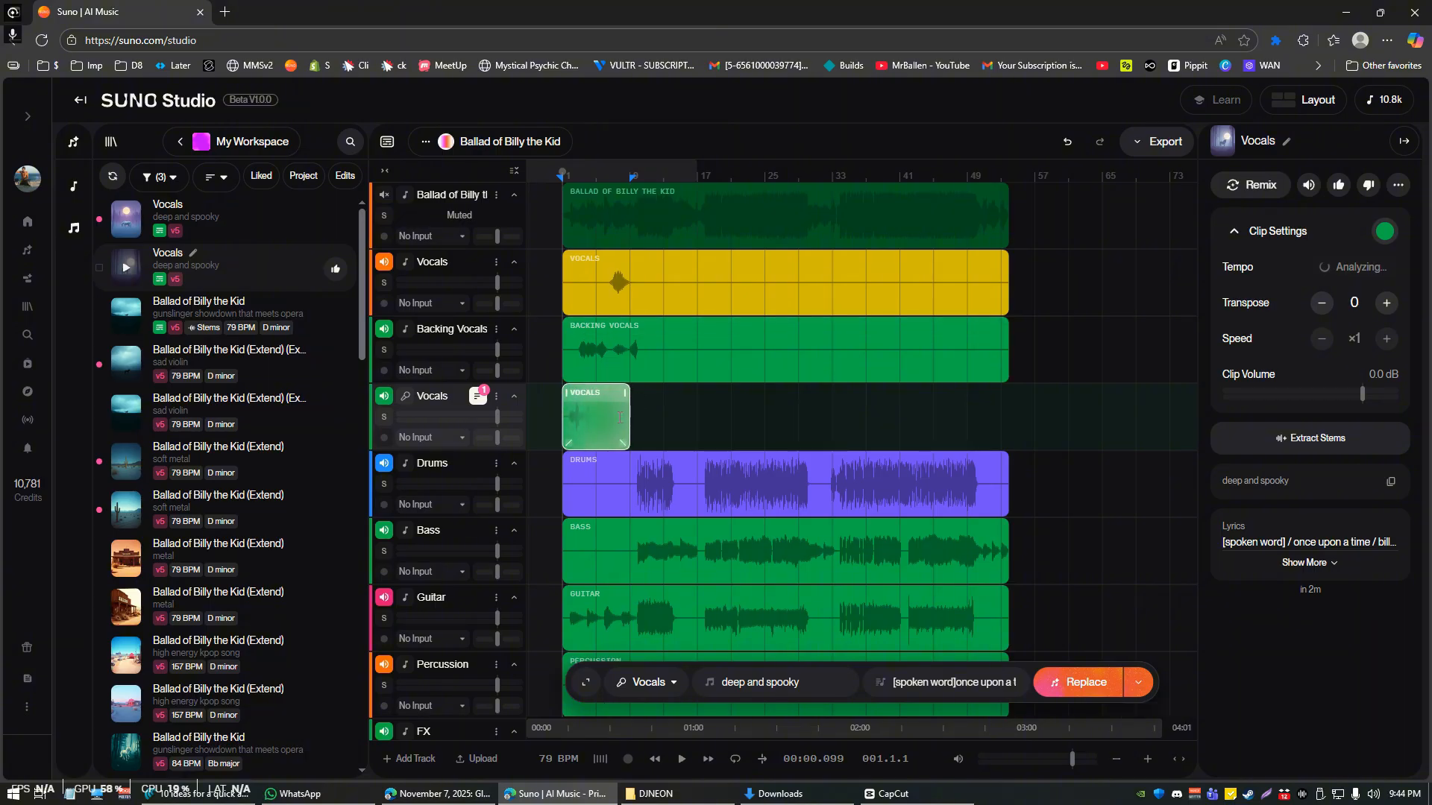
Mute the newly generated Vocals track and listen to the opening of the song without it.
click(569, 339)
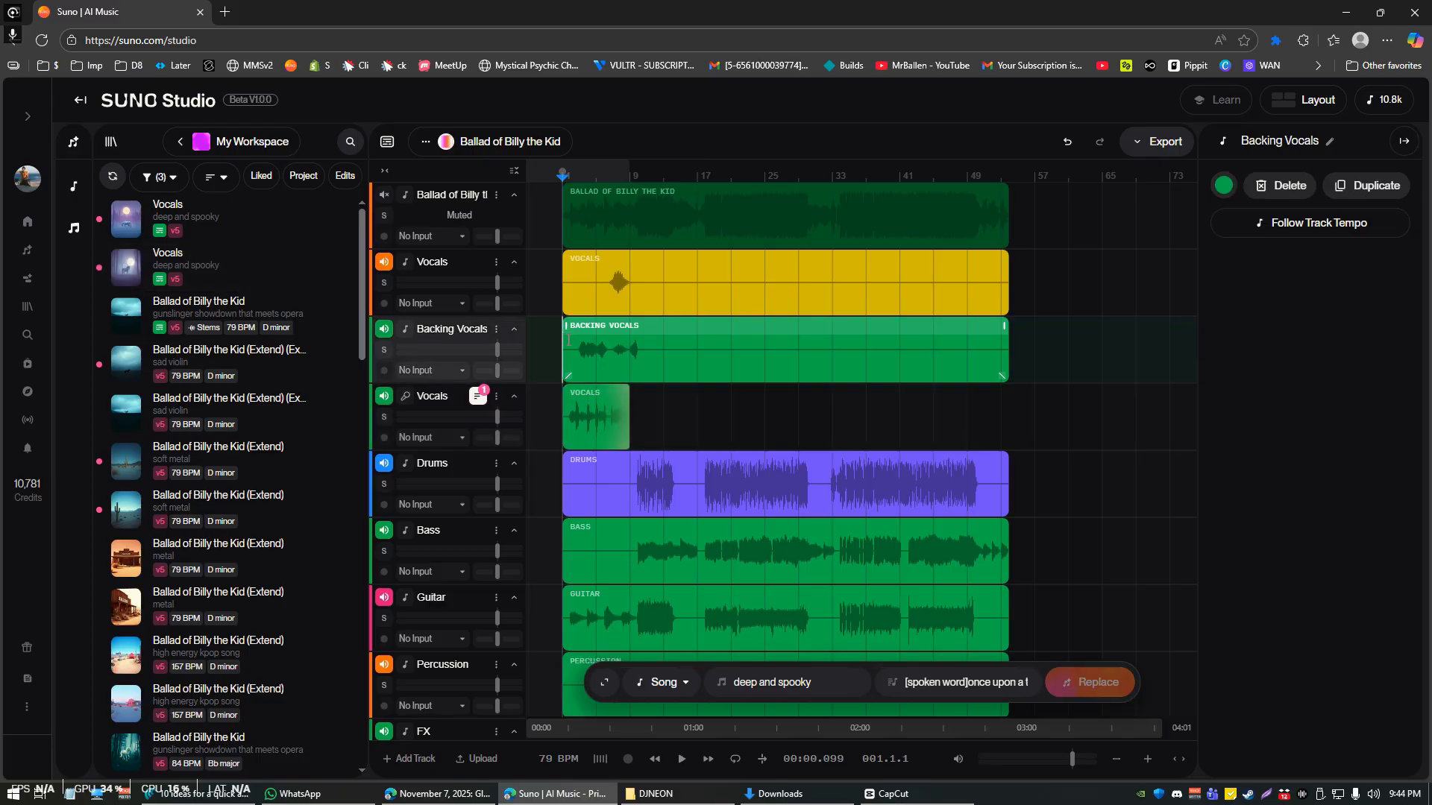
click(387, 426)
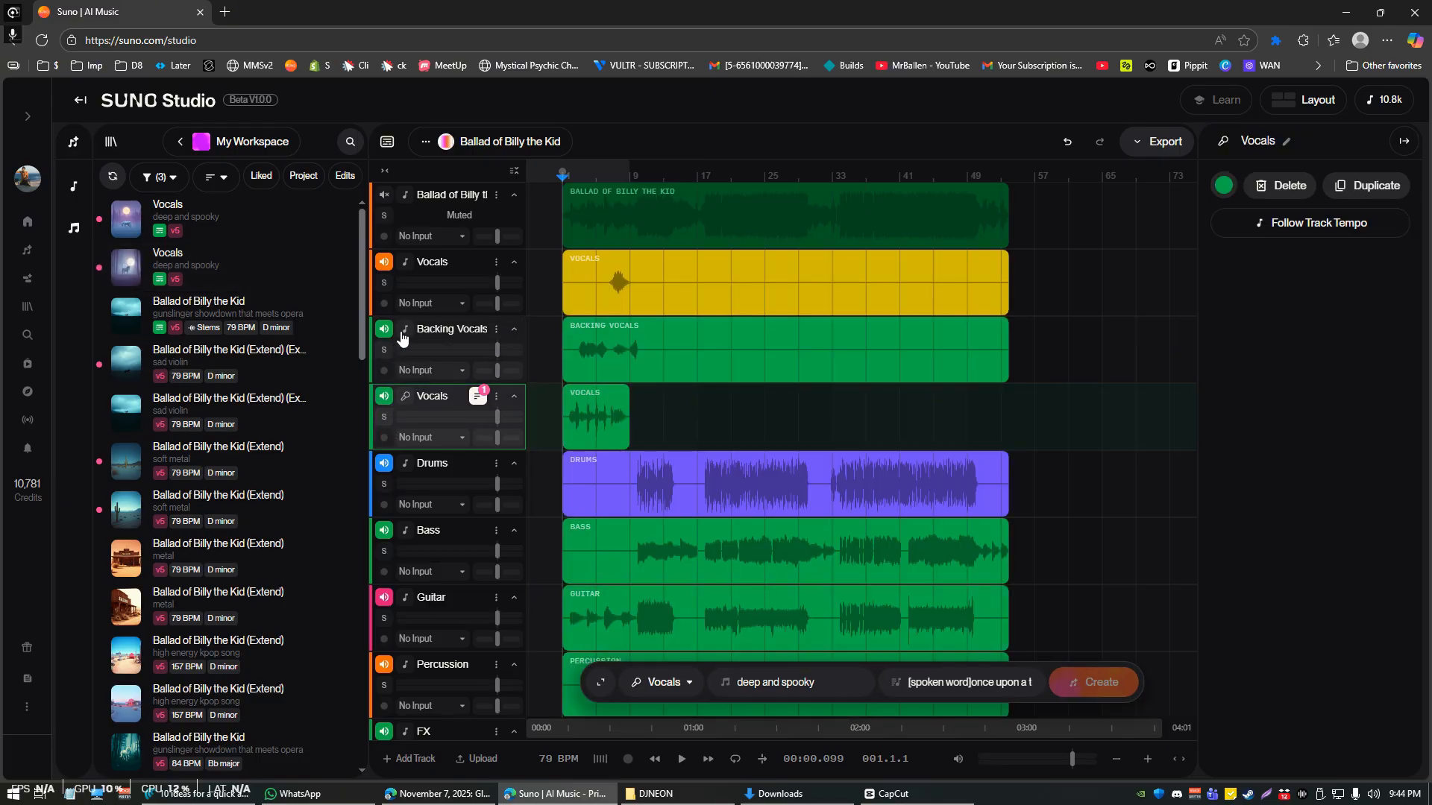
click(386, 398)
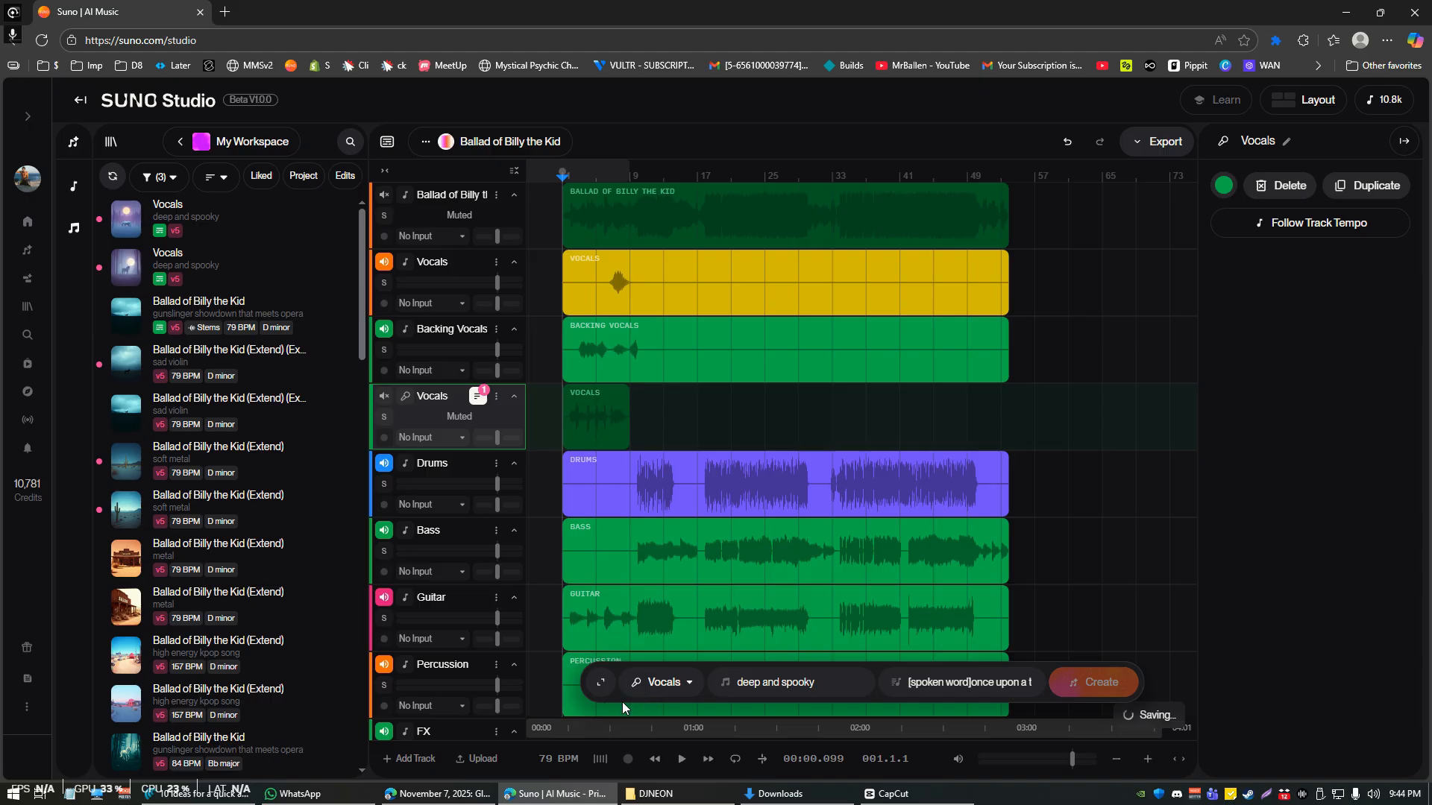
click(686, 764)
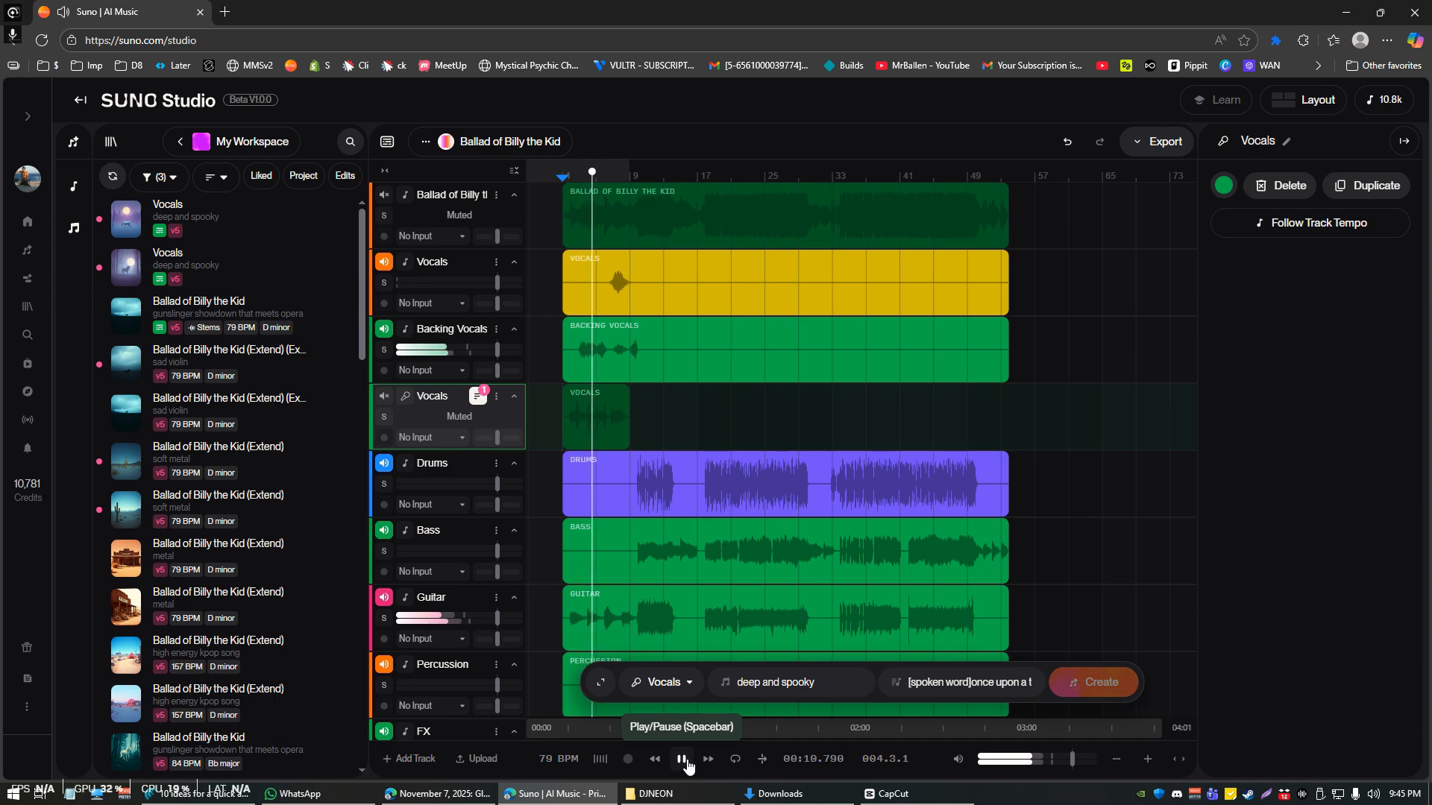
click(687, 765)
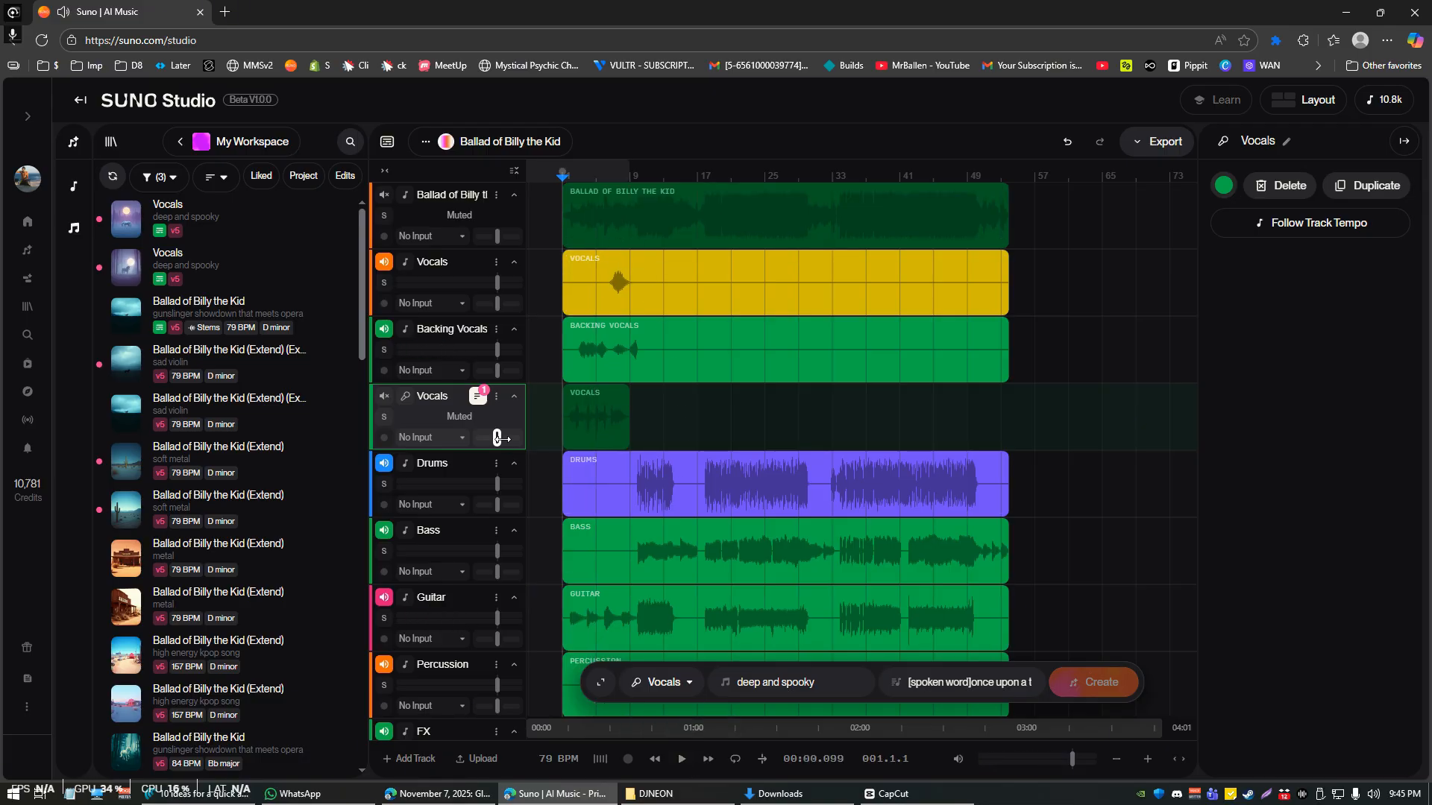
Unmute the new Vocals track and listen to the opening of the song with the spoken word included.
click(385, 397)
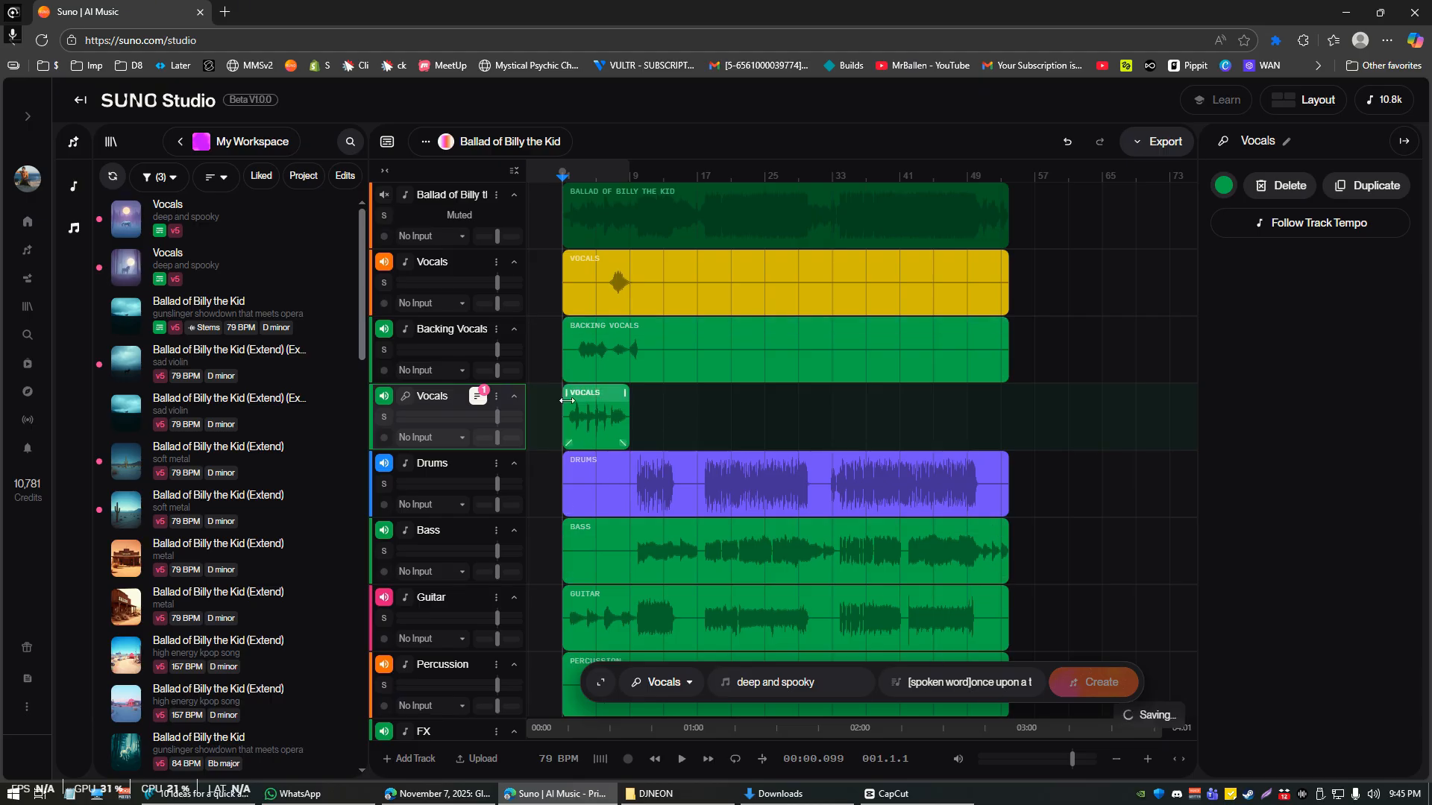
click(684, 762)
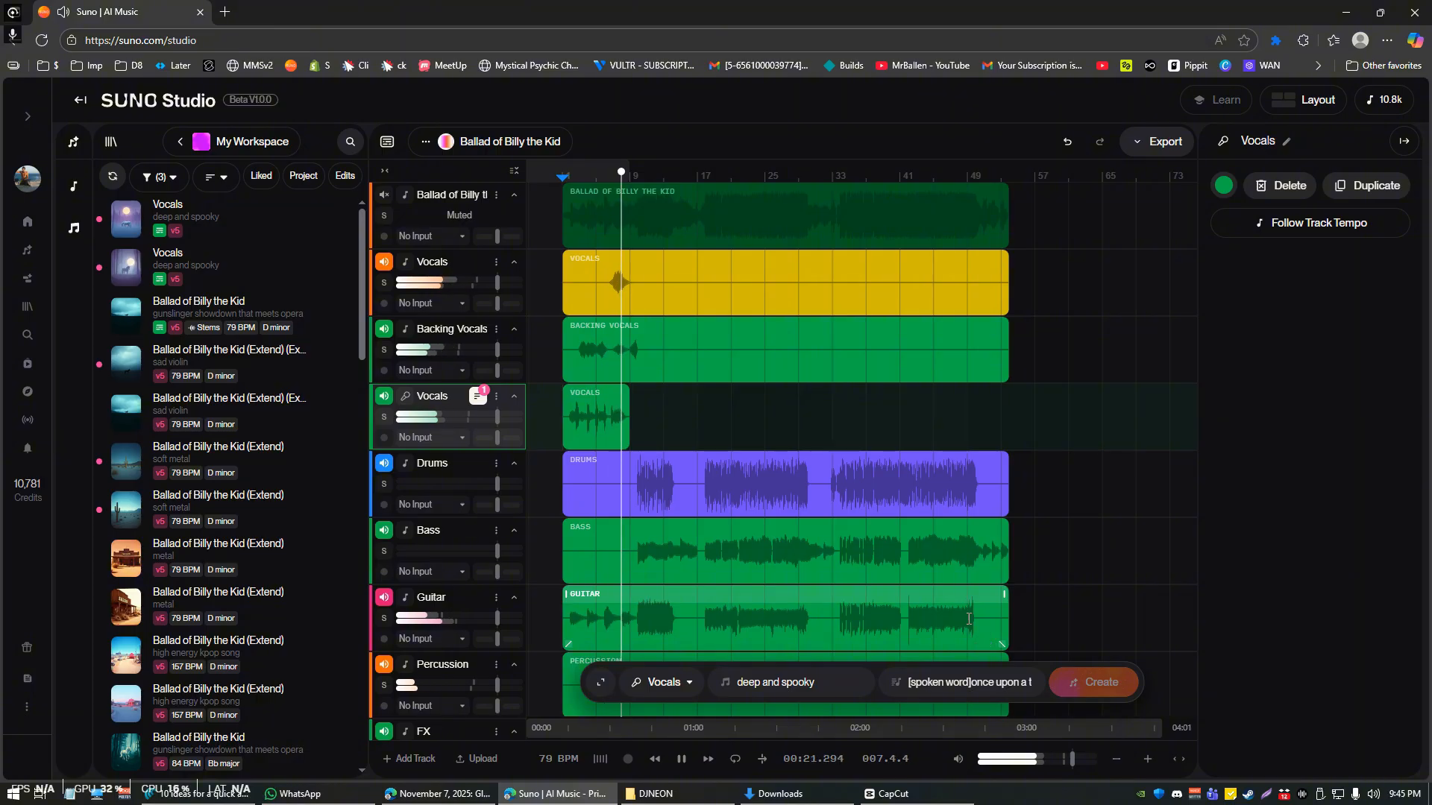
click(681, 763)
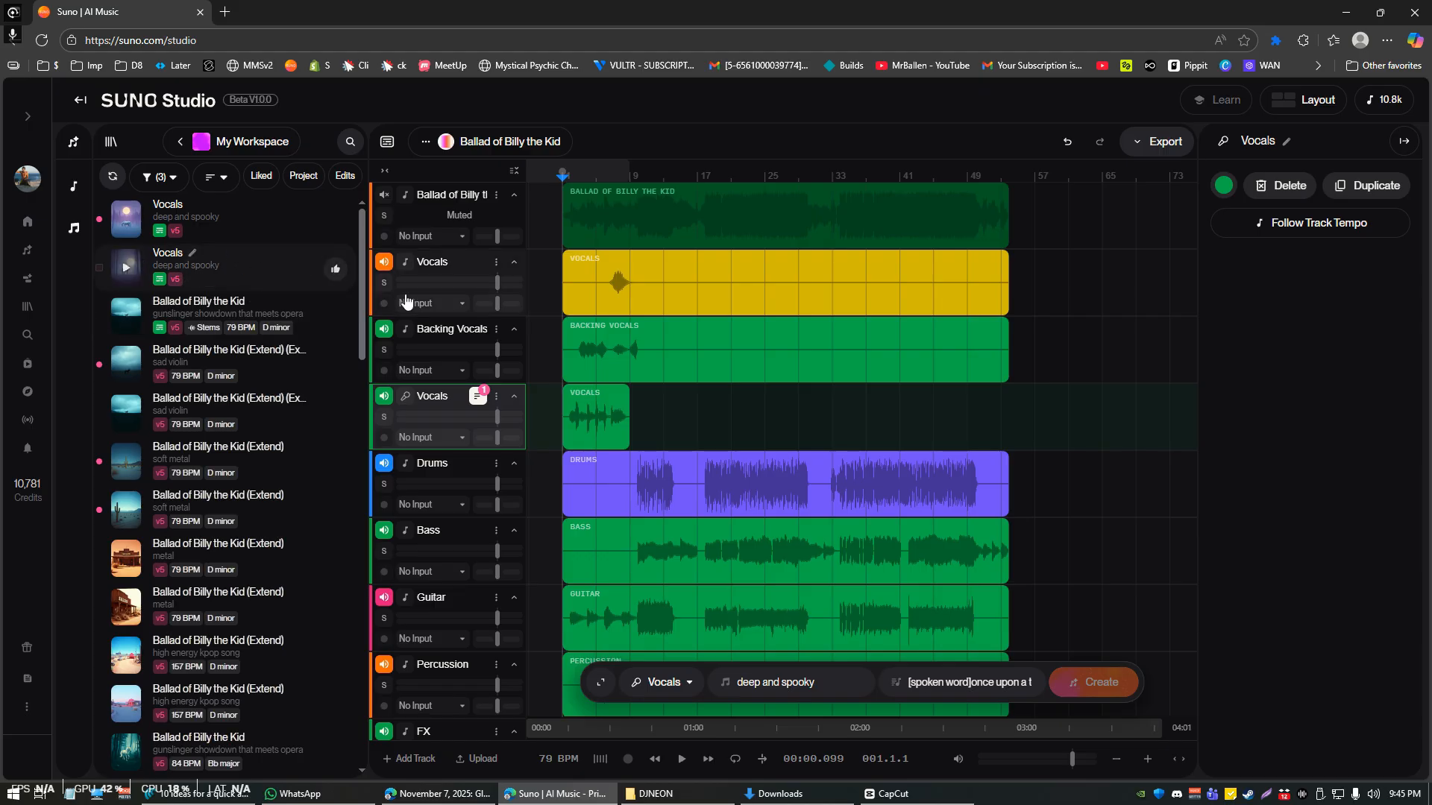
Preview both generated Vocals takes in the library and place the first-listed take at the start of the new Vocals track.
click(126, 270)
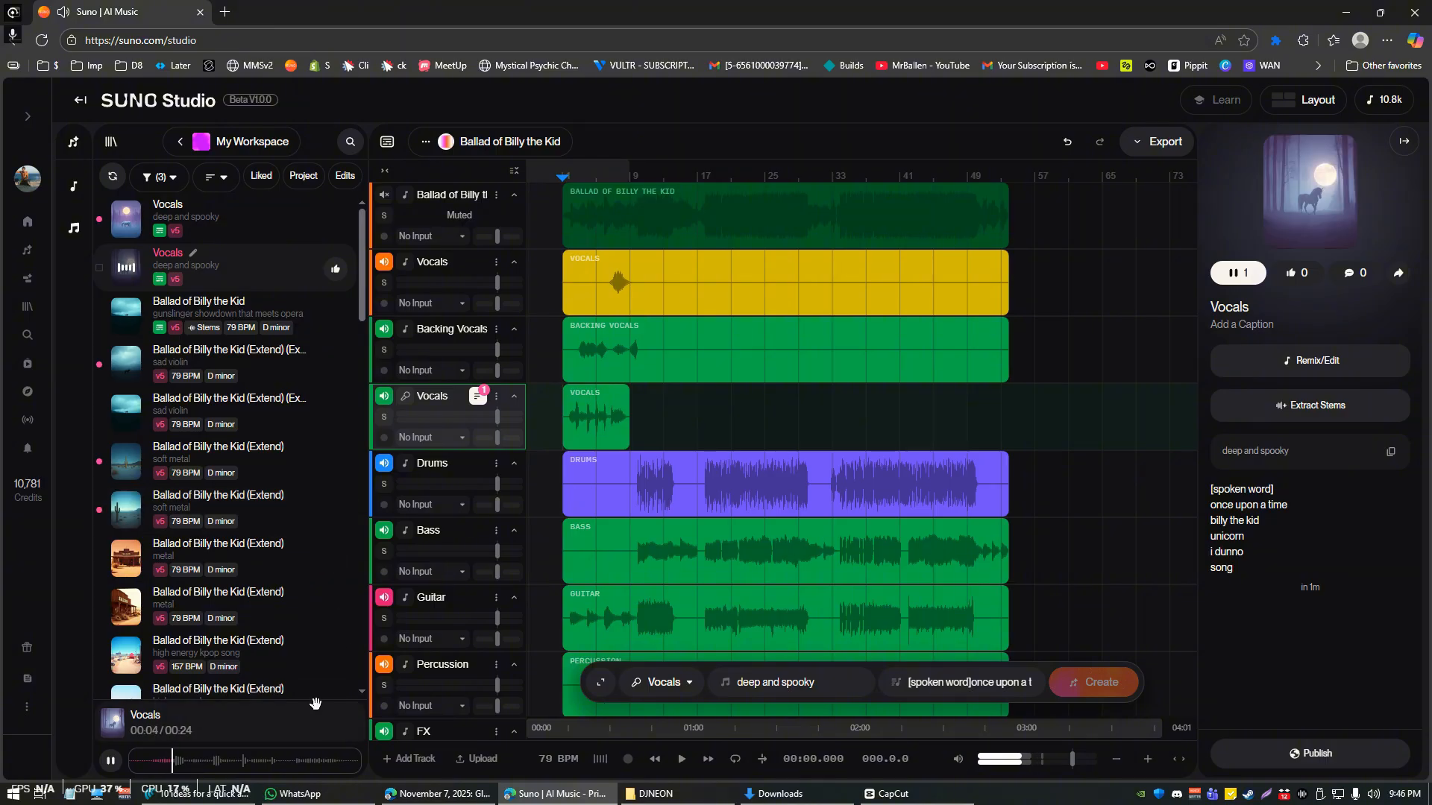
click(139, 230)
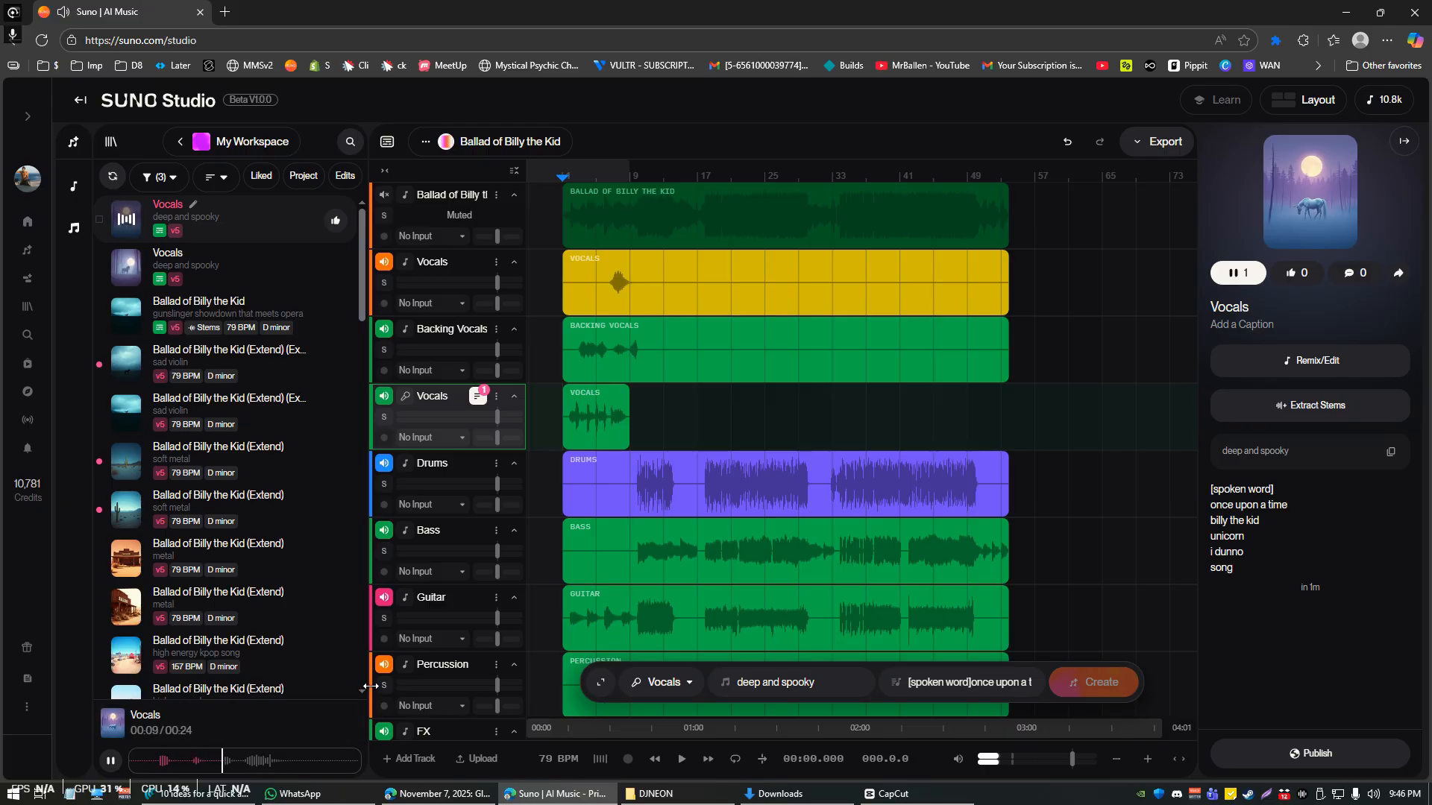
click(111, 761)
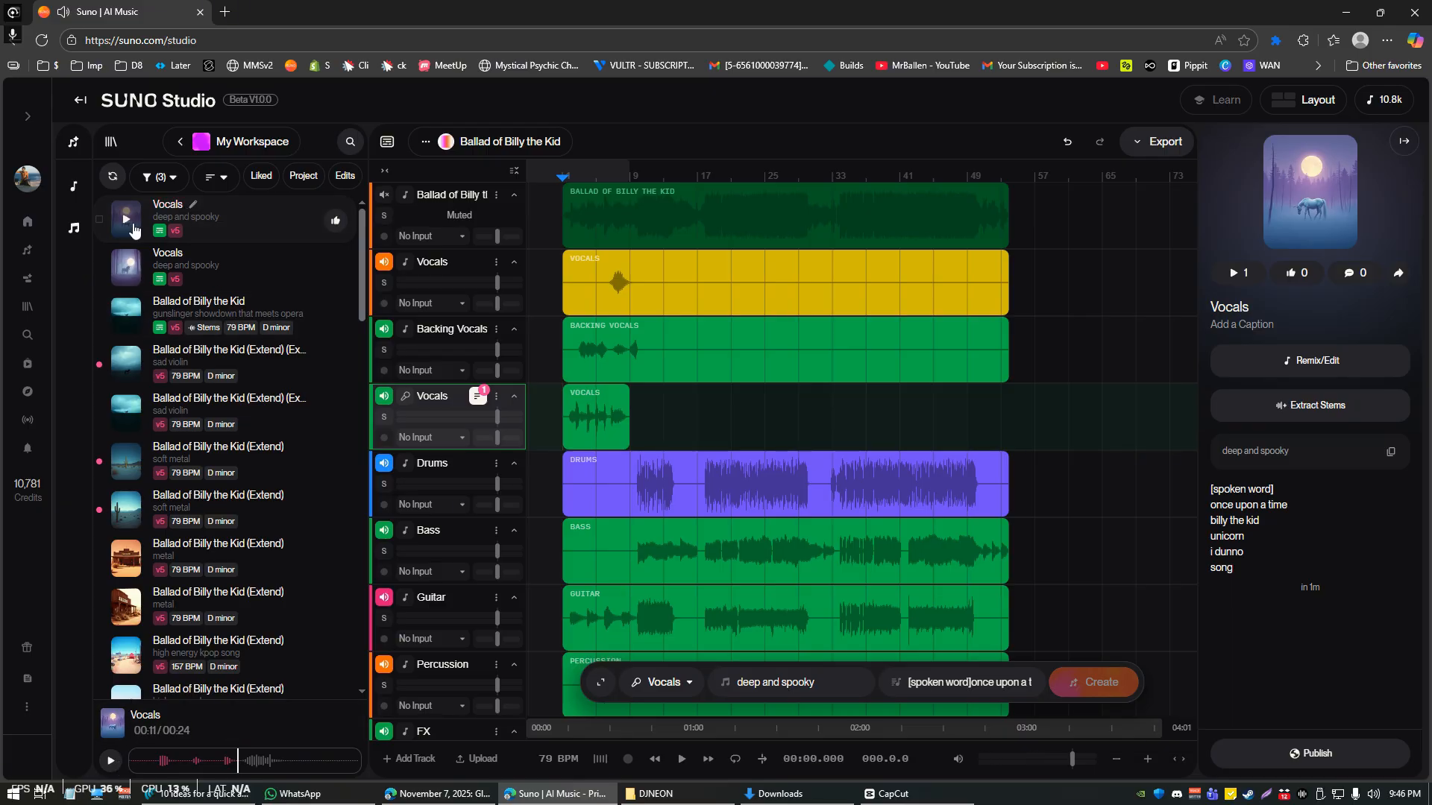
drag(129, 214, 566, 404)
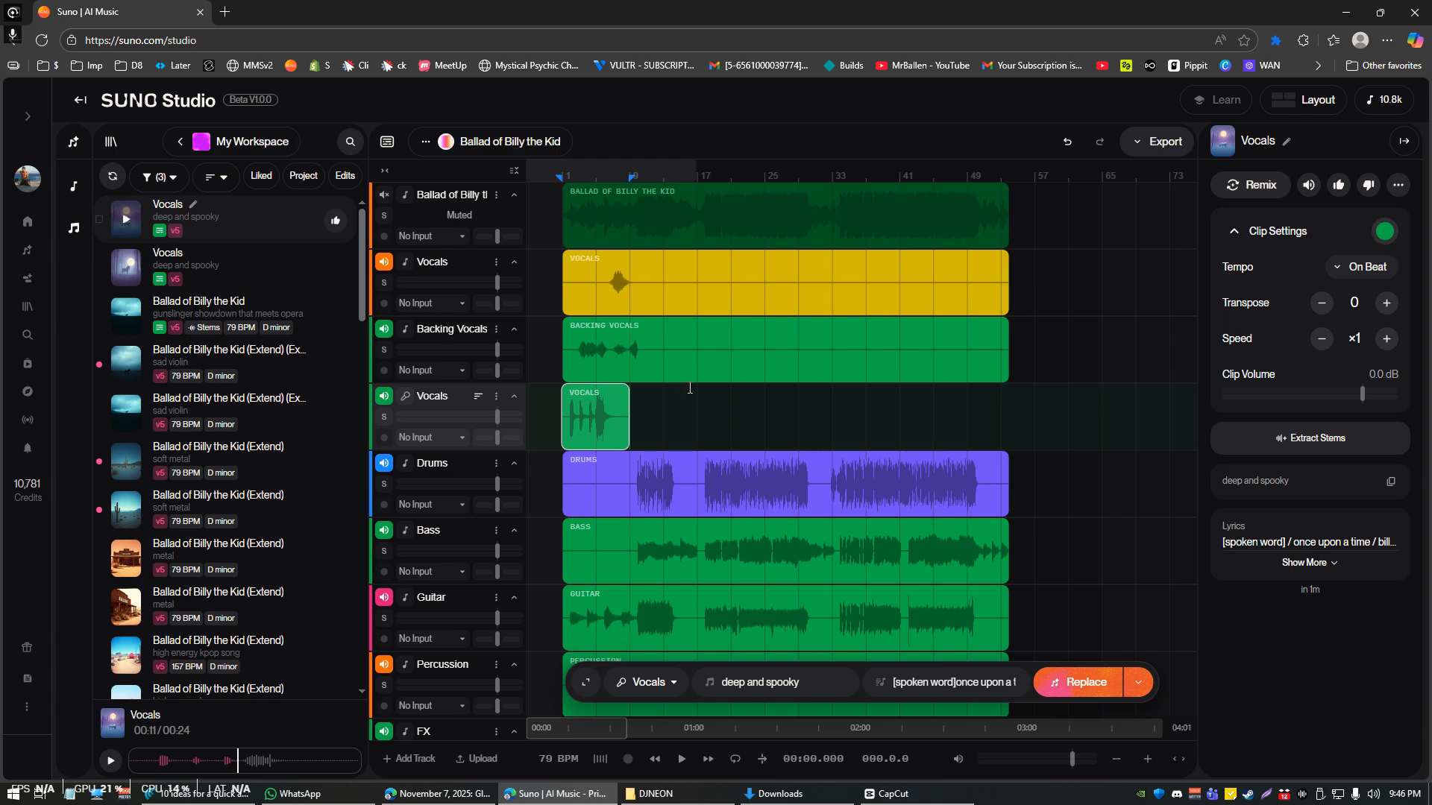
Generate a Percussion replacement for the Drums clip in the style "rock and roll drums".
click(659, 262)
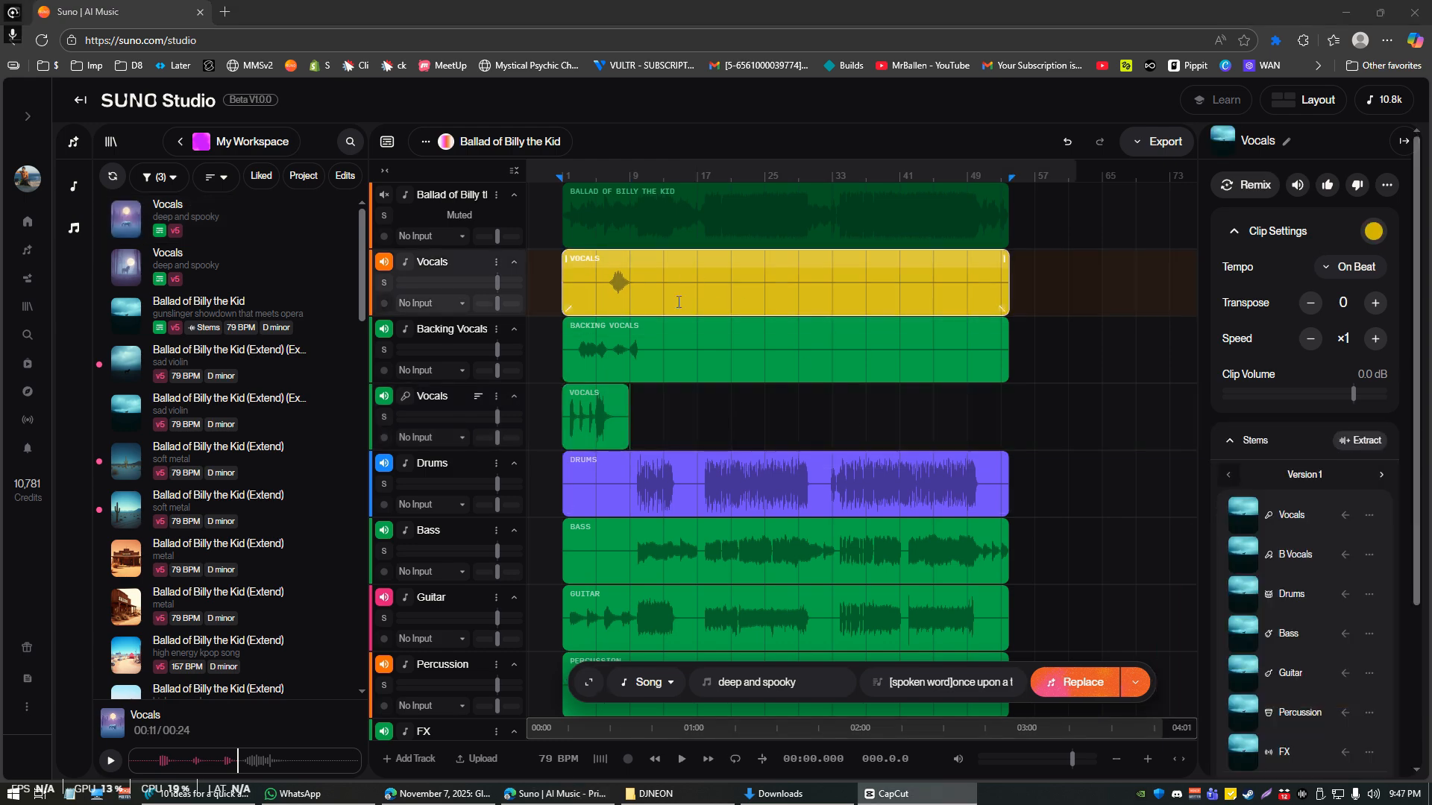
click(707, 200)
click(671, 462)
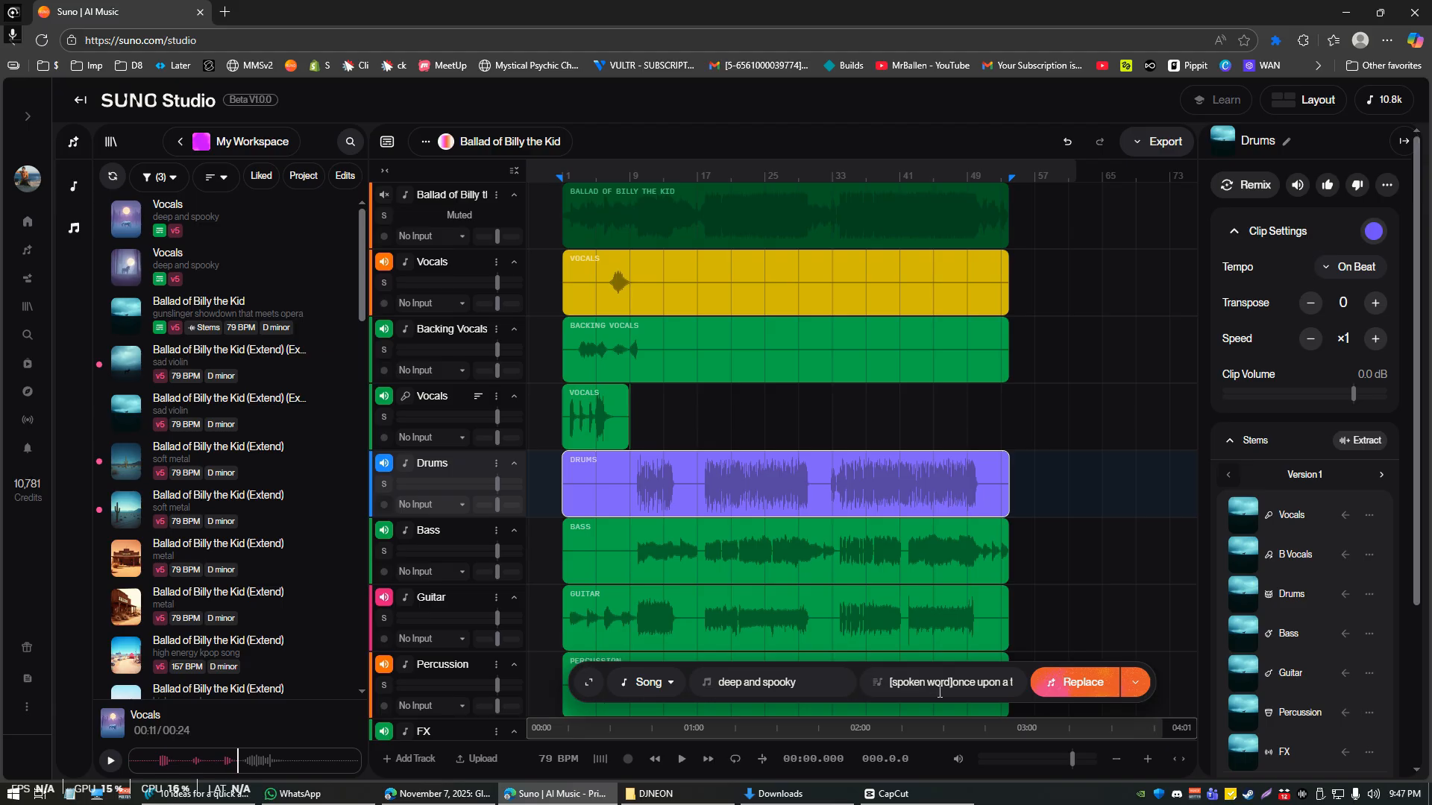
click(650, 682)
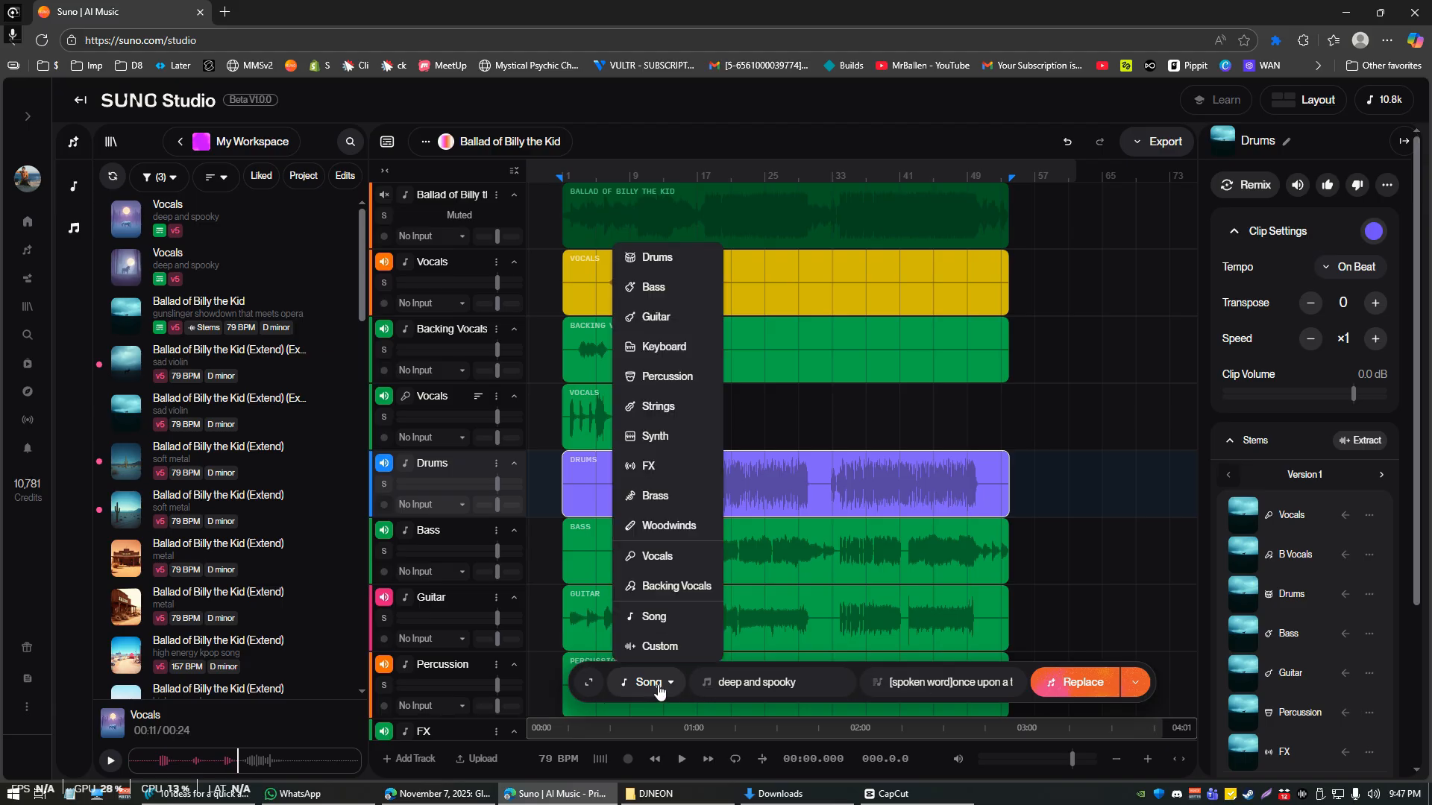
click(667, 377)
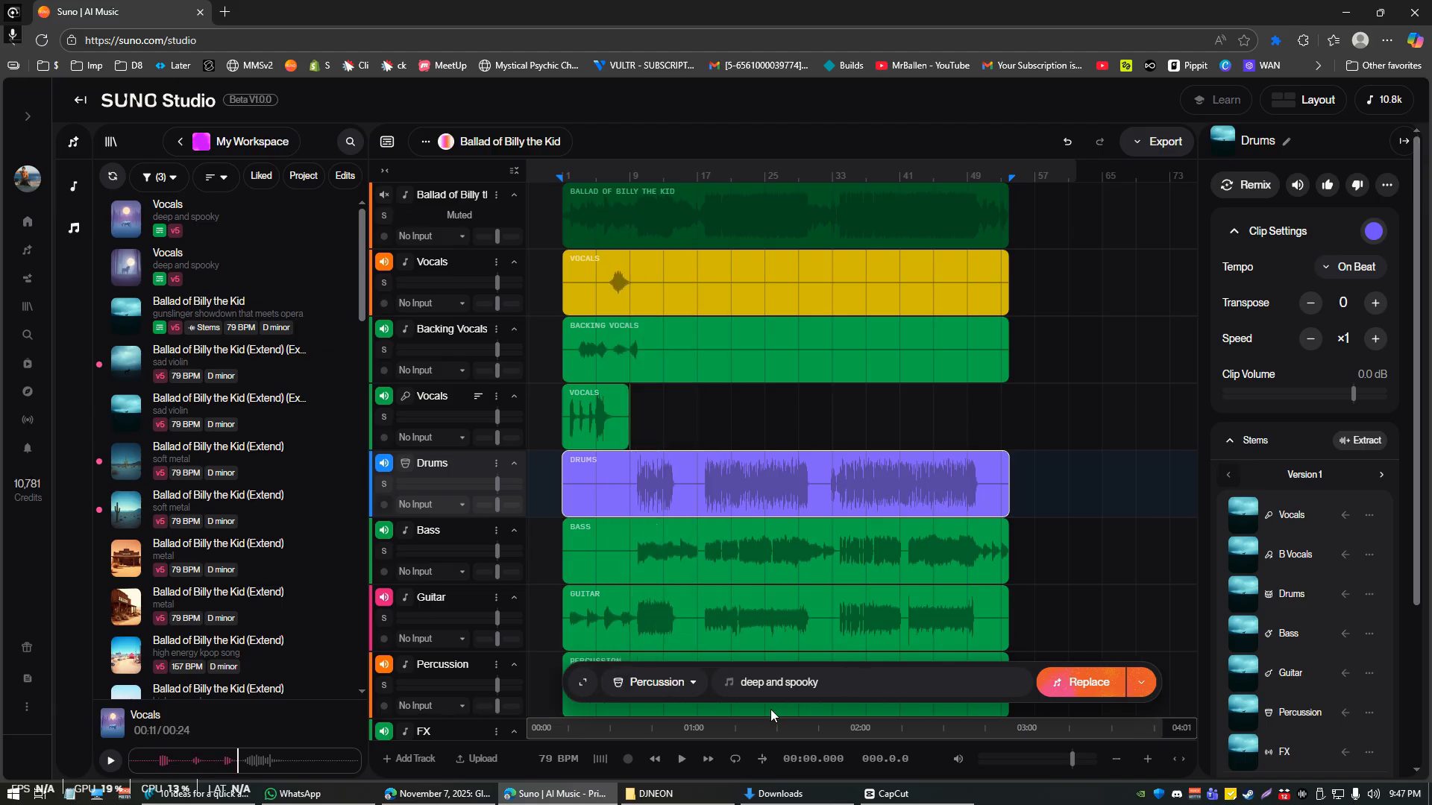
triple_click(805, 679)
key(BackSpace)
text(rock and roll drums)
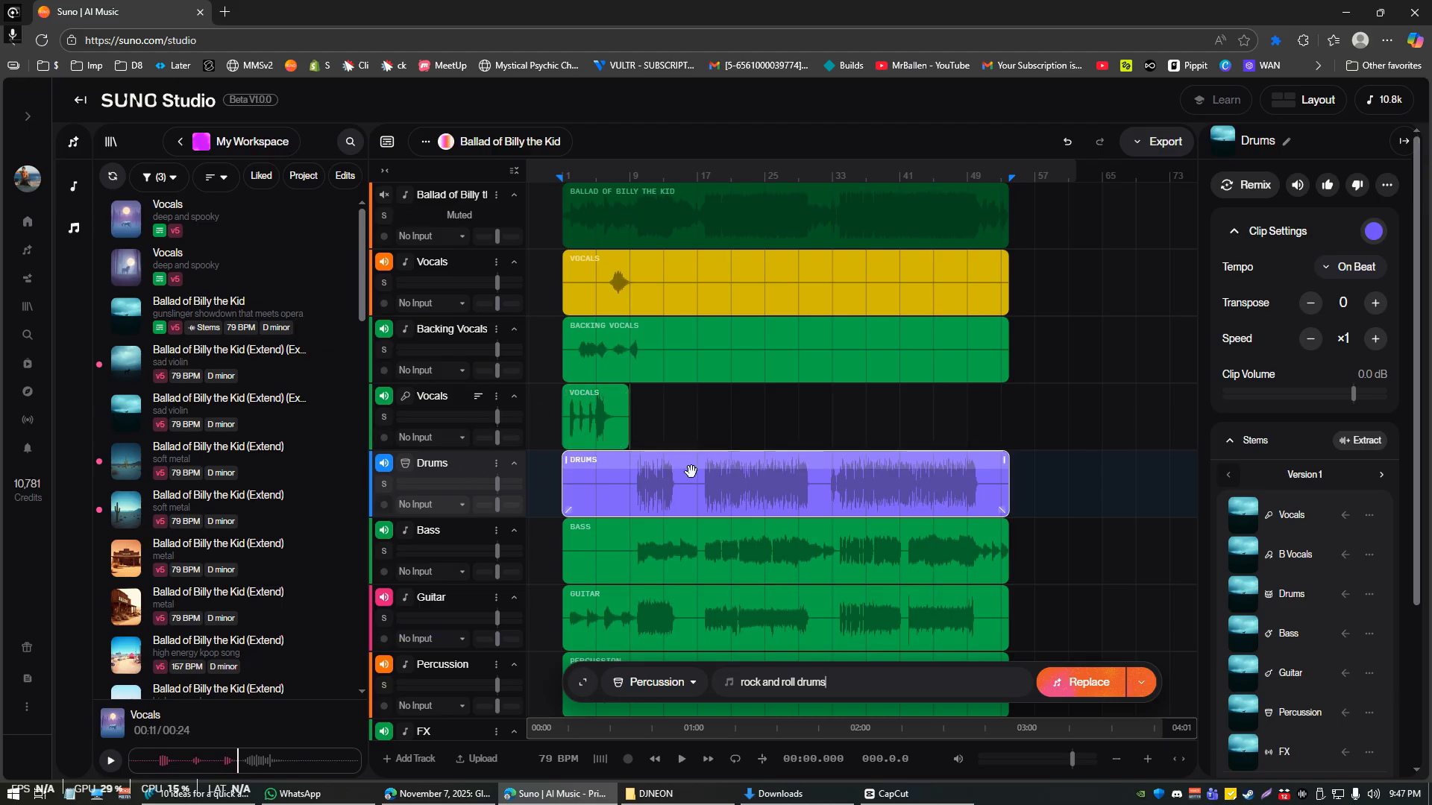
key(Return)
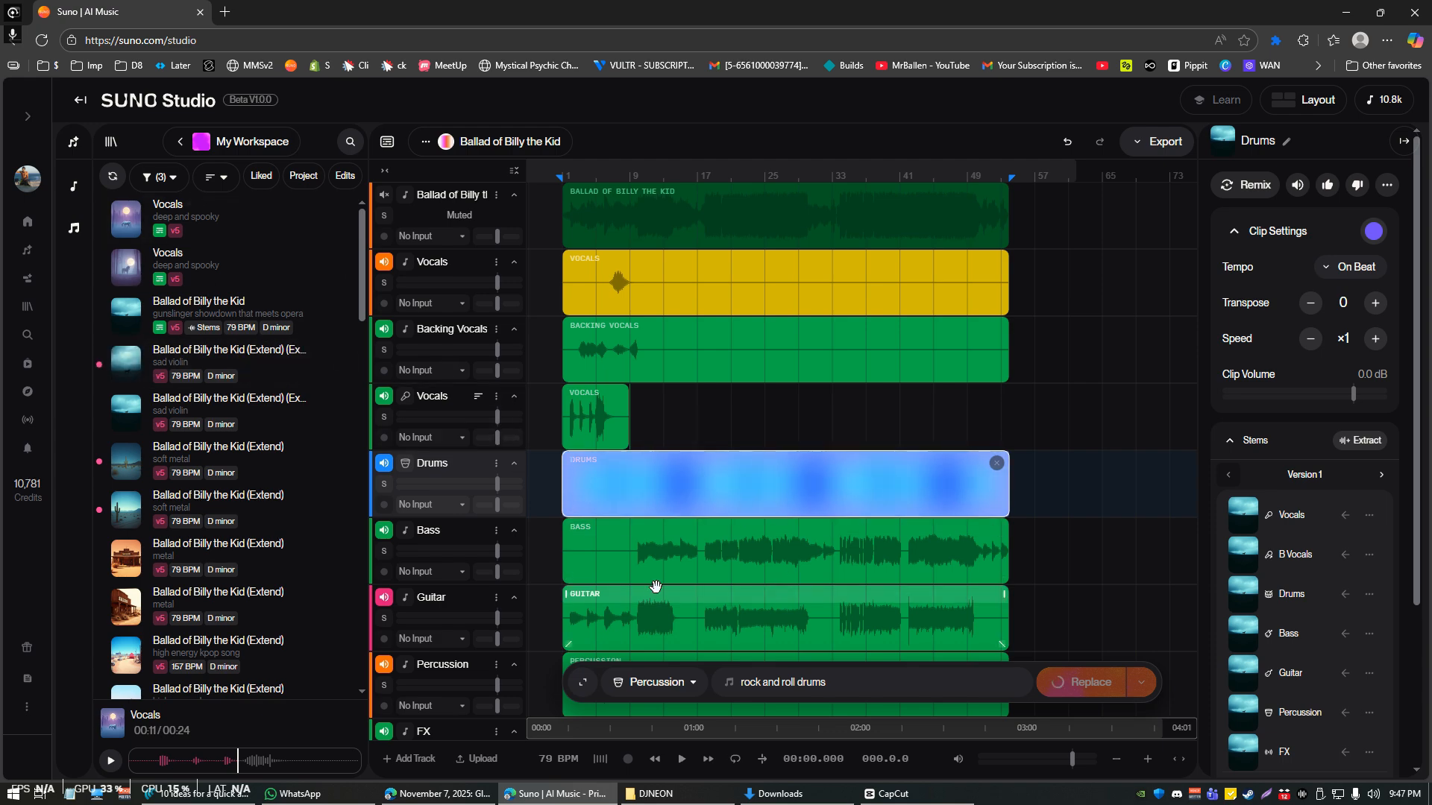
Highlight a short section near the start of the Bass clip, then select the whole Bass clip.
drag(599, 557, 610, 558)
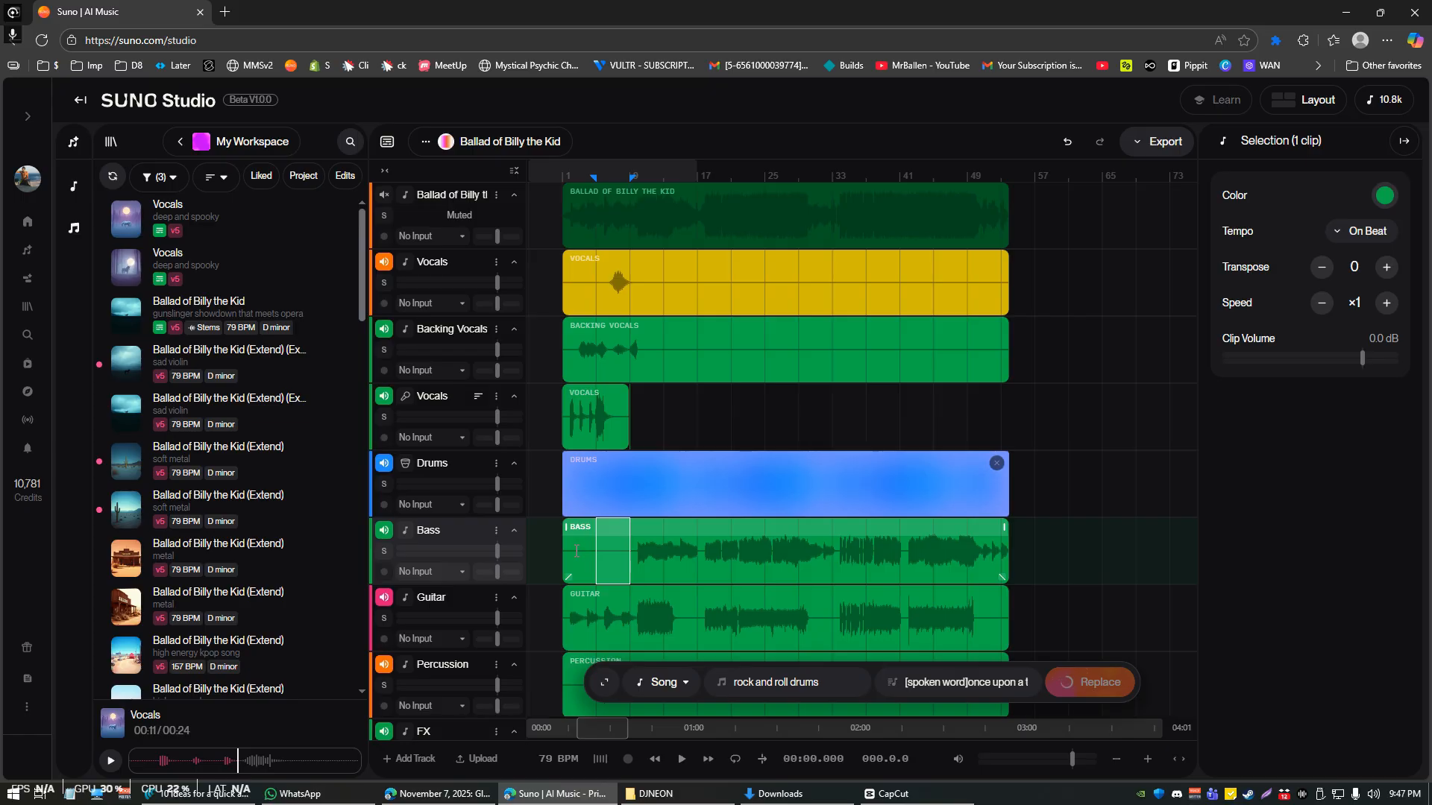
scroll(619, 567, up, 3)
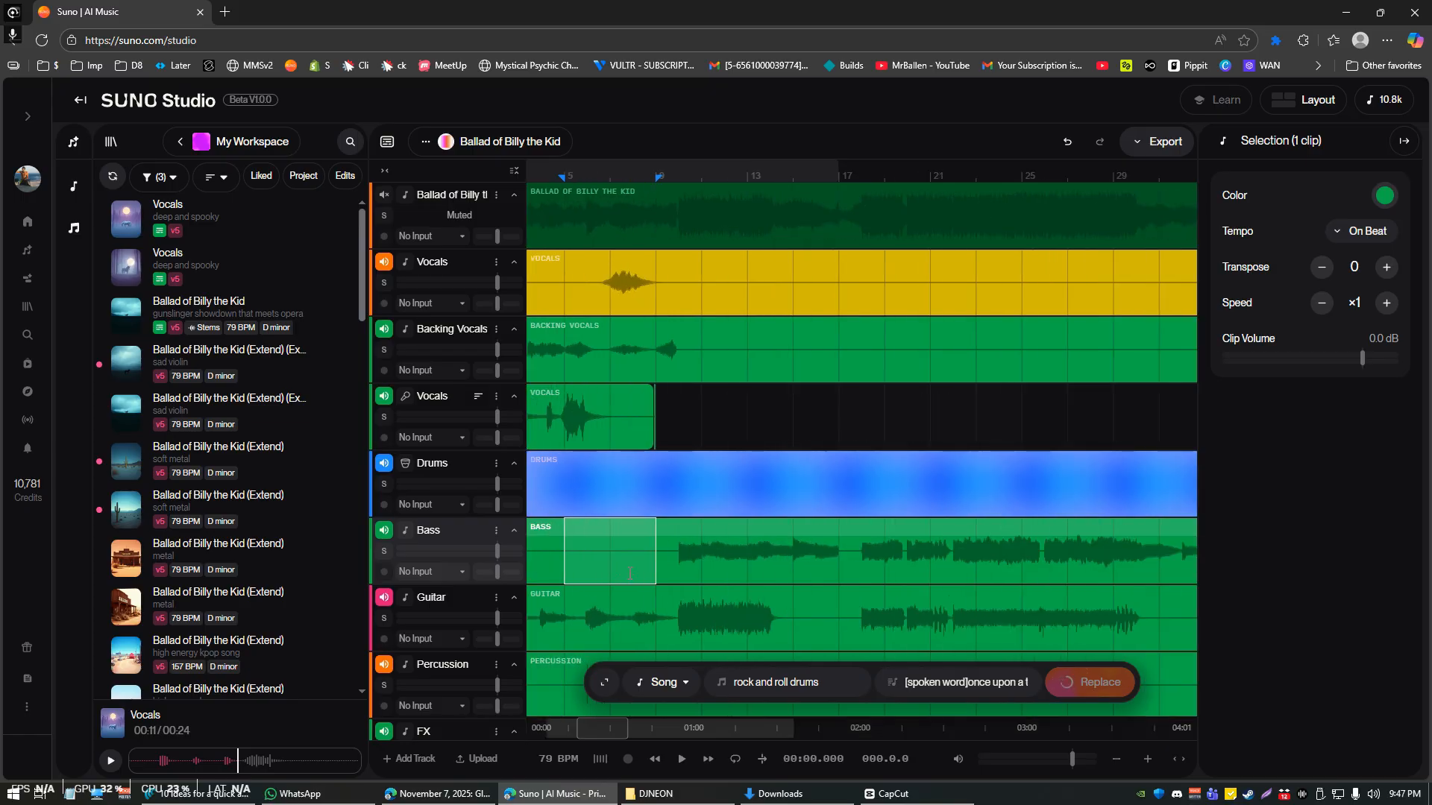
scroll(630, 574, down, 2)
scroll(666, 550, down, 2)
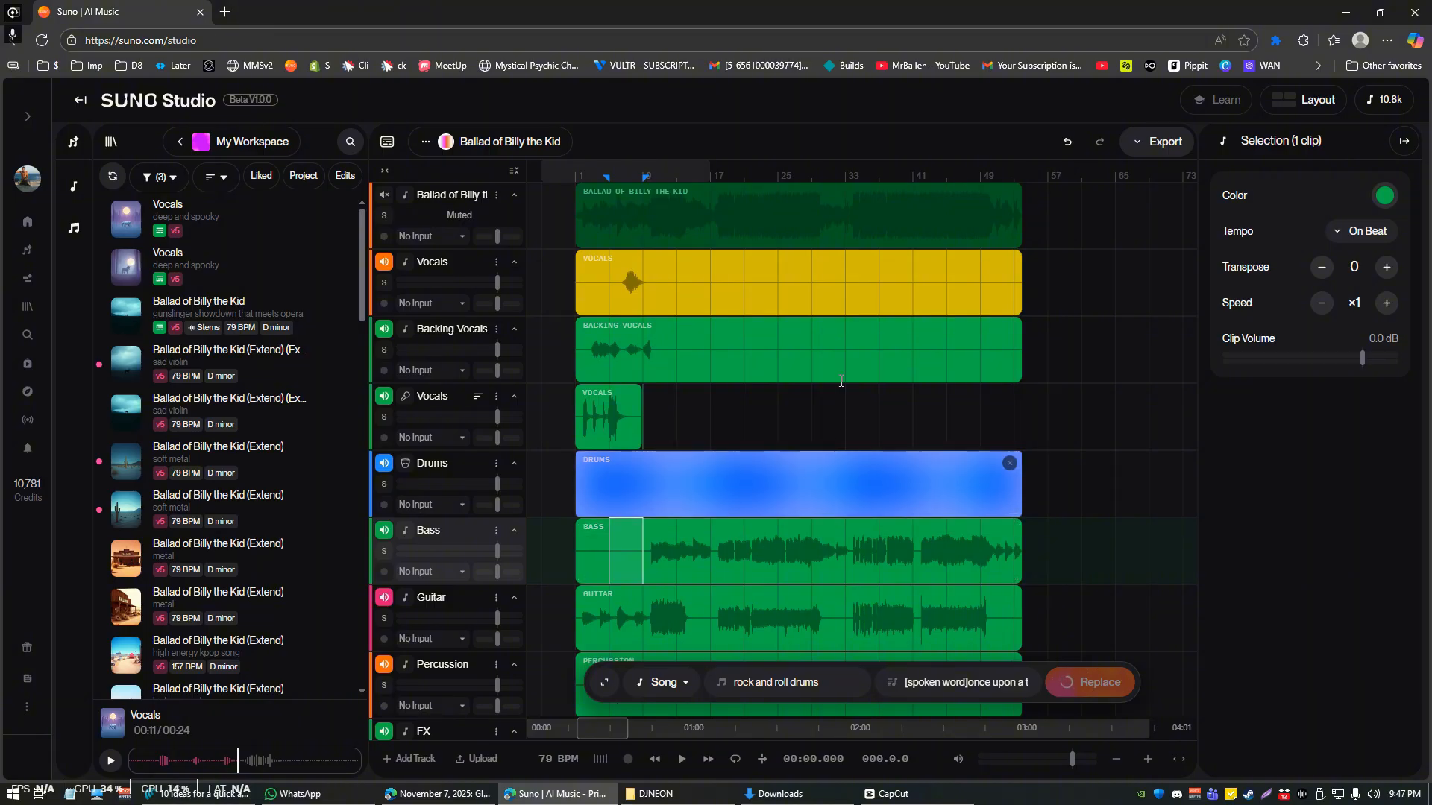
drag(1018, 531, 774, 594)
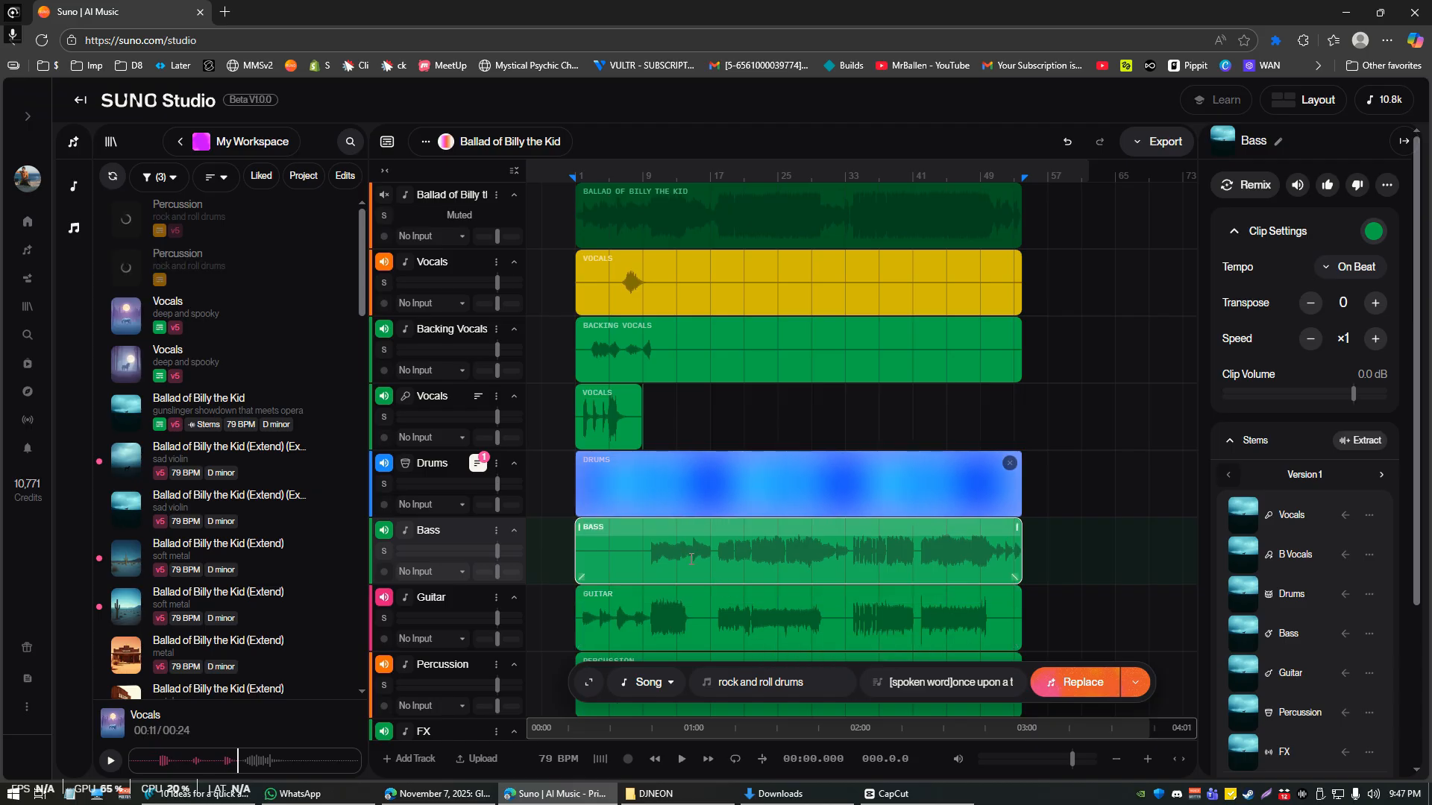
Examine the track arrangement in close-up and at full length, then show the export options.
scroll(691, 559, up, 5)
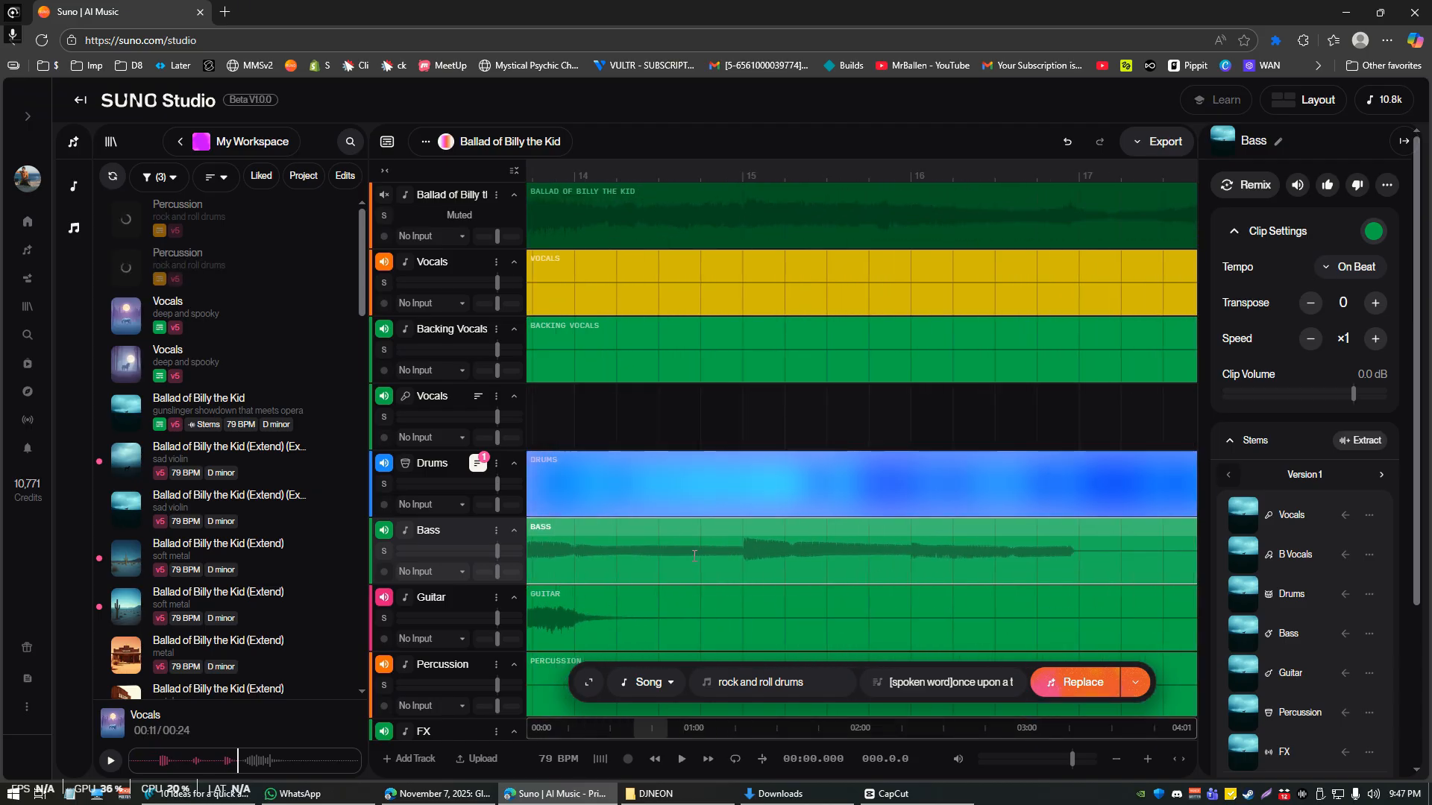
scroll(694, 558, down, 5)
scroll(693, 558, down, 1)
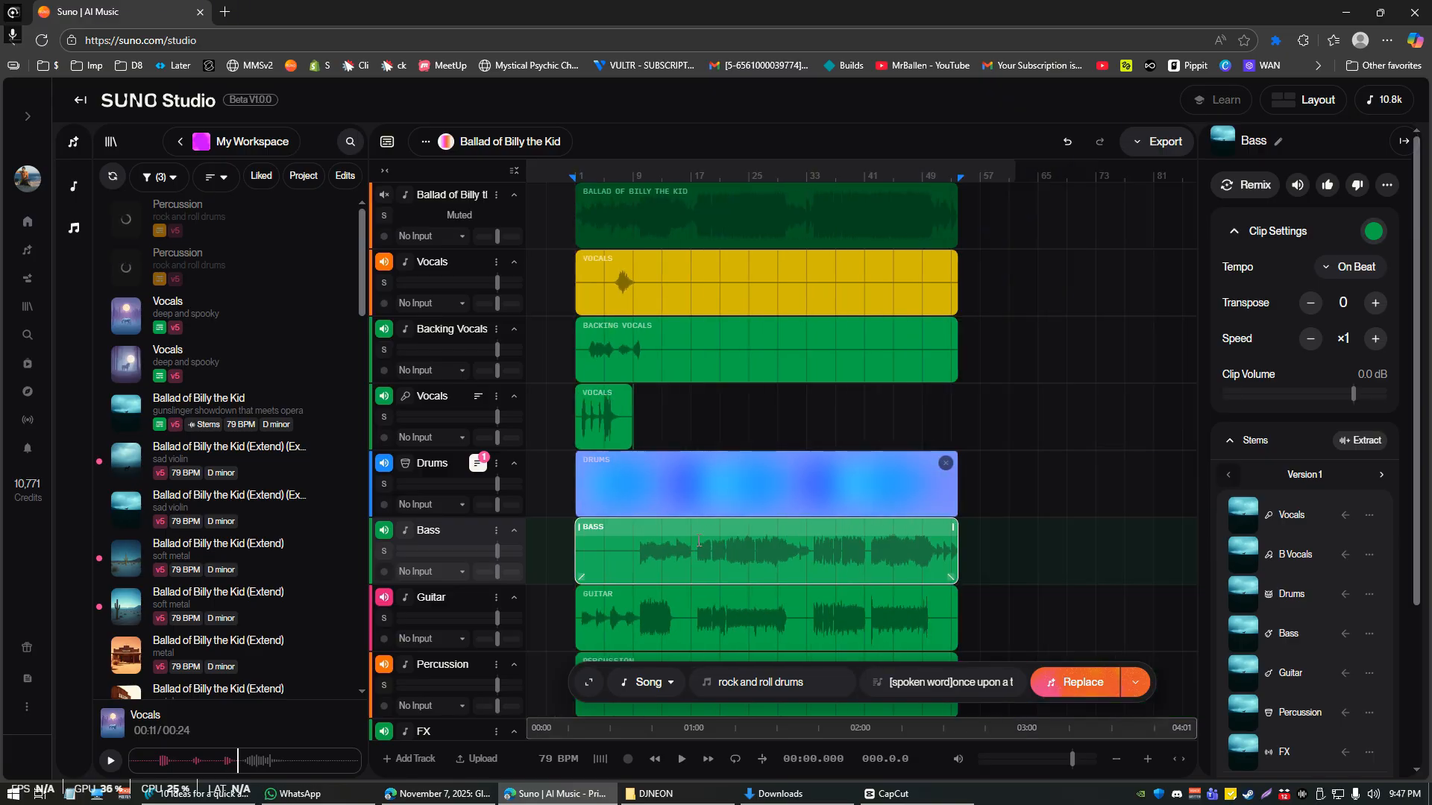
scroll(697, 549, up, 5)
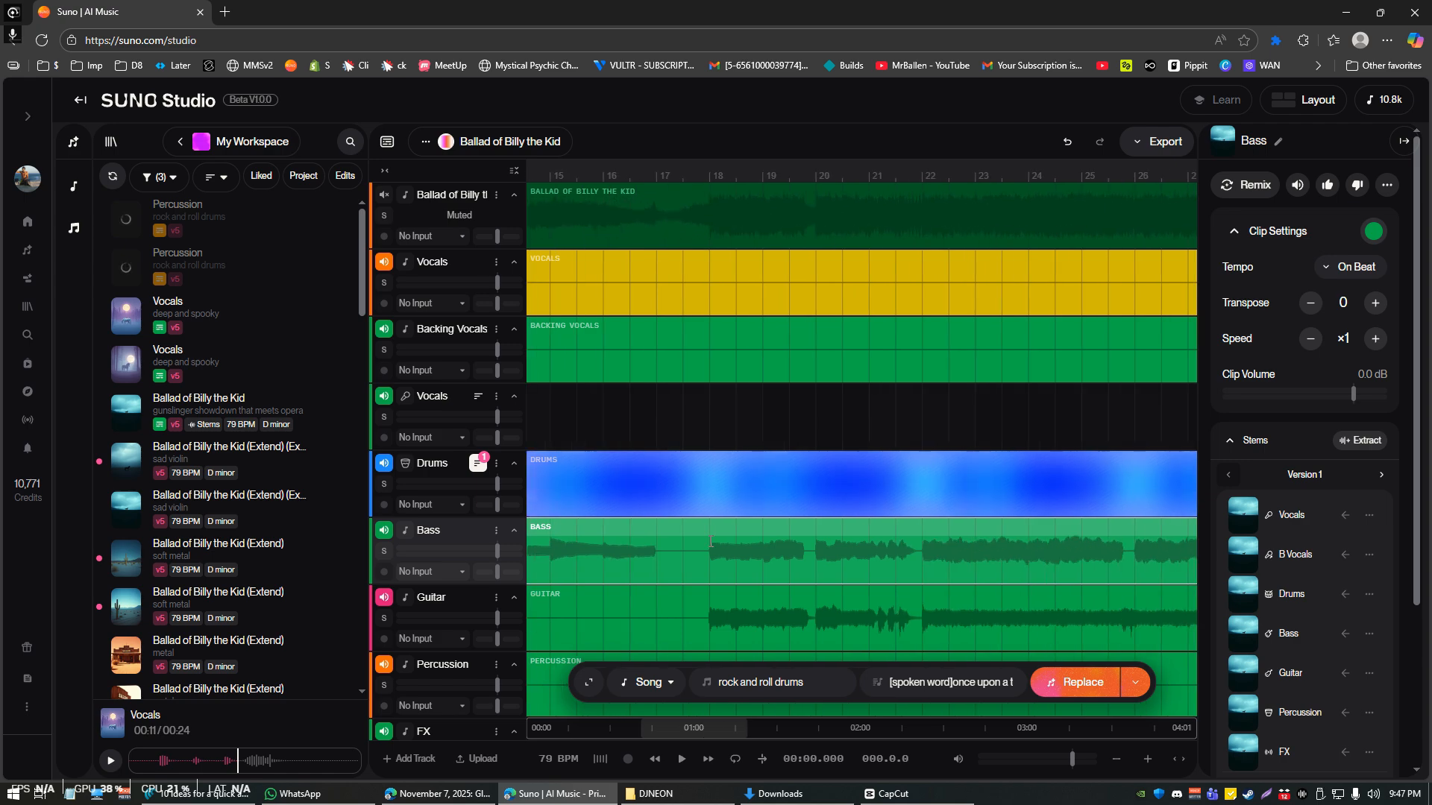
scroll(710, 548, right, 5)
scroll(711, 548, left, 8)
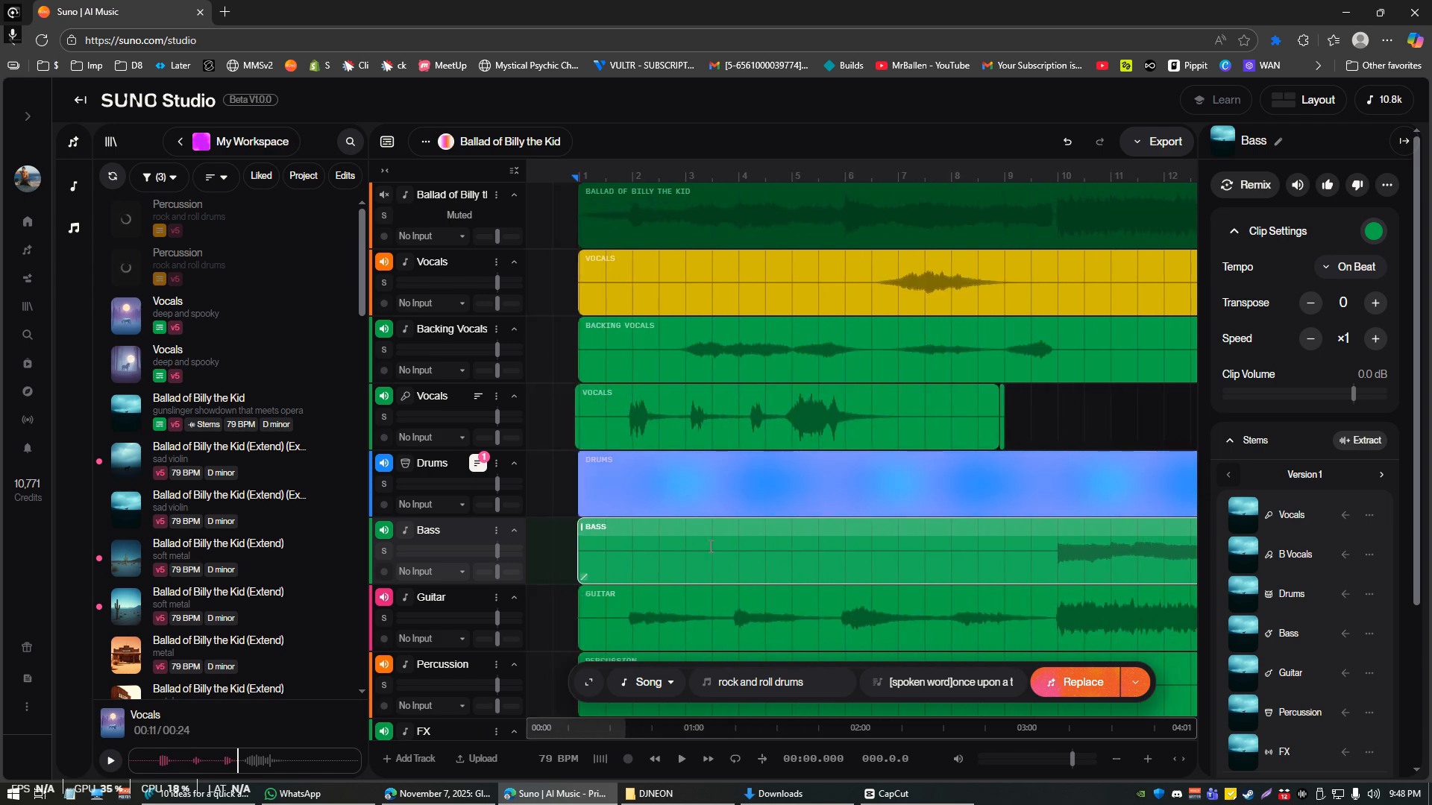
scroll(711, 548, down, 5)
scroll(710, 548, up, 1)
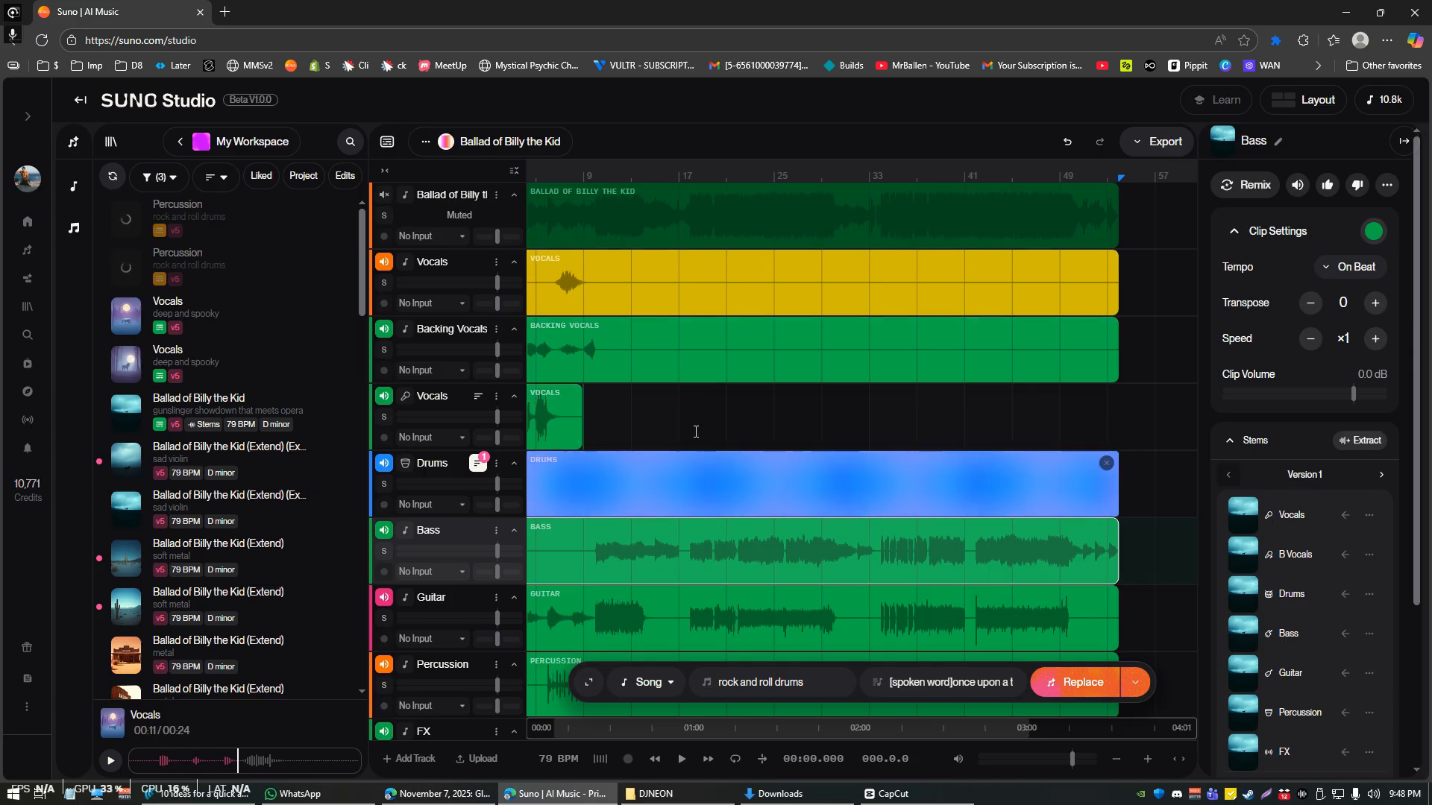
scroll(695, 432, down, 2)
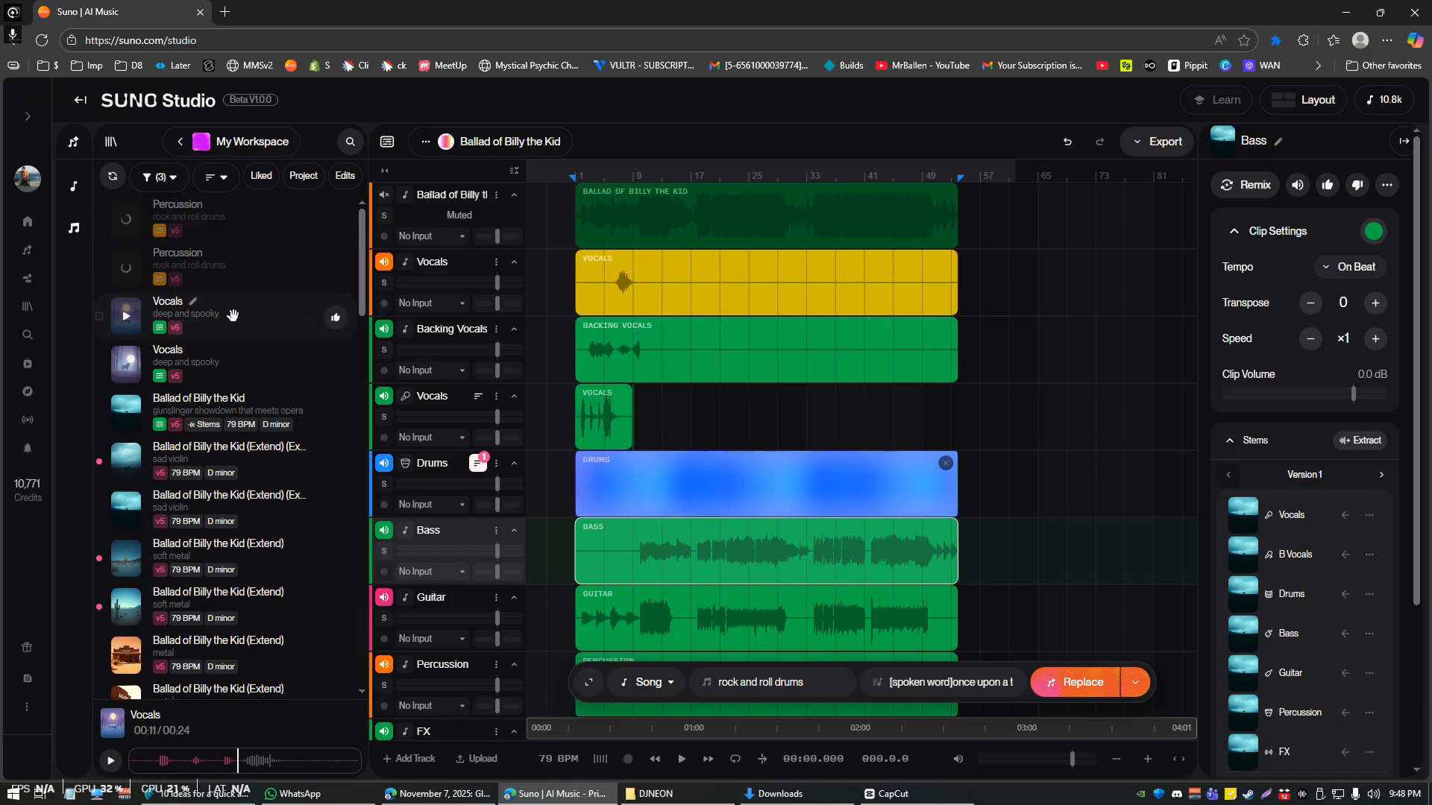
click(1161, 147)
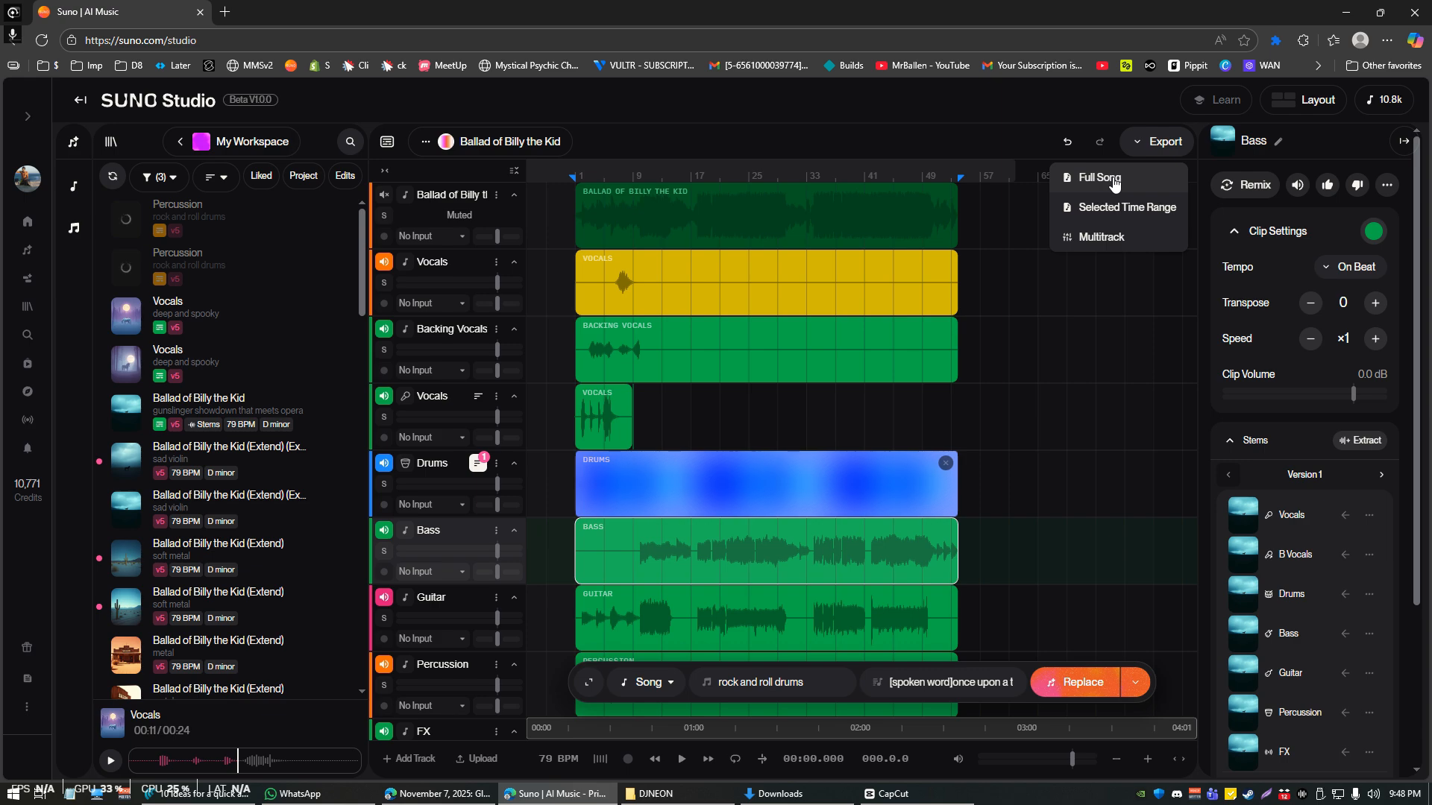
Go to the song creation page and load the full version of "Ballad of Billy the Kid" as a Cover source.
click(27, 260)
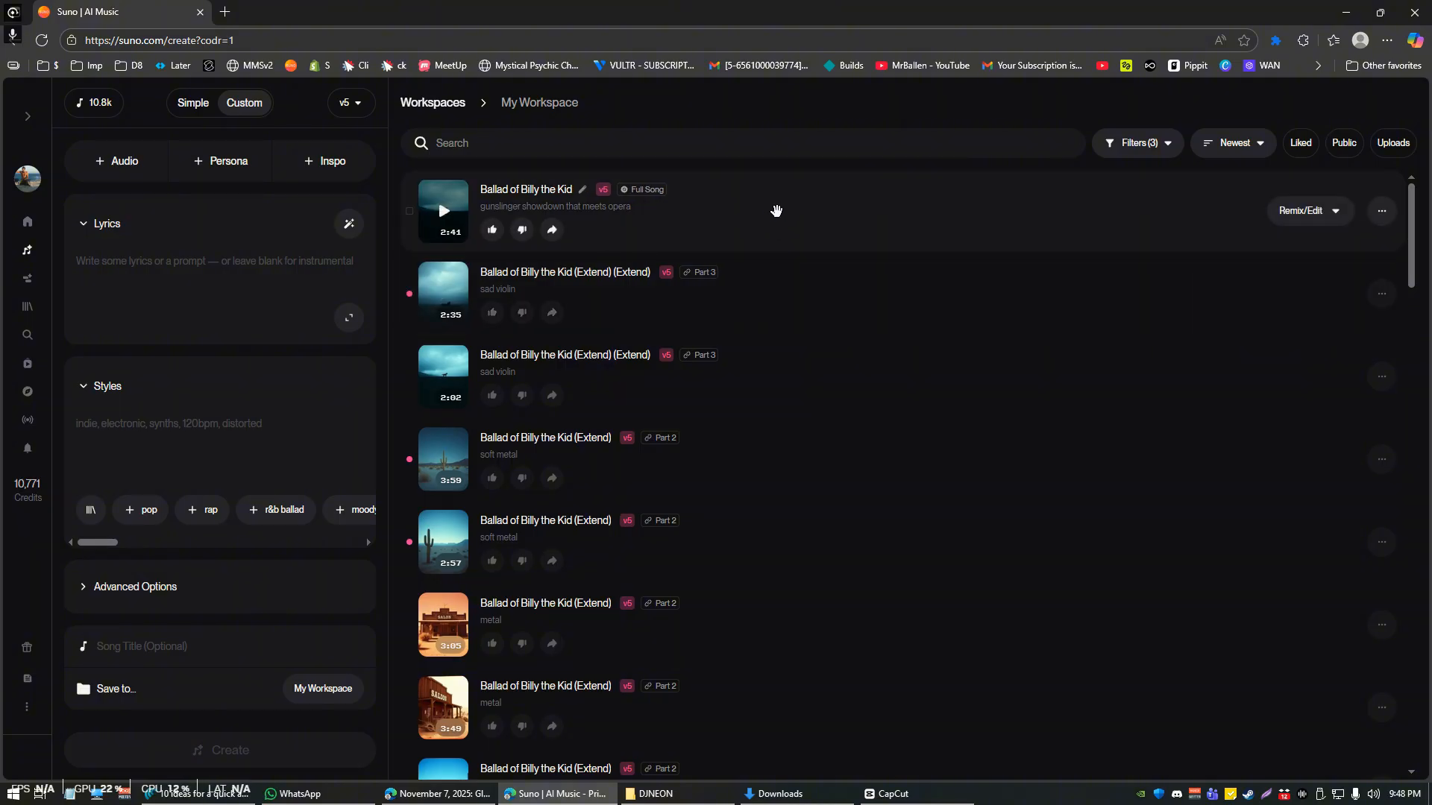
drag(783, 207, 239, 235)
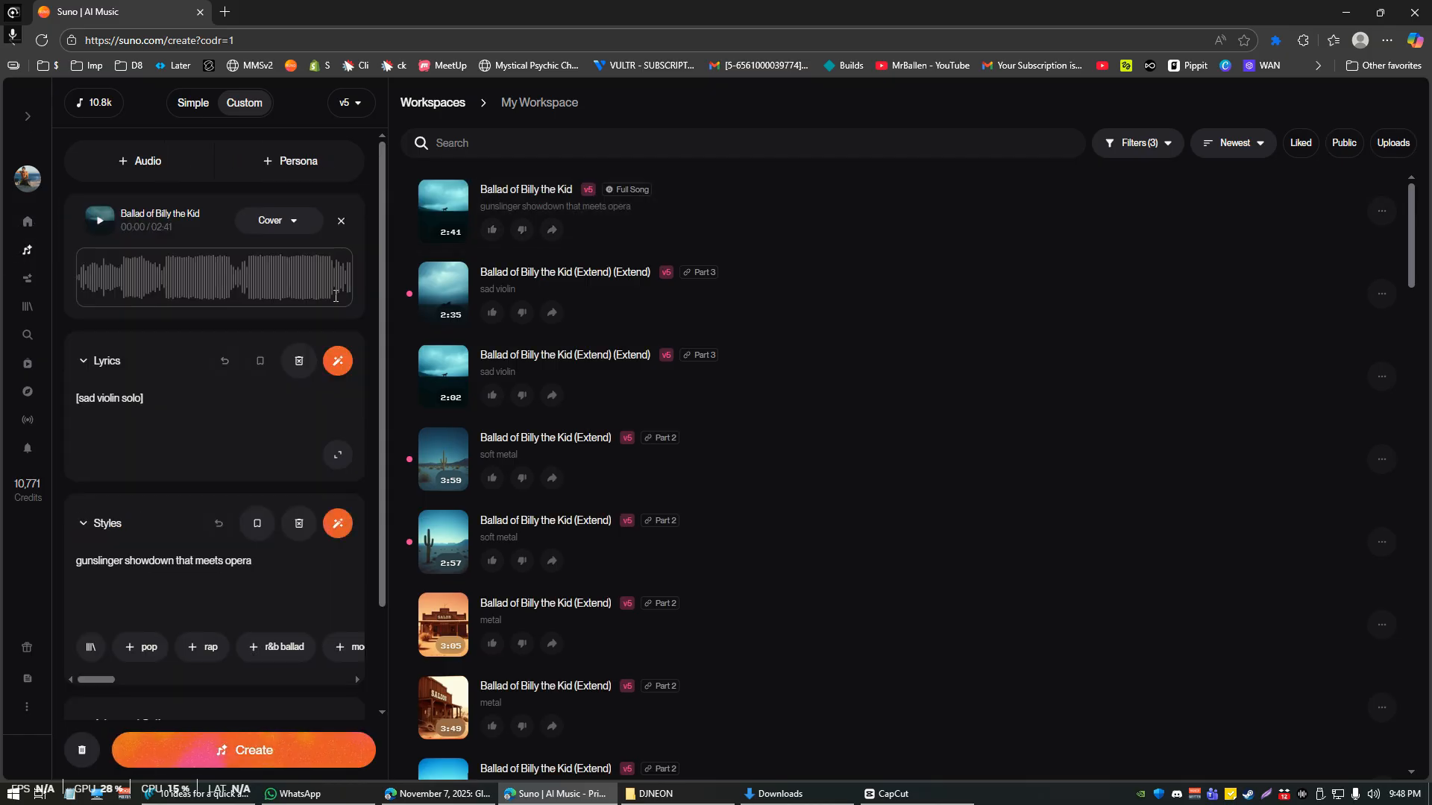
click(289, 225)
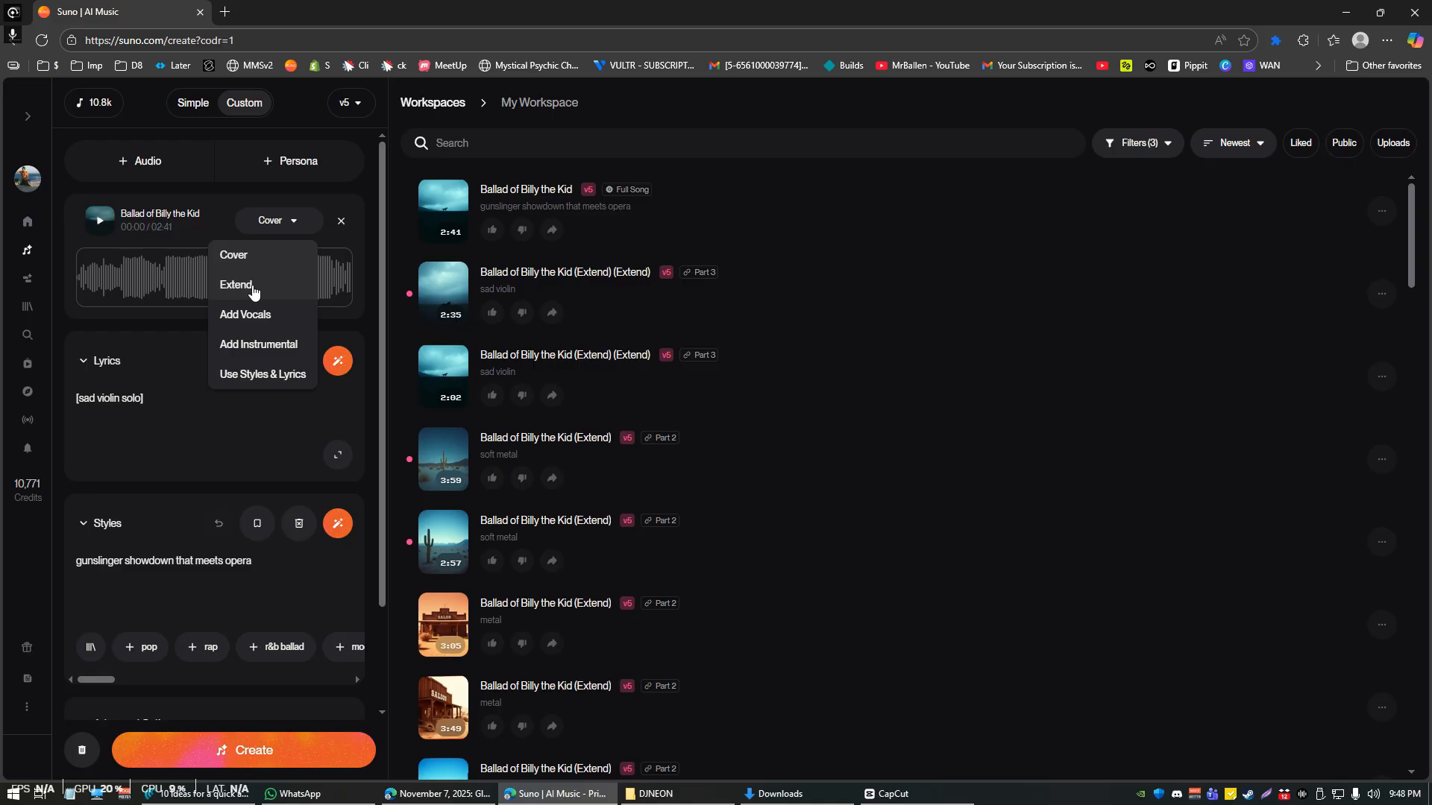
click(233, 257)
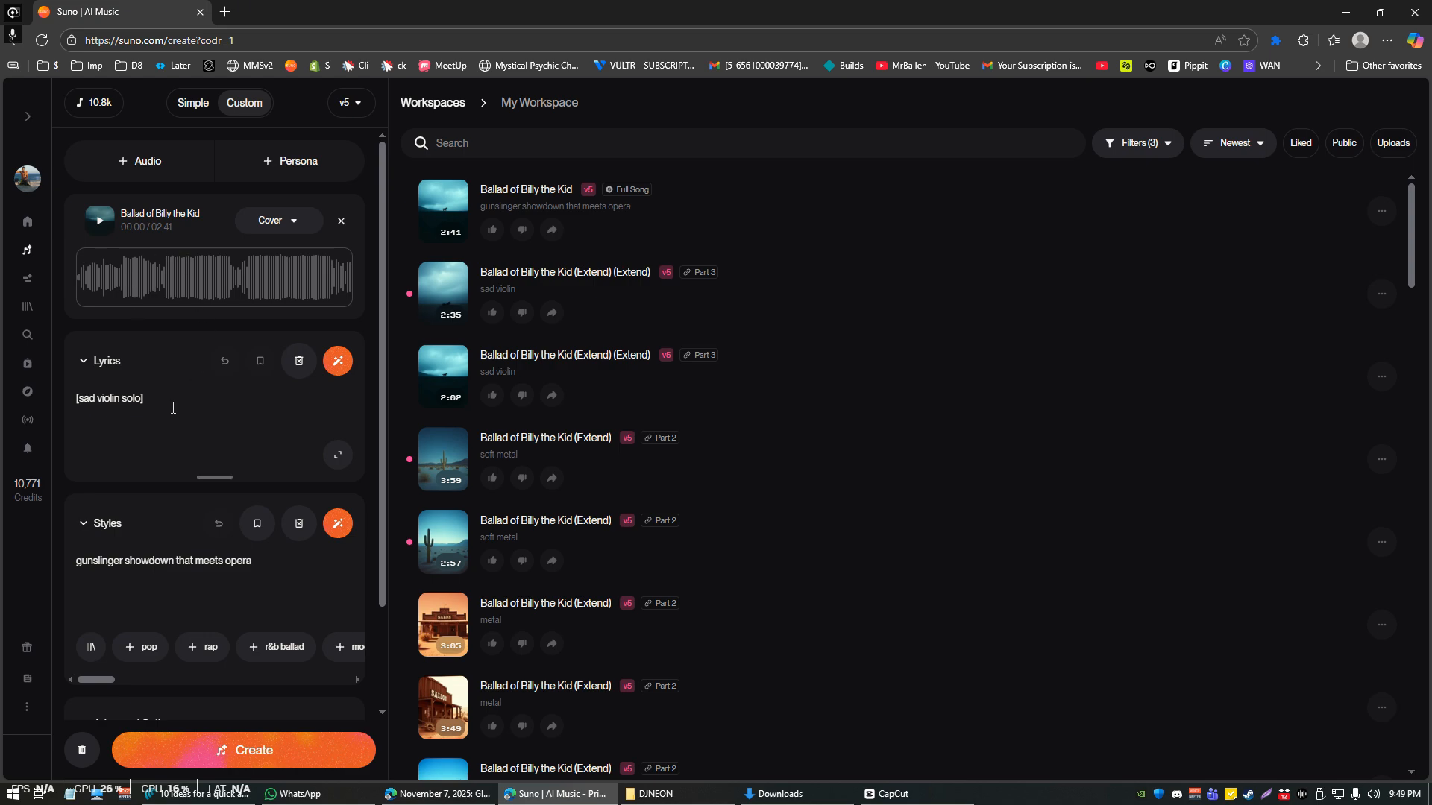
Clear the lyrics, set the style to "classical piano" and create the cover.
triple_click(173, 408)
key(BackSpace)
triple_click(233, 558)
key(BackSpace)
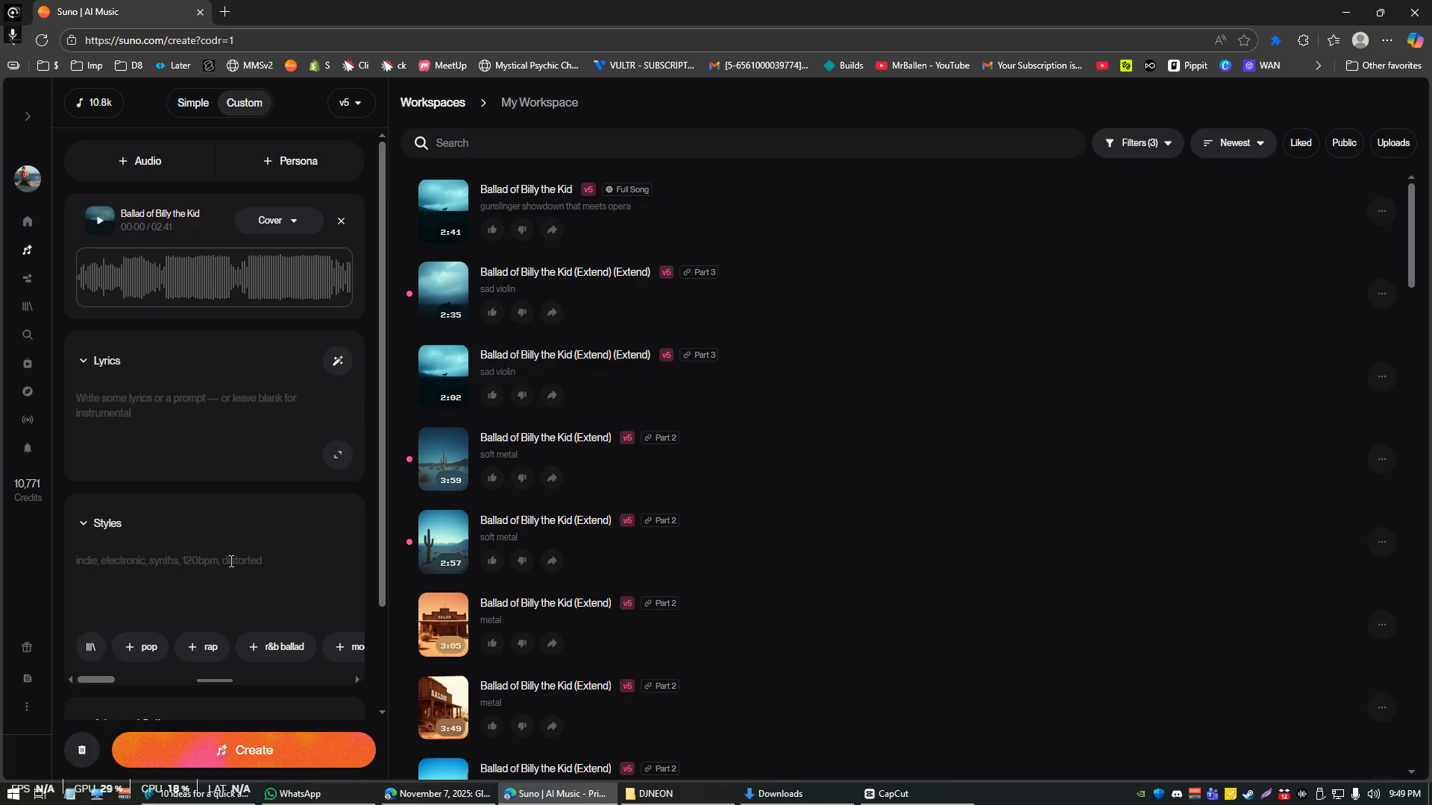
text(classica)
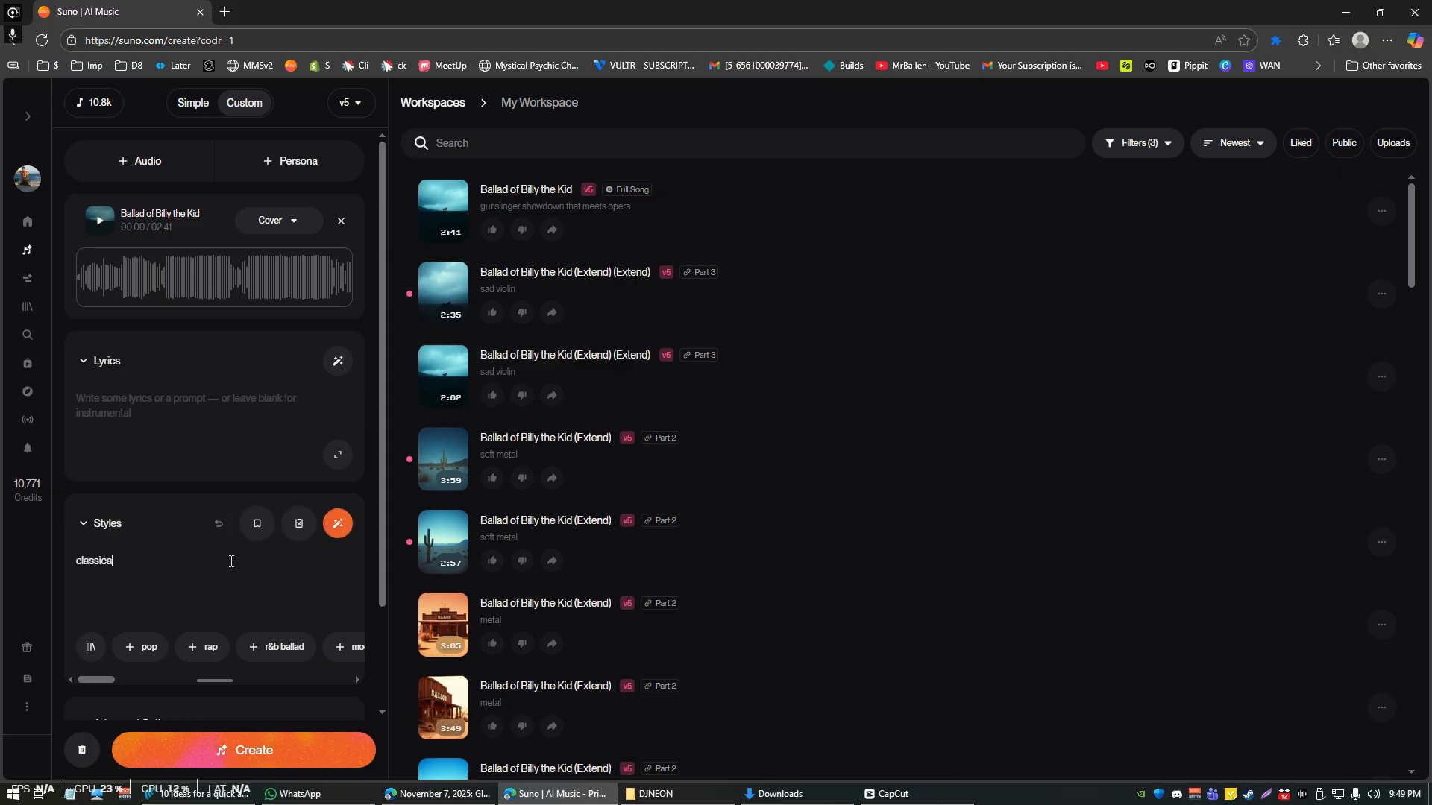
text(l p)
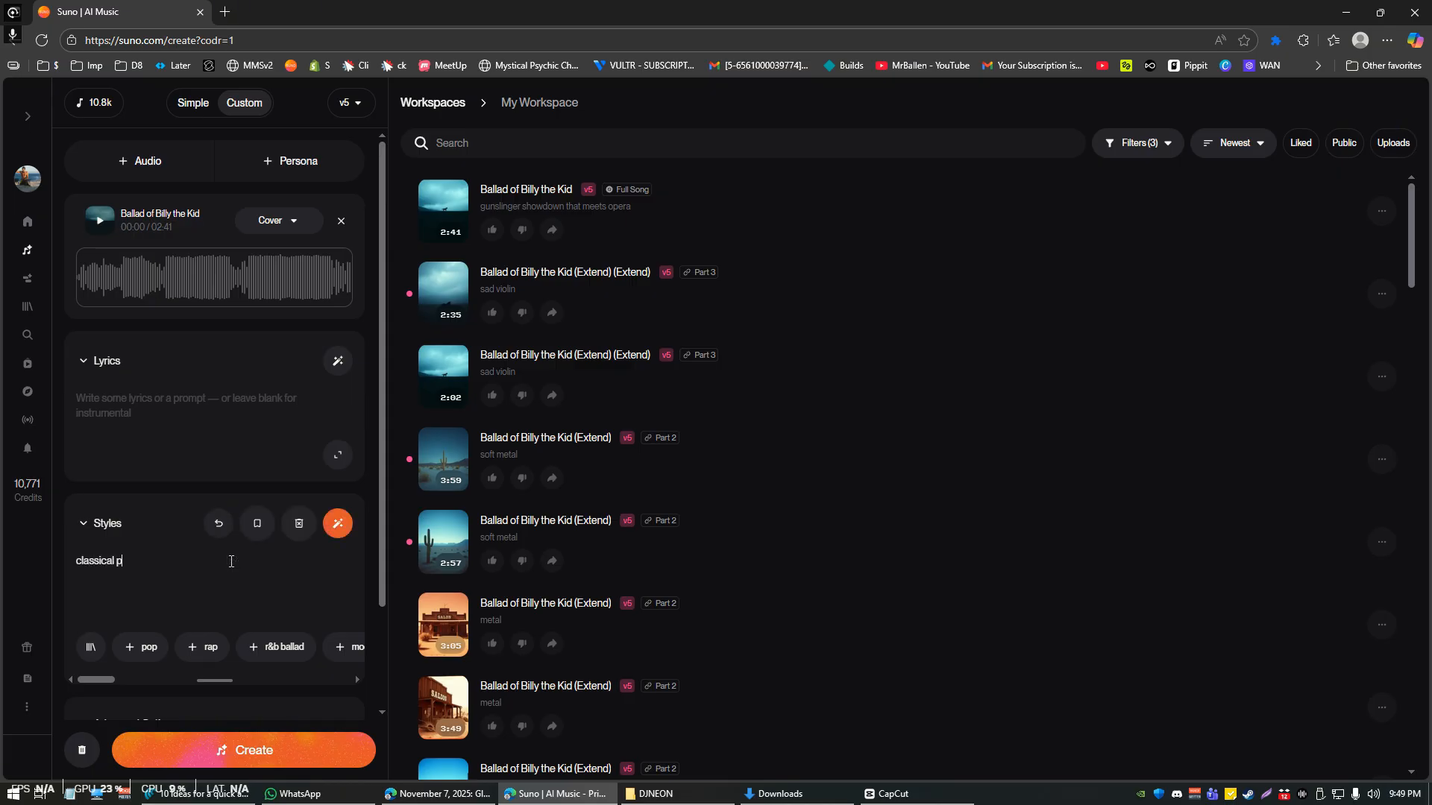
text(io)
text(ano)
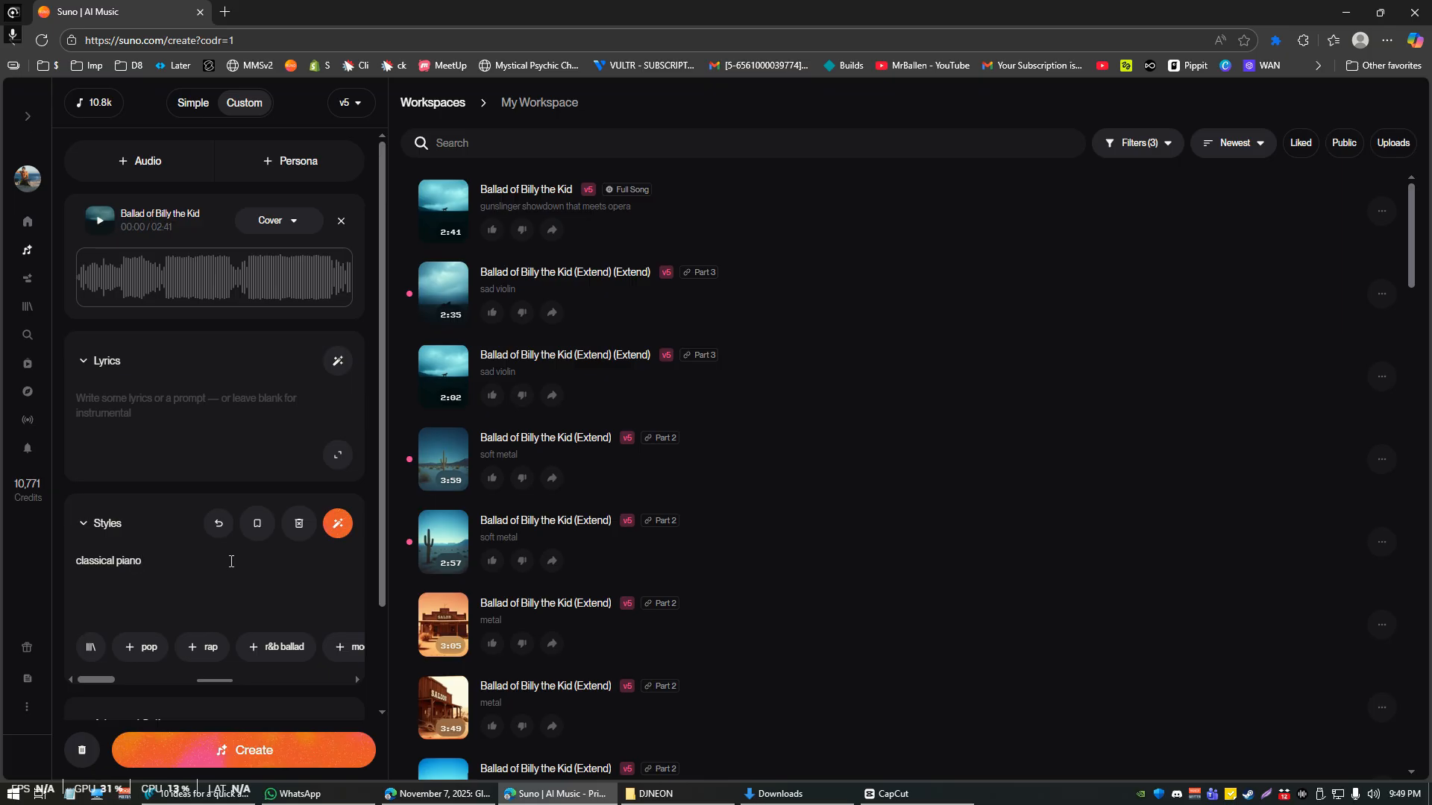
click(306, 754)
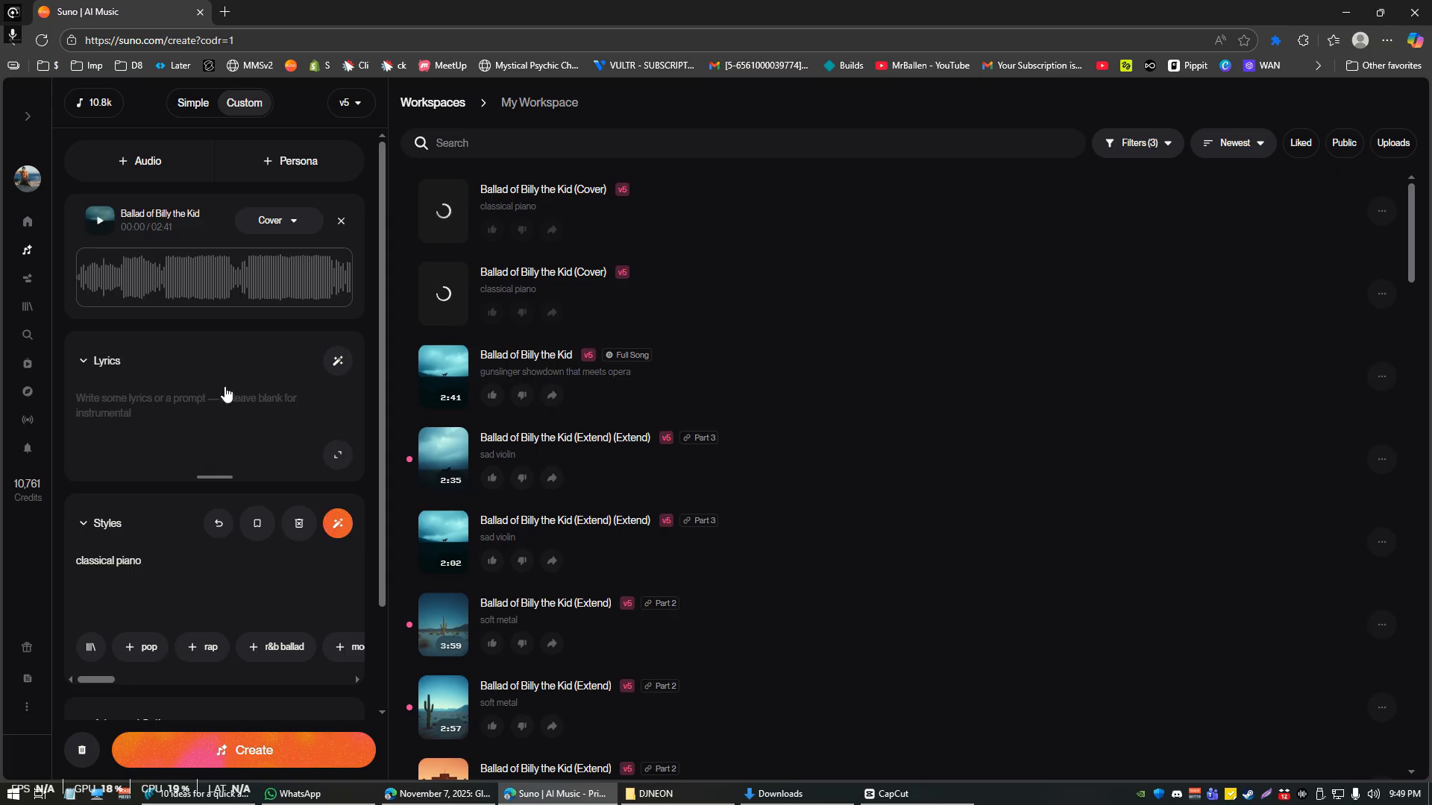
Listen to the opening of the original full song, skipping ahead several times, and pause at about 0:20.
triple_click(112, 561)
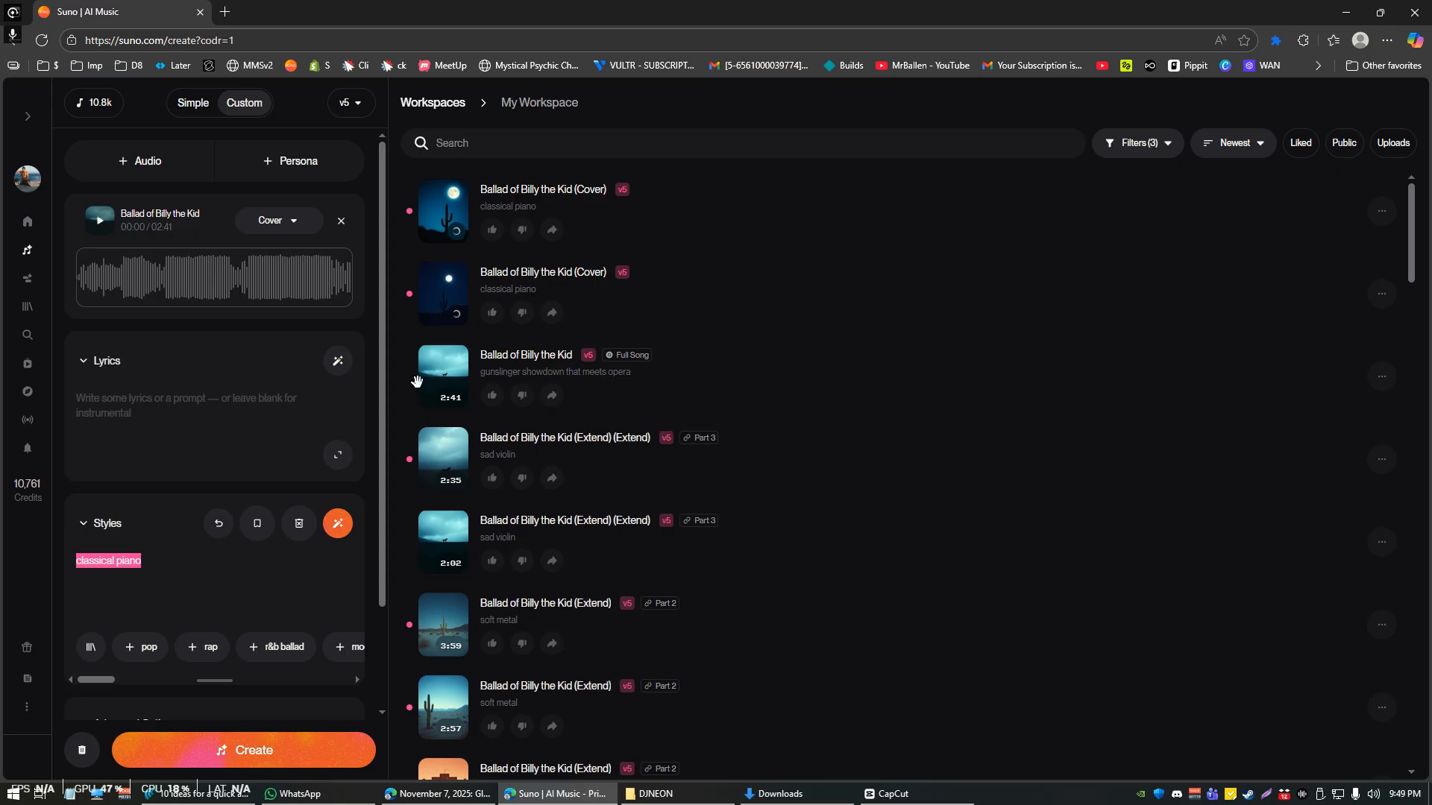
mouse_move(453, 385)
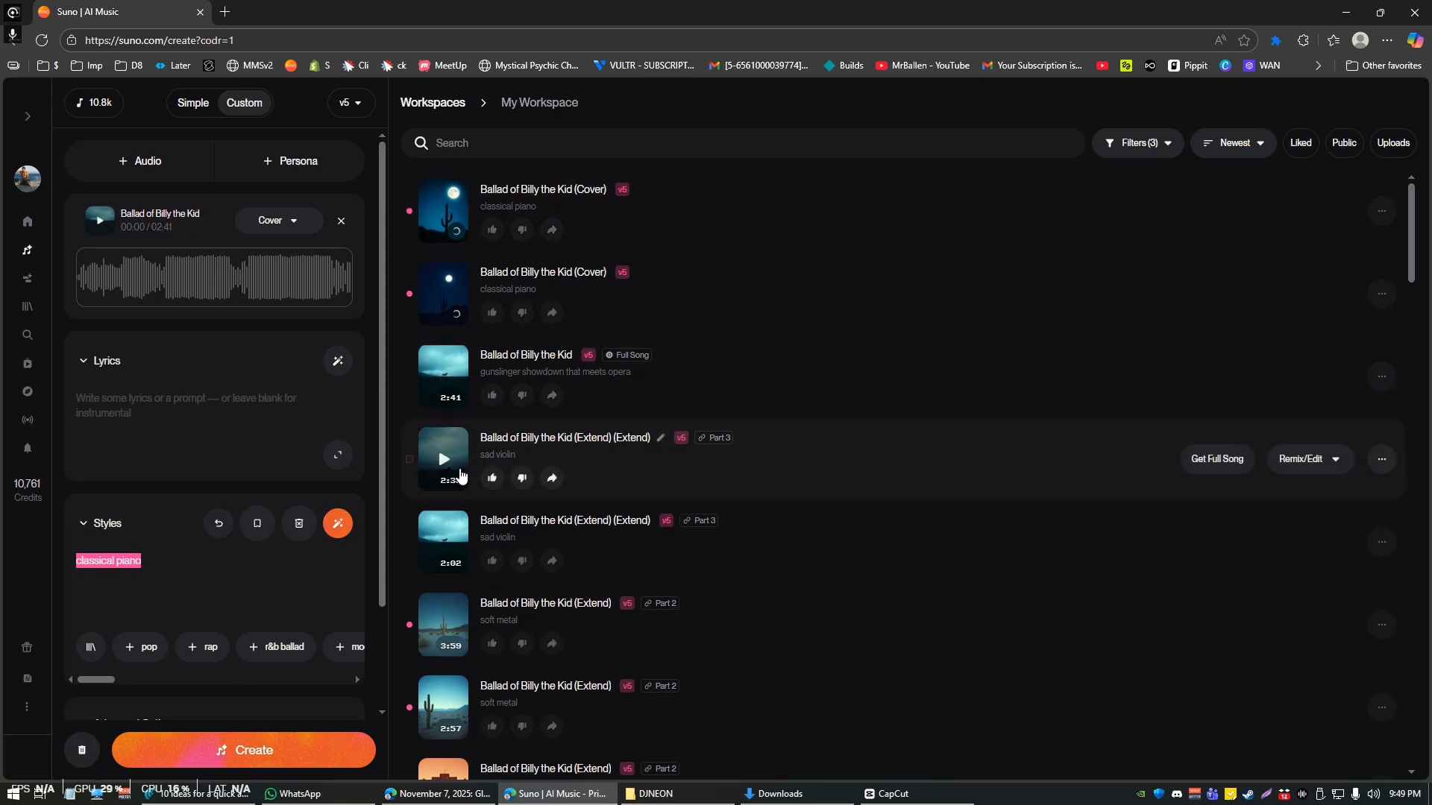
mouse_move(449, 217)
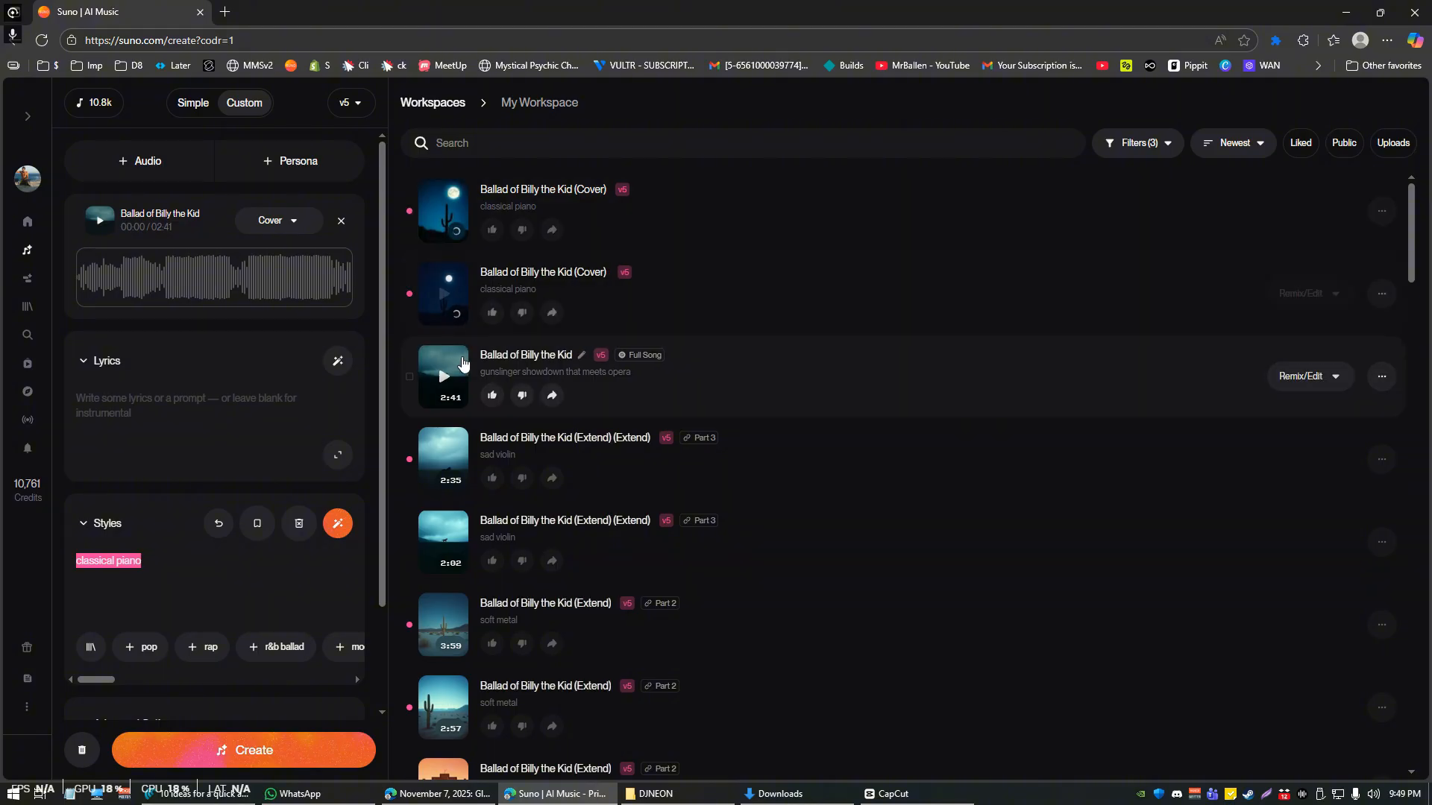
click(445, 376)
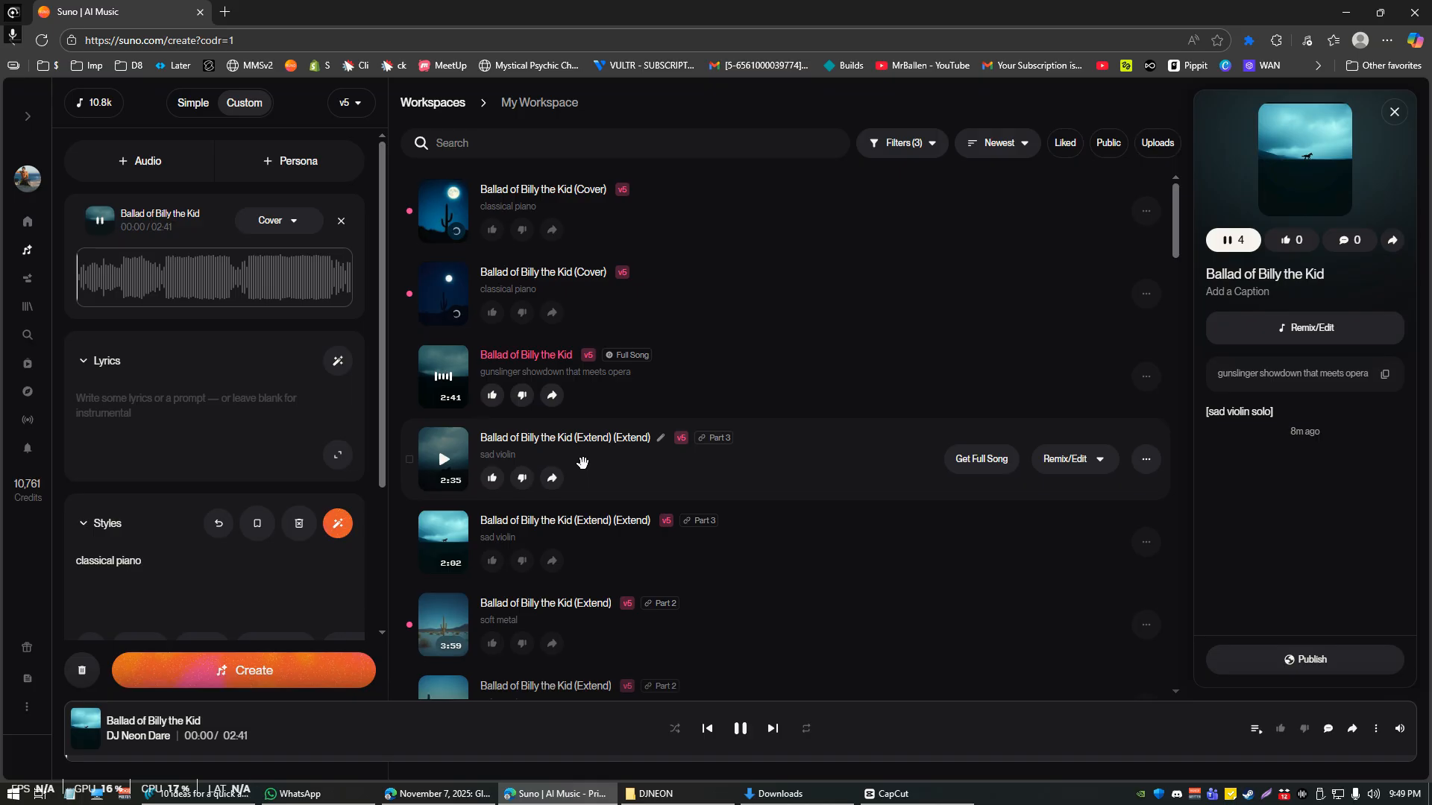
click(106, 760)
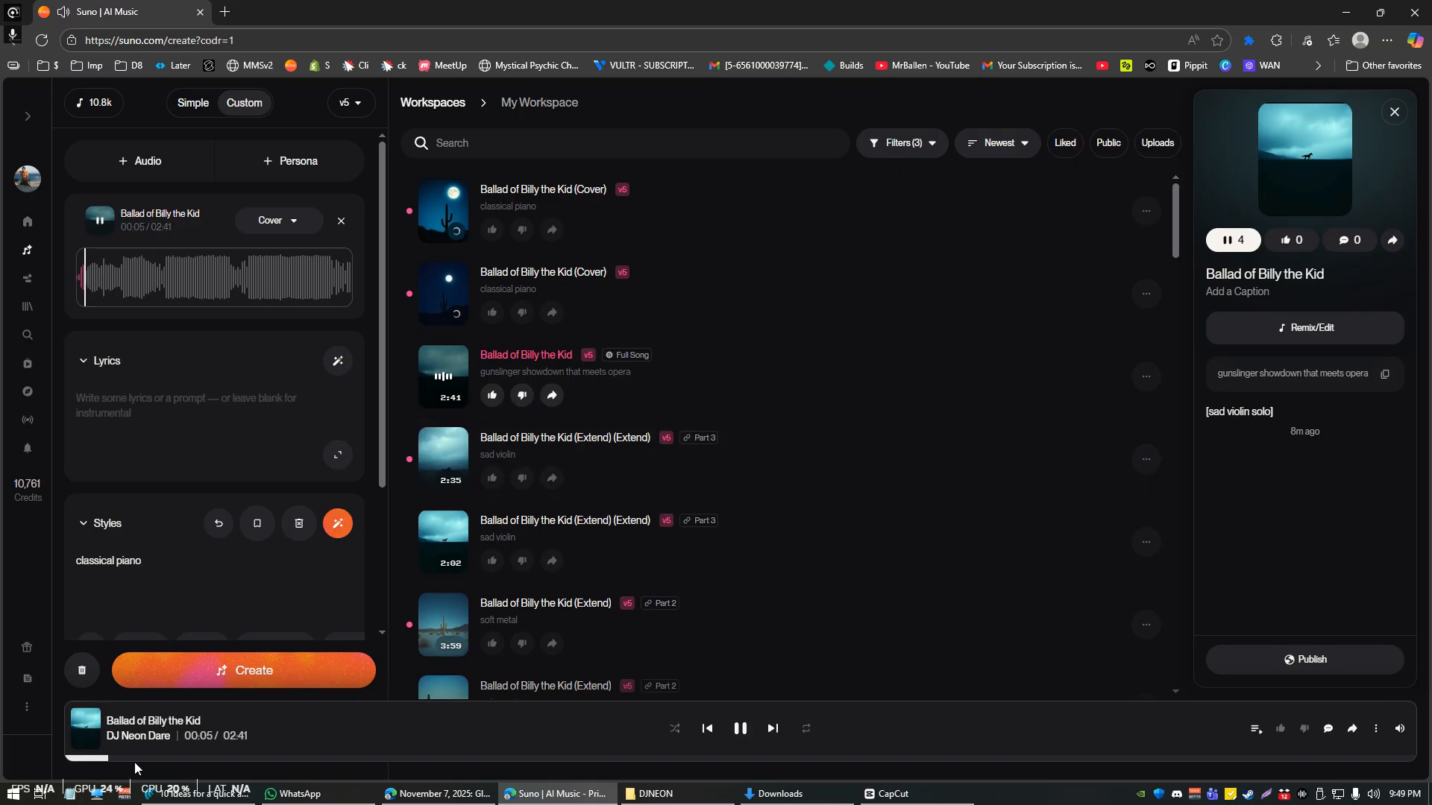
click(148, 760)
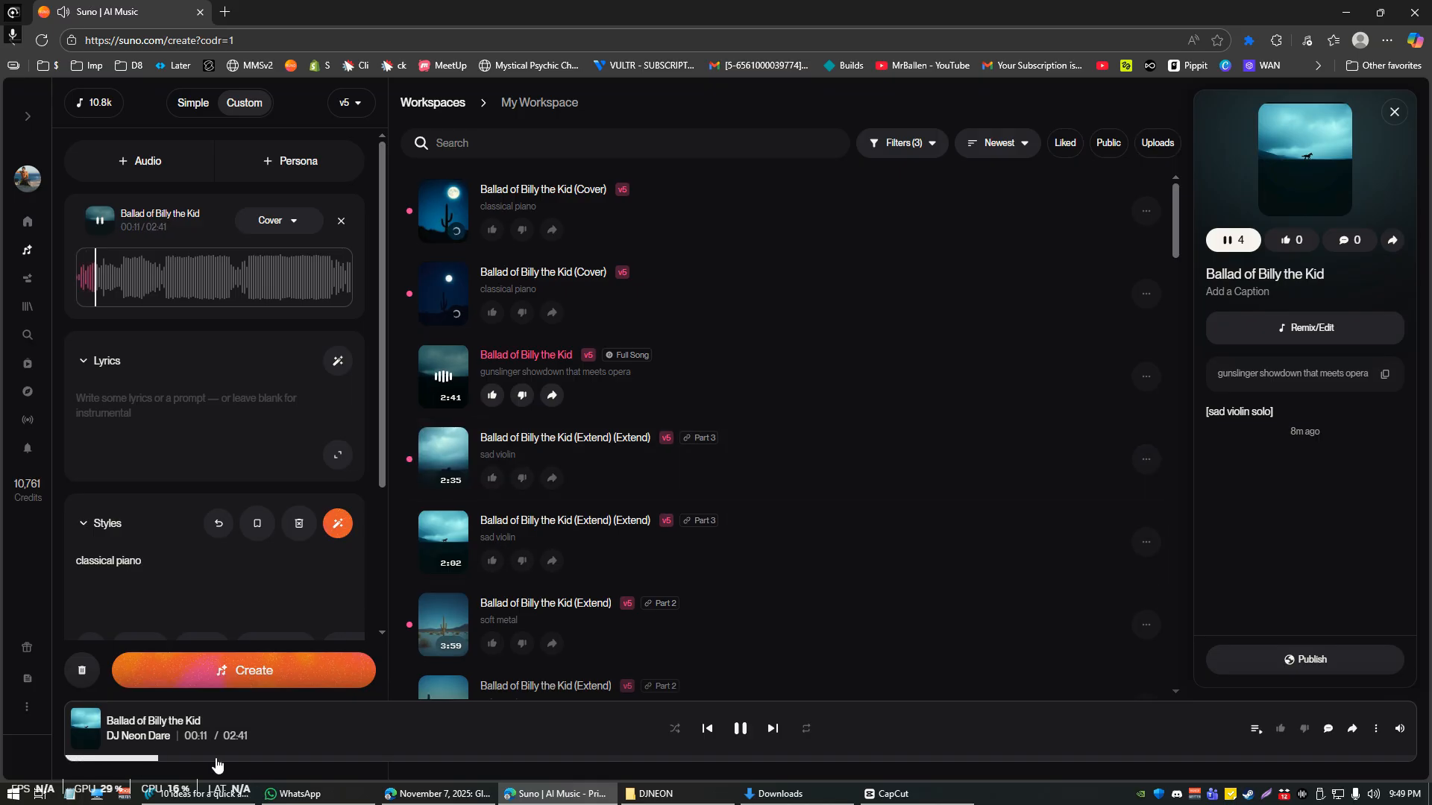
click(217, 760)
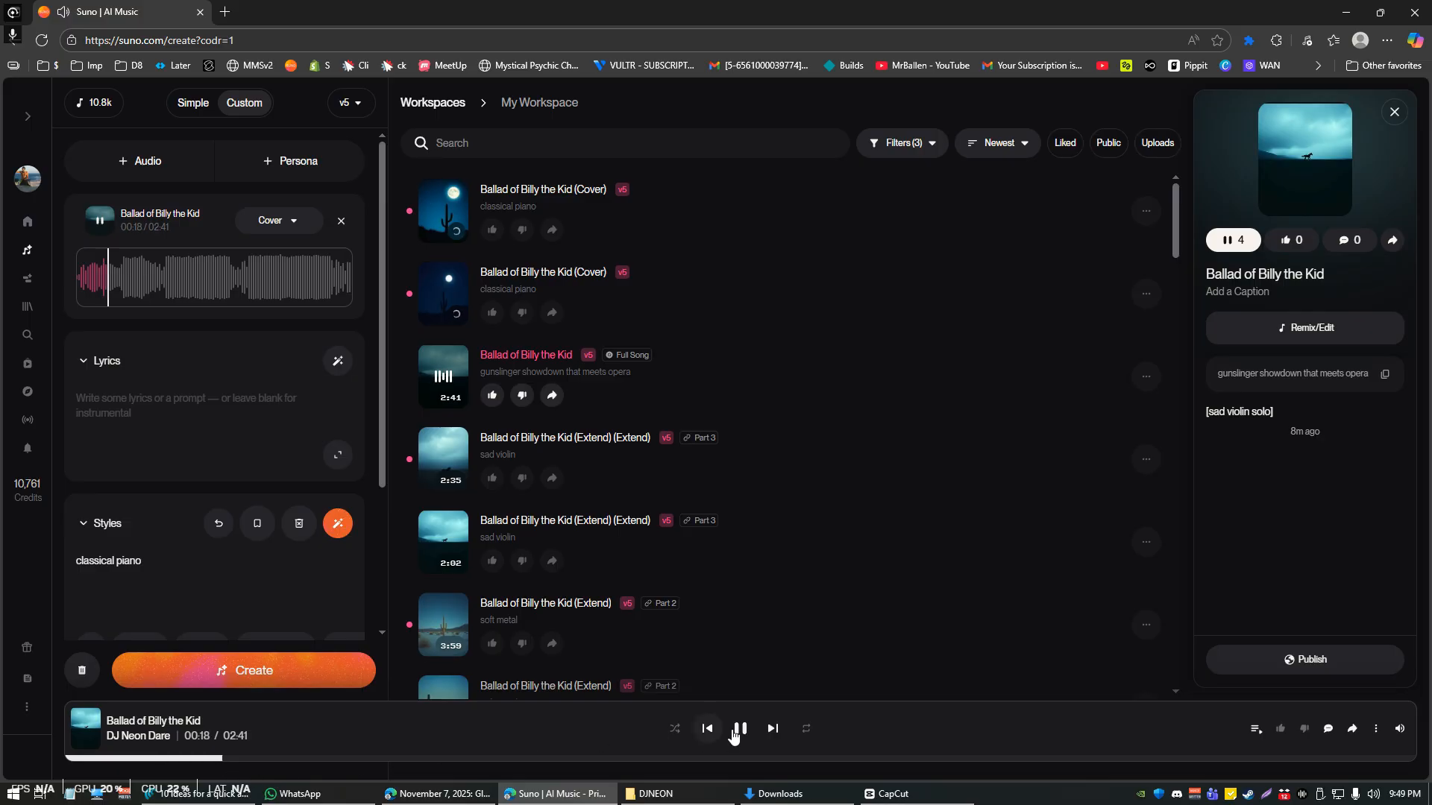
click(740, 728)
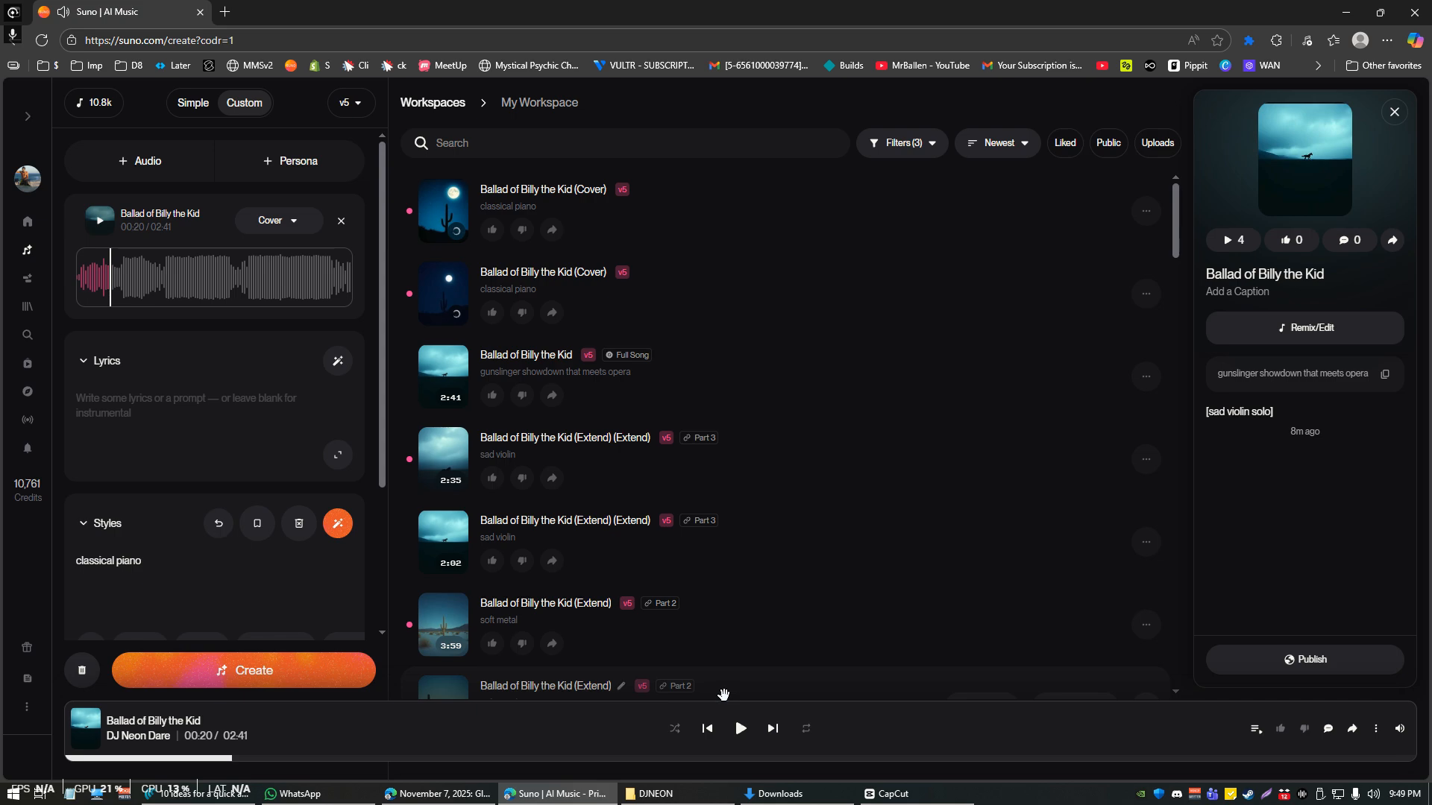
Listen to the second classical piano cover, skip ahead in it and pause at about 0:53.
click(457, 314)
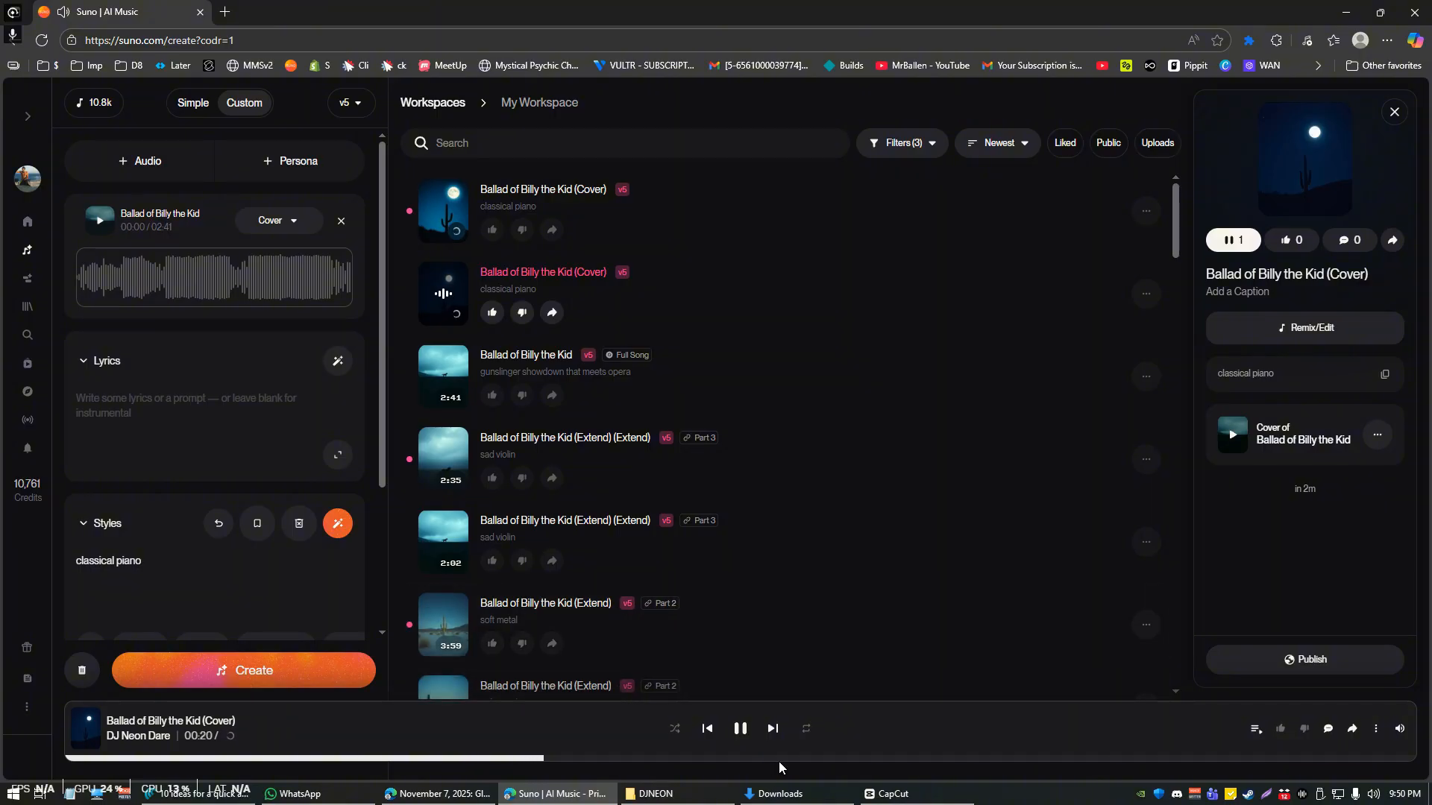
click(865, 761)
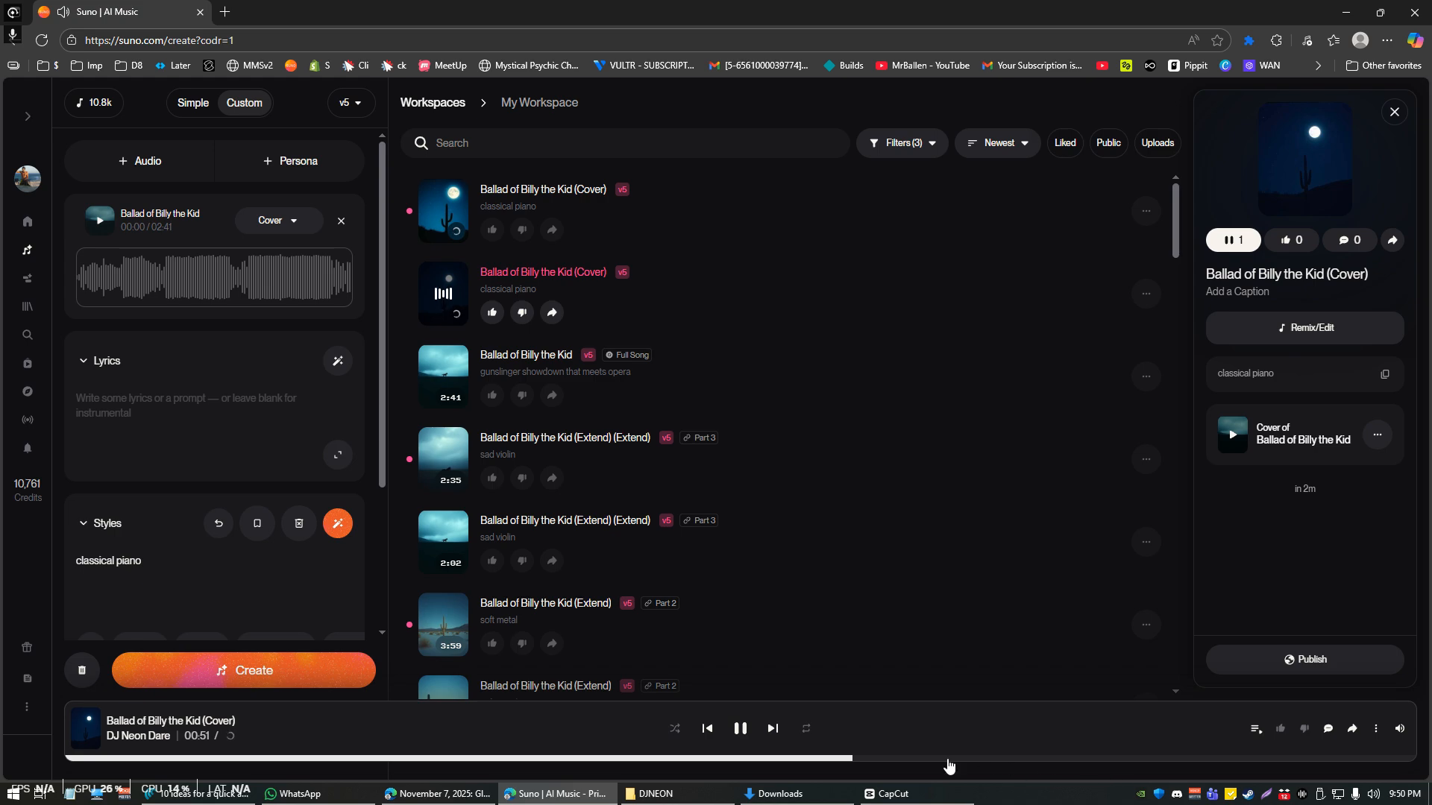
click(741, 729)
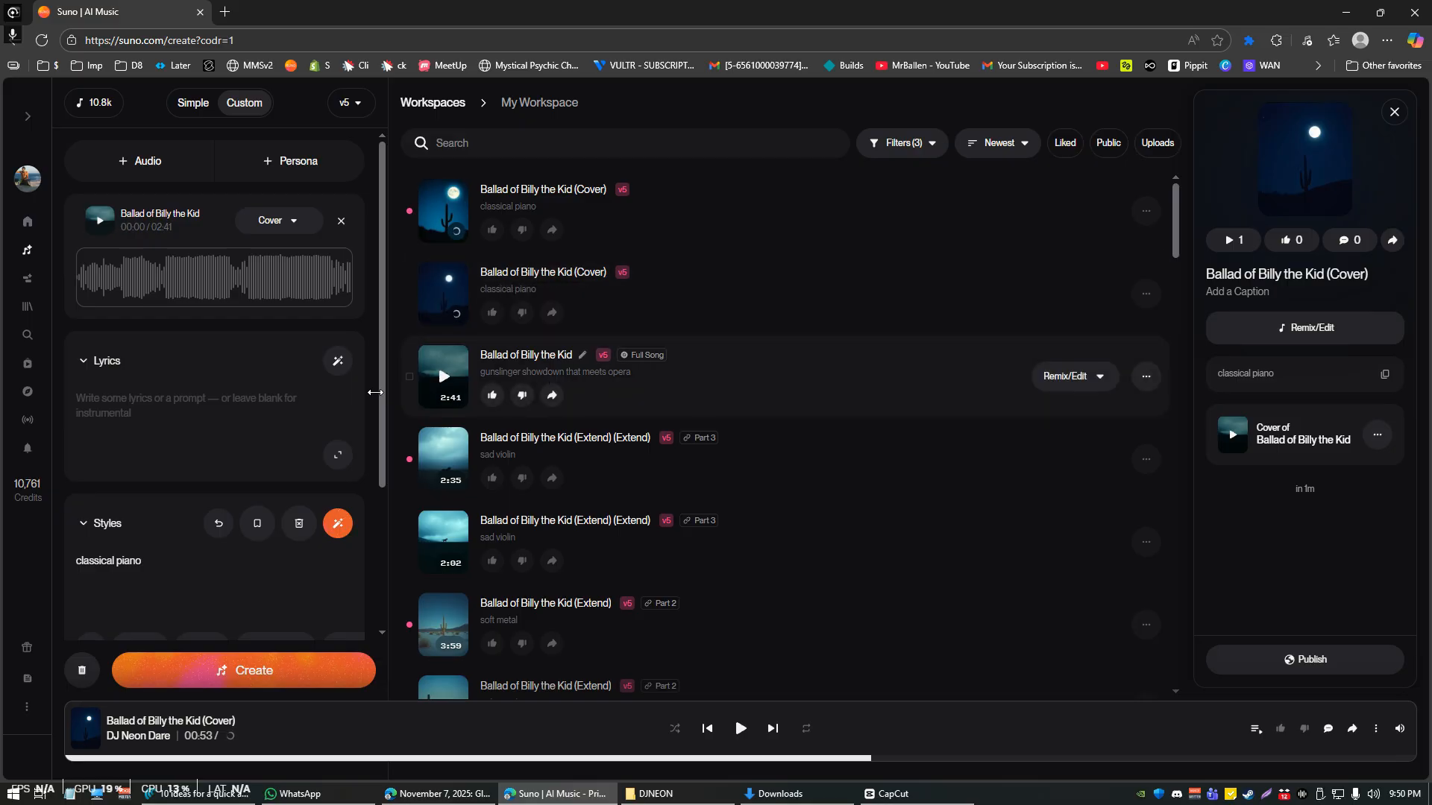
Show the modes available for the source song, then open the details of the full song "Ballad of Billy the Kid".
click(283, 229)
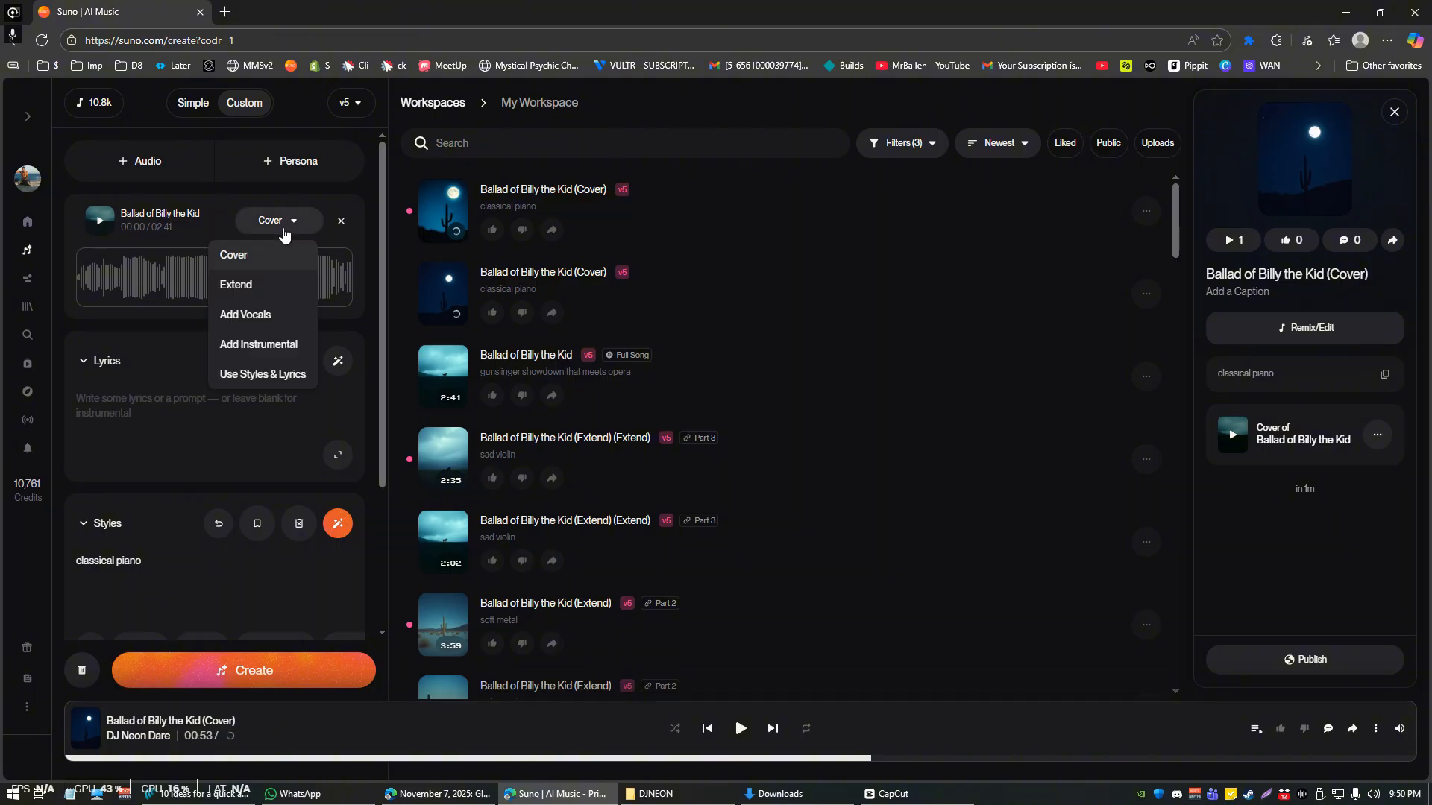
click(753, 300)
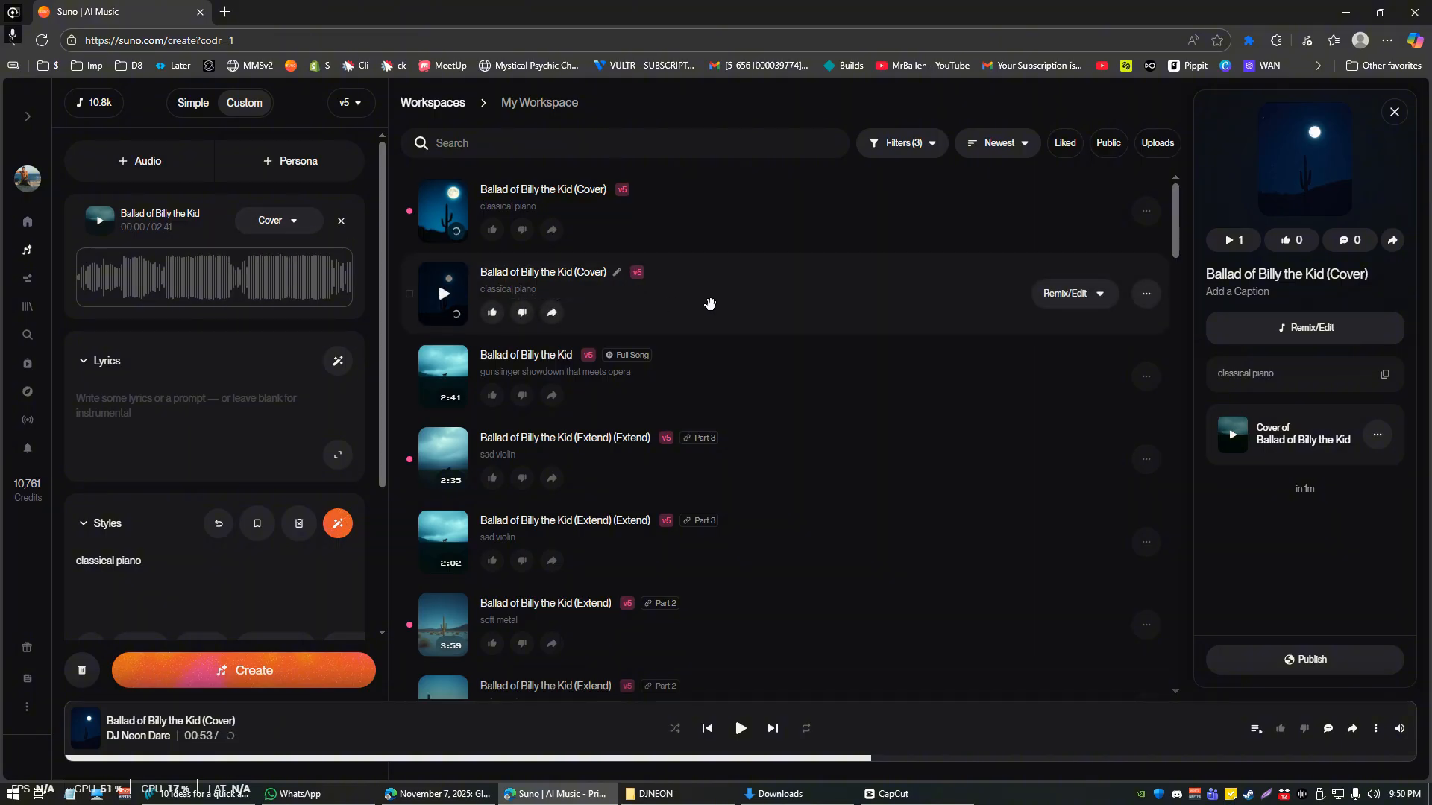
drag(722, 303, 617, 410)
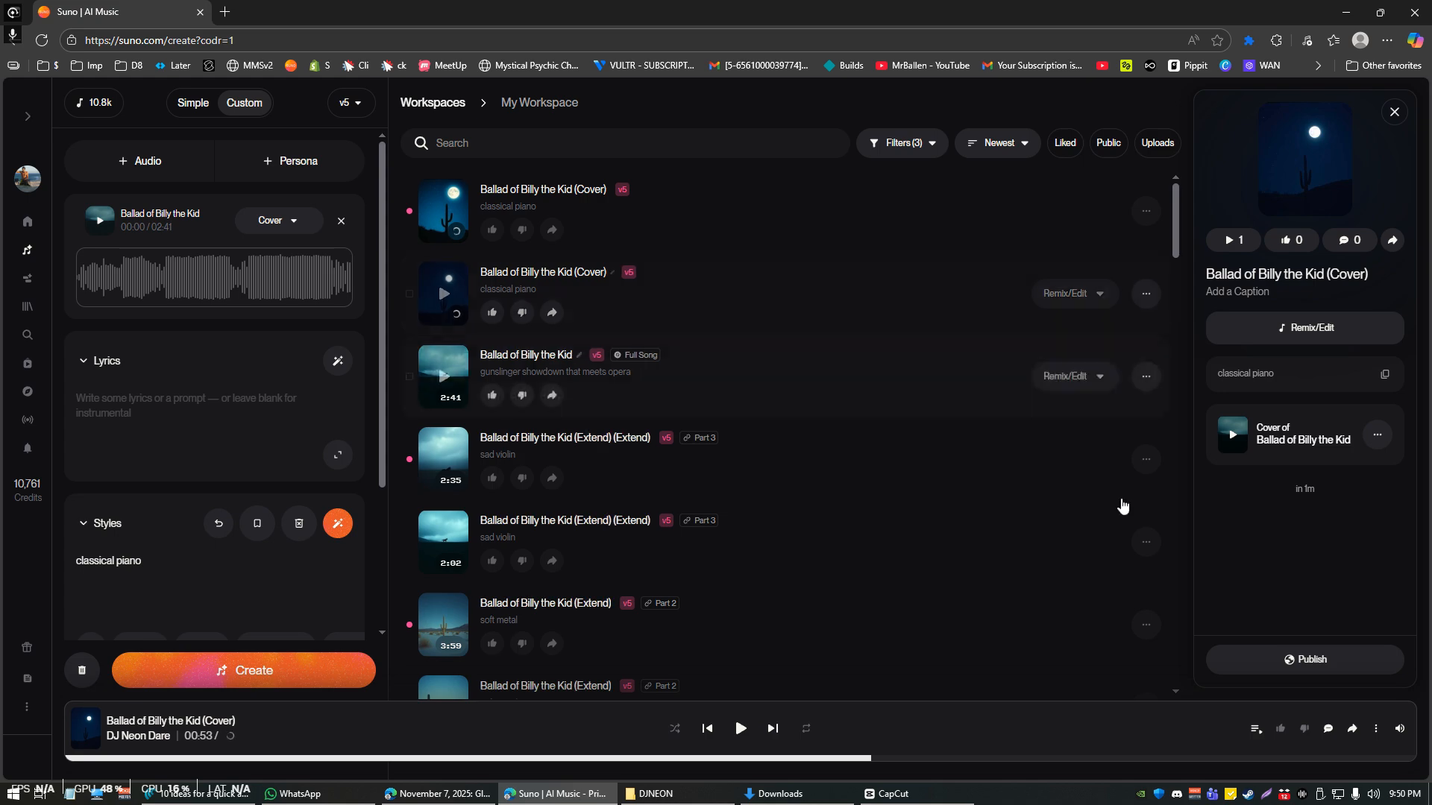
click(744, 381)
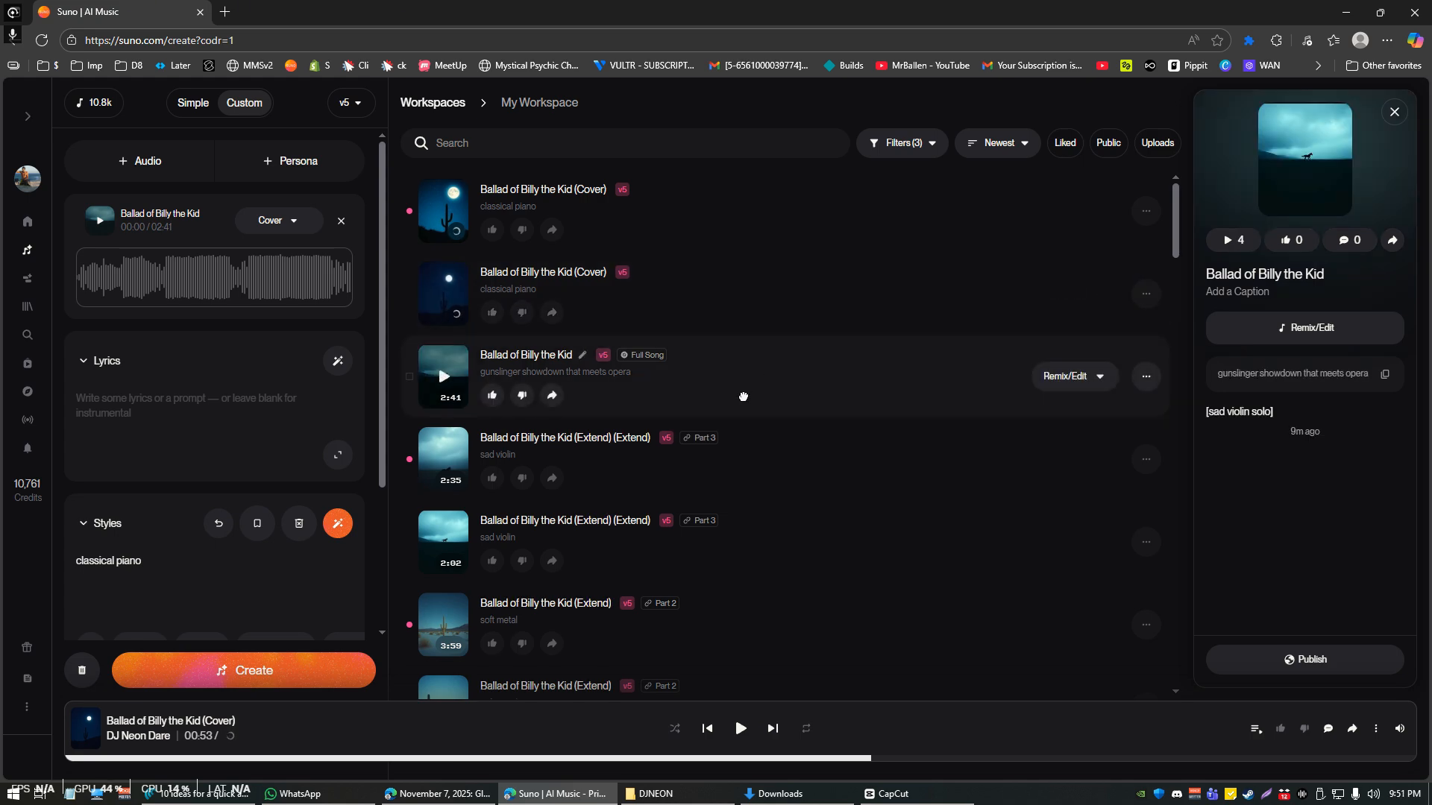
Switch the full song's source mode to Add Vocals and clear the lyrics.
drag(690, 300, 233, 385)
click(273, 220)
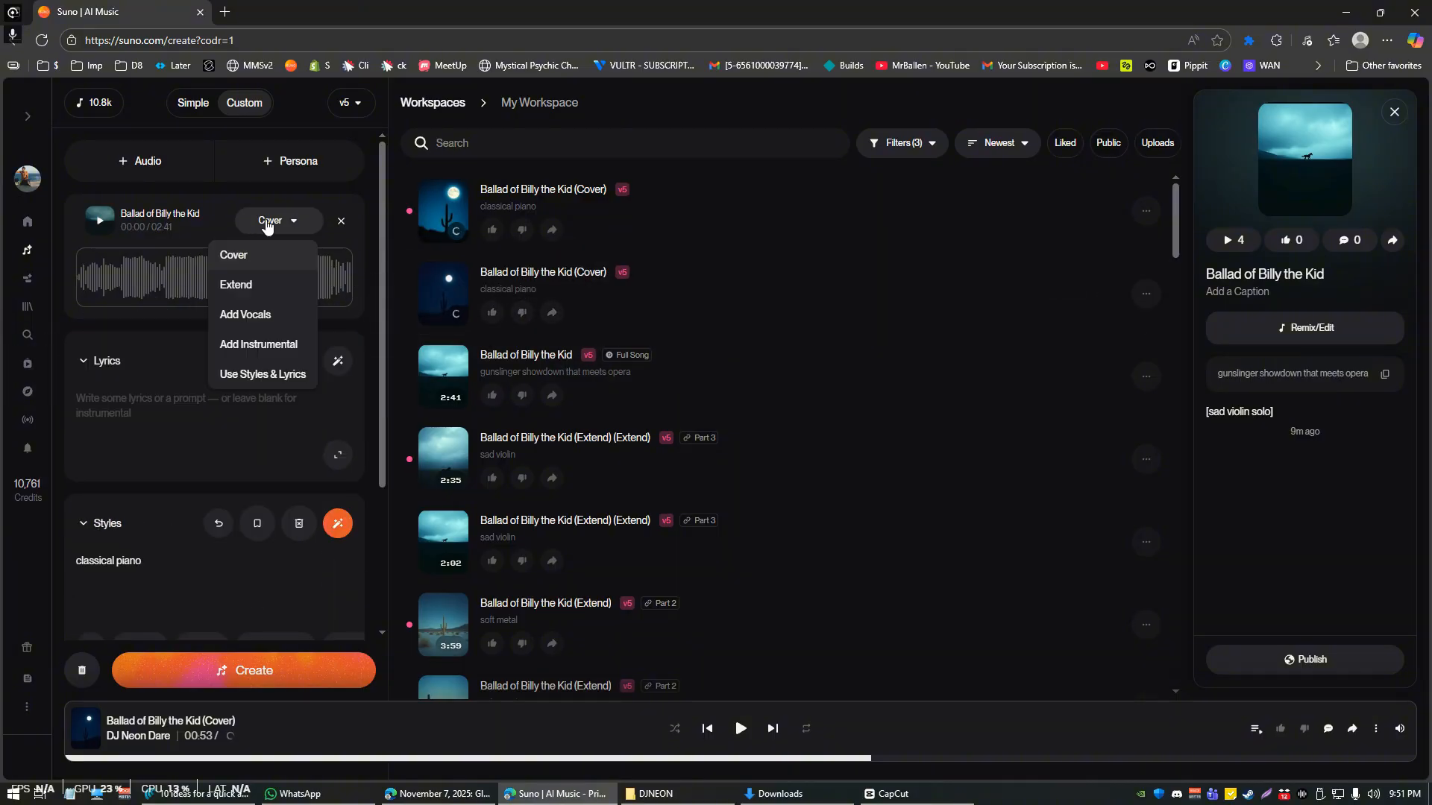
click(267, 313)
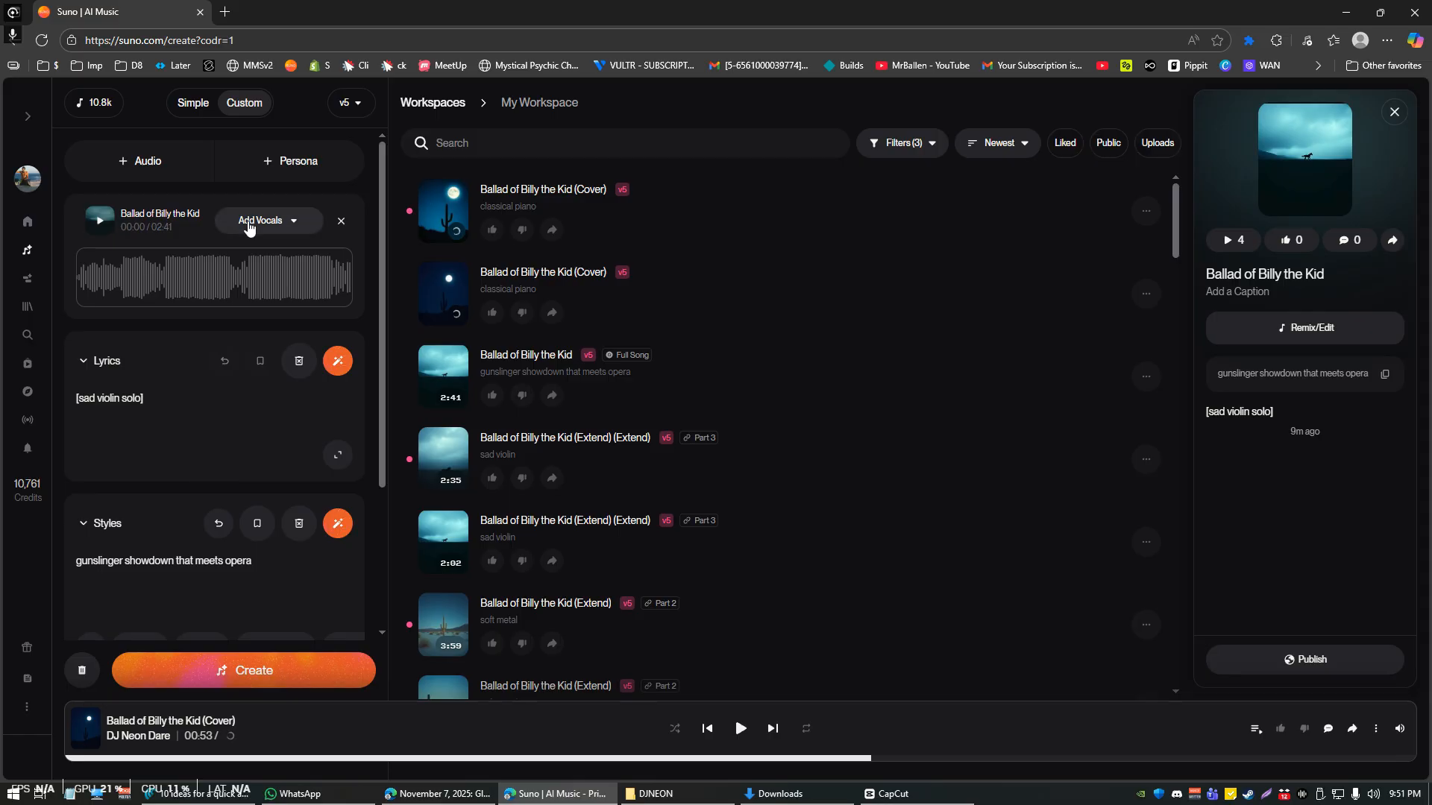
key(ctrl+a)
key(BackSpace)
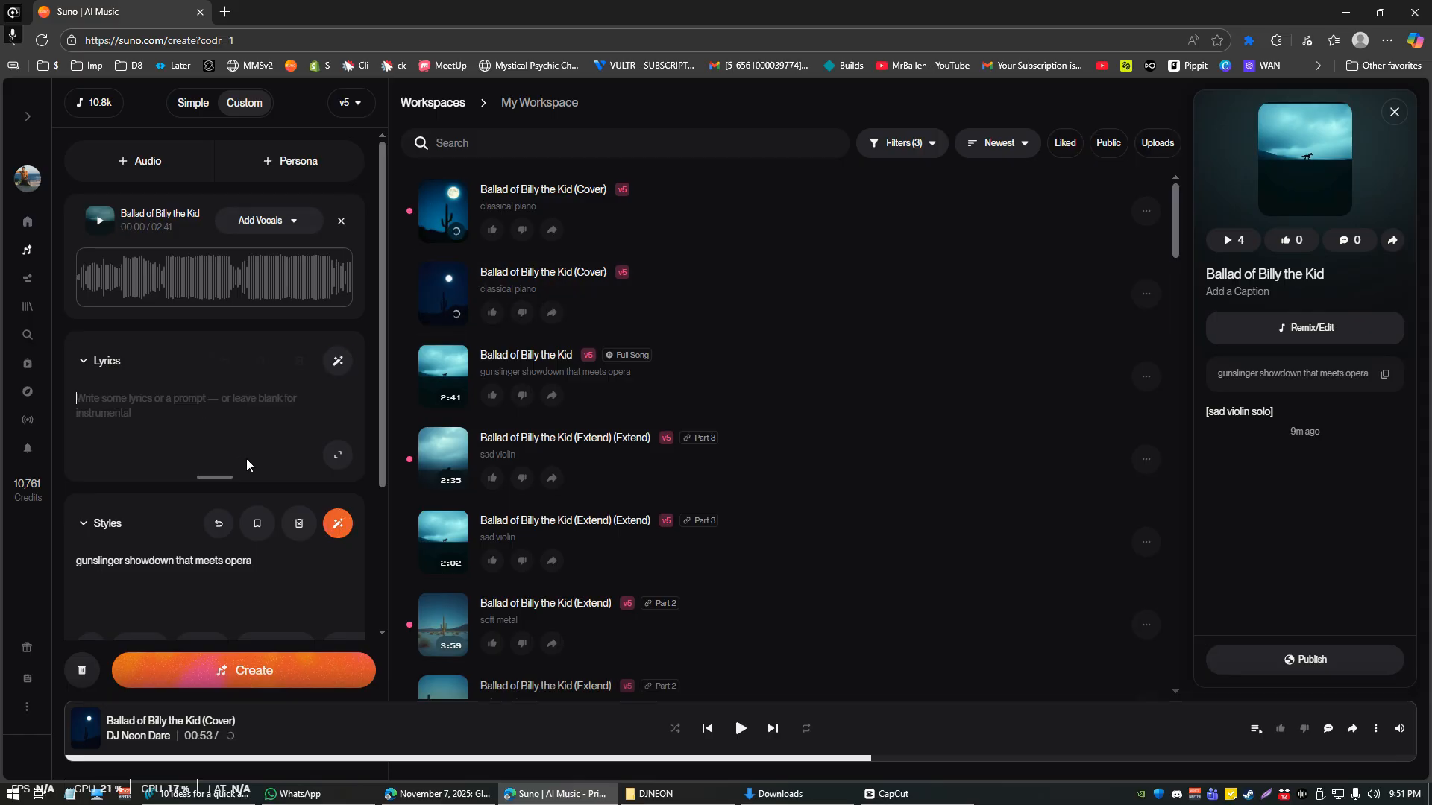
Expand the advanced options and look through them and the lyrics-writing choices.
scroll(253, 478, down, 3)
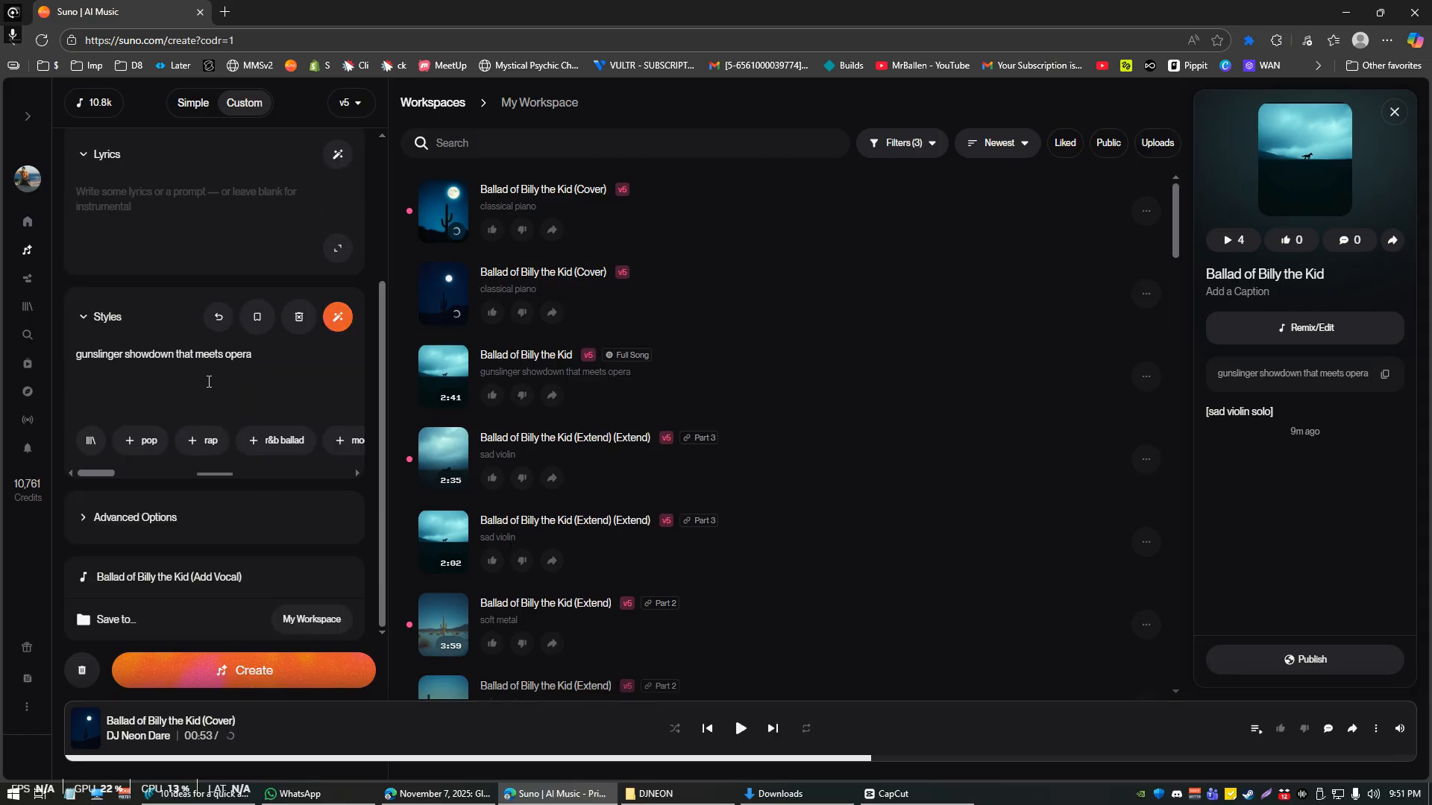
click(169, 522)
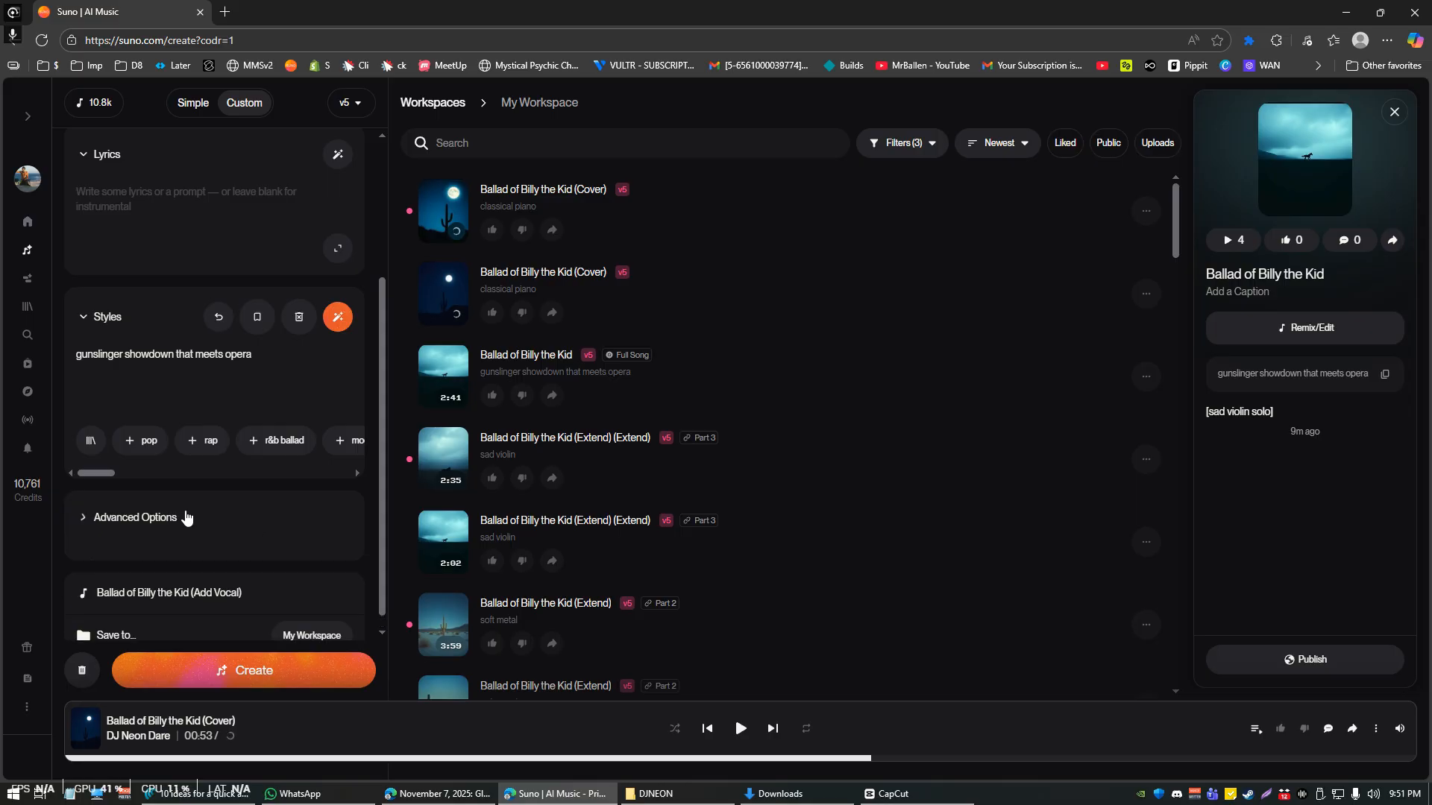
scroll(224, 552, down, 4)
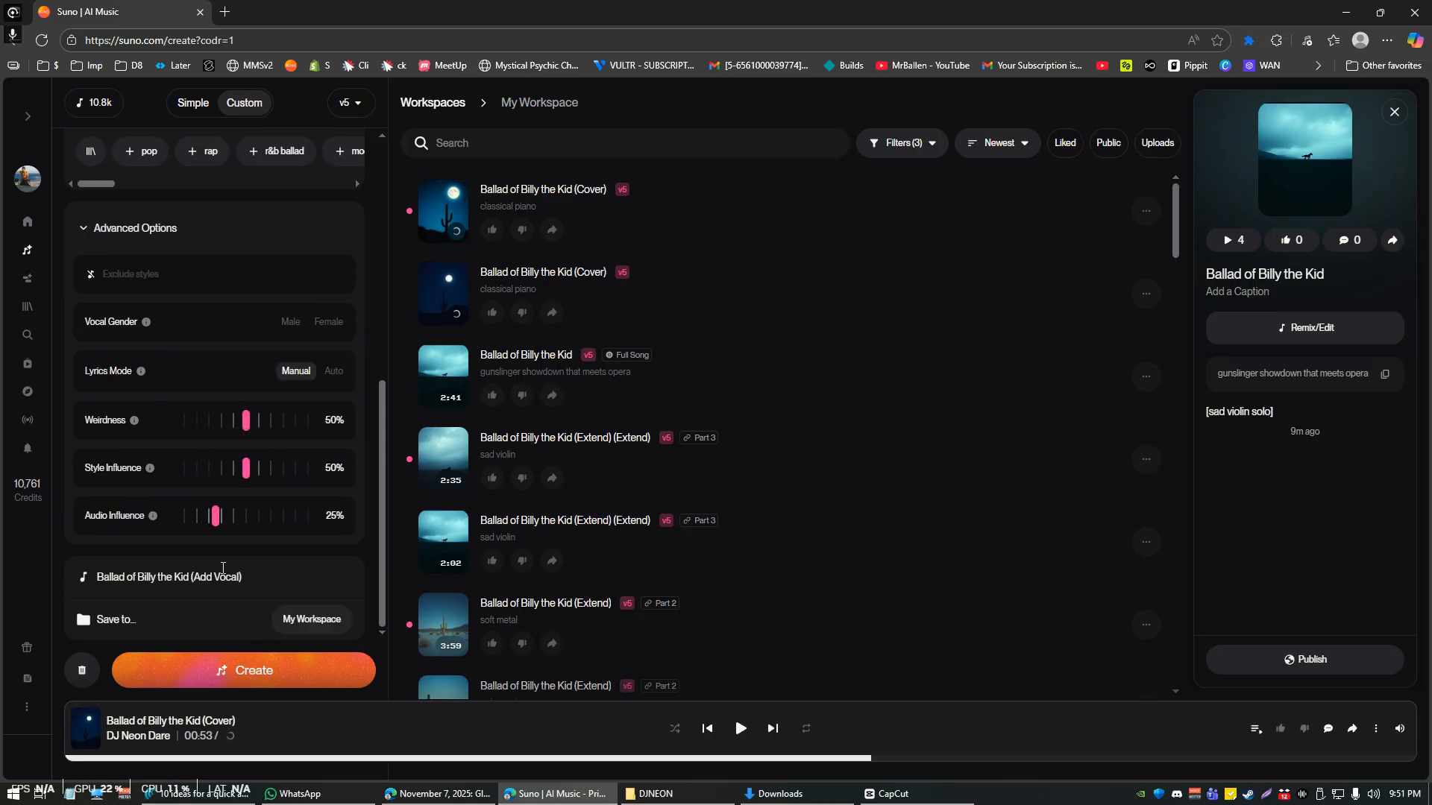
scroll(222, 568, up, 6)
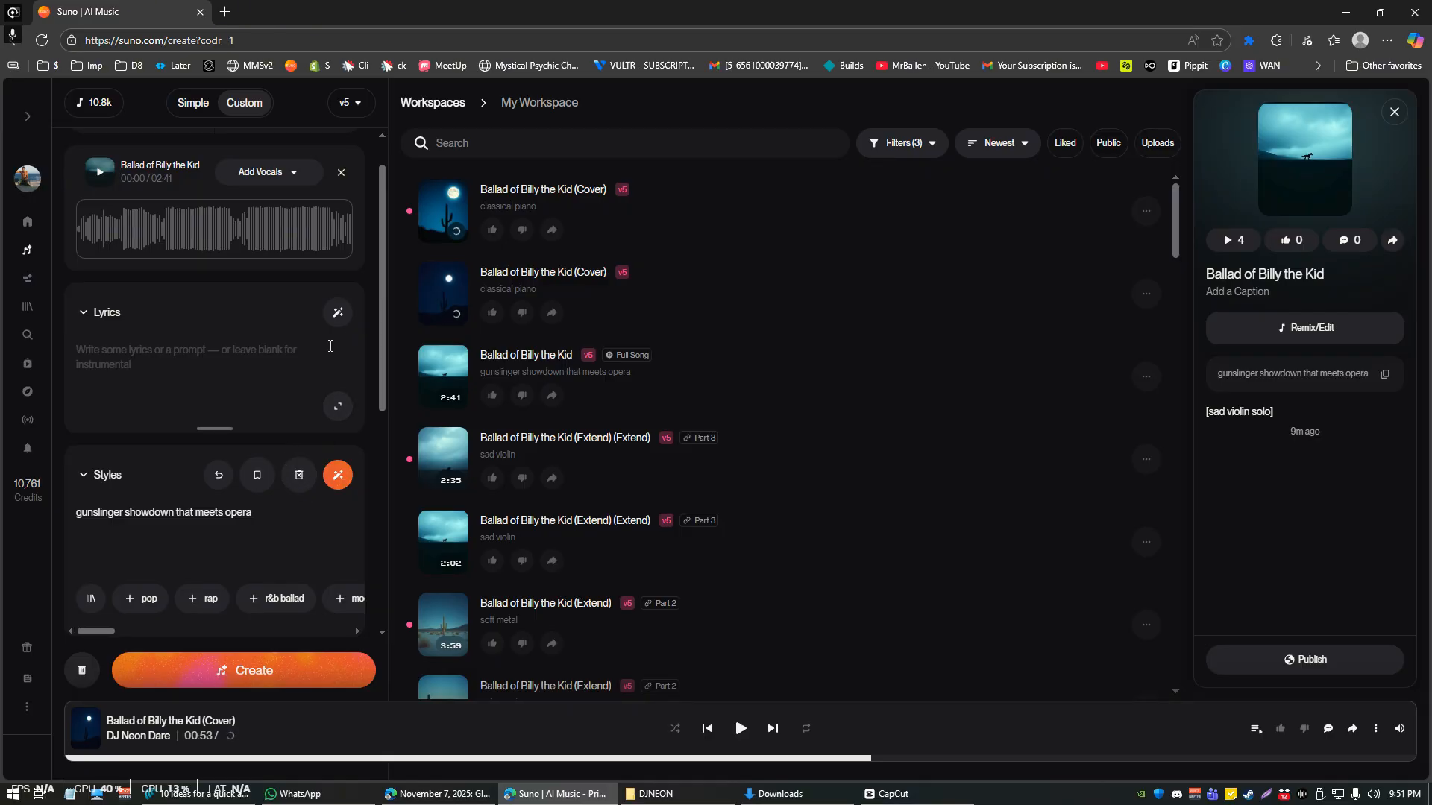
click(339, 314)
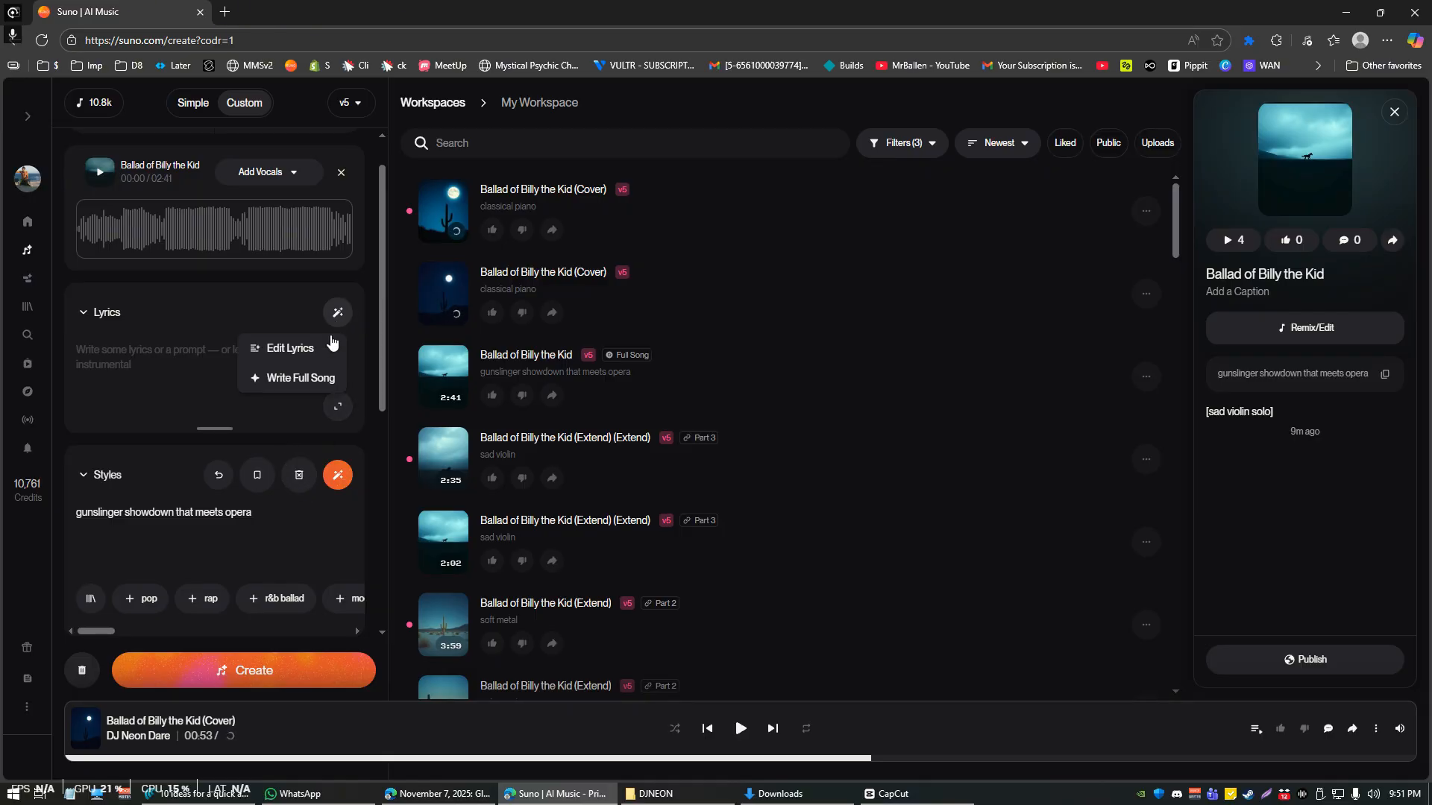
scroll(243, 494, down, 3)
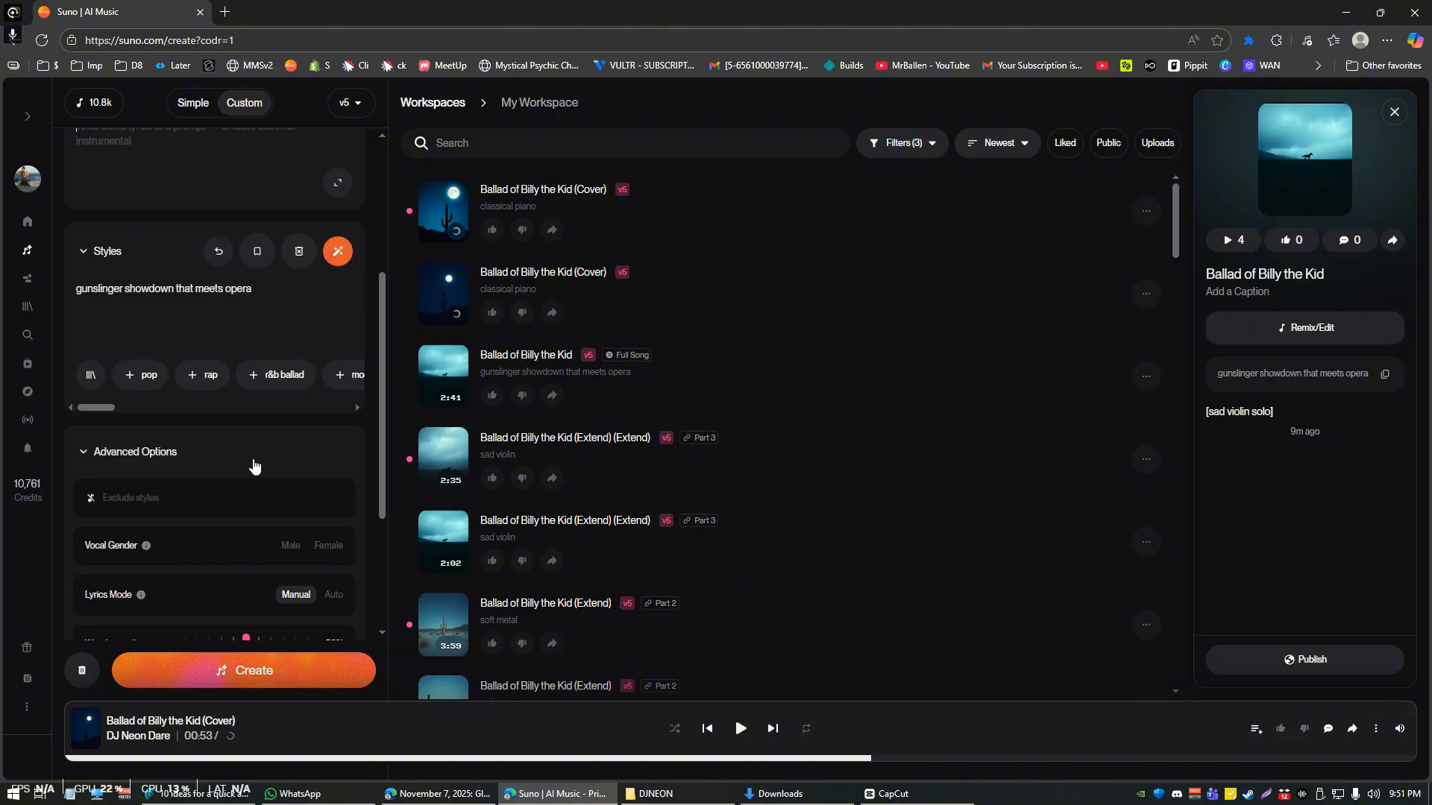
Remove the full song as source and load the 3:26 classical piano cover as the Cover source.
scroll(246, 426, up, 4)
click(341, 223)
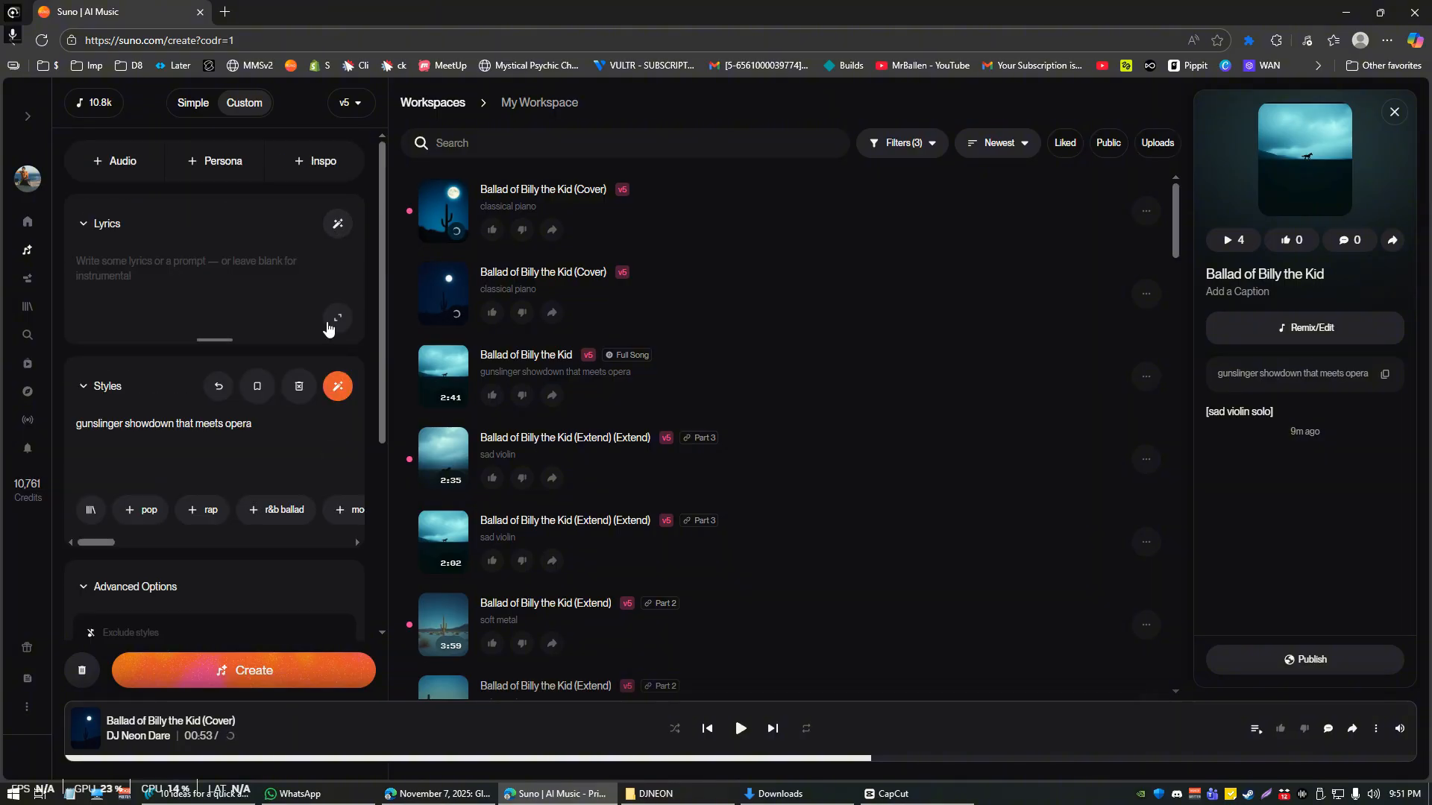
scroll(288, 447, down, 5)
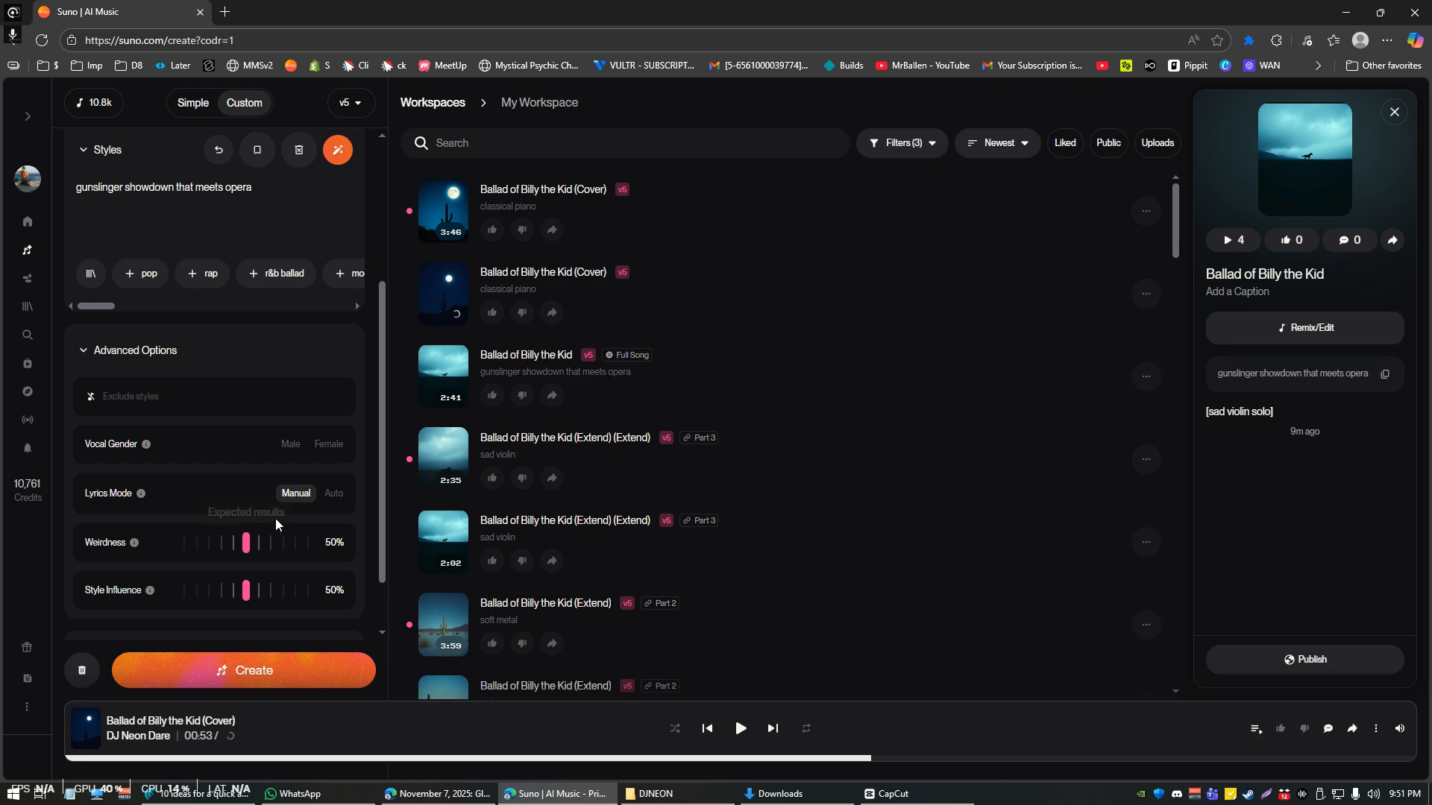
scroll(298, 418, up, 3)
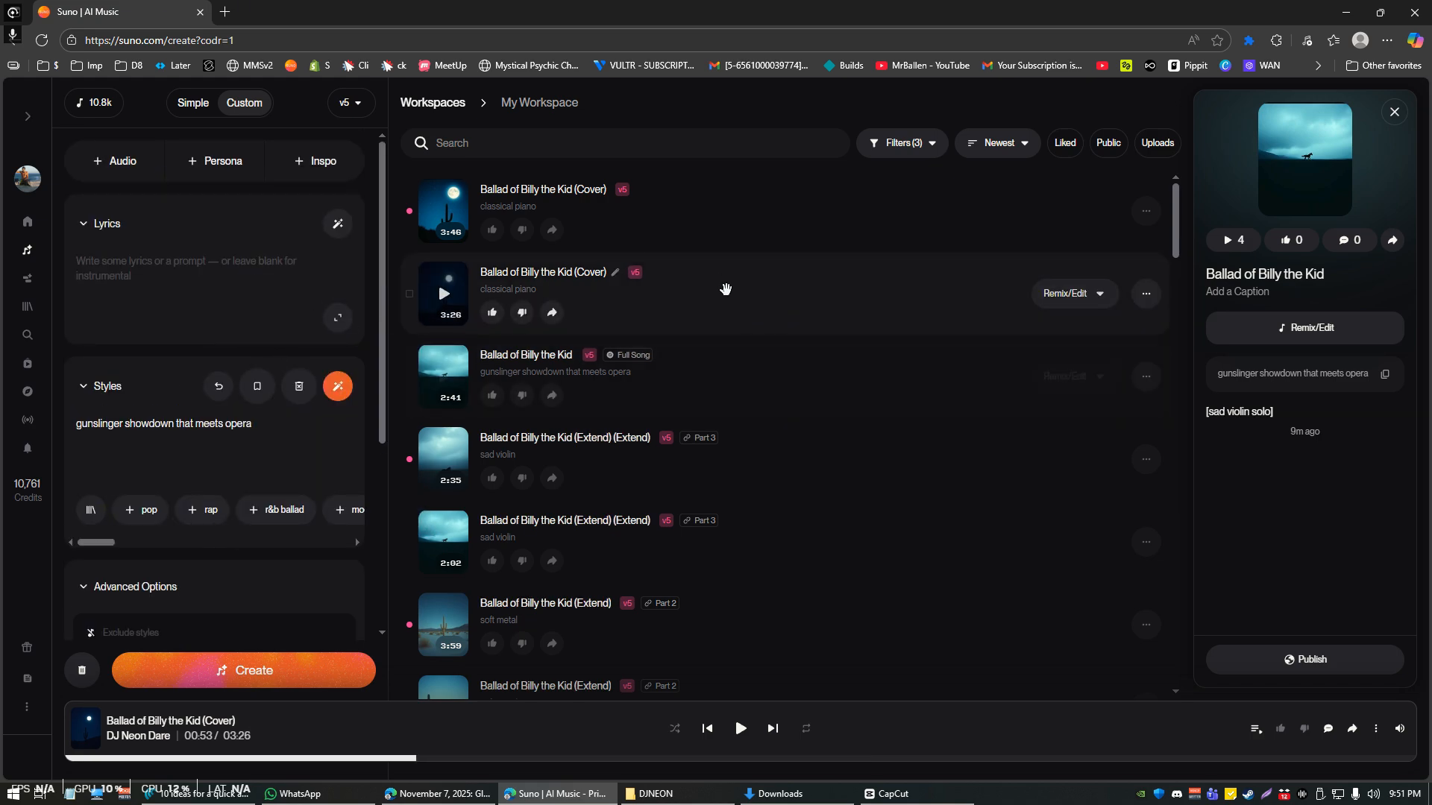
double_click(725, 291)
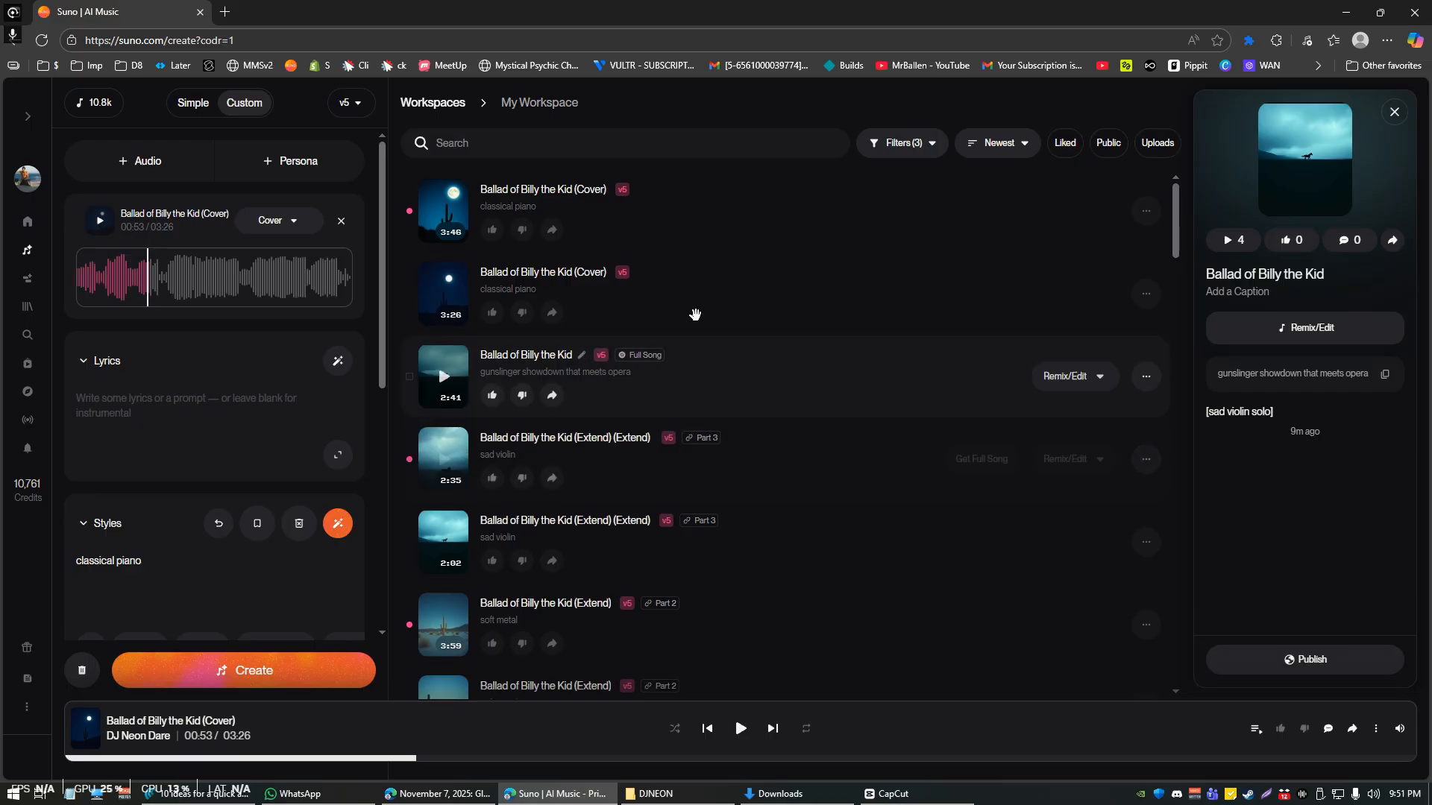
drag(693, 307, 240, 381)
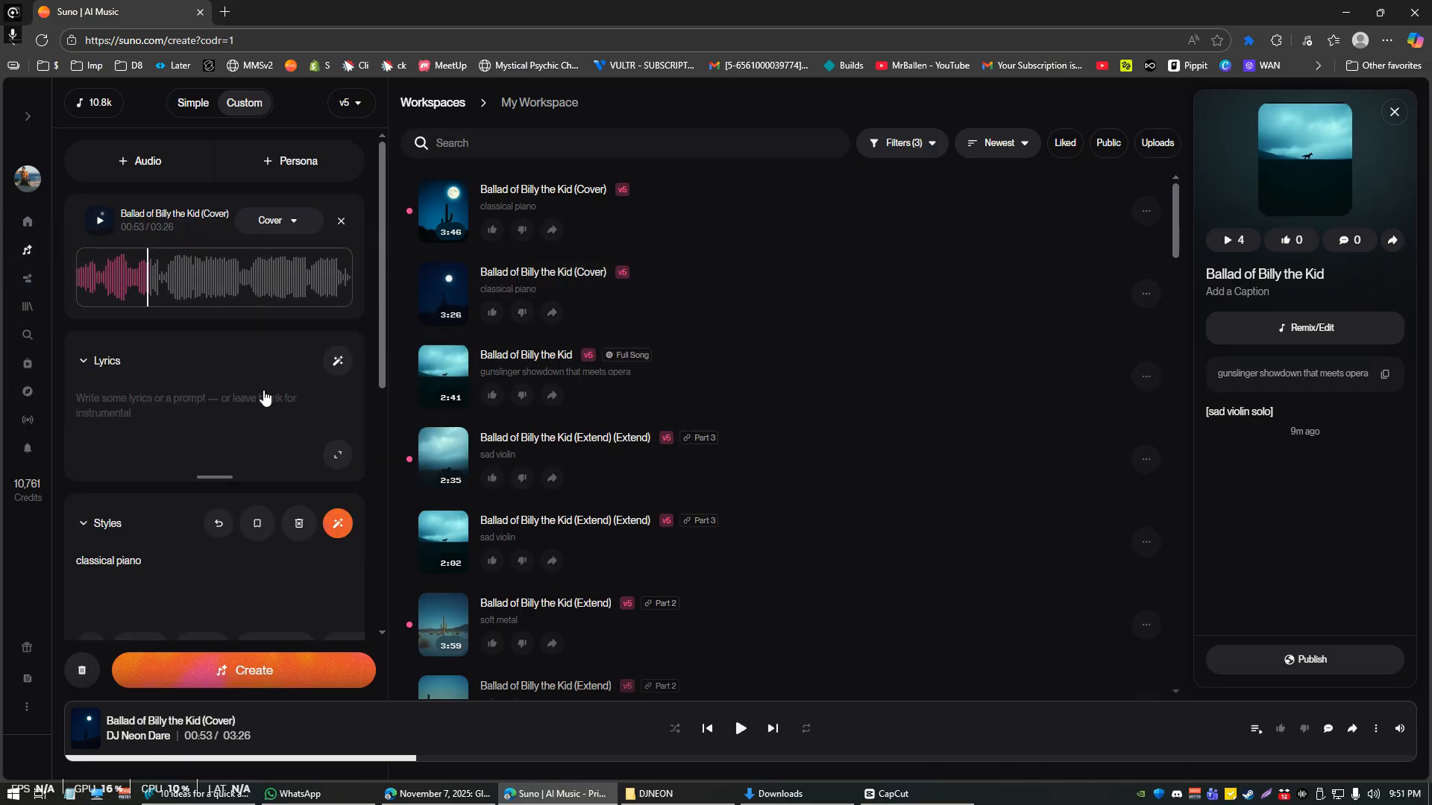
Set the lyrics mode to Auto, describe the lyrics as "billy the kid" and create the cover.
scroll(193, 448, down, 6)
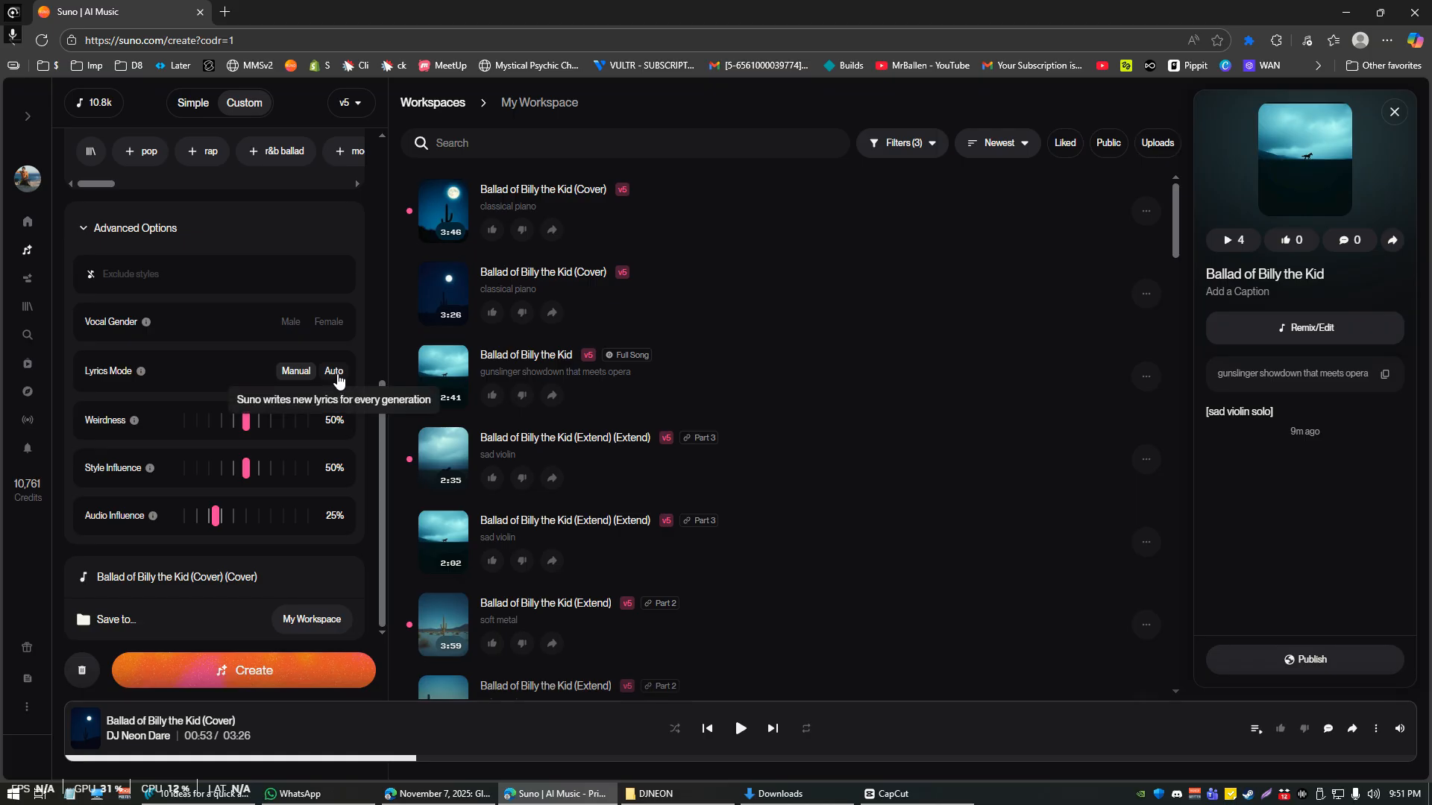
click(334, 371)
scroll(249, 406, up, 2)
scroll(187, 227, up, 2)
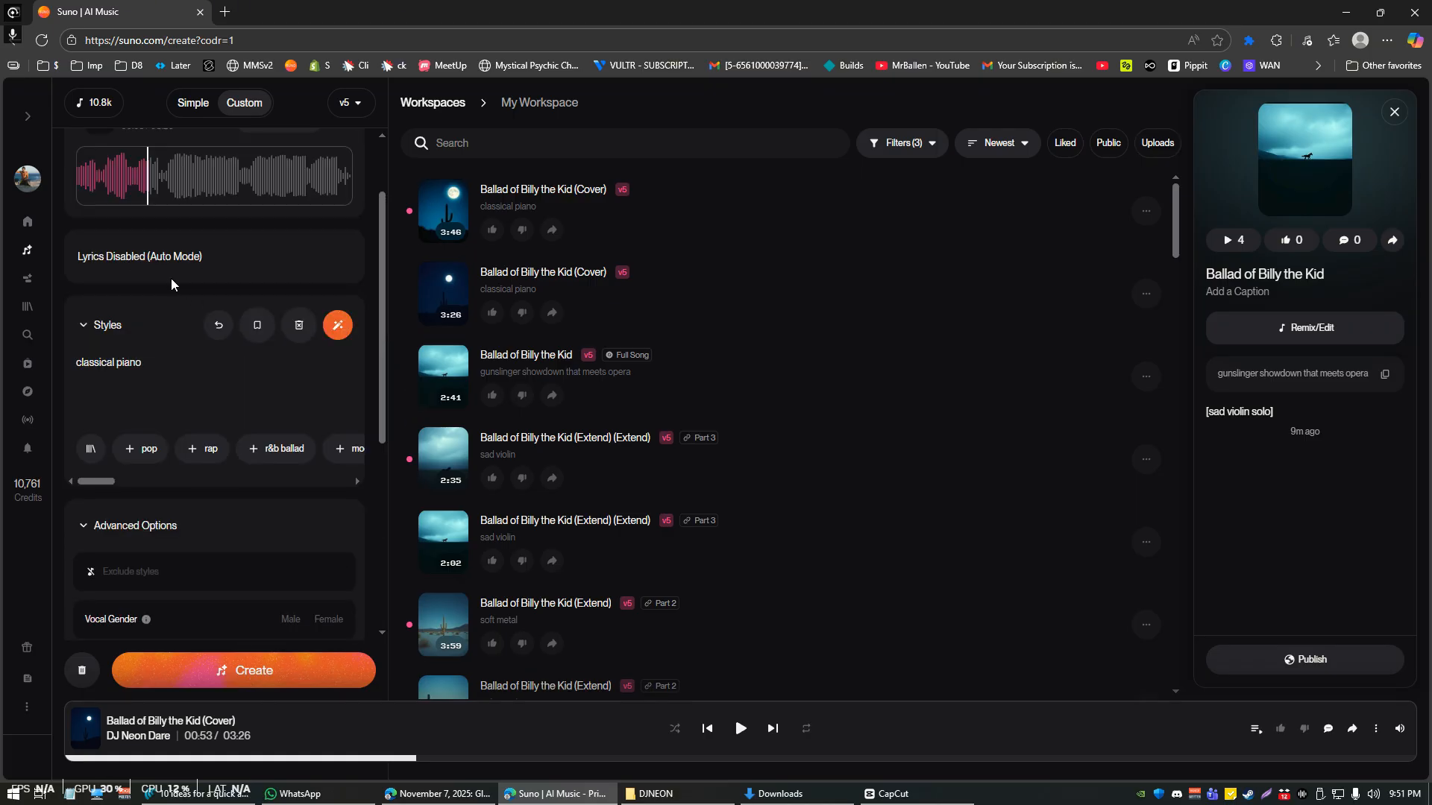
scroll(192, 410, down, 5)
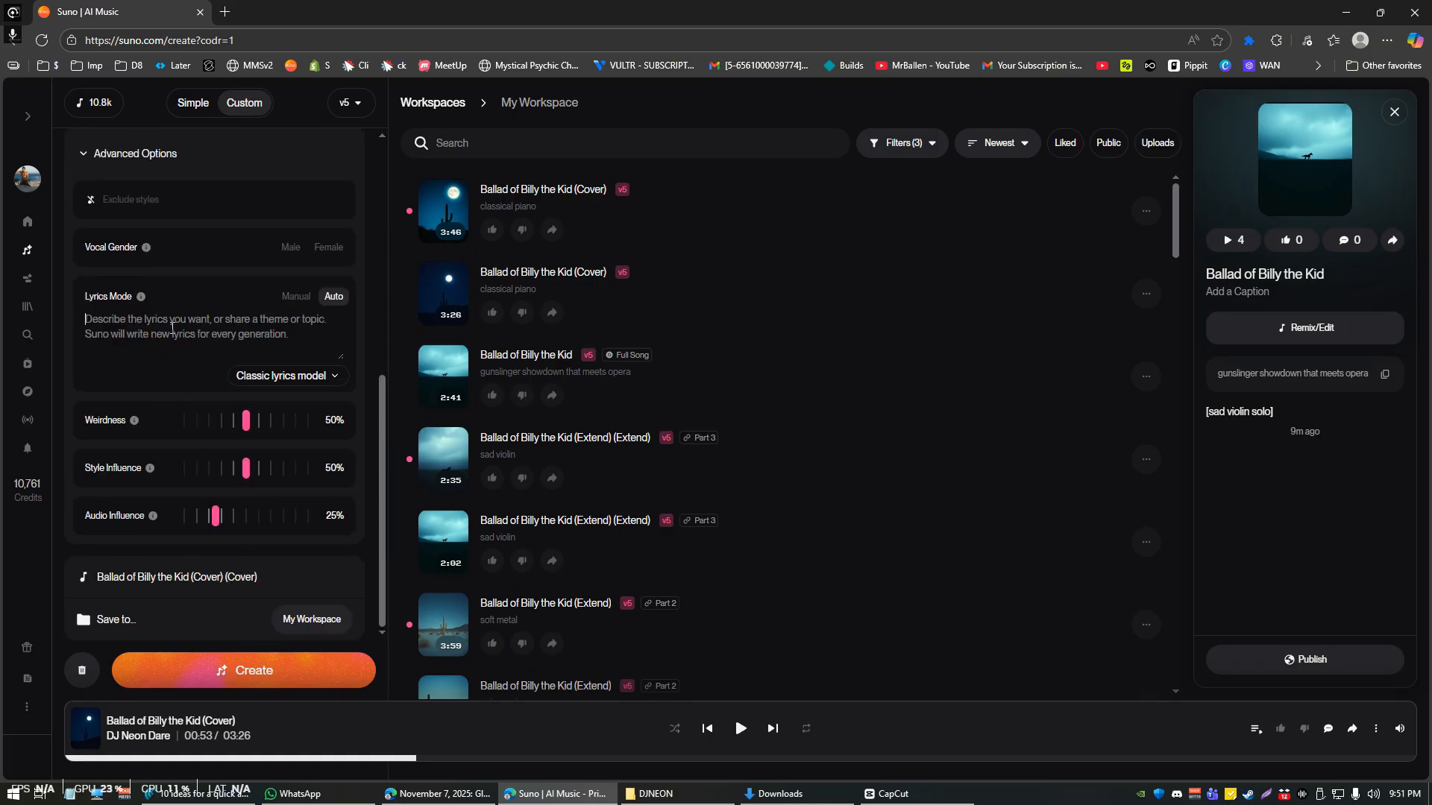
text(bil)
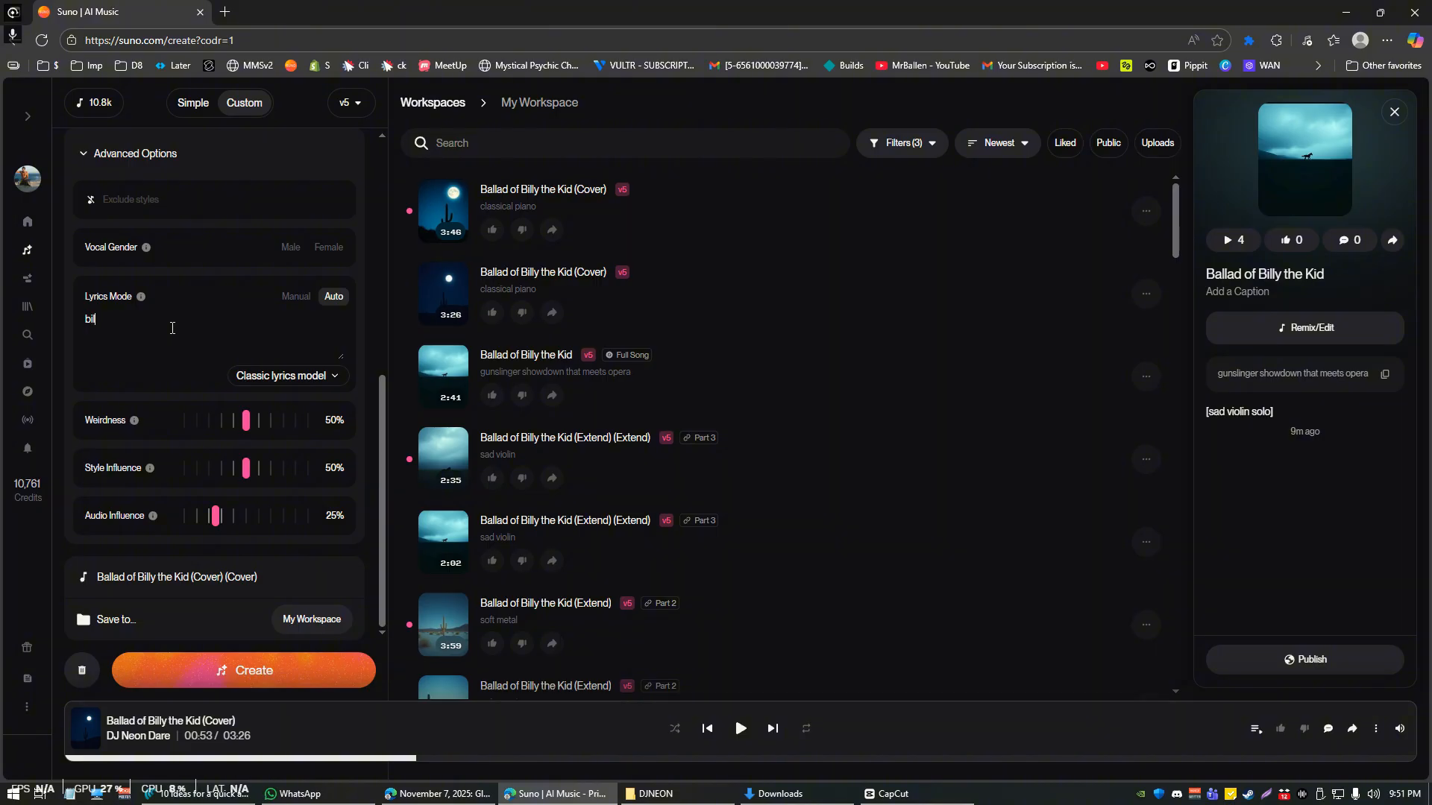
text(ly the kid)
scroll(221, 337, up, 2)
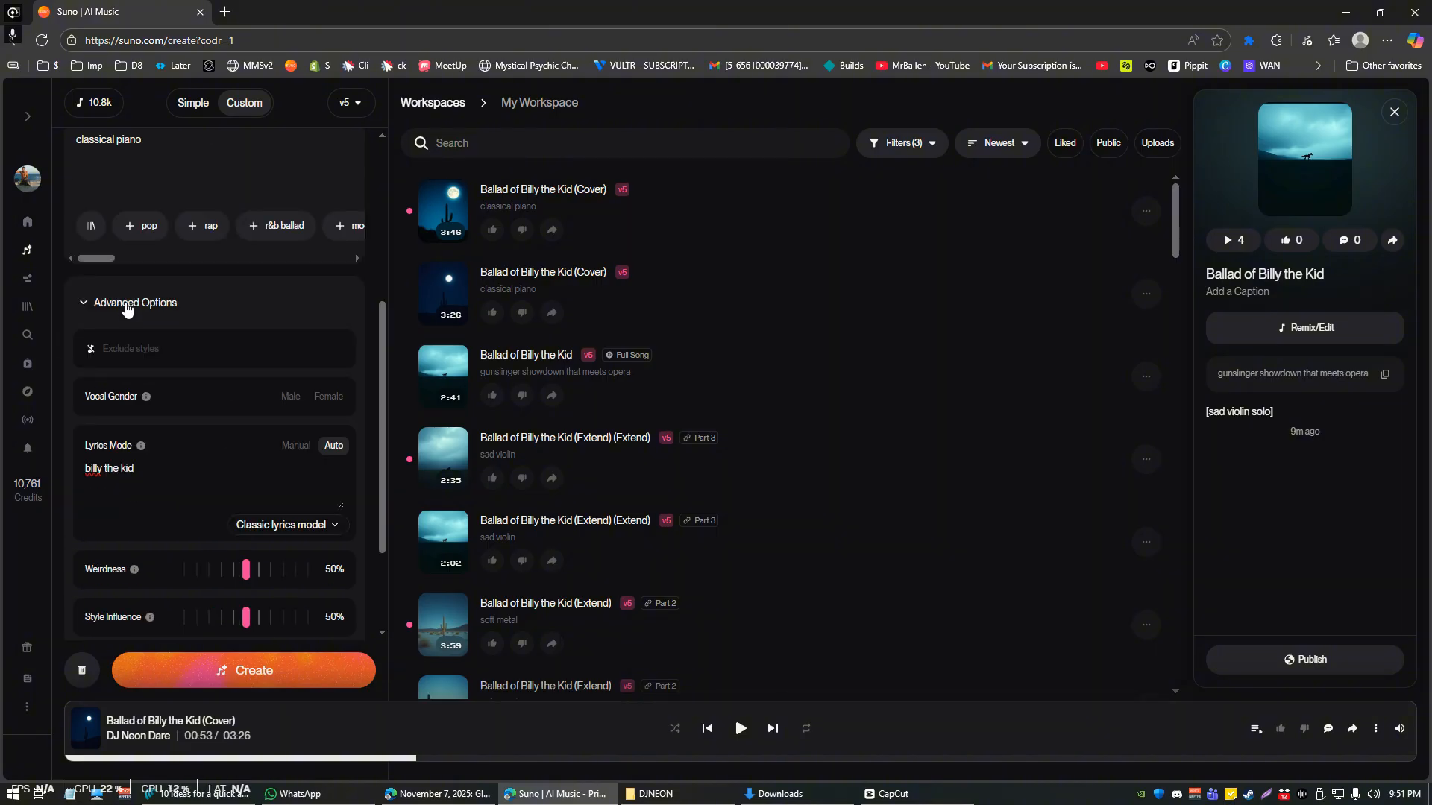
scroll(130, 313, up, 2)
scroll(187, 313, up, 2)
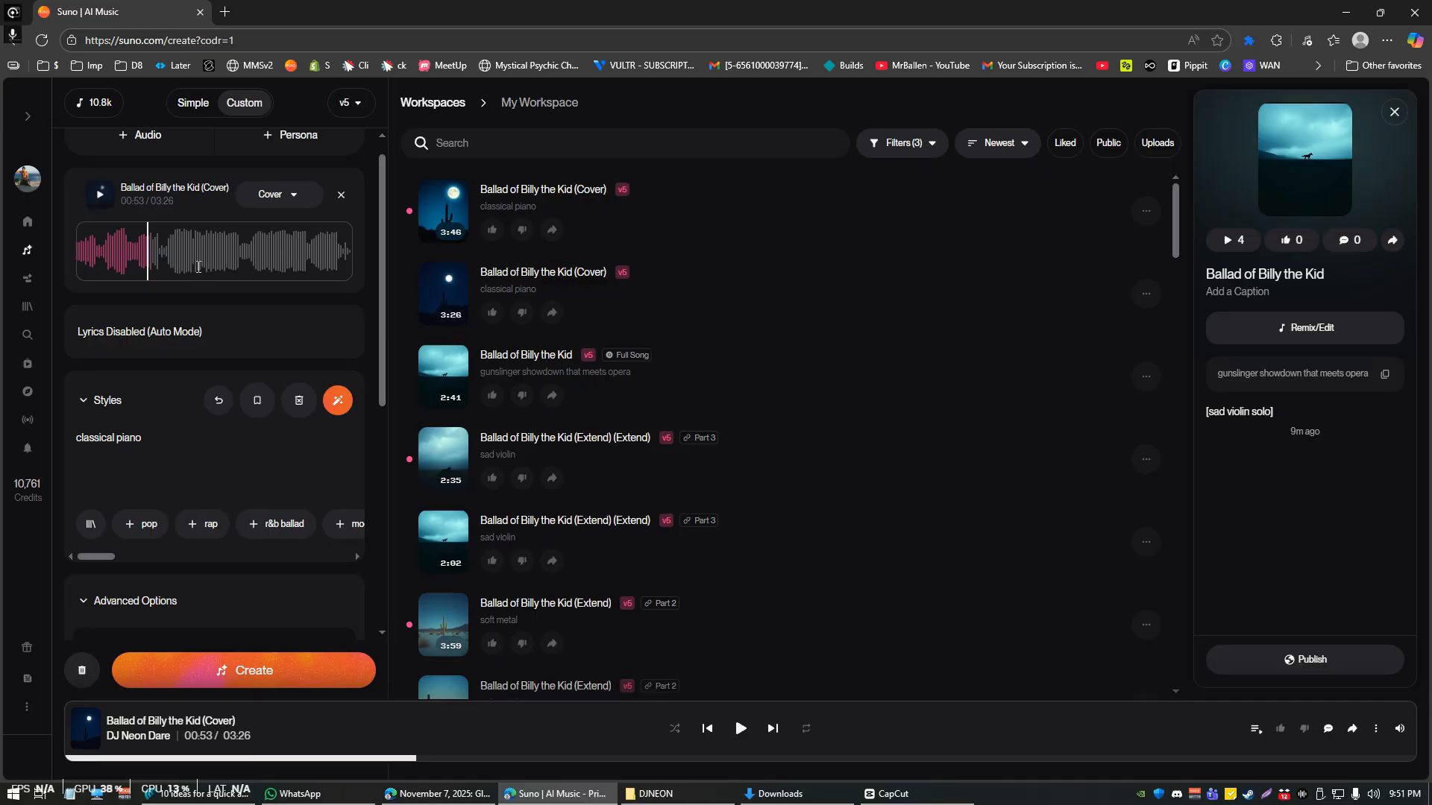
click(273, 671)
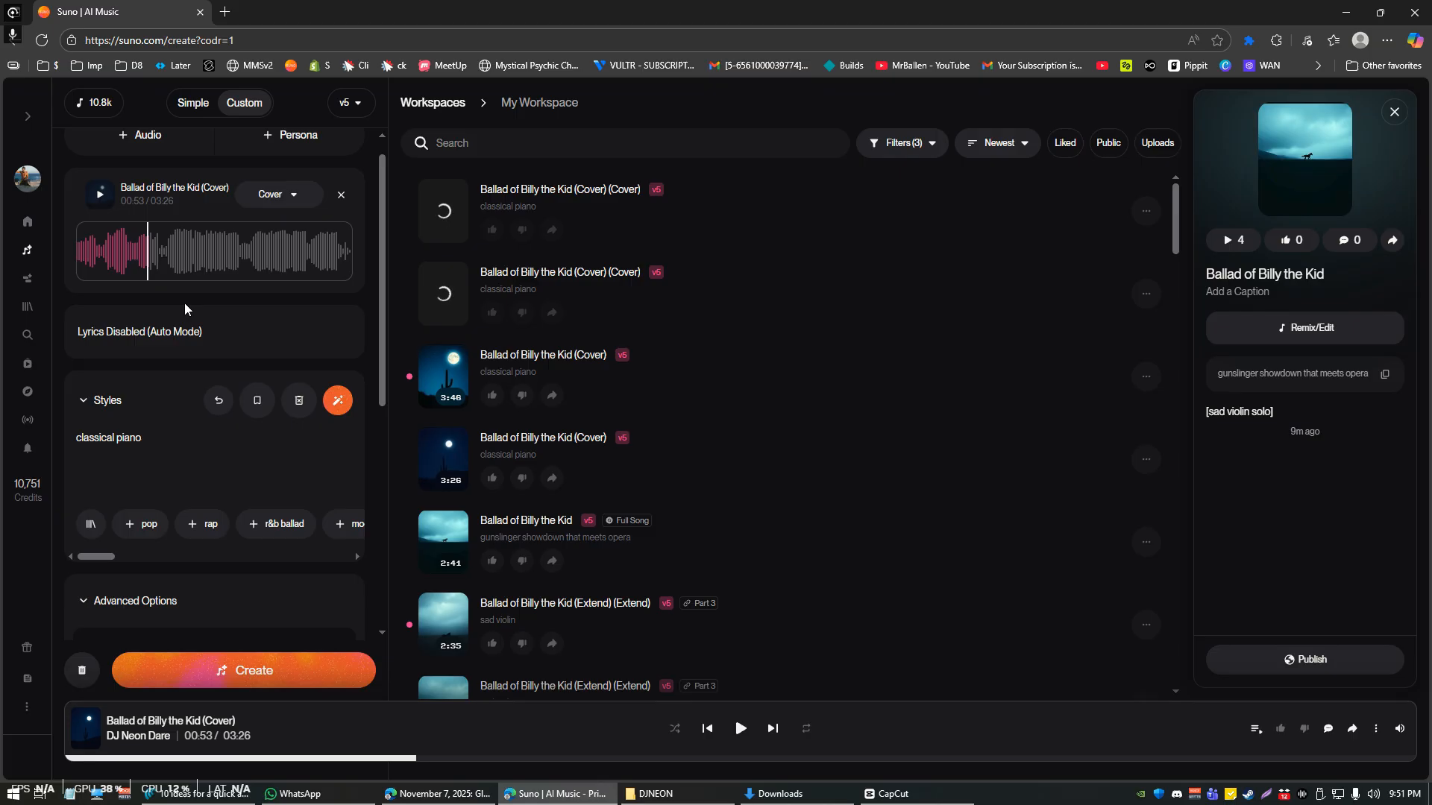
Show the source mode choices again, then view the action options of the second newly generated cover.
scroll(273, 311, up, 1)
click(283, 224)
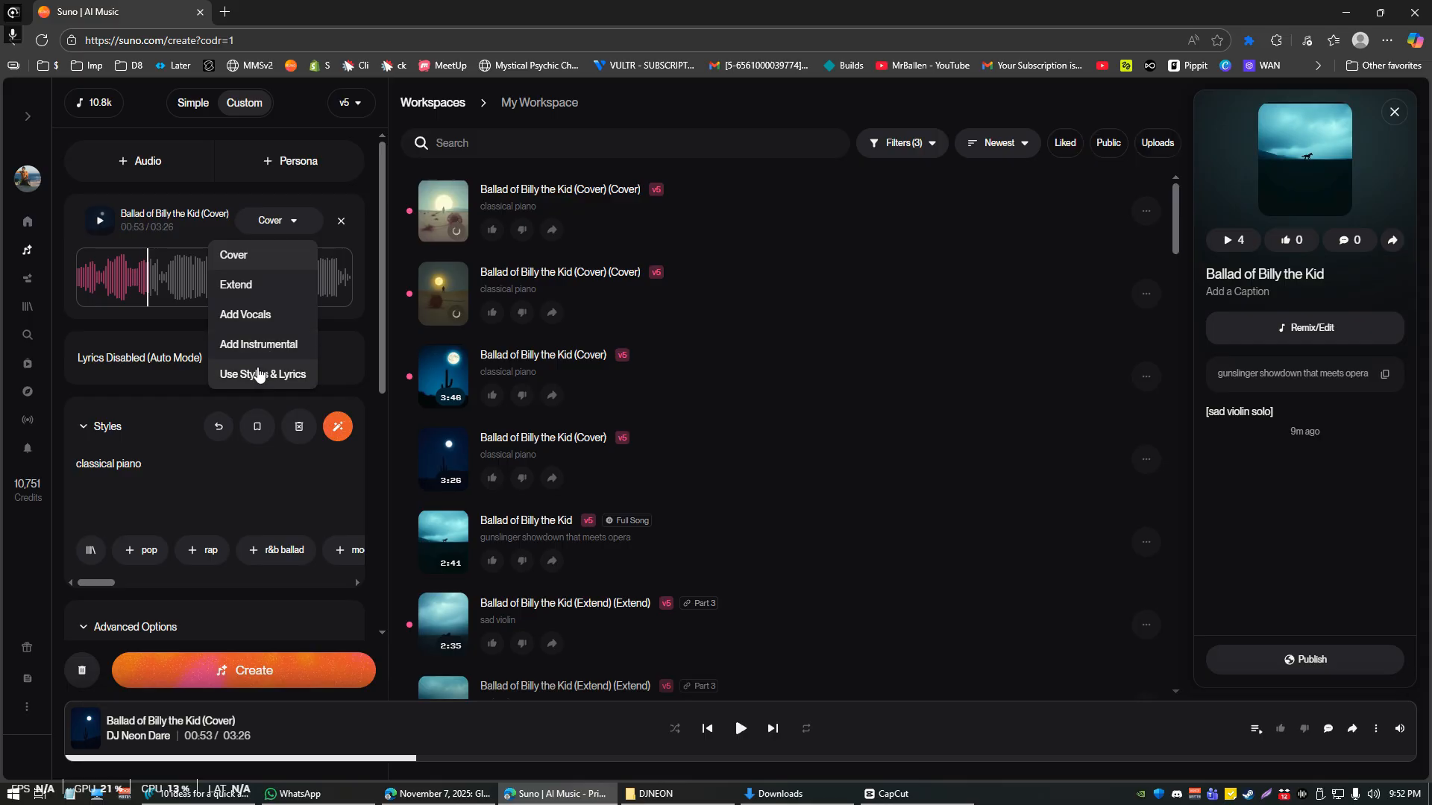
click(419, 348)
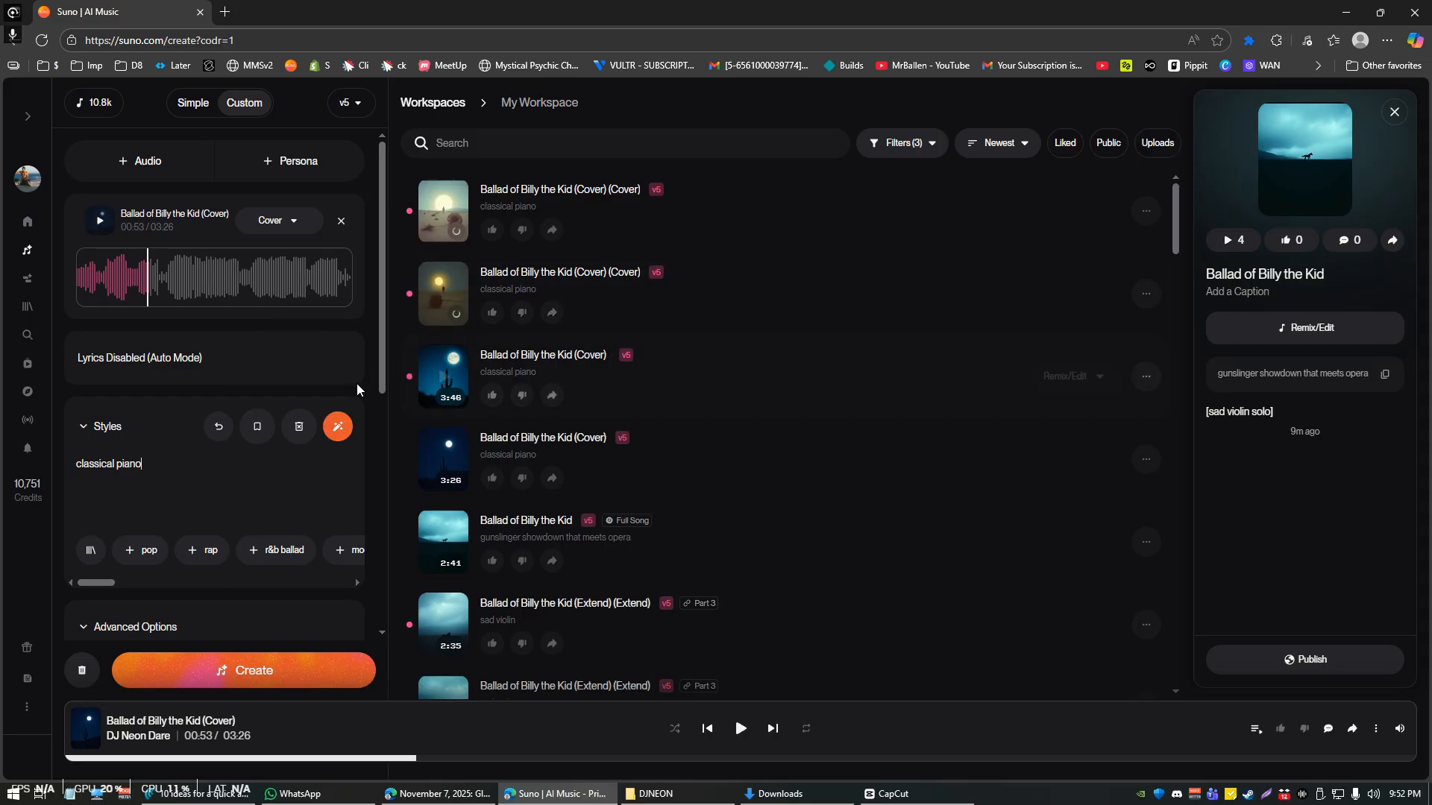
click(1146, 294)
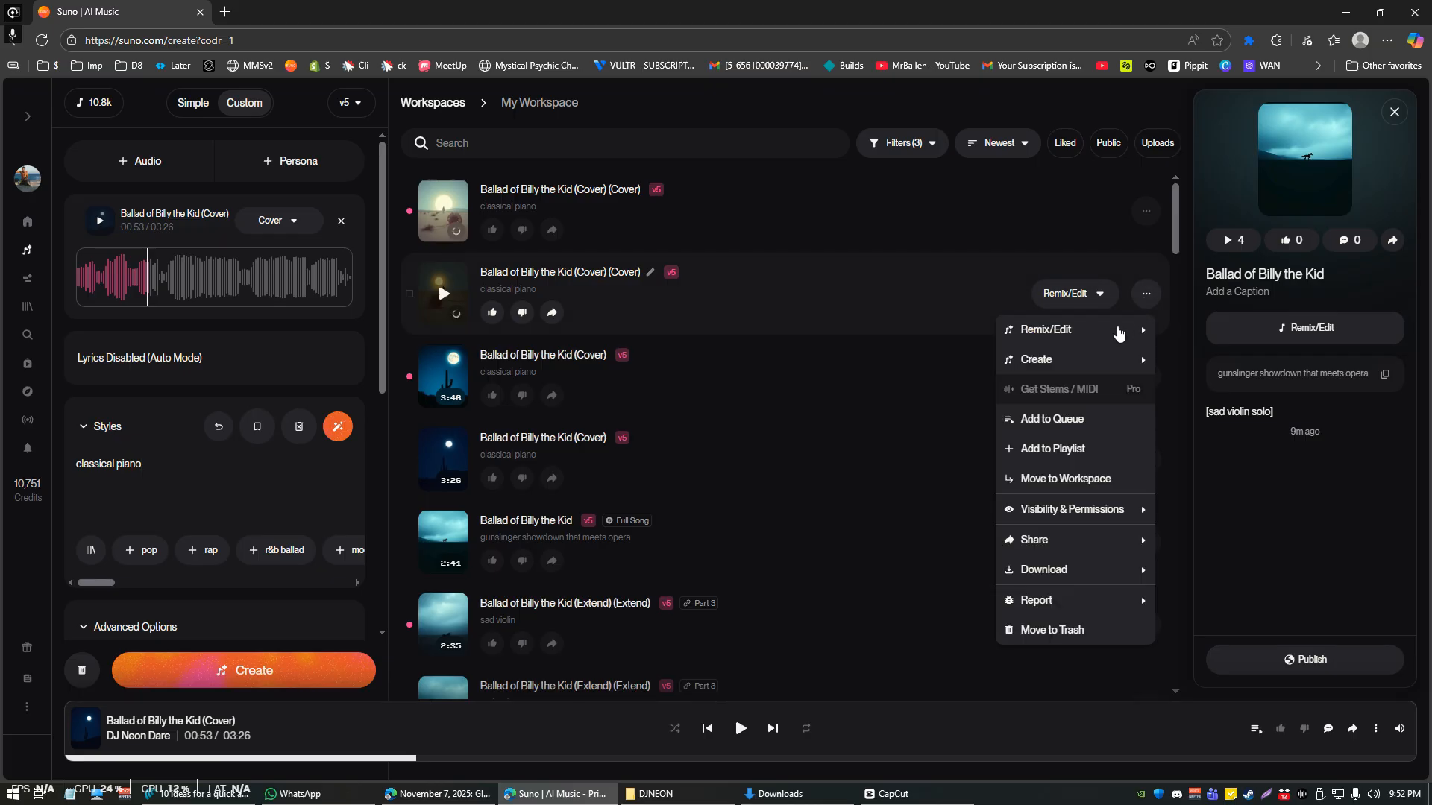
mouse_move(1105, 341)
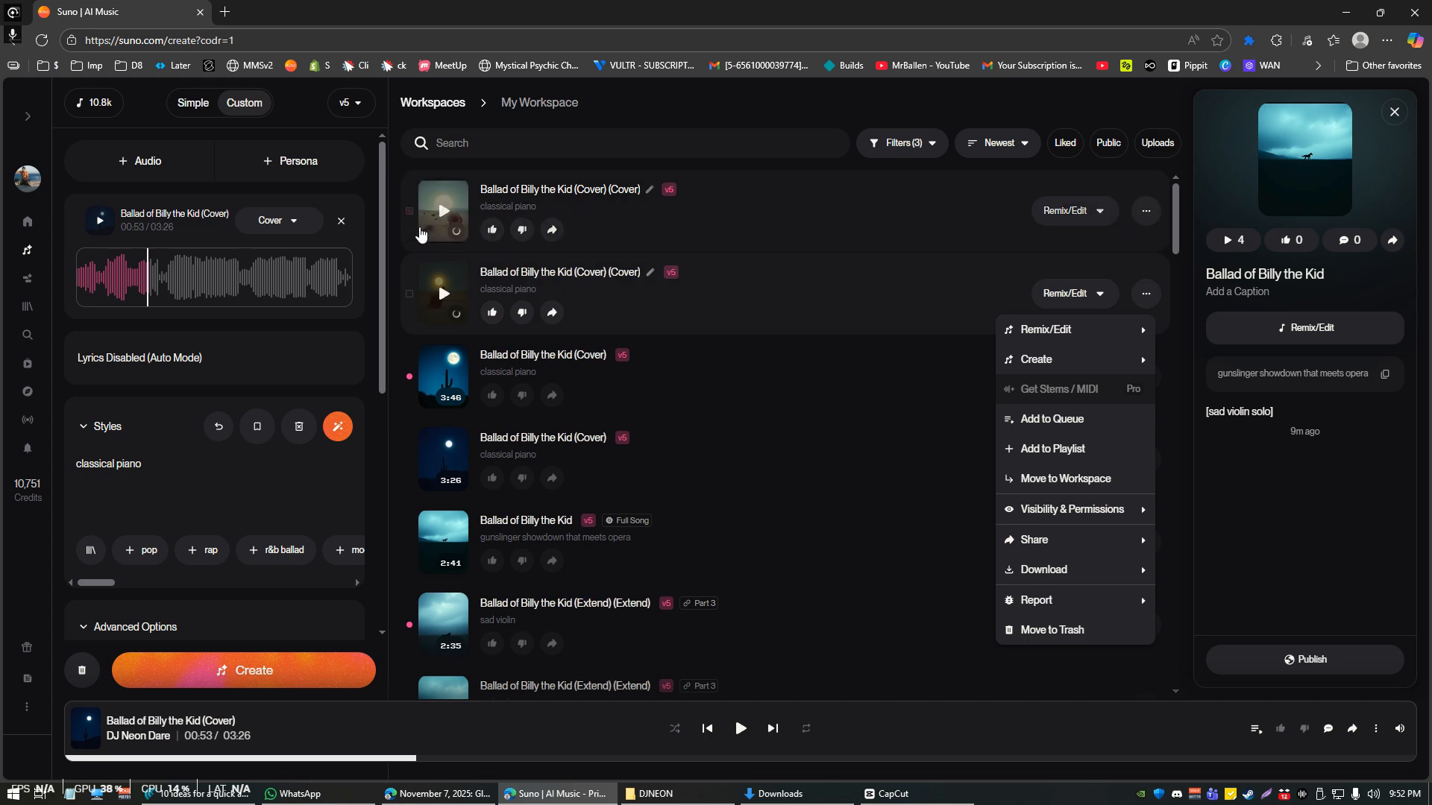
Play the first newly generated cover and read through its lyrics, highlighting the first verse.
click(443, 212)
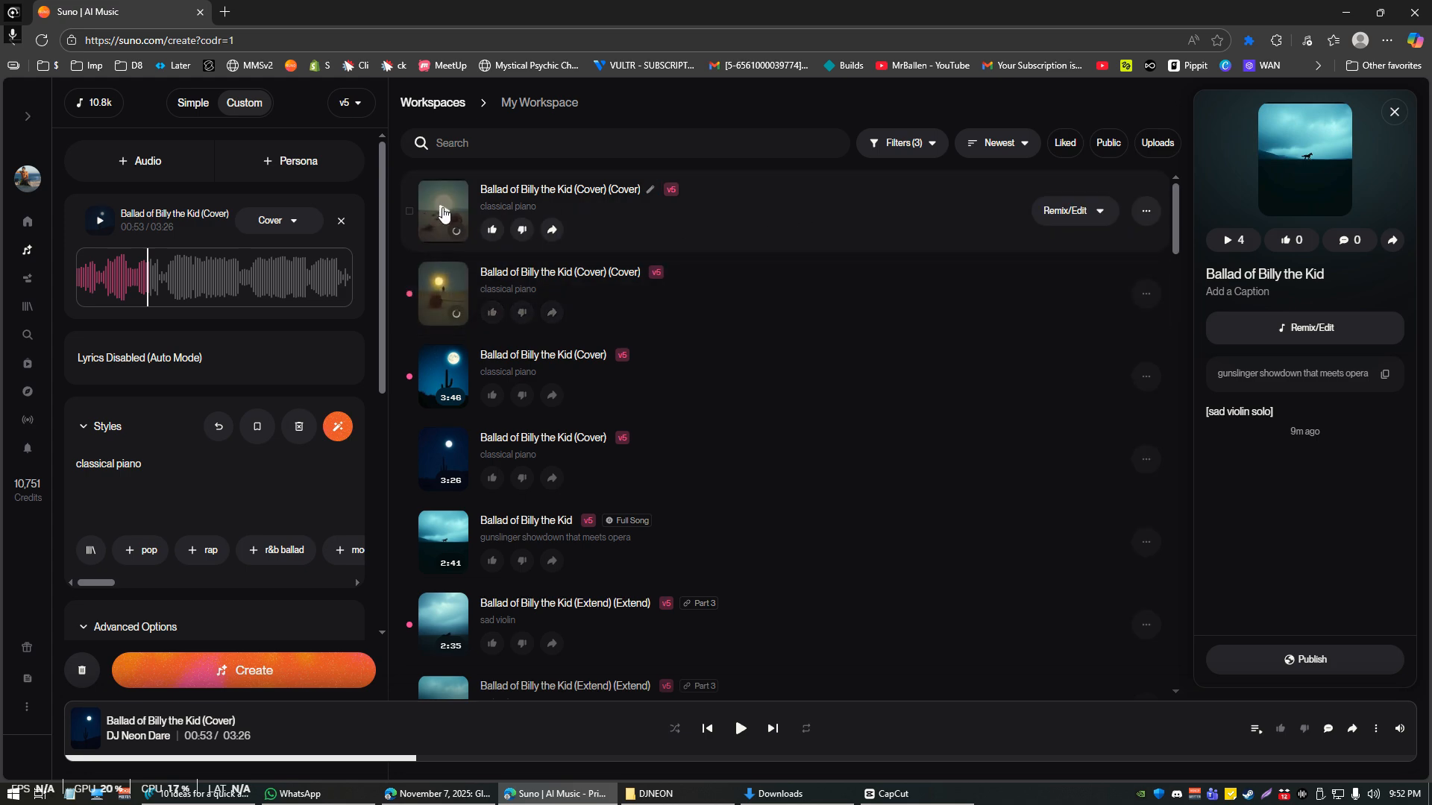
click(443, 211)
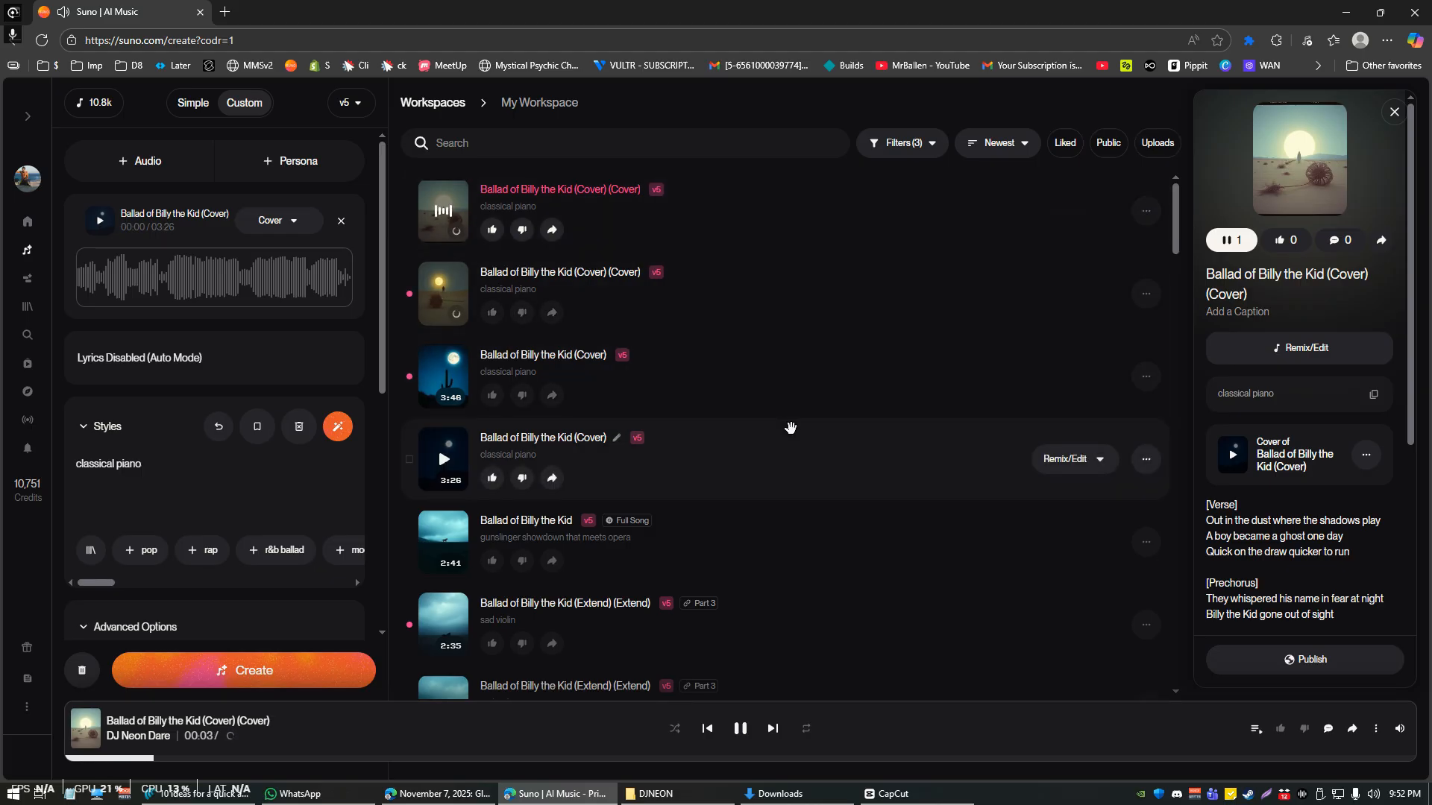
drag(1208, 505, 1347, 554)
scroll(1305, 536, down, 3)
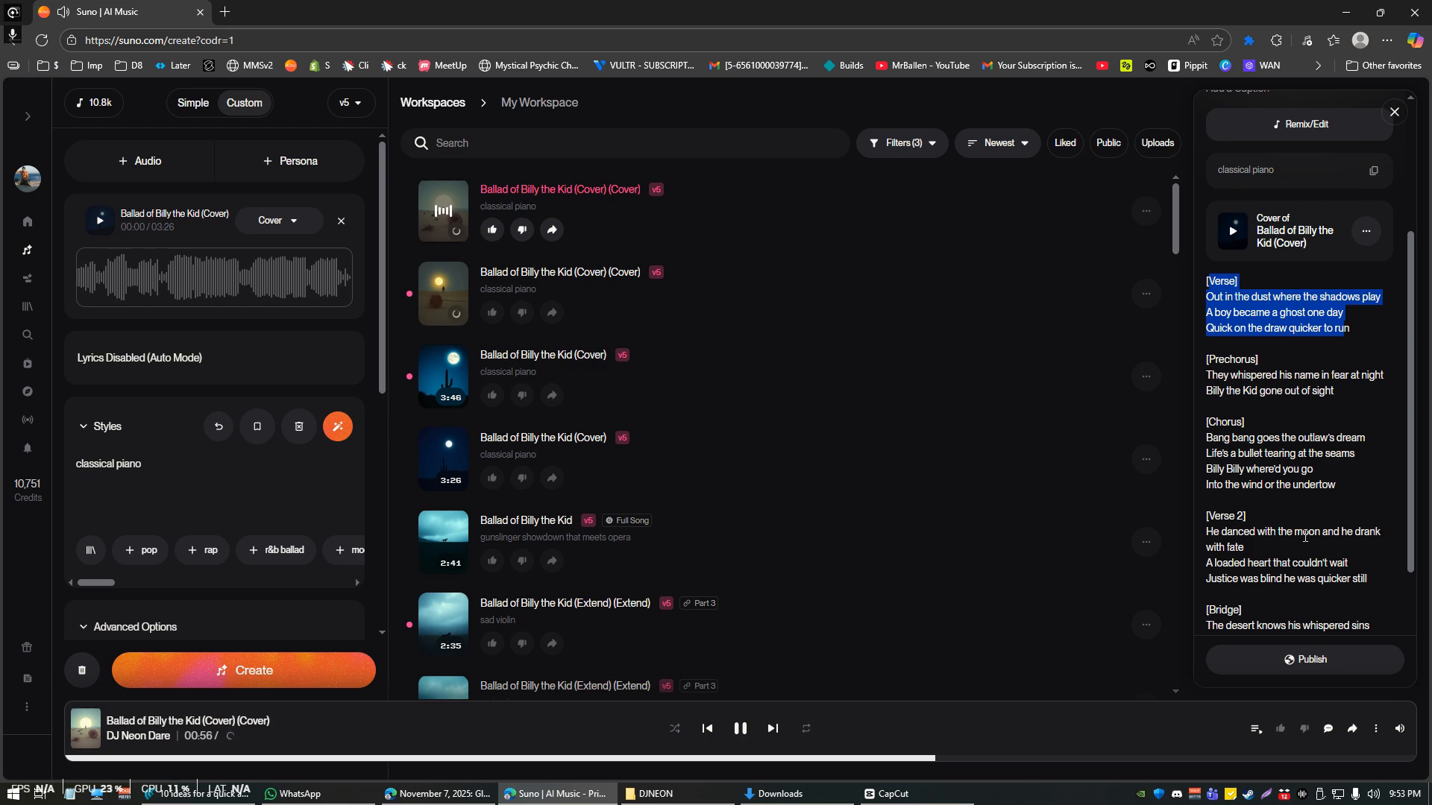
Pause the cover and remove the classical piano cover as the source, ready for adding other audio.
click(750, 734)
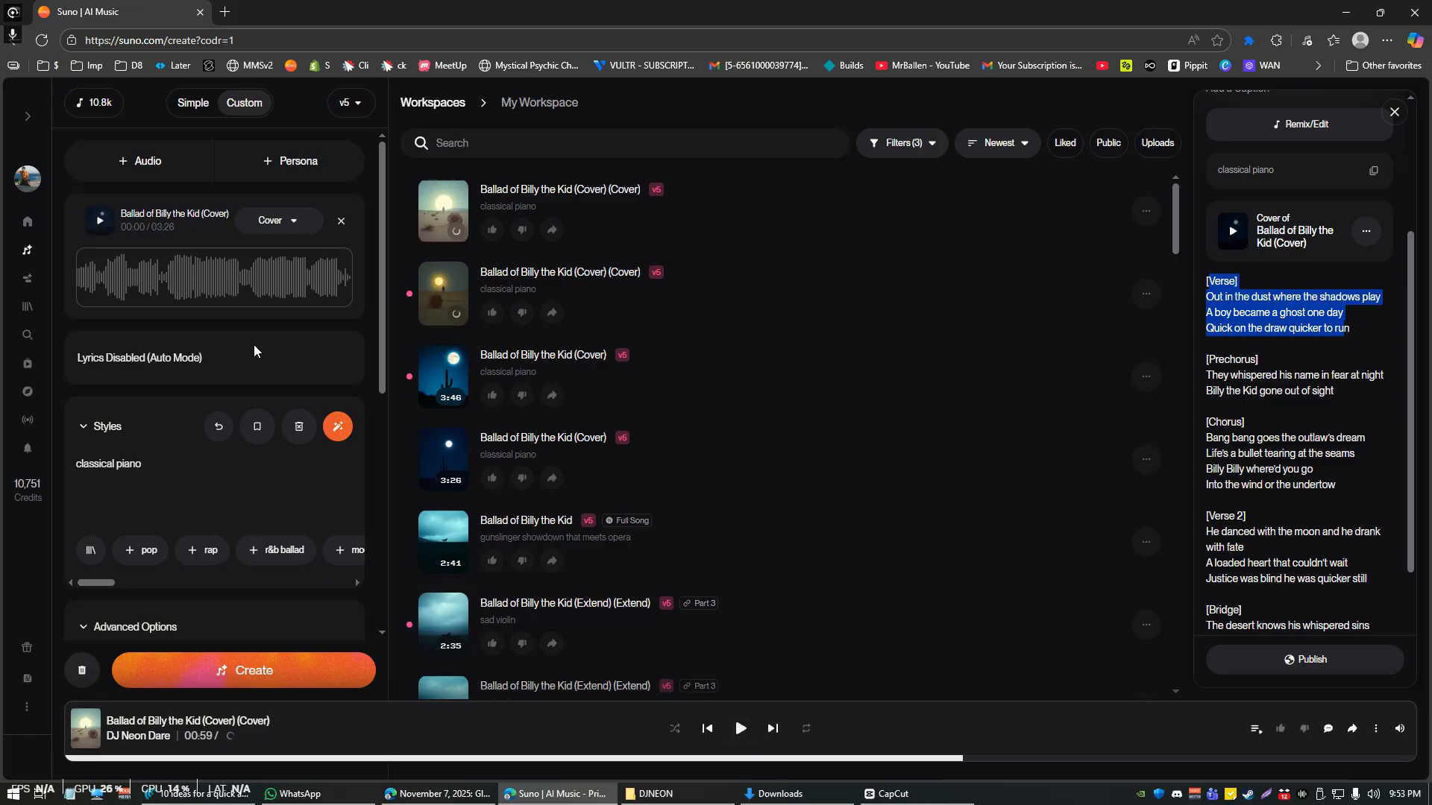
click(340, 222)
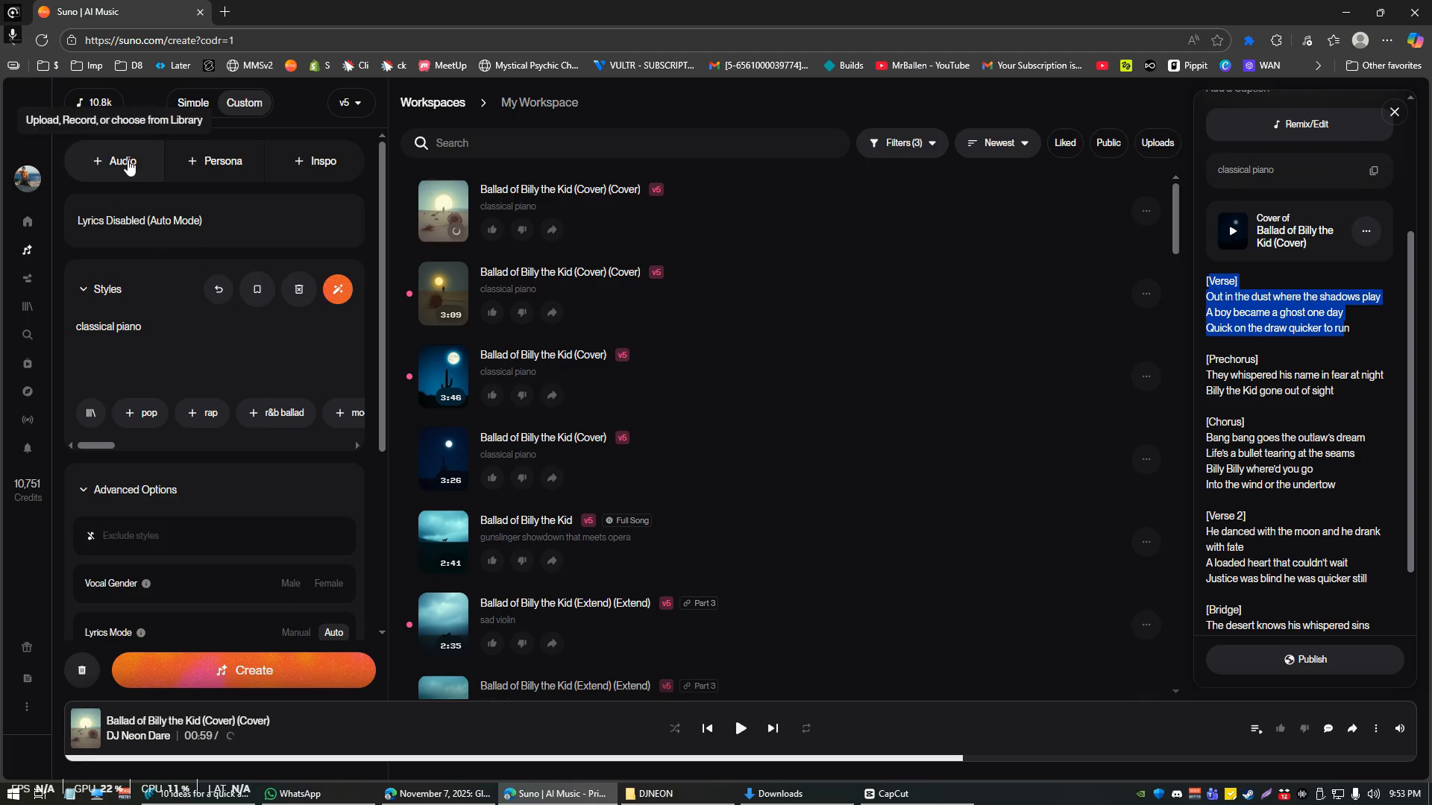
click(128, 166)
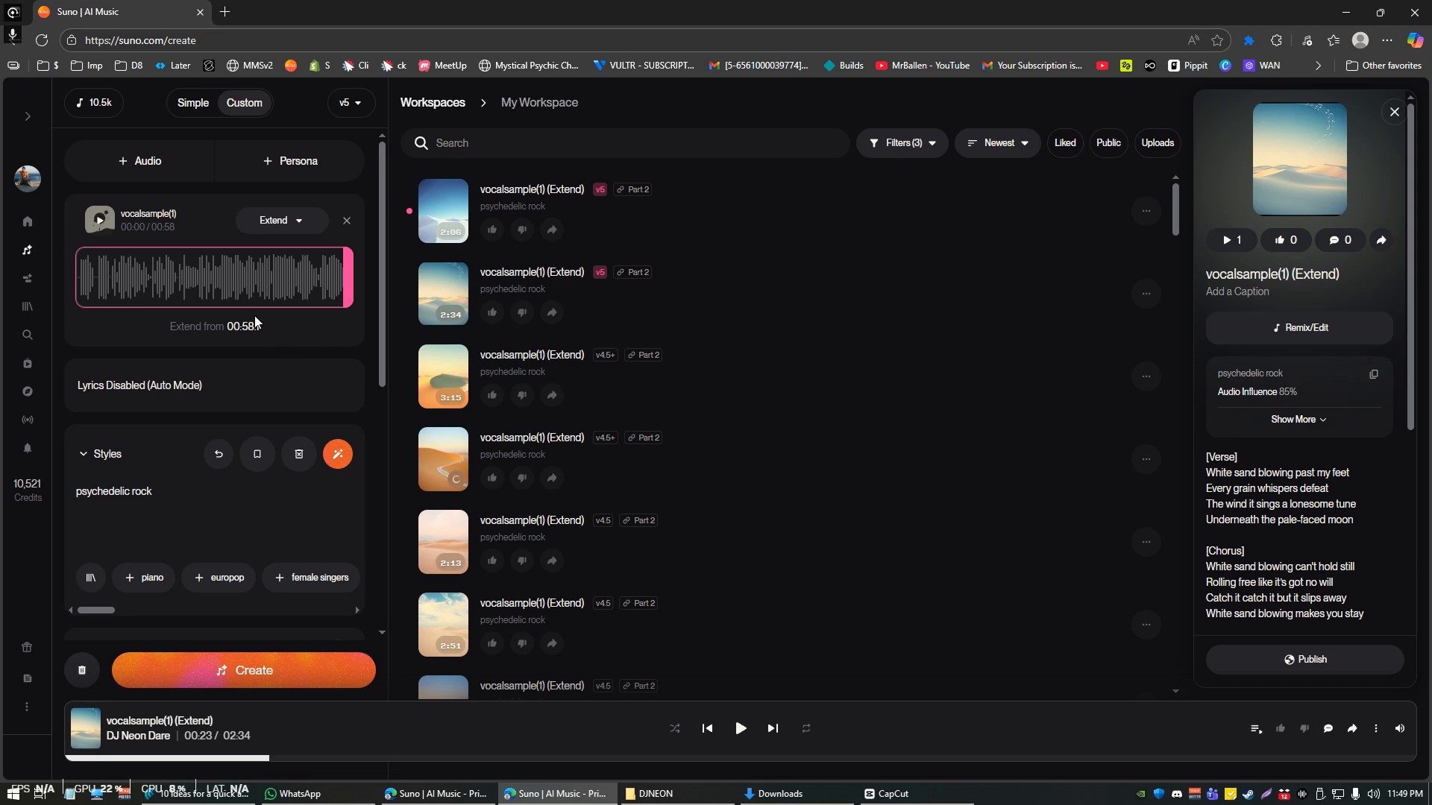
View the options for adding audio, then play the opening of the vocalsample(1) source and skip to its end.
click(142, 160)
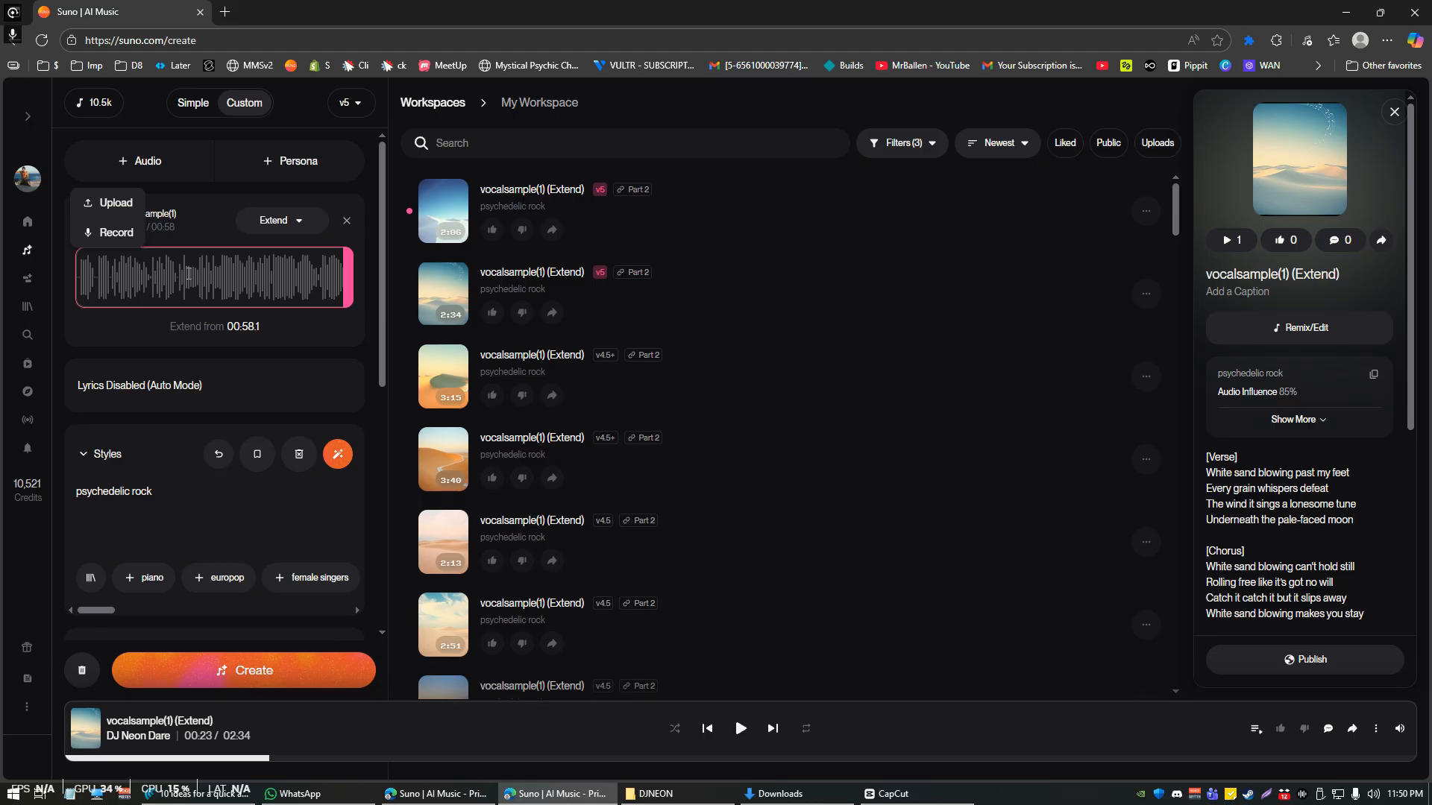
click(101, 278)
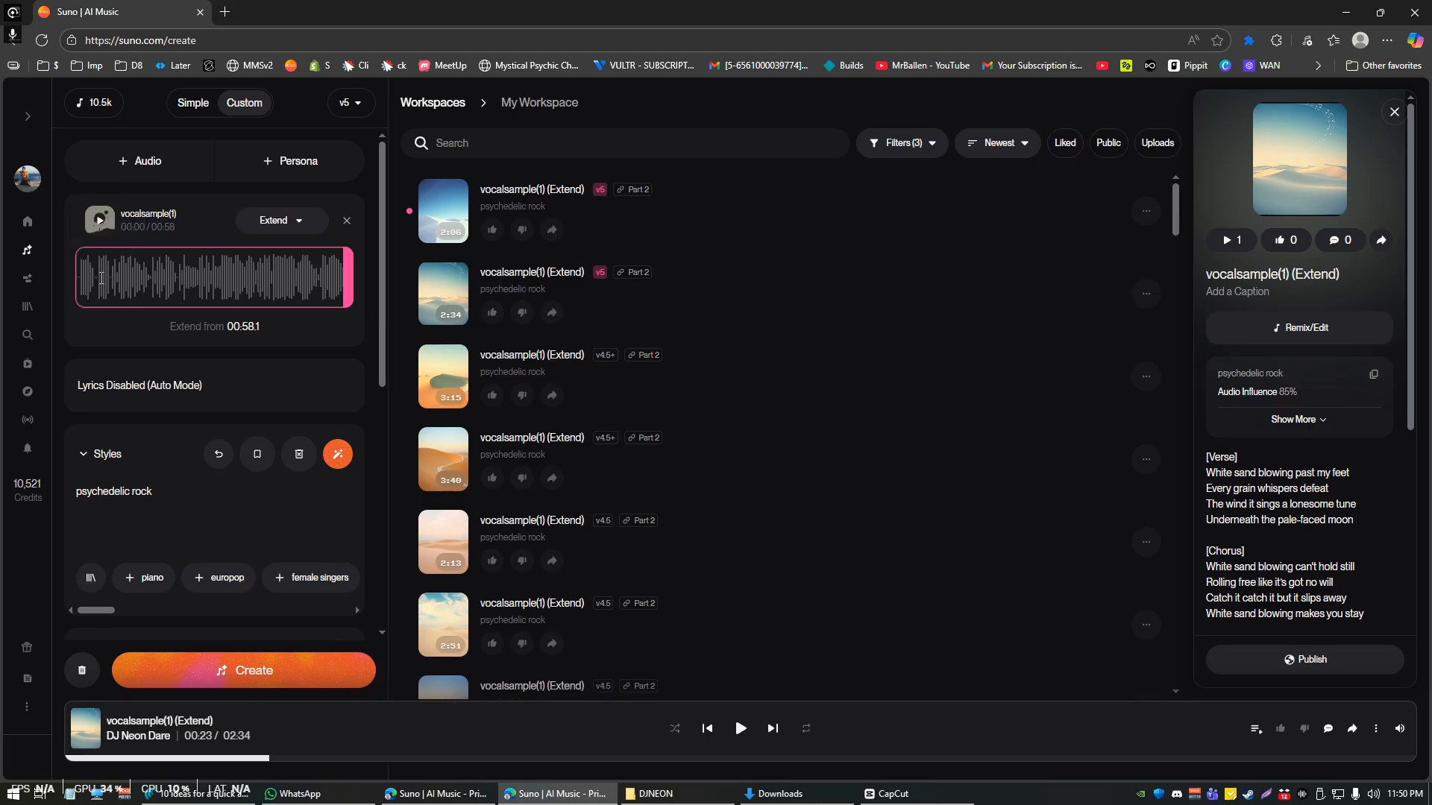
click(100, 224)
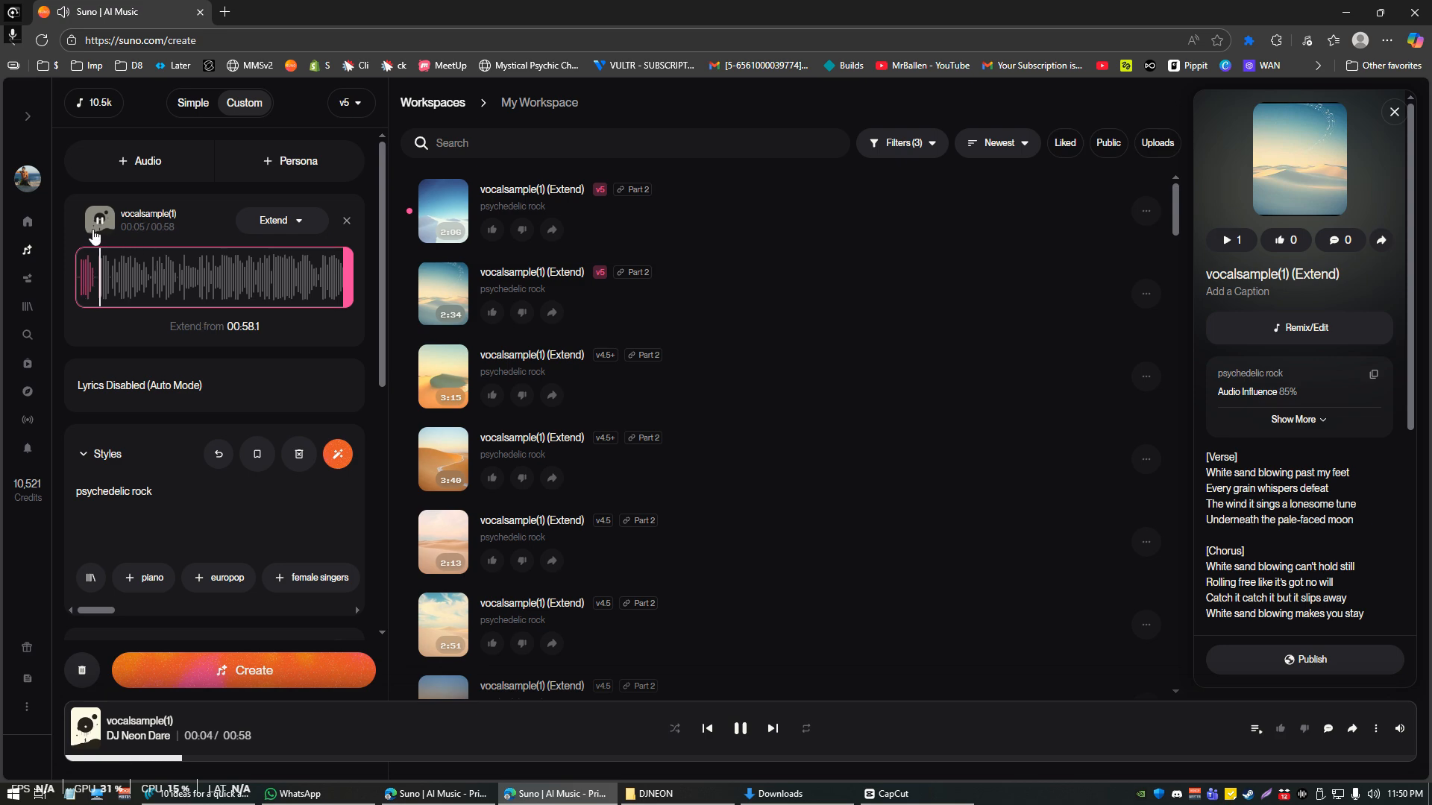
click(100, 224)
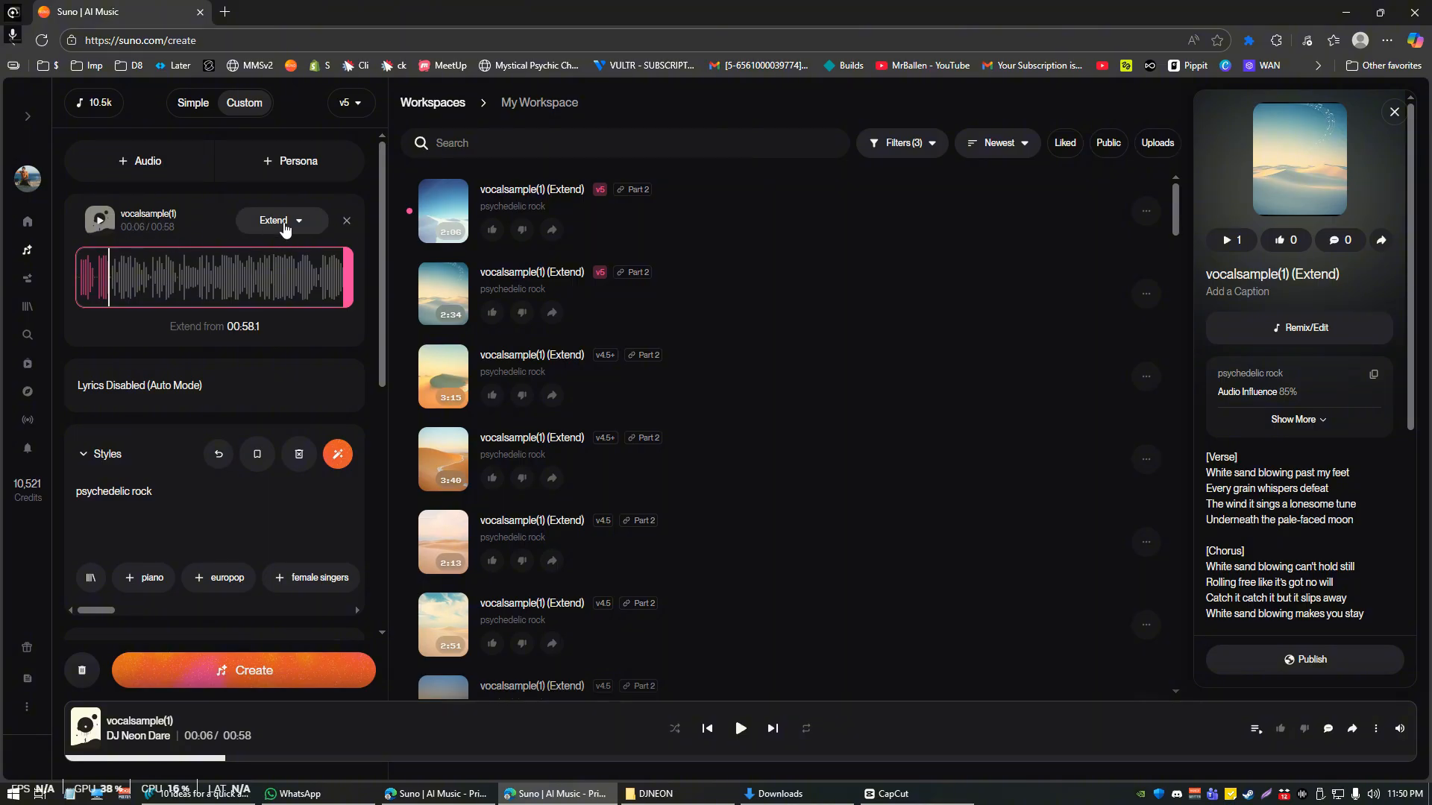
click(337, 285)
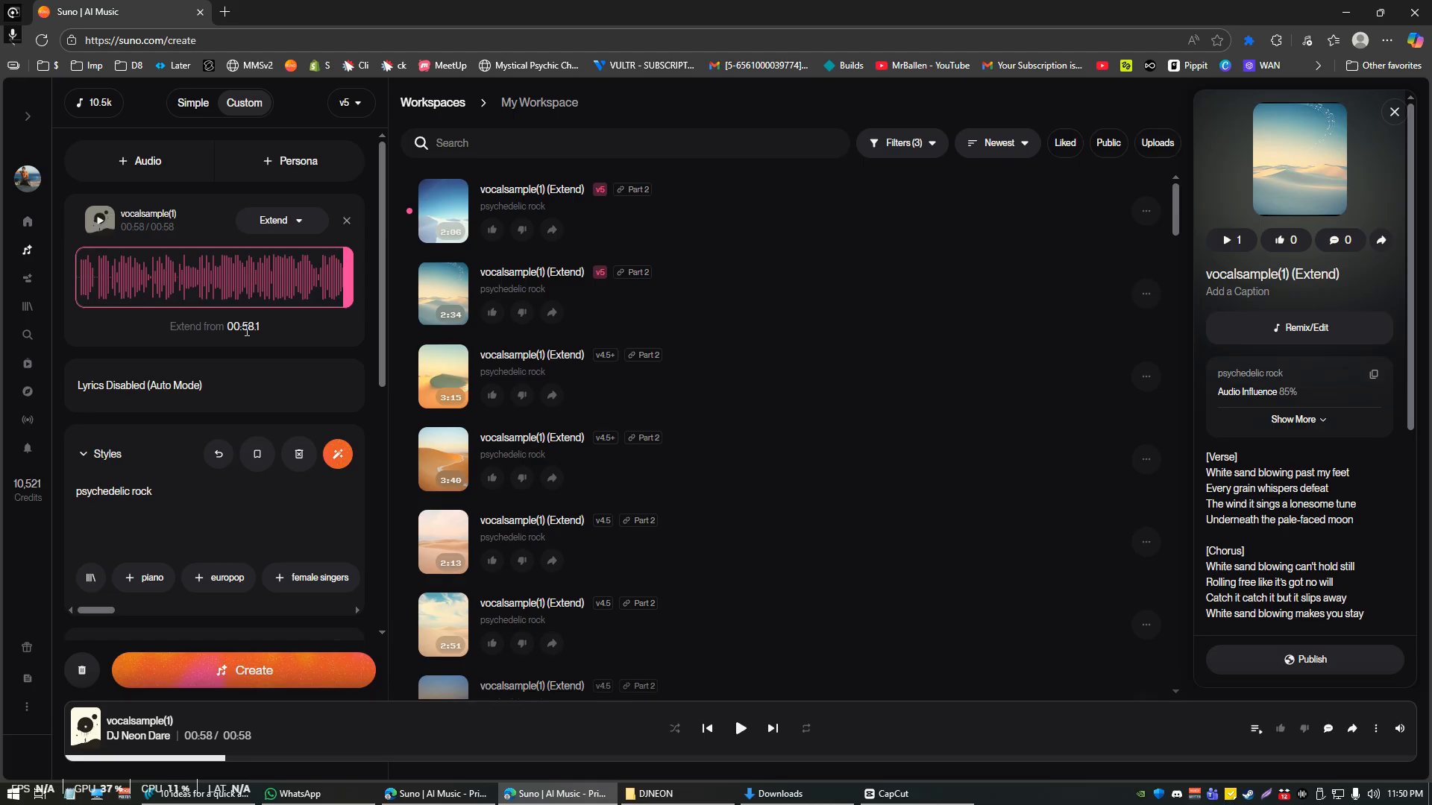
Look through the available model versions and switch the model to v3.5.
click(355, 115)
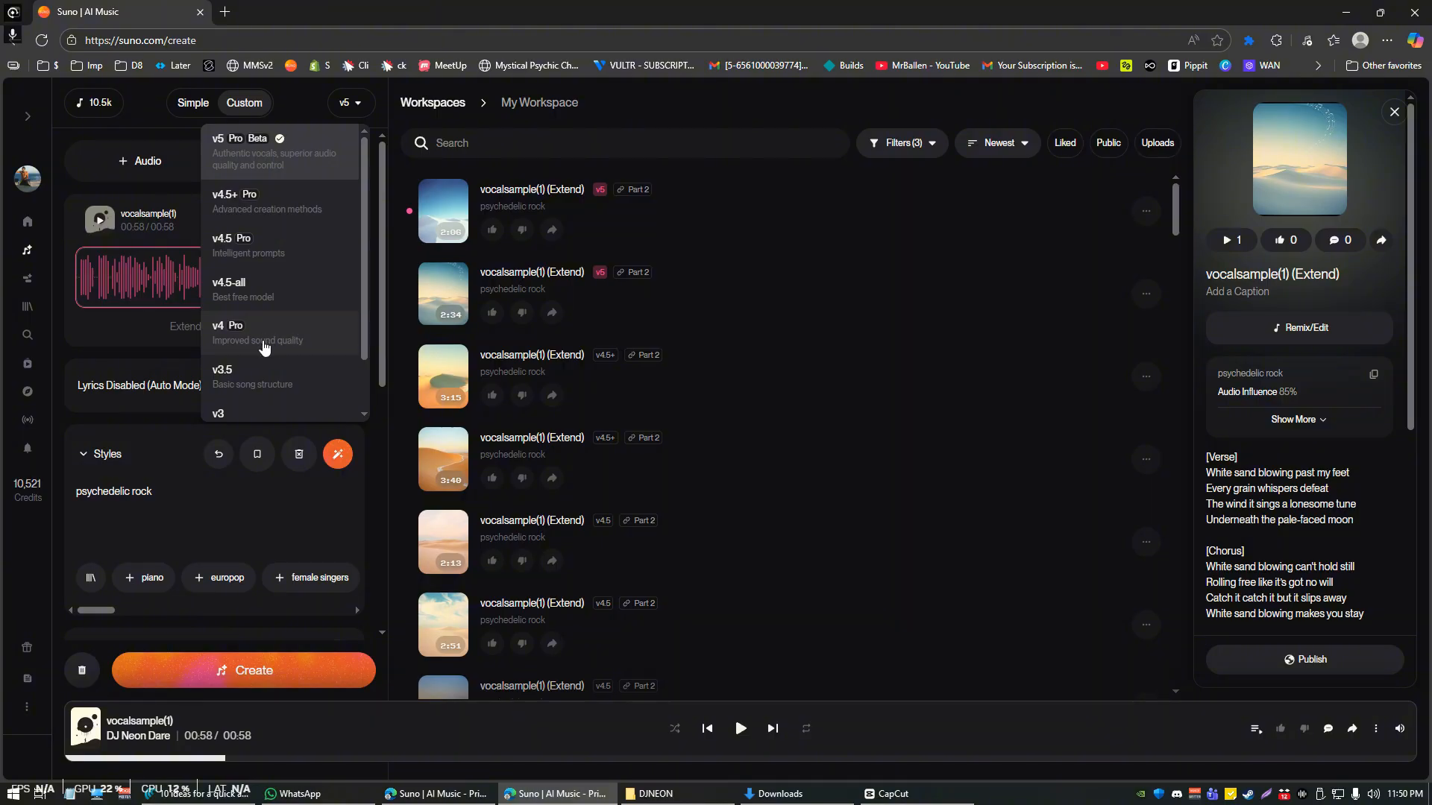
scroll(276, 379, down, 1)
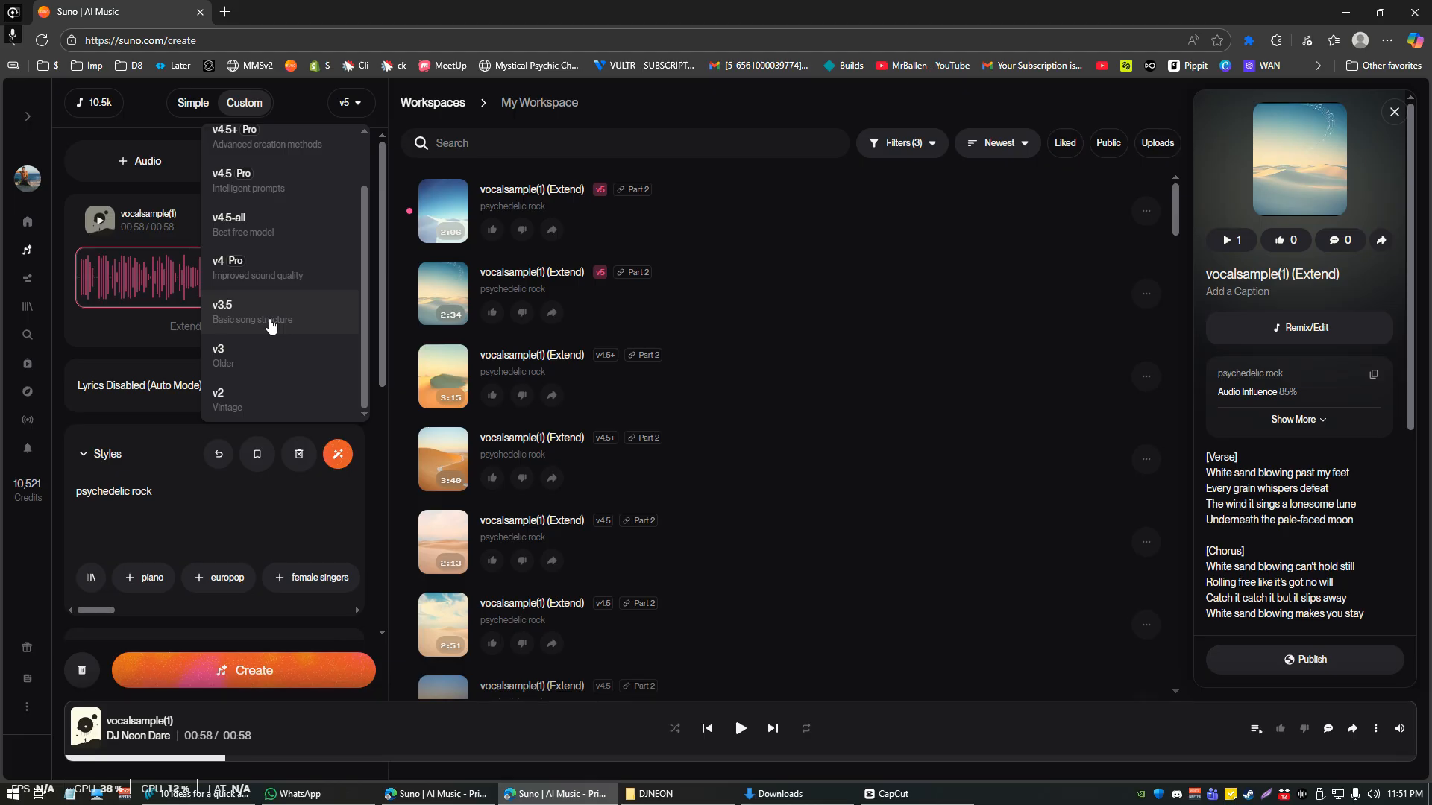
scroll(321, 291, up, 1)
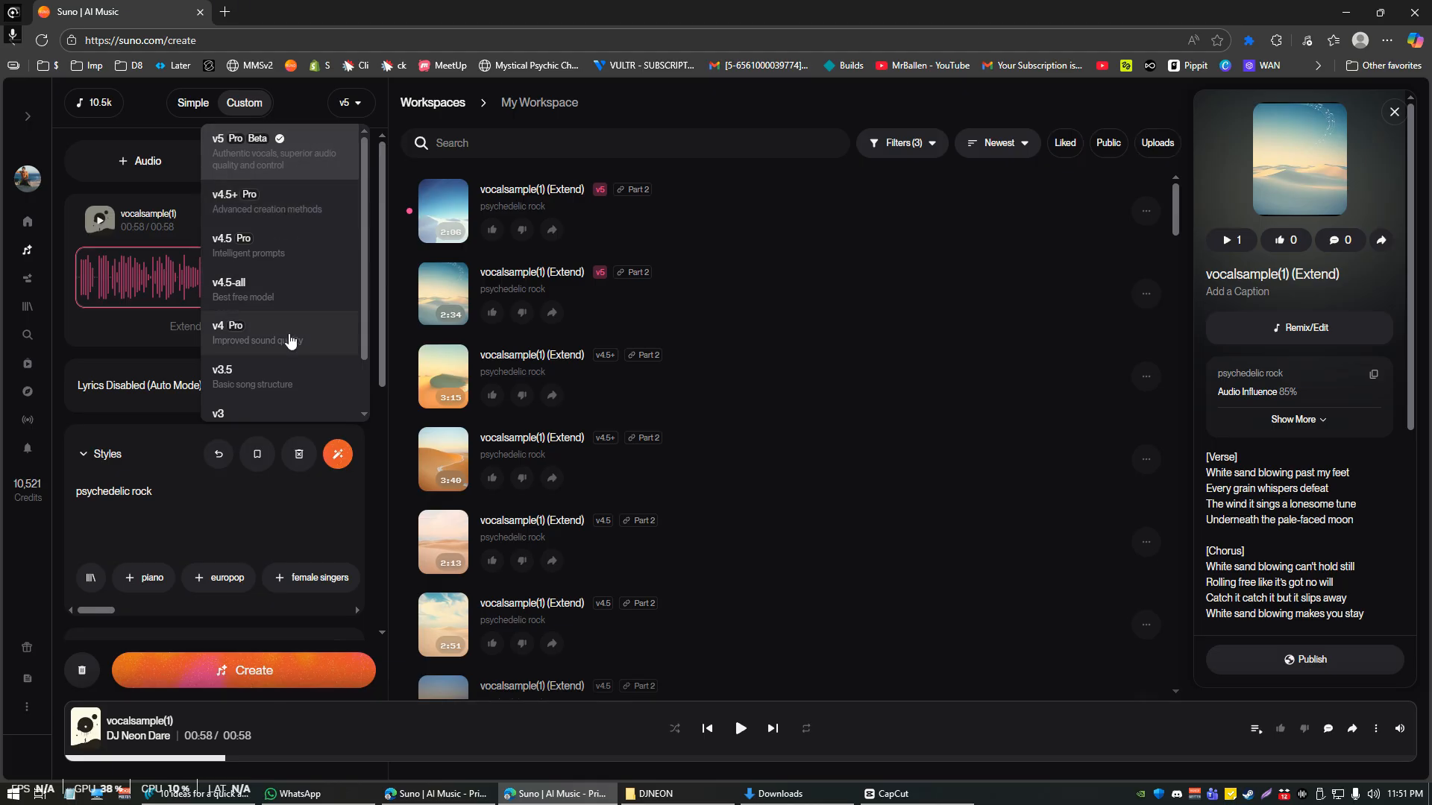
click(284, 376)
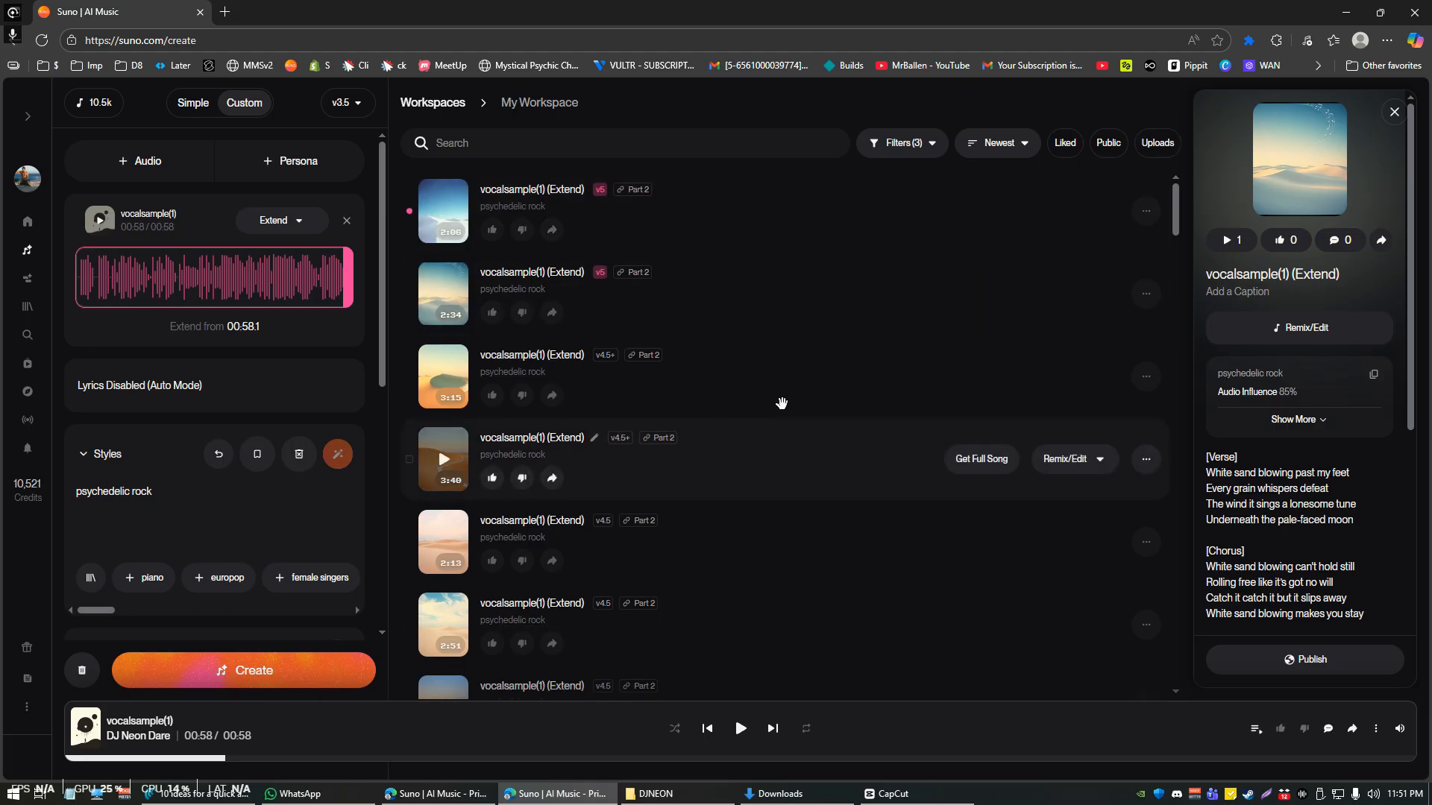
Filter the workspace to liked songs and play the vocalsample(1) source from about 0:06.
click(1067, 144)
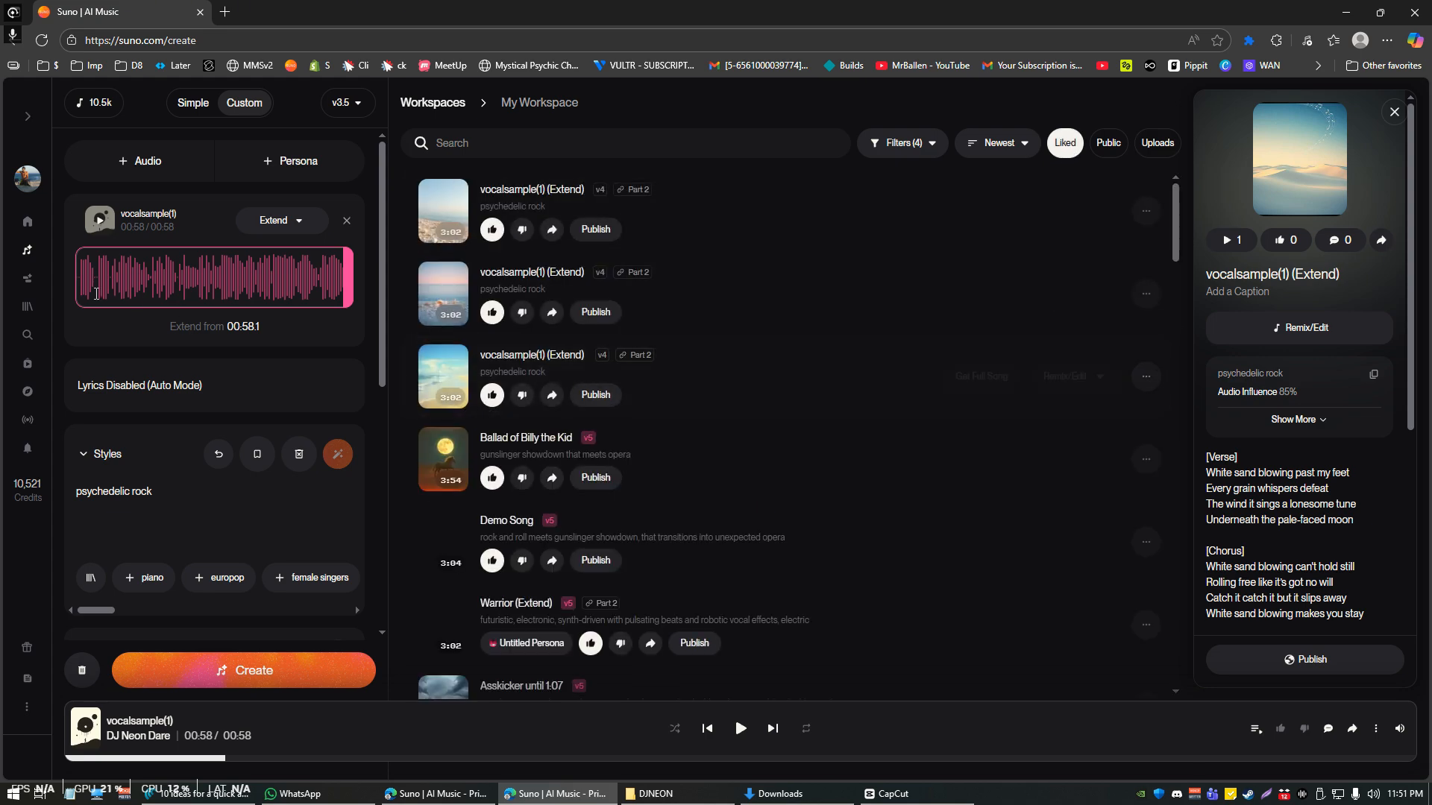
click(109, 274)
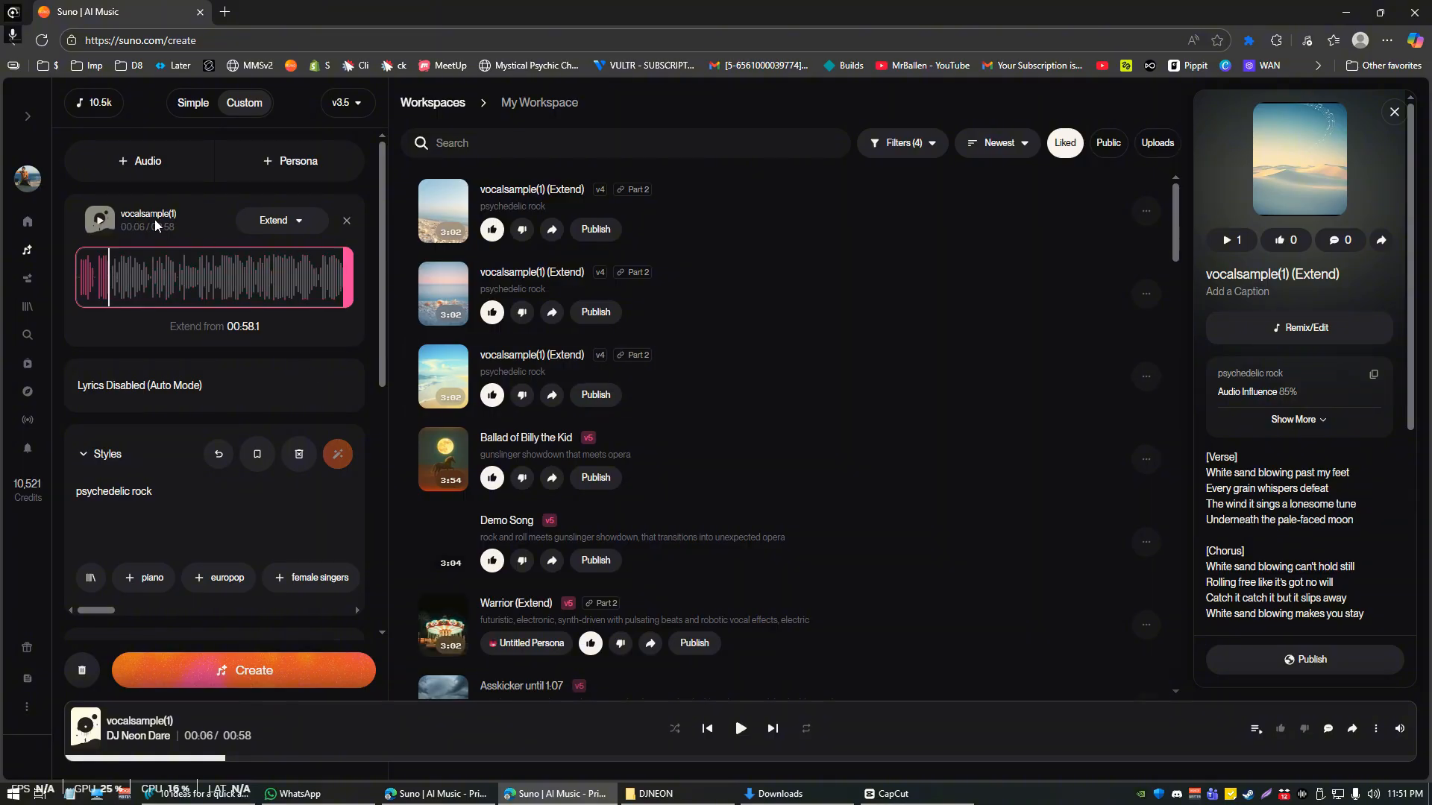
click(101, 228)
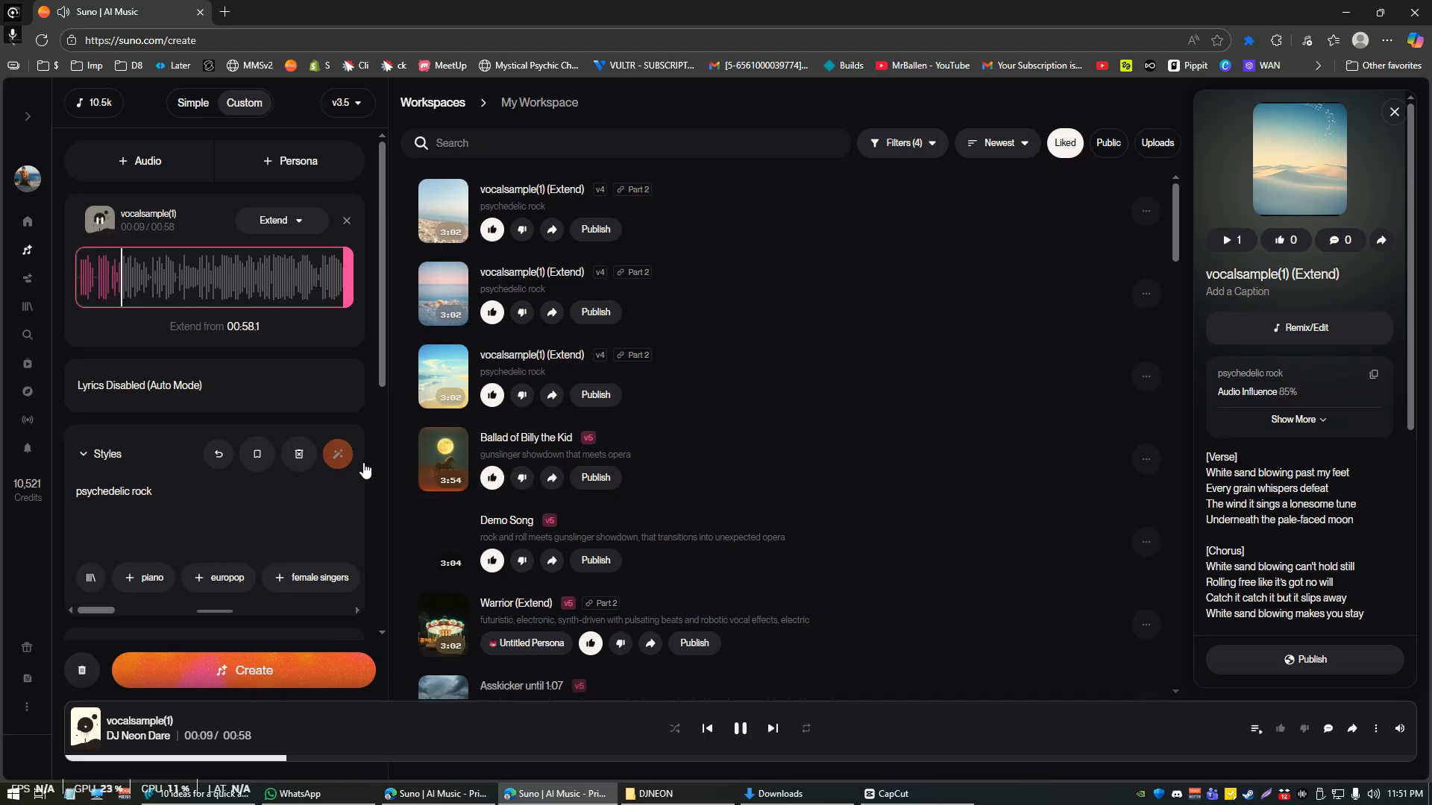
click(100, 220)
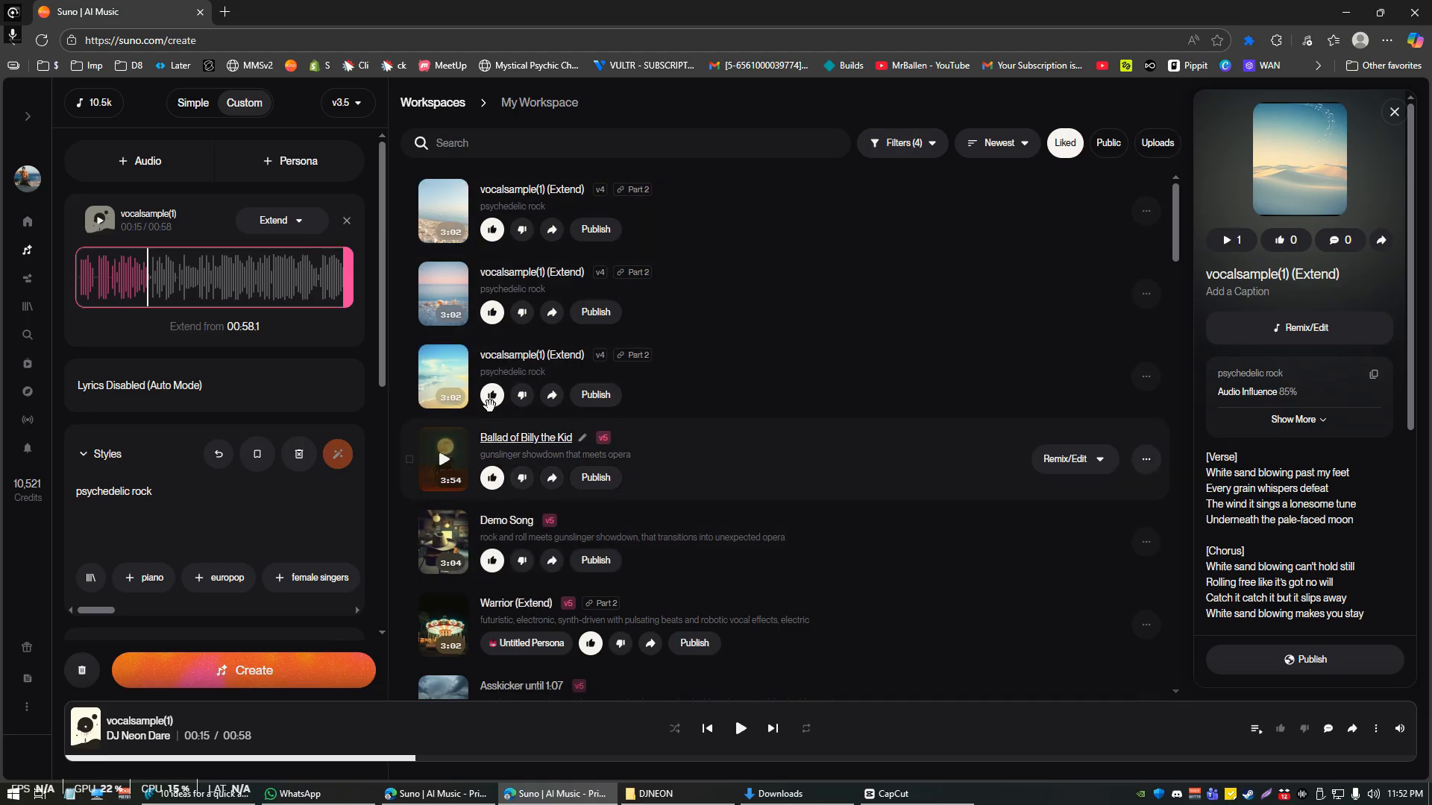
Play the third liked vocalsample(1) extension, then compare it with the source sample from about 0:31.
click(443, 377)
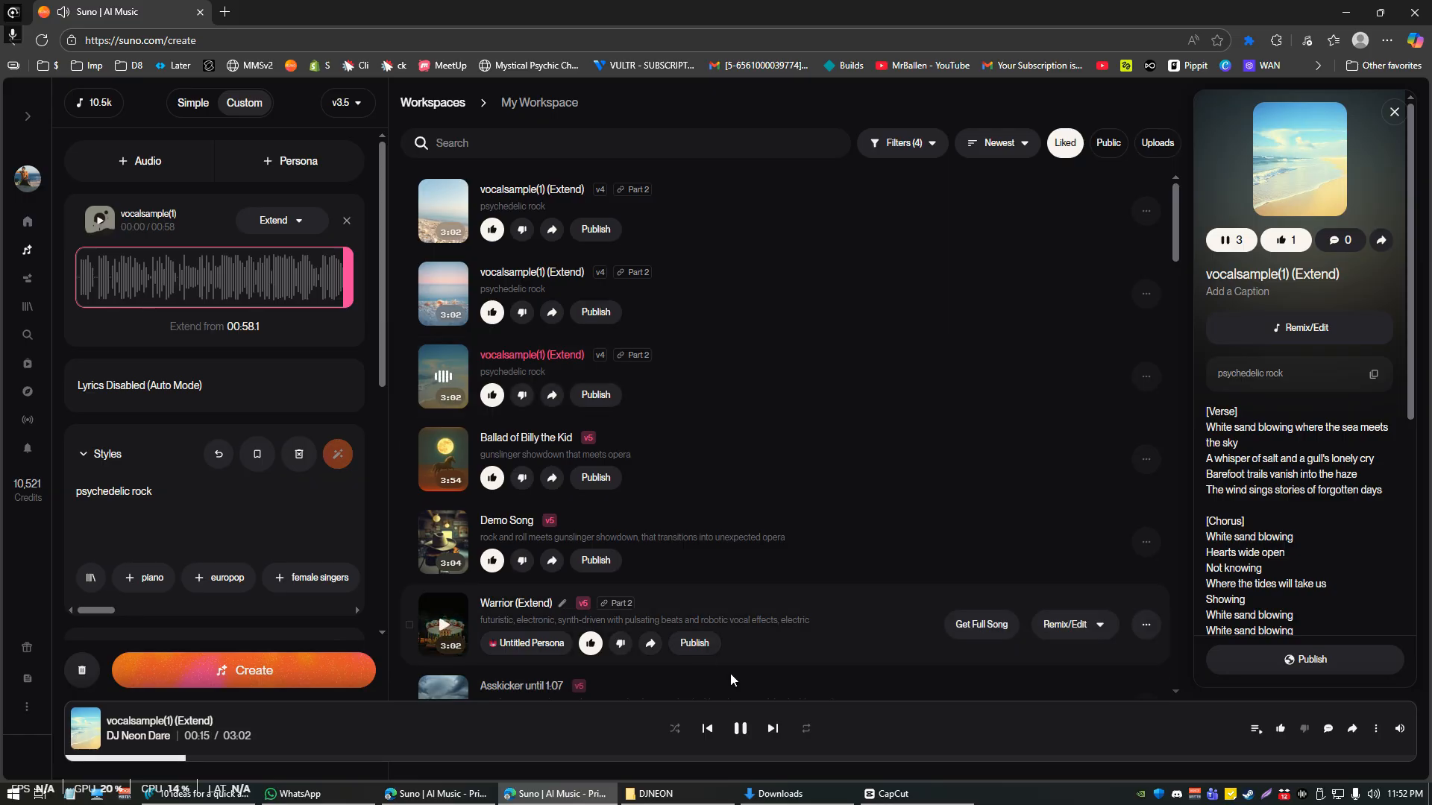
click(741, 734)
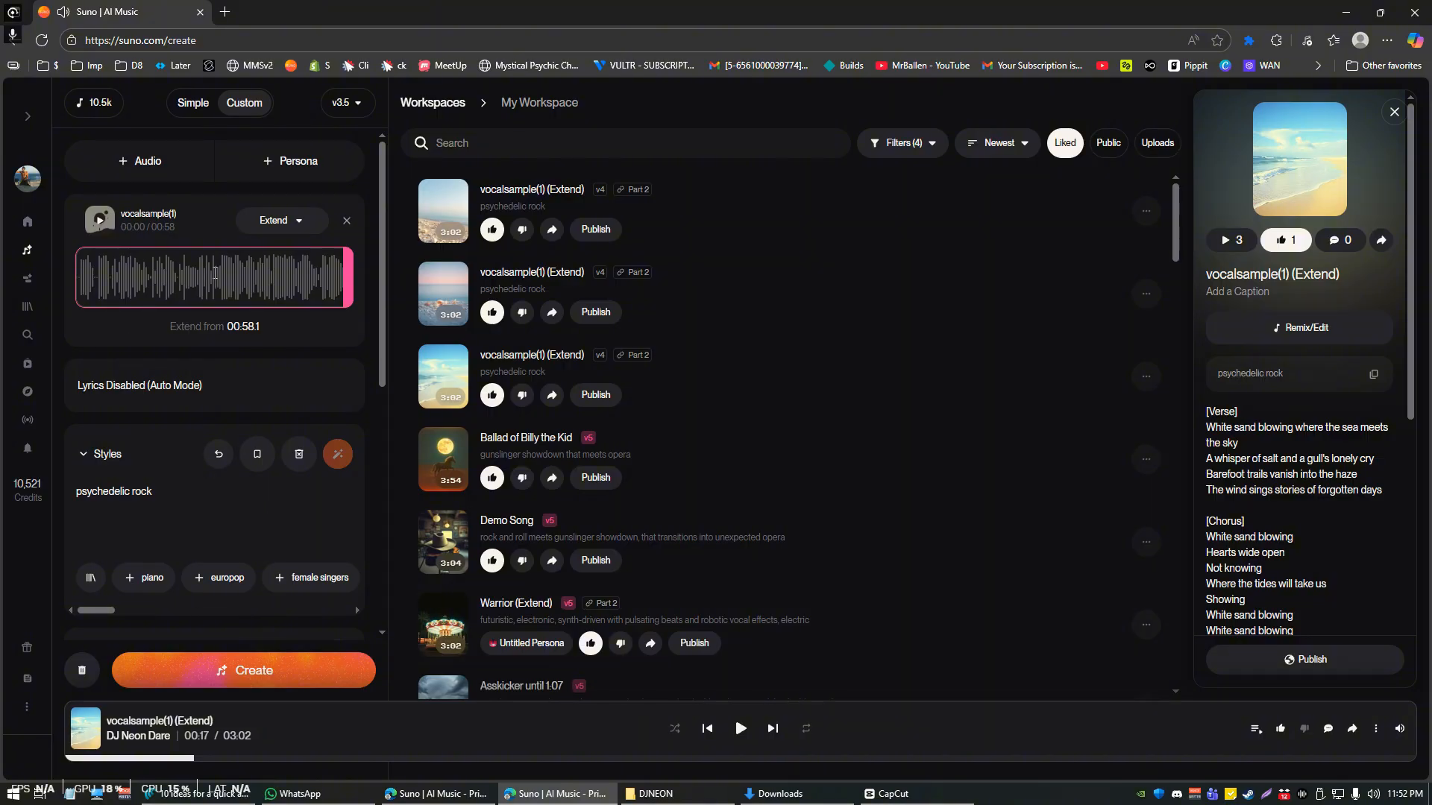
click(123, 261)
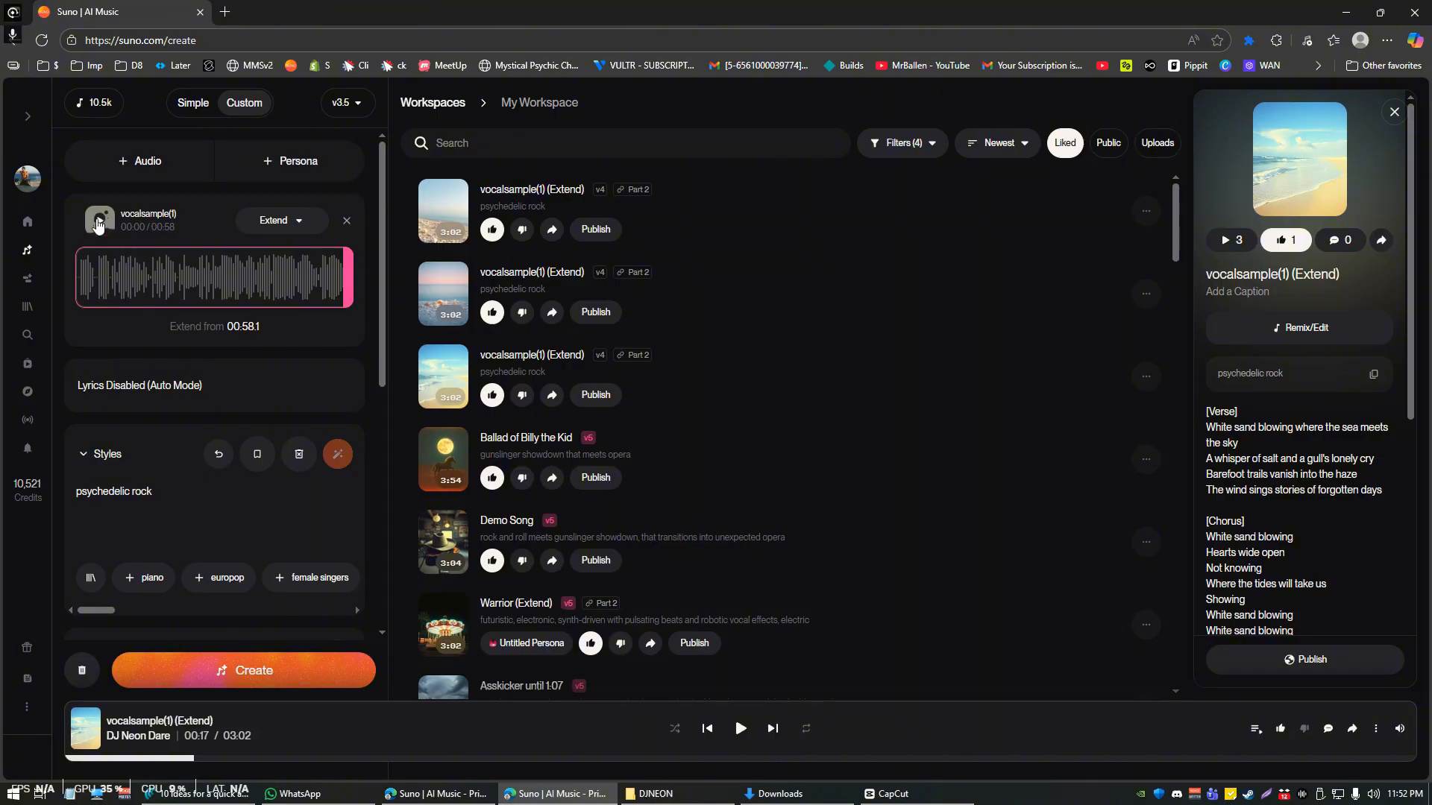
click(223, 280)
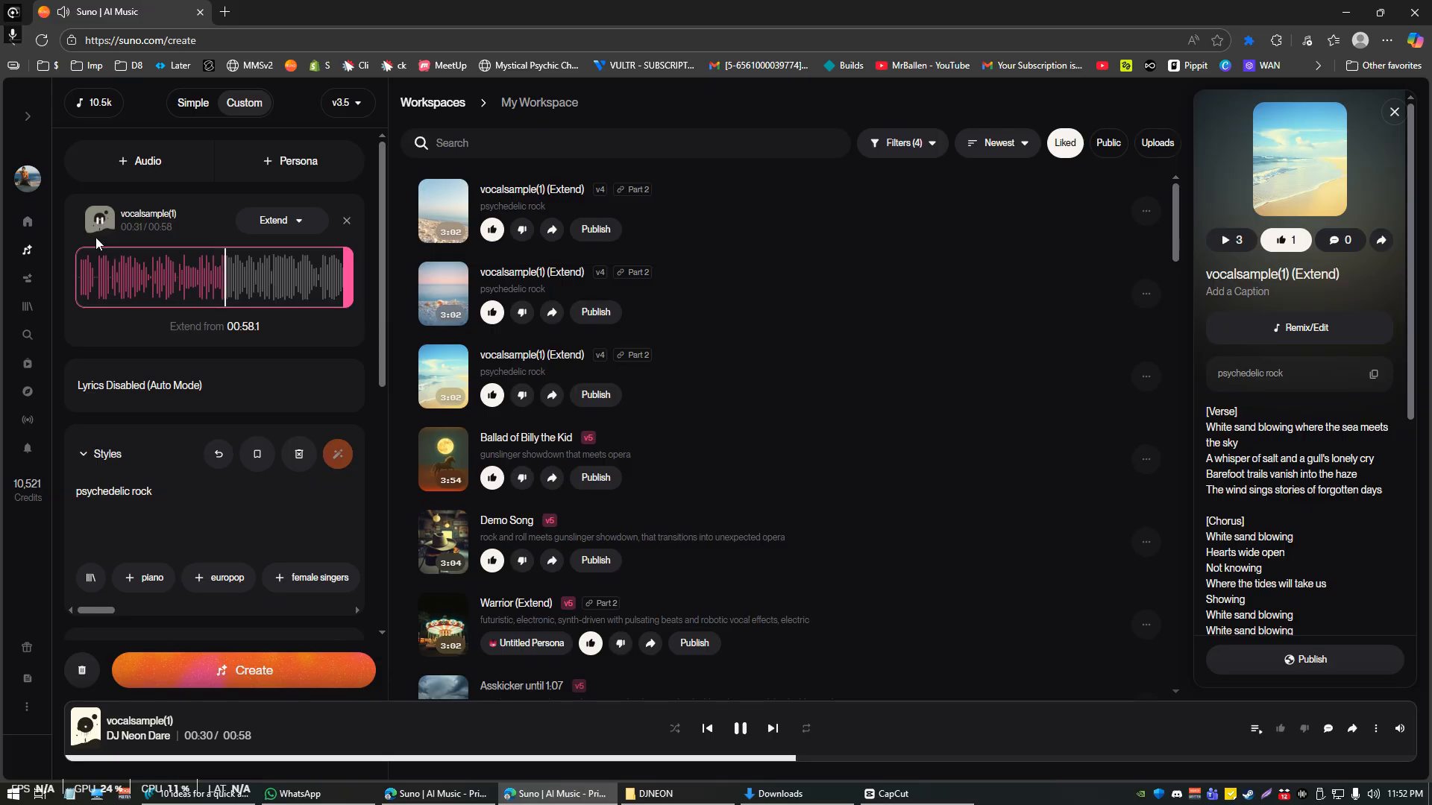
key(space)
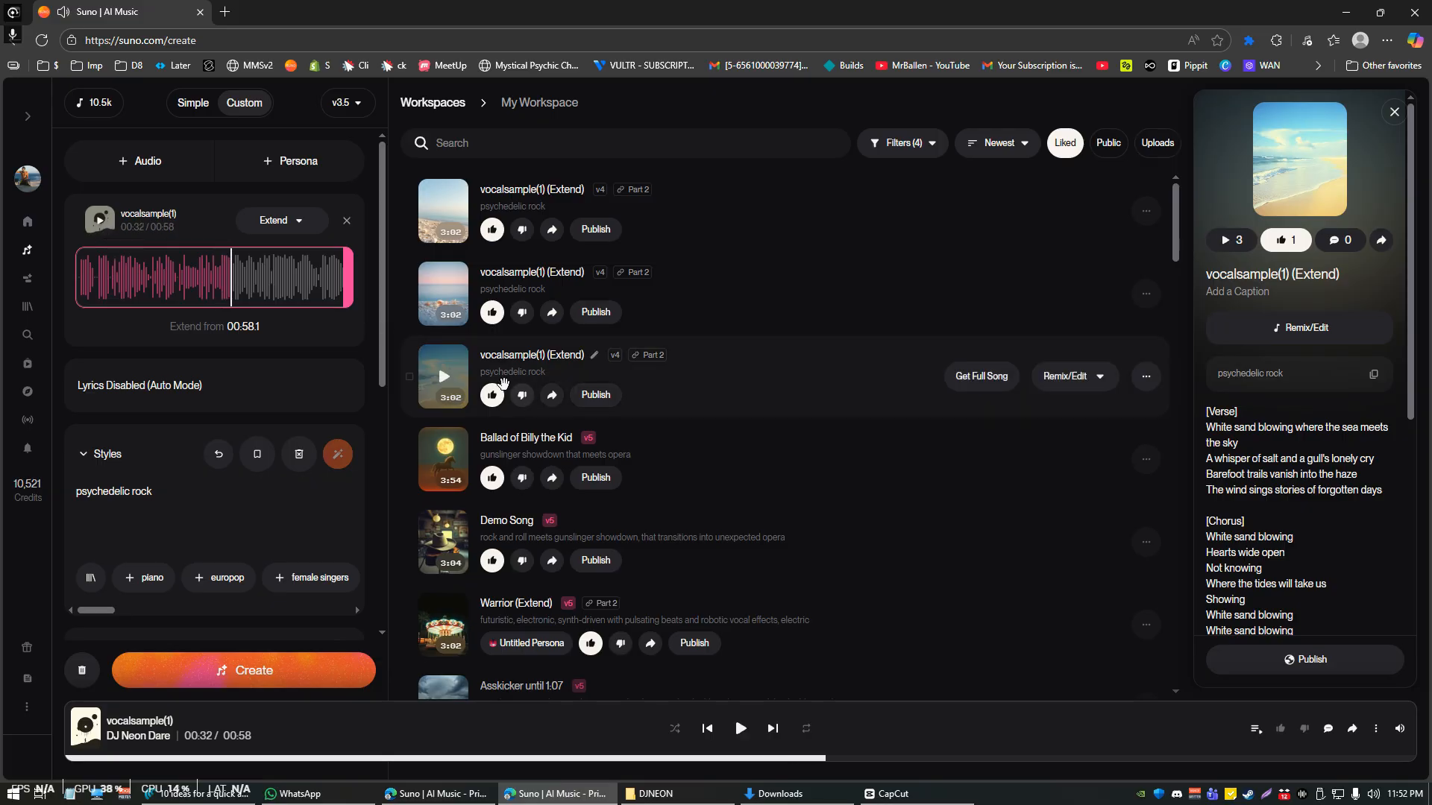
Play the second and first liked vocalsample(1) extensions and compare them with the opening of the source sample.
click(441, 296)
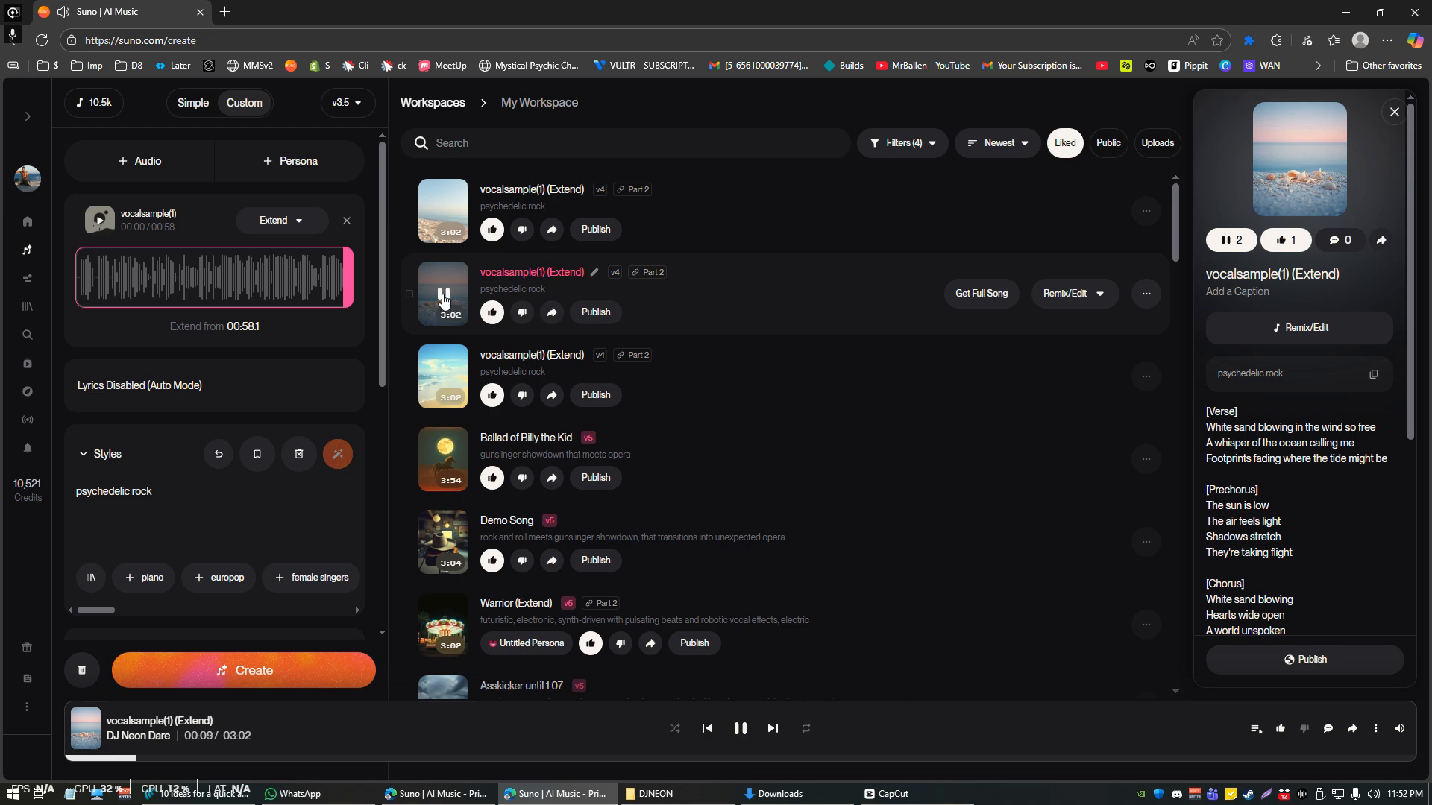
click(443, 298)
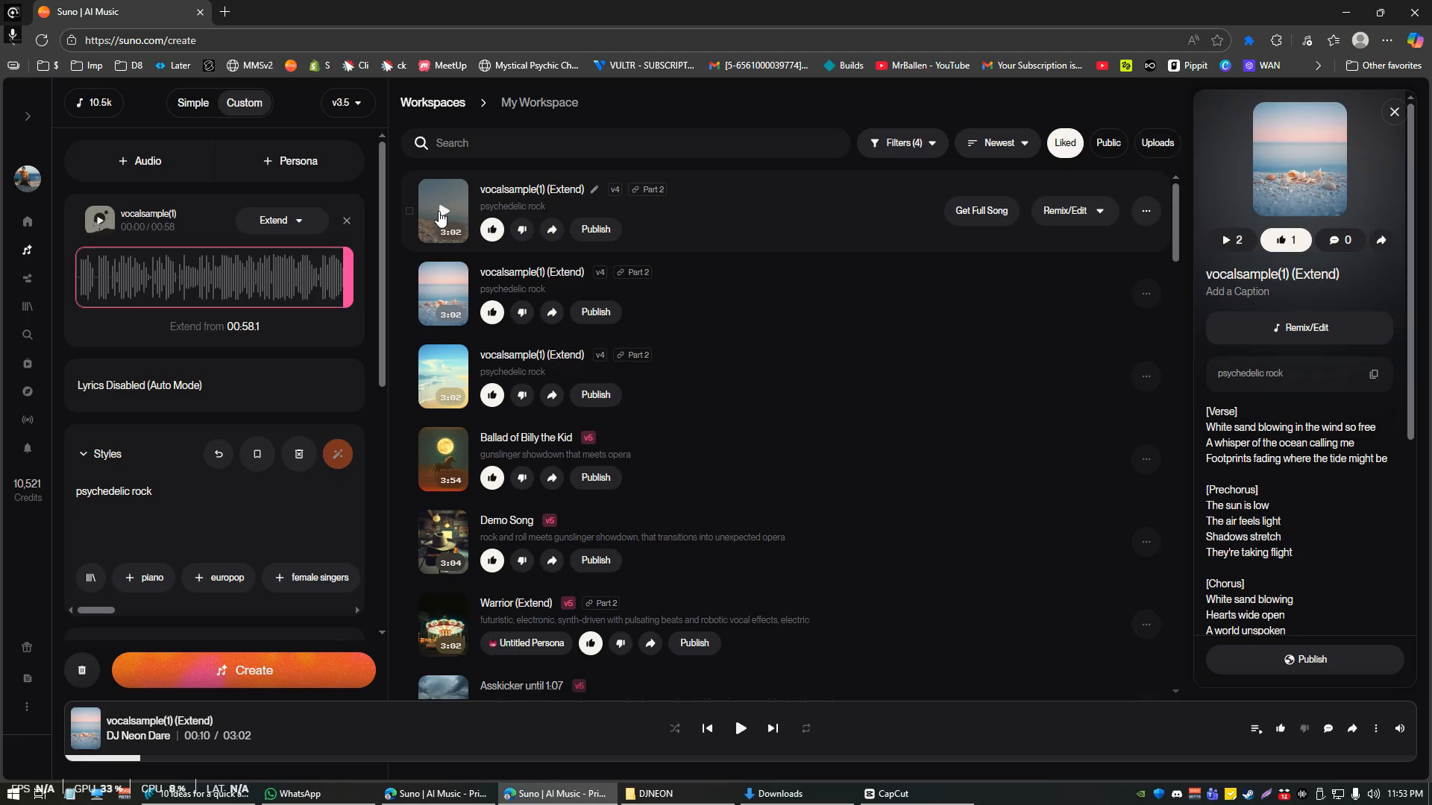
click(441, 215)
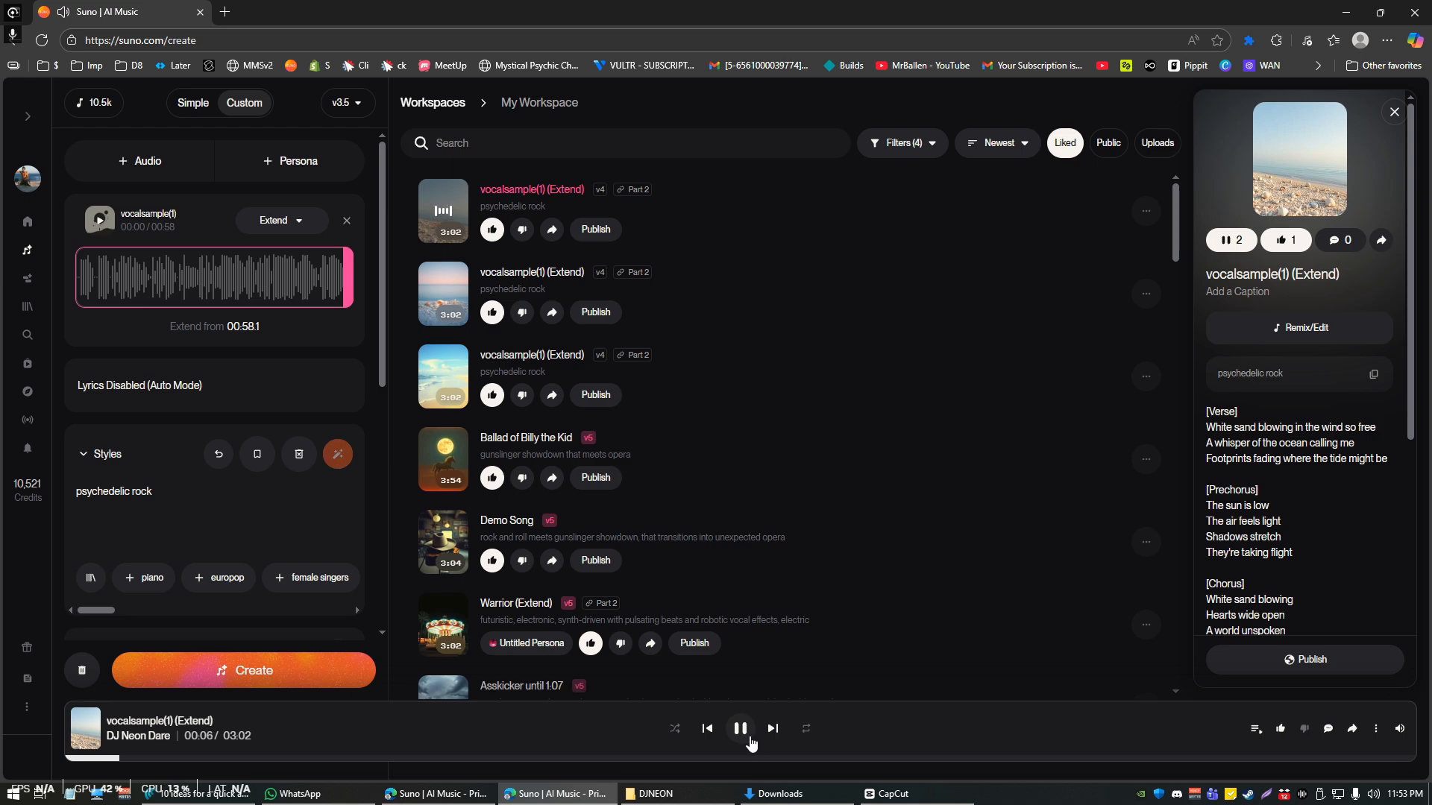
click(750, 738)
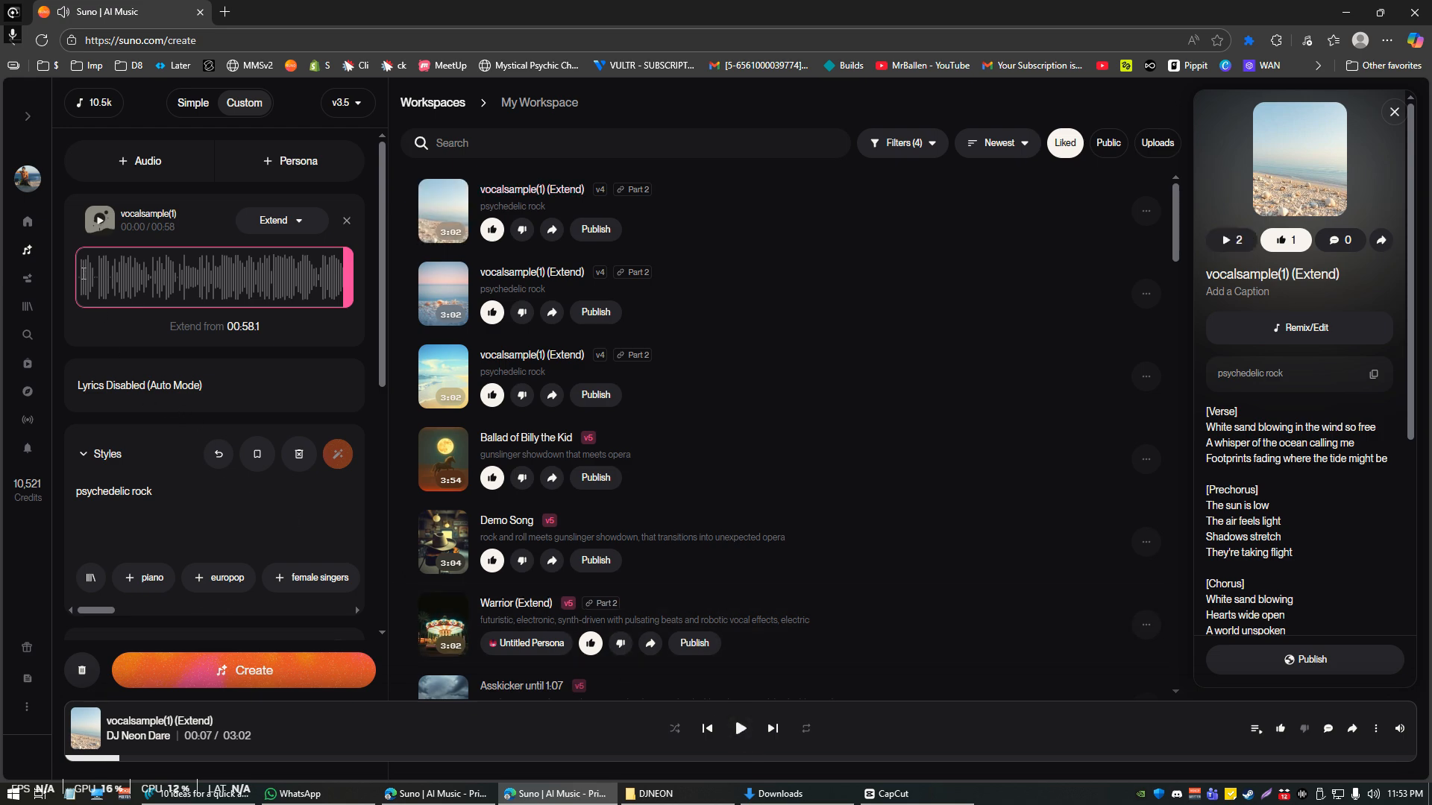
click(99, 225)
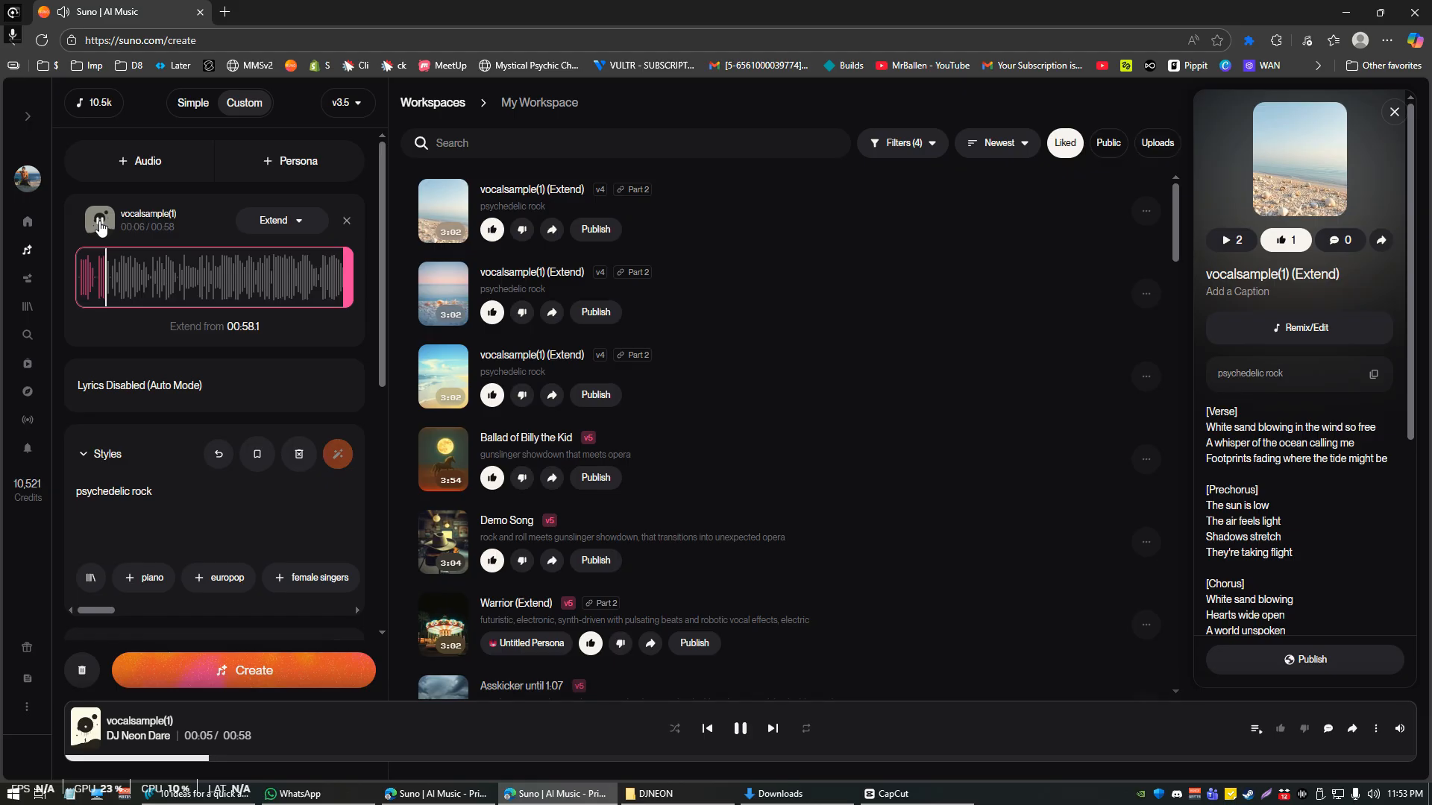
click(103, 225)
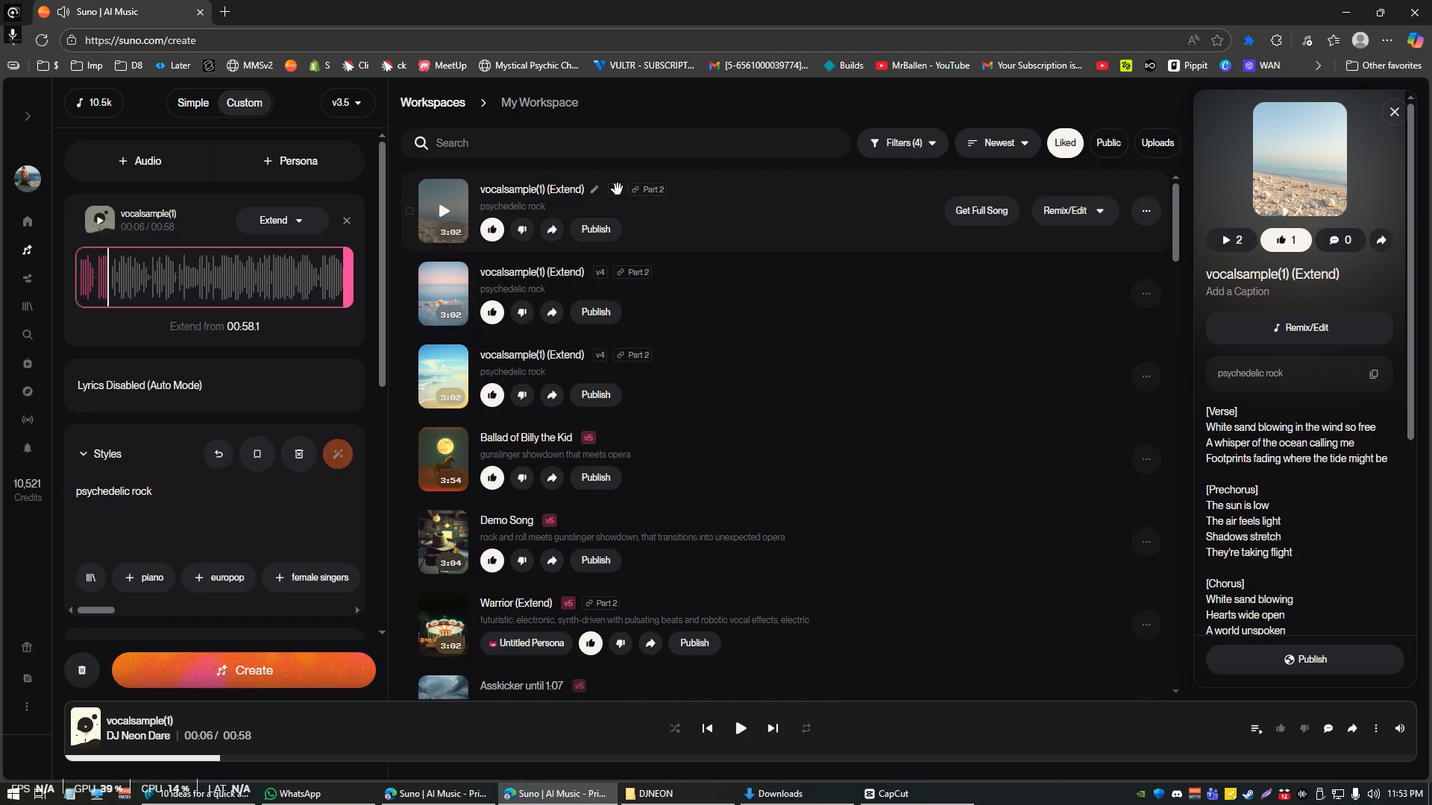
Review the full list of model versions again, from v5 down to v2, and close it.
click(345, 110)
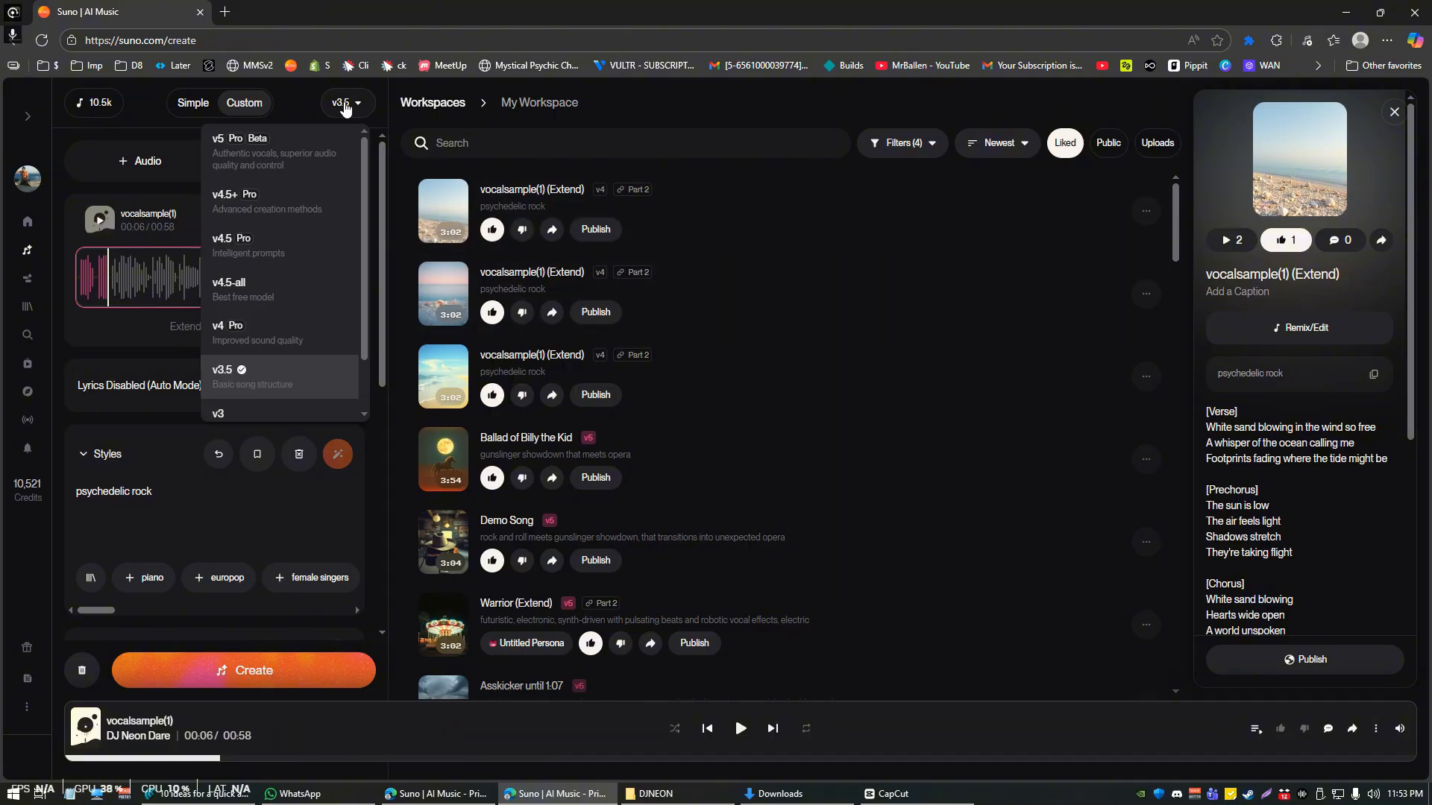
scroll(269, 358, down, 1)
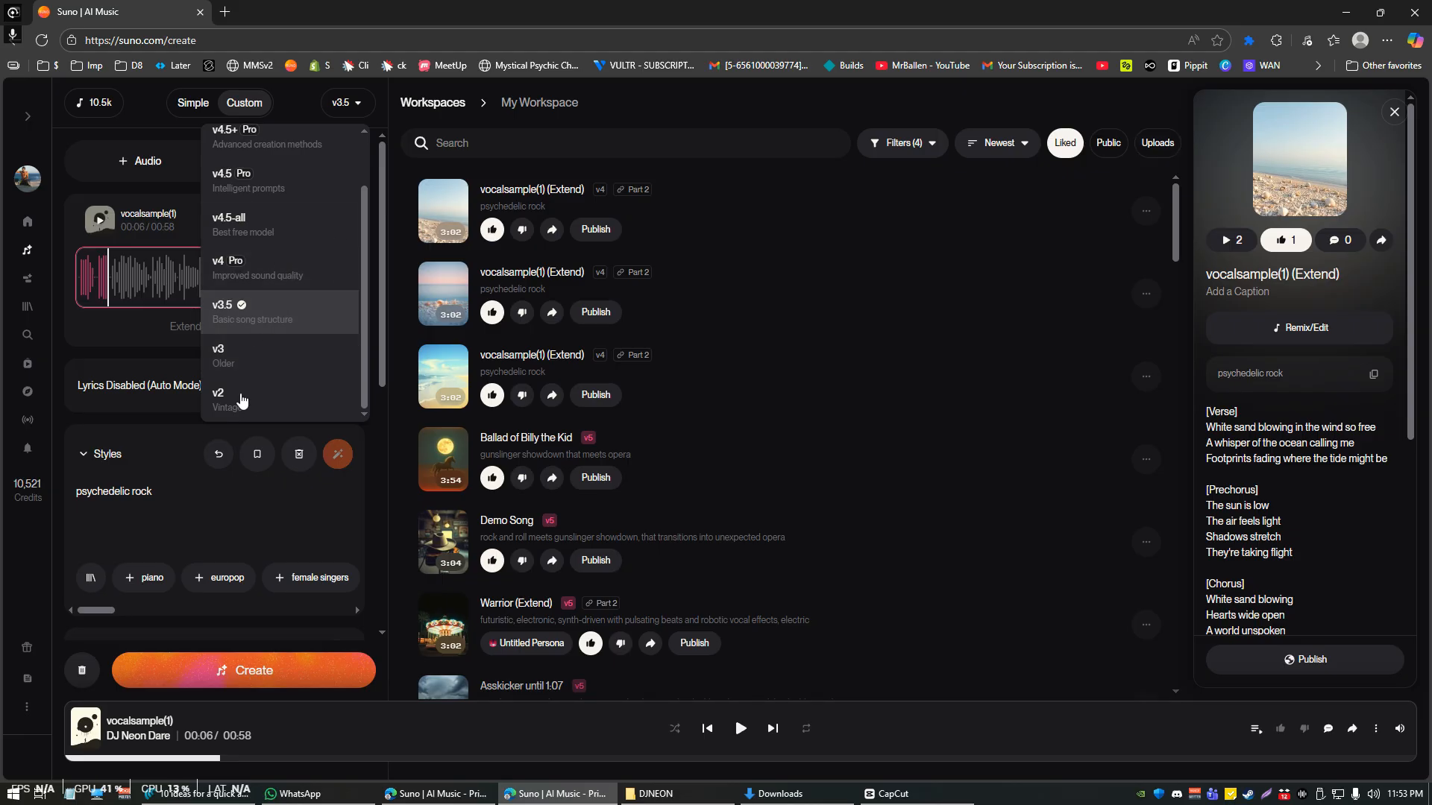
scroll(269, 306, up, 1)
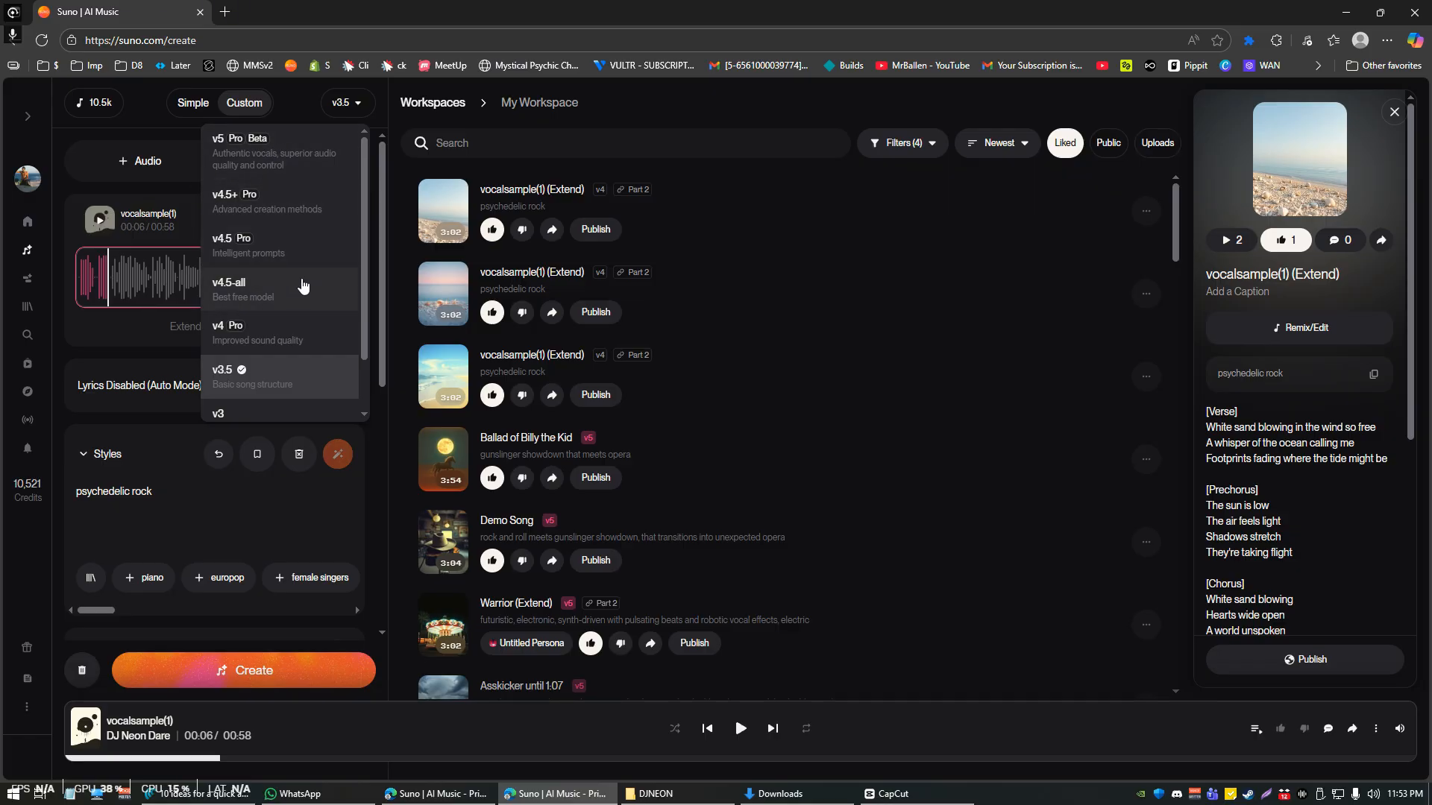
scroll(302, 291, down, 1)
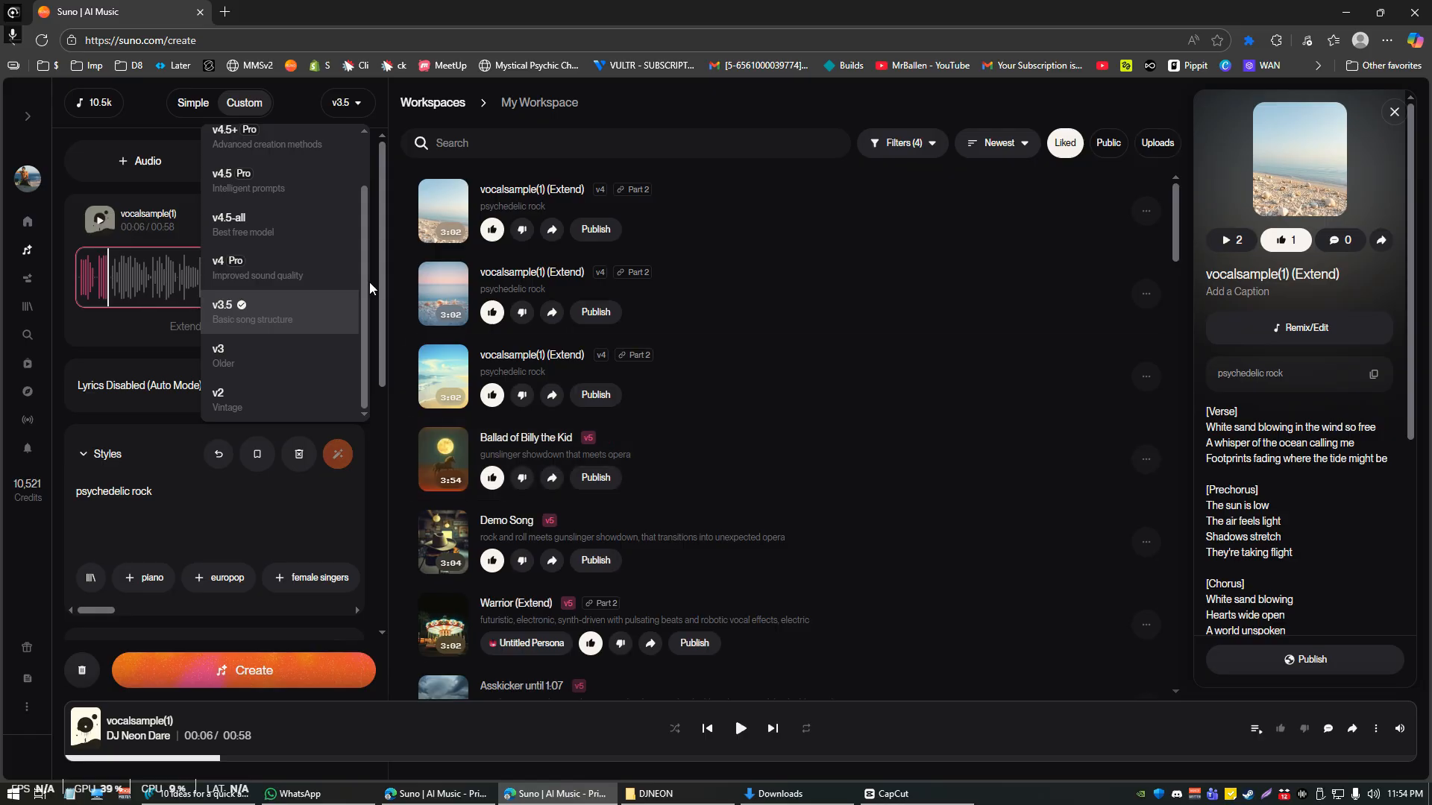
scroll(269, 224, up, 2)
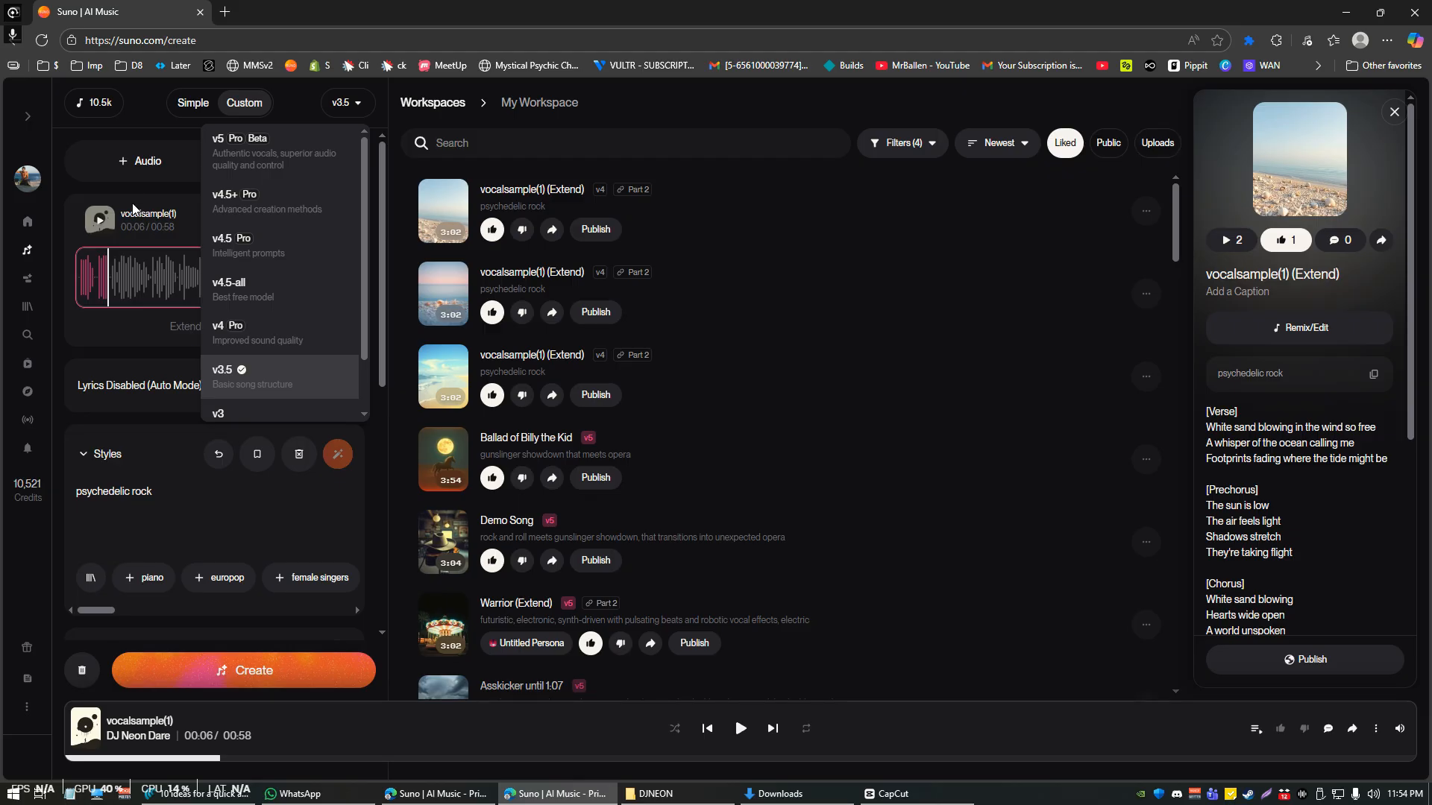
click(136, 132)
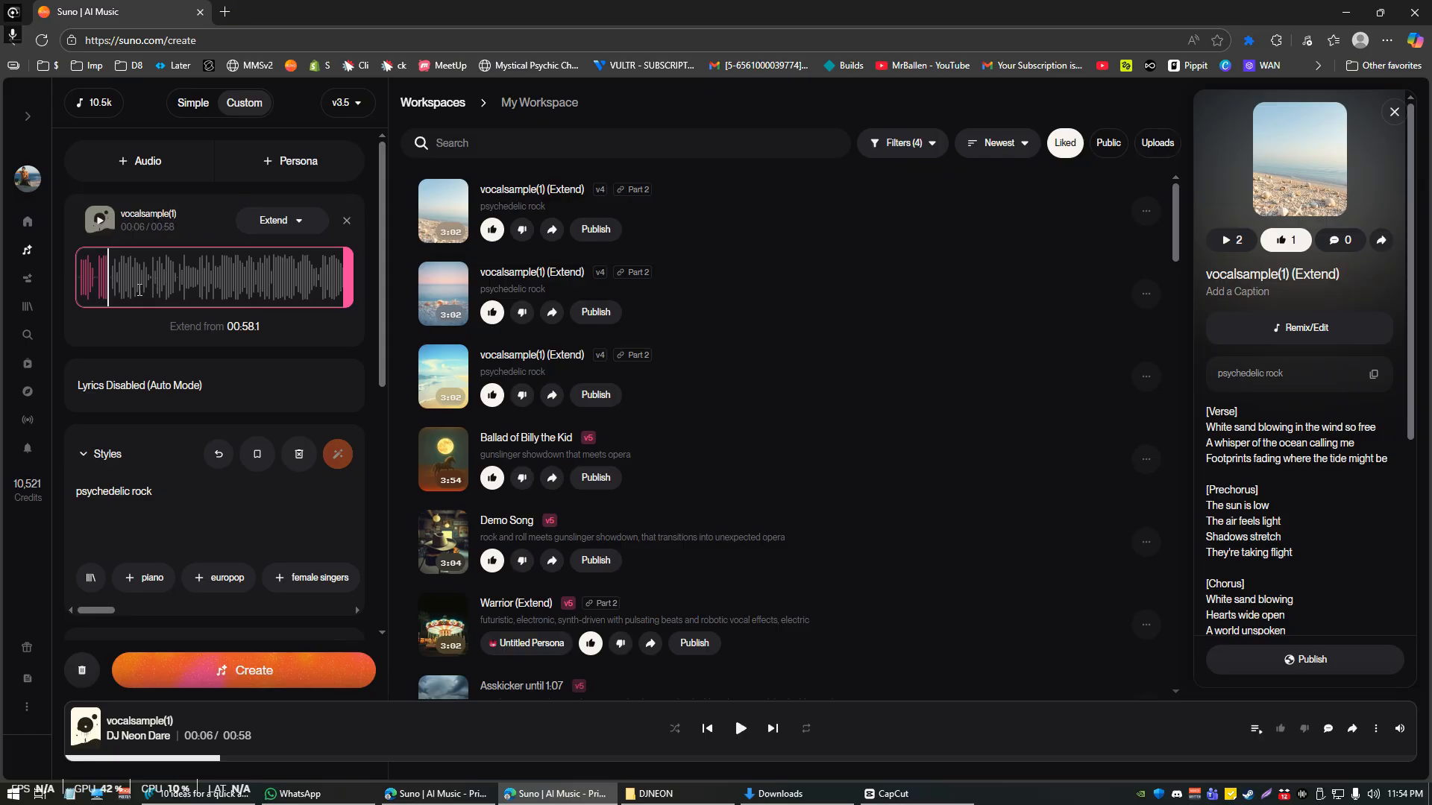
Highlight the psychedelic rock style prompt for review and return the vocalsample(1) source to its start.
scroll(153, 515, down, 1)
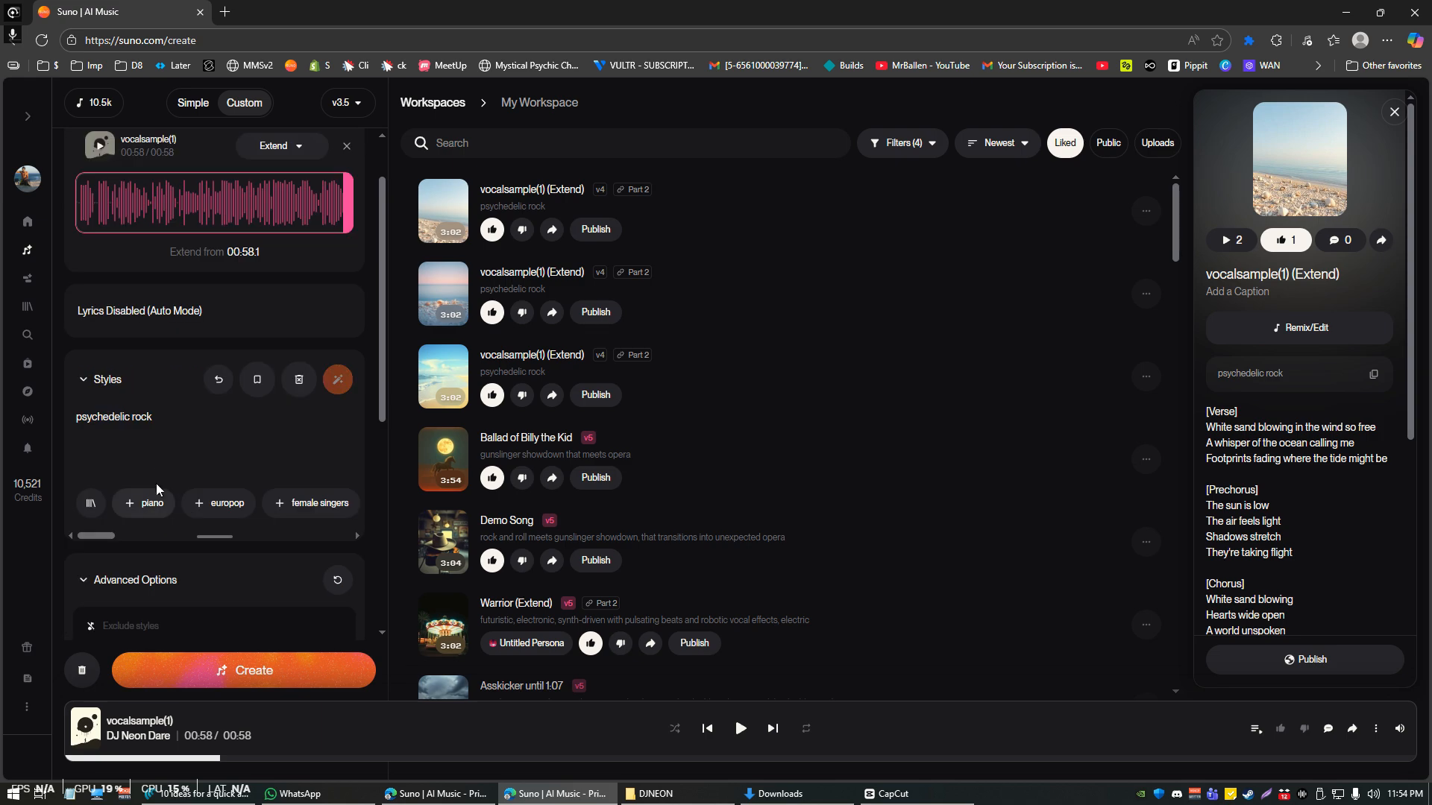
drag(192, 435, 76, 422)
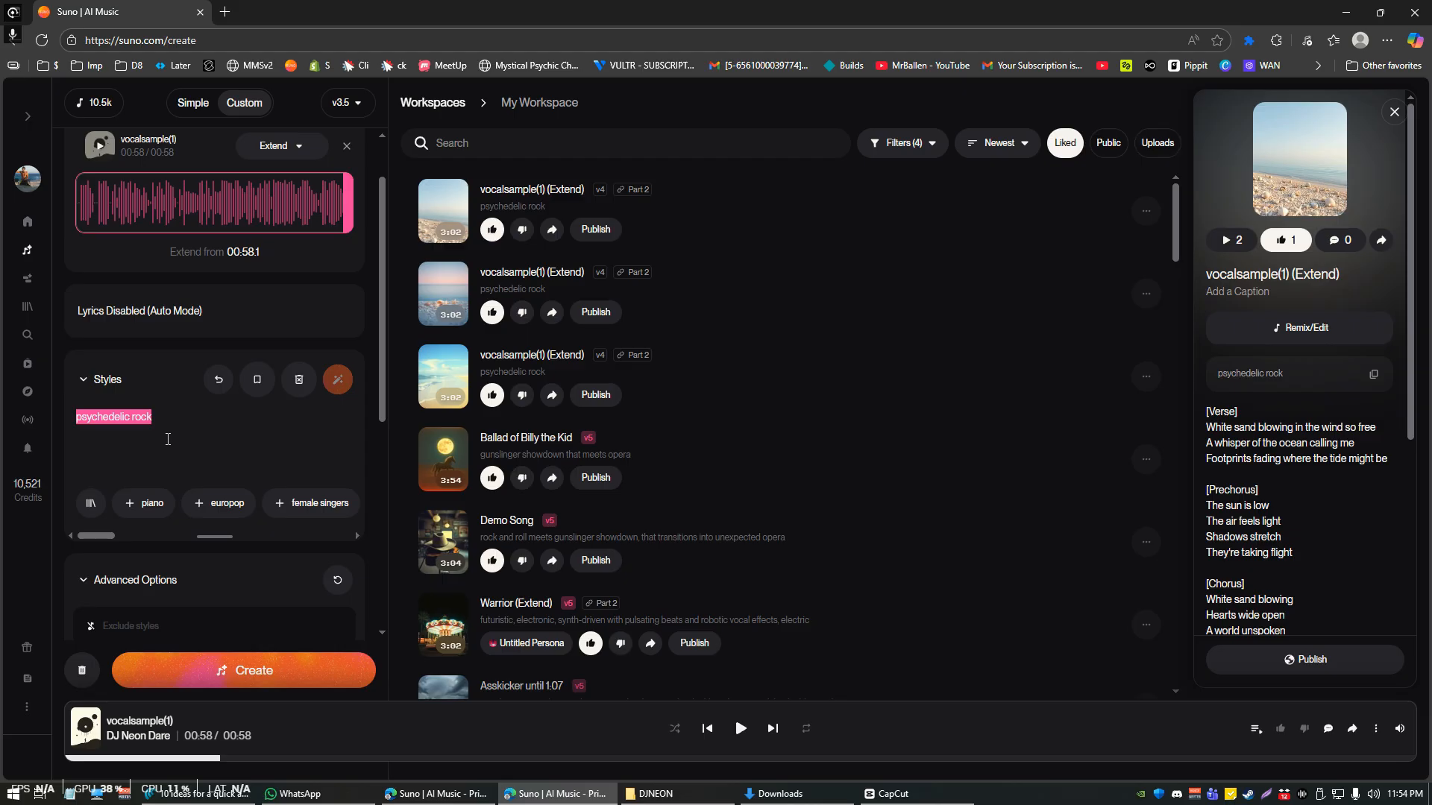
click(81, 209)
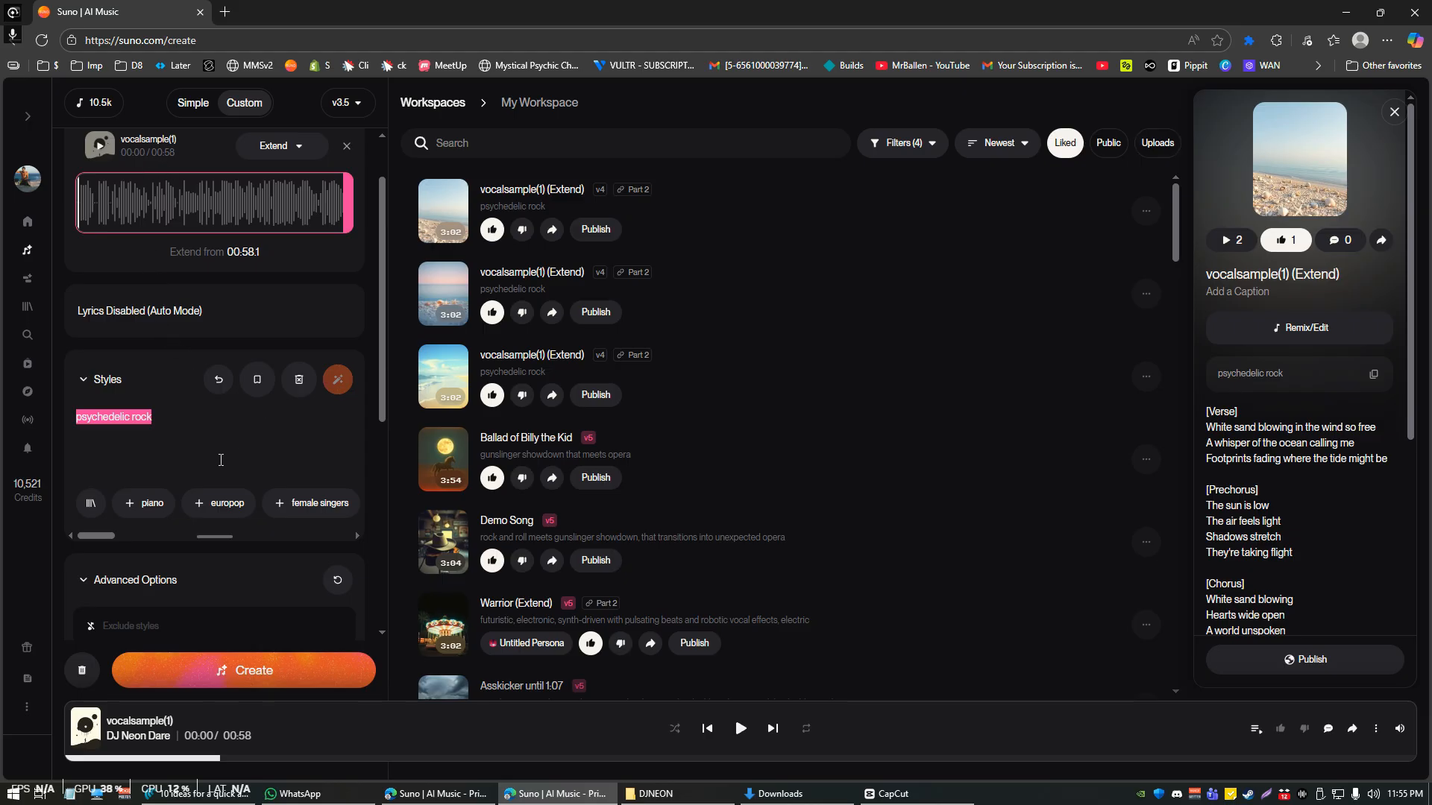
scroll(227, 426, up, 1)
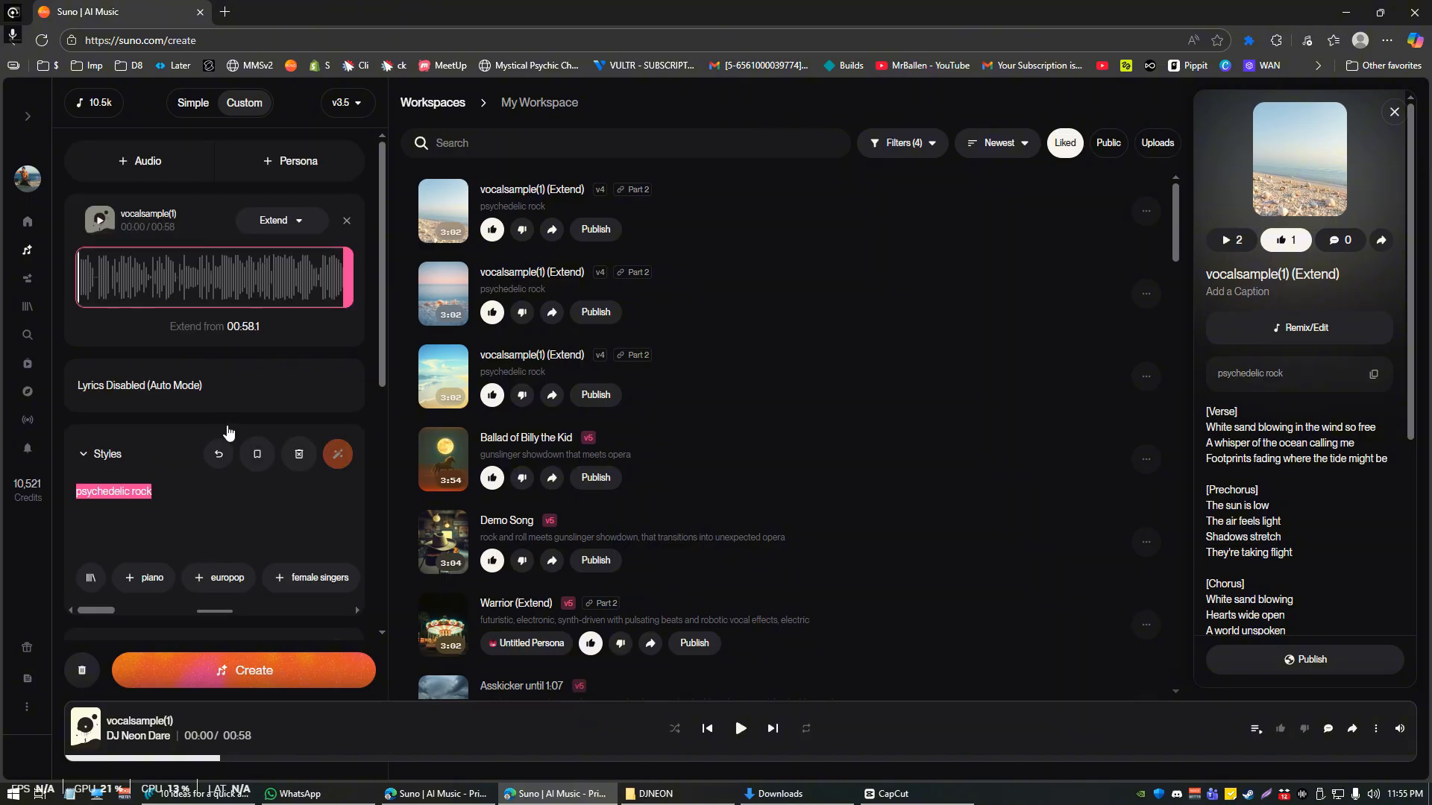
scroll(226, 424, down, 1)
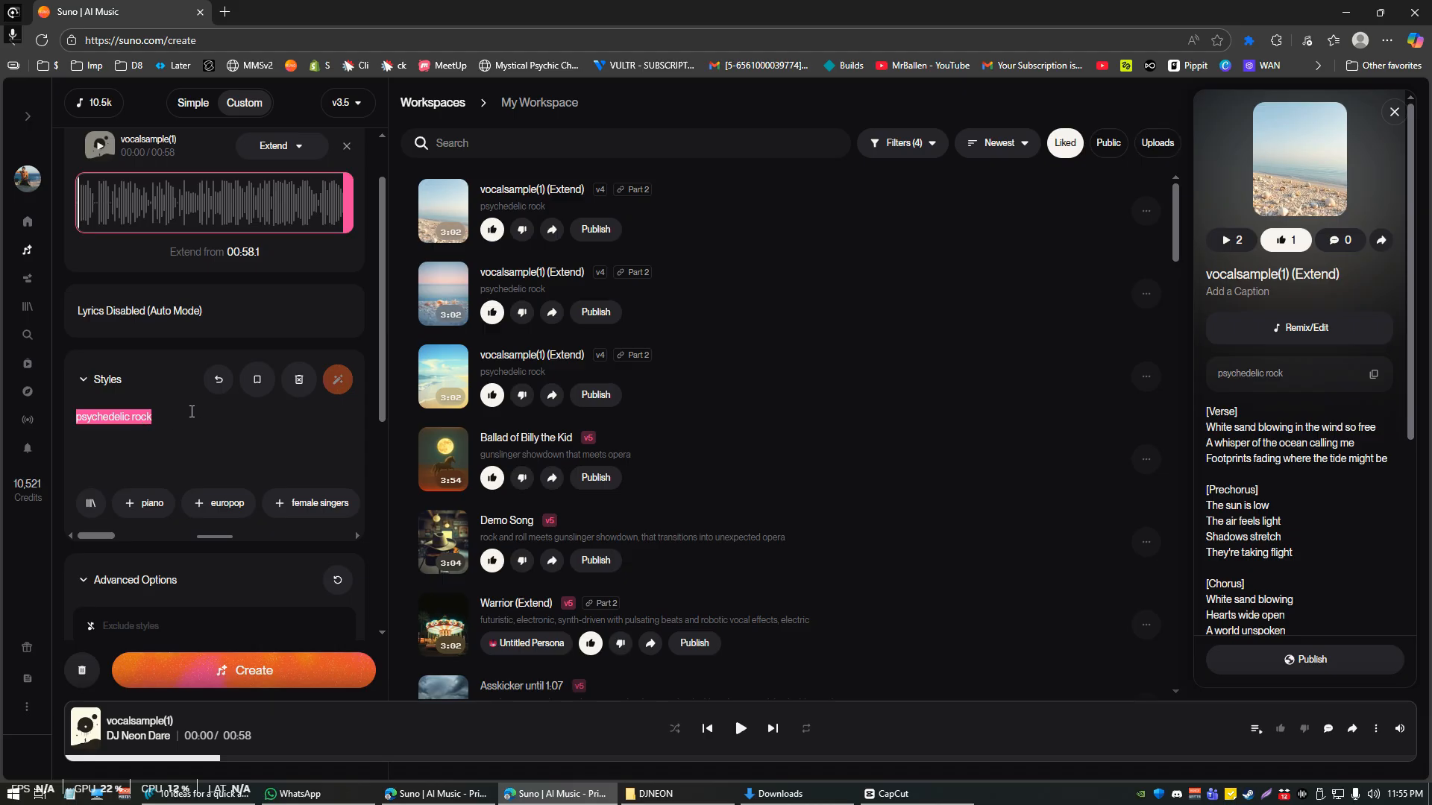
scroll(192, 412, up, 1)
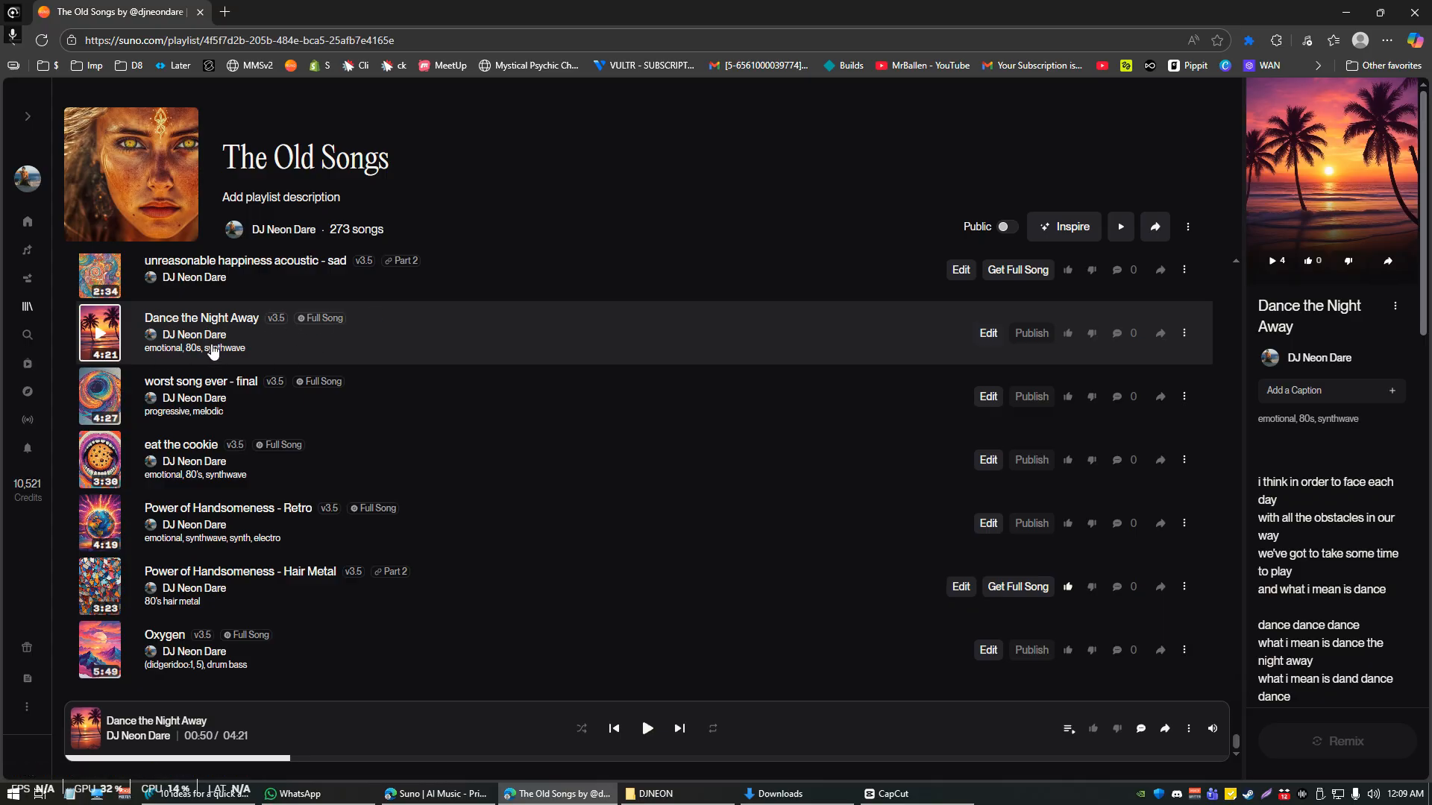
Play Dance the Night Away in The Old Songs playlist from the beginning, skip ahead within the song, and pause at about 1:15.
scroll(380, 377, up, 1)
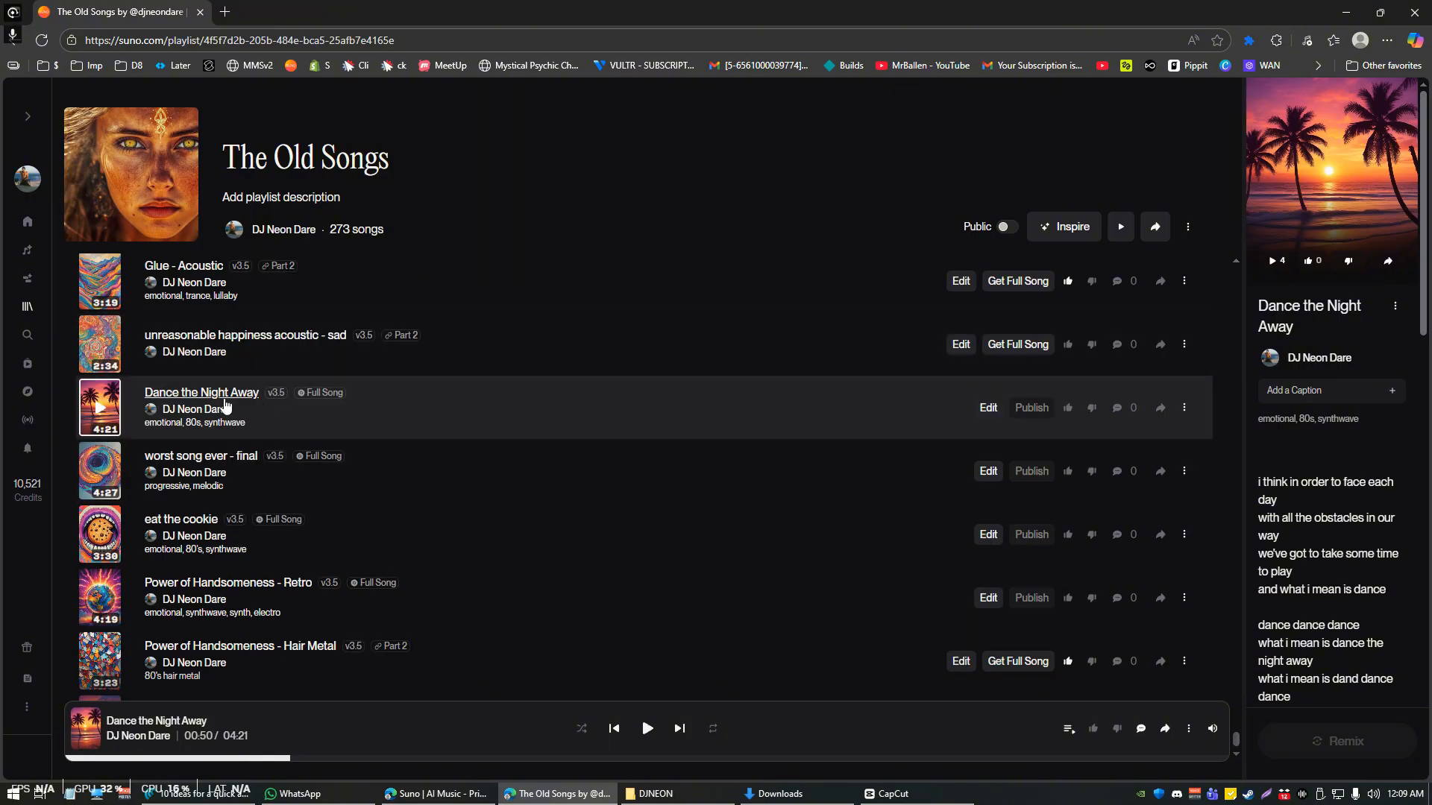
click(79, 758)
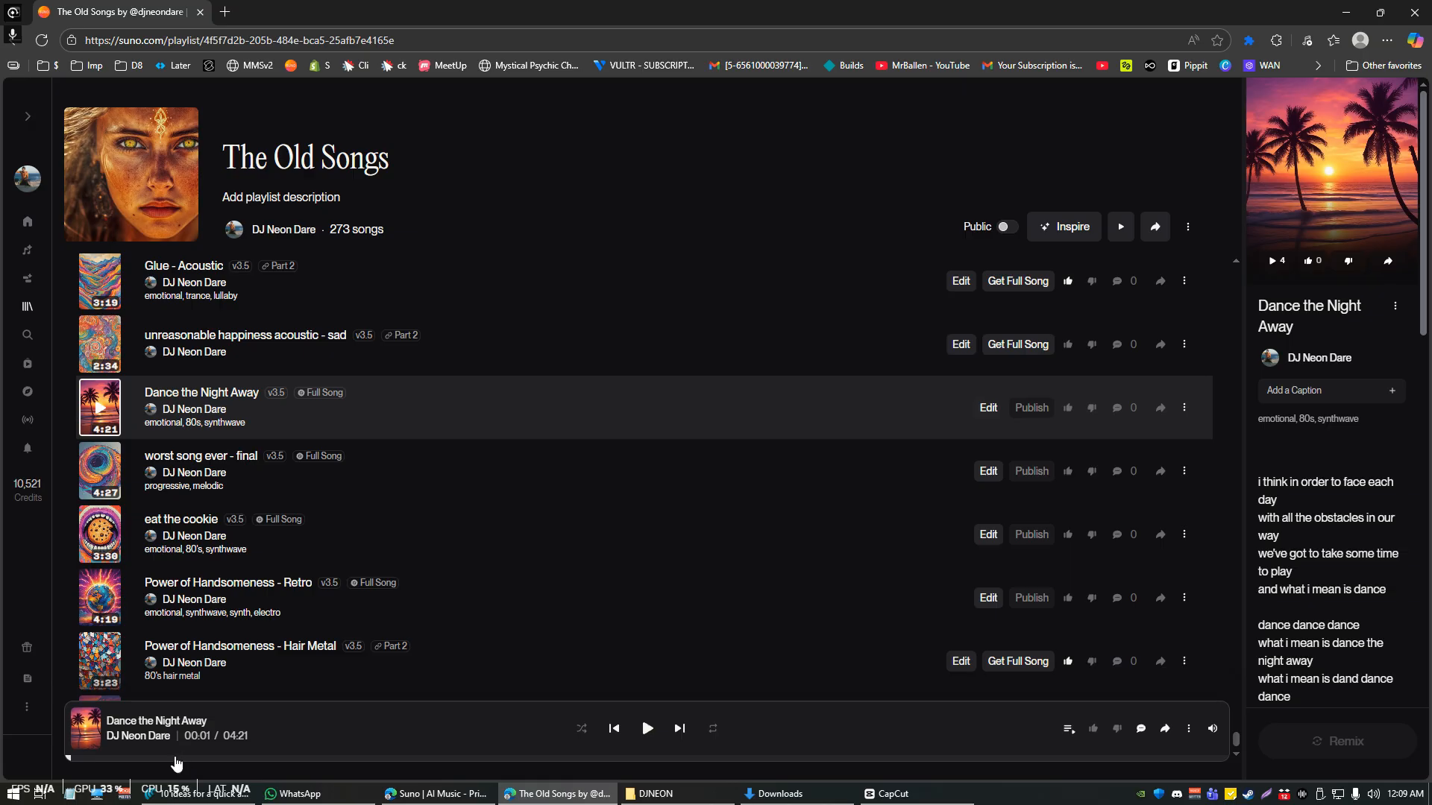
click(174, 757)
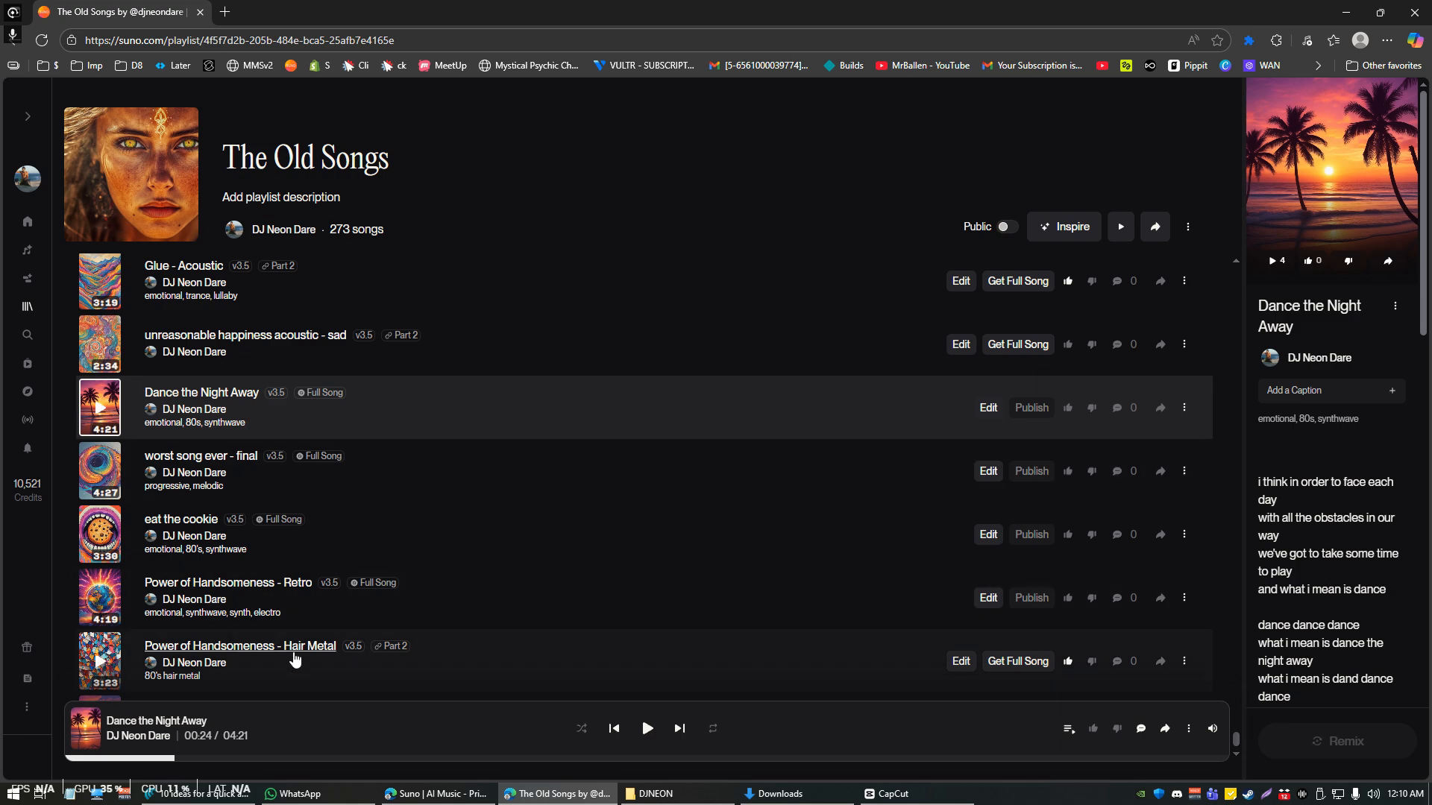
click(612, 733)
click(647, 730)
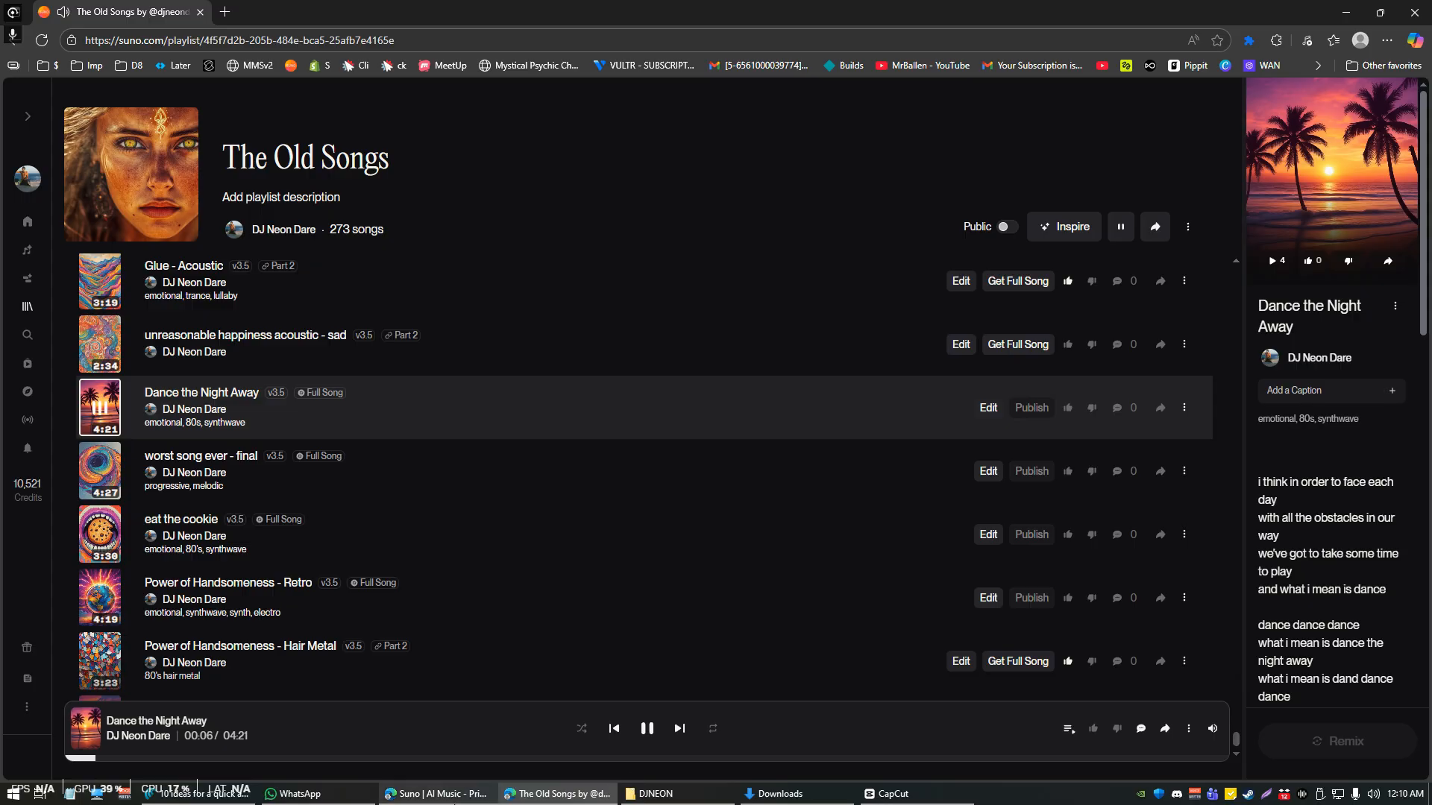
click(208, 760)
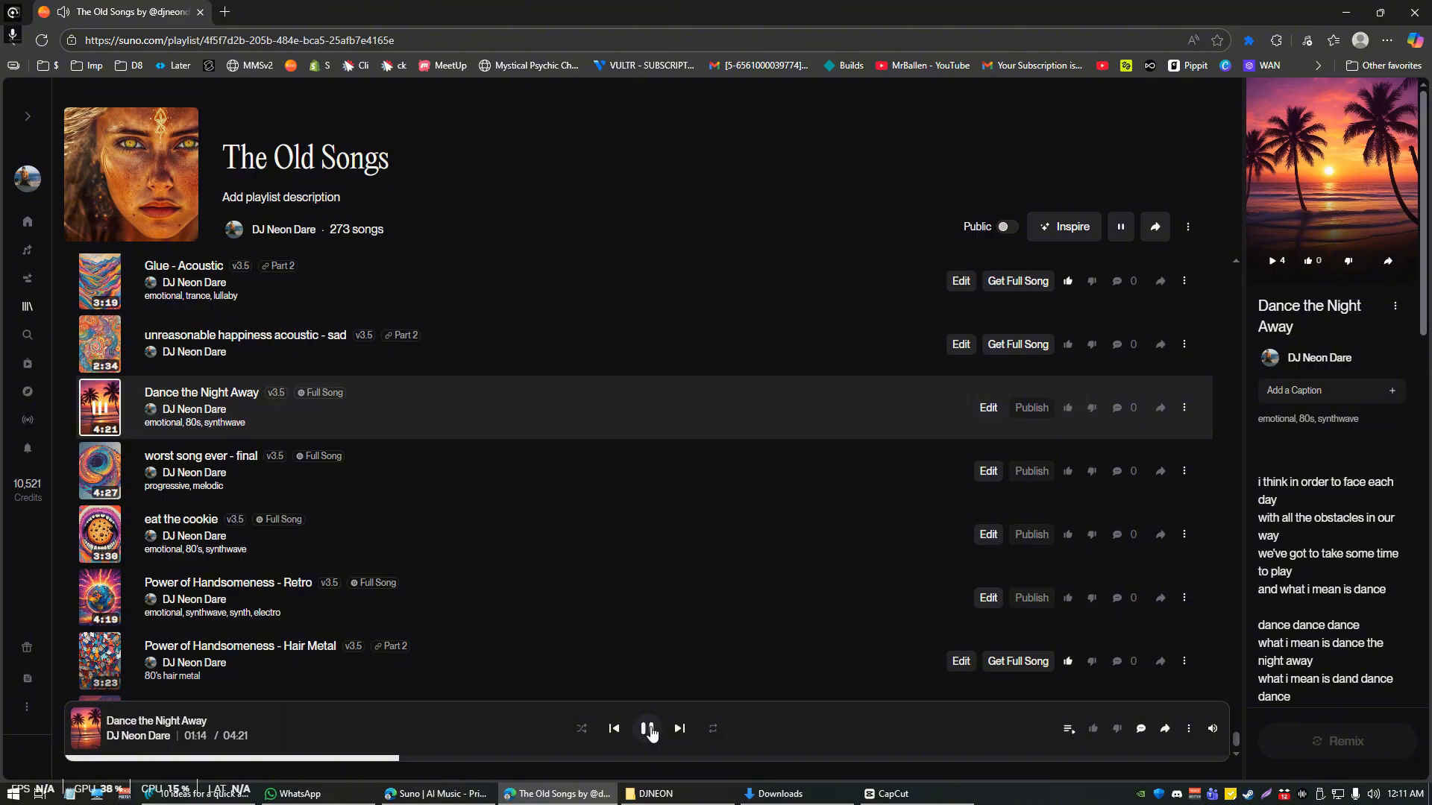
click(647, 729)
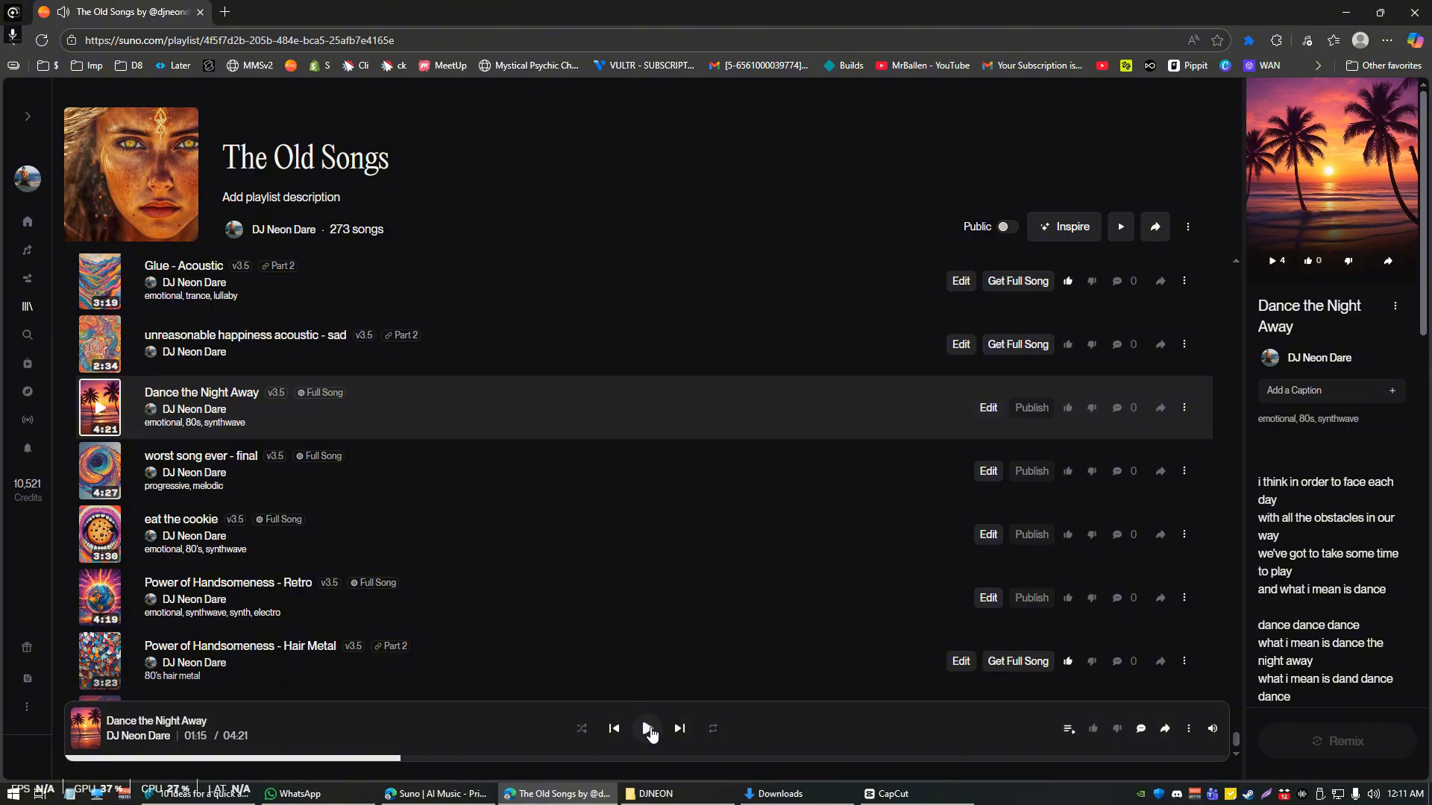